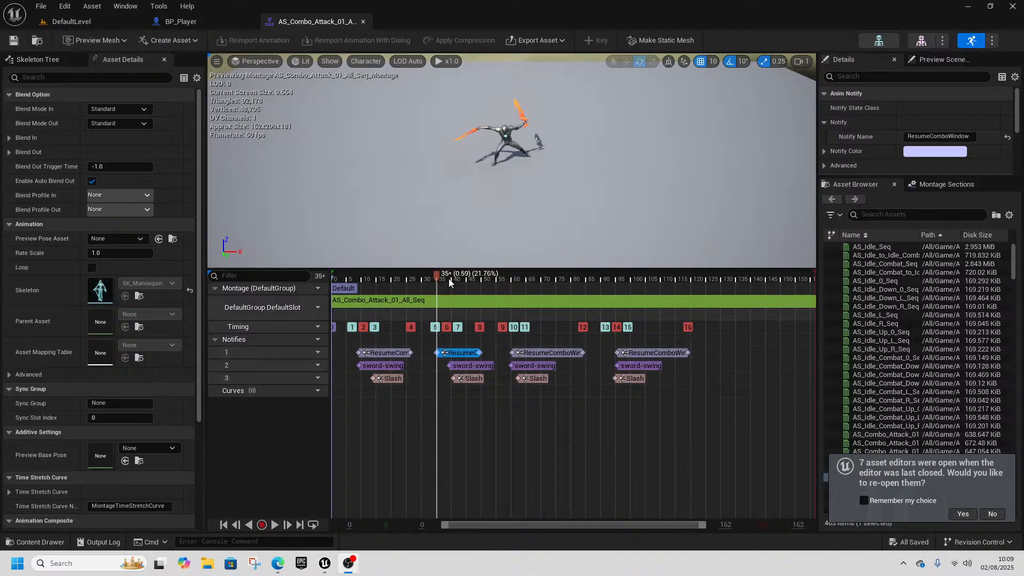
- Move the second sword-swing notify to about frame 34 and the third Slash notify to about frame 65 in the combo montage
mouse_move(427, 274)
left_mouse_down()
mouse_move(414, 278)
mouse_move(464, 289)
mouse_move(435, 289)
left_mouse_up()
left_click_drag(463, 364, 449, 363)
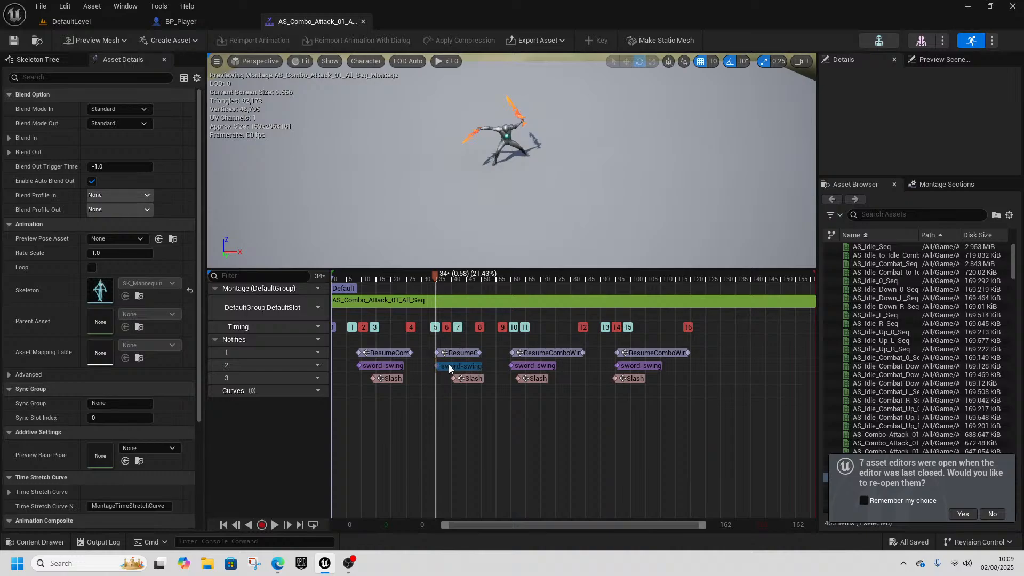
left_click_drag(441, 275, 520, 292)
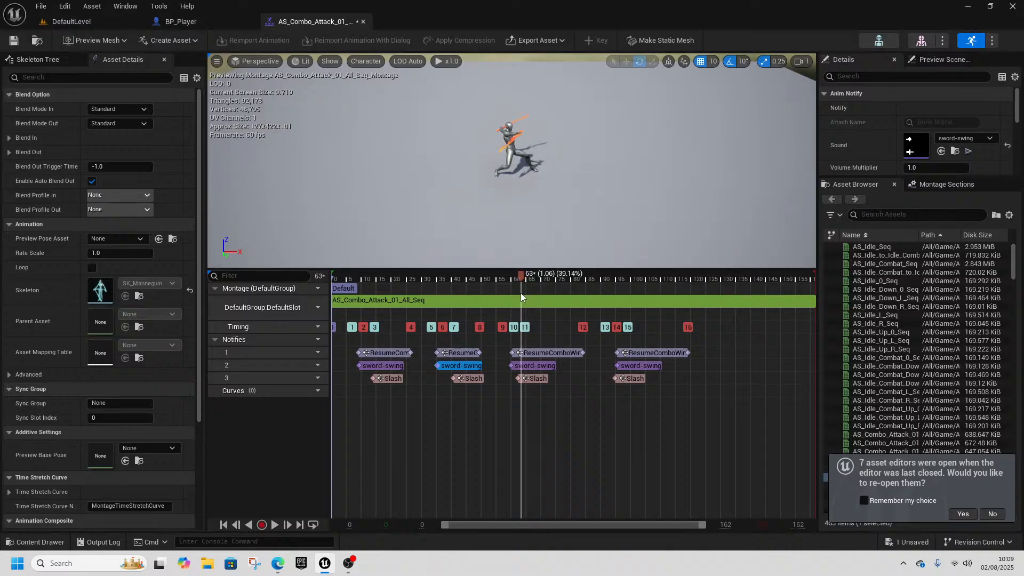
left_click_drag(536, 378, 545, 377)
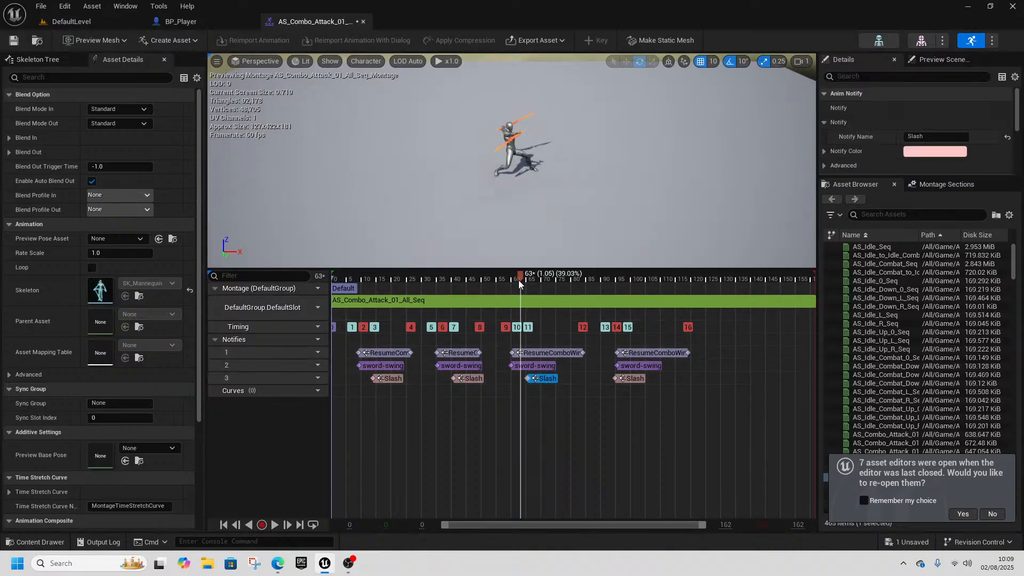
- Shorten the third ResumeComboWindow notify state so it ends at about frame 74
left_click_drag(525, 280, 595, 304)
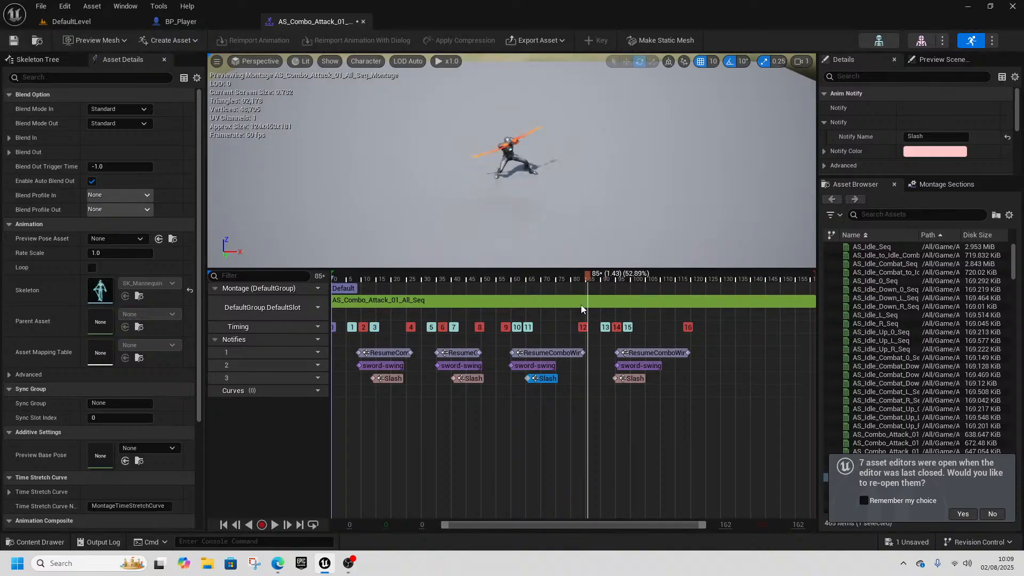
left_click(576, 353)
left_click_drag(576, 353, 555, 353)
- Shift the fourth ResumeComboWindow, sword-swing and Slash notifies earlier to about frame 89 and save the montage
mouse_move(586, 279)
left_mouse_down()
mouse_move(565, 285)
mouse_move(597, 298)
left_mouse_up()
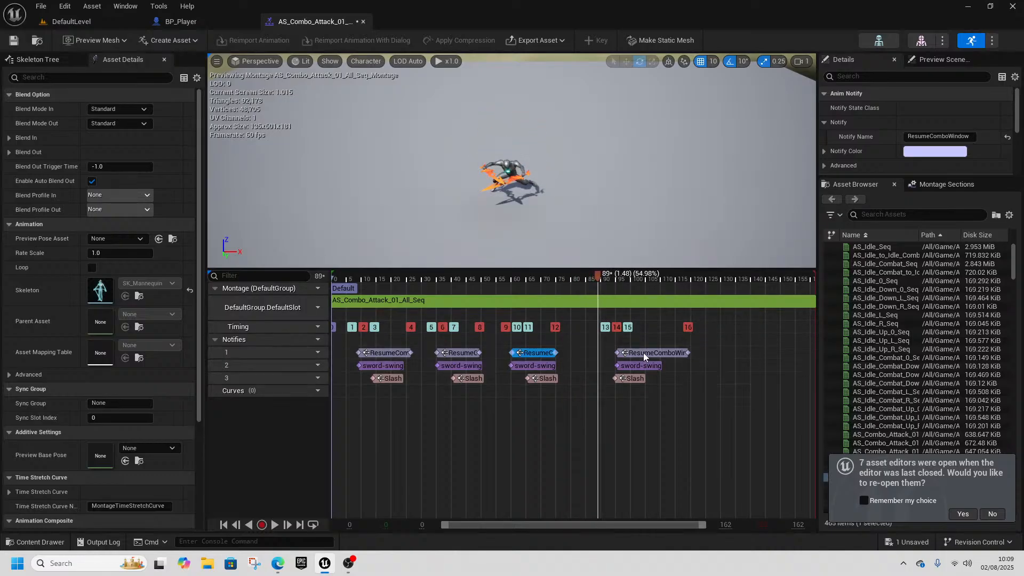
left_click_drag(643, 353, 610, 378)
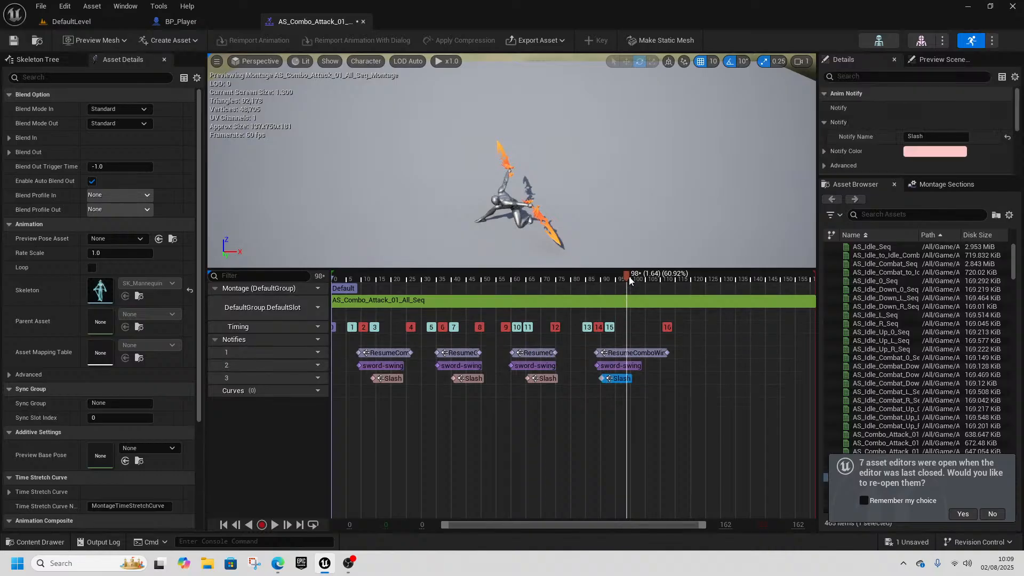
left_click_drag(629, 276, 619, 302)
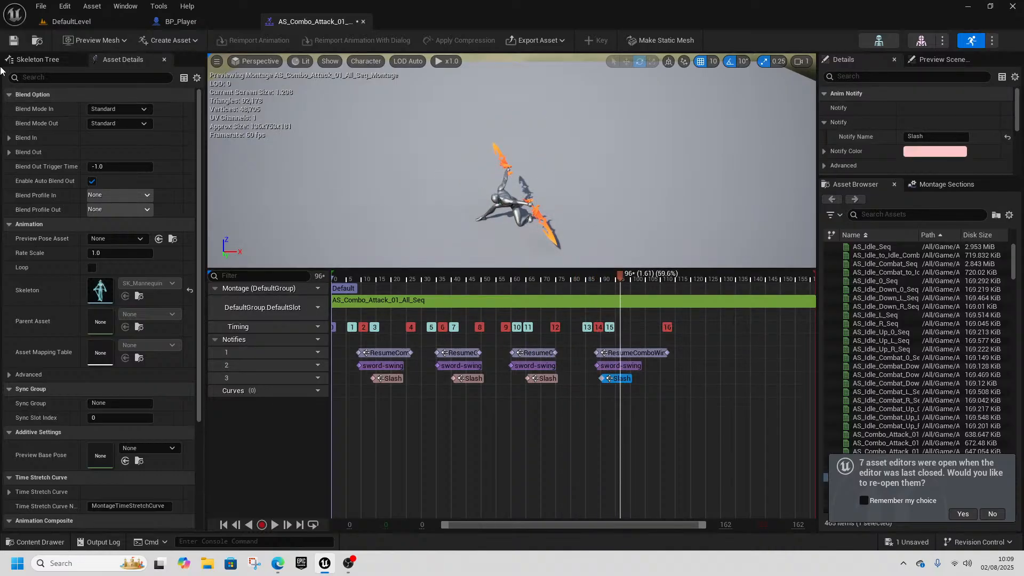
left_click(23, 43)
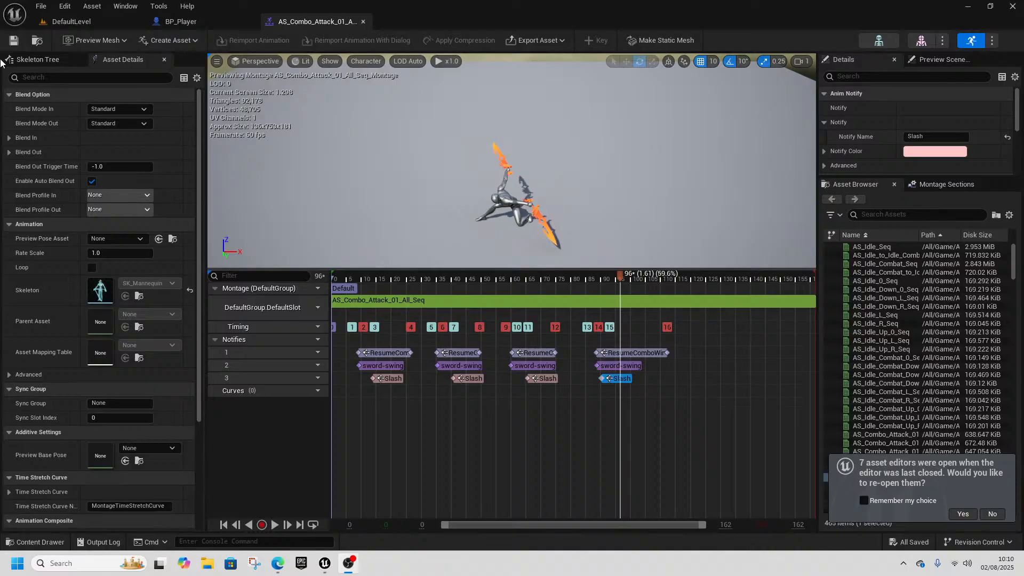
- Play-test DefaultLevel, trying the character's attacks and the sword-and-shield stance, and stop the session
left_click(224, 22)
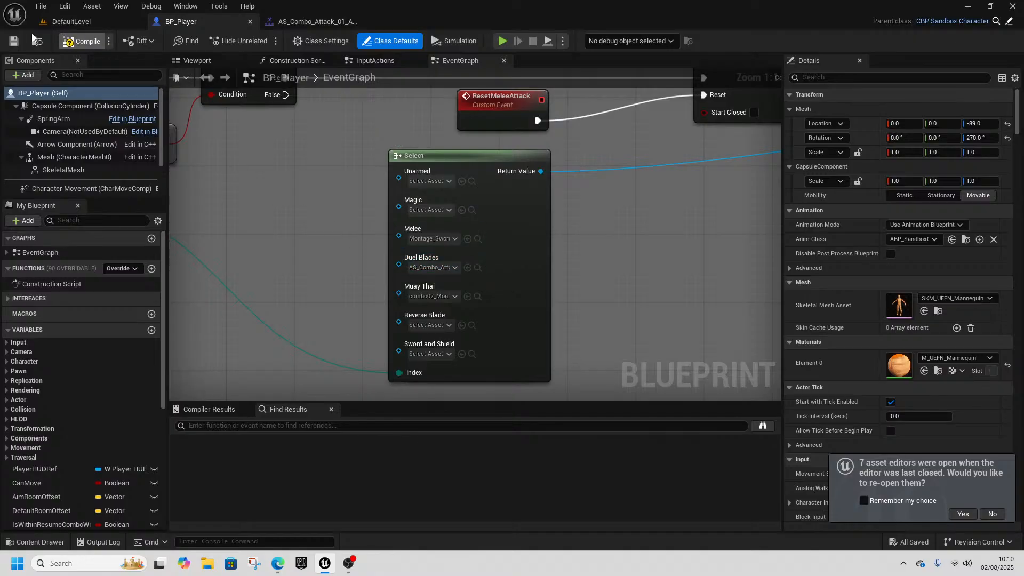
left_click(62, 23)
left_click(270, 43)
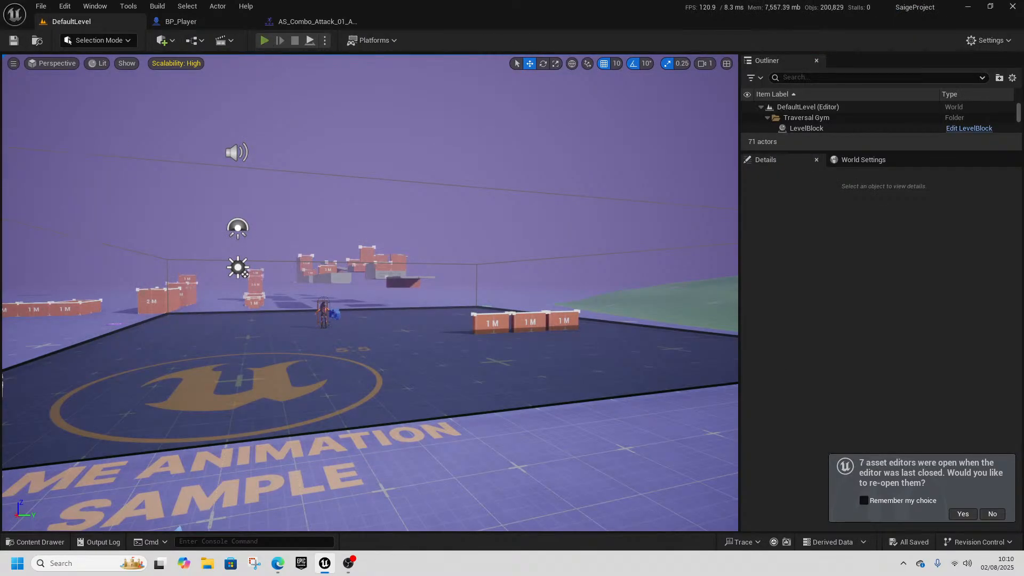
key("w")
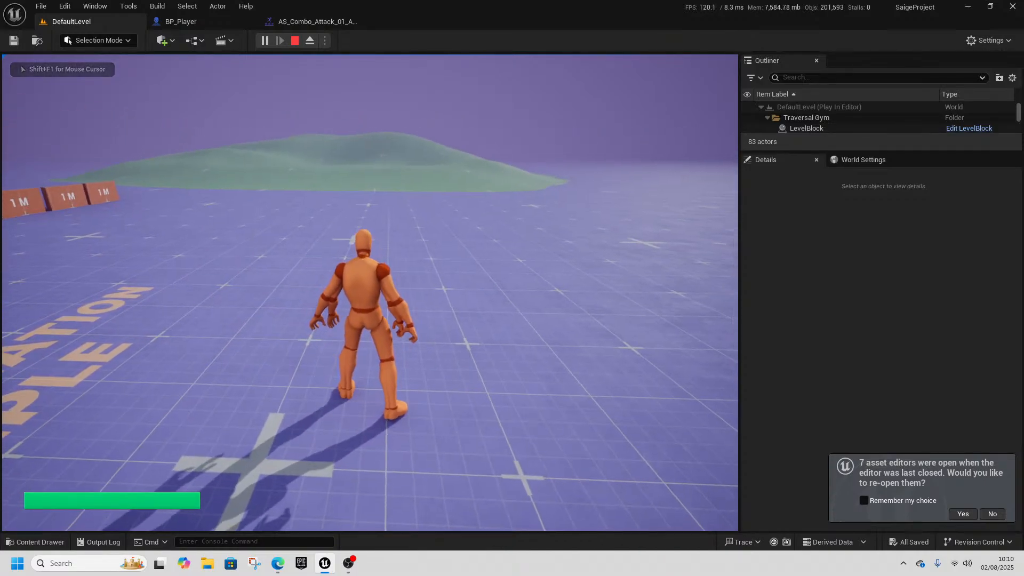
left_click(370, 292)
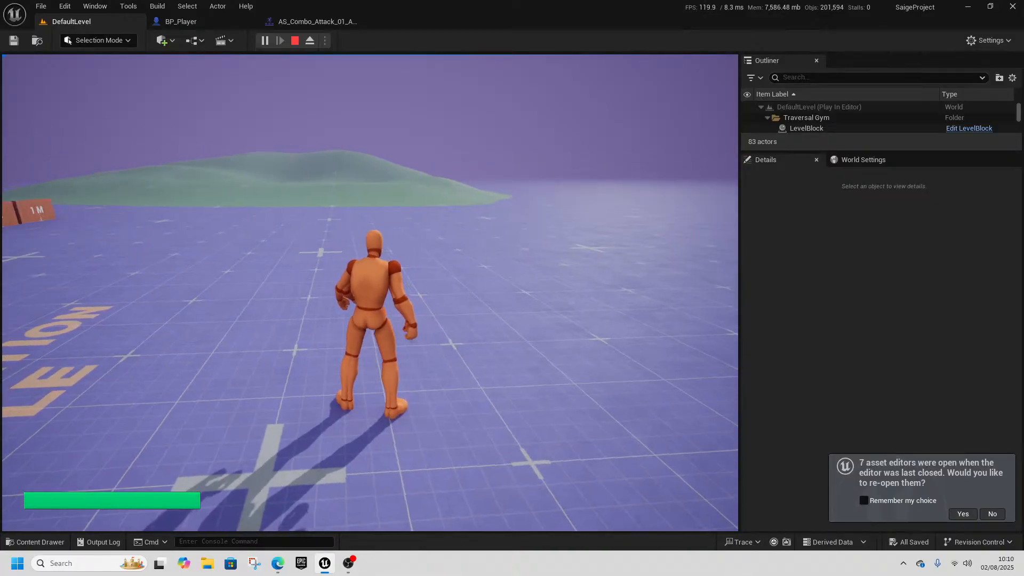
left_click(370, 292)
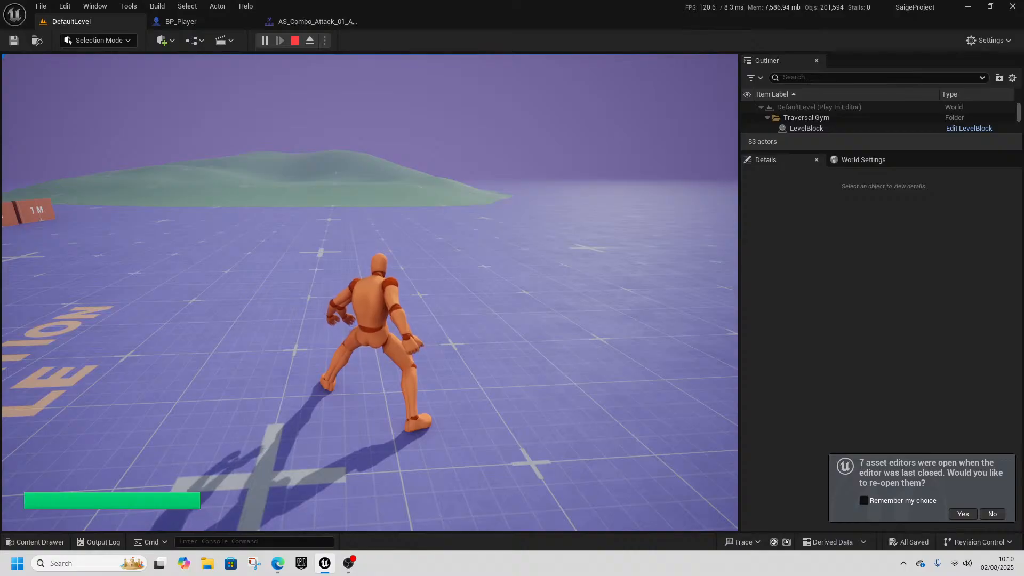
left_click(370, 292)
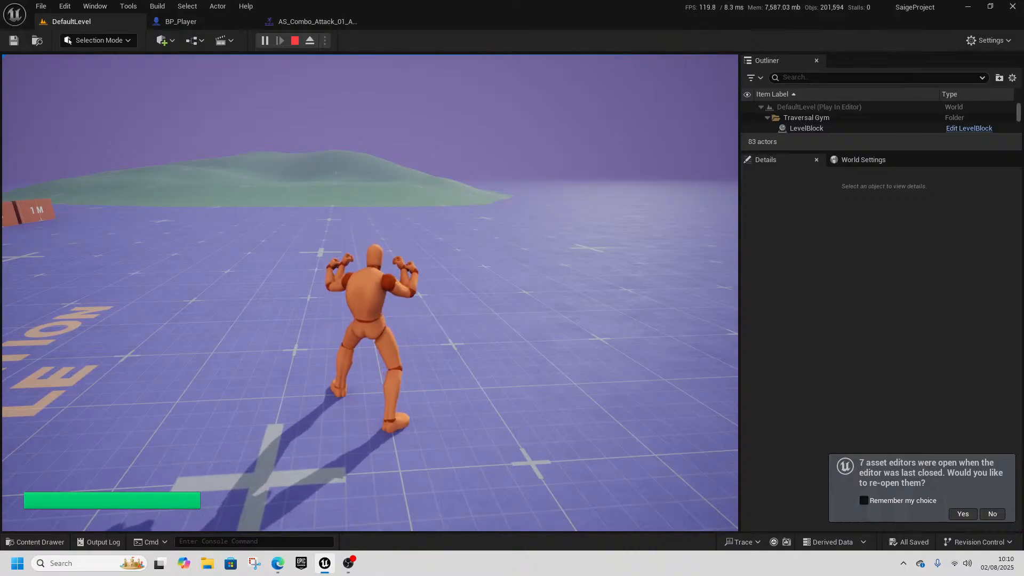
key("1")
right_click(370, 292)
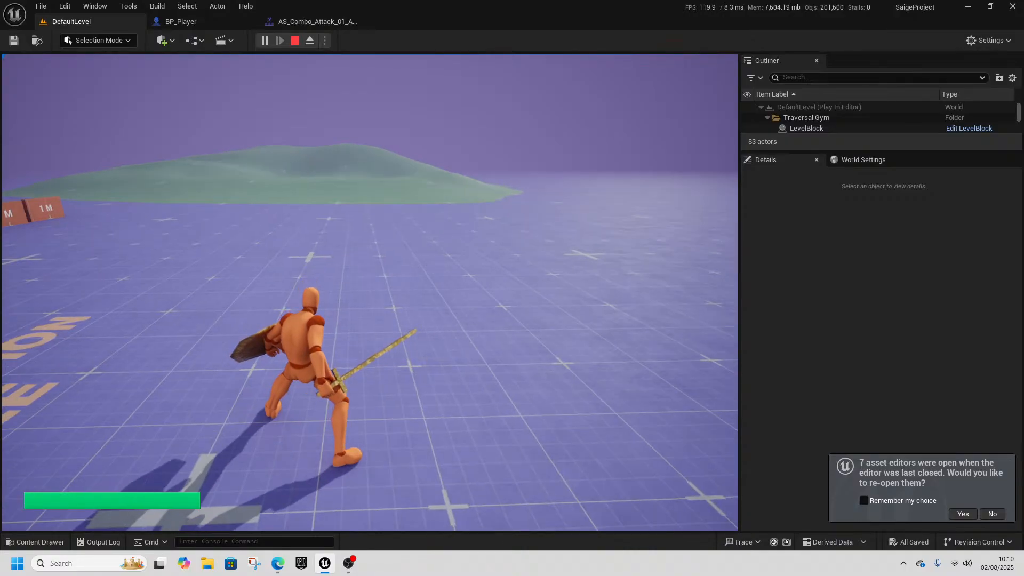
key("shift+F1")
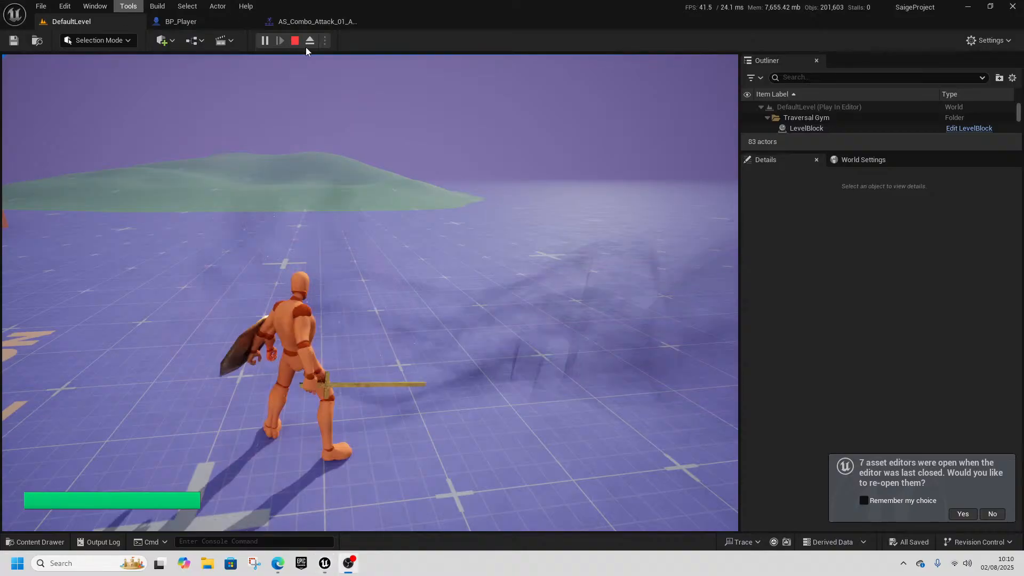
left_click(295, 41)
- Locate the key event in BP_Player's event graph that sets the stance to DuelBlades
left_click(187, 22)
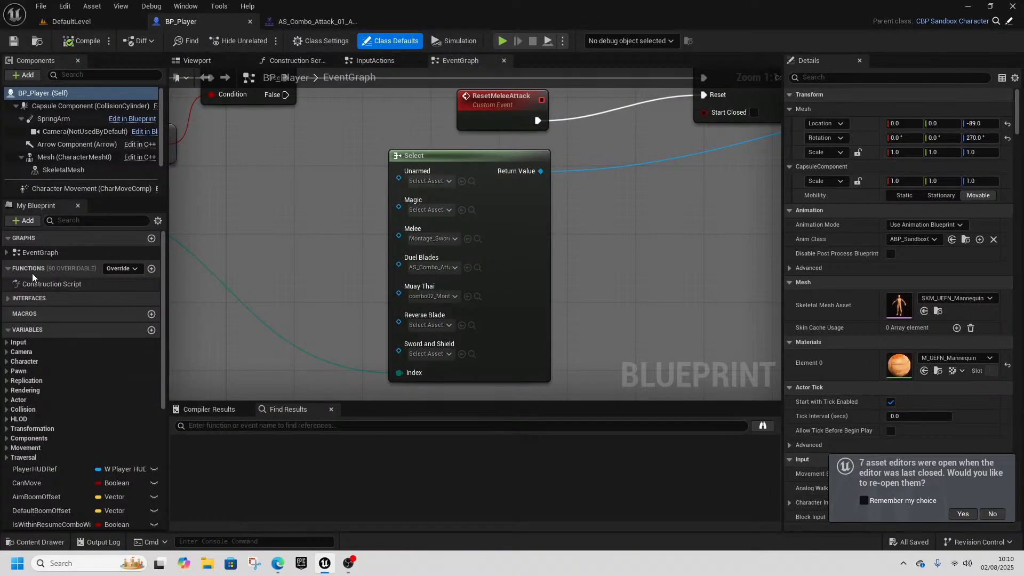
left_click(5, 253)
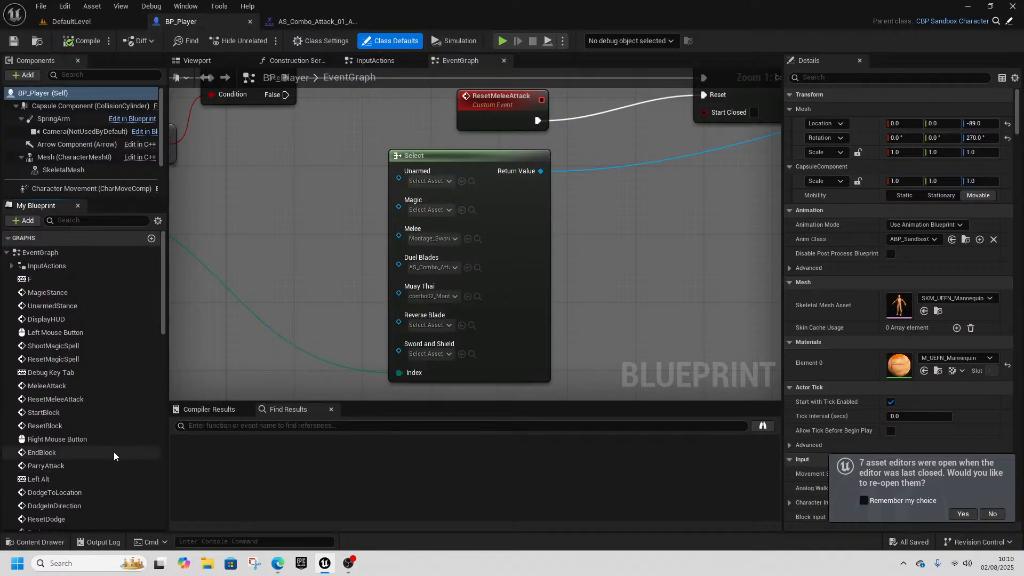
scroll(106, 453, "down", 6)
double_click(39, 462)
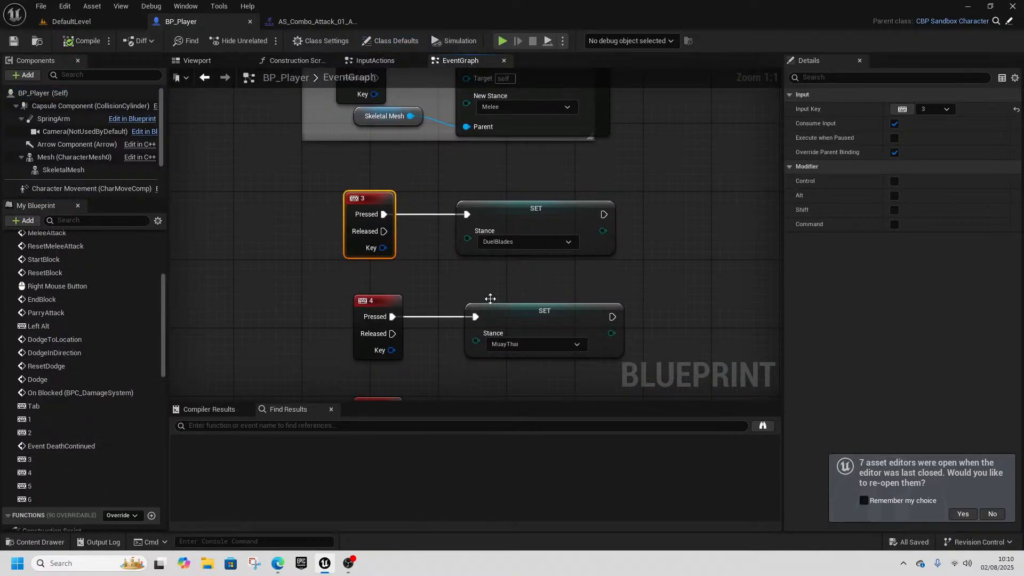
- Play-test DefaultLevel with the DuelBlades stance active and stop the session
left_click(72, 22)
left_click(267, 40)
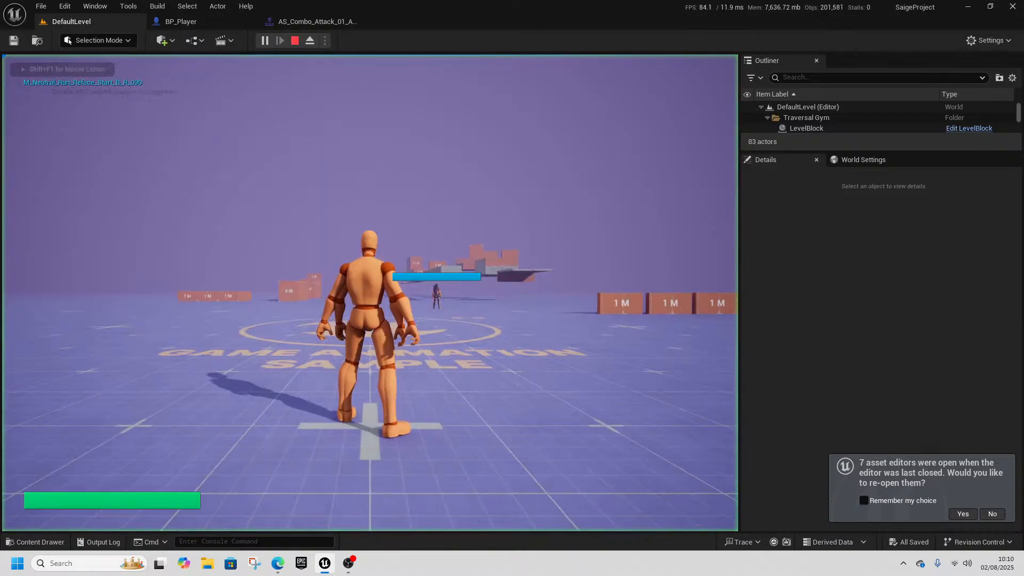
key("3")
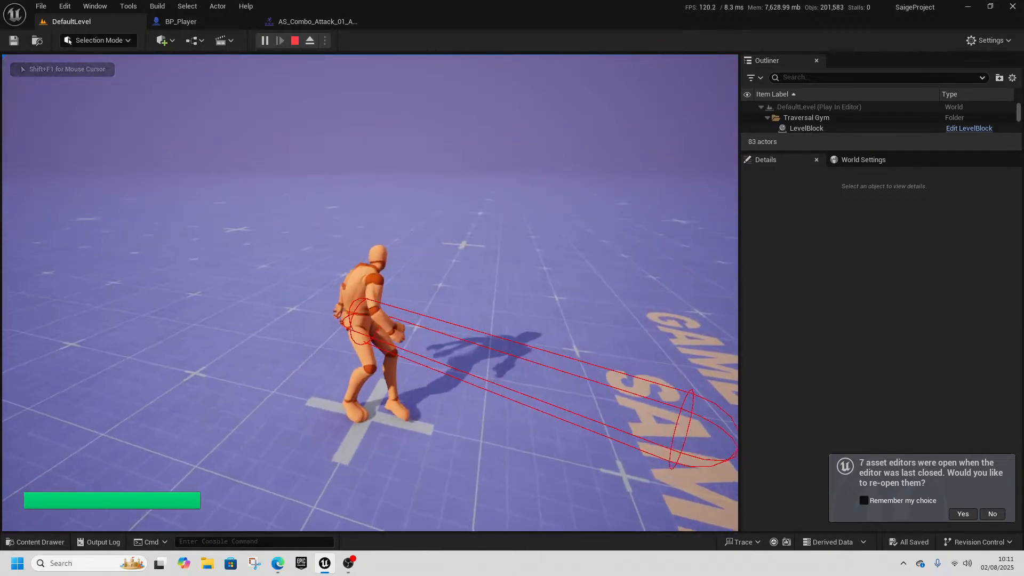
key("w")
key("3")
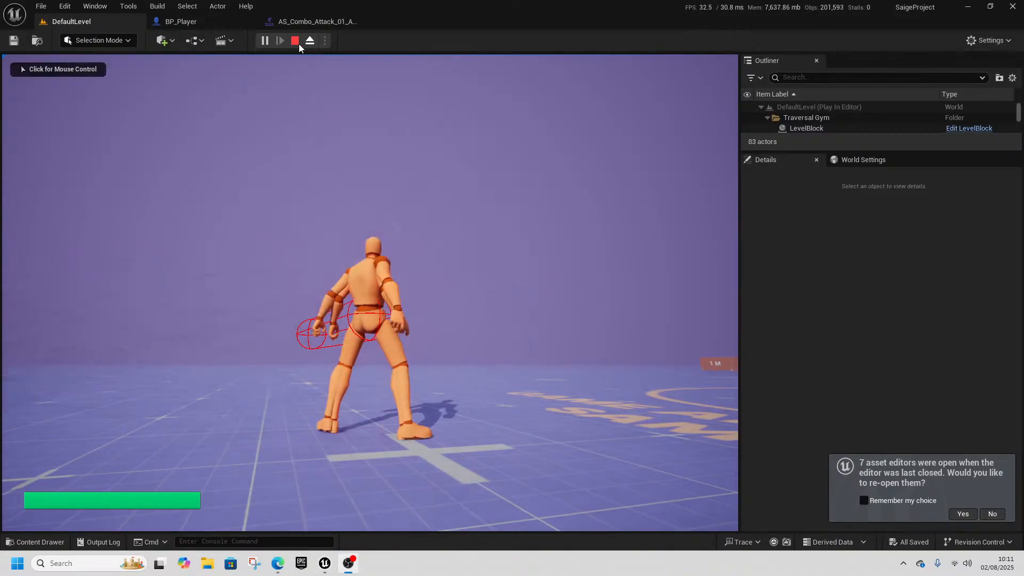
left_click(295, 40)
- Set the skeletal mesh asset of BP_Player's SkeletalMesh component to SKM_Quinn
left_click(181, 21)
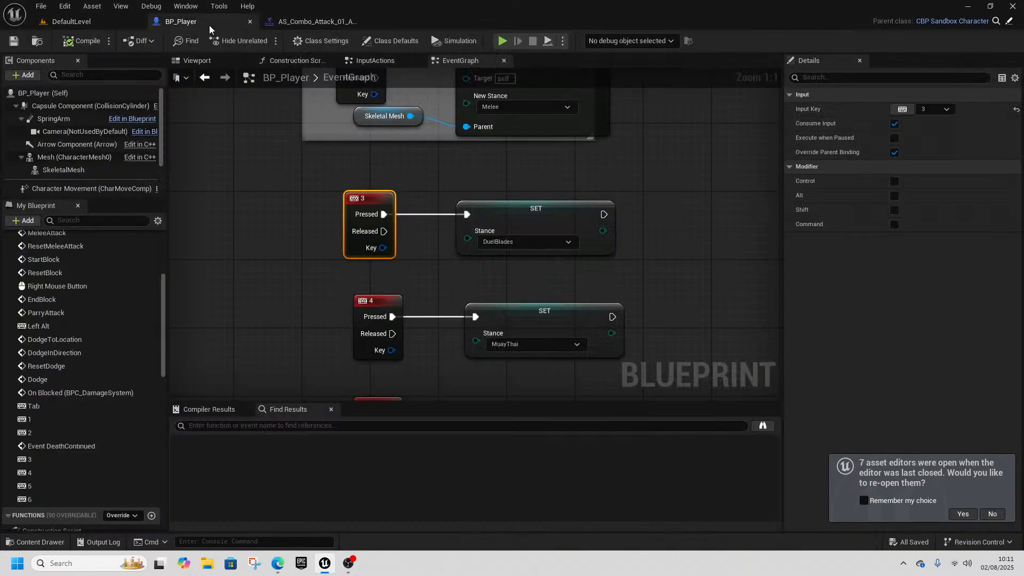
left_click(60, 170)
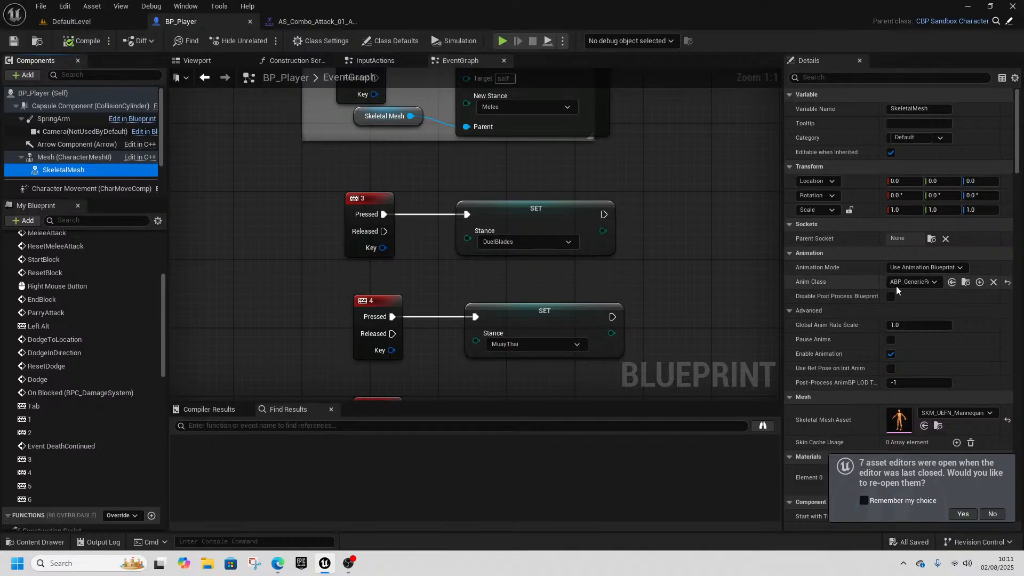
left_click(954, 413)
type("qui")
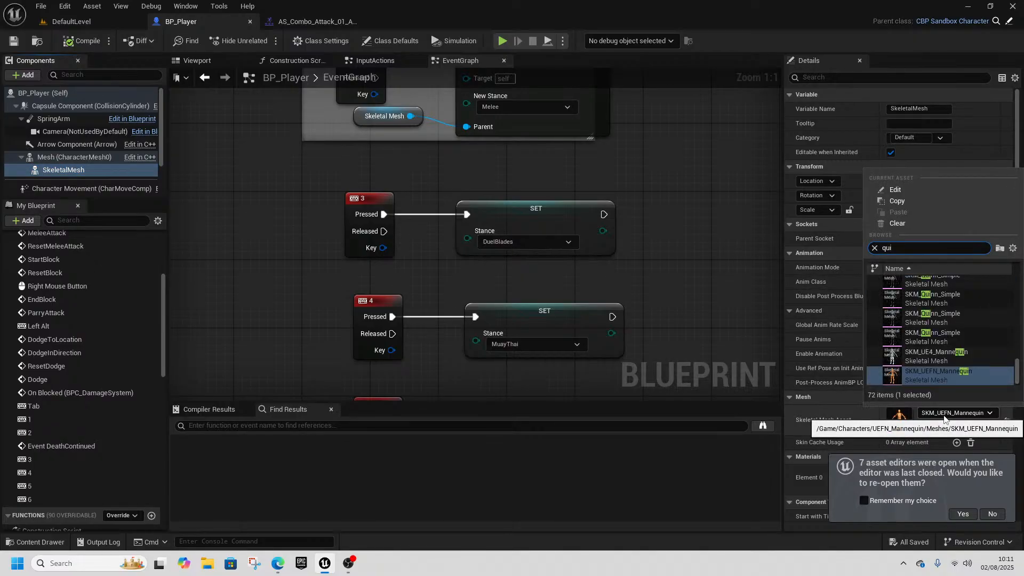
scroll(936, 342, "up", 5)
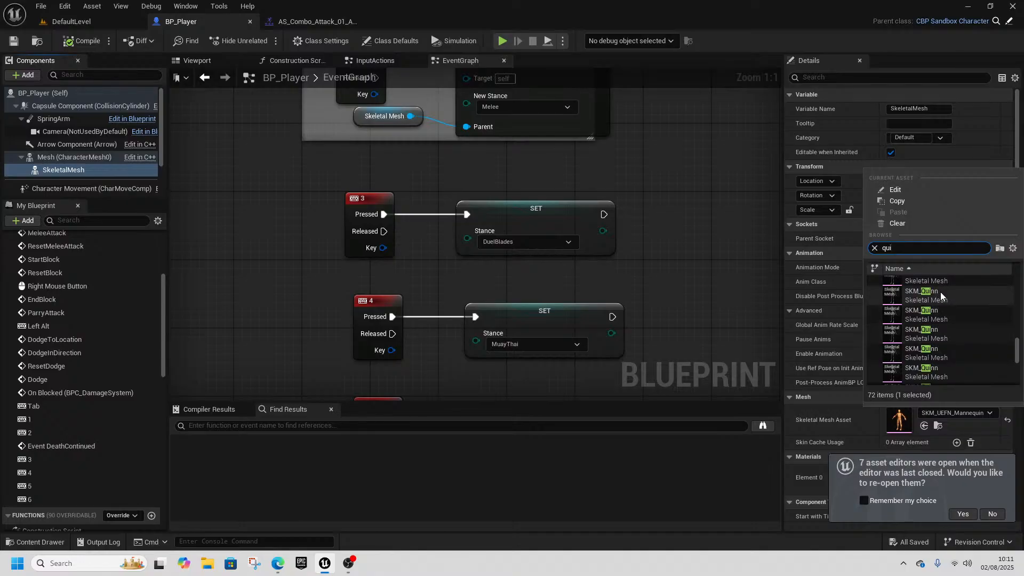
scroll(939, 299, "down", 1)
scroll(930, 296, "down", 1)
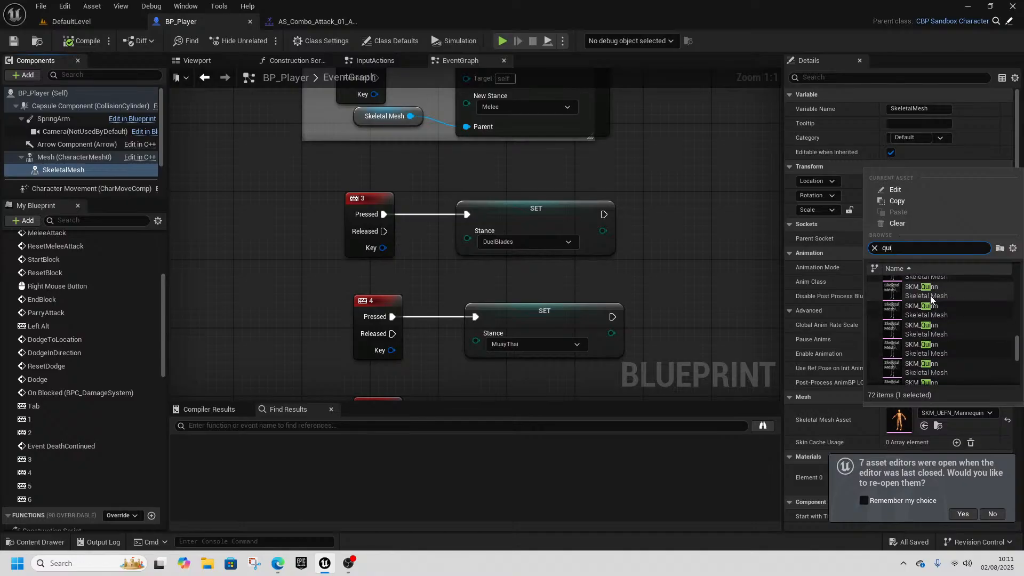
scroll(930, 293, "down", 1)
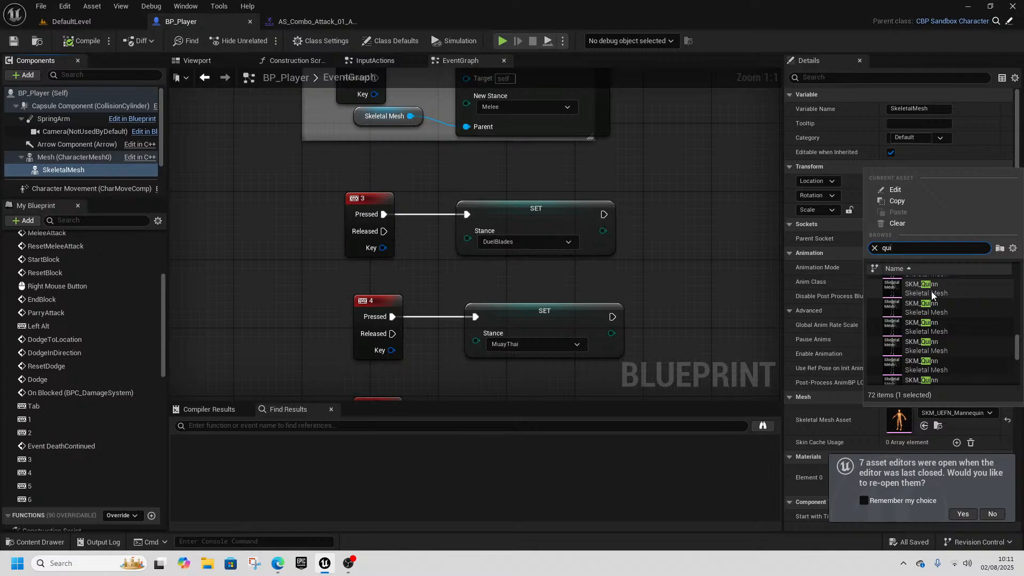
scroll(931, 295, "down", 1)
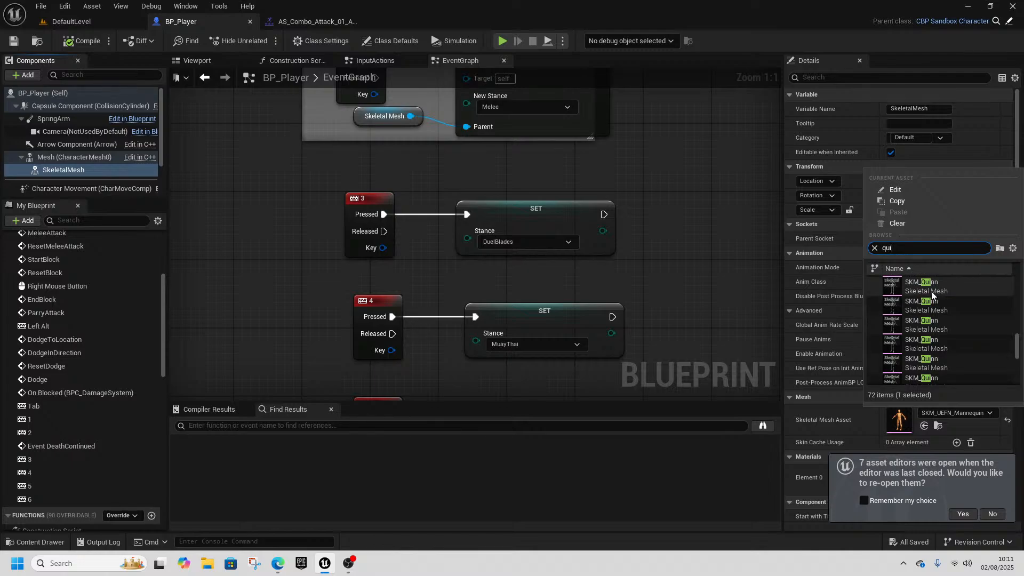
left_click(932, 288)
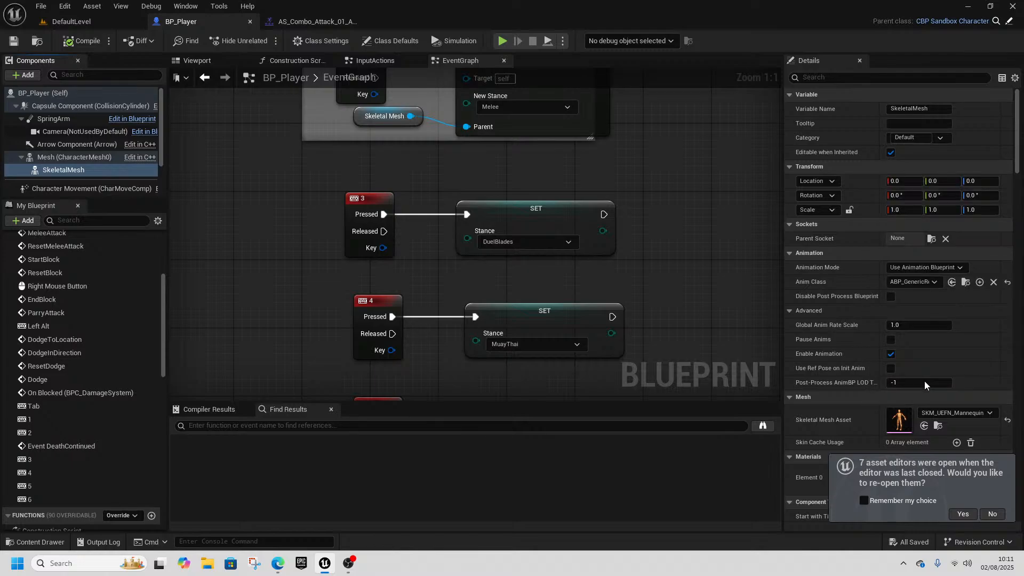
- Play-test DefaultLevel to check the attack with the SKM_Quinn mesh, and stop the session
left_click(75, 21)
left_click(264, 42)
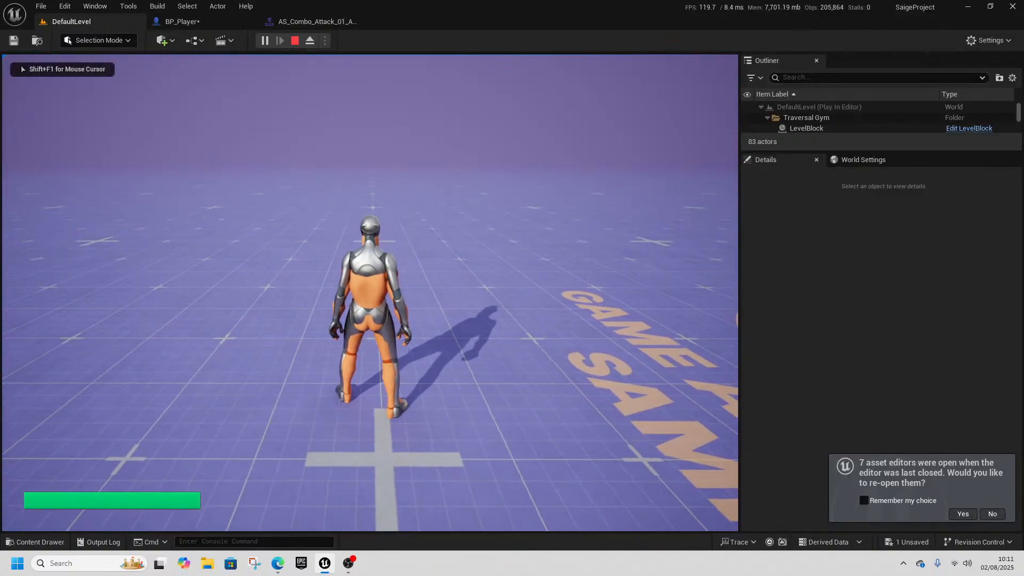
left_click(368, 292)
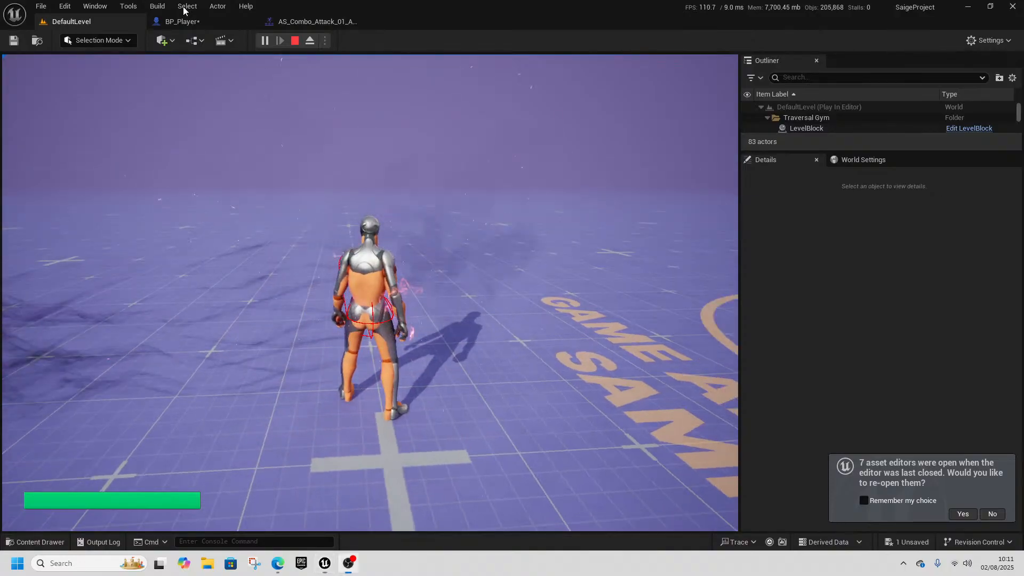
key("shift+F1")
key("Escape")
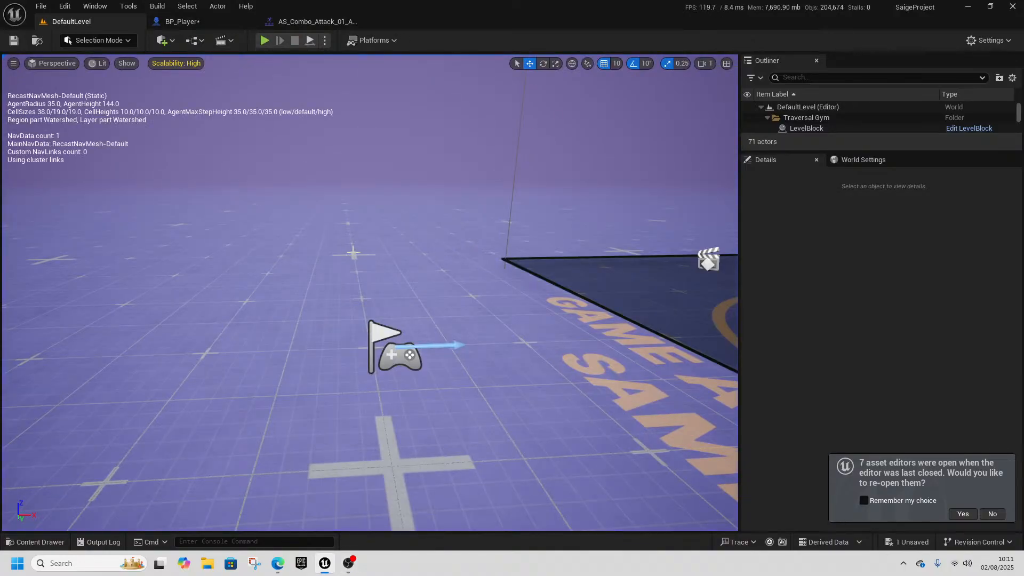
- Turn off the Visible rendering option of BP_Player's Mesh (CharacterMesh0) component
key("ctrl+space")
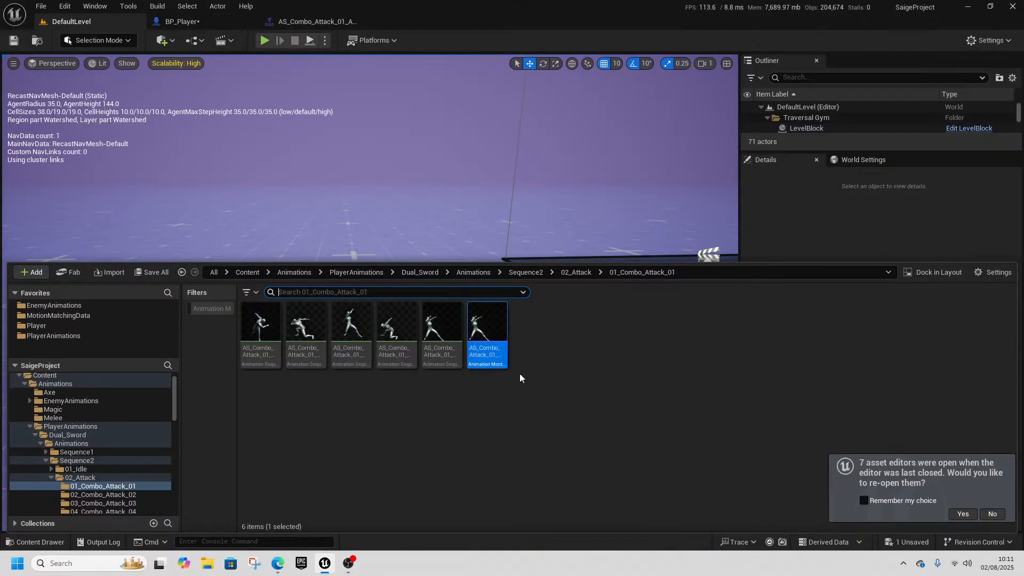
left_click(185, 26)
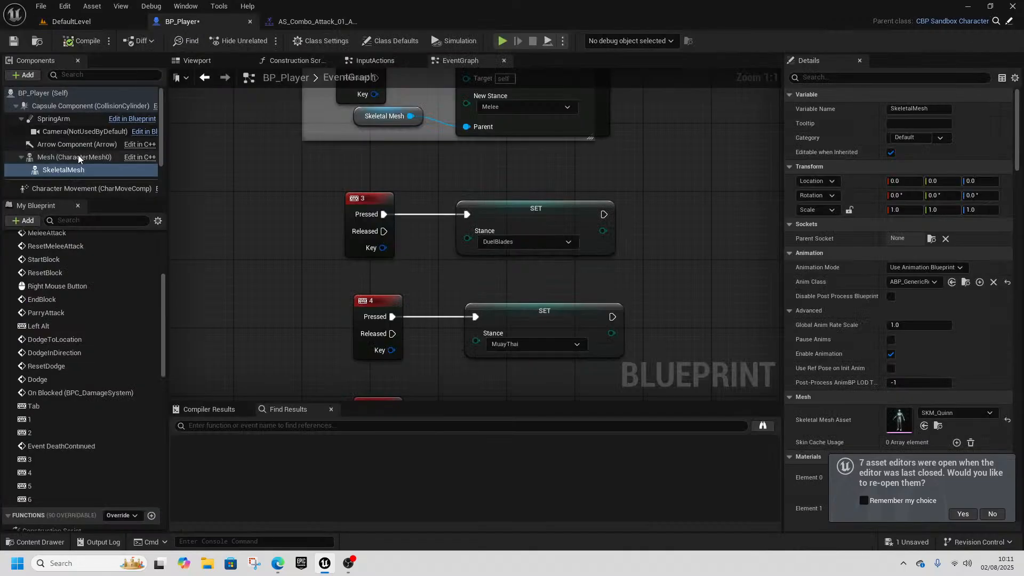
left_click(75, 157)
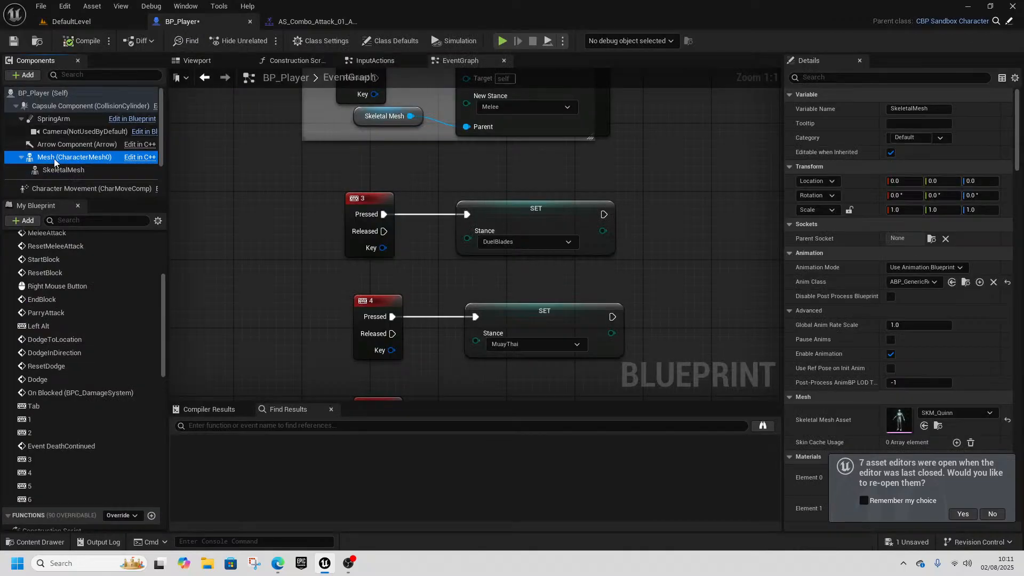
left_click(870, 79)
type("visi")
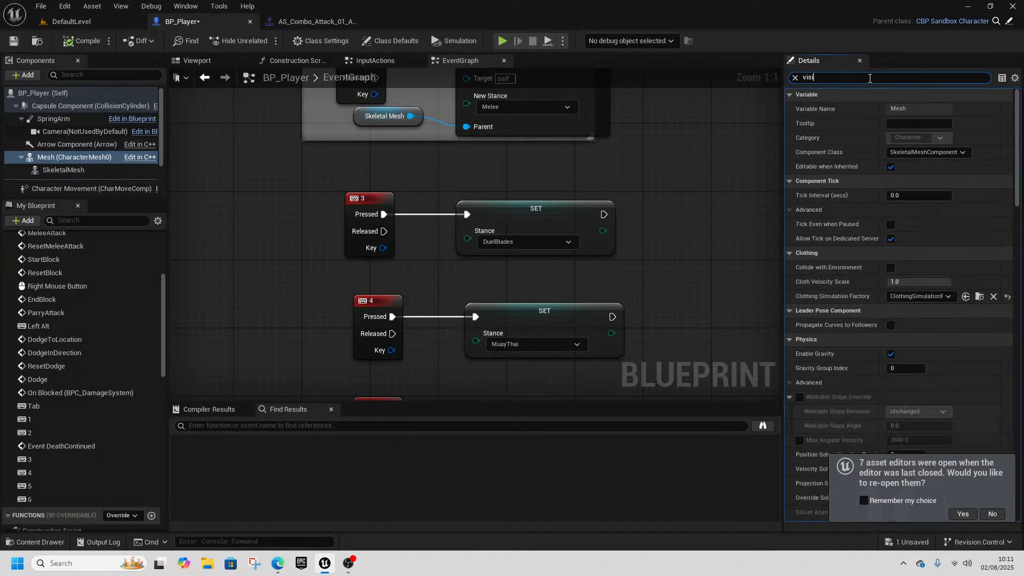
left_click(894, 152)
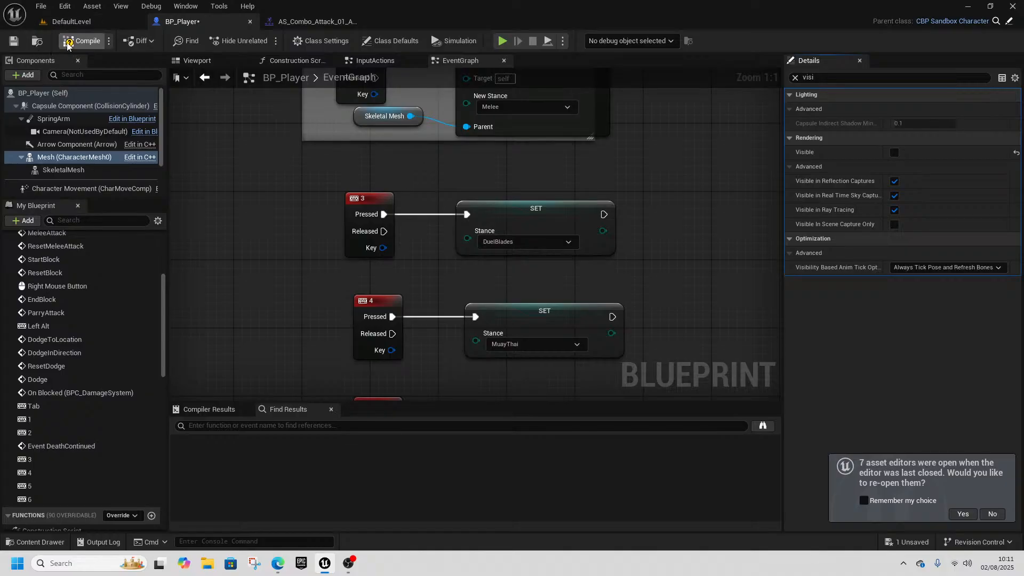
- Play-test DefaultLevel with the parent mesh hidden, and stop the session
left_click(85, 22)
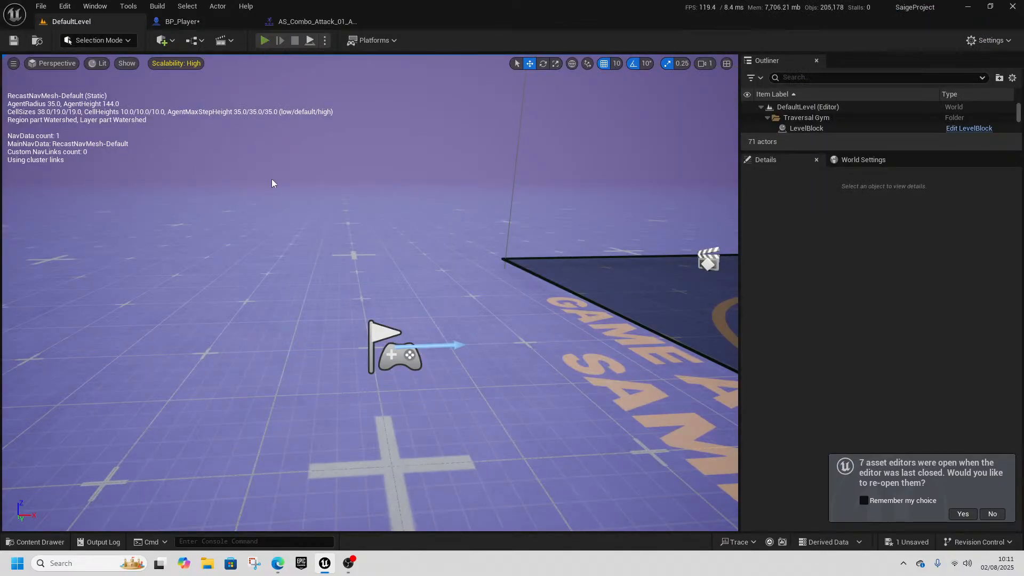
key("alt+p")
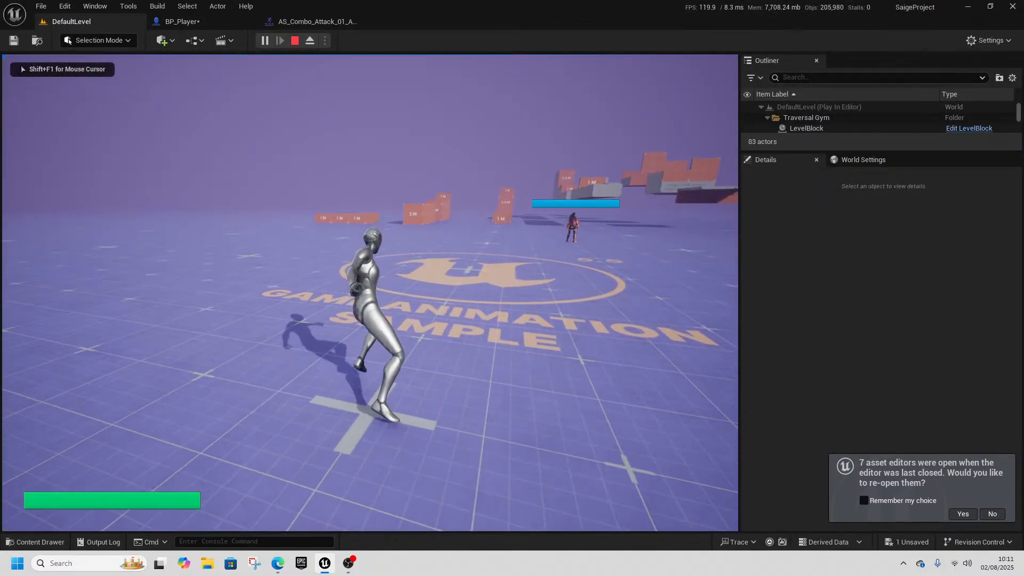
key("shift+F1")
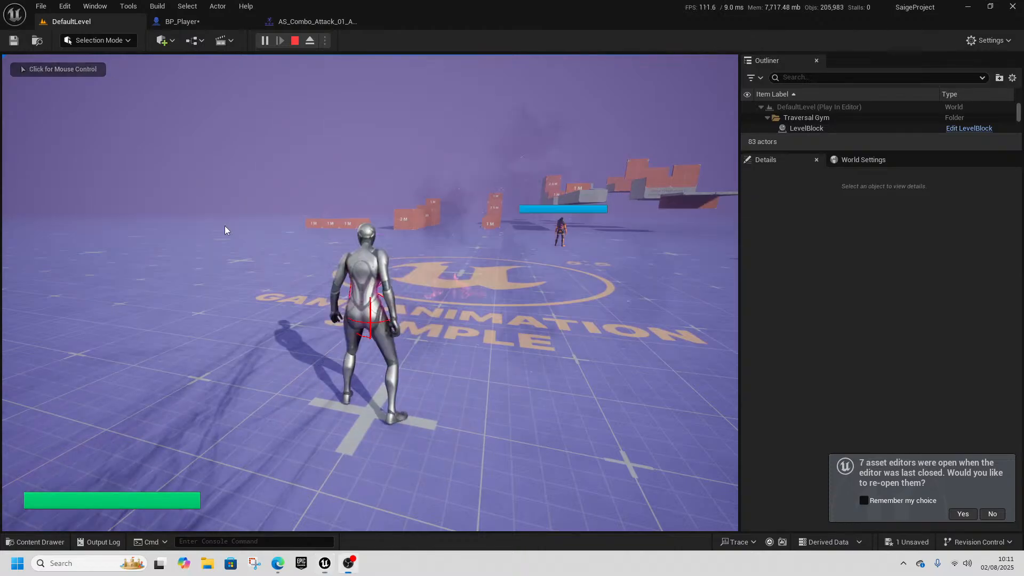
left_click(294, 40)
- Open the AS_Combo_Attack_01_All_Seq sequence from its montage, enable root motion and save it
left_click(292, 22)
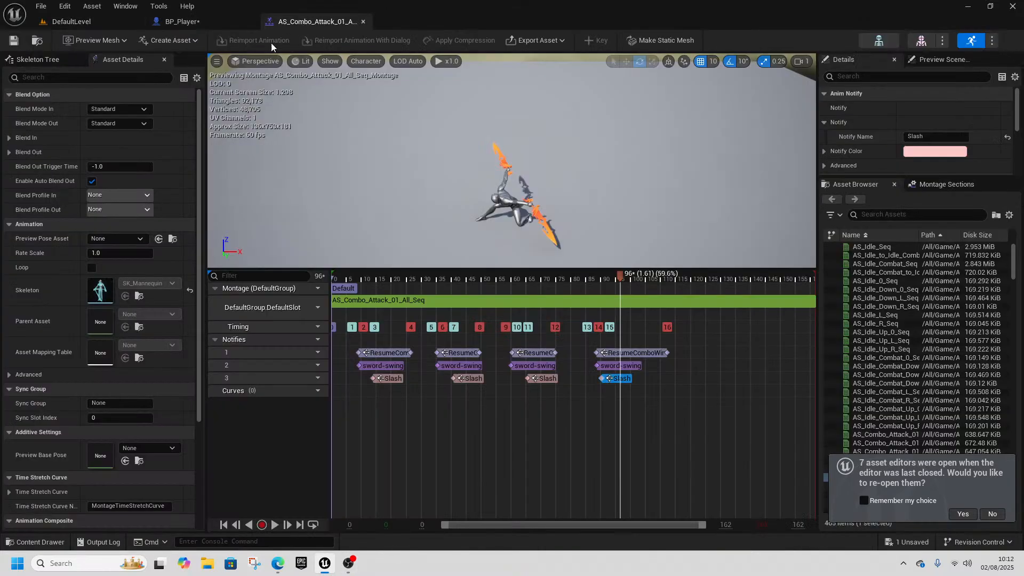
double_click(401, 302)
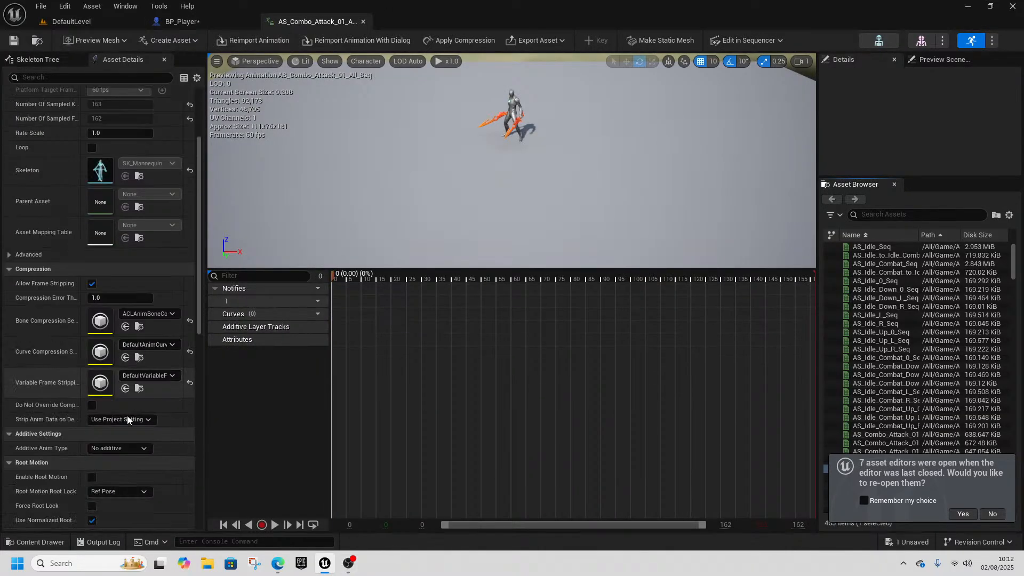
scroll(127, 419, "down", 2)
left_click(91, 426)
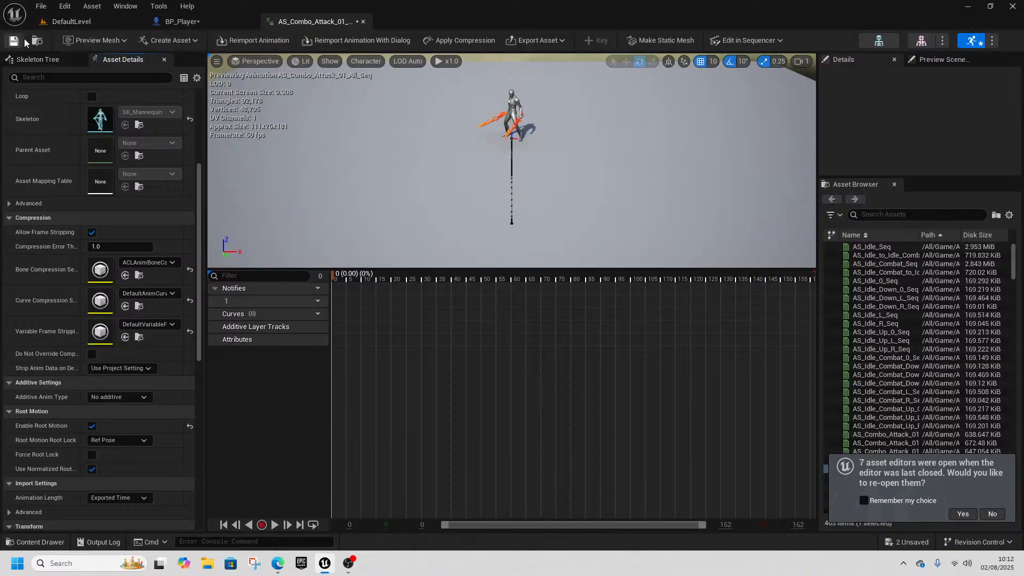
- Play-test DefaultLevel, running and chaining the combo attacks with root motion enabled, and stop the session
left_click(107, 21)
left_click(265, 41)
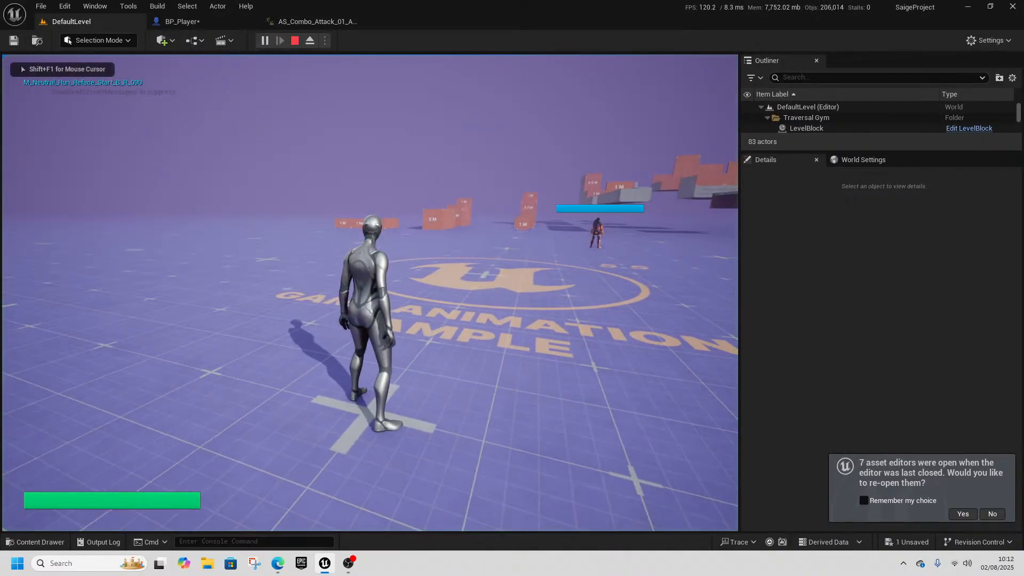
key("w")
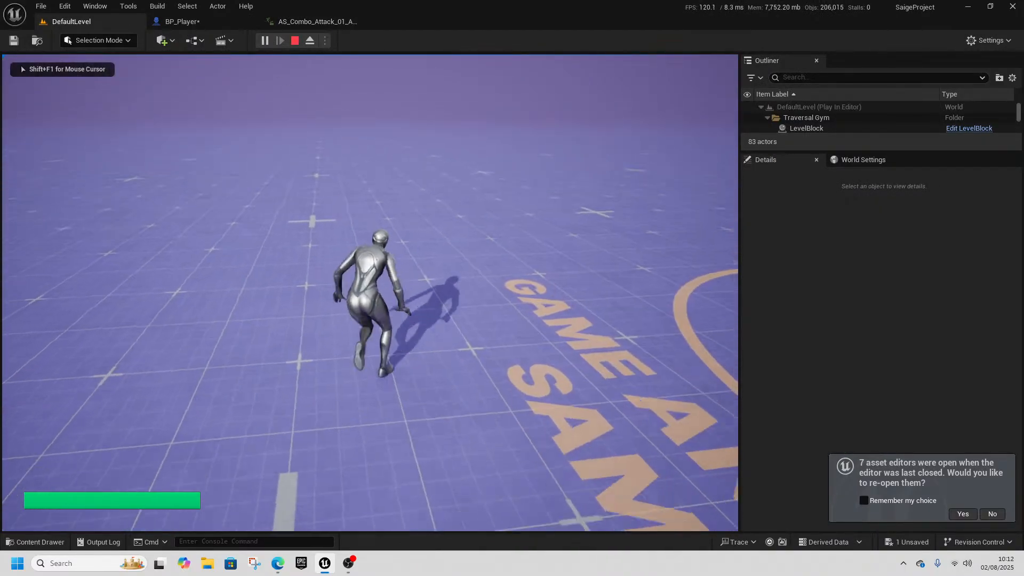
key("w")
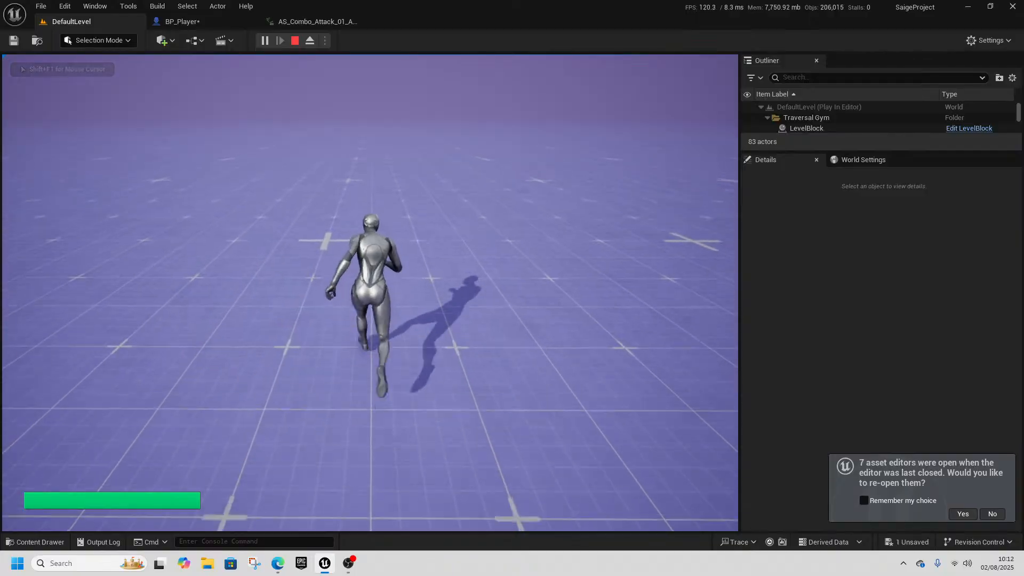
left_click(370, 292)
left_click(370, 293)
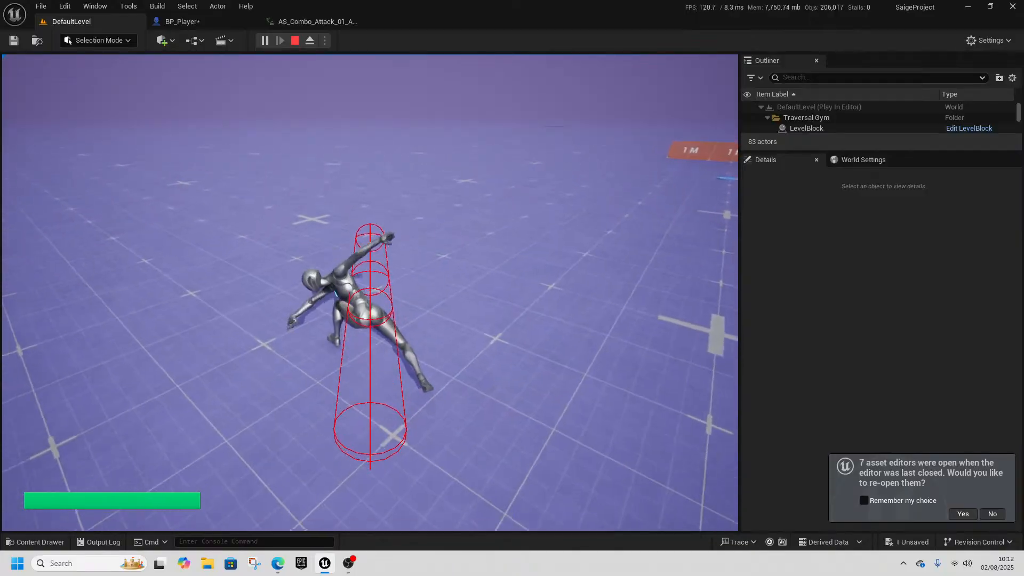
left_click(370, 293)
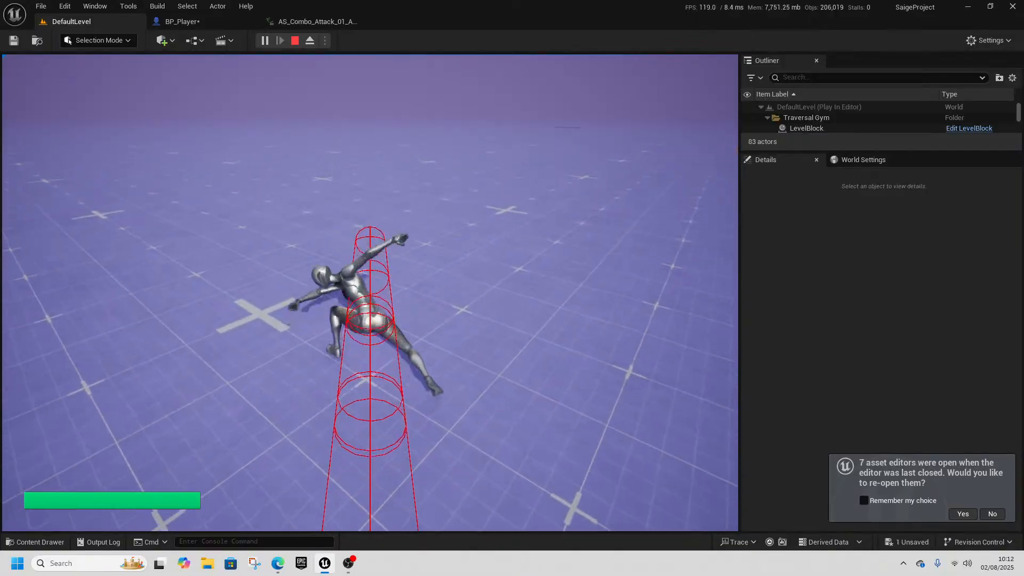
key("w")
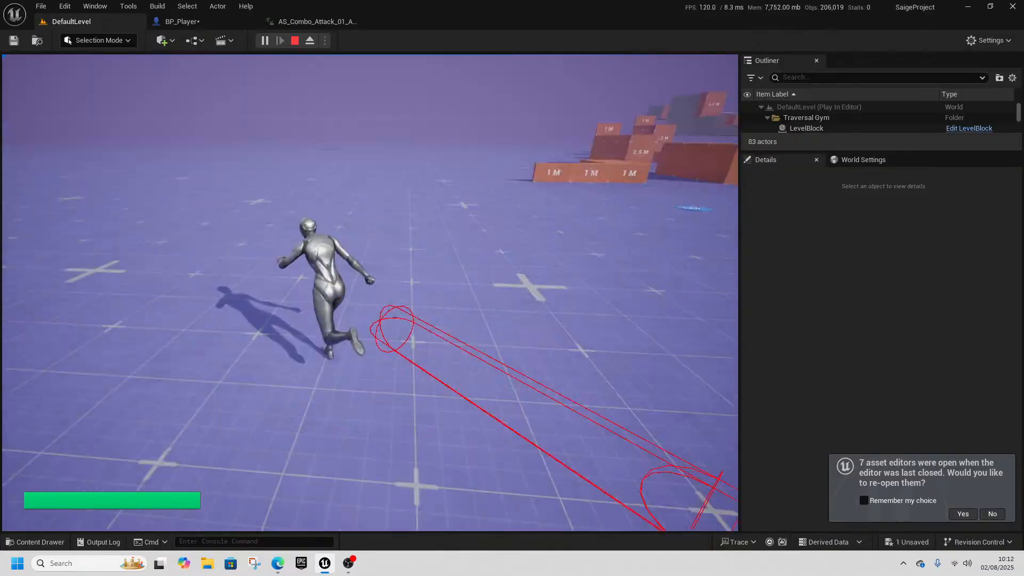
key("q")
key("alt+Tab")
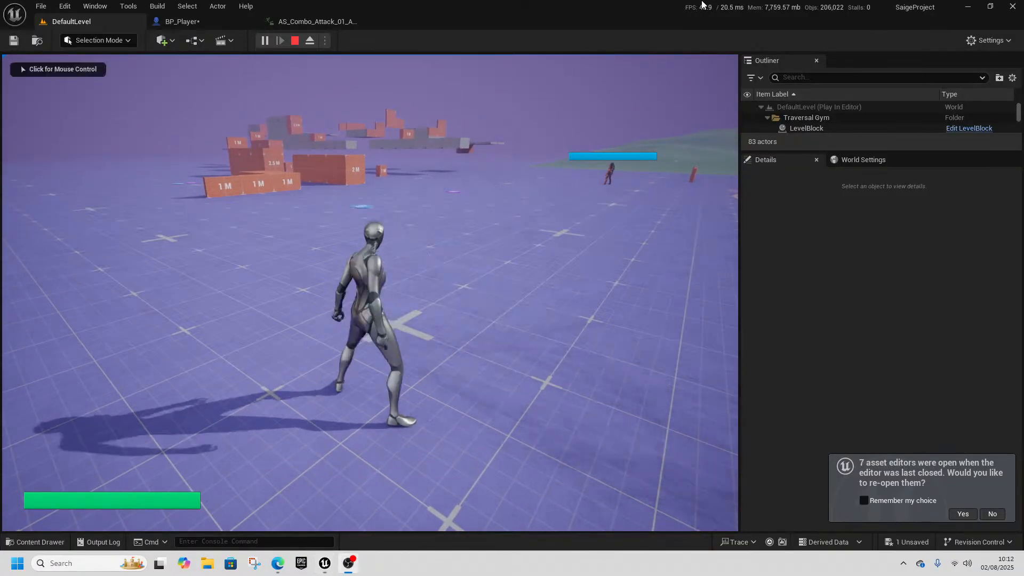
left_click(295, 41)
- Locate the Select node that assigns an attack montage to each weapon stance in BP_Player's event graph
left_click(208, 22)
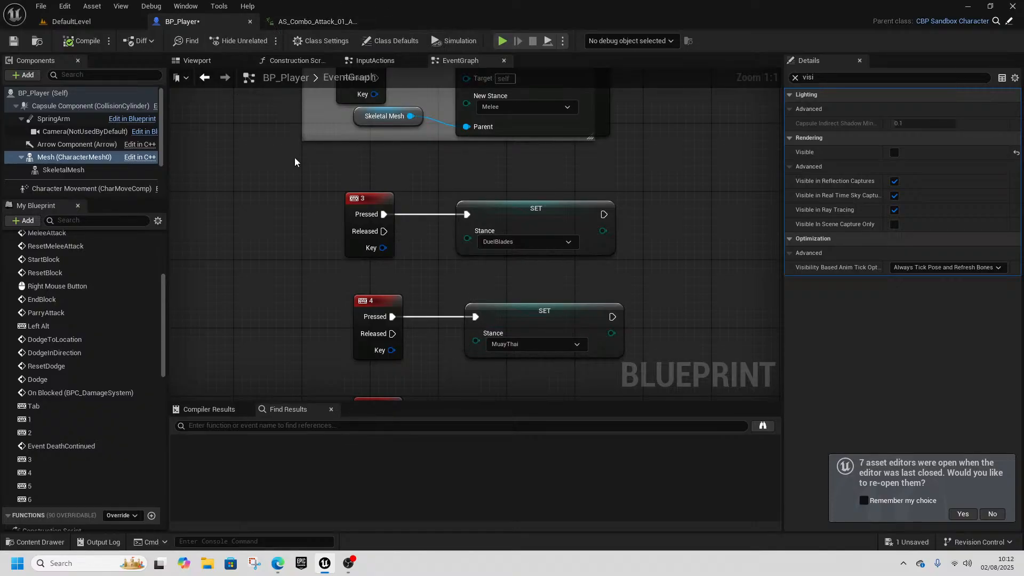
scroll(294, 158, "down", 5)
right_click_drag(527, 239, 745, 244)
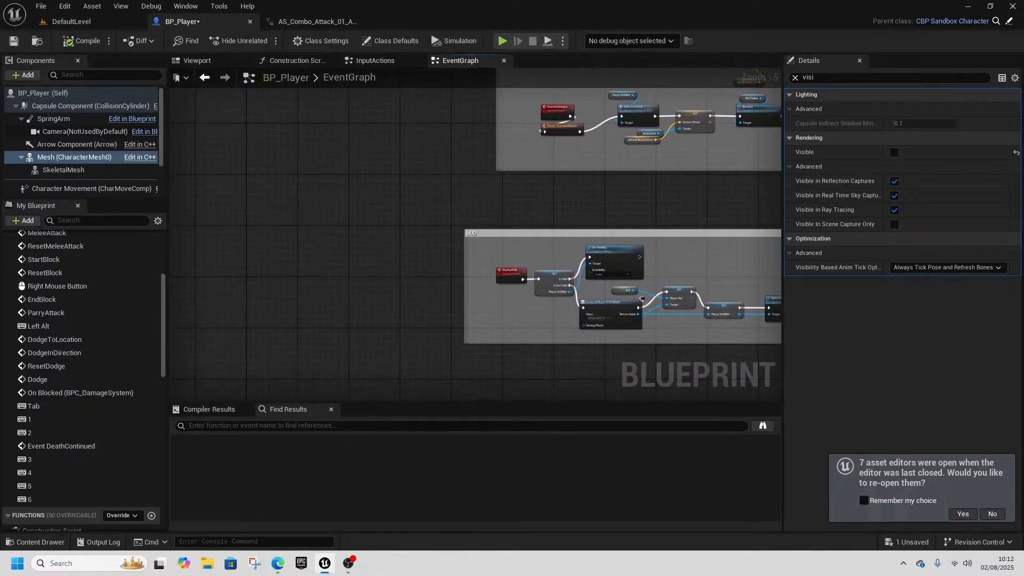
scroll(501, 211, "down", 3)
right_click_drag(455, 387, 462, 362)
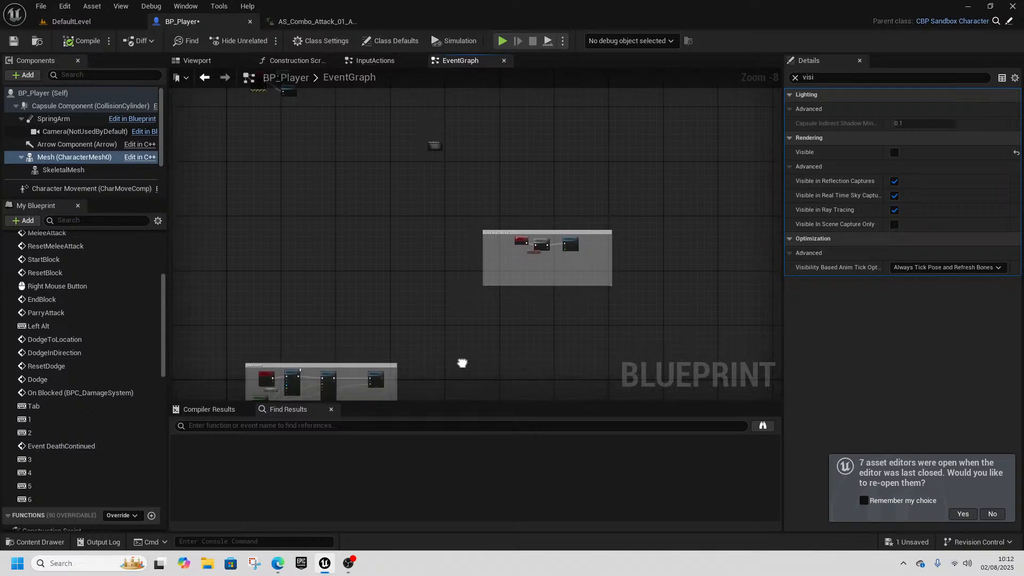
scroll(495, 315, "up", 5)
scroll(425, 228, "up", 8)
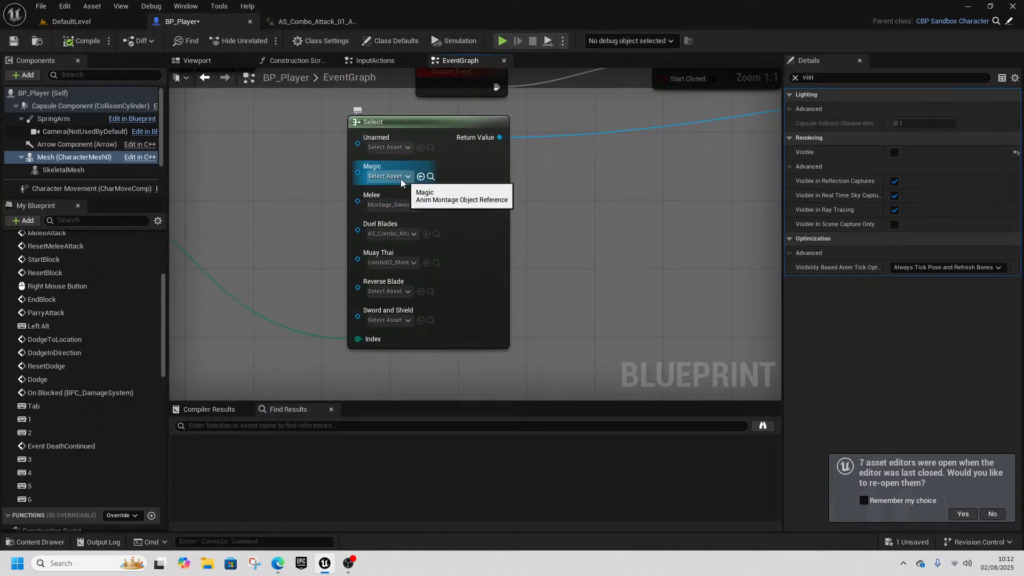
right_click_drag(507, 295, 494, 224)
- Examine the Attack Input section's weapon-stance switch and return to the attack montage Select node
scroll(503, 142, "down", 3)
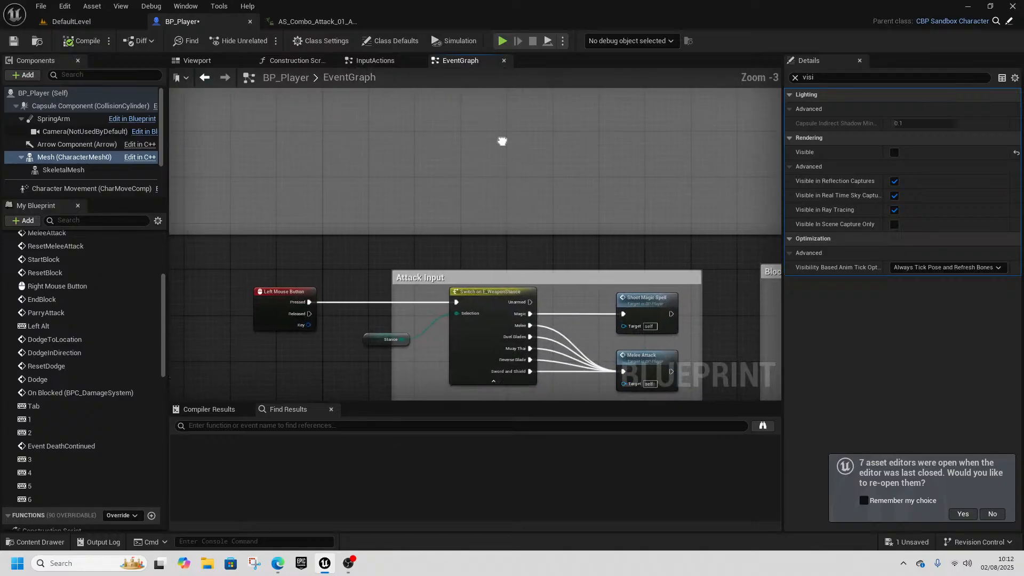
right_click_drag(478, 302, 452, 245)
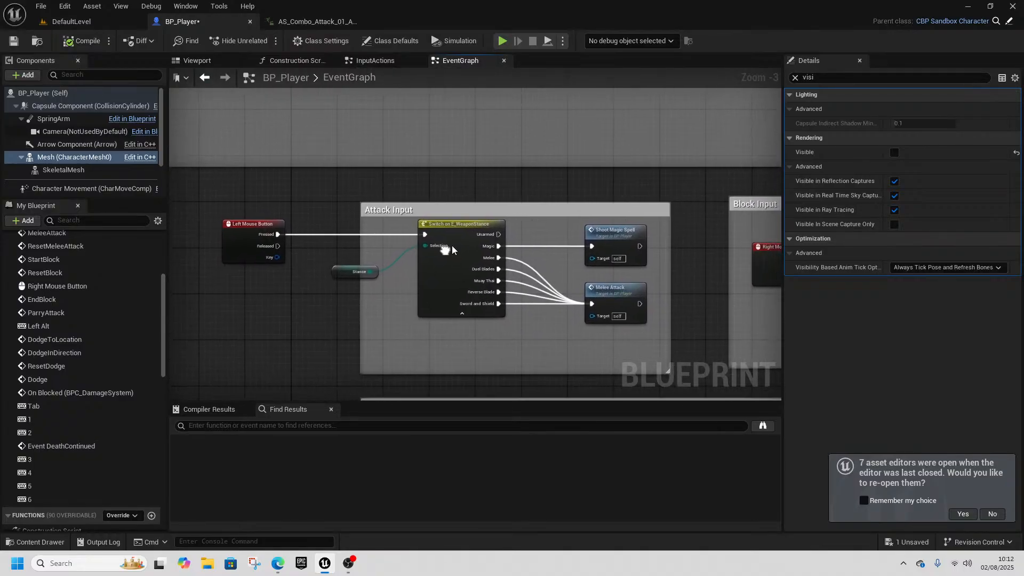
left_click(628, 234)
right_click_drag(558, 196, 507, 398)
right_click_drag(435, 209, 453, 364)
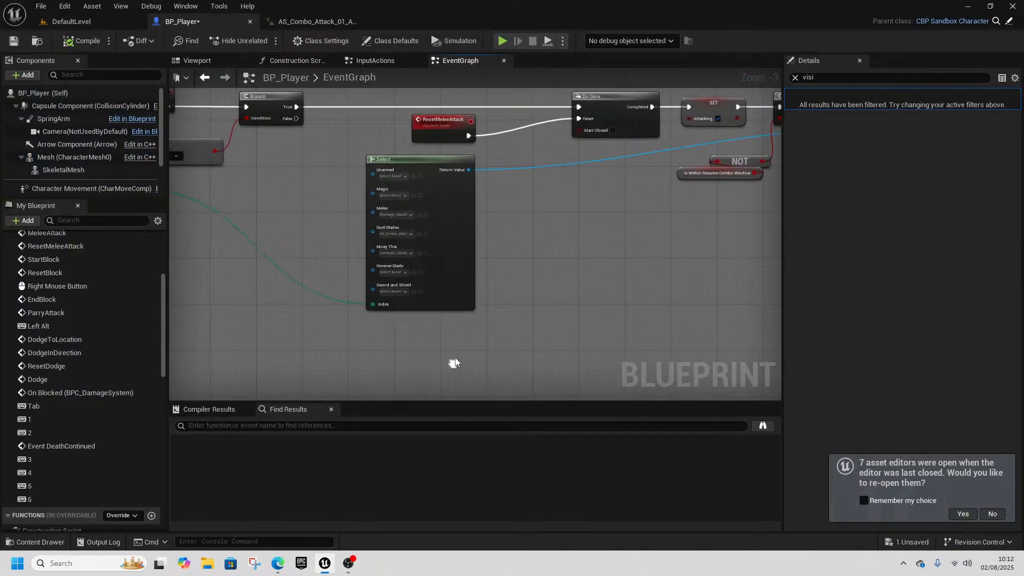
scroll(373, 211, "up", 3)
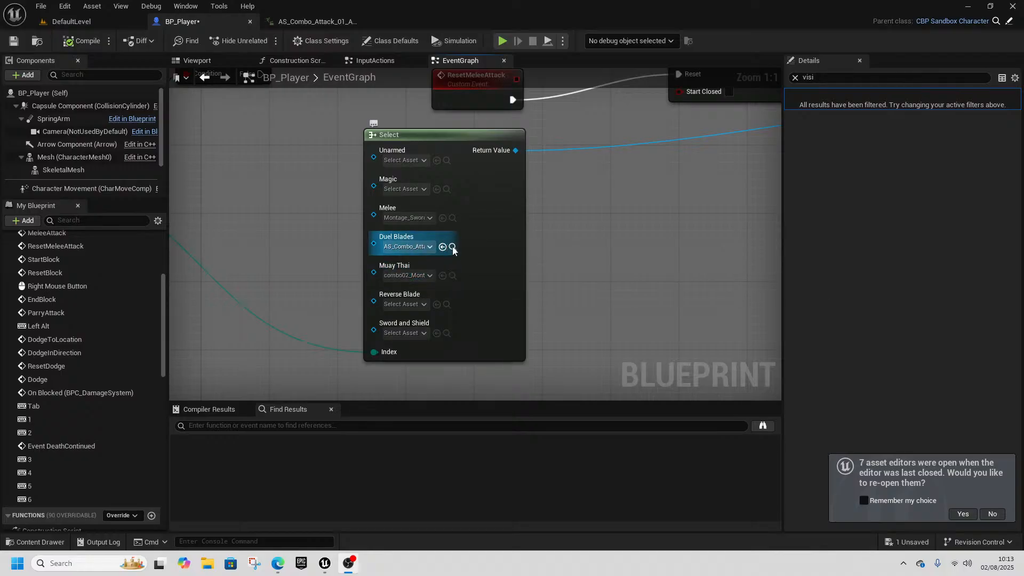
- Locate the Muay Thai montage in the content browser and open the PlayerAnimations/ReverseDualBlade/Animation/UE5 folder
left_click(453, 275)
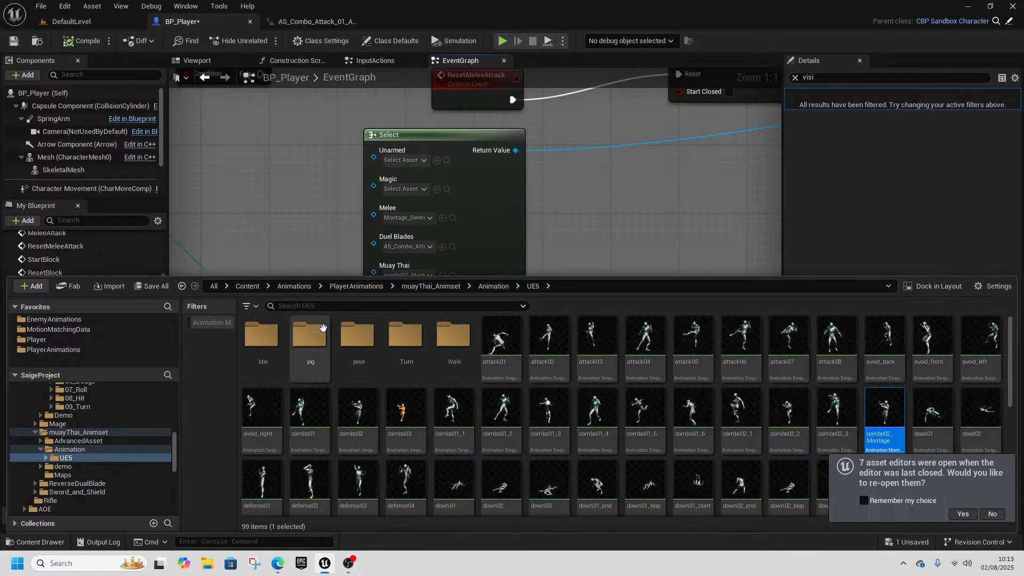
left_click(368, 288)
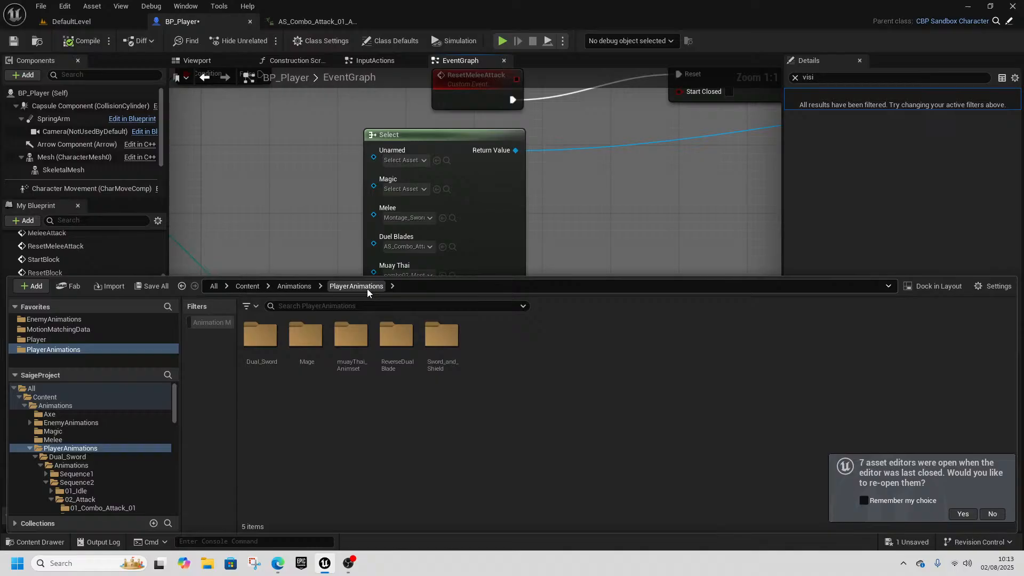
double_click(400, 368)
double_click(307, 338)
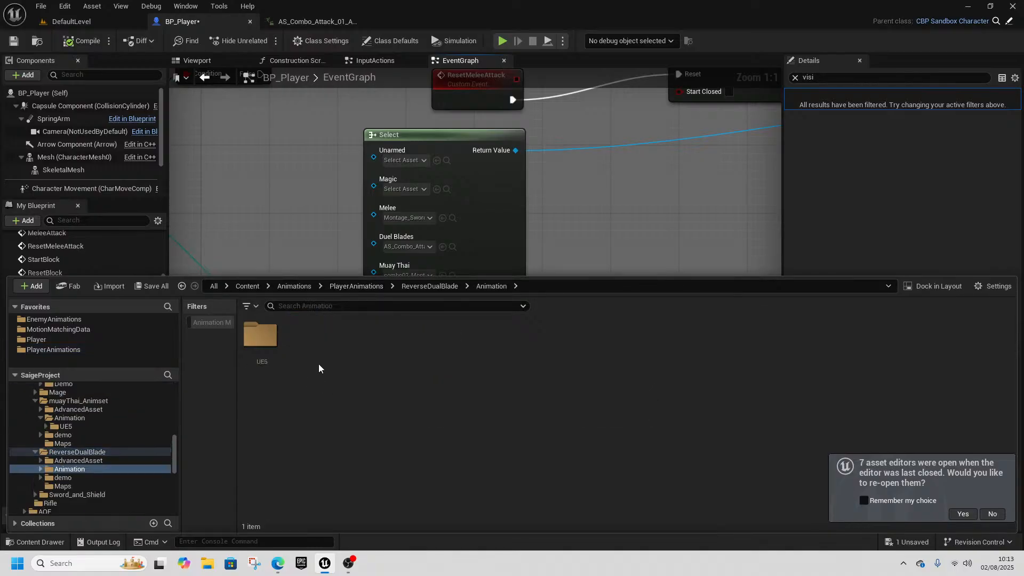
double_click(260, 337)
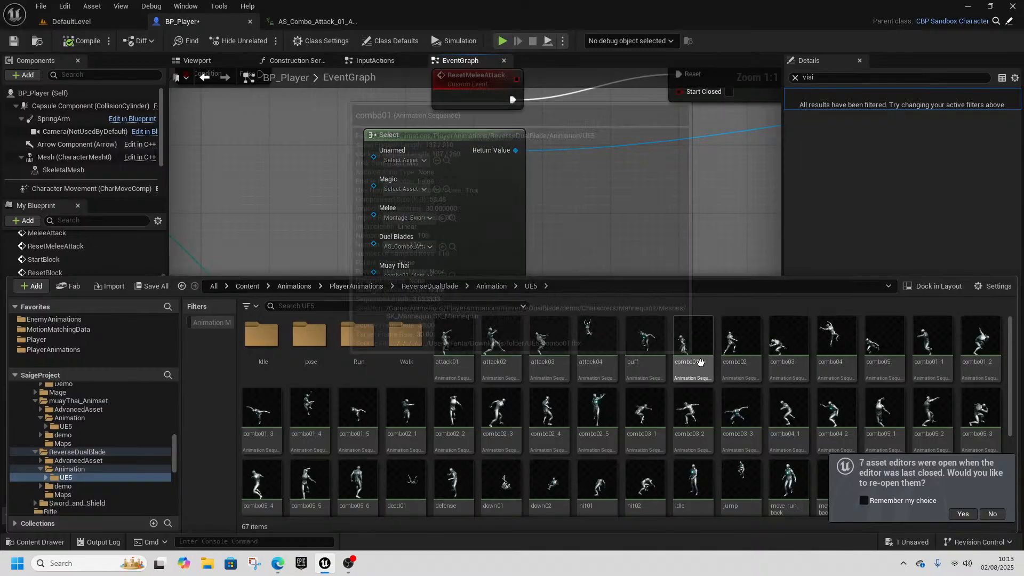
- Preview the reverse dual blade animation sequences combo01, combo02, combo03 and combo04 one after another
left_click(696, 357)
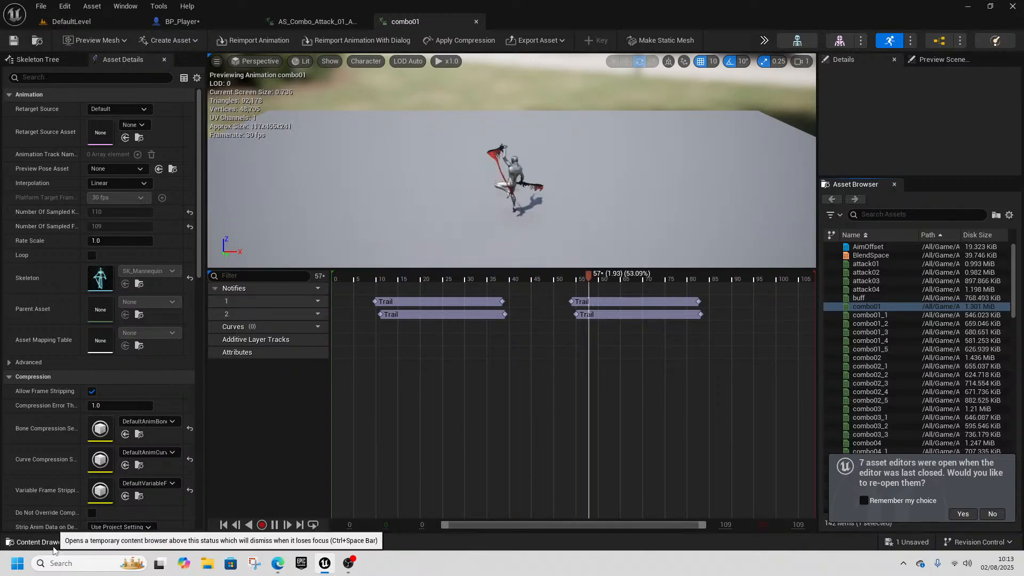
left_click(37, 542)
double_click(741, 353)
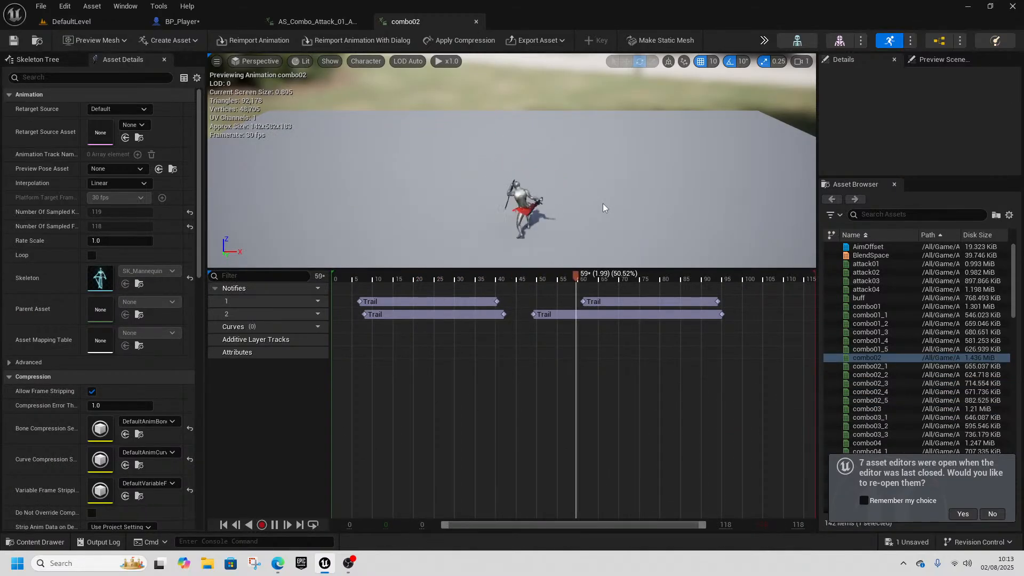
key("ctrl+space")
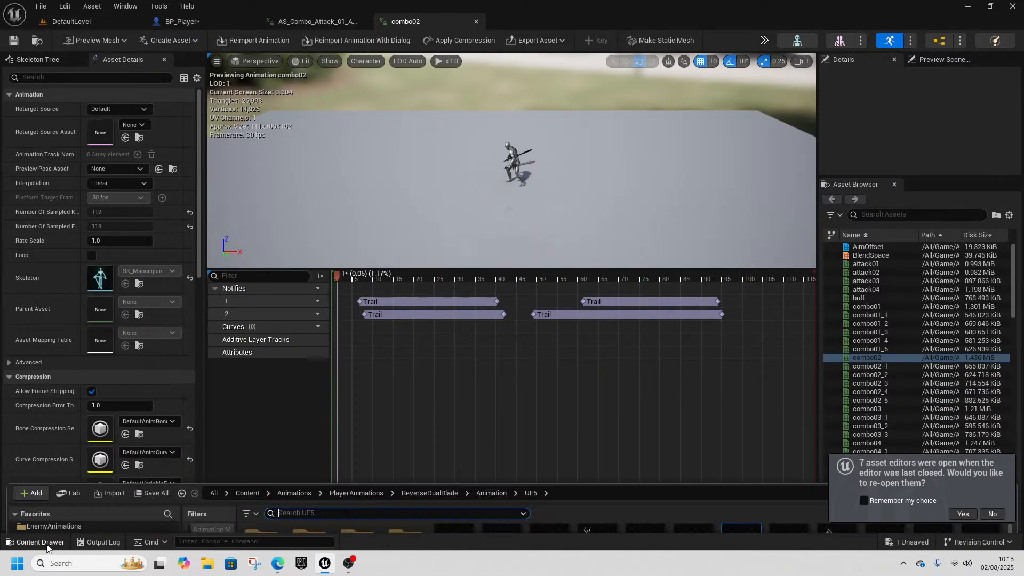
left_click(787, 324)
double_click(787, 323)
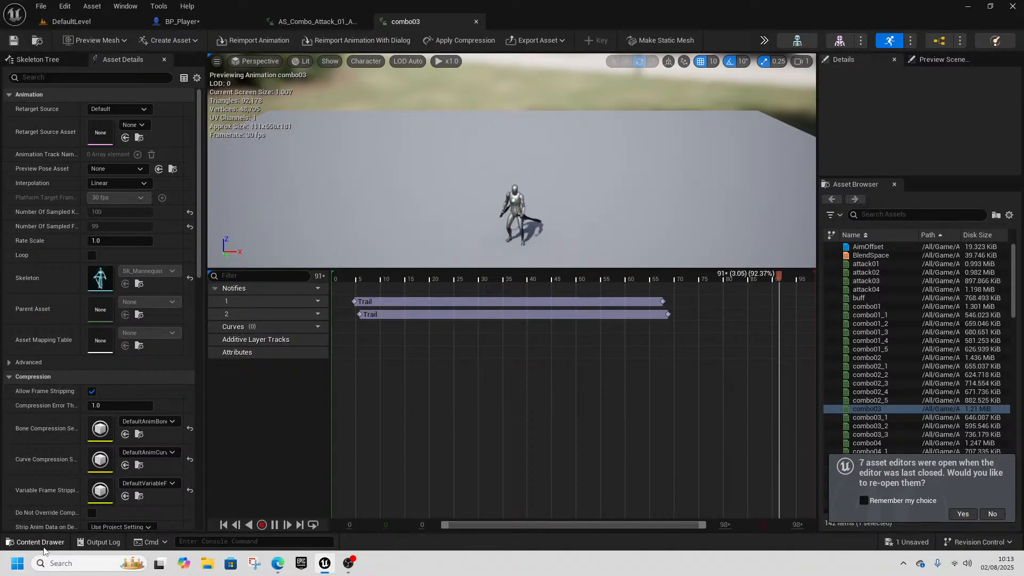
key("ctrl+space")
double_click(836, 298)
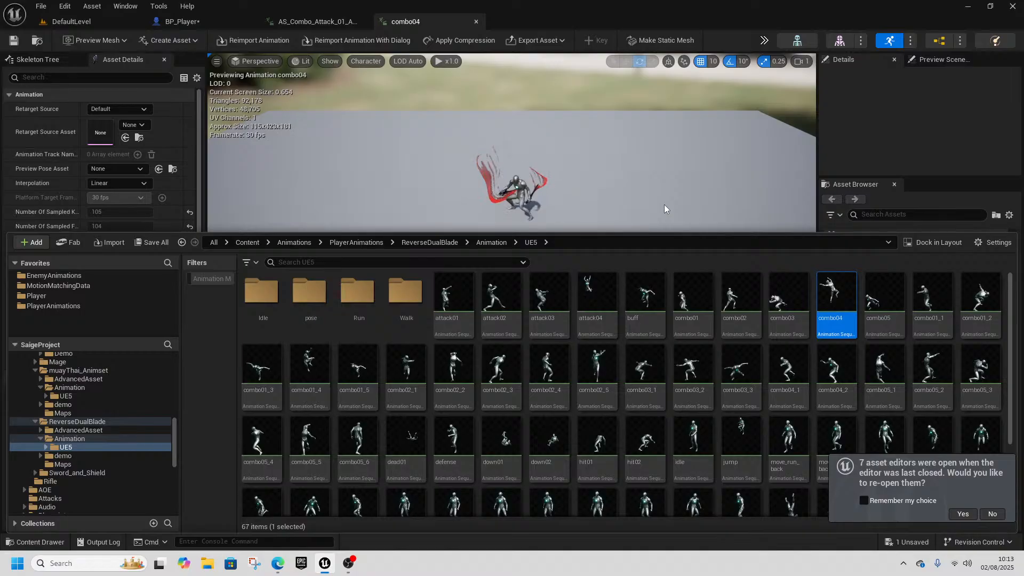
- Open the combo05 animation sequence and preview it
left_click(893, 318)
double_click(893, 319)
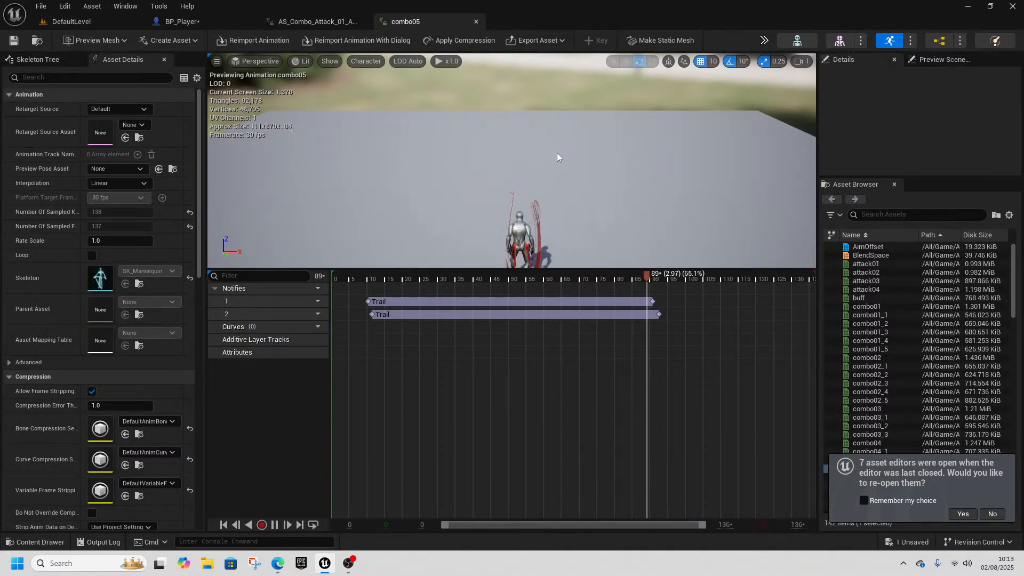
left_click(51, 543)
left_click(51, 543)
left_click(50, 543)
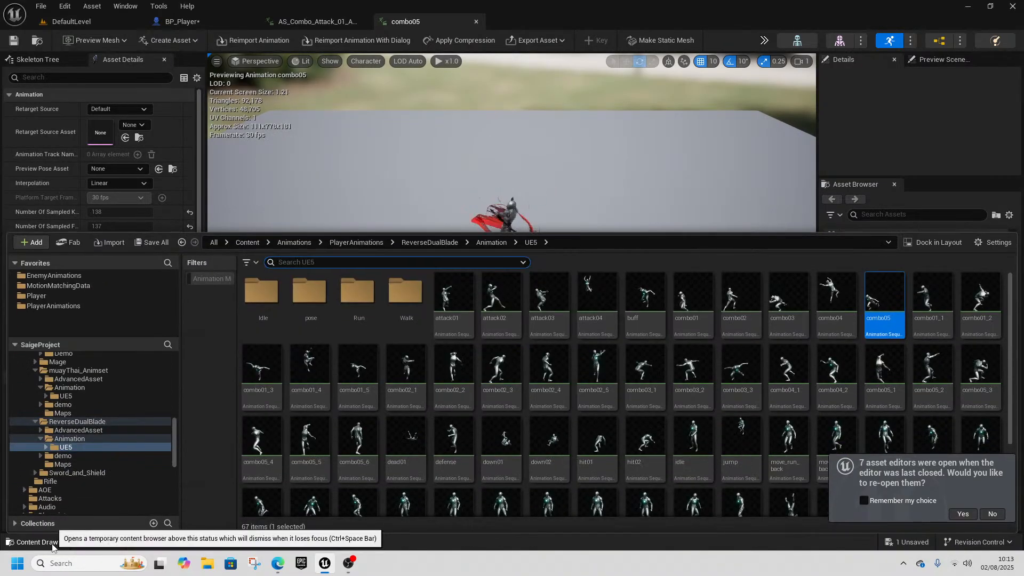
left_click(588, 170)
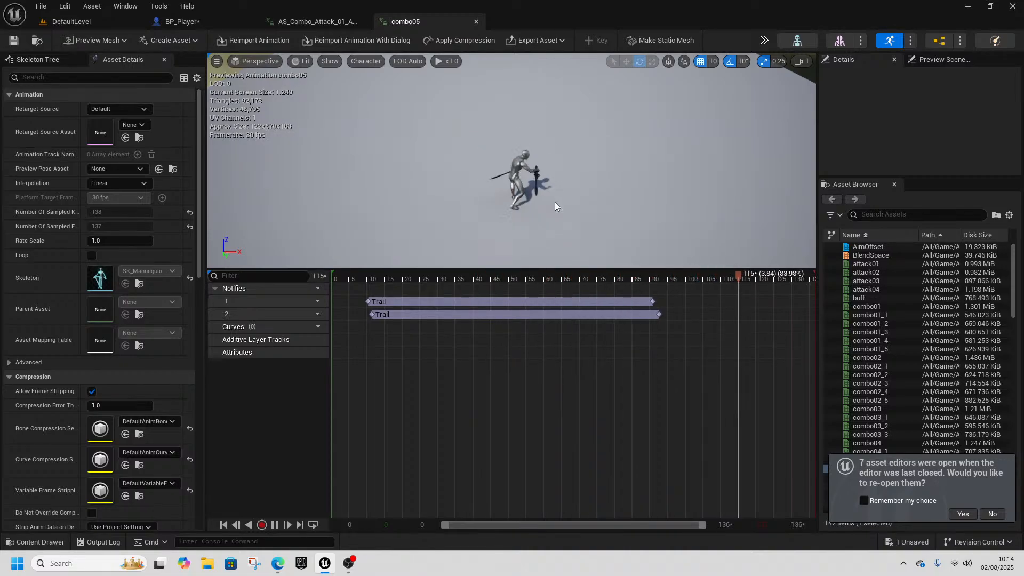
- Reopen the combo01 animation sequence and scrub through its attack swings
left_click(38, 542)
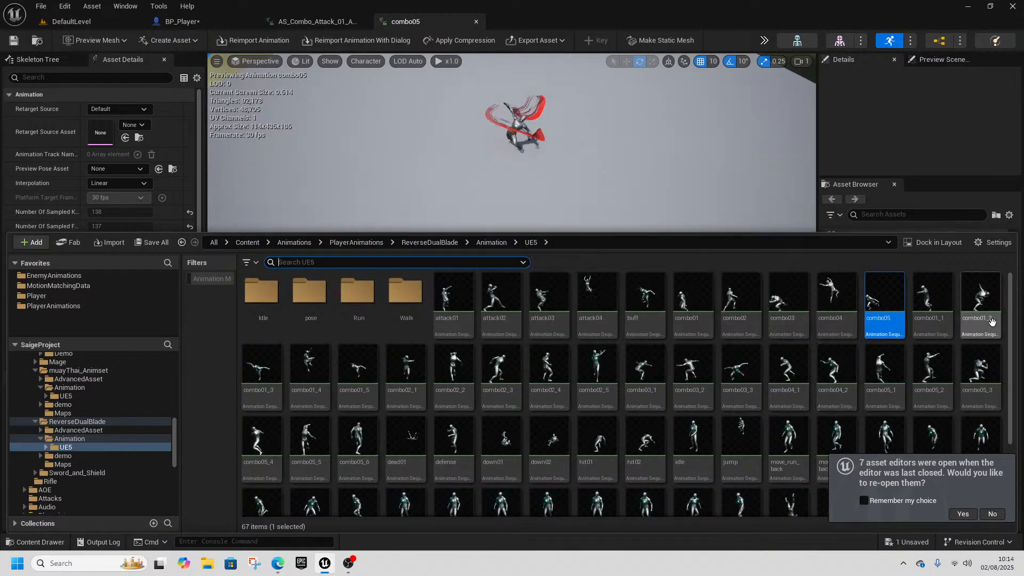
double_click(684, 319)
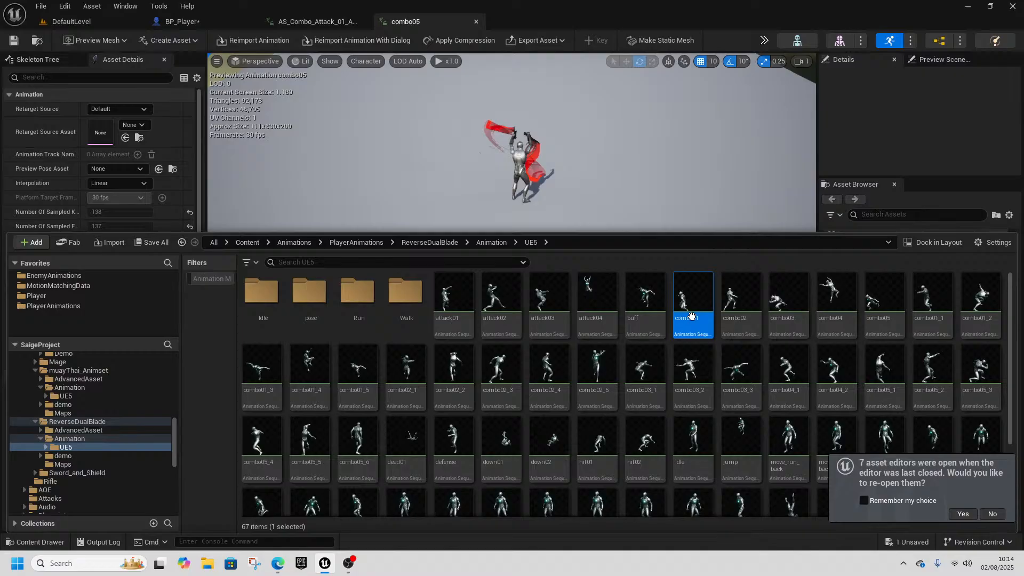
left_click(601, 191)
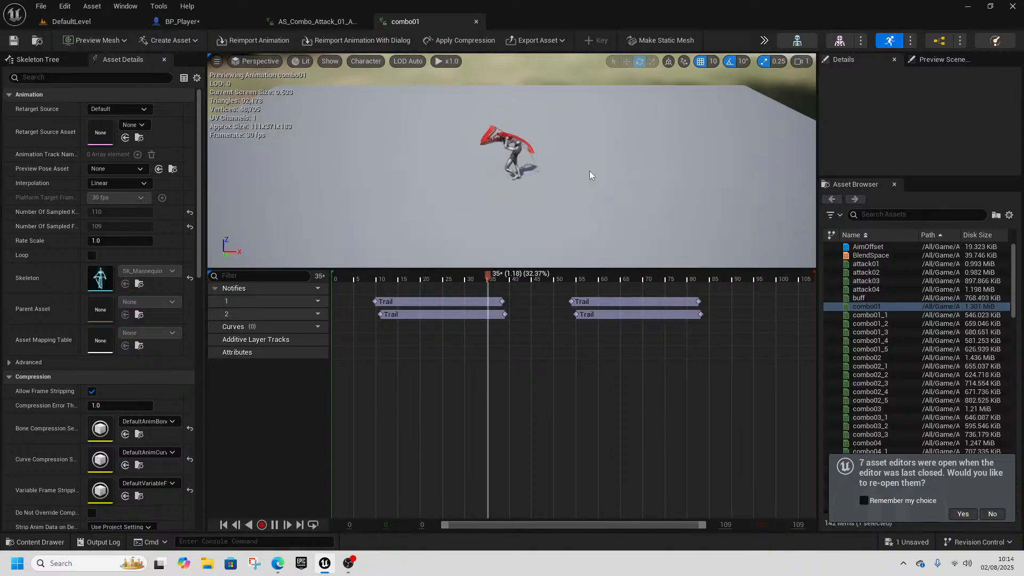
left_click(571, 277)
left_click_drag(574, 277, 286, 308)
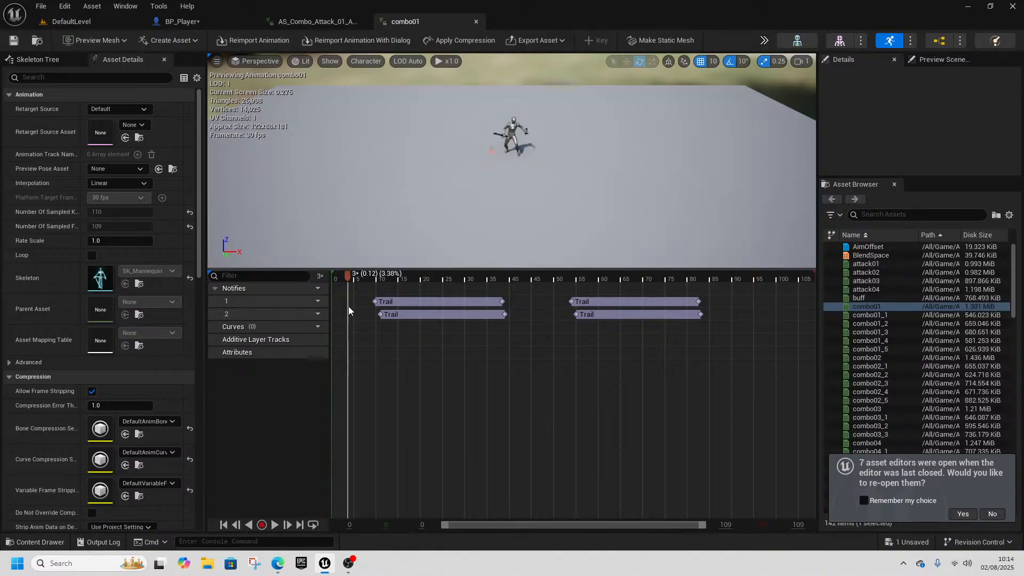
left_click_drag(399, 312, 491, 357)
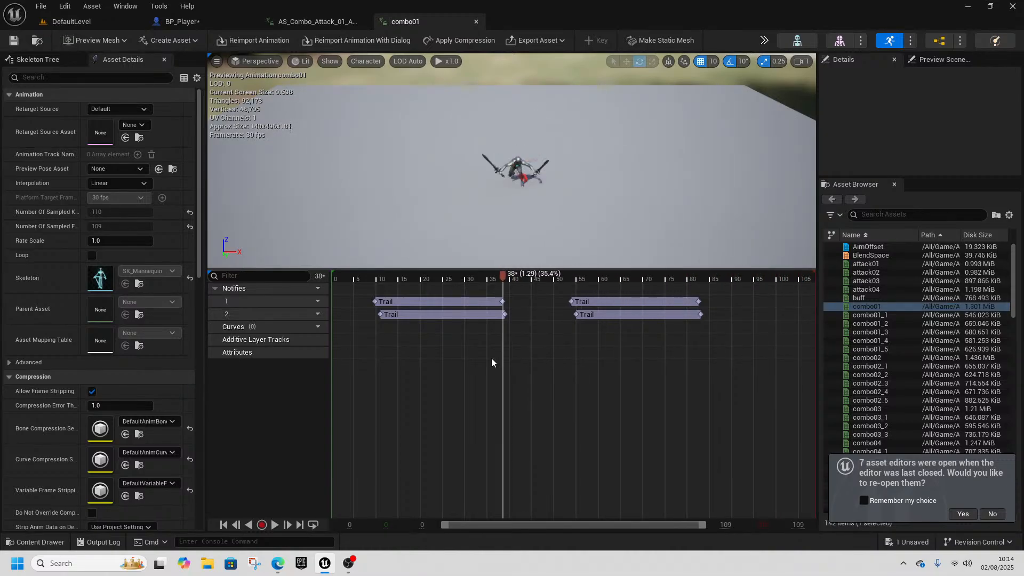
- Open the combo02 animation sequence and play it through in the preview
left_click(36, 541)
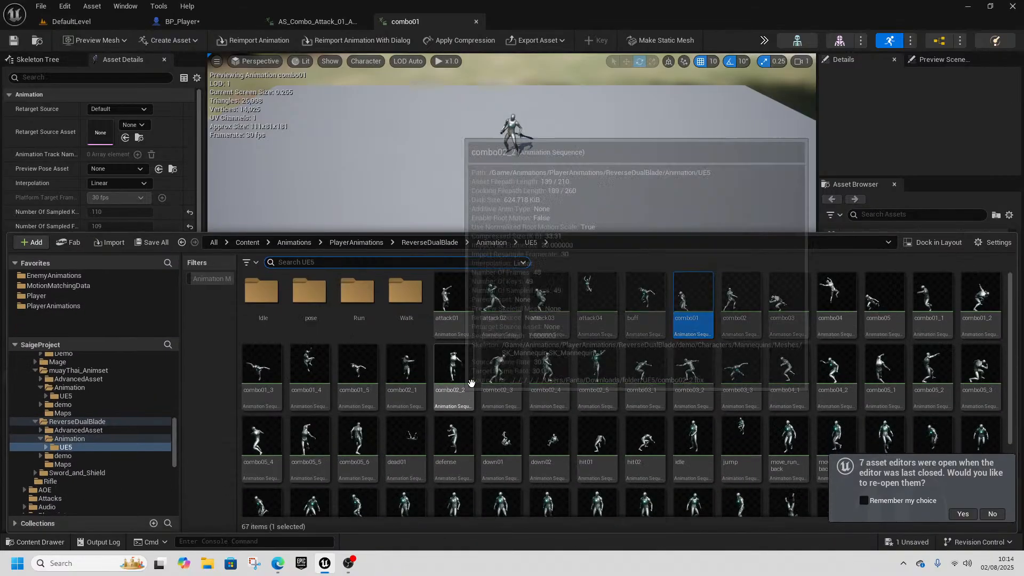
double_click(736, 299)
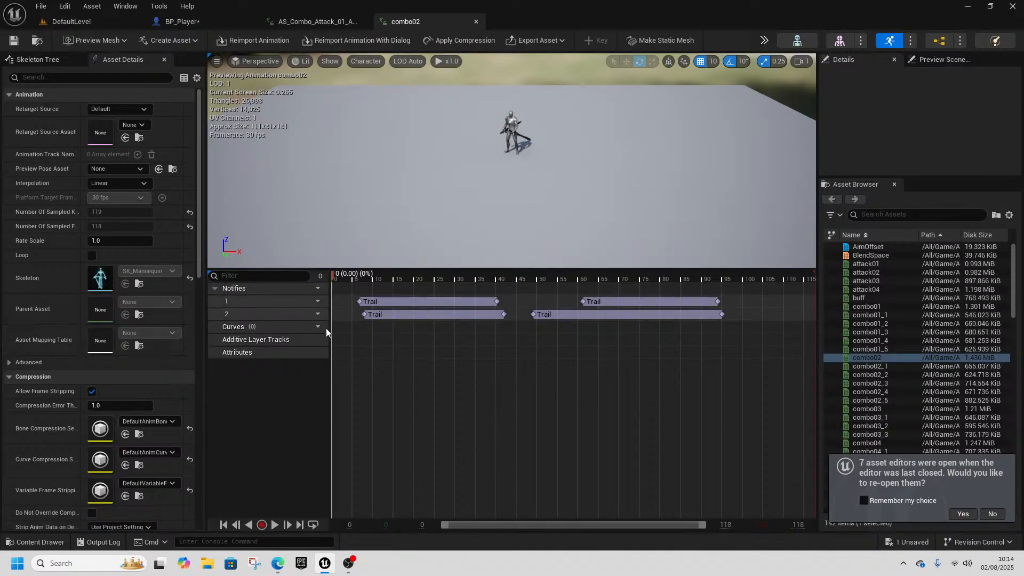
left_click(275, 525)
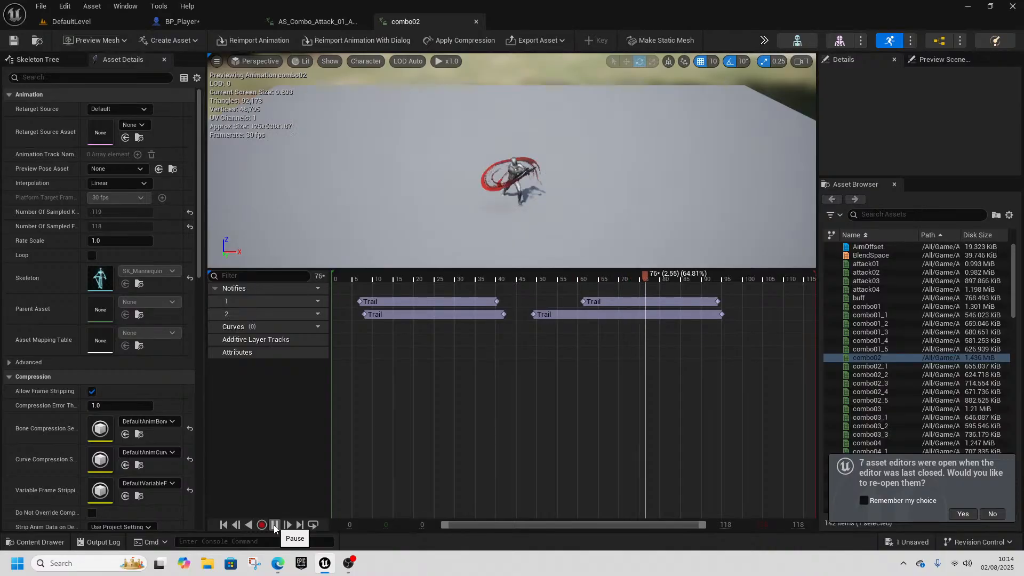
left_click(274, 524)
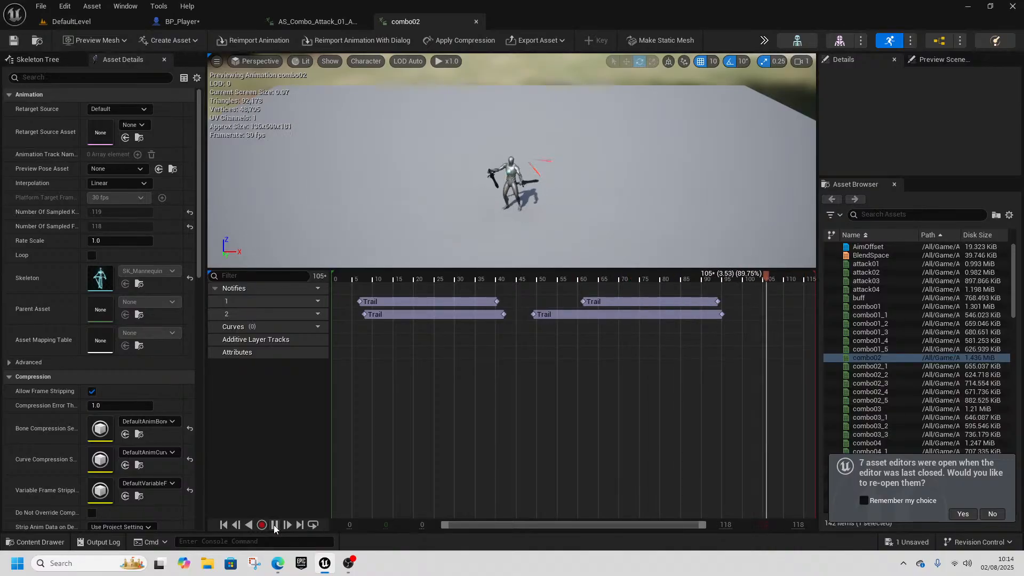
- Create an animation montage from combo02 and name it DuelBlade_attack1
left_click(21, 542)
right_click(736, 307)
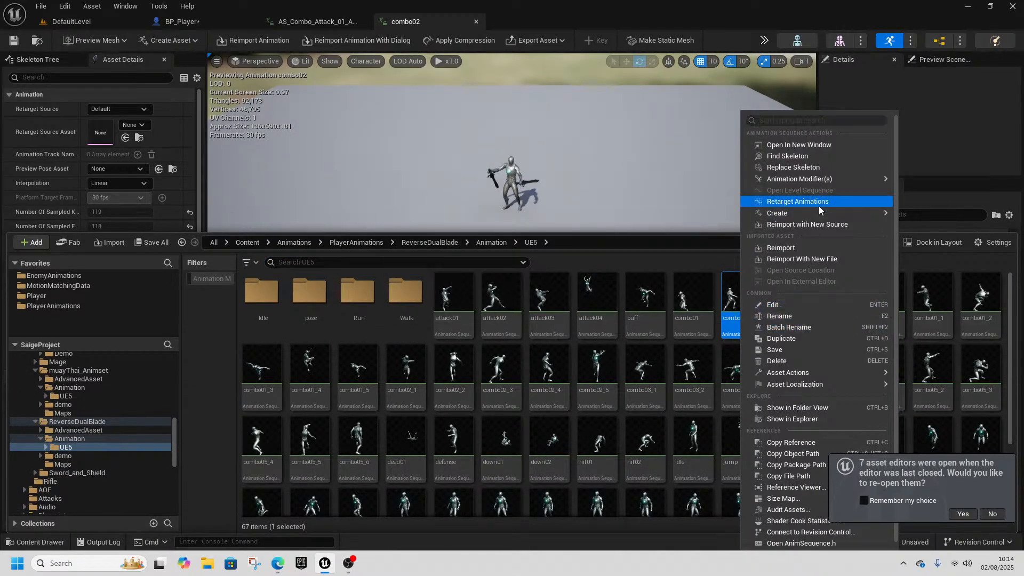
mouse_move(800, 213)
left_click(930, 229)
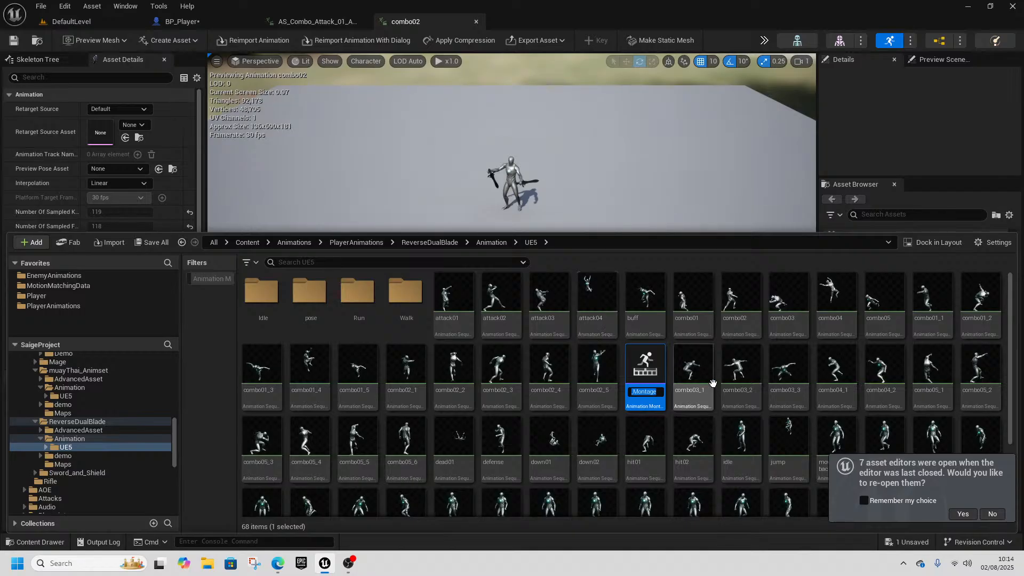
right_click(645, 395)
left_click(687, 150)
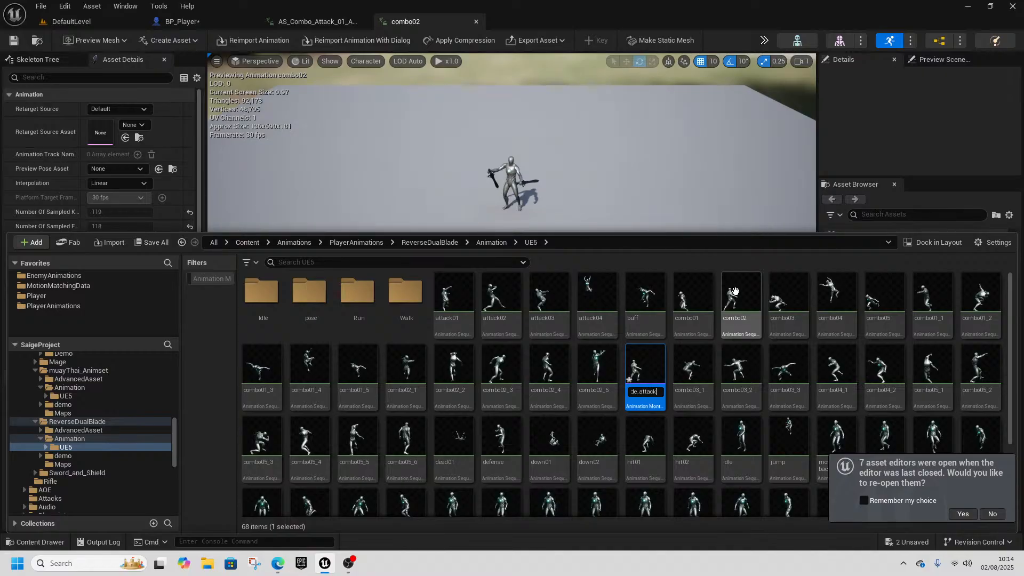
key("Return")
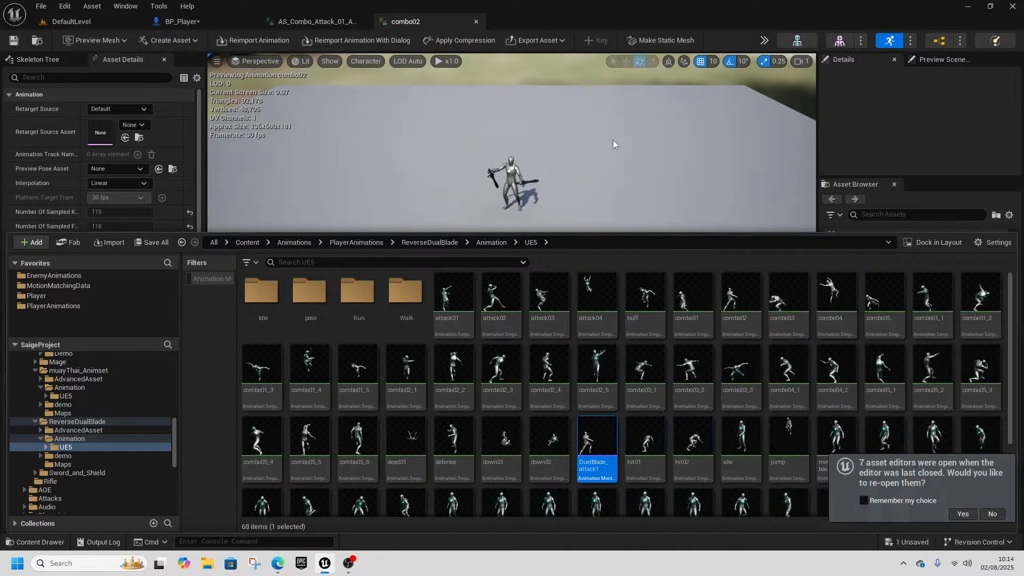
- Assign the DuelBlade_attack1 montage to the Reverse Blade option of BP_Player's attack montage Select node
left_click(326, 24)
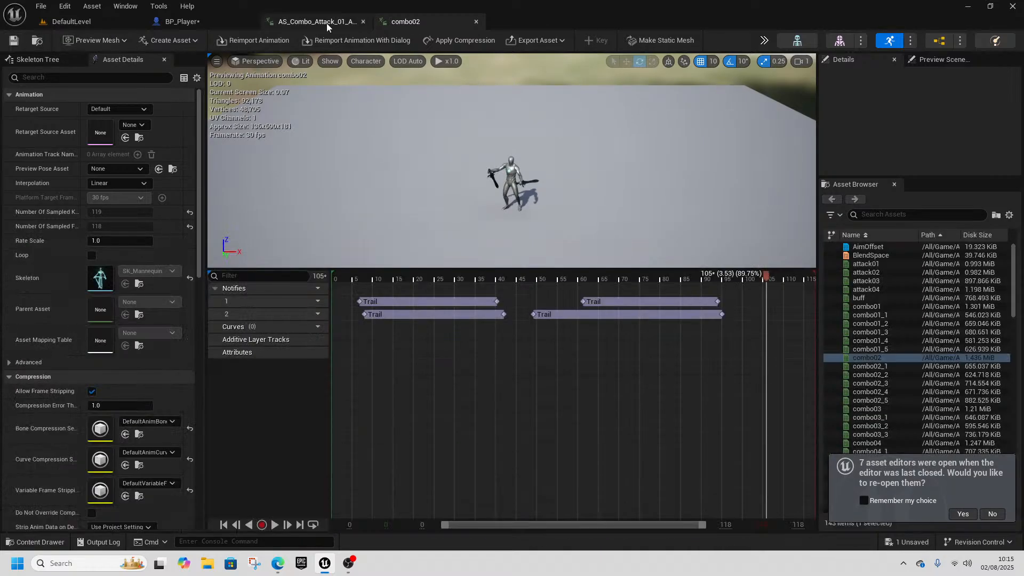
left_click(181, 22)
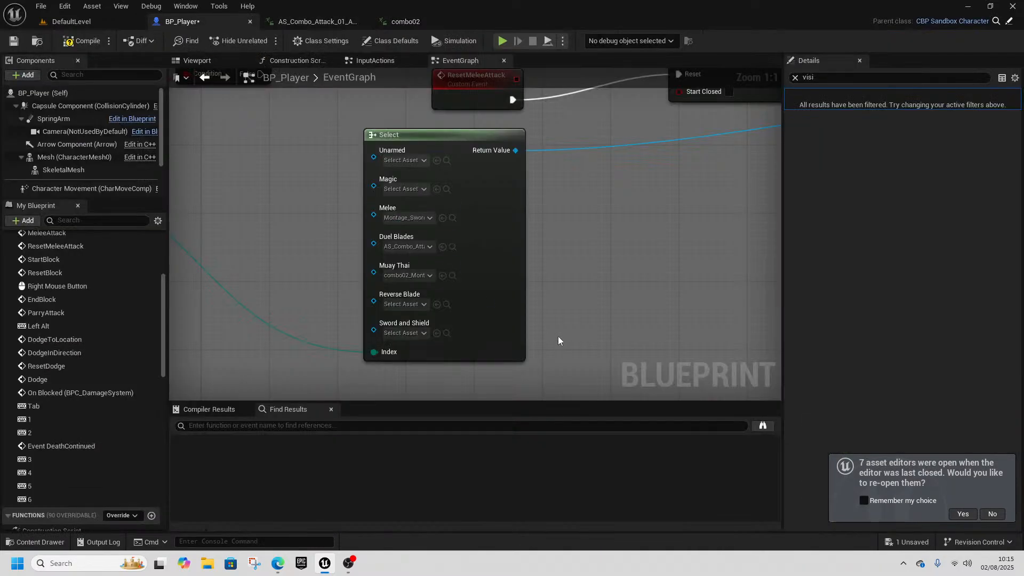
left_click(437, 304)
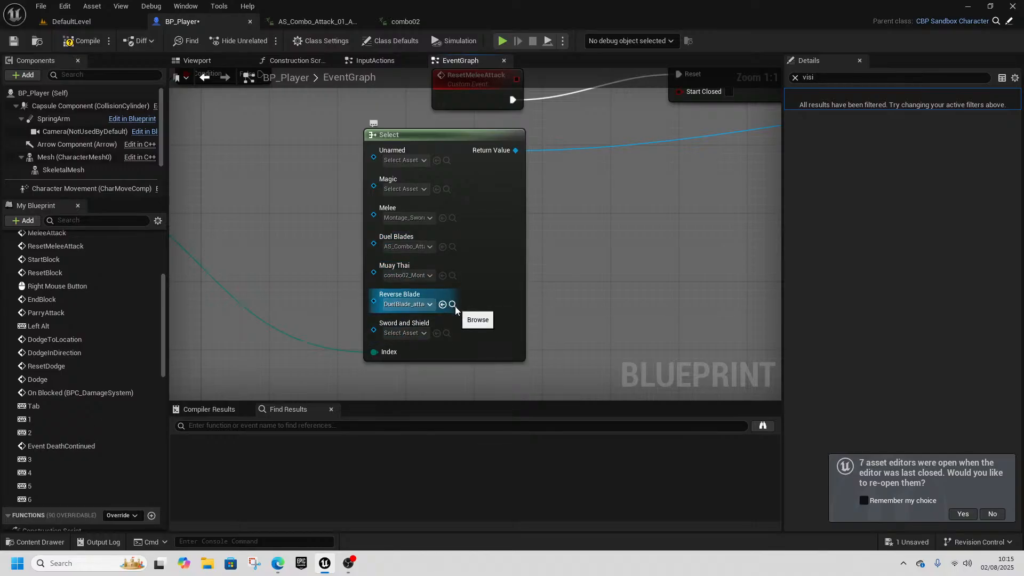
- Locate the montage assigned to Duel Blades in the Select node and open AS_Combo_Attack_01_All_Seq_Montage
left_click(454, 305)
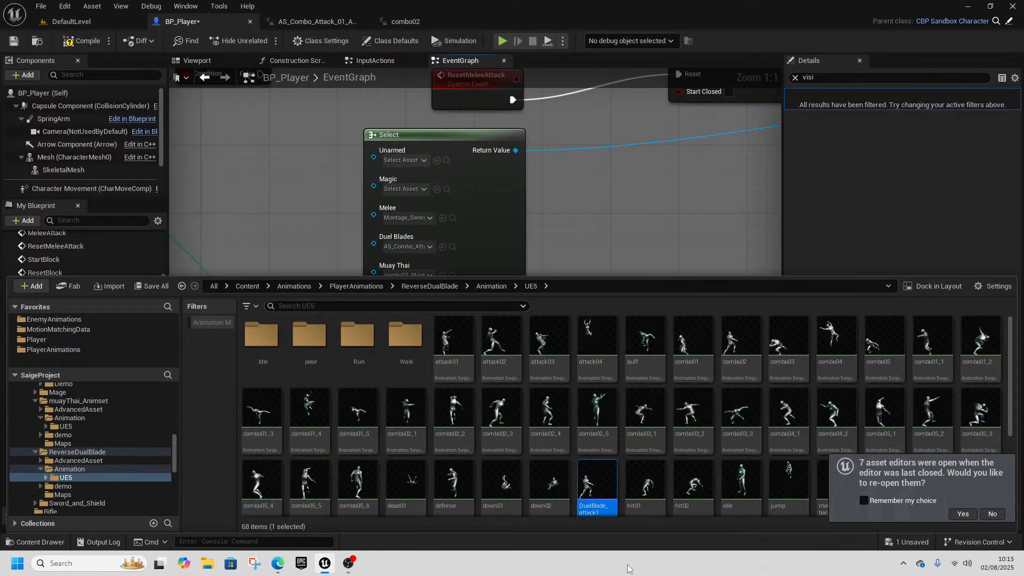
left_click(581, 230)
left_click(455, 275)
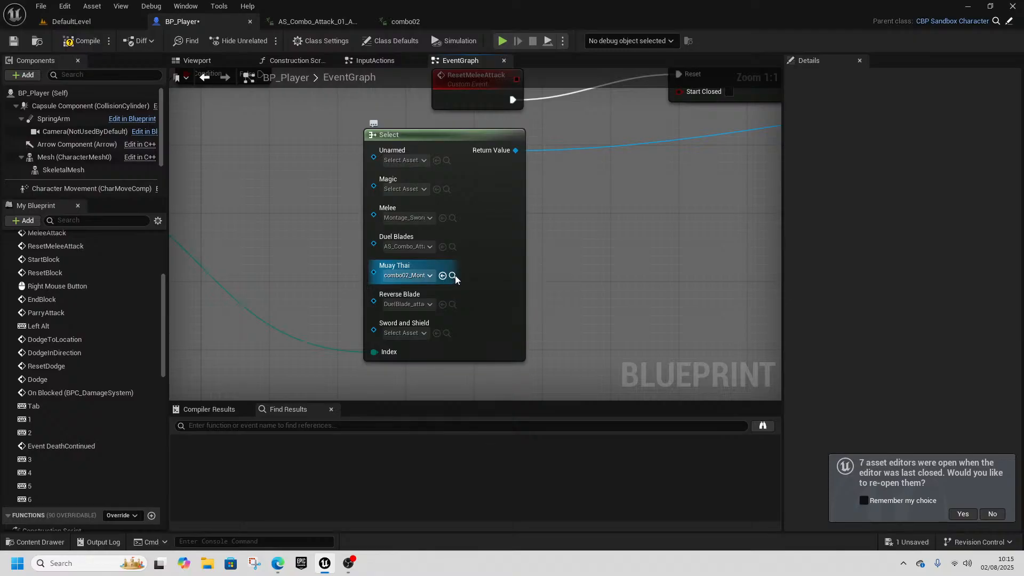
left_click(453, 248)
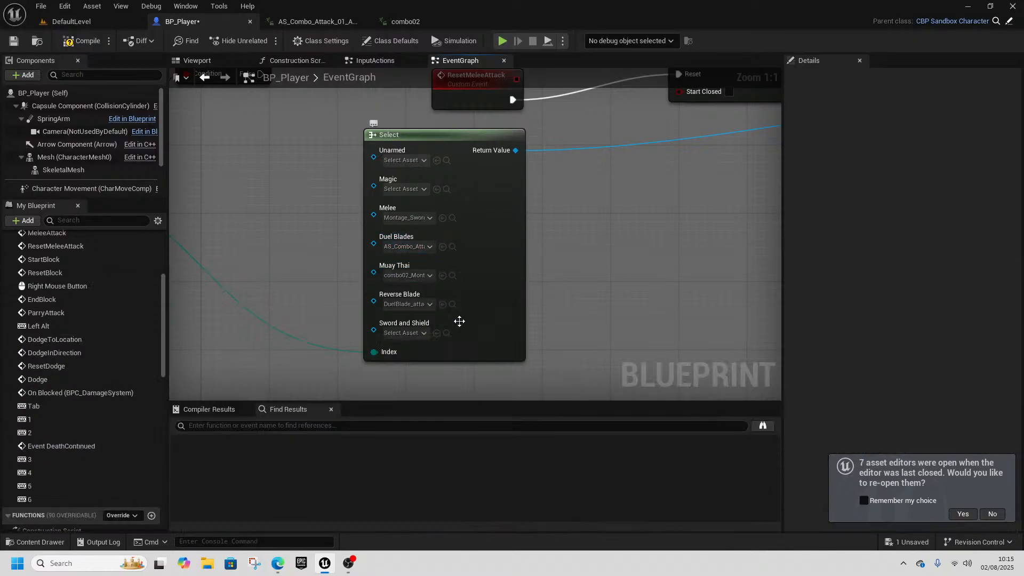
left_click(455, 245)
double_click(492, 376)
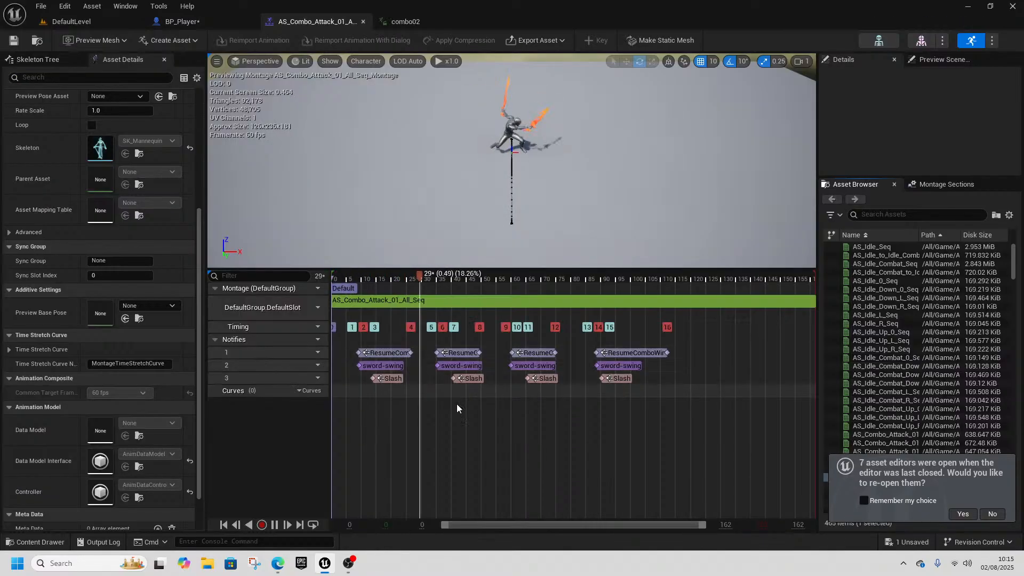
- Copy the first ResumeCombo, sword-swing and Slash notifies of the montage, then close it and return to BP_Player
left_click(378, 353)
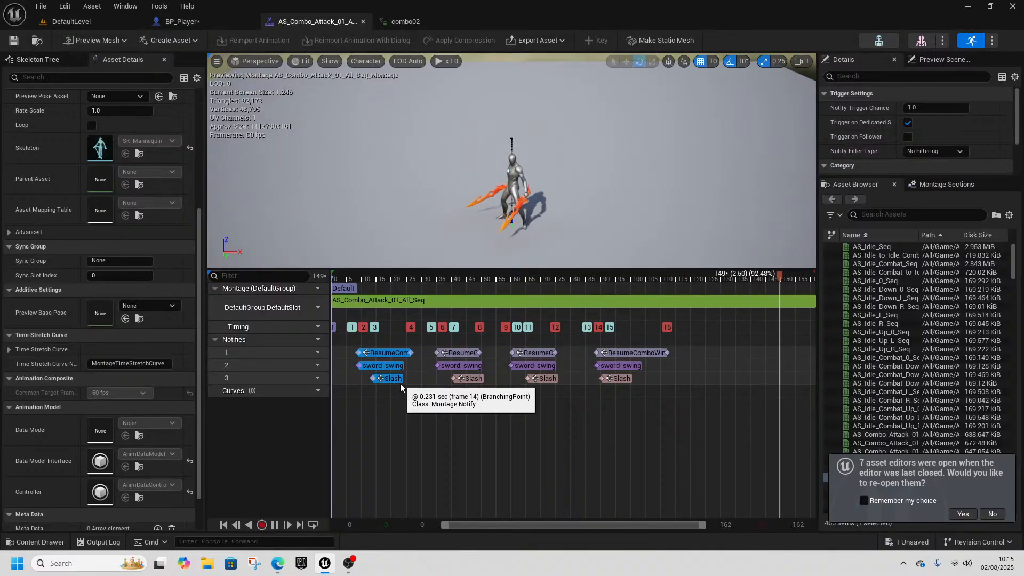
left_click(397, 380, "ctrl")
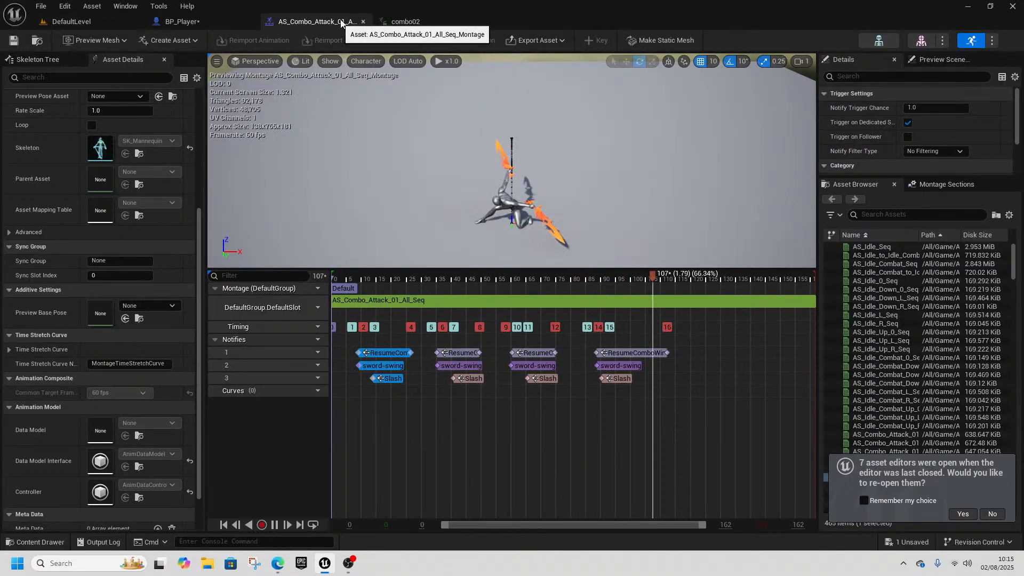
left_click(222, 25)
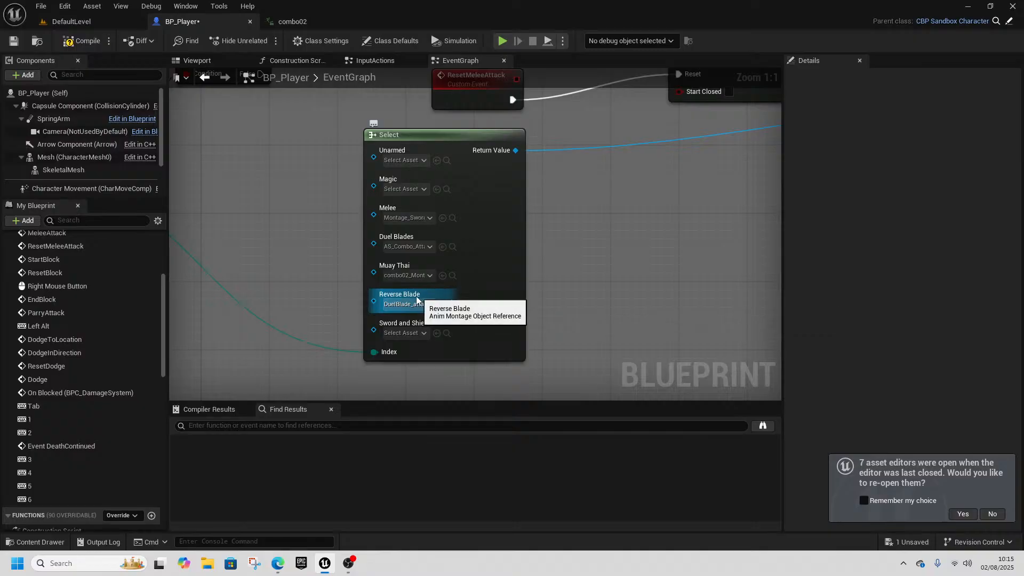
- Locate the montage assigned to Reverse Blade and rename it ReverseBlade_attack1
left_click(453, 303)
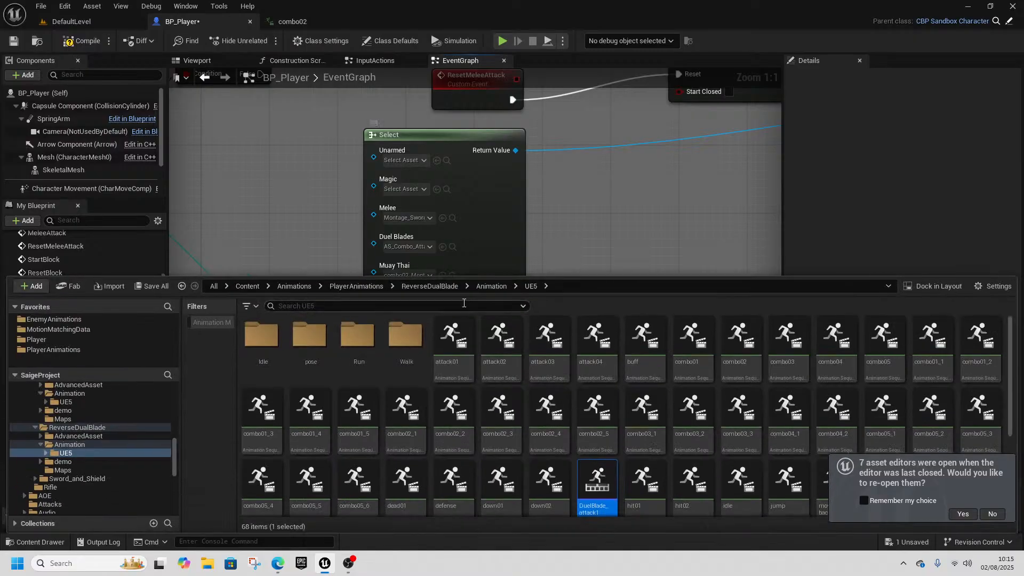
scroll(647, 479, "down", 1)
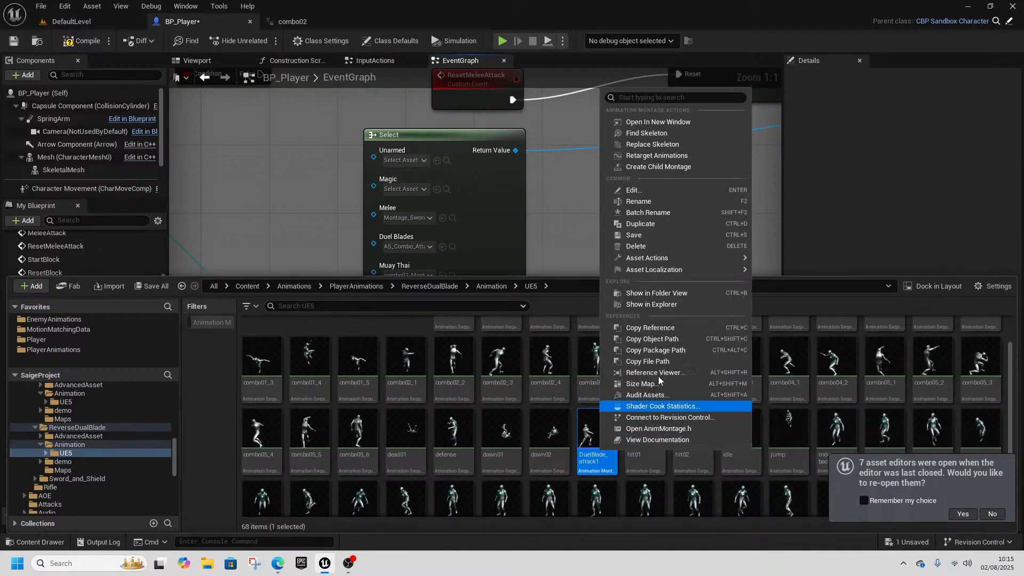
right_click(598, 444)
left_click(646, 201)
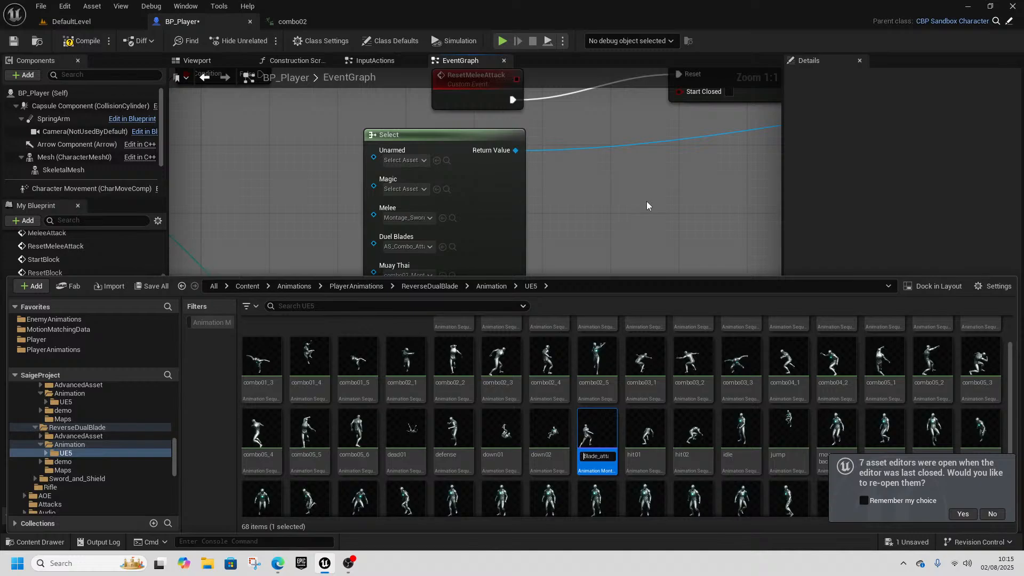
type("ReverseBlade_attack1")
key("Return")
- Open the ReverseBlade_attack1 montage and paste the copied combo, sword-swing and Slash notifies at about frame 8
double_click(787, 442)
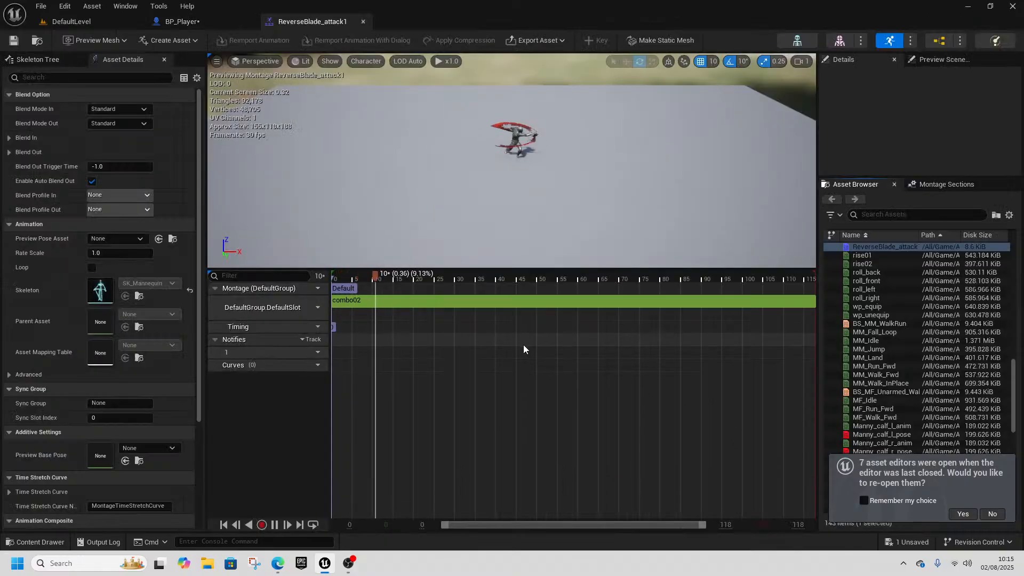
left_click_drag(458, 277, 360, 295)
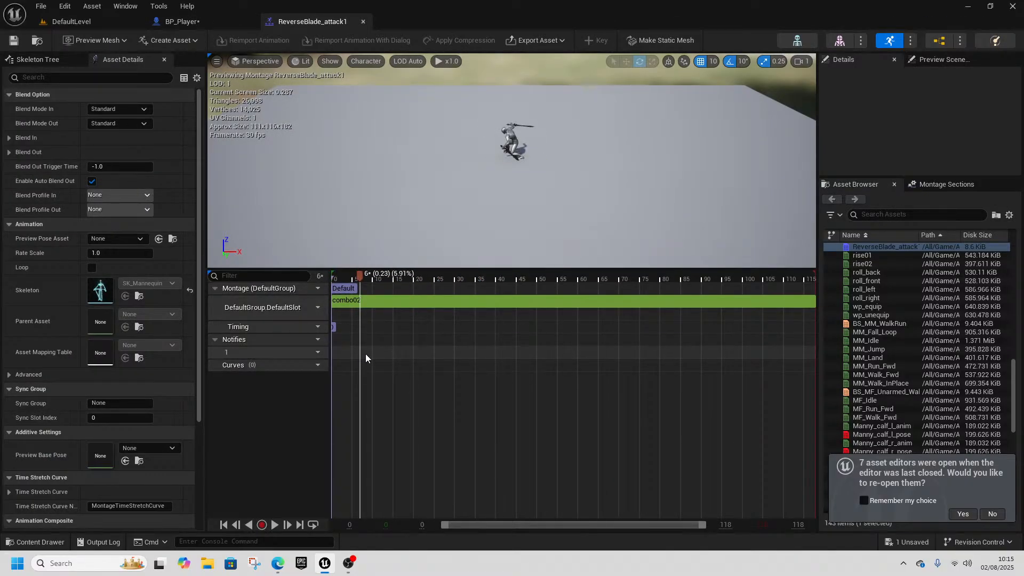
left_click_drag(359, 277, 416, 291)
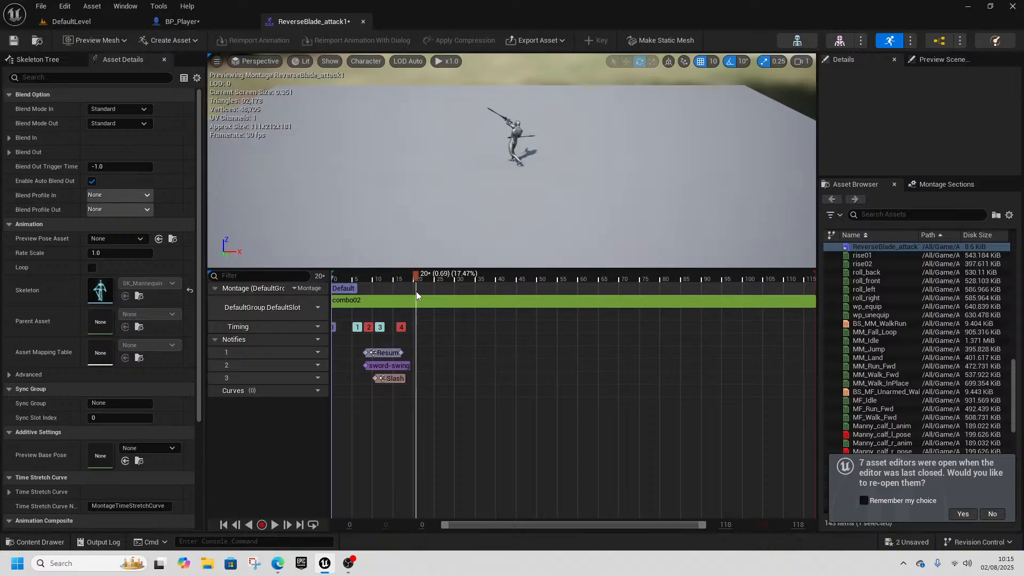
- Paste a second set of the combo, sword-swing and Slash notifies on tracks 1 to 3 at about frame 26
key("ctrl+v")
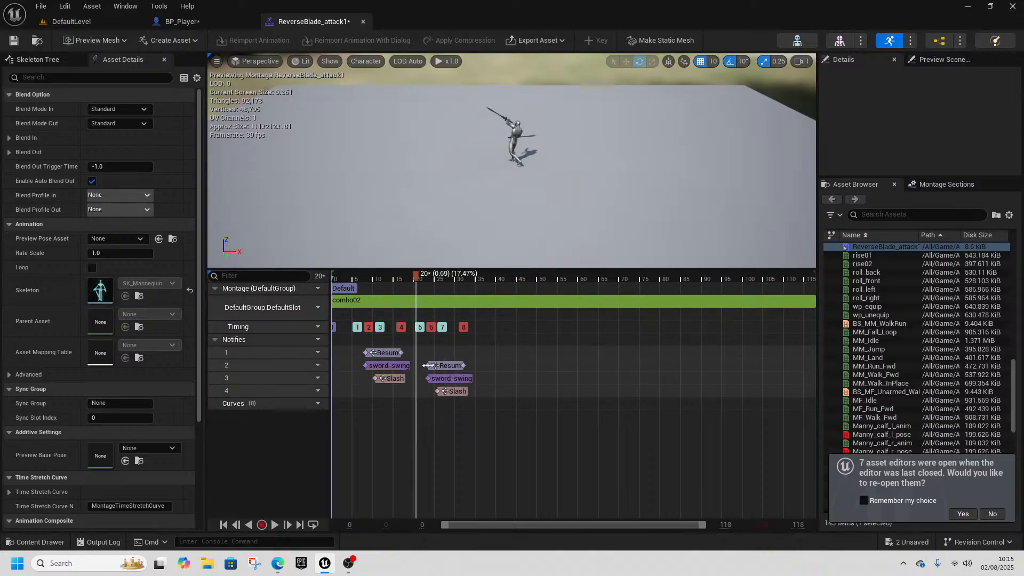
left_click_drag(418, 405, 434, 363)
key("ctrl+z")
key("space")
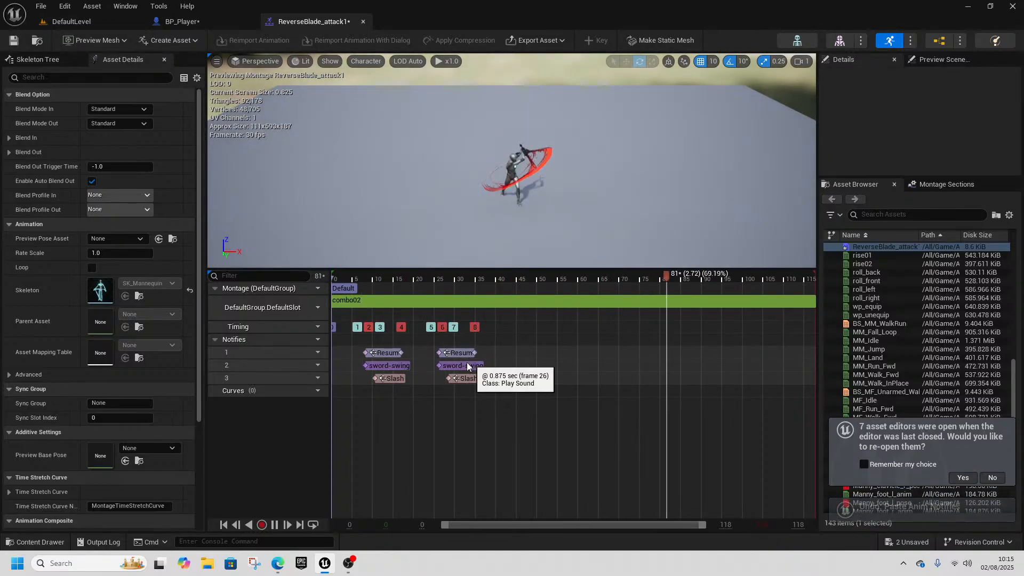
key("ctrl+y")
left_click_drag(487, 277, 504, 305)
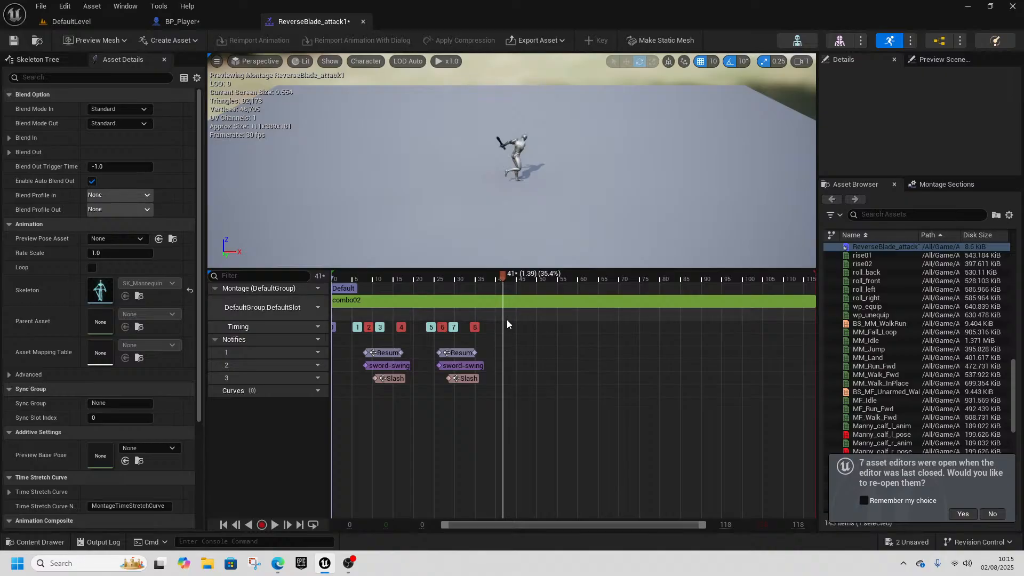
- Paste three more sets of the combo, sword-swing and Slash notifies, spacing the later ones at about frames 44 and 82
key("ctrl+v")
left_click_drag(501, 268, 596, 290)
key("ctrl+v")
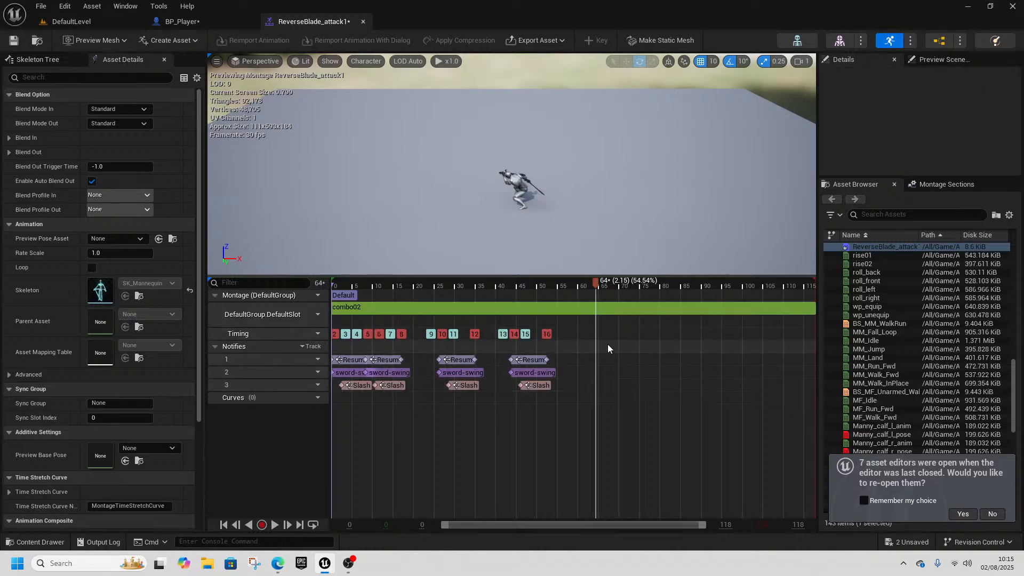
left_click_drag(596, 288, 681, 294)
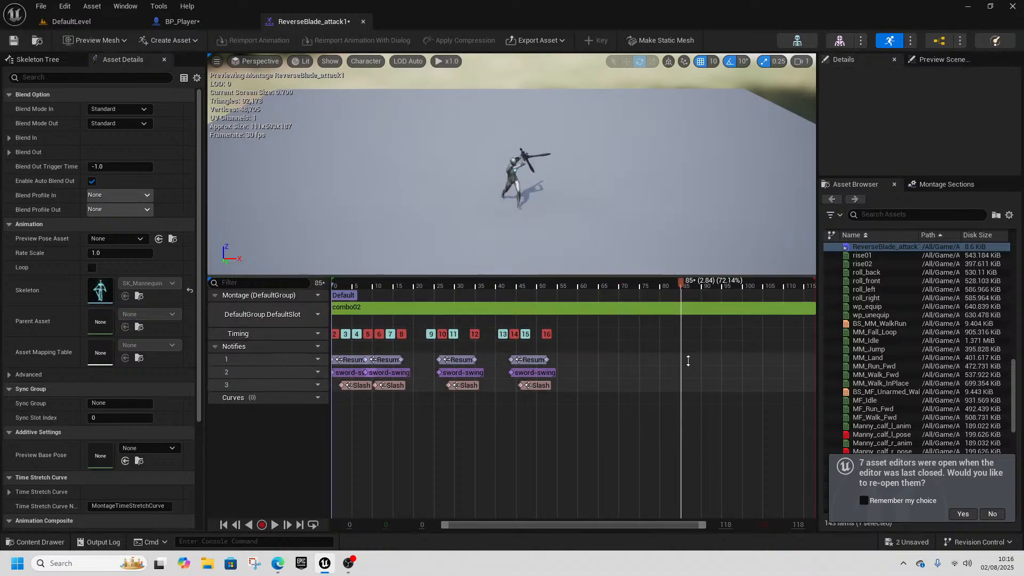
key("ctrl+v")
left_click_drag(402, 396, 695, 360)
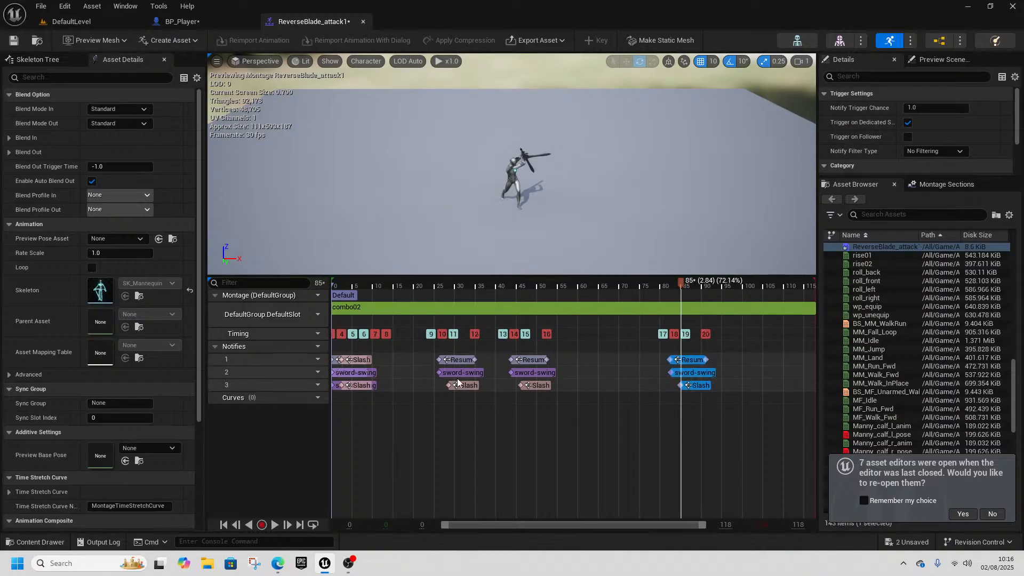
- Separate the overlapping notify sets at the montage start and move one set's combo, sword-swing and Slash notifies to about frame 13
left_click(360, 373)
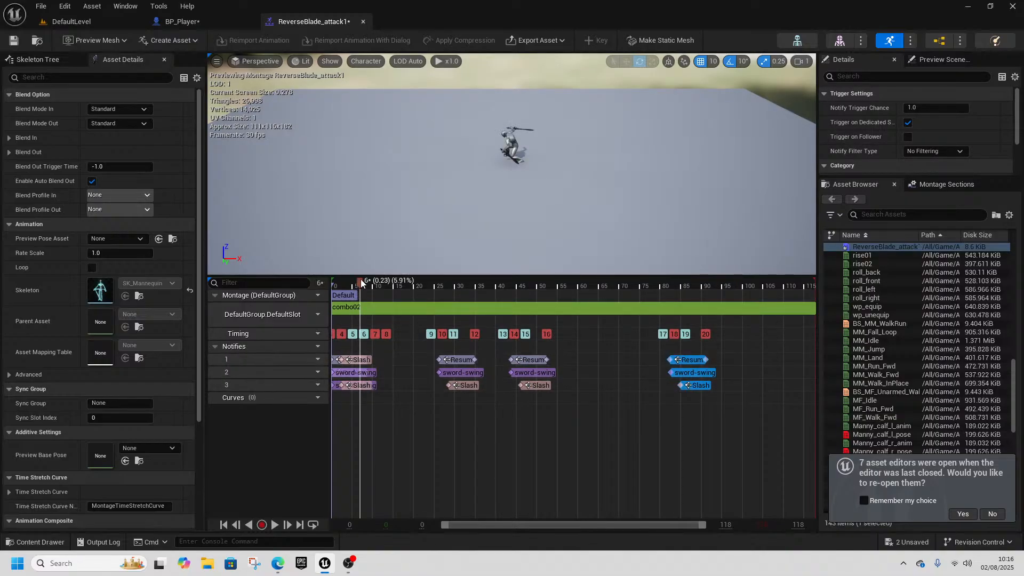
left_click(345, 335)
left_click(358, 360)
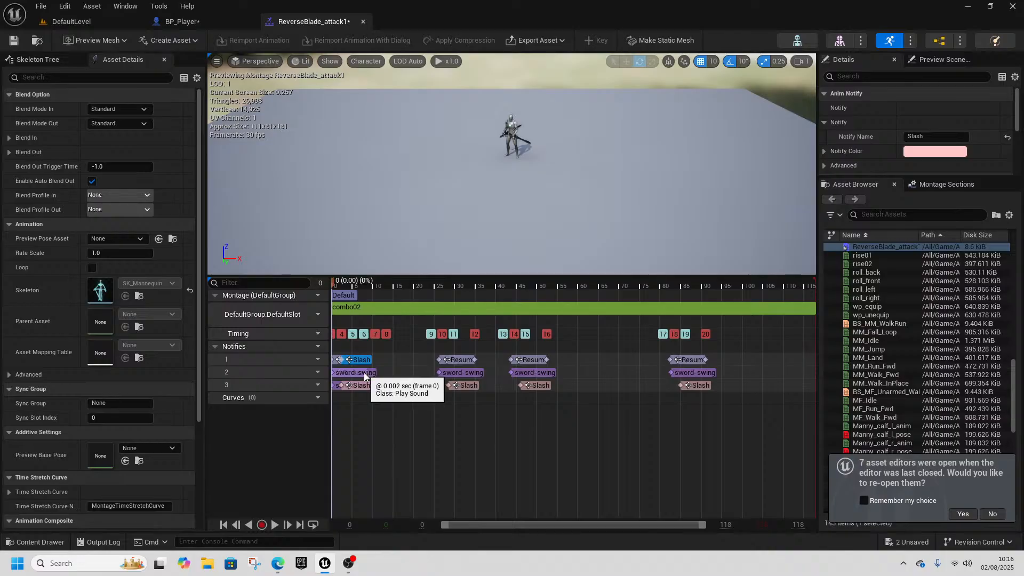
left_click(363, 372, "ctrl")
left_click(360, 386, "ctrl")
left_click_drag(365, 377, 404, 360)
left_click(407, 360)
left_click(410, 360)
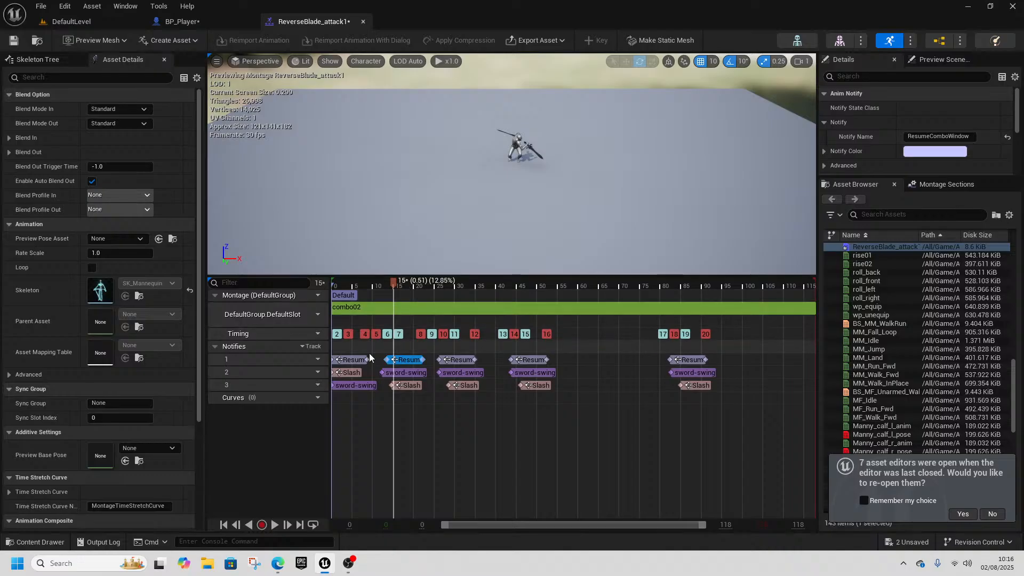
- Move the notify set at frame 44 to about frame 61, and the set at frame 26 to about frame 45
left_click_drag(393, 282, 330, 297)
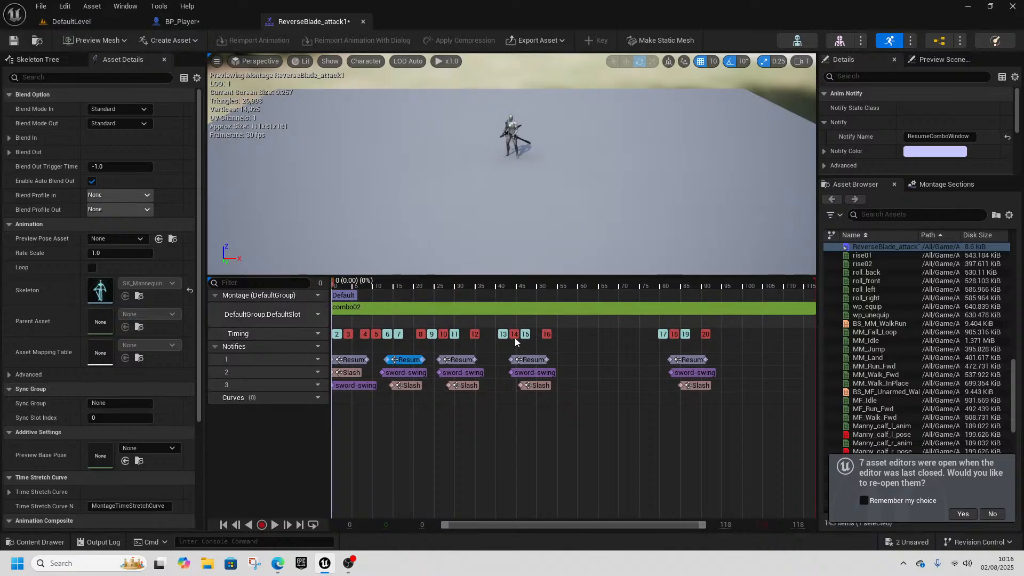
left_click(536, 374, "ctrl")
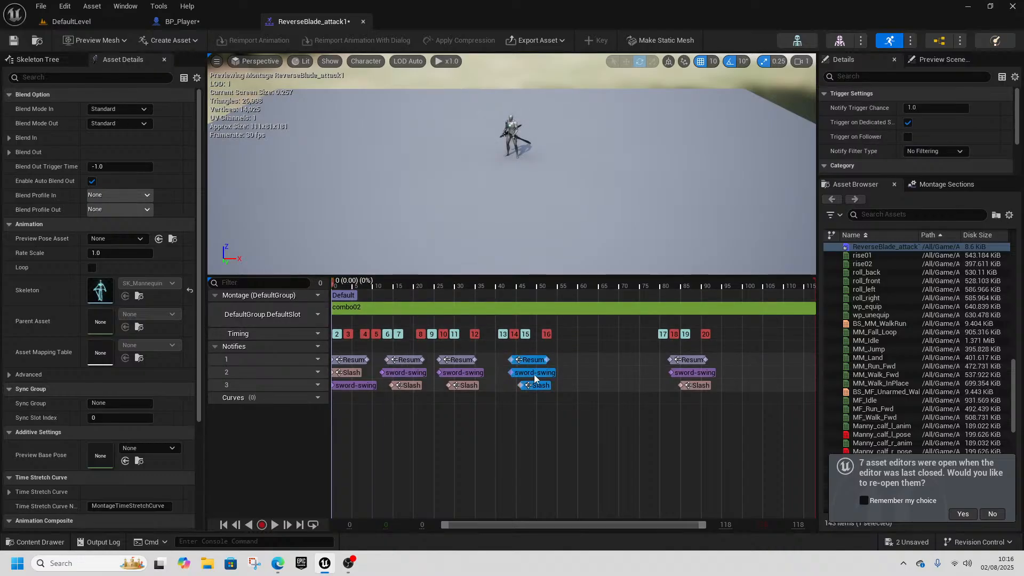
left_click_drag(534, 375, 604, 369)
left_click(465, 362)
left_click(466, 374, "ctrl")
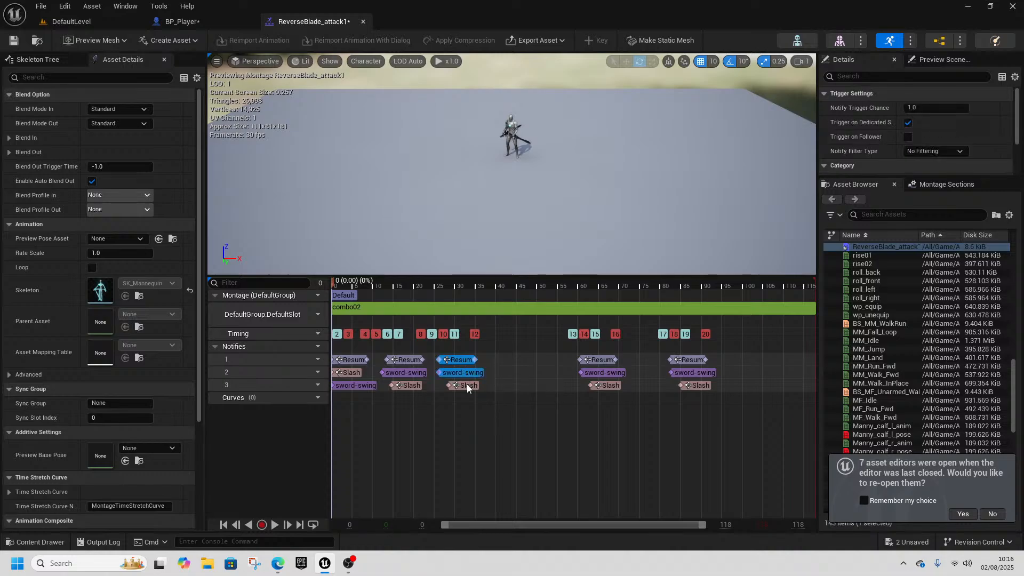
left_click_drag(461, 373, 541, 373)
- Move the second notify set to about frame 18 and position the third set at about frame 46
left_click(408, 361, "ctrl")
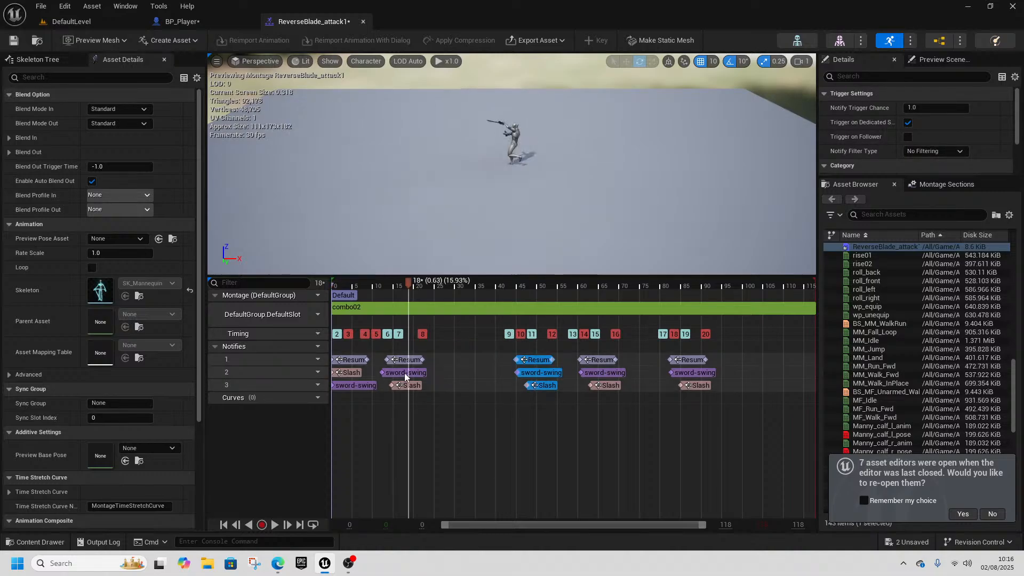
left_click(404, 372, "ctrl")
mouse_move(401, 372)
left_mouse_down()
mouse_move(483, 373)
mouse_move(414, 376)
left_mouse_up()
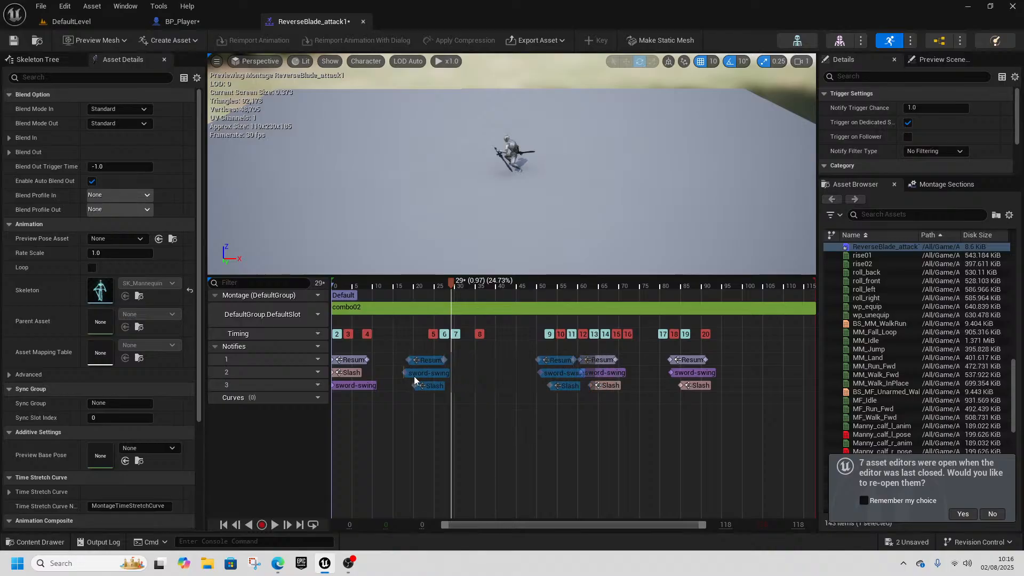
left_click(513, 392)
left_click(559, 360)
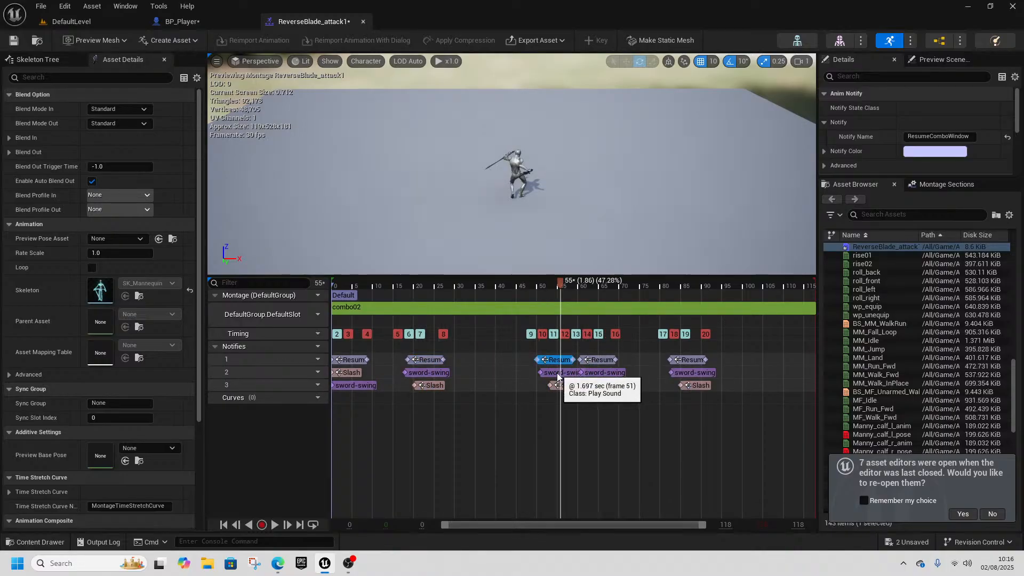
left_click(560, 373, "ctrl")
left_click(559, 385, "ctrl")
left_click_drag(556, 377, 536, 372)
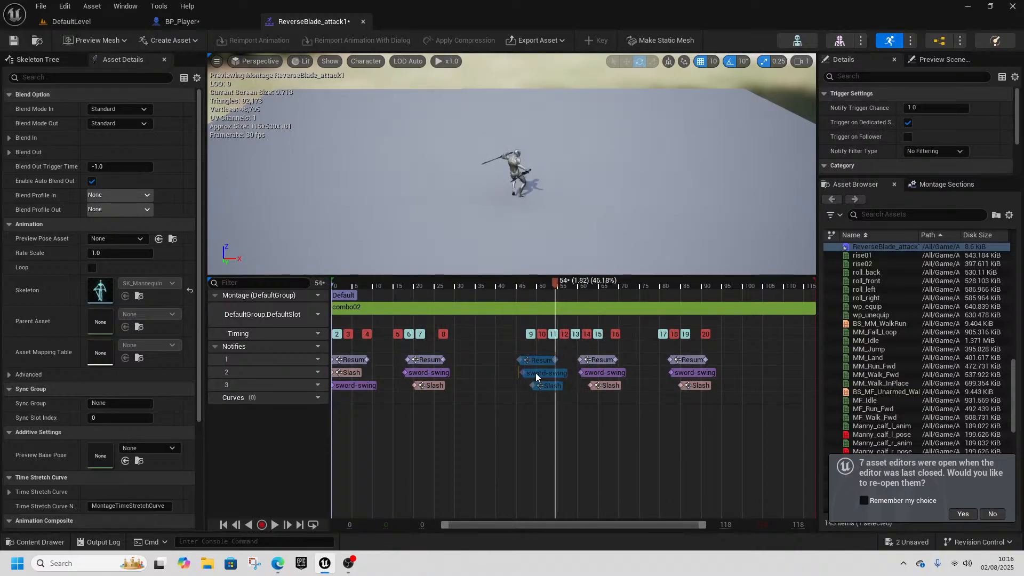
- Move the first notify set to about frame 8 and position the third set at about frame 44
left_click(360, 360, "ctrl")
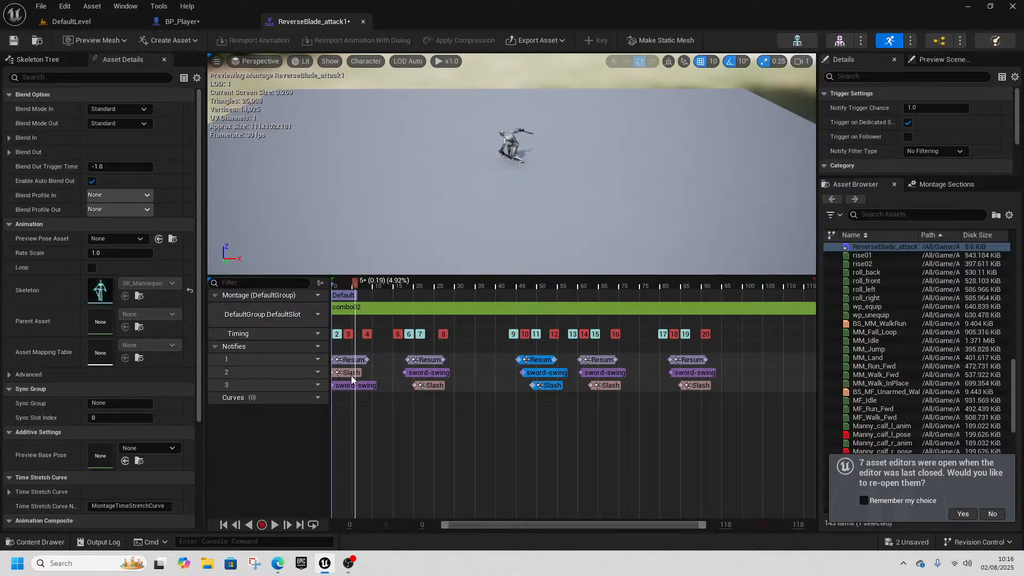
left_click(349, 373, "ctrl")
left_click(347, 388, "ctrl")
left_click_drag(348, 373, 379, 373)
left_click(539, 398)
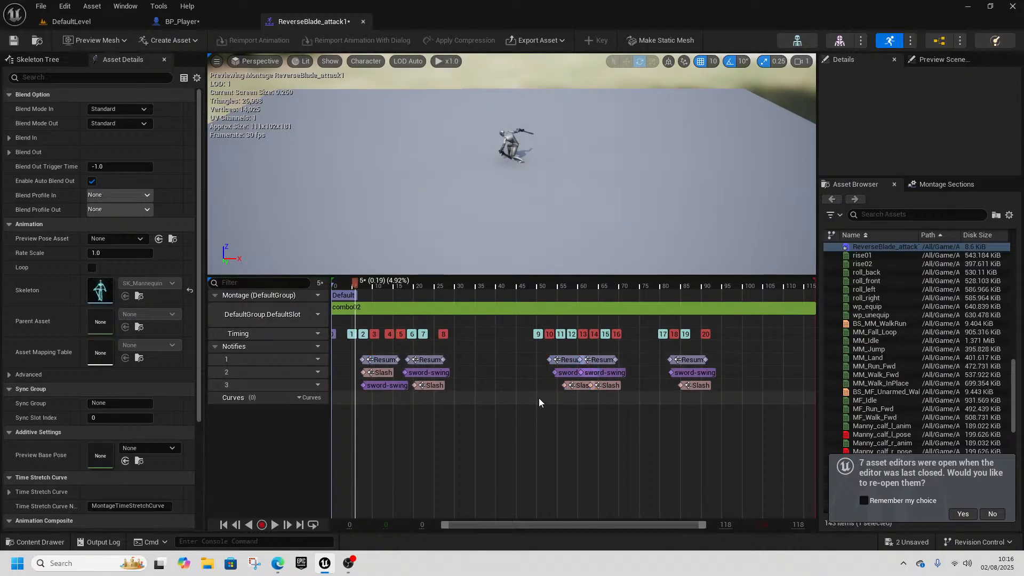
left_click(567, 361)
left_click(566, 373, "ctrl")
left_click(570, 384, "ctrl")
left_click_drag(563, 375, 526, 377)
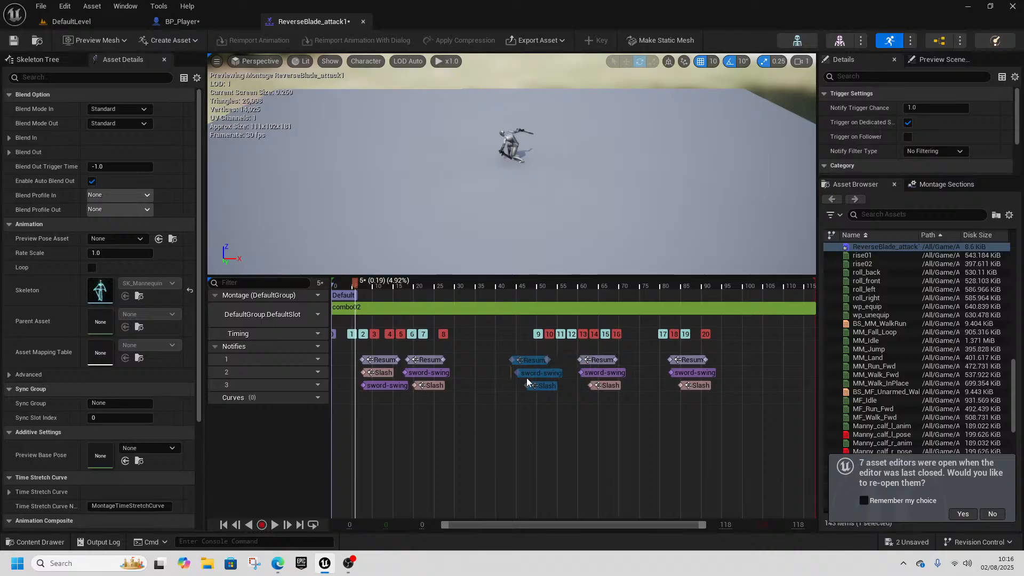
- Fine-tune the first set, placing ResumeComboWindow and sword-swing at about frame 6 and Slash at about frame 10
left_click(338, 285)
left_click_drag(338, 286, 370, 300)
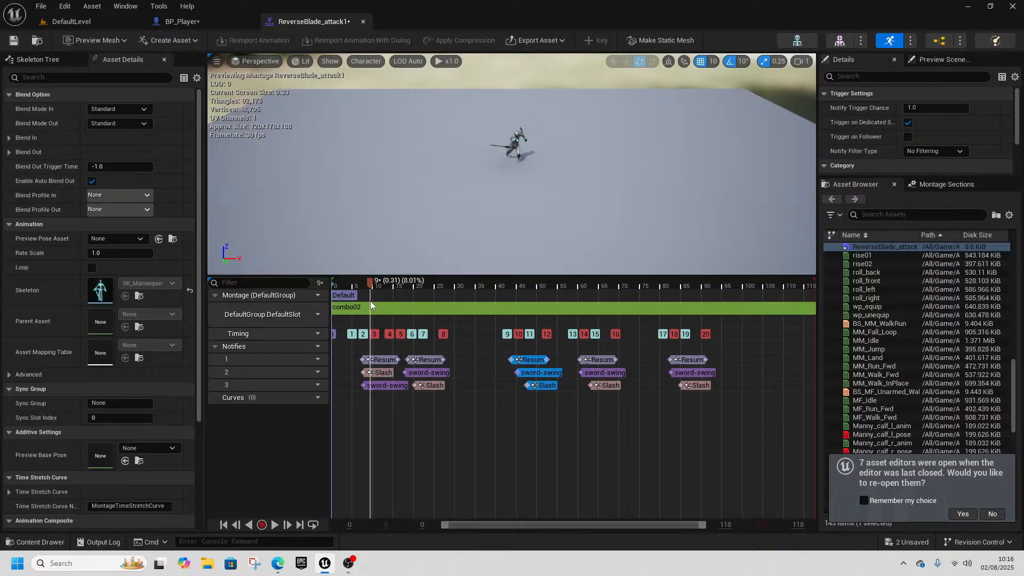
left_click(386, 372)
left_click_drag(379, 385, 374, 362)
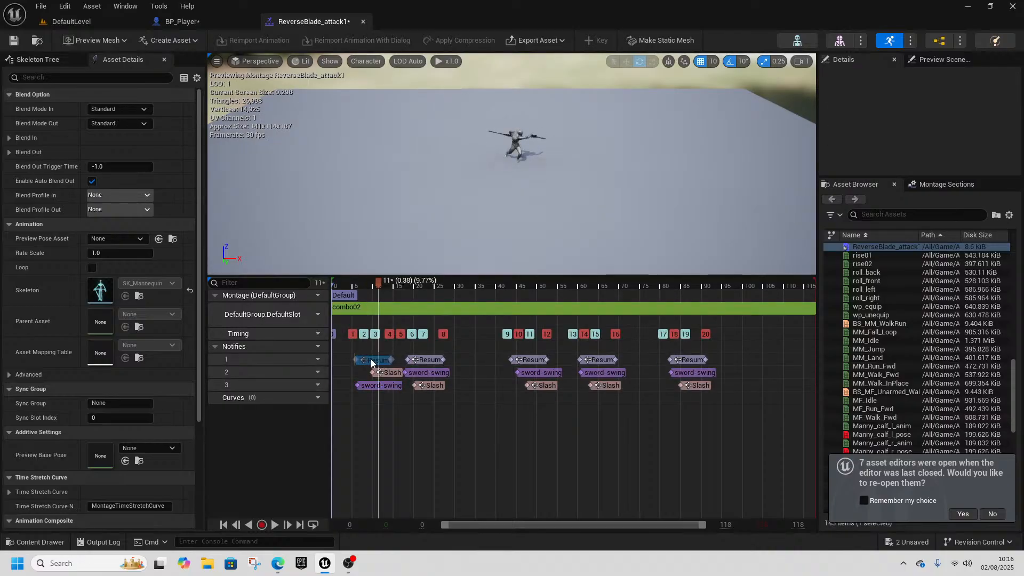
- Align the second set's ResumeComboWindow to about frame 17 and its Slash to about frame 18, and slightly shorten the first combo window
left_click_drag(383, 290, 404, 305)
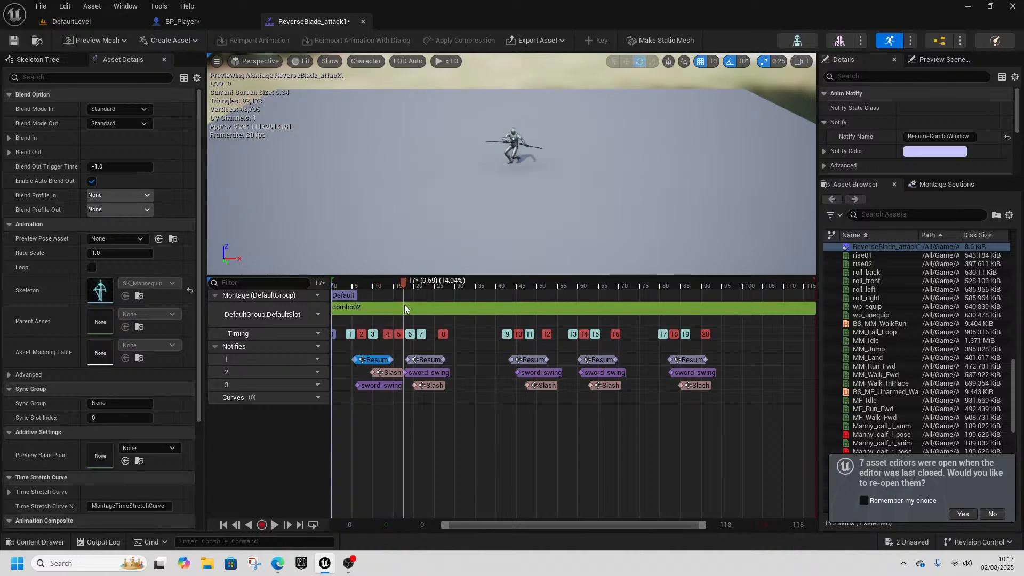
left_click_drag(418, 359, 411, 360)
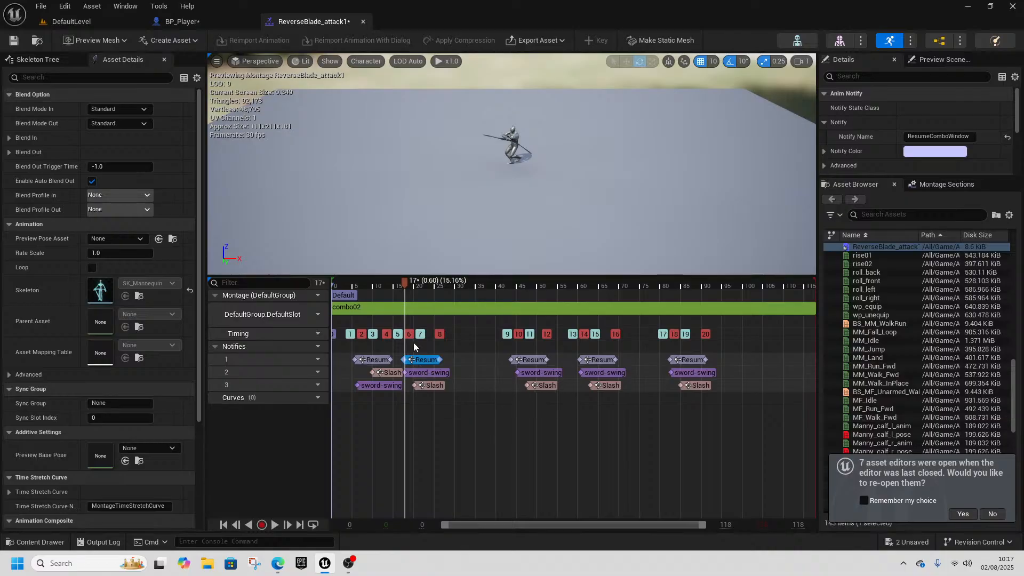
mouse_move(405, 283)
left_mouse_down()
mouse_move(418, 287)
mouse_move(406, 294)
left_mouse_up()
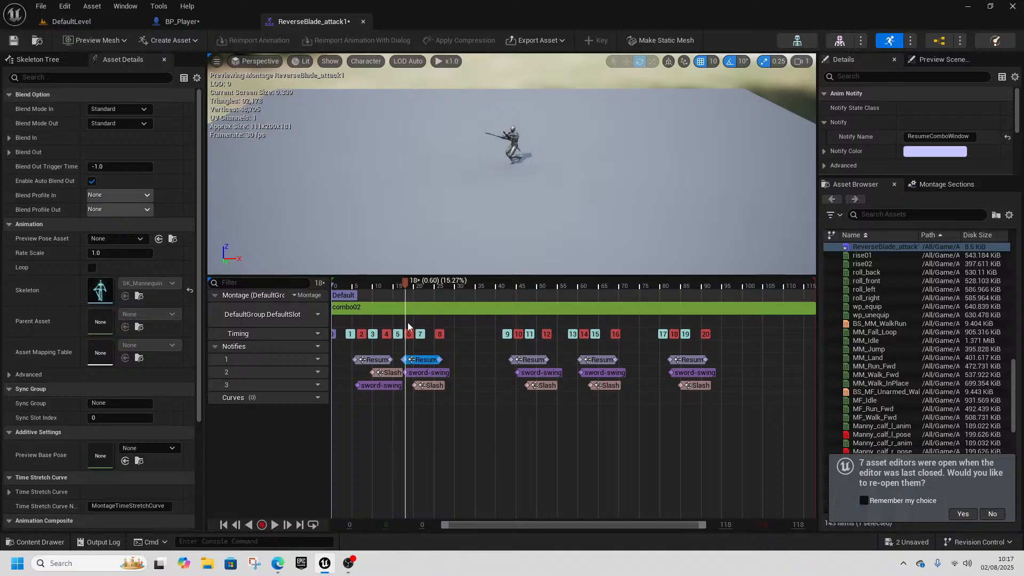
left_click(415, 384)
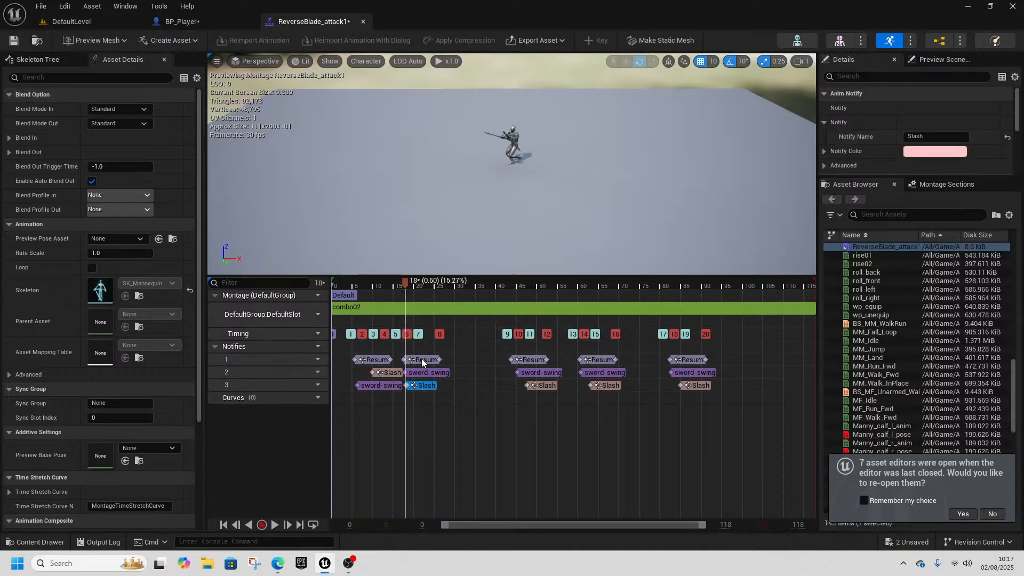
left_click_drag(421, 359, 414, 359)
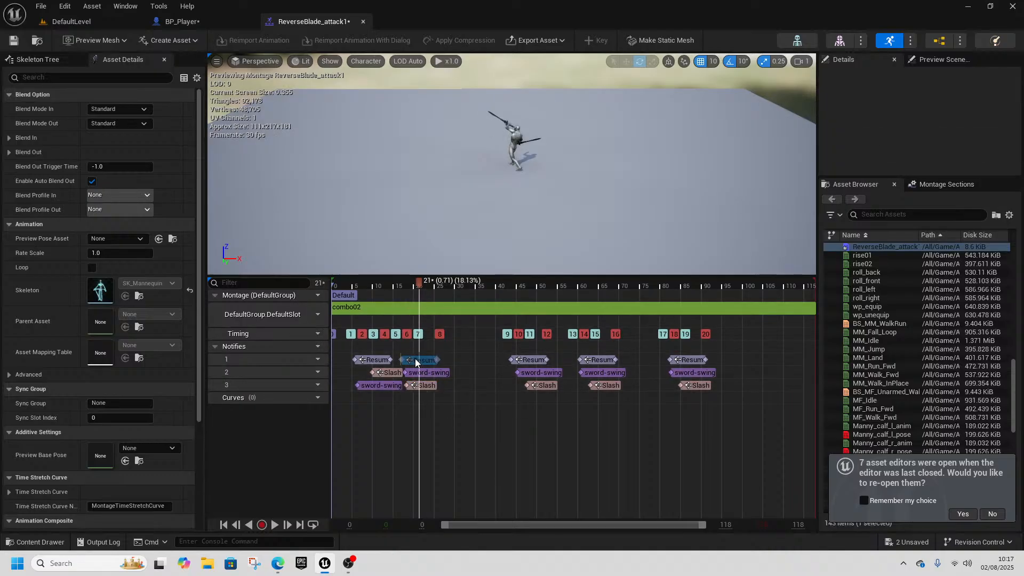
left_click(385, 357)
- Match the third notify set to its swing at about frame 32 and the fourth set at about frame 50
left_click_drag(385, 283, 460, 308)
left_click_drag(529, 360, 482, 374)
left_click_drag(544, 386, 492, 386)
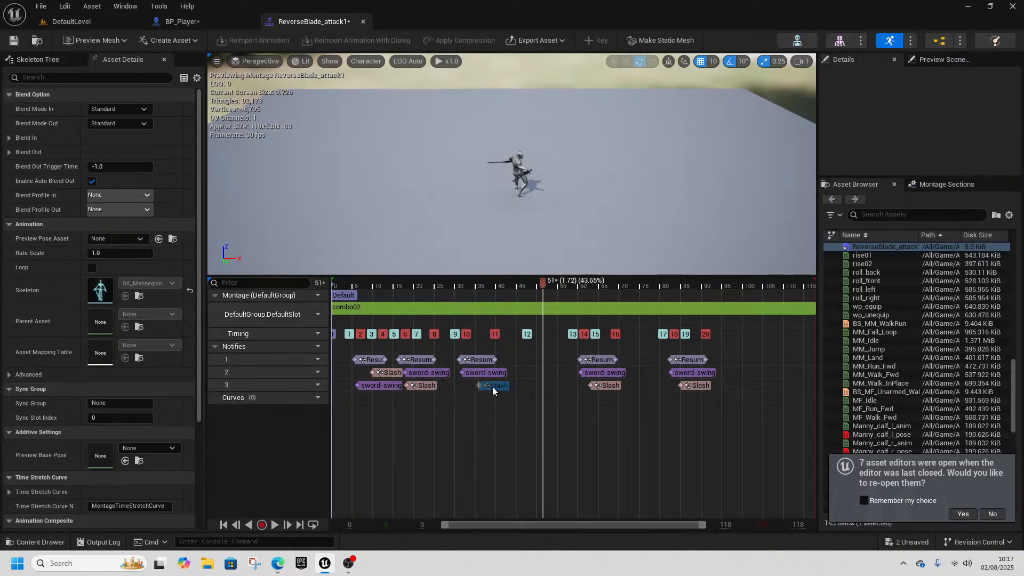
left_click_drag(466, 288, 540, 301)
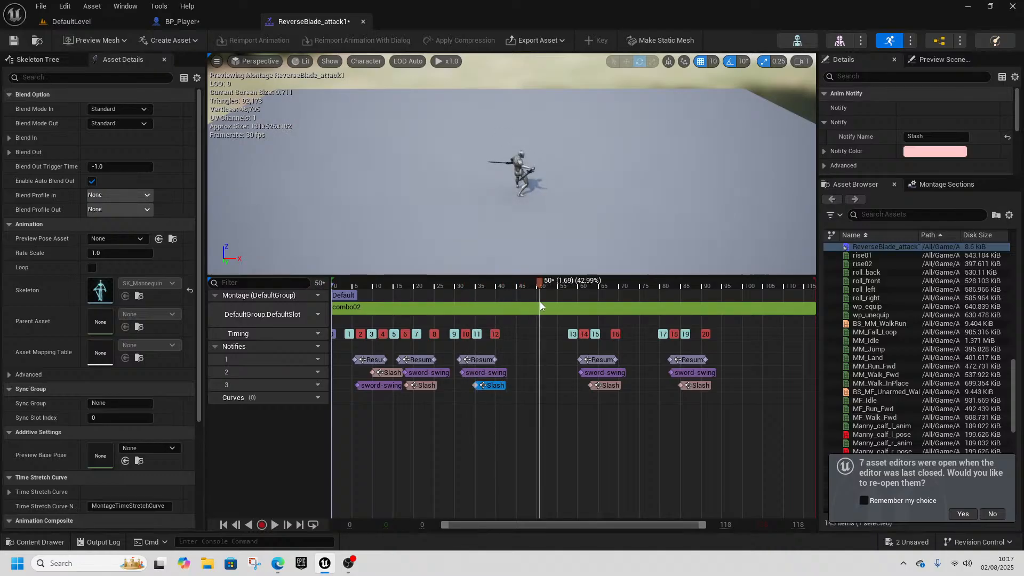
left_click_drag(596, 357, 548, 386)
- Scrub to the final swing and move the fifth set's combo, sword-swing and Slash notifies to about frame 75
left_click(528, 286)
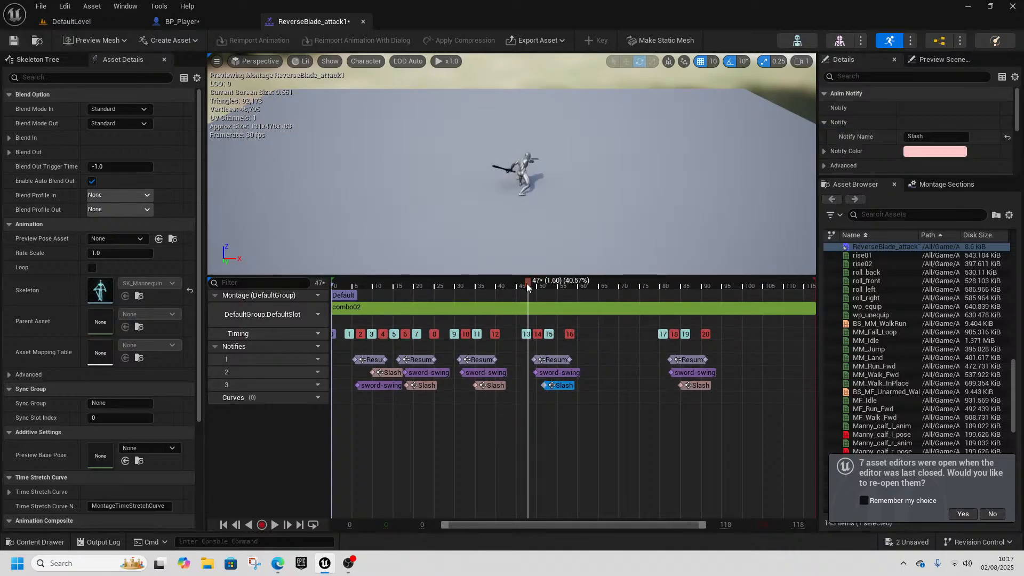
left_click_drag(527, 287, 640, 322)
left_click_drag(688, 360, 643, 385)
left_click_drag(625, 285, 702, 300)
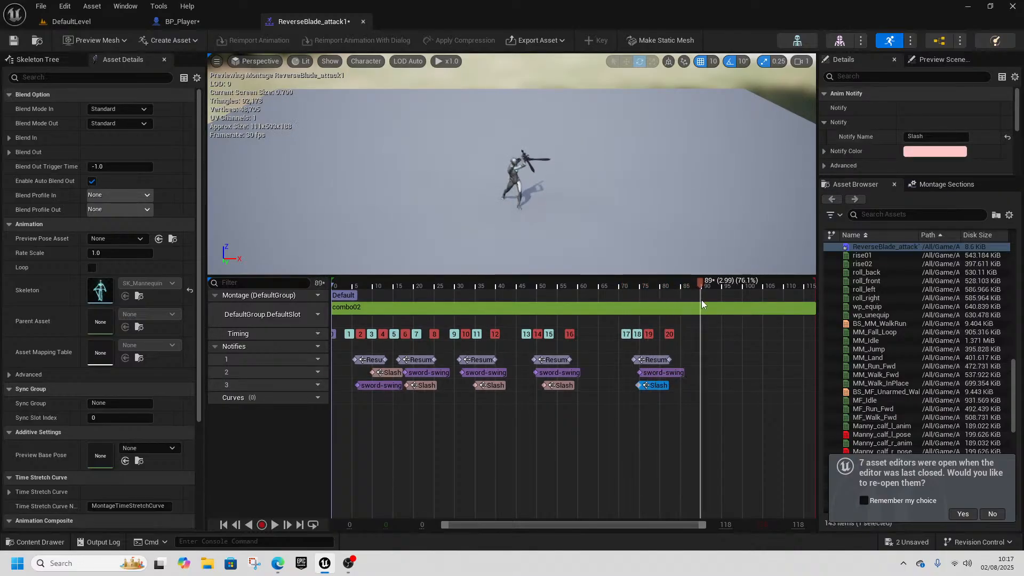
- Return to BP_Player and locate the 5 key event that sets the stance to ReverseBlade
left_click(178, 21)
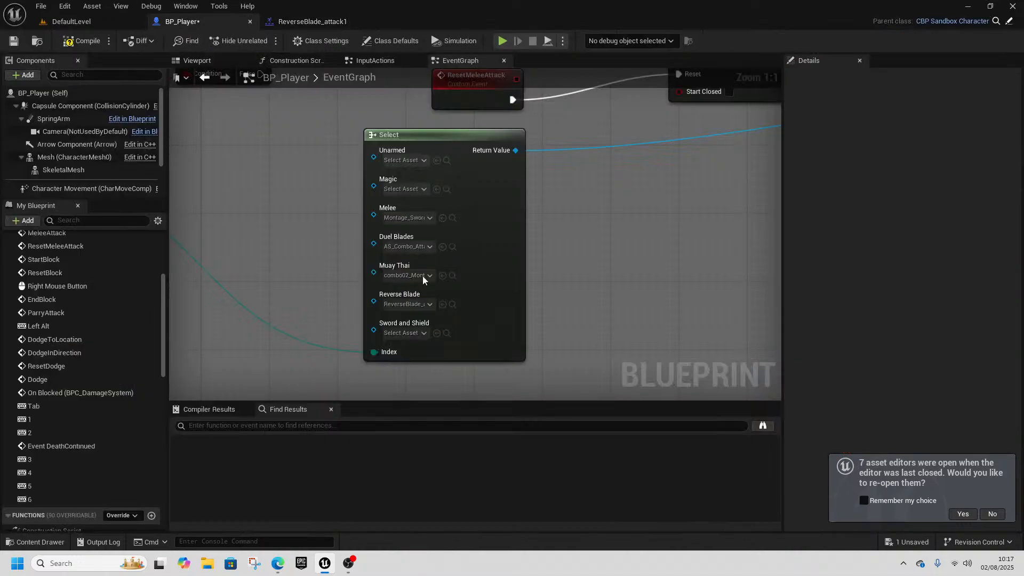
scroll(400, 297, "down", 4)
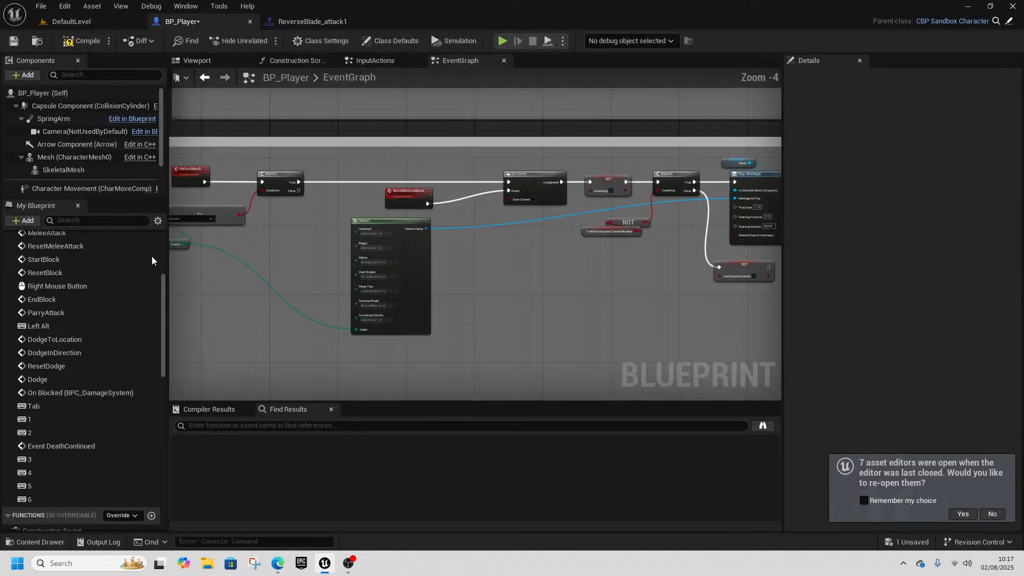
double_click(32, 486)
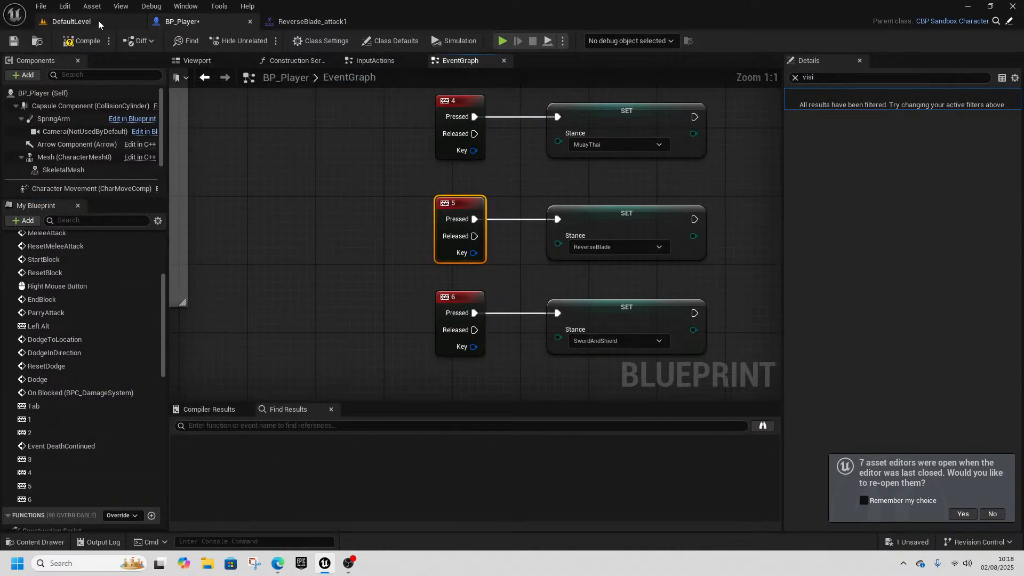
- Play DefaultLevel and test the Reverse Blade attack combo on the character
left_click(98, 20)
left_click(264, 40)
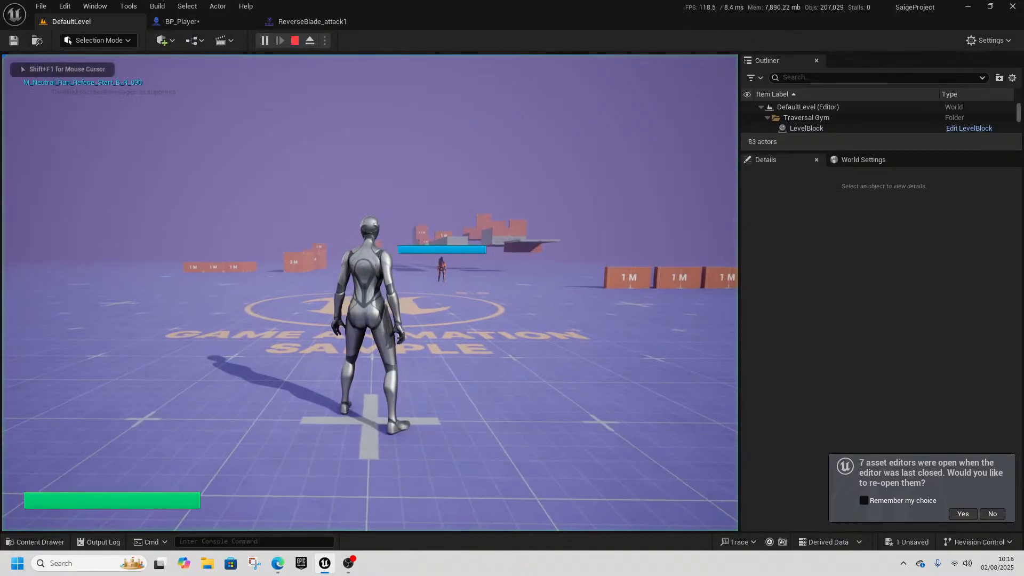
key("w")
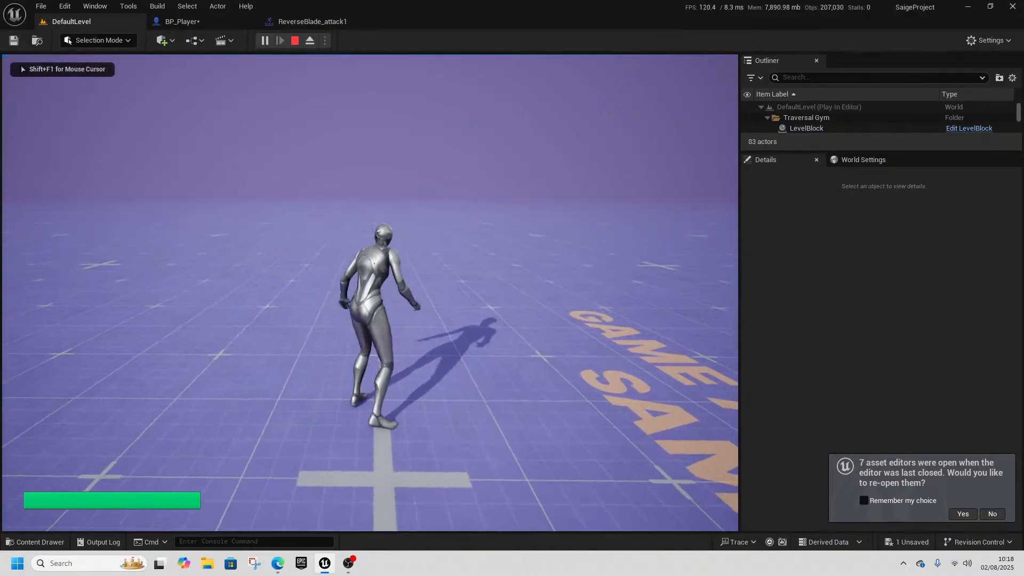
left_click(370, 293)
left_click(370, 293)
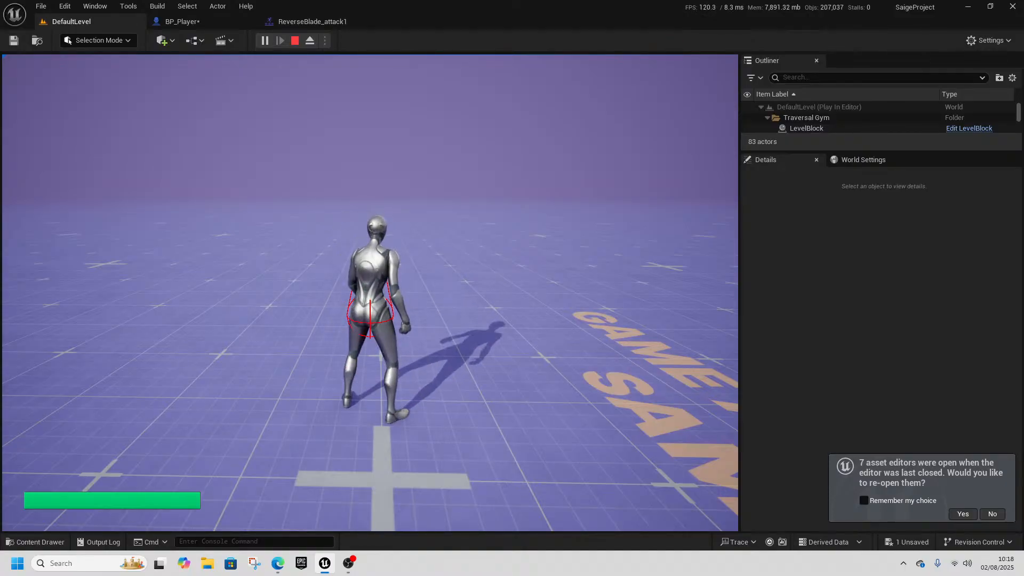
left_click(370, 293)
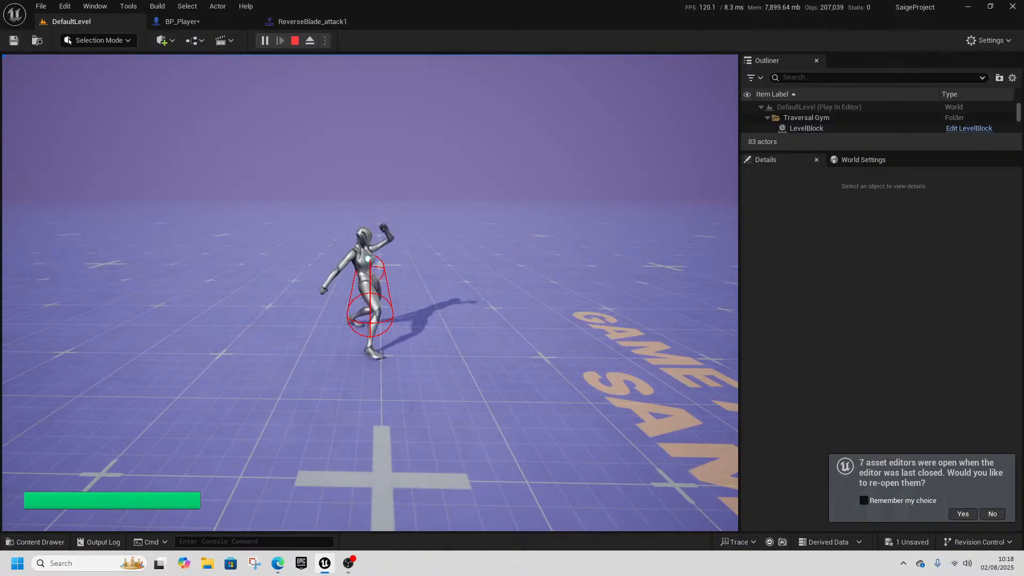
key("alt+Tab")
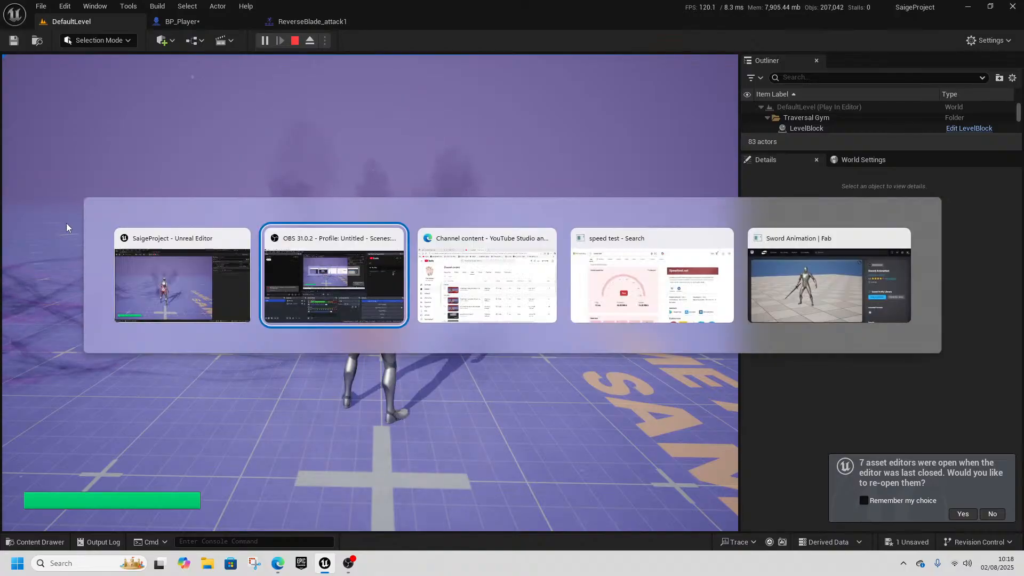
- Open the combo02 animation from the ReverseBlade_attack1 montage, enable its root motion and save it
left_click(310, 22)
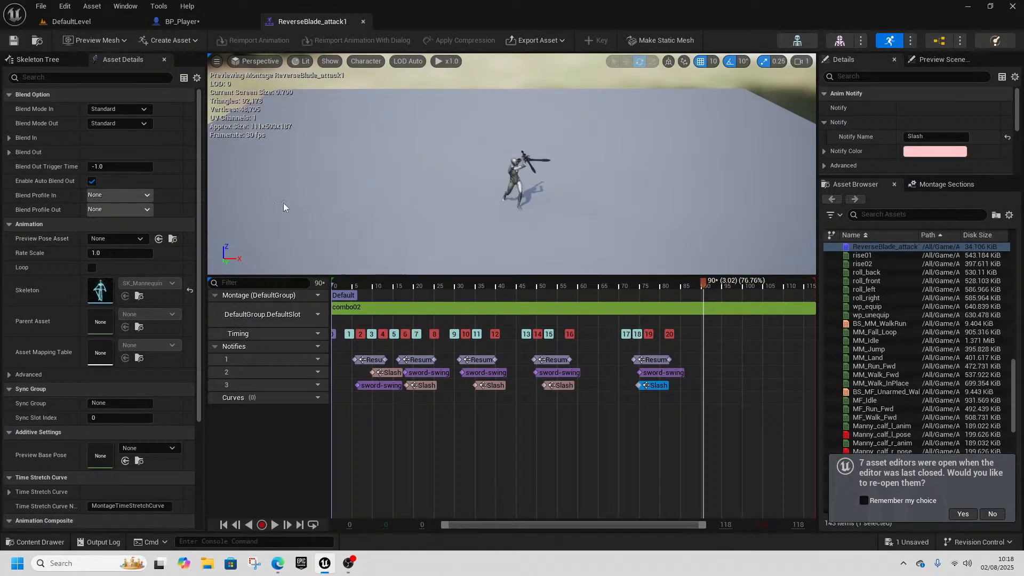
double_click(395, 311)
scroll(121, 432, "down", 3)
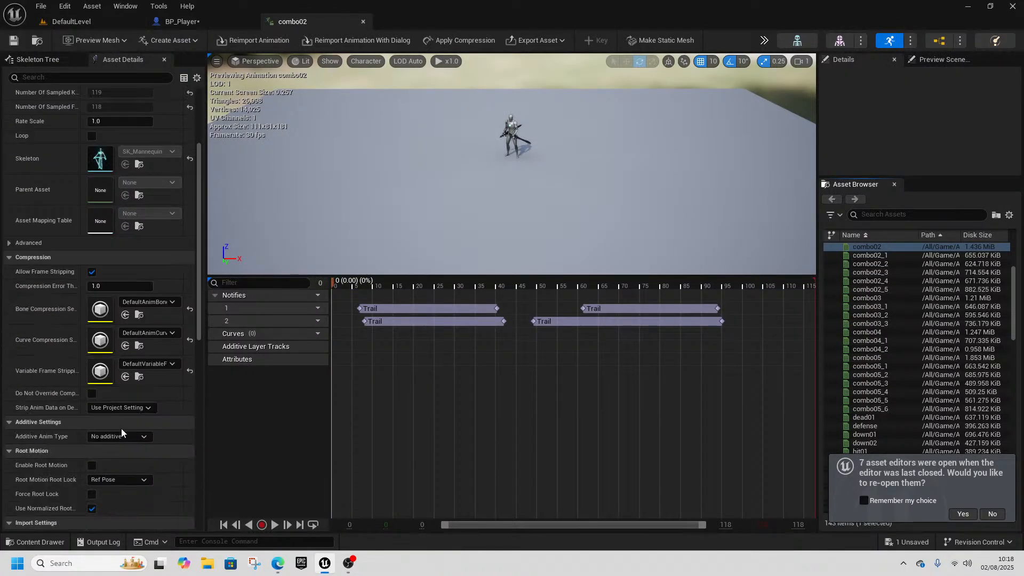
scroll(121, 427, "down", 3)
left_click(91, 346)
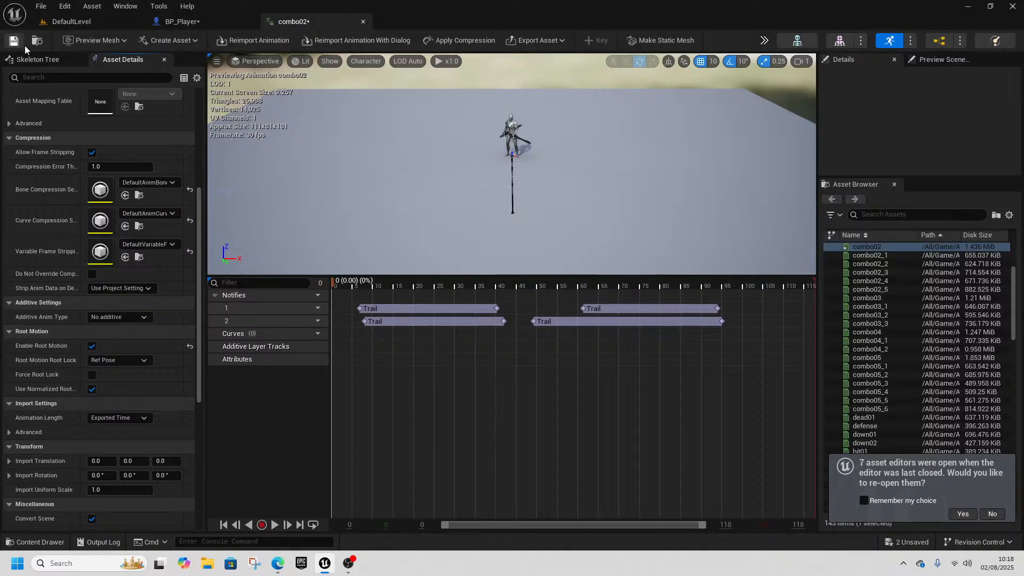
- Play DefaultLevel, move the character and test the Reverse Blade attack combo with root motion, and stop the session
left_click(78, 26)
key("alt+p")
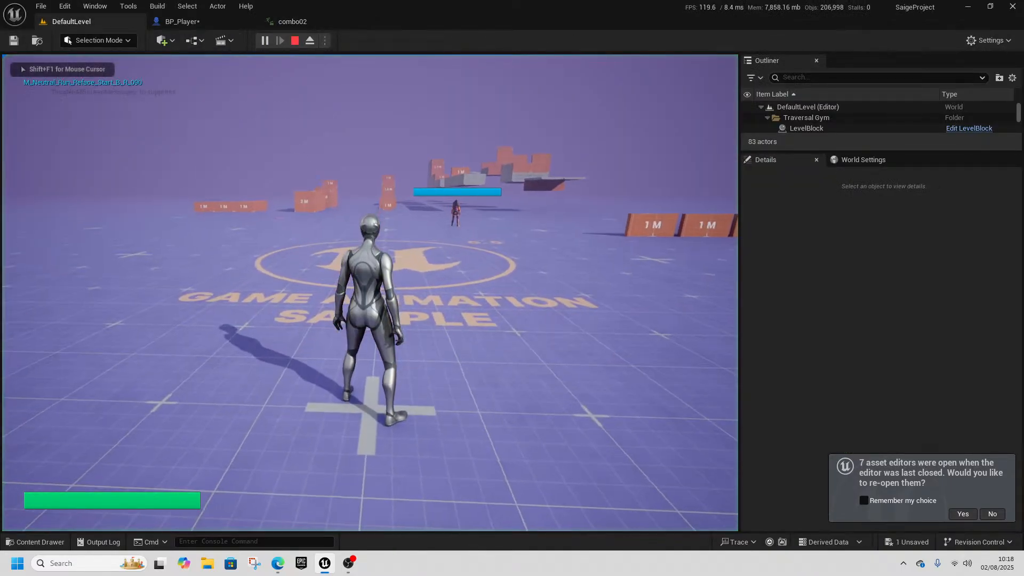
key("w")
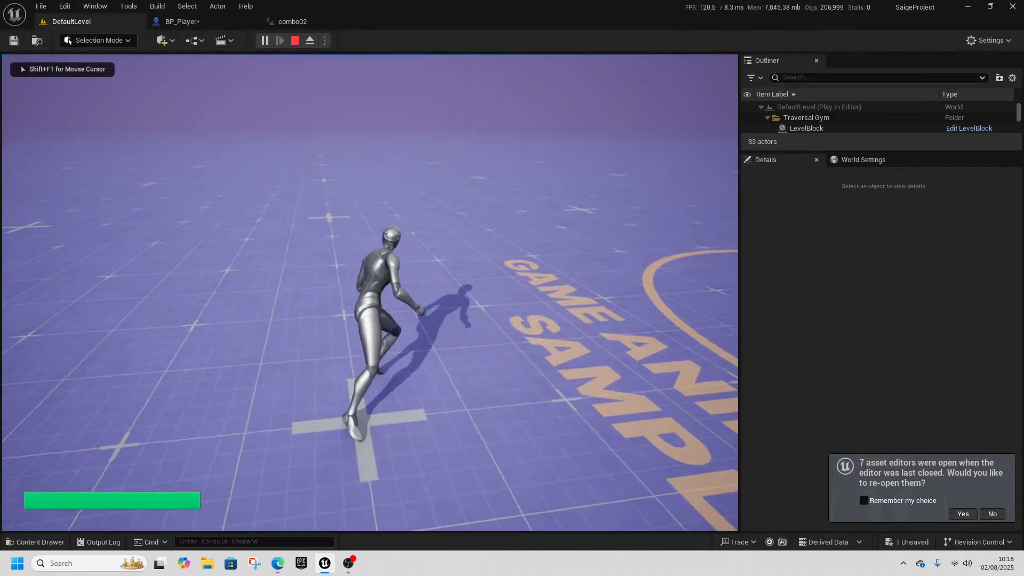
left_click(370, 293)
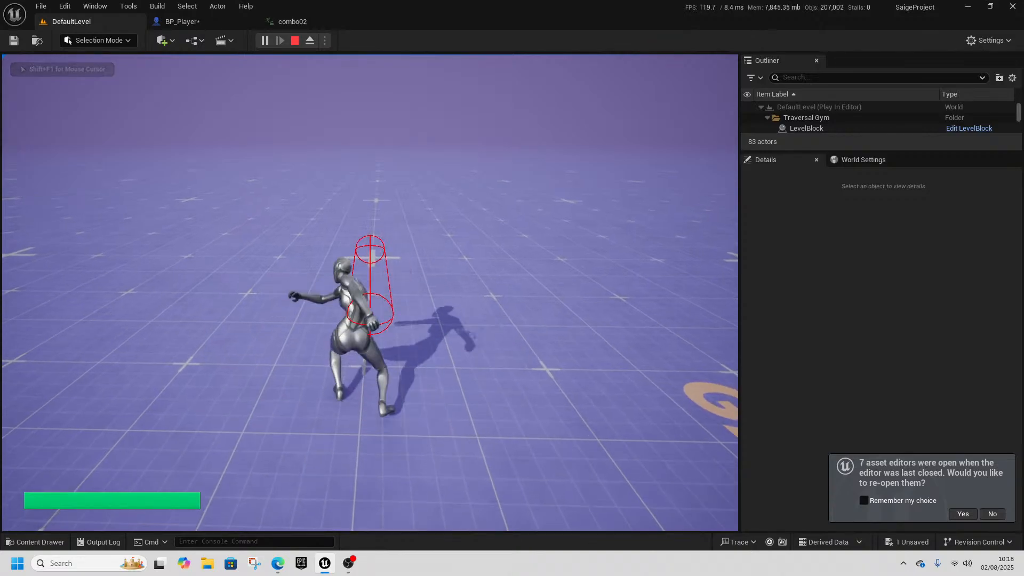
left_click(370, 292)
left_click(370, 292)
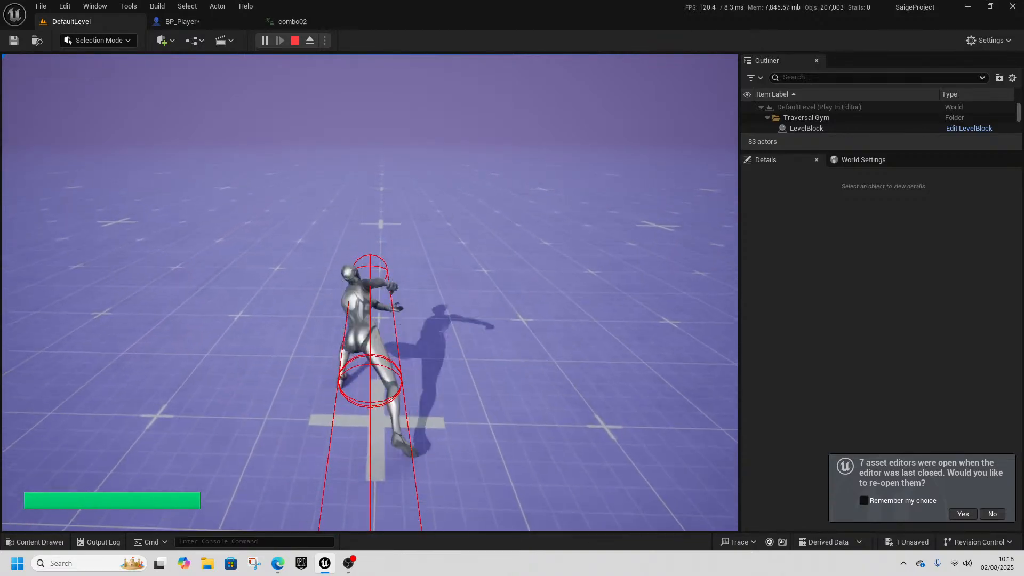
left_click(370, 292)
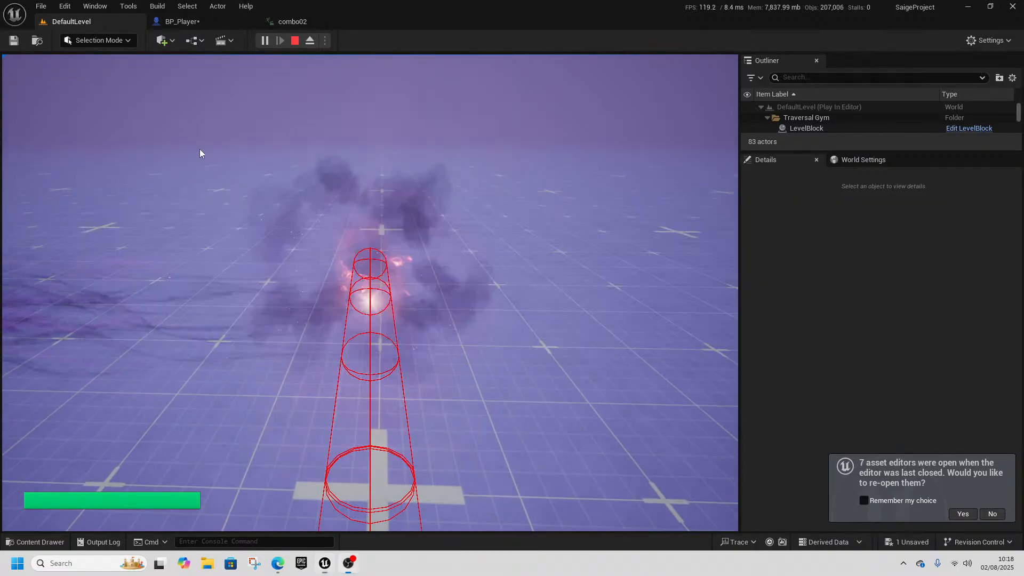
left_click(295, 42)
- In combo02, set the first Trail notify on track 1 to first socket lowerarm_l and second socket hand_l
left_click(287, 22)
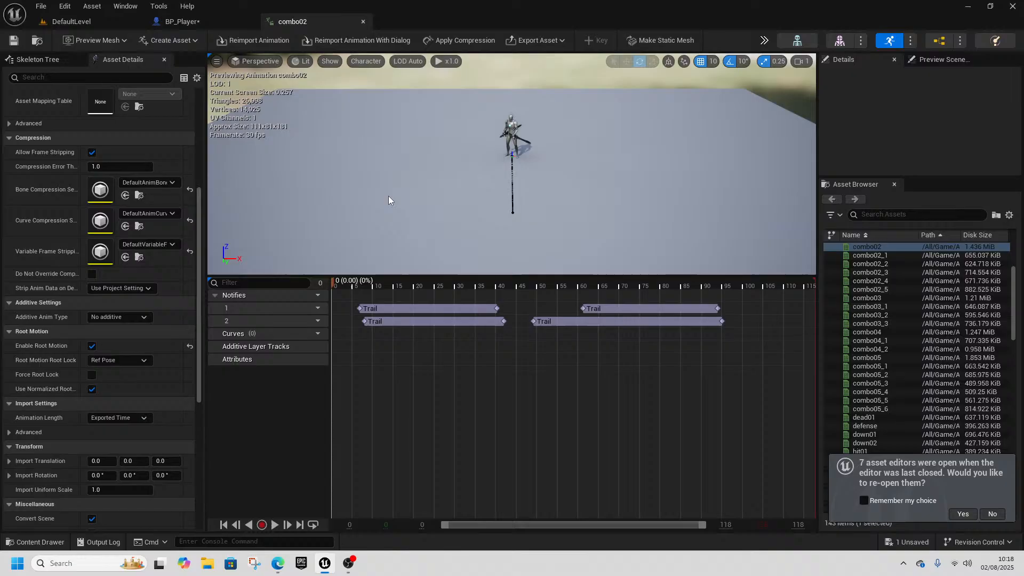
left_click(406, 309)
scroll(917, 143, "down", 3)
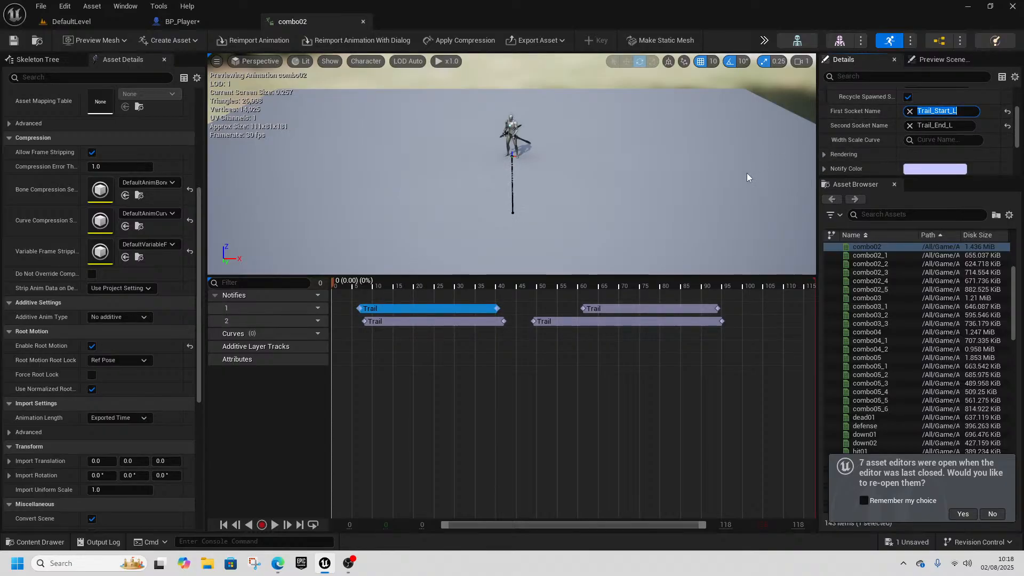
type("lower")
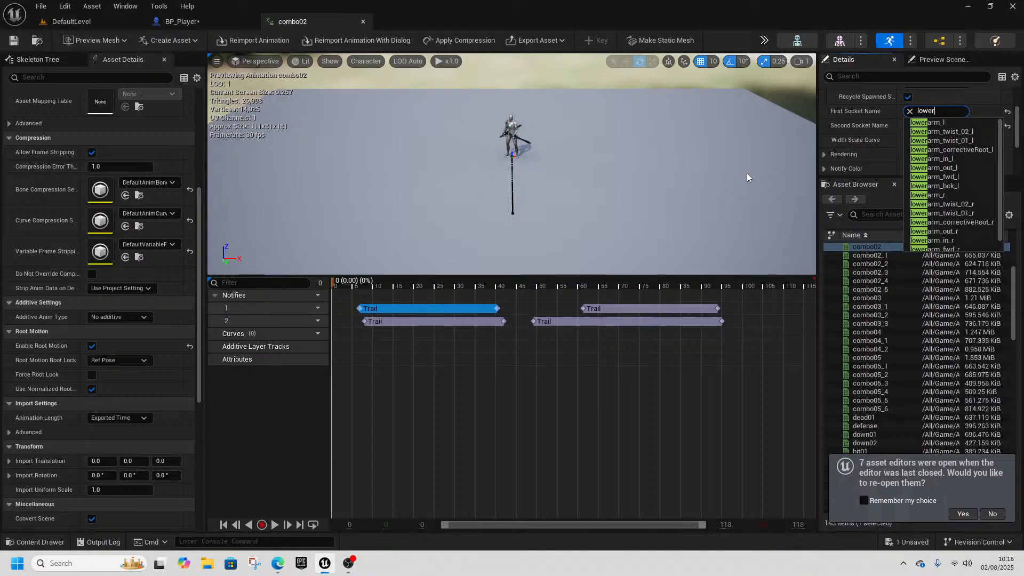
key("Down")
key("Tab")
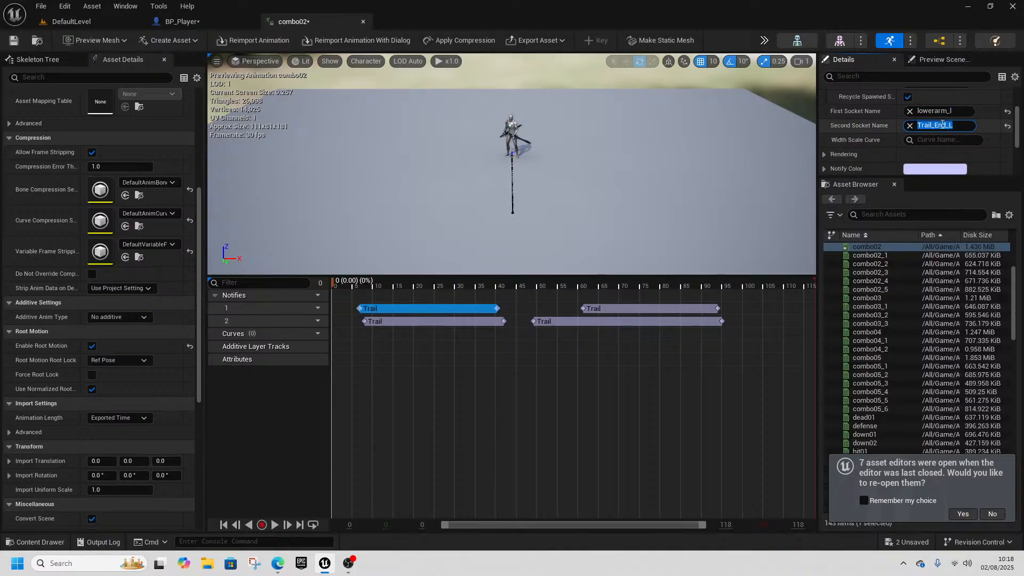
type("hand_l")
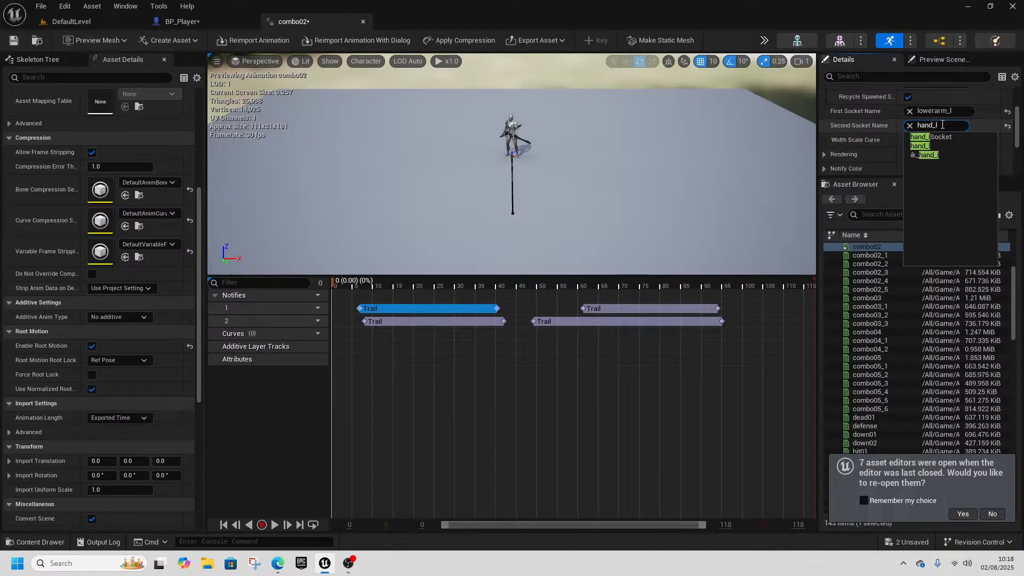
key("Return")
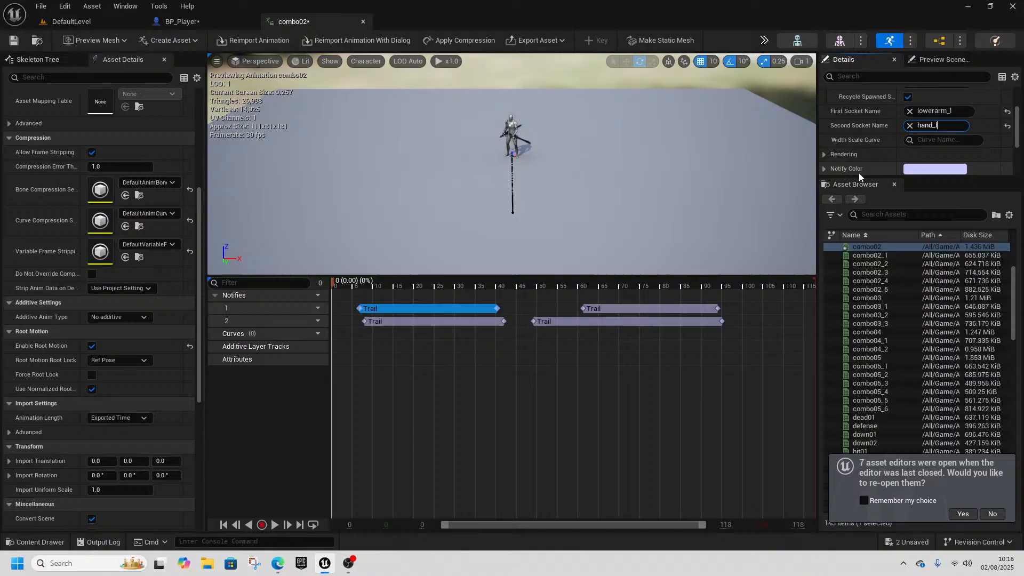
- Set the first Trail notify on track 2 to first socket lowerarm_r and second socket hand_r
left_click(428, 323)
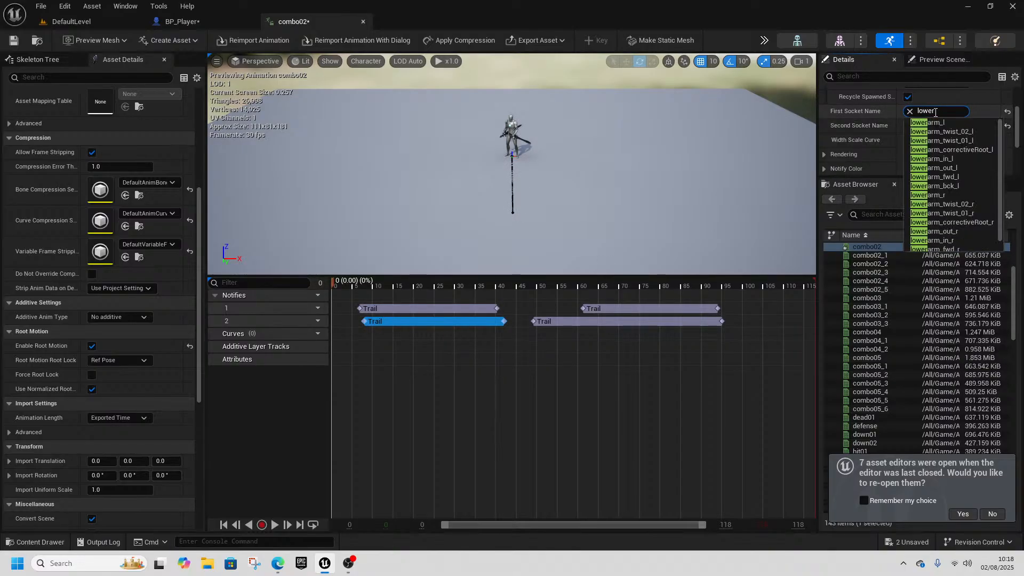
key("Down")
key("Down")
key("Down")
key("Down")
key("Down")
key("Down")
key("Down")
key("Down")
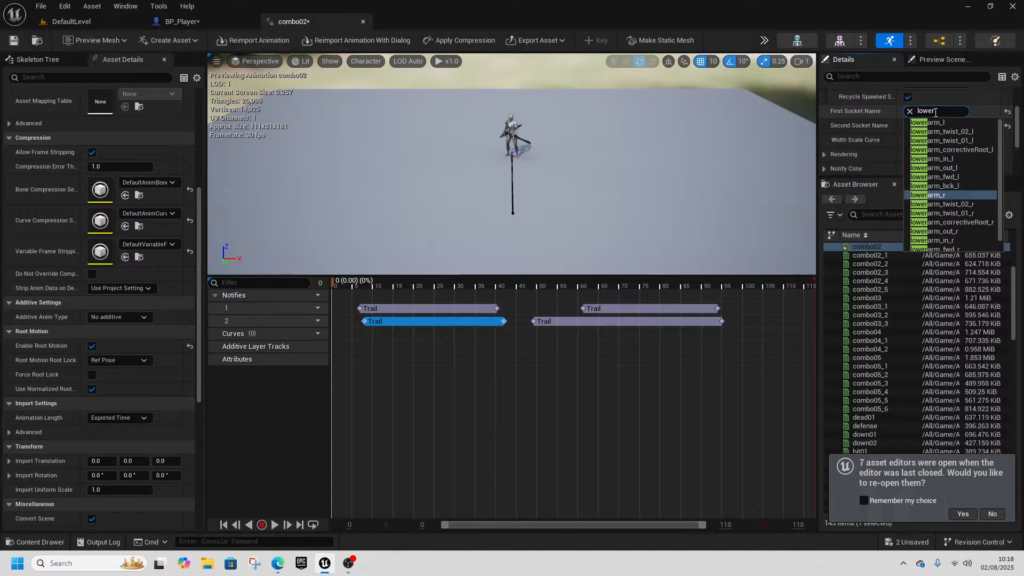
key("Return")
left_click(933, 125)
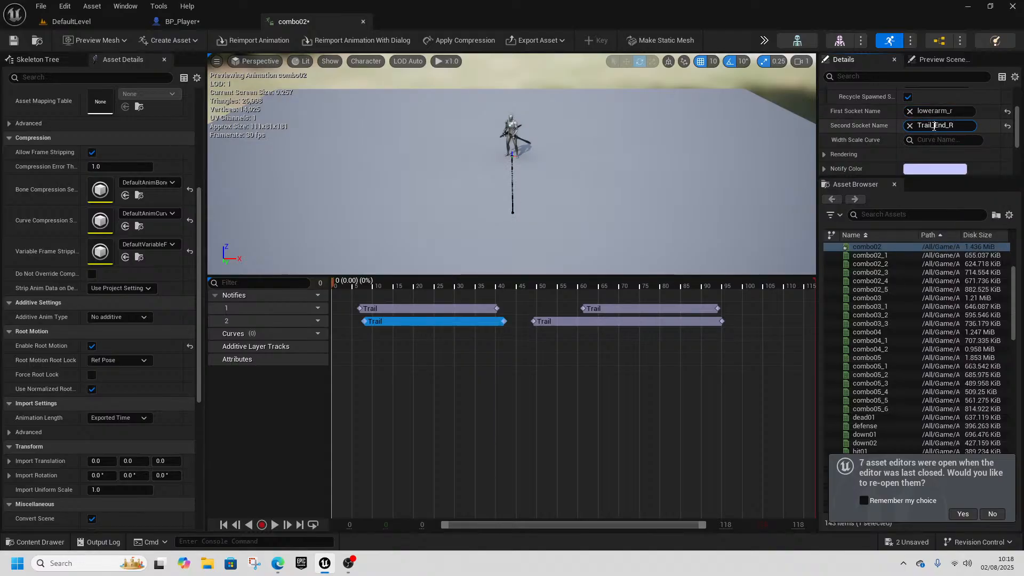
key("Down")
key("Down")
key("Down")
key("Down")
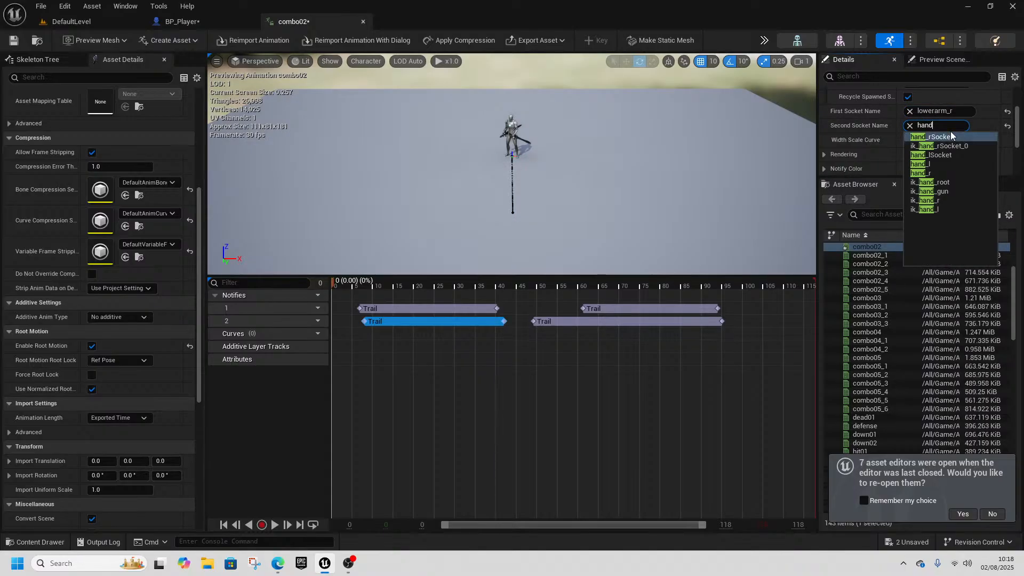
key("Return")
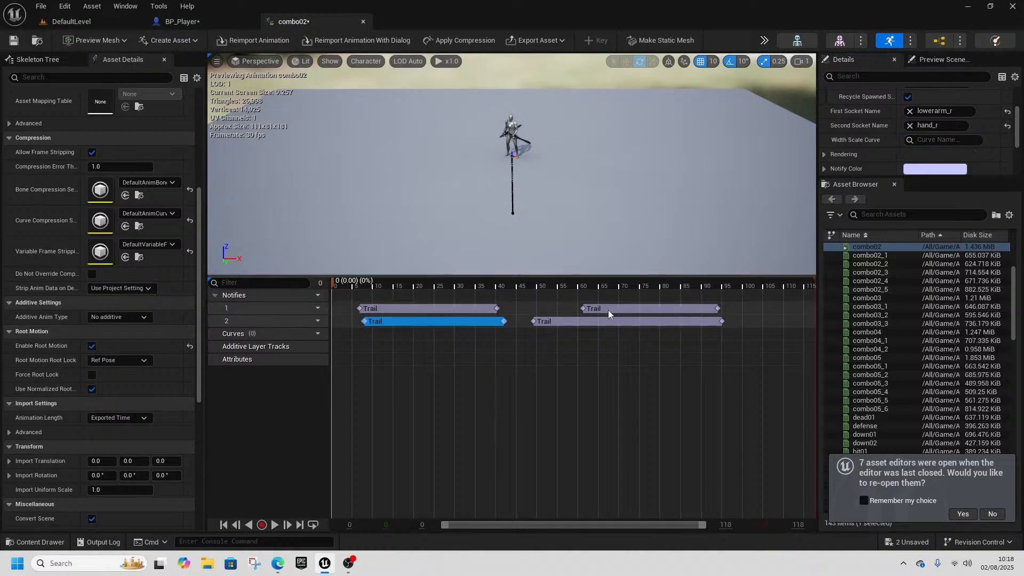
- Set the second Trail notify on track 1 to first socket lowerarm_l and replace its second socket name
left_click(608, 308)
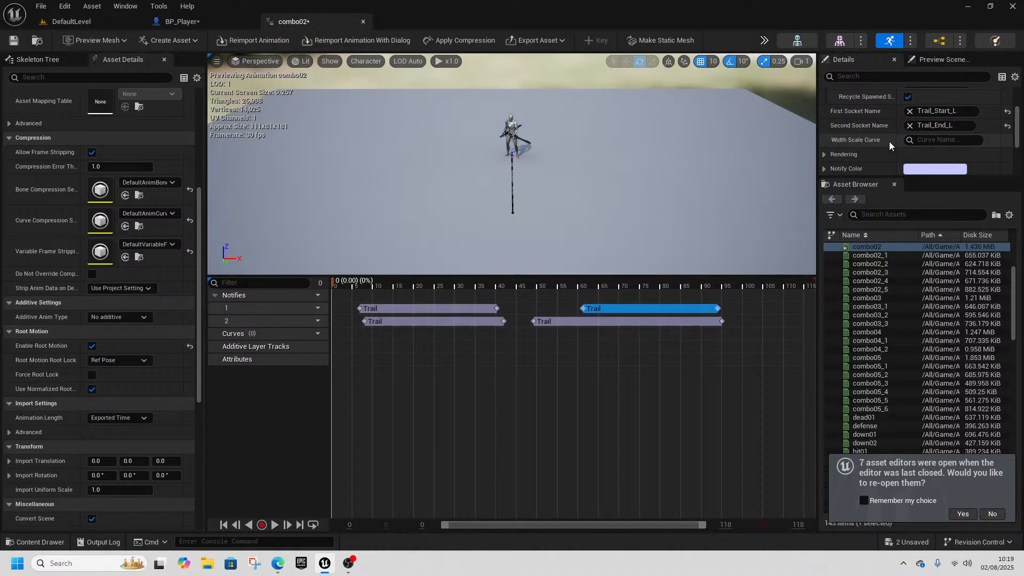
left_click(937, 110)
type("lower")
key("Escape")
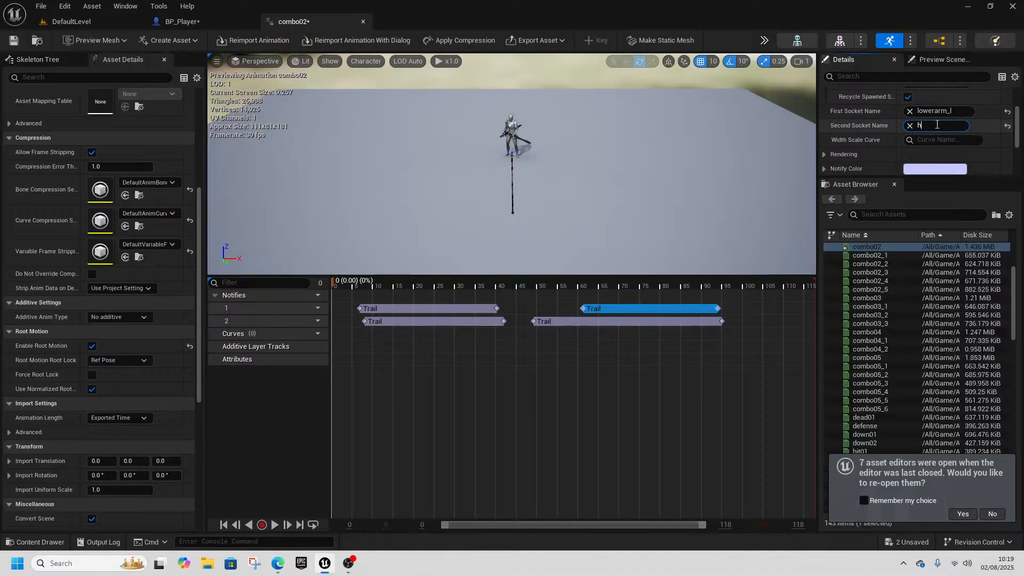
key("Escape")
- Set the second Trail notify on track 2 to first socket lowerarm_r and second socket hand_r, and save combo02
left_click(628, 318)
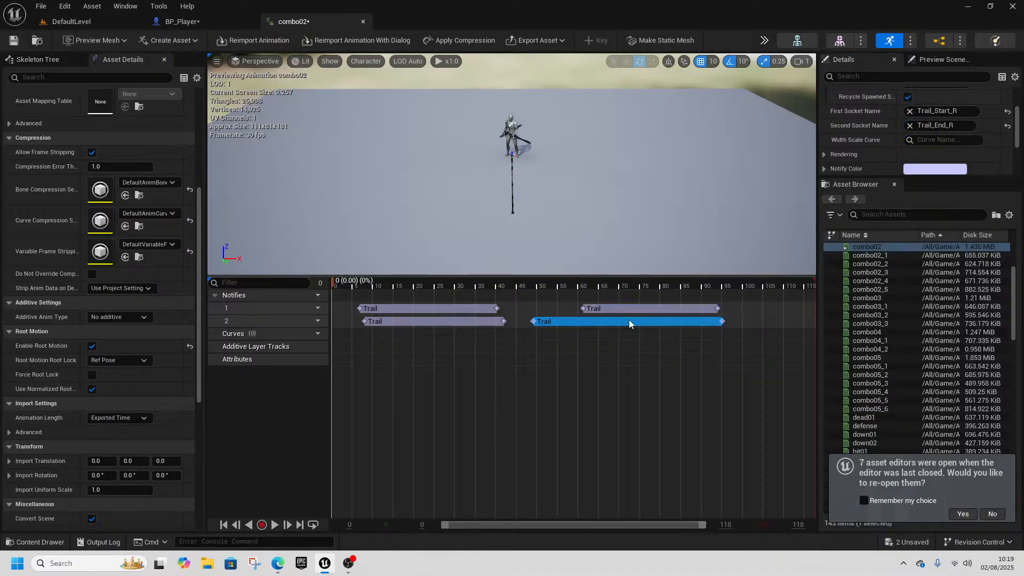
left_click(935, 112)
type("lower")
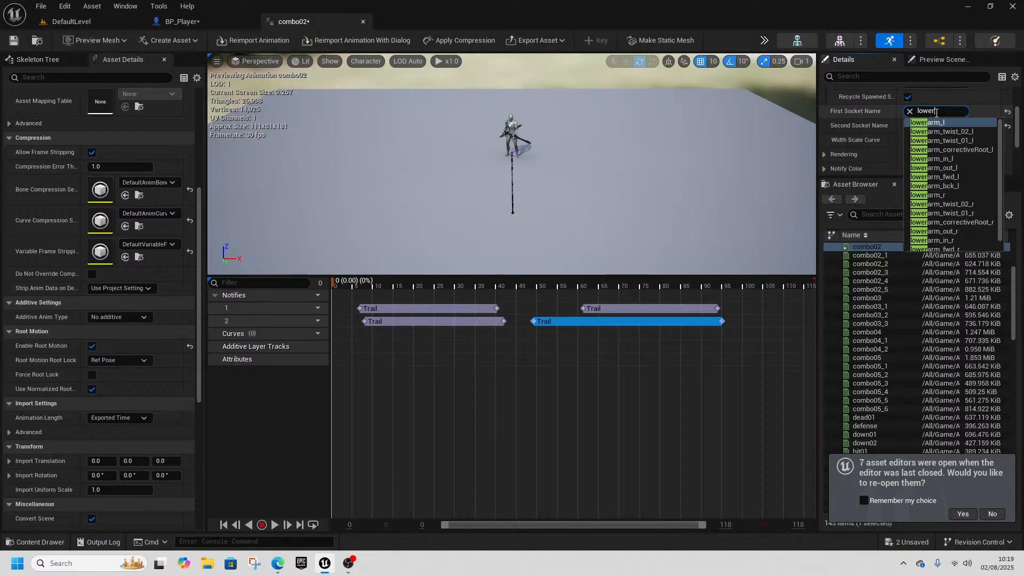
key("Down")
key("Down")
key("Tab")
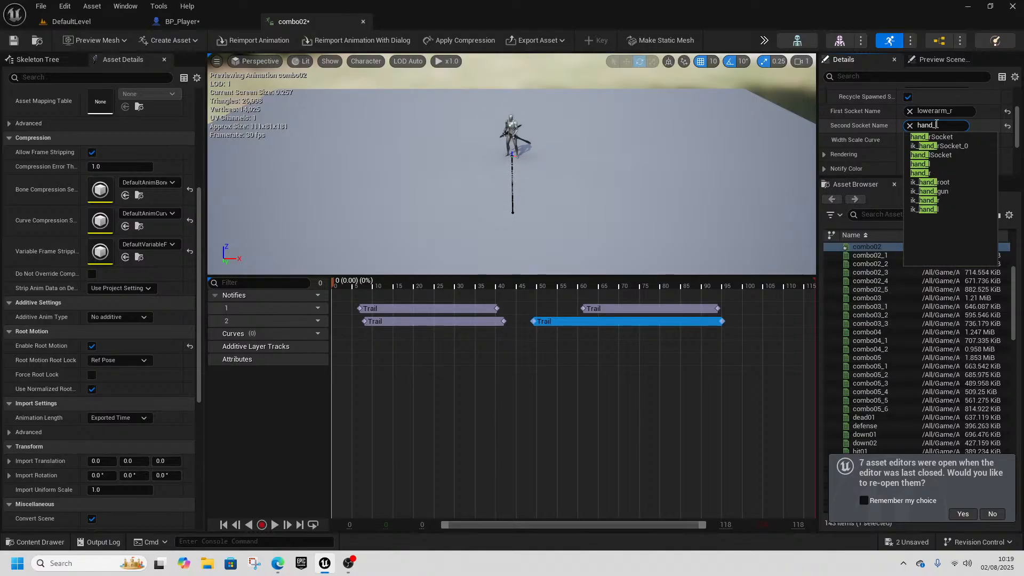
key("Down")
key("Down")
key("Tab")
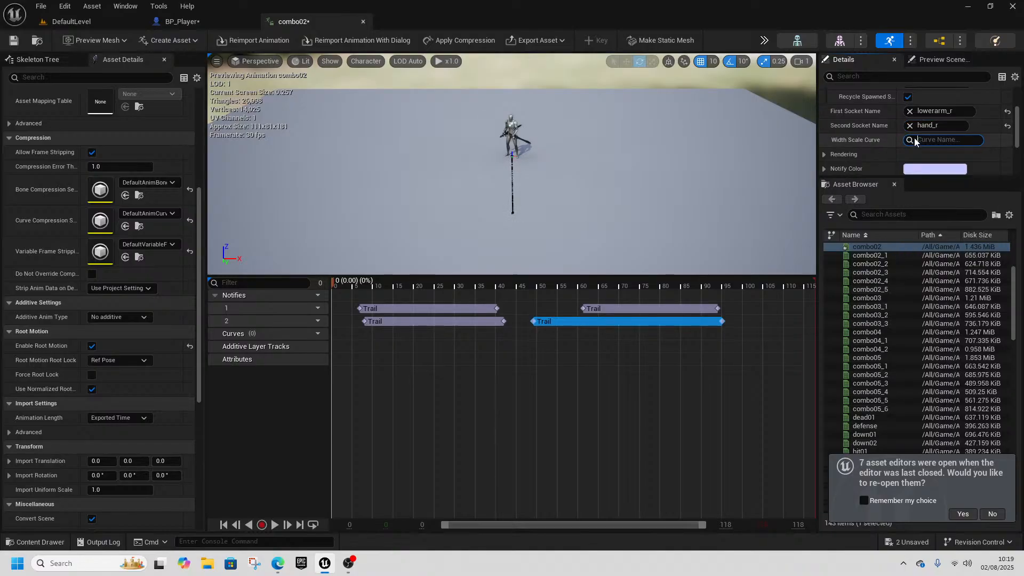
left_click(10, 42)
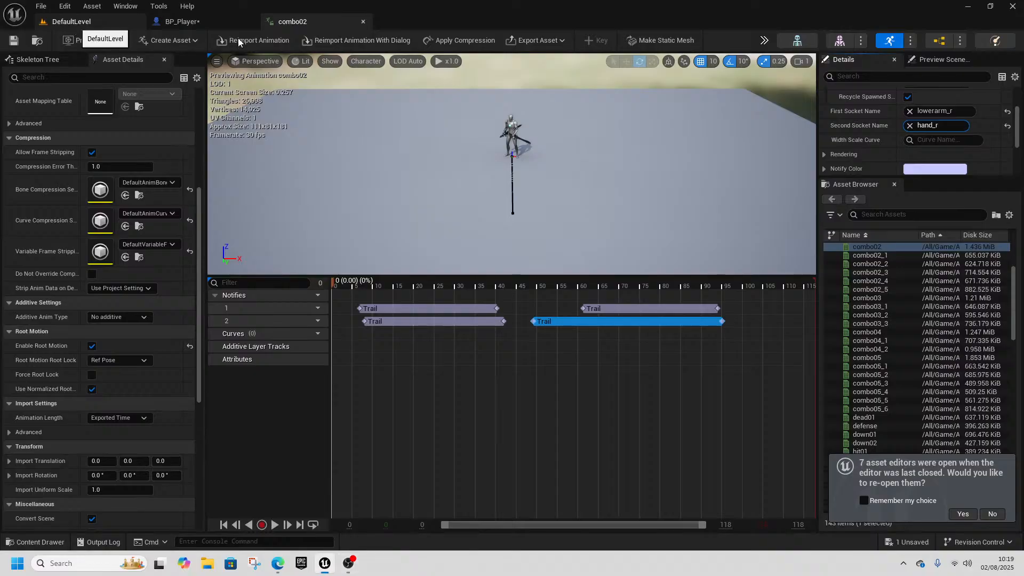
- Play DefaultLevel, check the arm trails by repeating the Reverse Blade attack combo, and stop the session
left_click(79, 25)
left_click(267, 40)
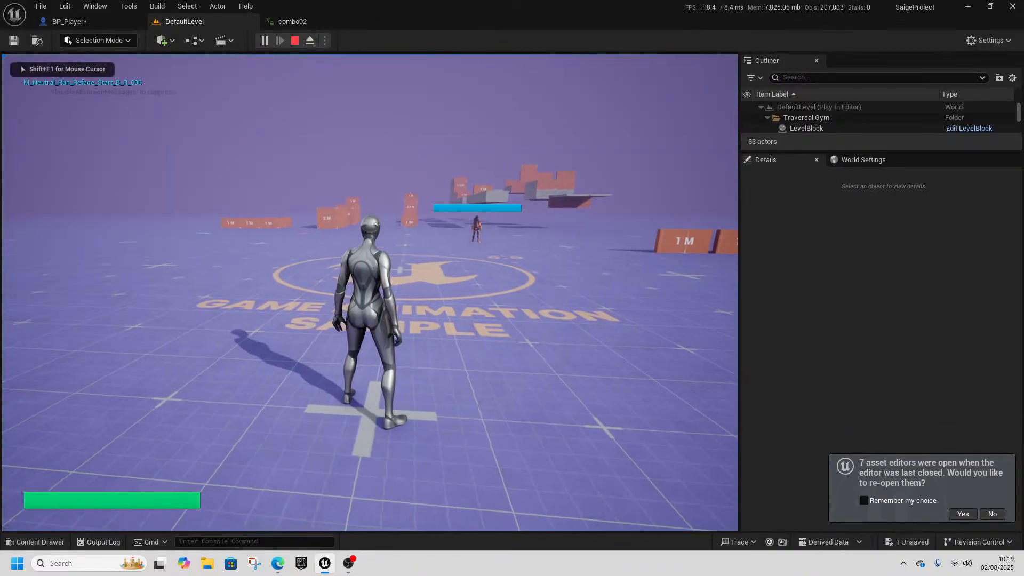
key("w")
left_click(370, 293)
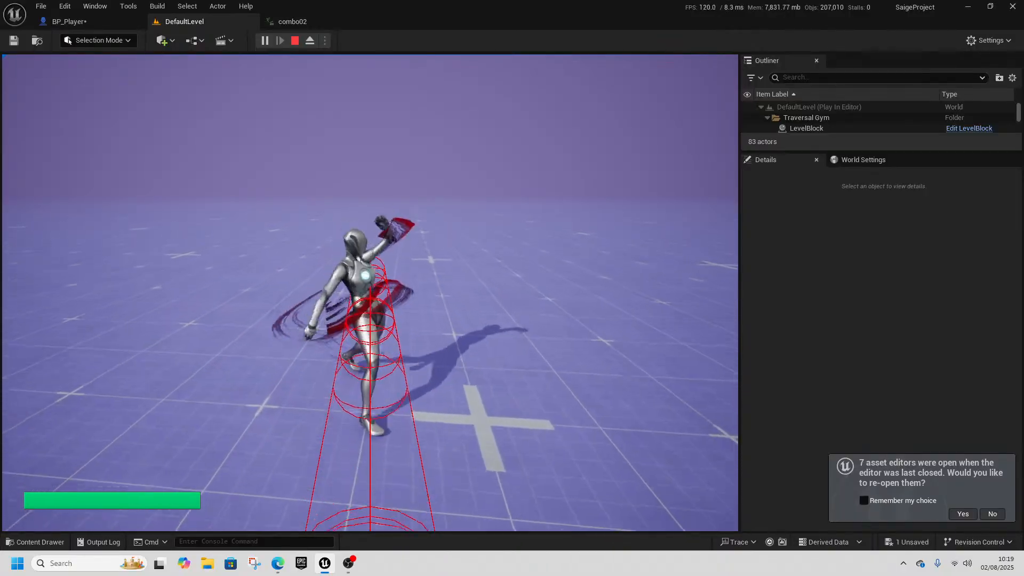
left_click(370, 292)
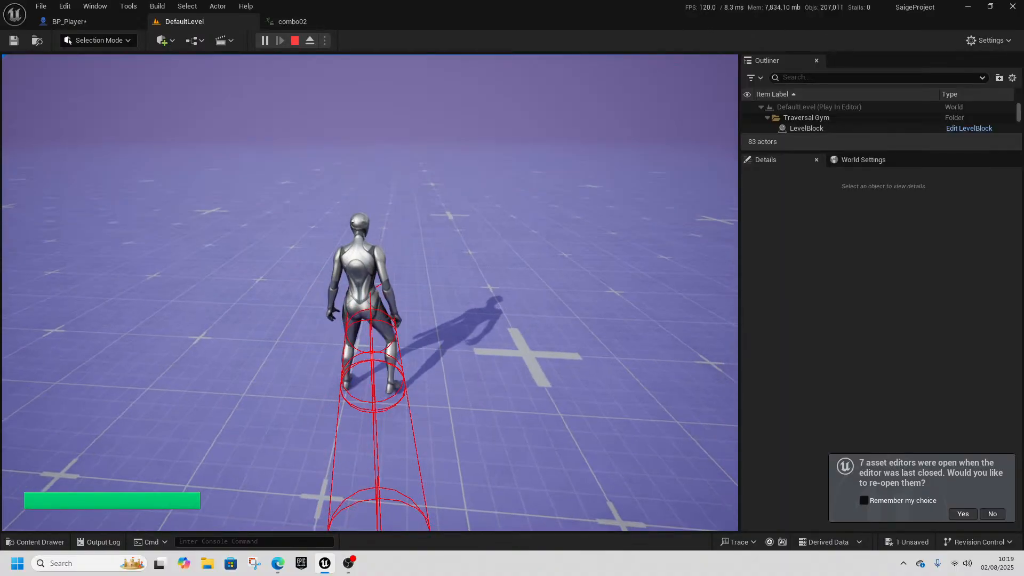
left_click(370, 293)
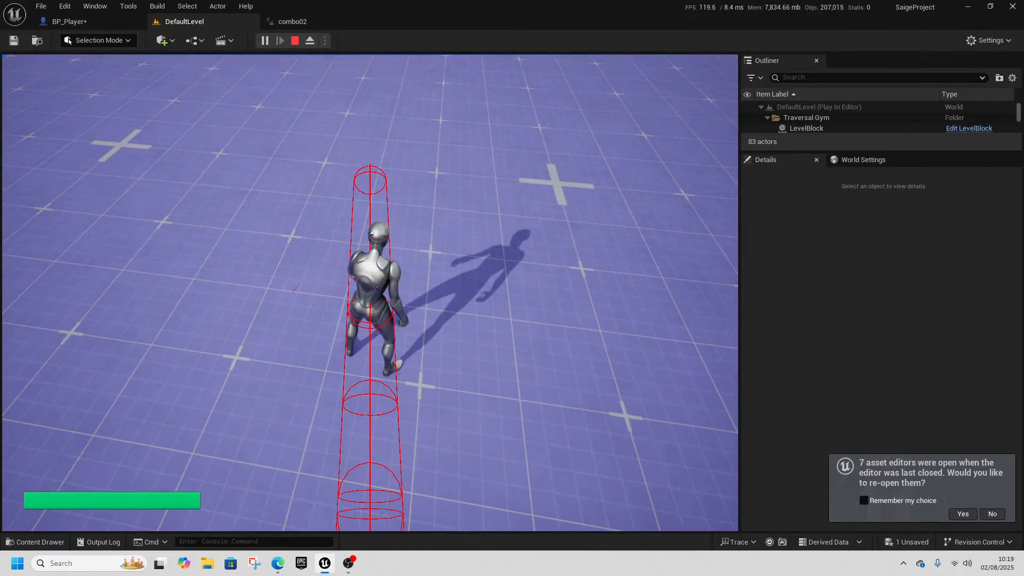
left_click(370, 293)
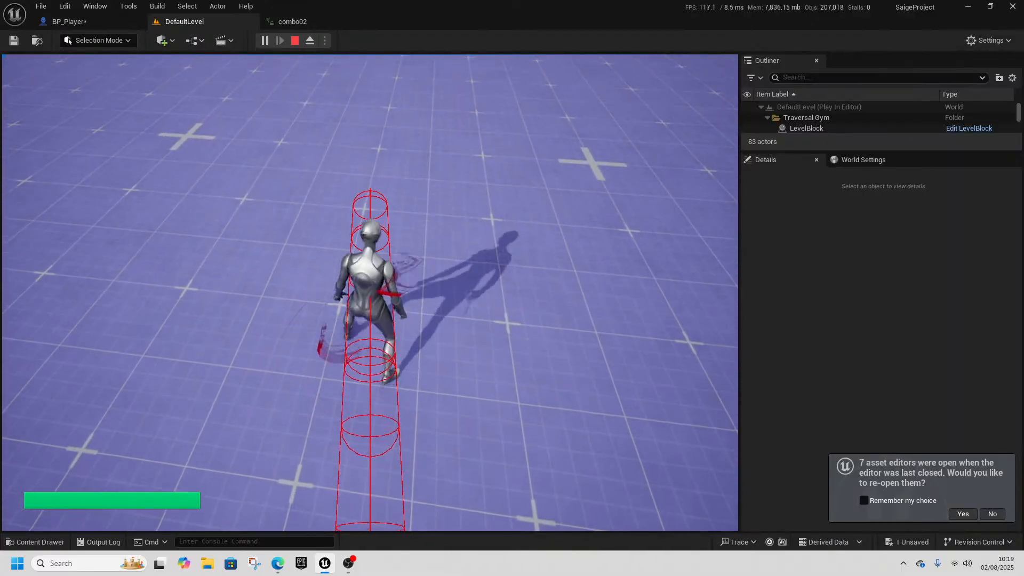
key("shift+F1")
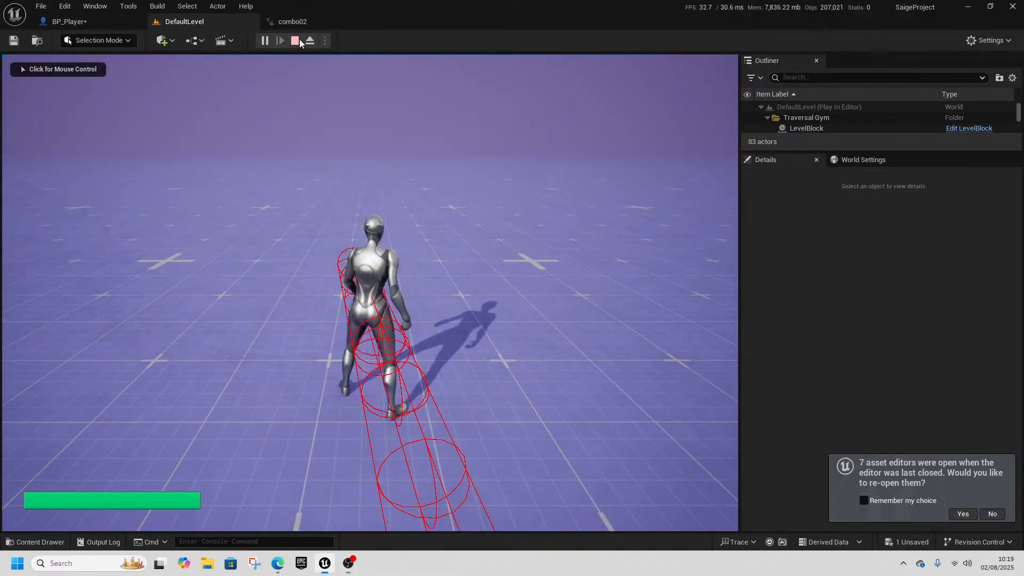
left_click(295, 41)
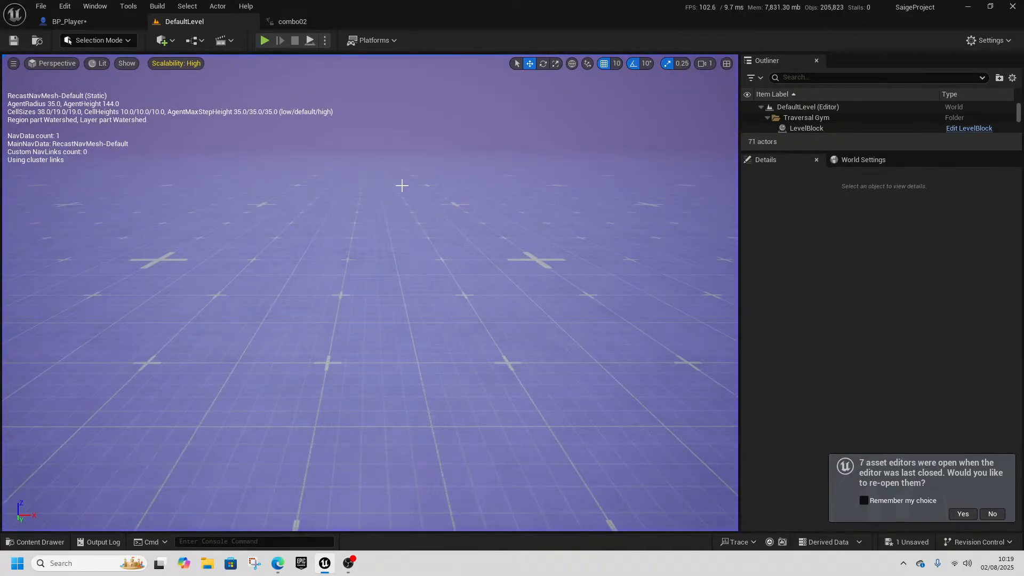
- Find the attack montage Select node in BP_Player's event graph and locate its Melee option's montage asset in the project content
left_click(105, 23)
scroll(385, 312, "down", 2)
right_click_drag(370, 286, 656, 315)
right_click_drag(350, 212, 628, 324)
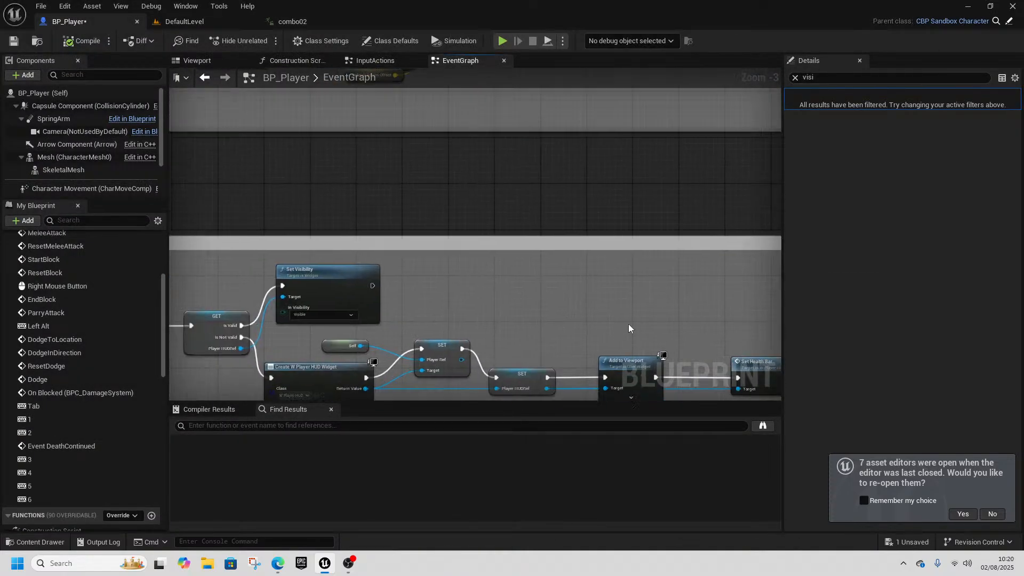
scroll(386, 253, "down", 4)
right_click_drag(386, 251, 384, 394)
right_click_drag(381, 190, 433, 167)
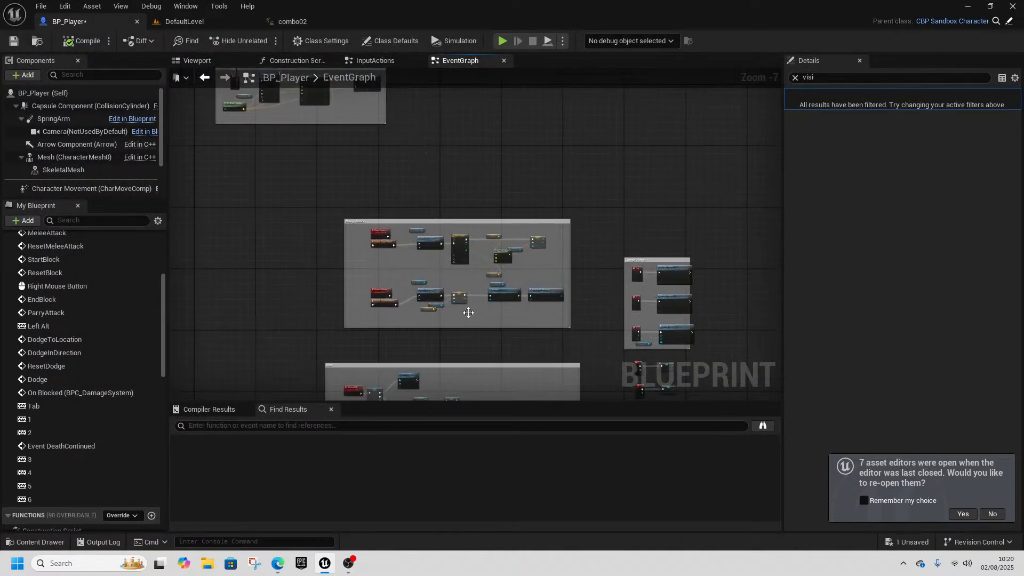
scroll(468, 315, "down", 4)
right_click_drag(489, 361, 467, 105)
right_click_drag(362, 328, 462, 238)
scroll(386, 150, "up", 10)
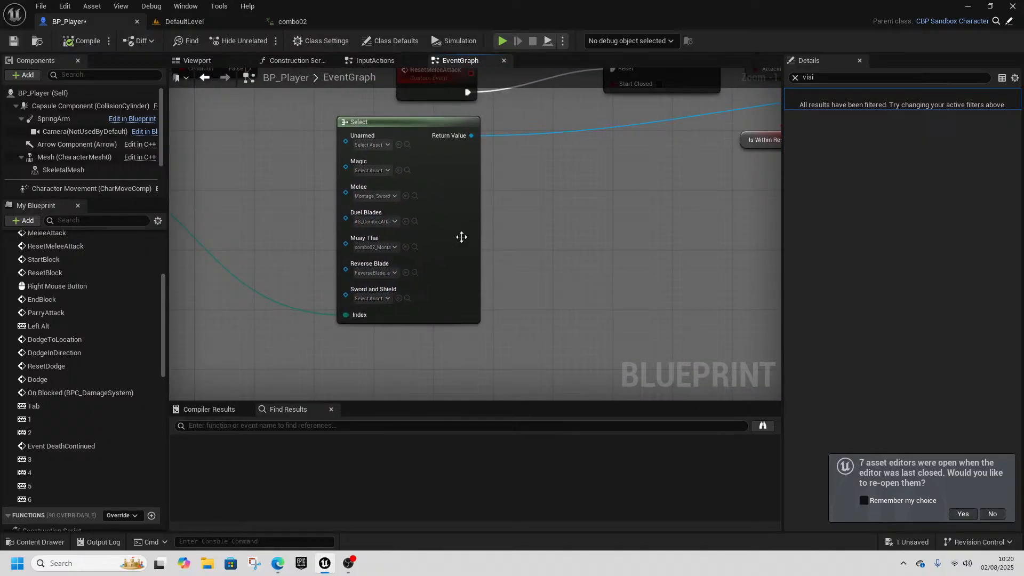
left_click(414, 196)
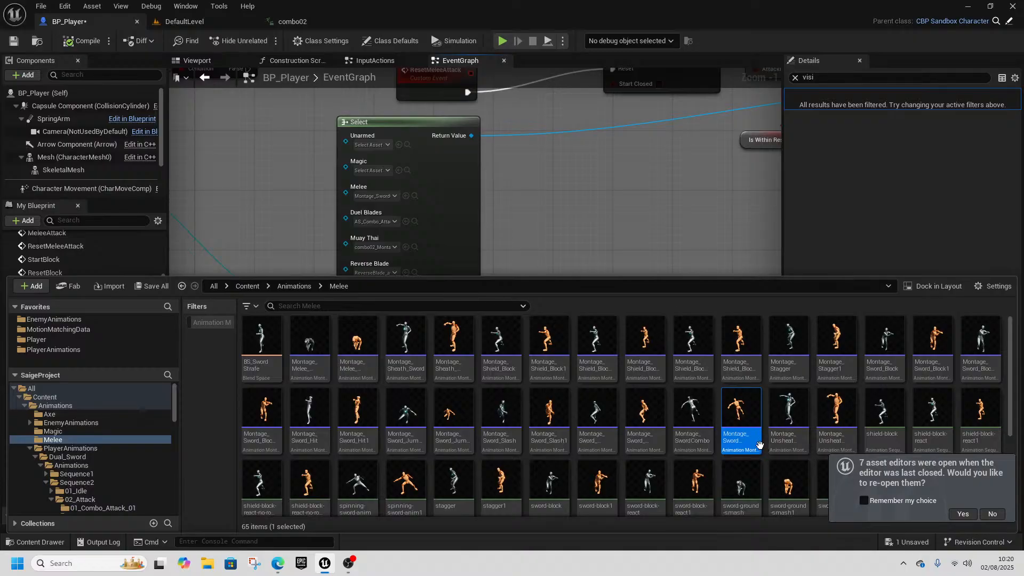
left_click(573, 267)
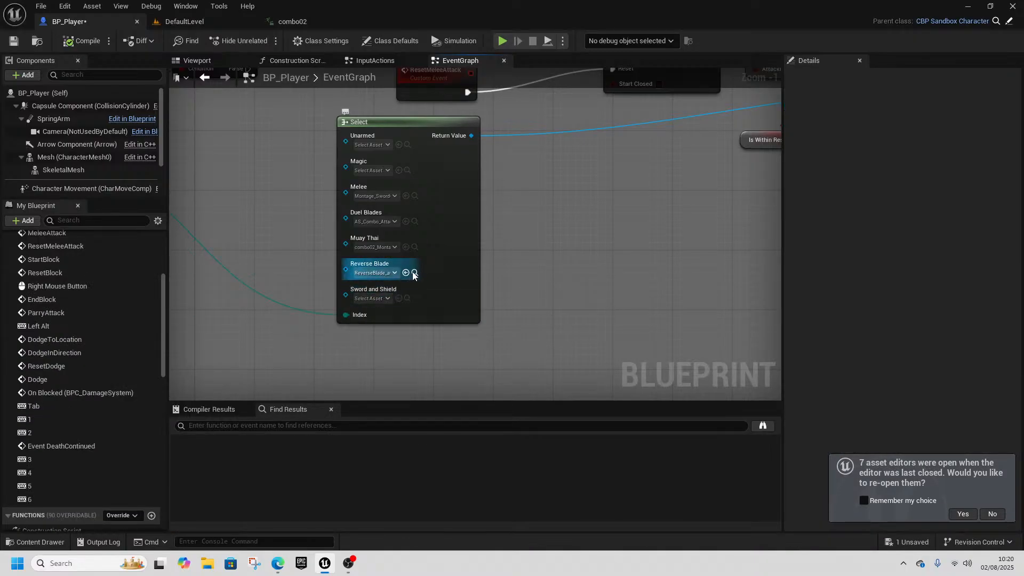
- Browse from the Reverse Blade montage's location to Sword_and_Shield/Animations/Sequence2/02_Attack/01_Combo_Attack_01 and preview Combo_Attack_01_All_Seq
left_click(414, 273)
left_click(439, 287)
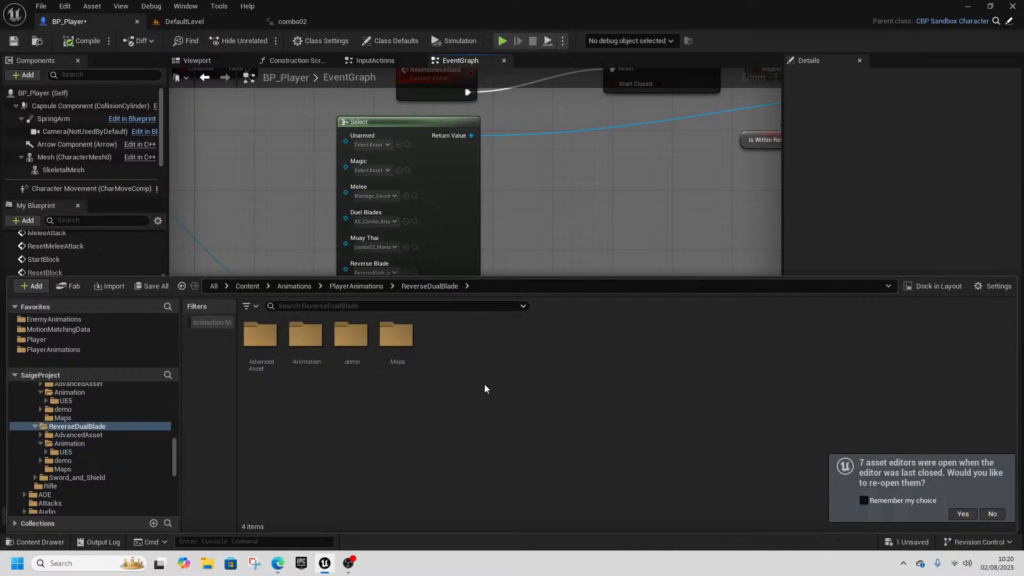
left_click(363, 290)
double_click(441, 355)
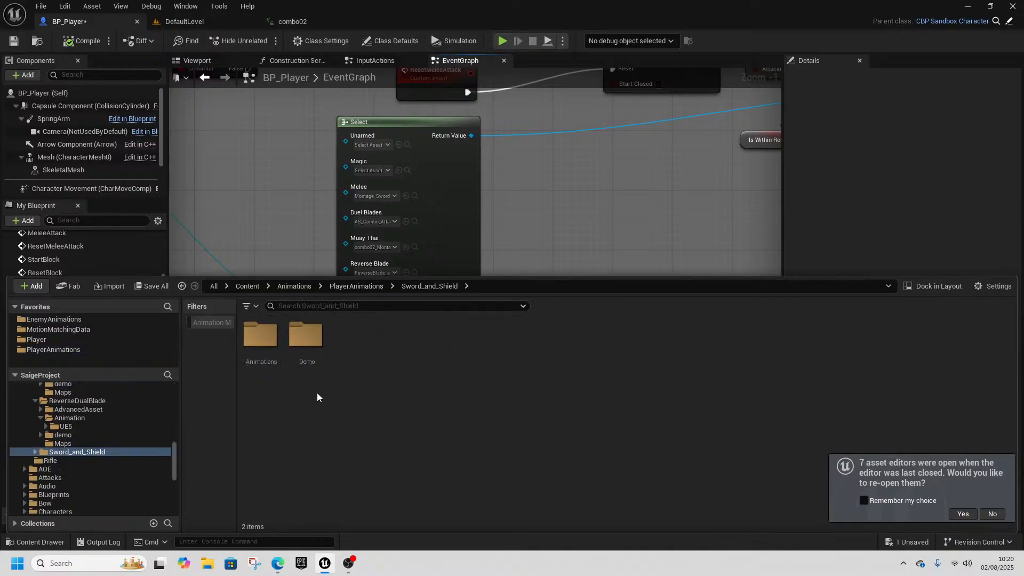
double_click(279, 354)
double_click(306, 339)
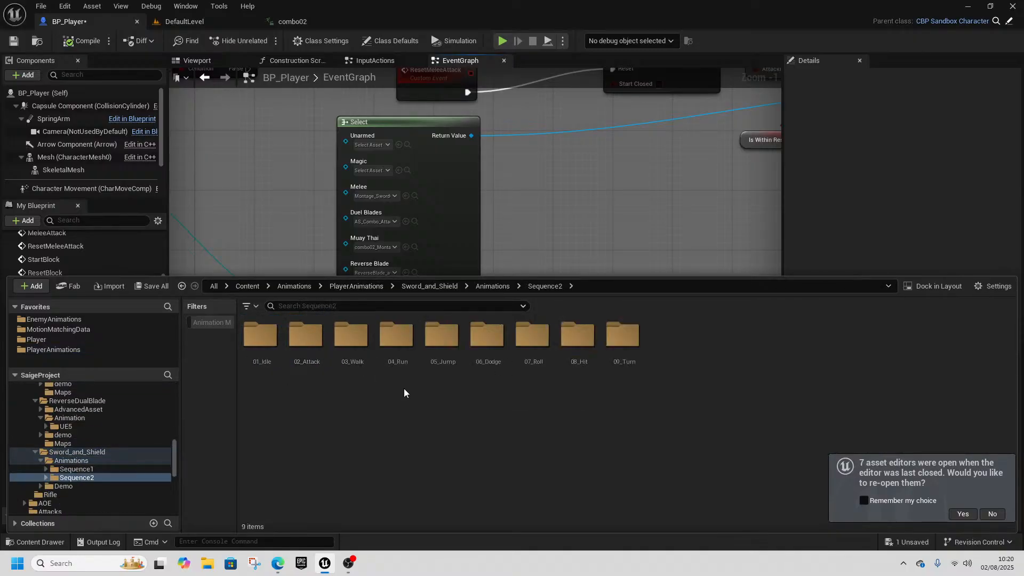
double_click(305, 369)
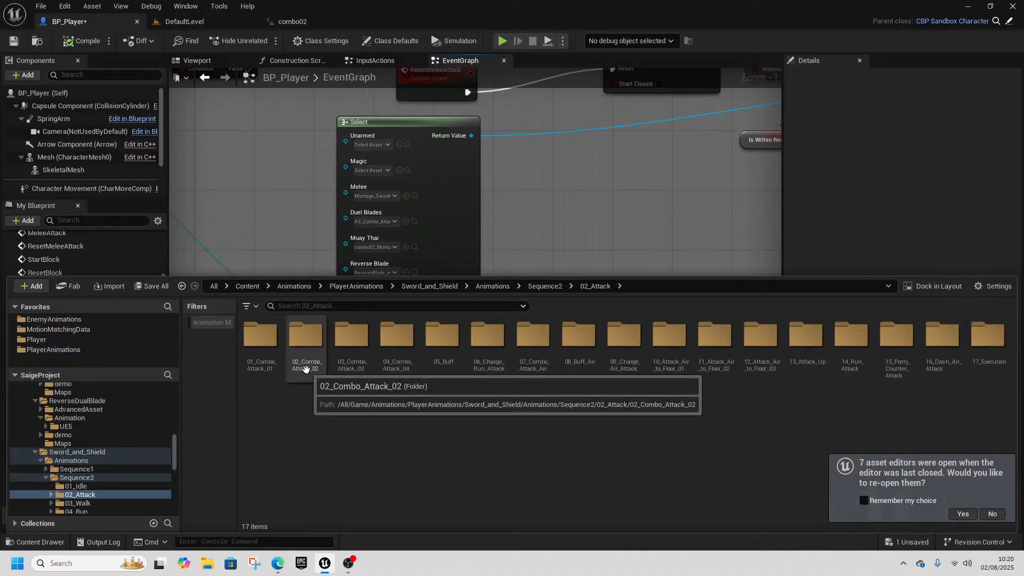
double_click(274, 355)
double_click(450, 374)
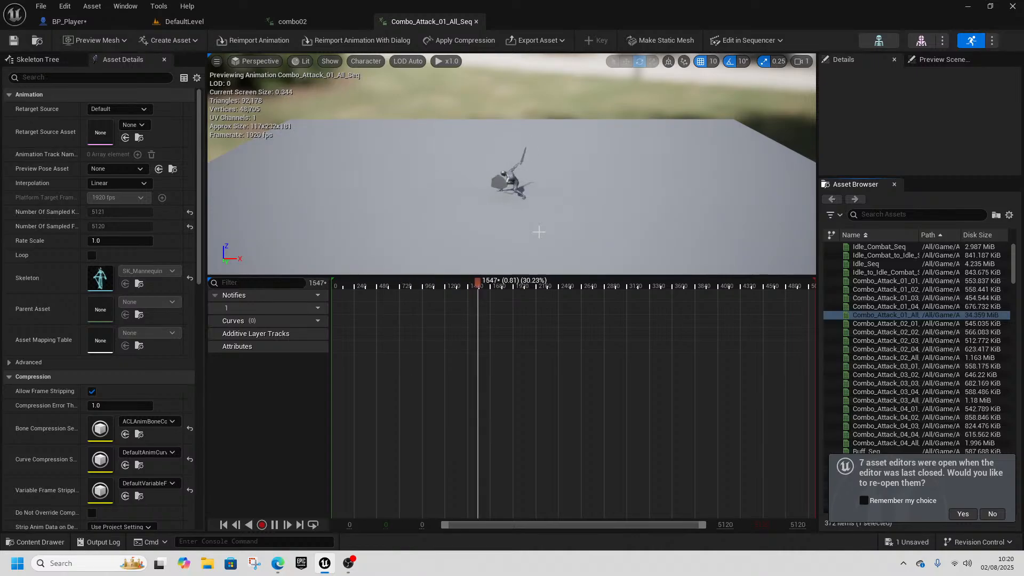
- Open Combo_Attack_02_All_Seq from the 02_Combo_Attack_02 folder to preview its full attack combo
left_click(35, 541)
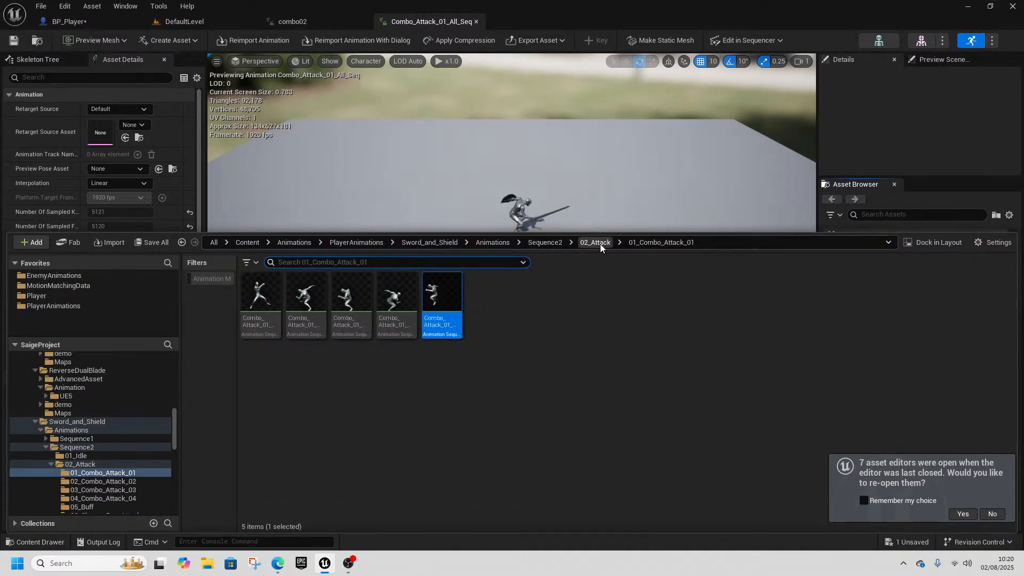
left_click(600, 244)
double_click(305, 299)
left_click(458, 319)
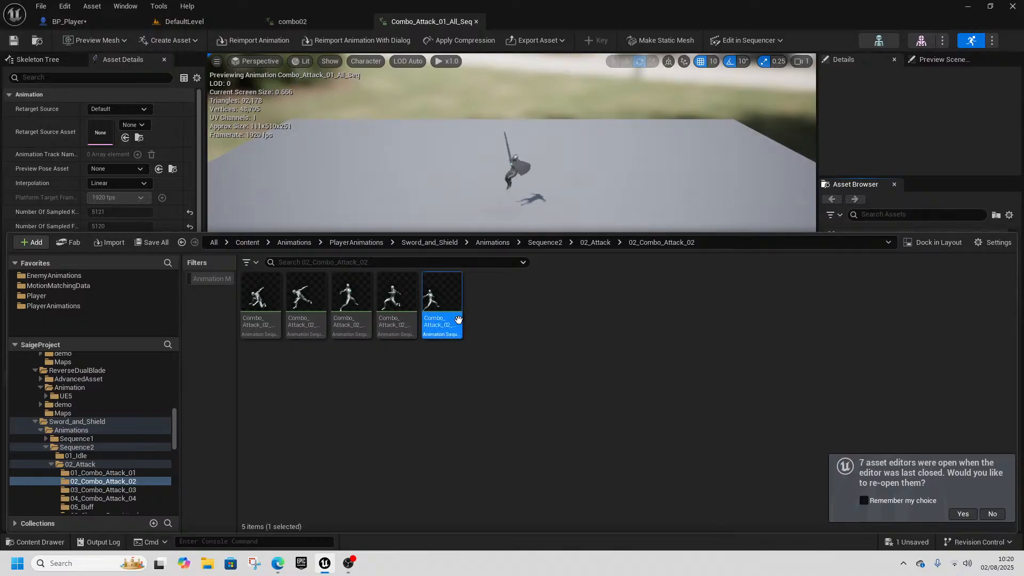
double_click(458, 319)
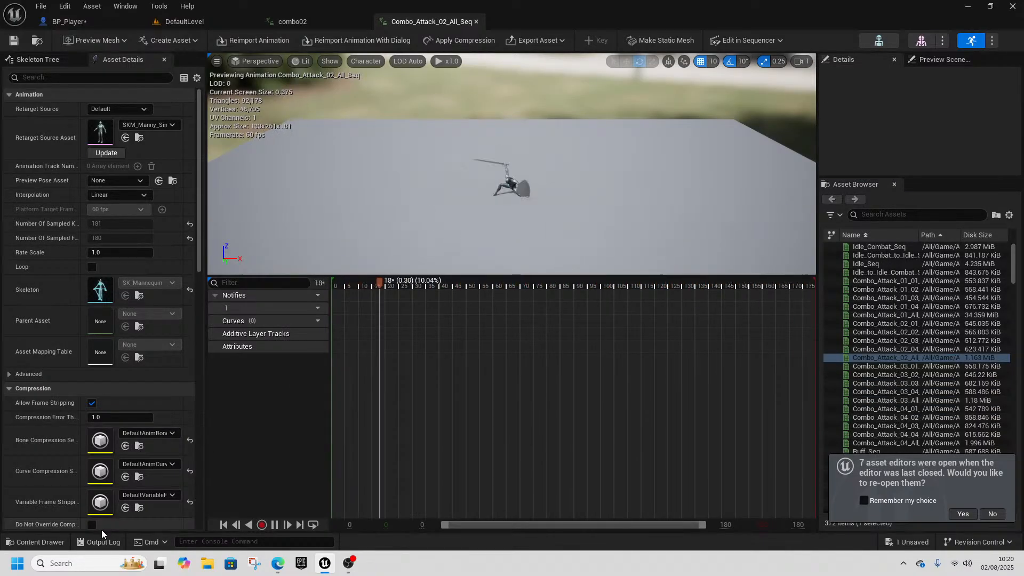
- Create an AnimMontage from Combo_Attack_02_All_Seq, rename it SwordAndSheildCombo1 and save it
left_click(37, 542)
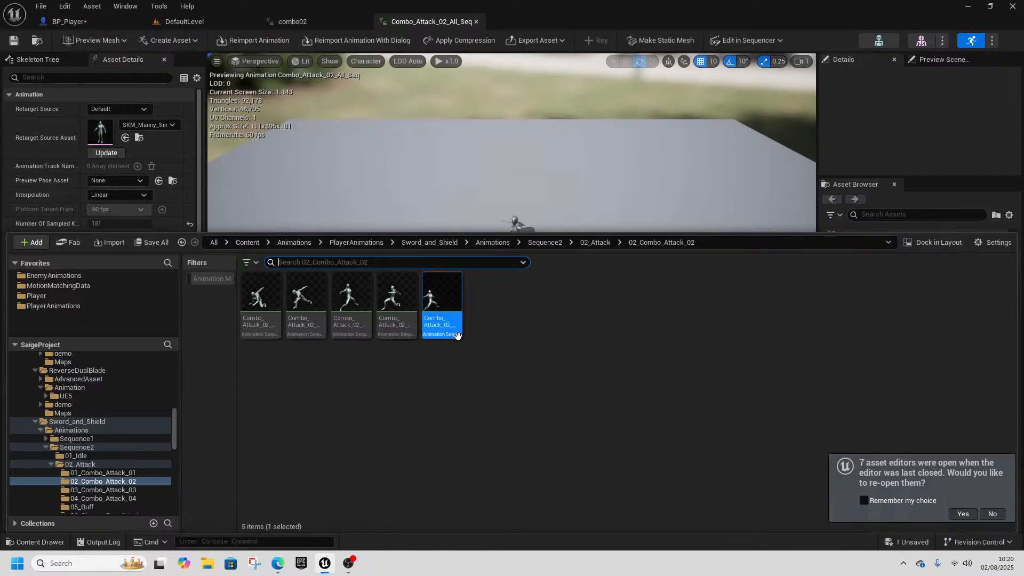
right_click(457, 335)
mouse_move(541, 218)
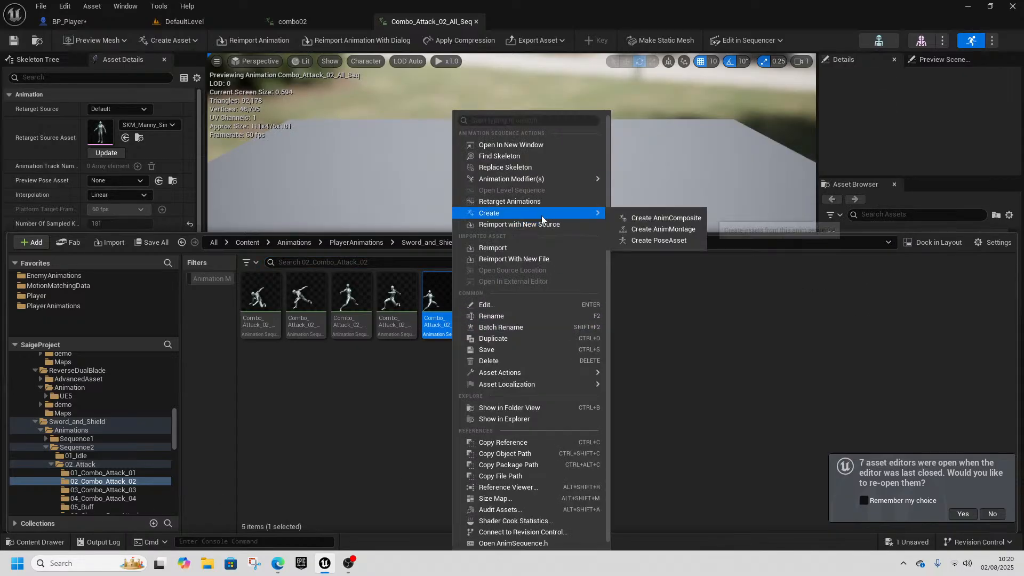
left_click(646, 228)
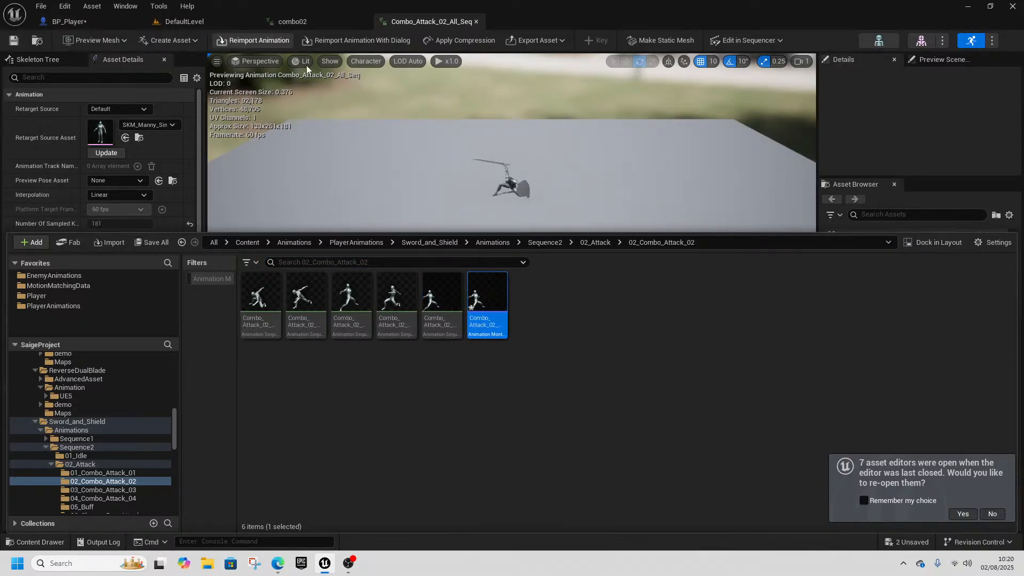
right_click(490, 331)
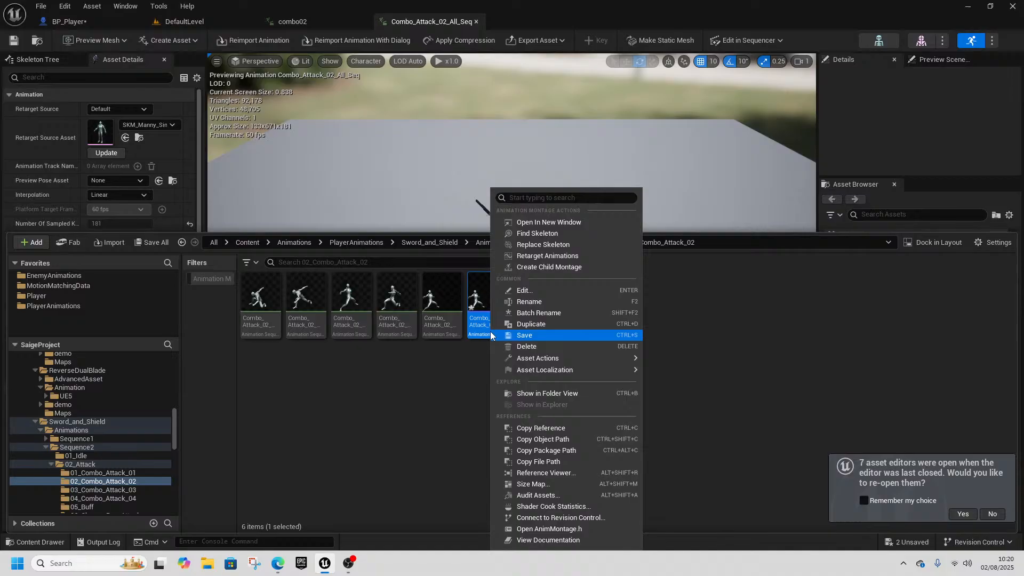
left_click(537, 303)
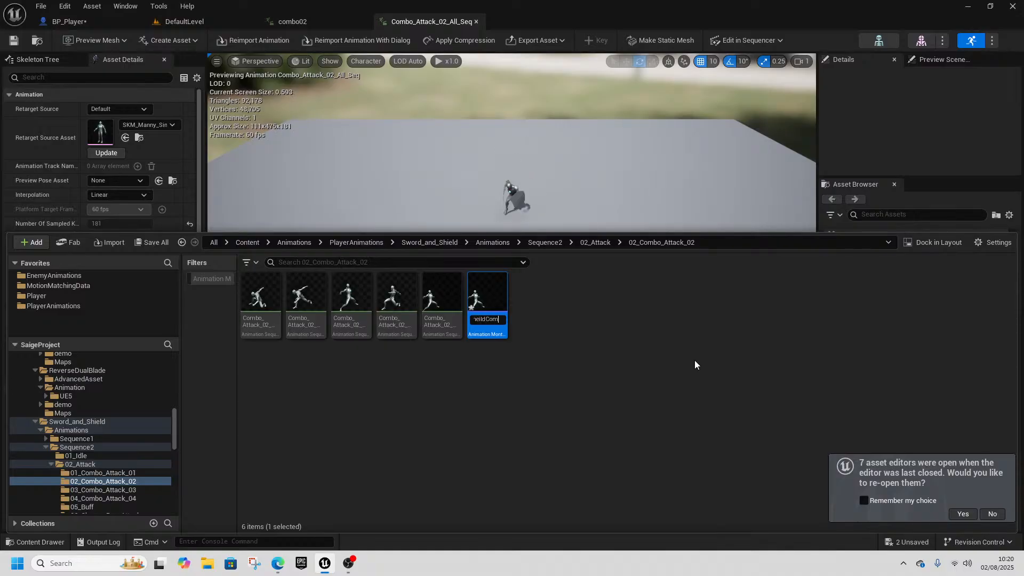
key("Return")
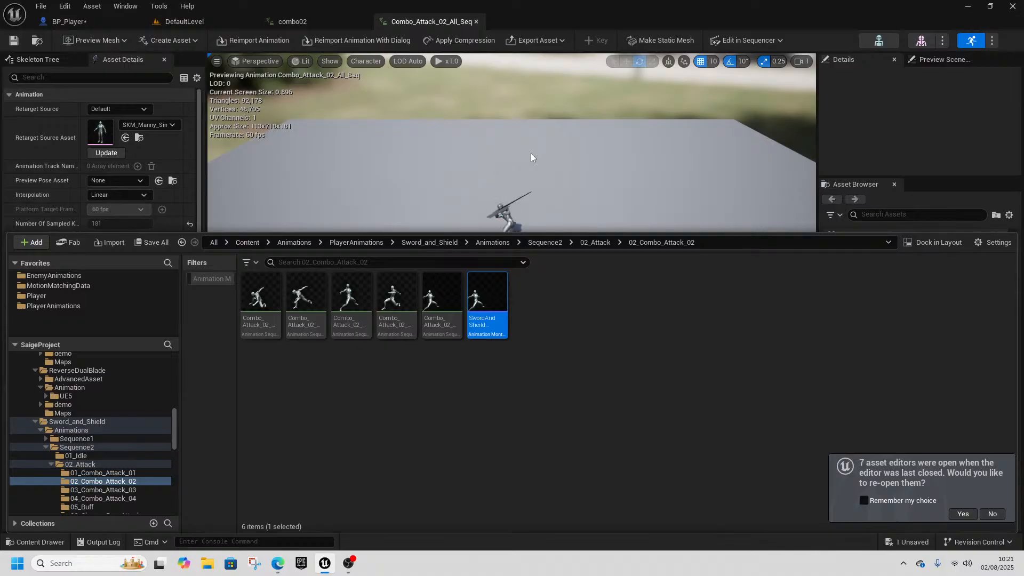
- Assign SwordAndSheildCombo1 to the Sword and Shield option of BP_Player's Select node and check the key 6 stance event
left_click(101, 20)
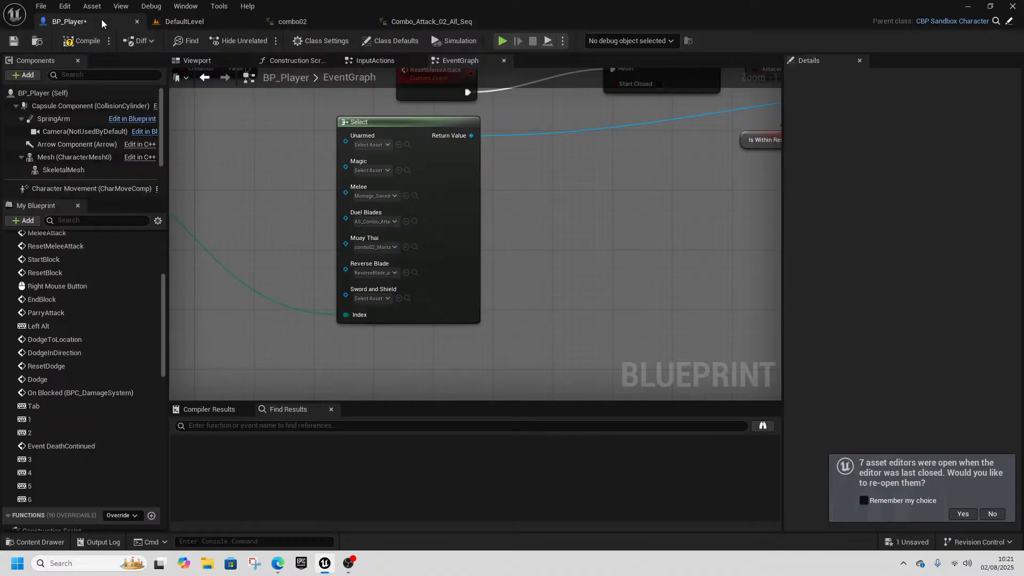
left_click(399, 298)
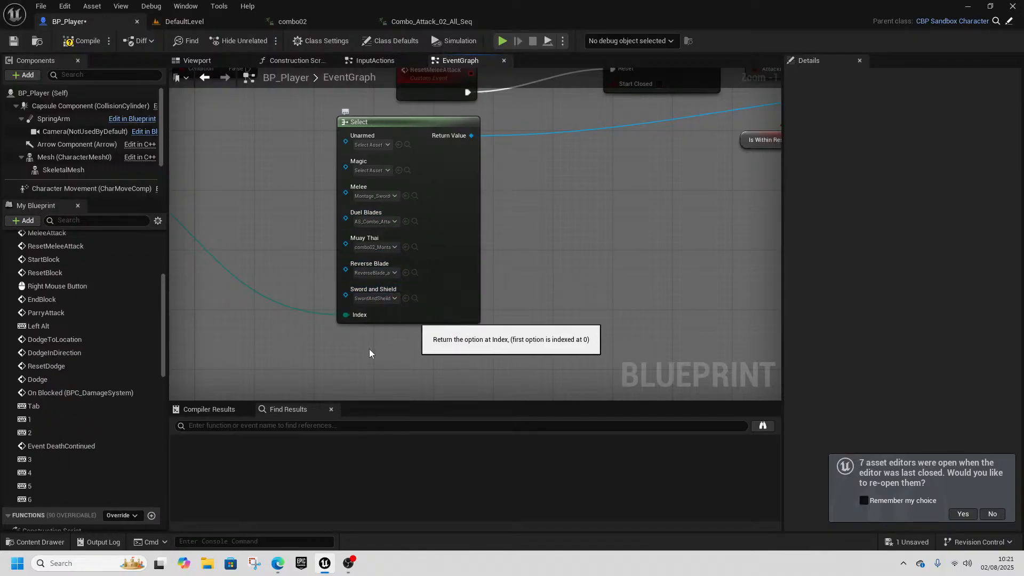
double_click(30, 500)
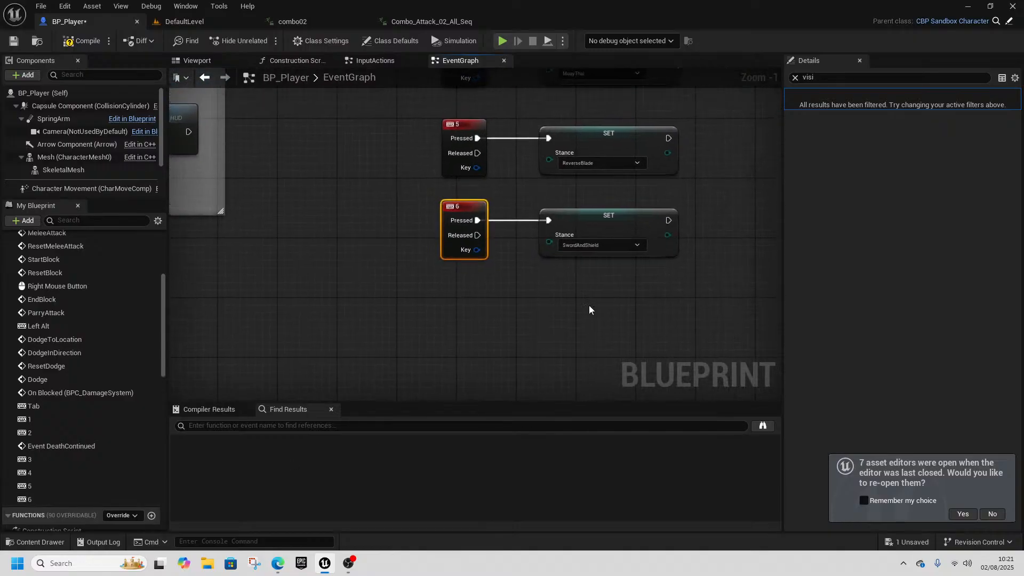
- Close the combo02 and Combo_Attack_02_All_Seq editors and open the SwordAndSheildCombo1 montage
left_click(314, 22)
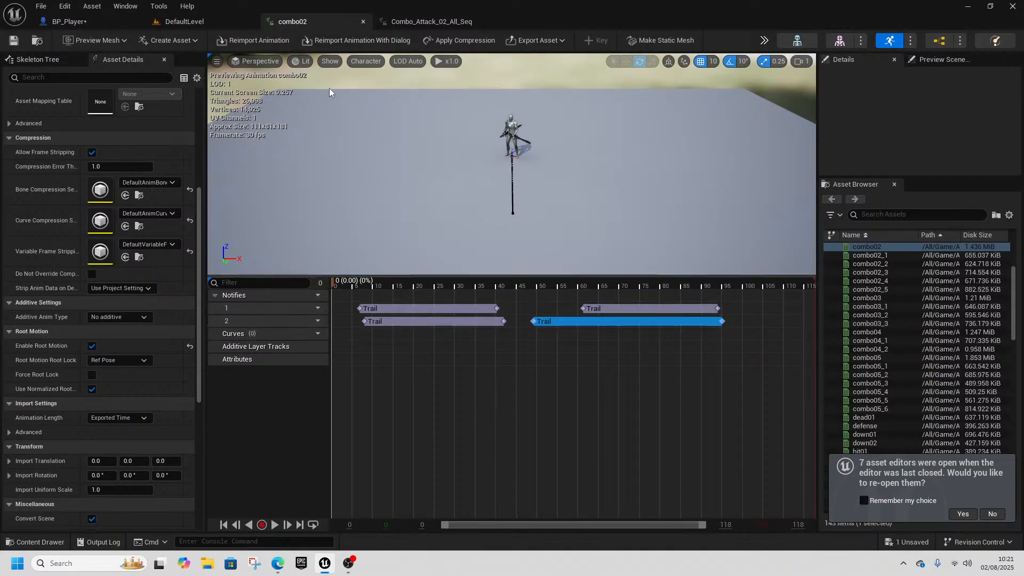
left_click(363, 21)
left_click(408, 23)
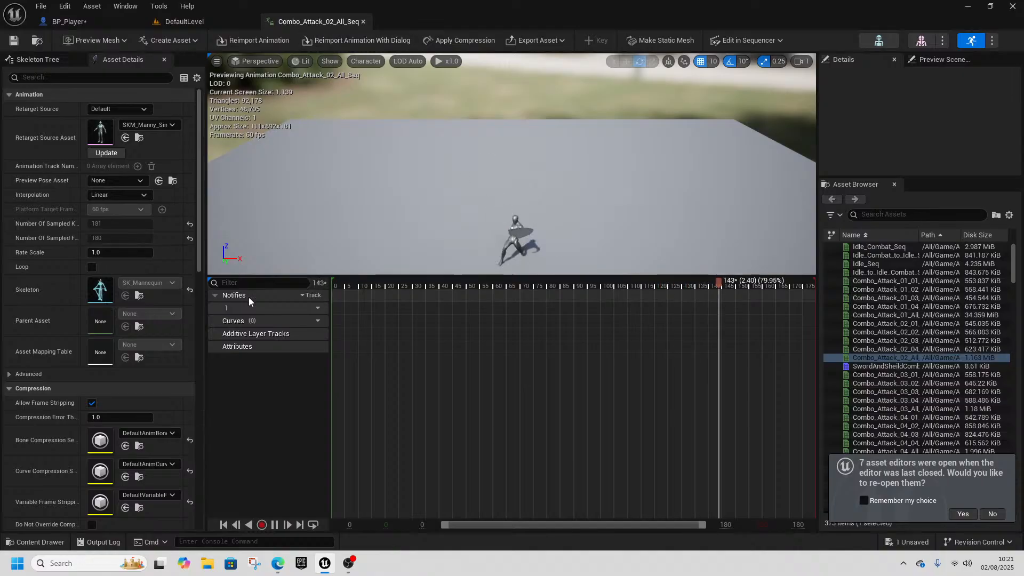
left_click(363, 21)
key("ctrl+space")
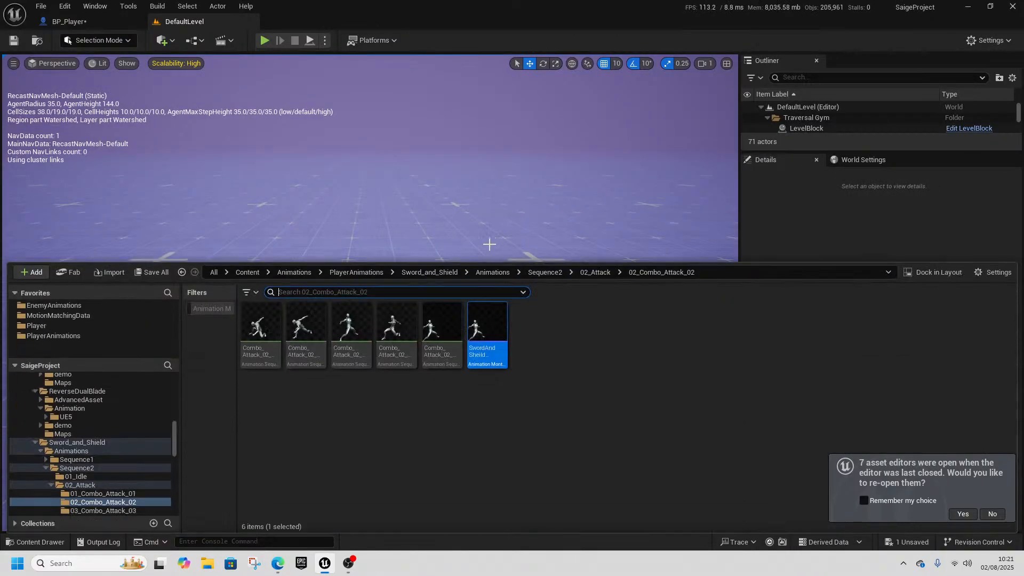
double_click(487, 354)
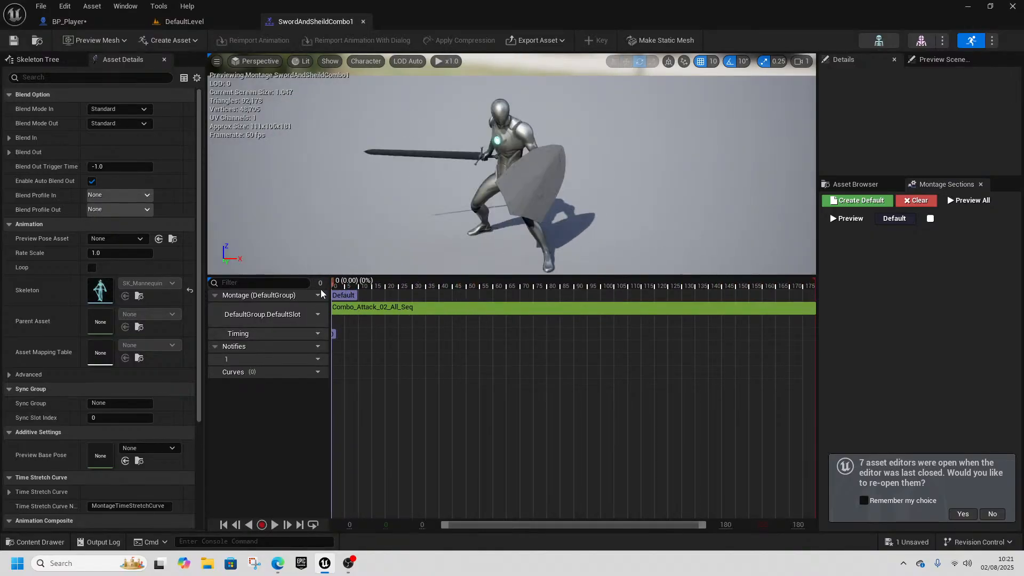
- Paste the copied attack notifies into SwordAndSheildCombo1, starting ResumeComboWindow and sword-swing near frame 10 and Slash near frame 13 for the first strike
left_click(362, 304)
left_click(365, 305)
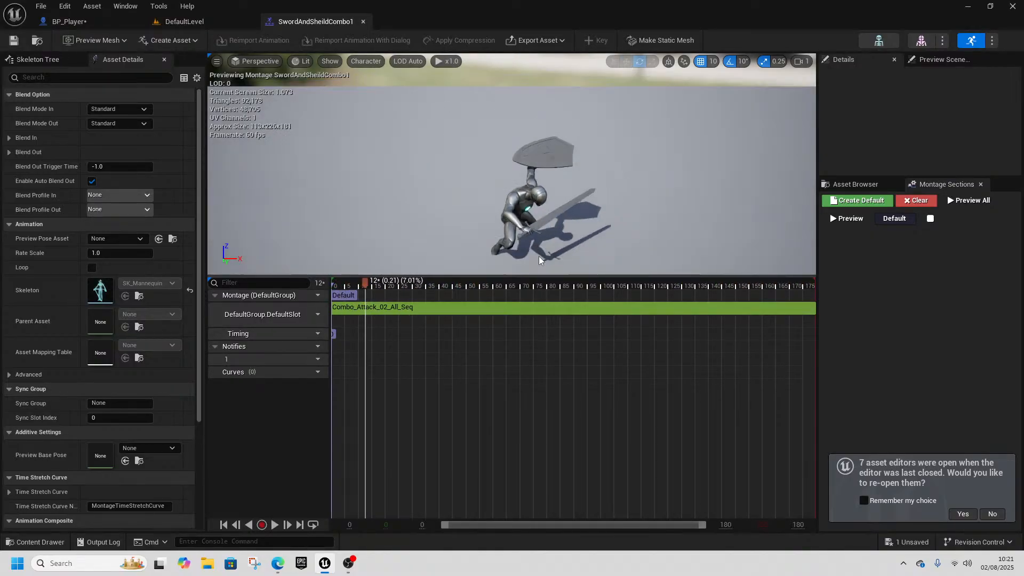
key("ctrl+v")
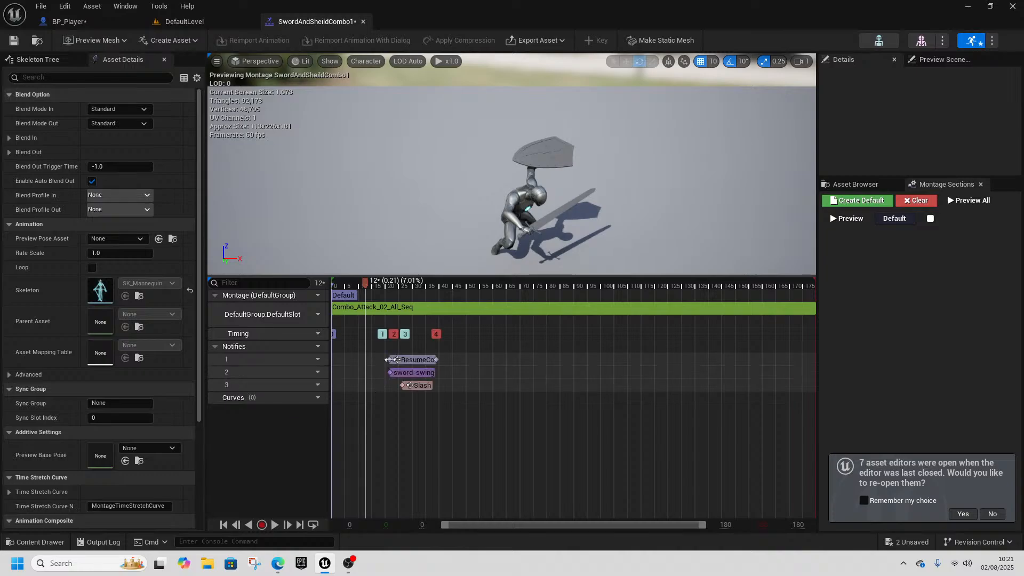
mouse_move(365, 284)
left_mouse_down()
mouse_move(354, 284)
mouse_move(380, 290)
mouse_move(356, 293)
left_mouse_up()
left_click_drag(412, 360, 397, 389)
left_click(409, 285)
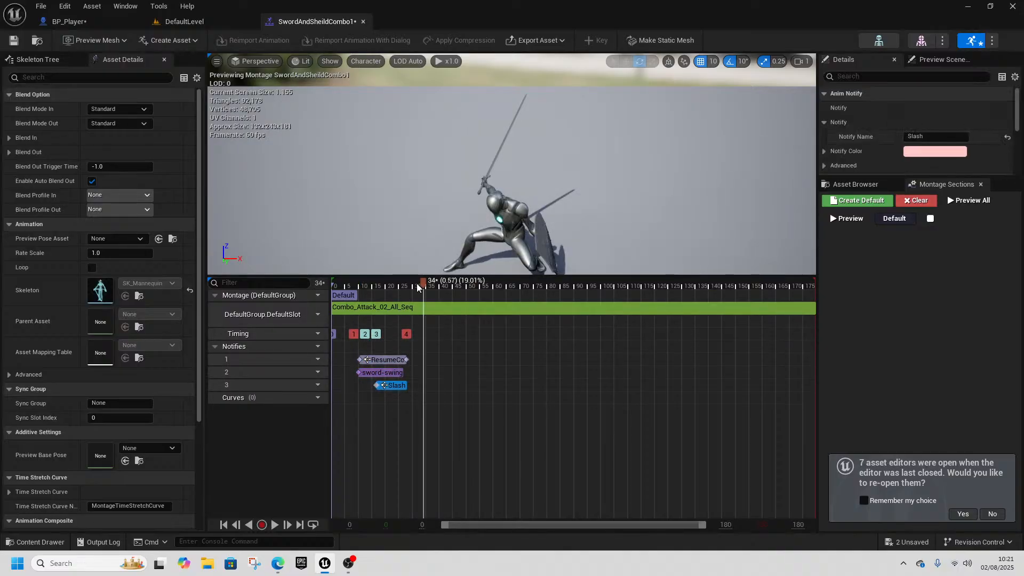
mouse_move(369, 285)
left_mouse_down()
mouse_move(405, 295)
mouse_move(370, 300)
mouse_move(368, 288)
left_mouse_up()
left_click_drag(396, 379, 383, 386)
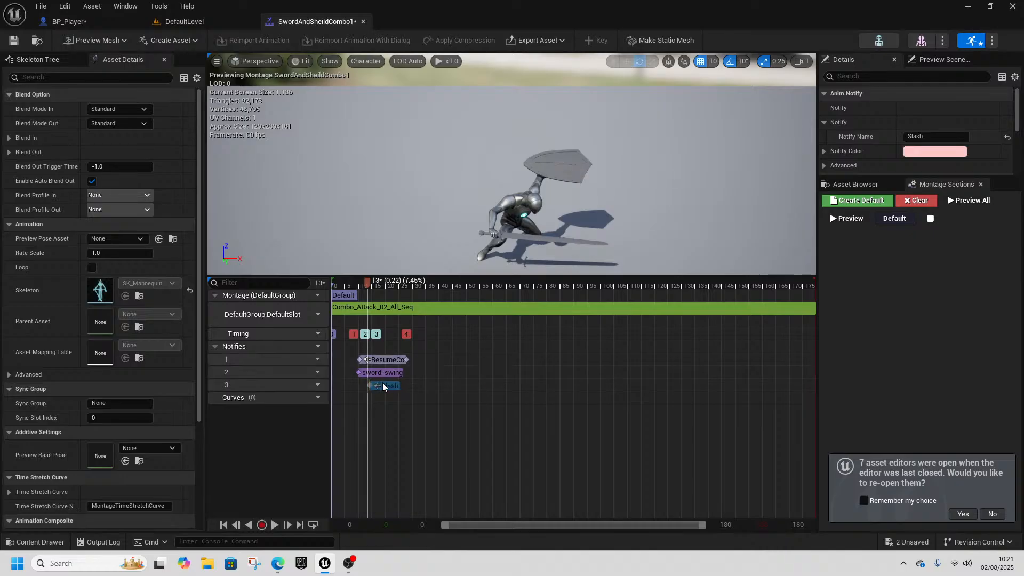
- Paste a second set of attack notifies, starting ResumeComboWindow and sword-swing near frame 30 and Slash near frame 40
left_click_drag(374, 287, 426, 289)
left_click(431, 357)
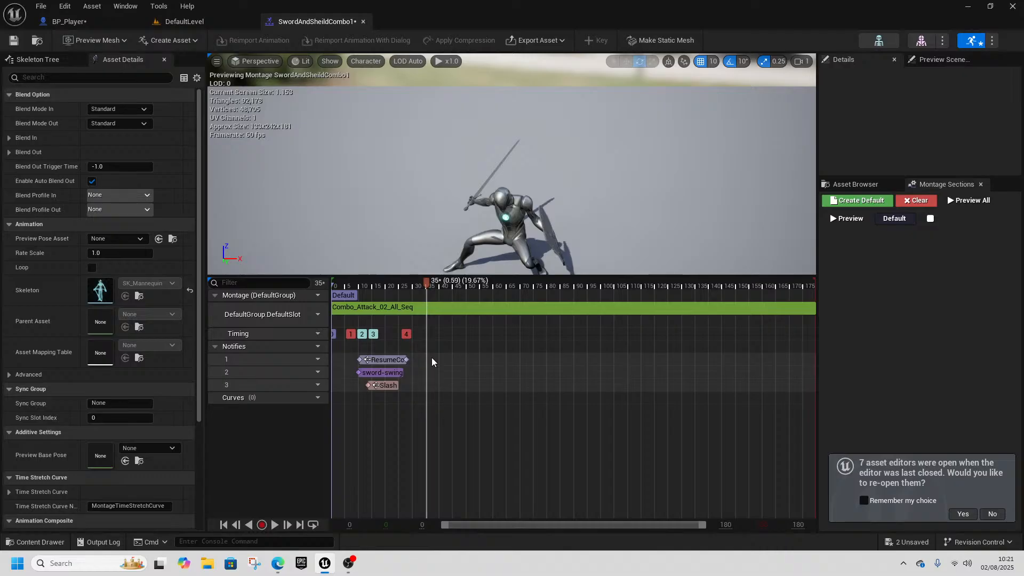
key("ctrl+v")
mouse_move(438, 362)
left_mouse_down()
mouse_move(395, 360)
mouse_move(418, 359)
left_mouse_up()
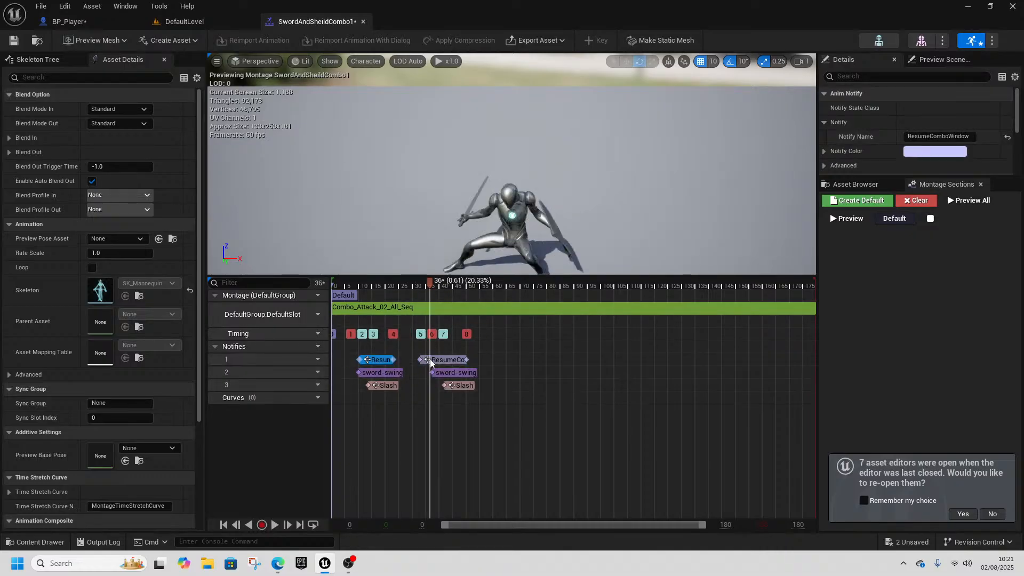
left_click(426, 284)
left_click_drag(426, 284, 456, 300)
left_click_drag(454, 386, 434, 370)
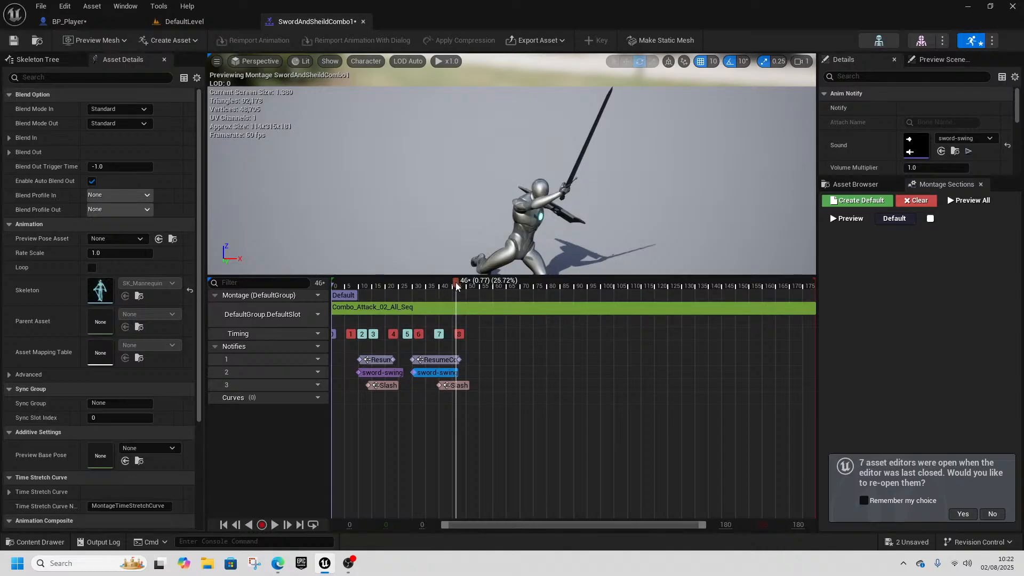
- Paste a third set of attack notifies near frame 57, aligning sword-swing with the start of its ResumeComboWindow
left_click_drag(455, 282, 487, 308)
key("ctrl+v")
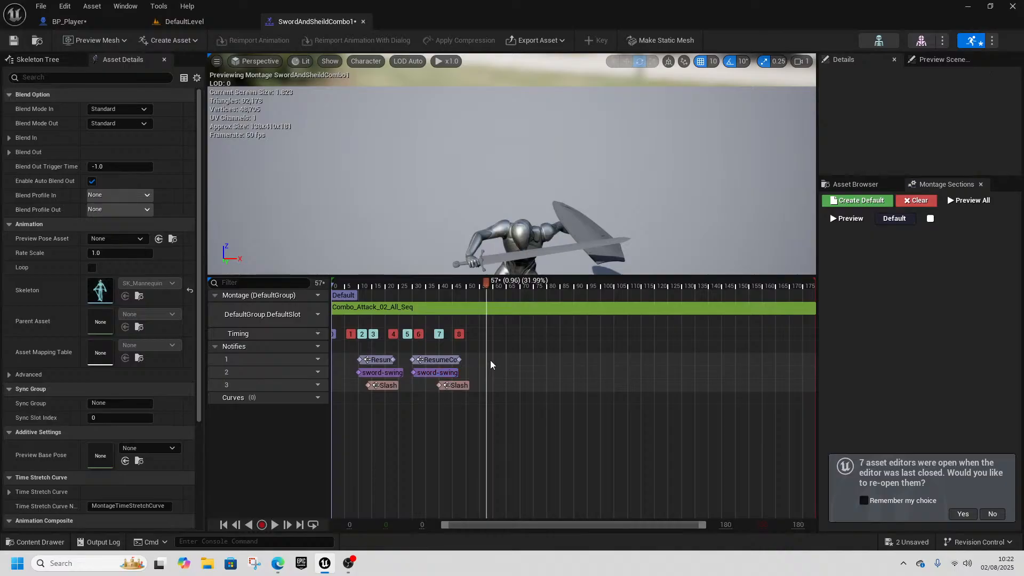
left_click_drag(511, 359, 503, 375)
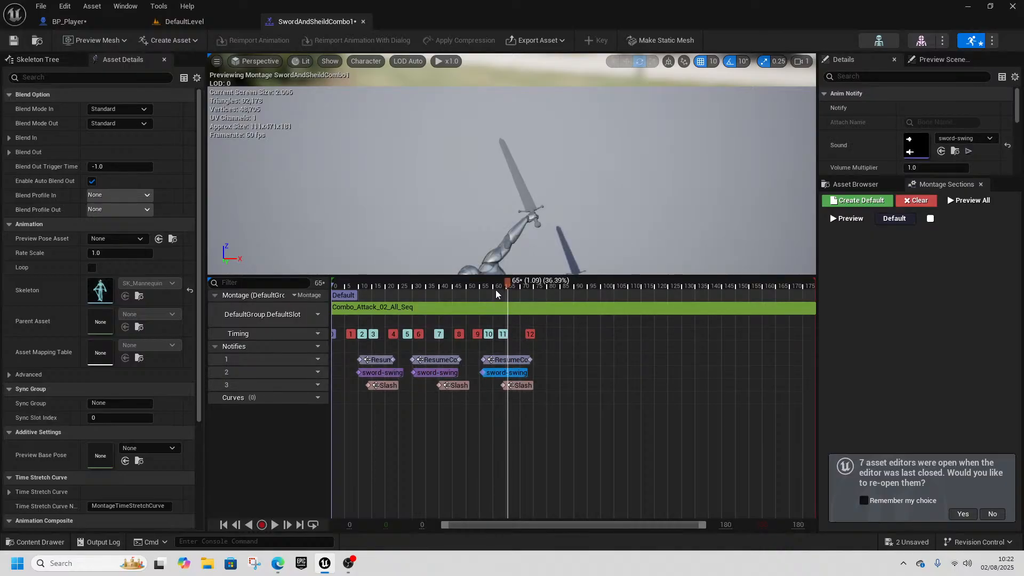
- Move the third strike's Slash notify to about frame 57
left_click_drag(506, 291, 488, 291)
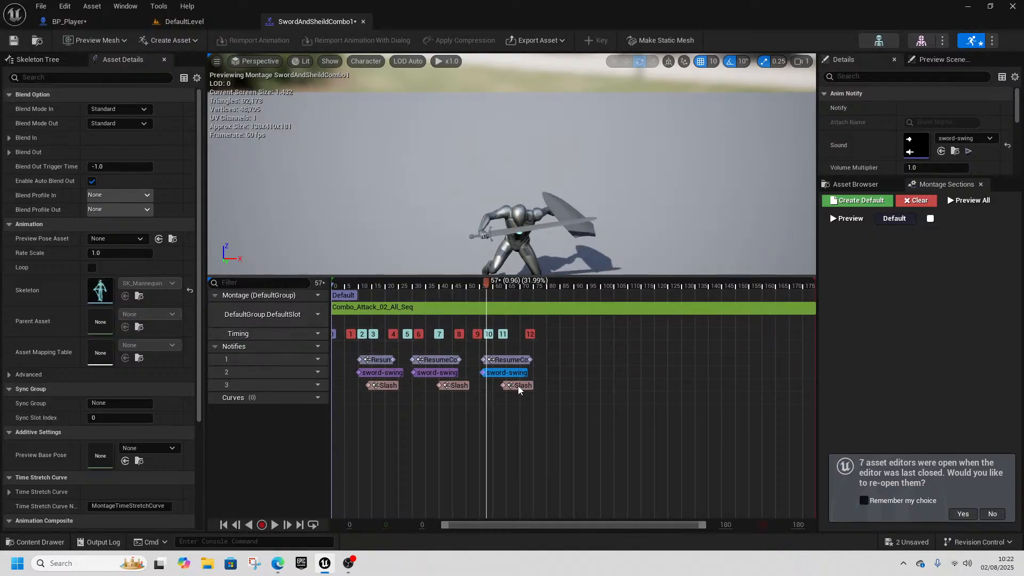
left_click_drag(518, 389, 502, 389)
left_click(527, 292)
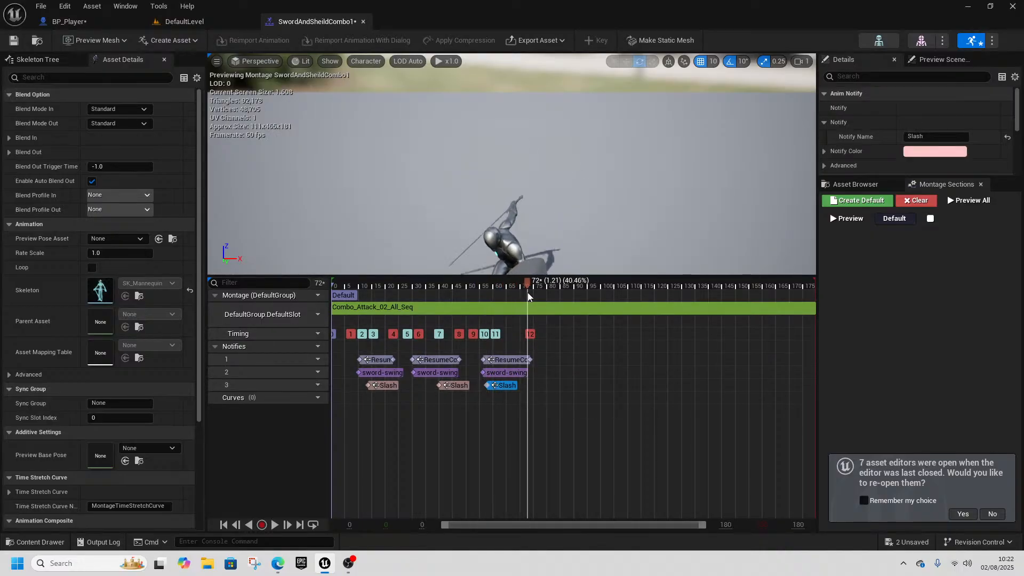
- Paste a fourth set of attack notifies, starting ResumeComboWindow and sword-swing near frame 83 and Slash near frame 87
left_click_drag(528, 292, 549, 290)
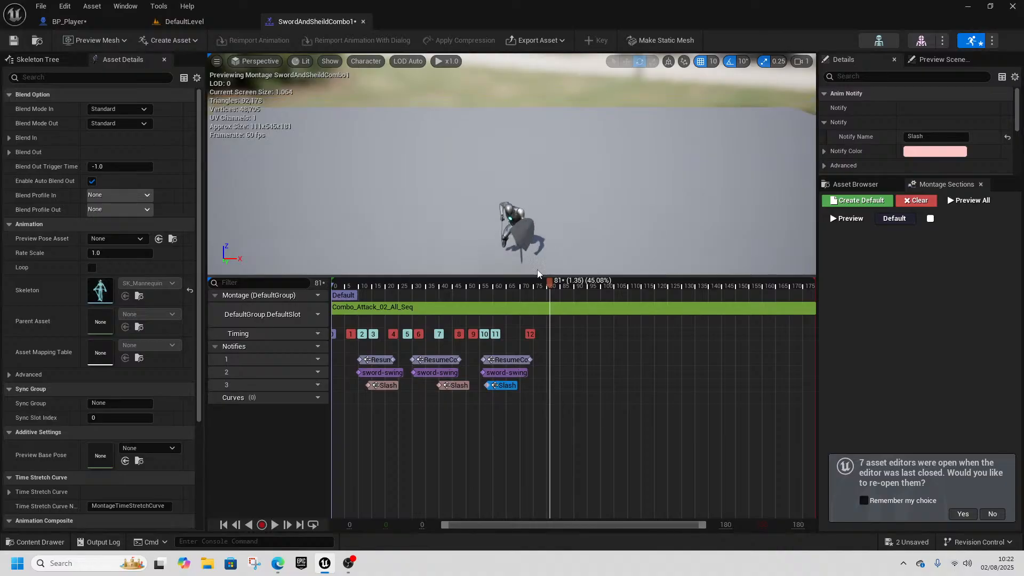
left_click(561, 291)
left_click_drag(573, 298, 571, 299)
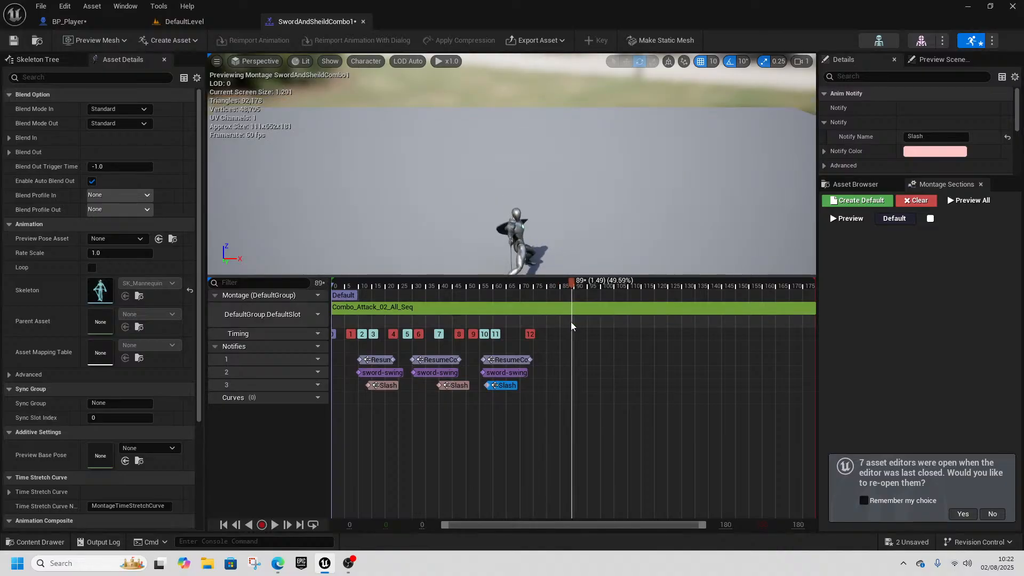
left_click(577, 362)
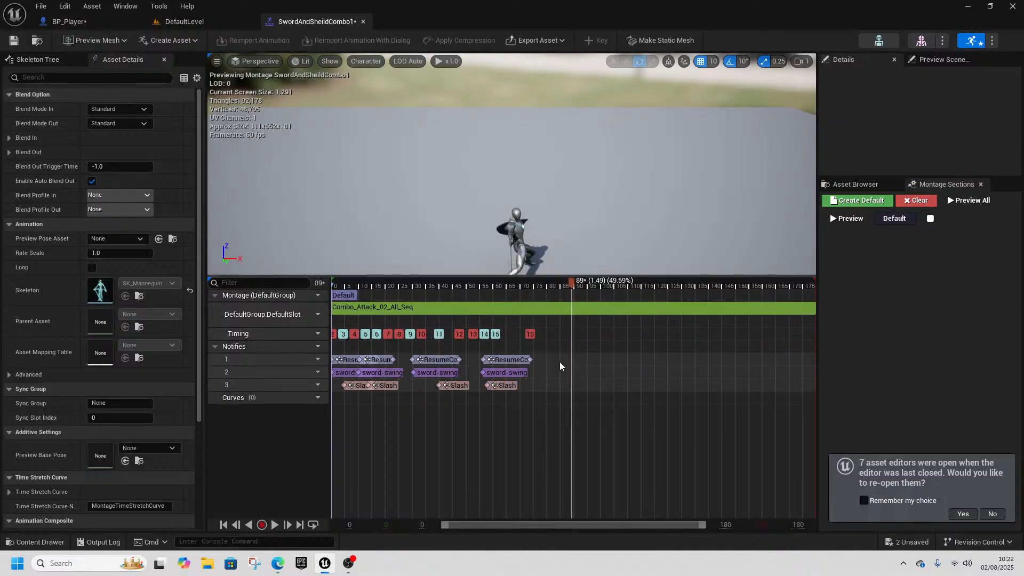
left_click_drag(390, 360, 591, 370)
- Paste a fifth set of attack notifies near frame 125 and arrange ResumeComboWindow, sword-swing and Slash on notify tracks 1, 2 and 3
left_click_drag(580, 292, 671, 298)
left_click(676, 358)
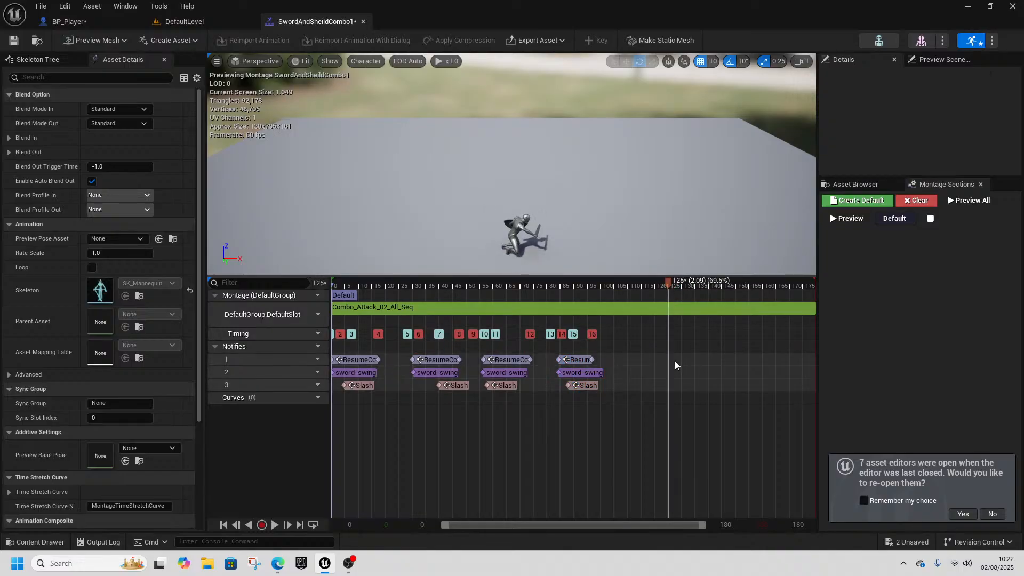
left_click(366, 360)
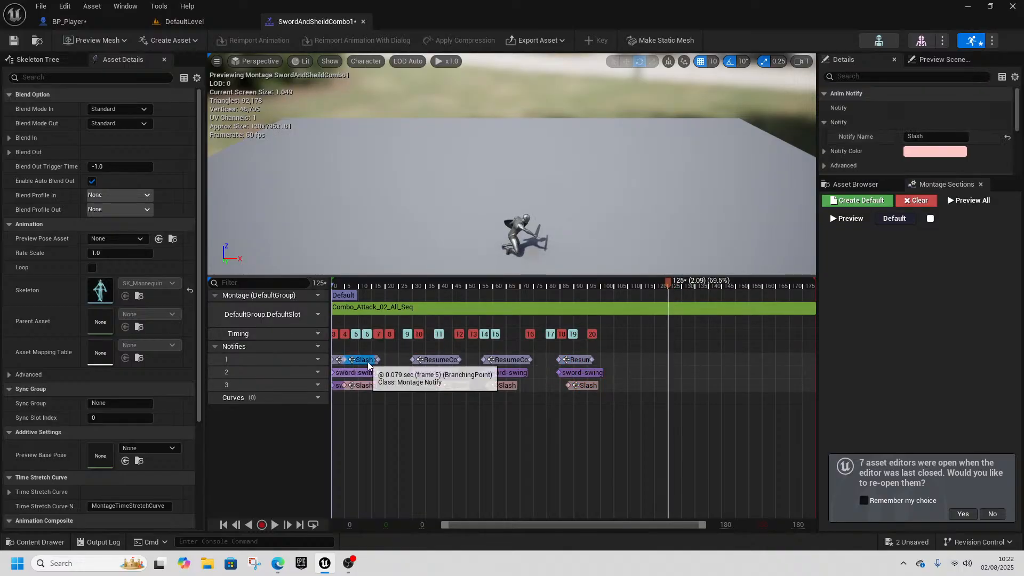
left_click(359, 372, "ctrl")
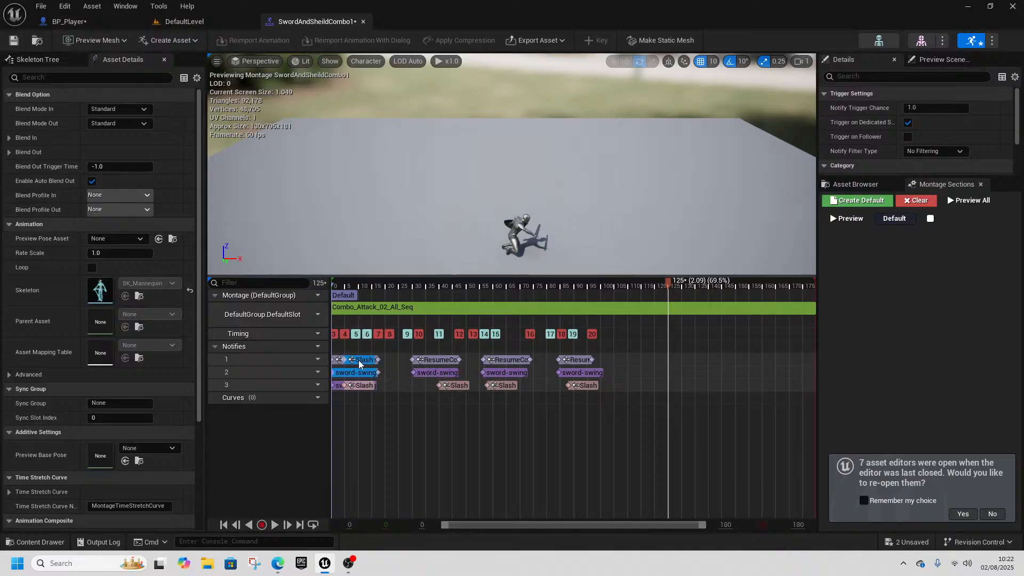
left_click_drag(360, 364, 430, 364)
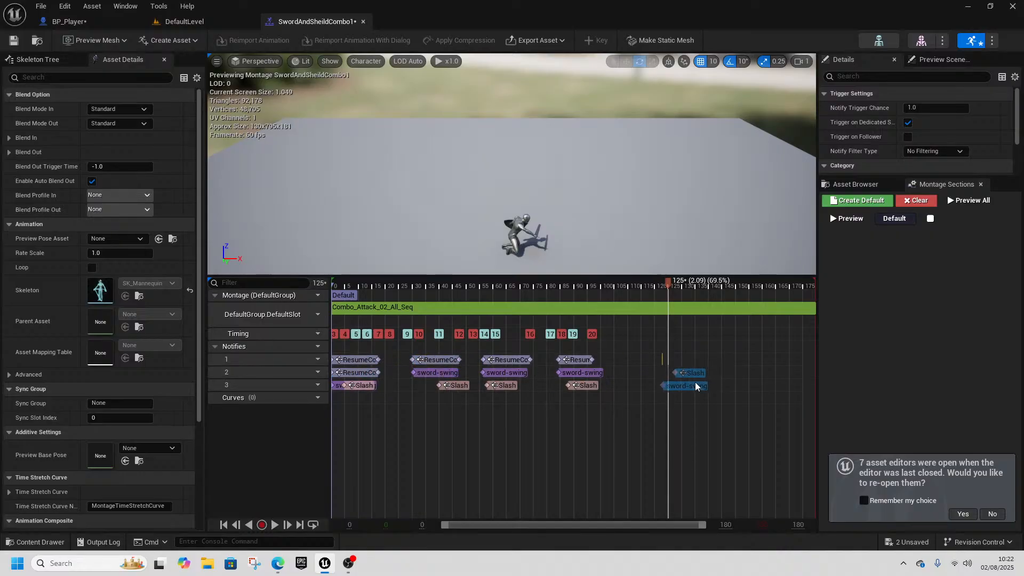
left_click_drag(696, 382, 688, 382)
left_click_drag(371, 361, 708, 346)
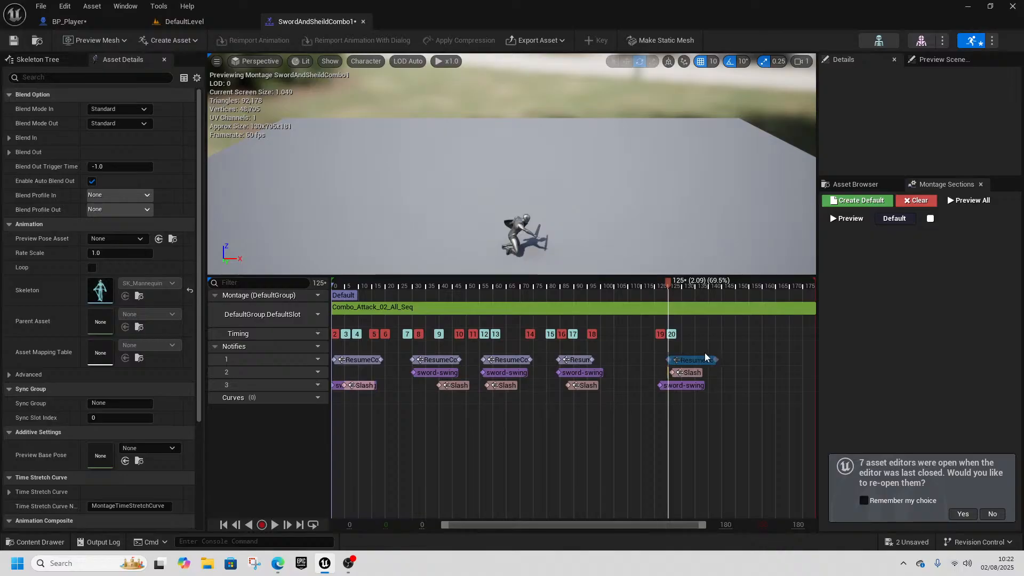
left_click_drag(364, 385, 363, 372)
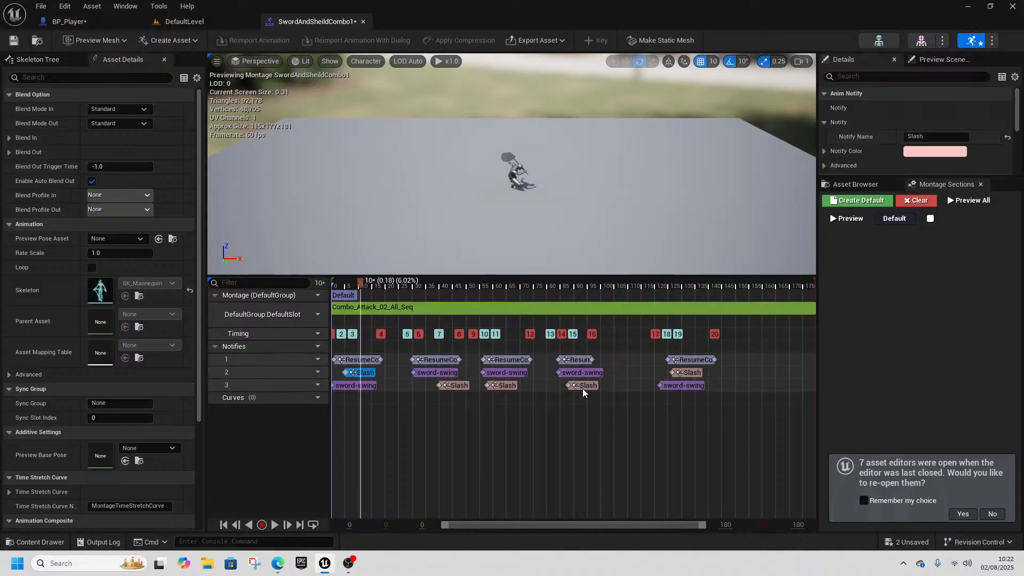
mouse_move(684, 375)
left_mouse_down()
mouse_move(681, 402)
mouse_move(685, 374)
mouse_move(695, 374)
mouse_move(684, 386)
left_mouse_up()
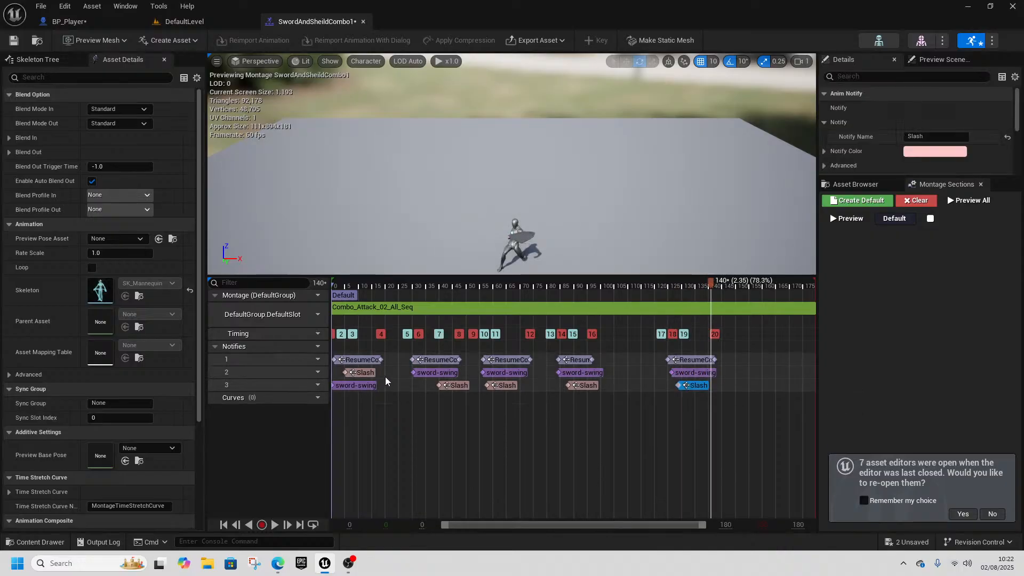
- Put the first strike's sword-swing on track 2 near frame 2 and its Slash on track 3 near frame 12
mouse_move(360, 375)
left_mouse_down()
mouse_move(388, 387)
mouse_move(355, 374)
mouse_move(382, 386)
mouse_move(354, 387)
mouse_move(357, 376)
left_mouse_up()
left_click(357, 385)
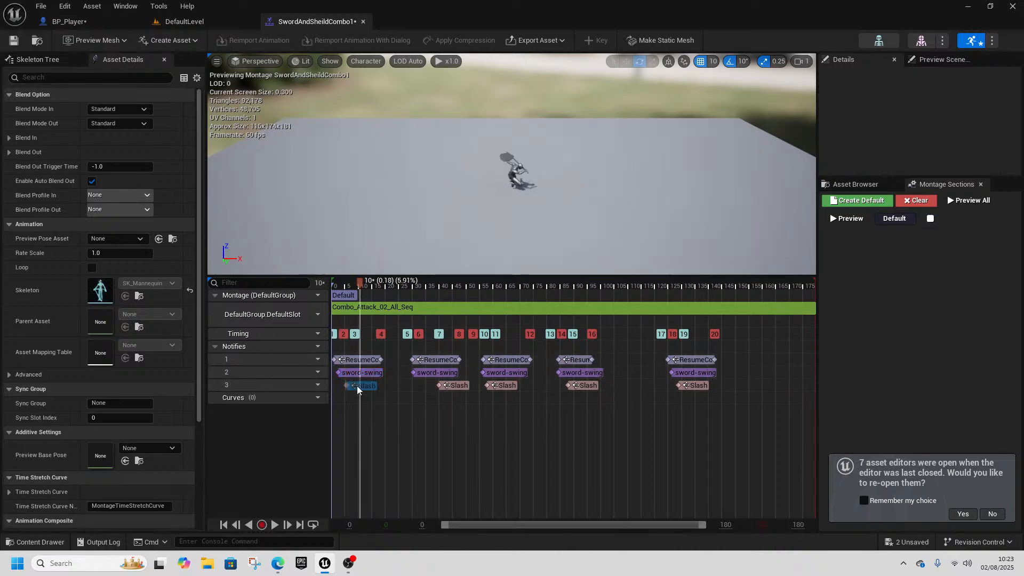
left_click(366, 290)
mouse_move(365, 291)
left_mouse_down()
mouse_move(335, 290)
mouse_move(364, 299)
left_mouse_up()
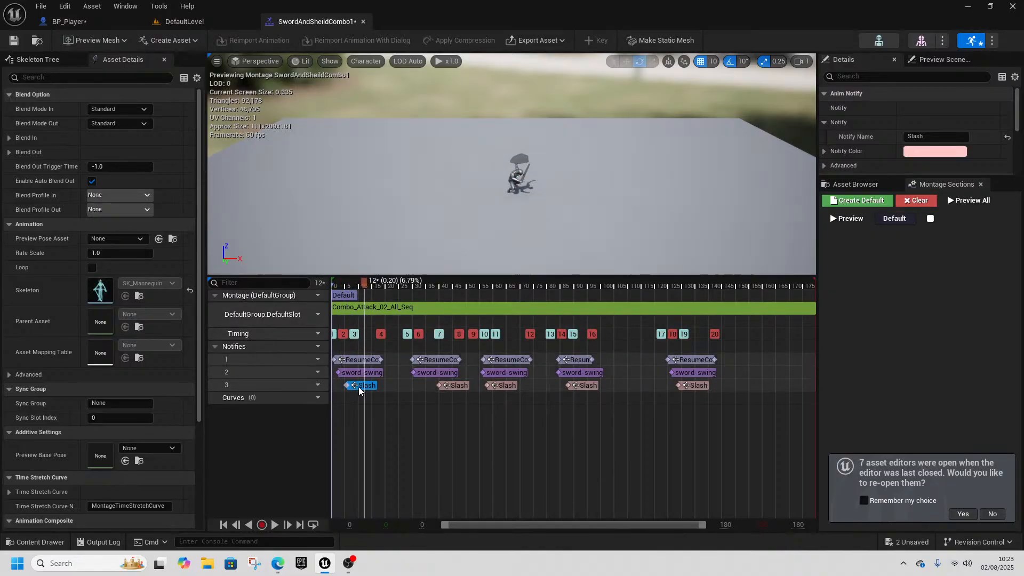
left_click_drag(359, 388, 364, 360)
- Start ResumeComboWindow and sword-swing earlier, near frame 52 for the third strike and near frame 80 for the fourth strike
left_click_drag(359, 283, 472, 318)
left_click_drag(458, 360, 490, 375)
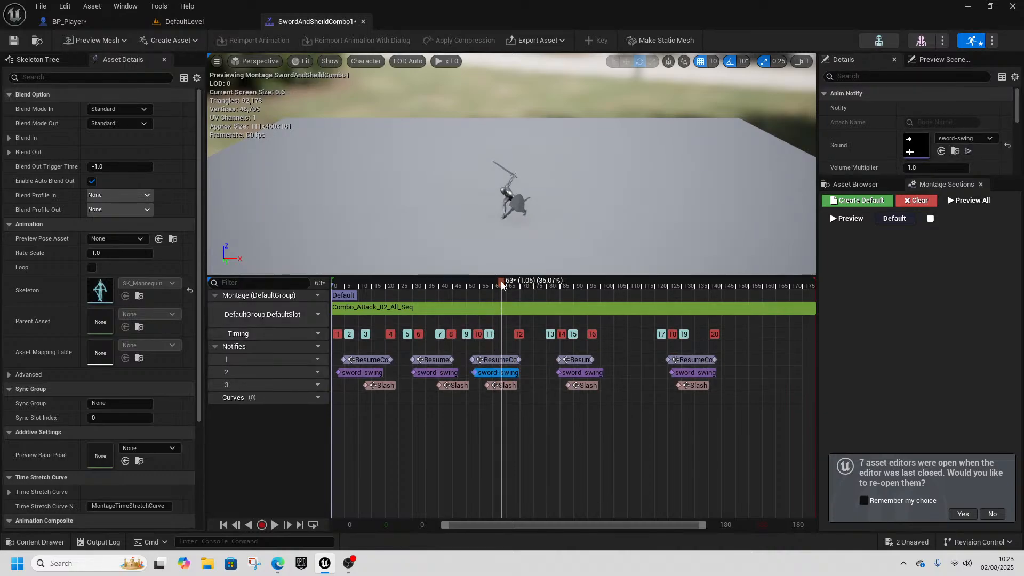
left_click_drag(472, 289, 546, 309)
left_click_drag(567, 361, 575, 373)
- Shift the fifth strike's notifies earlier, with sword-swing near frame 116, ResumeComboWindow near 118 and Slash near 124, and save the montage
left_click_drag(555, 286, 668, 304)
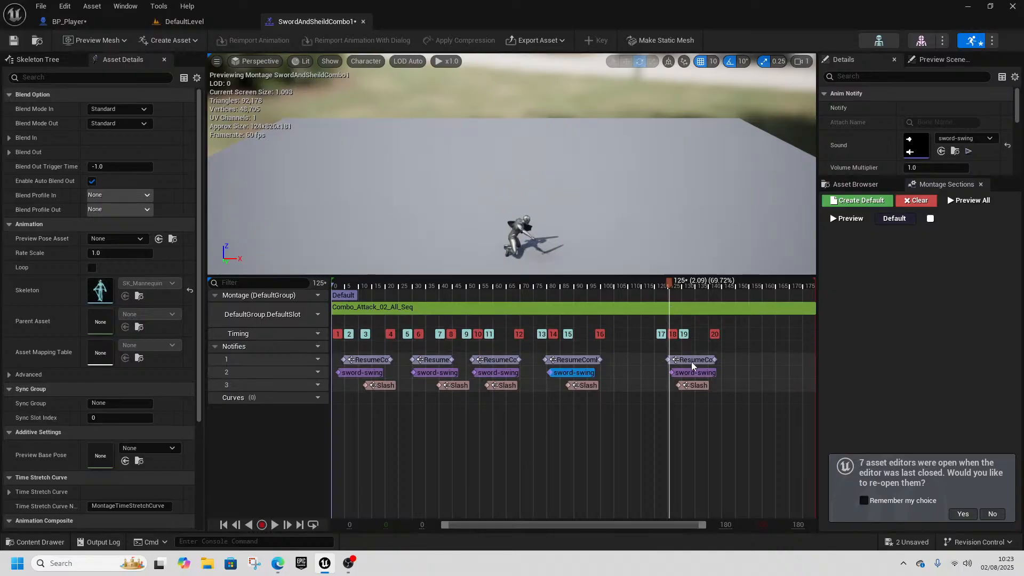
left_click_drag(691, 360, 655, 376)
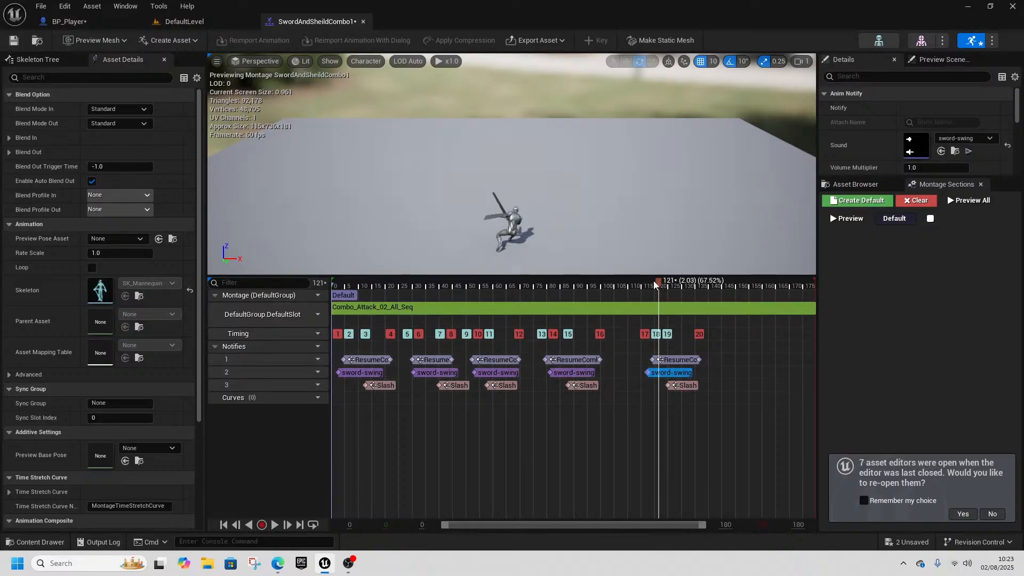
left_click_drag(658, 290, 708, 297)
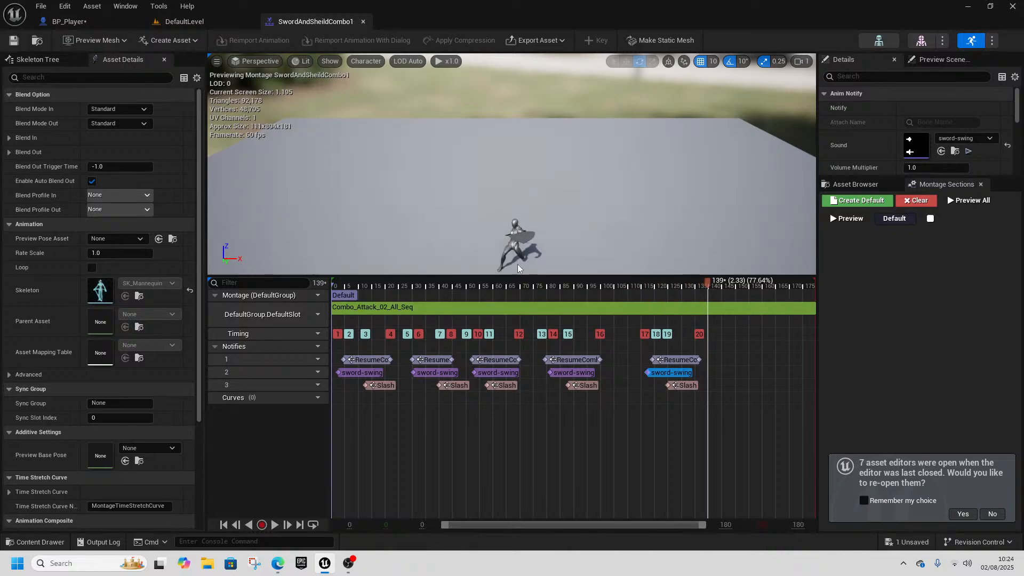
- Open the Combo_Attack_02_All_Seq animation, enable root motion, and save it
double_click(430, 308)
scroll(107, 320, "down", 5)
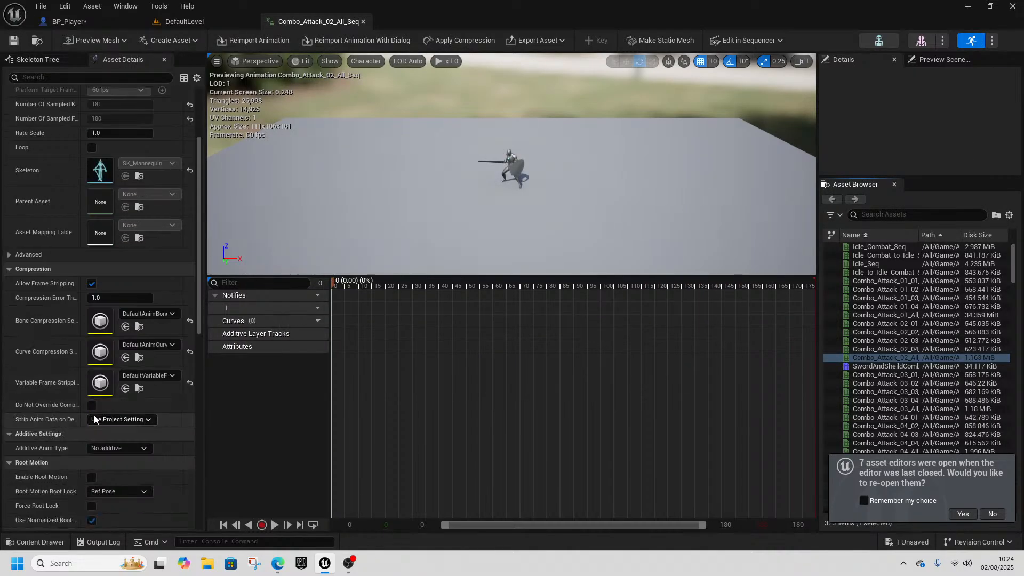
left_click(91, 374)
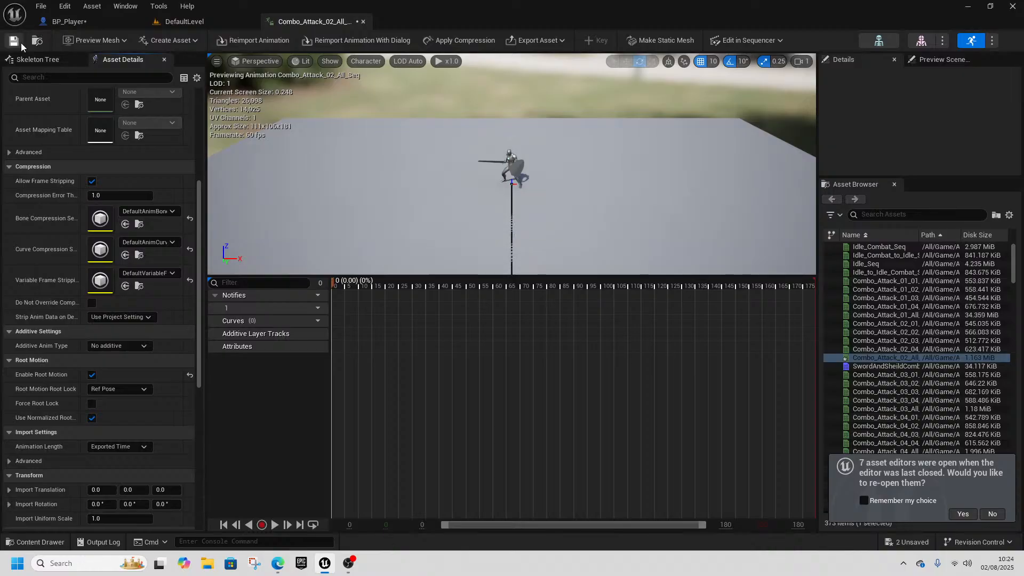
- Check the montage assigned to Sword and Shield on the melee attack's Select node in the BP_Player event graph
left_click(74, 23)
scroll(265, 293, "down", 3)
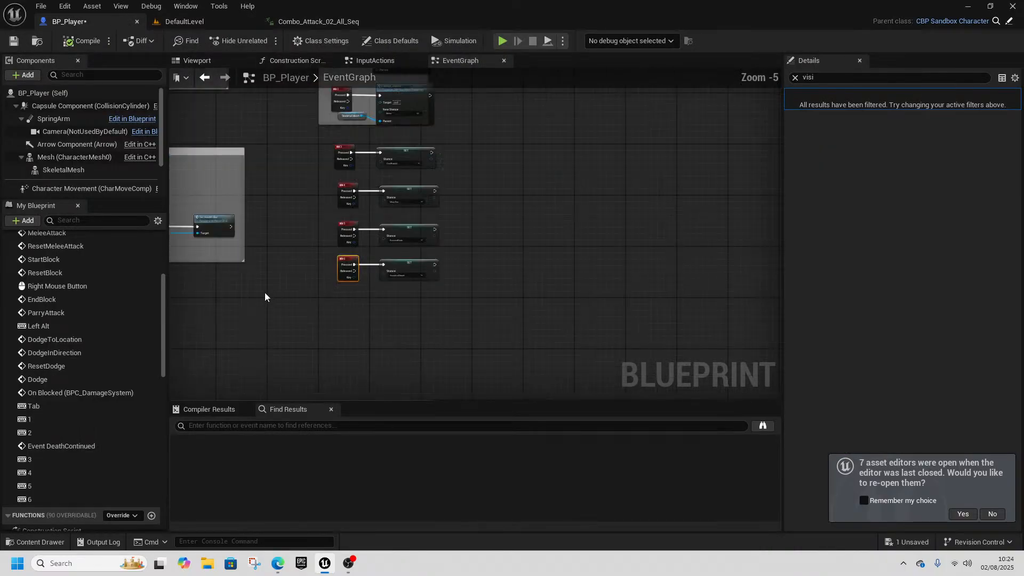
mouse_move(265, 293)
right_mouse_down()
mouse_move(365, 161)
mouse_move(425, 306)
mouse_move(360, 234)
right_mouse_up()
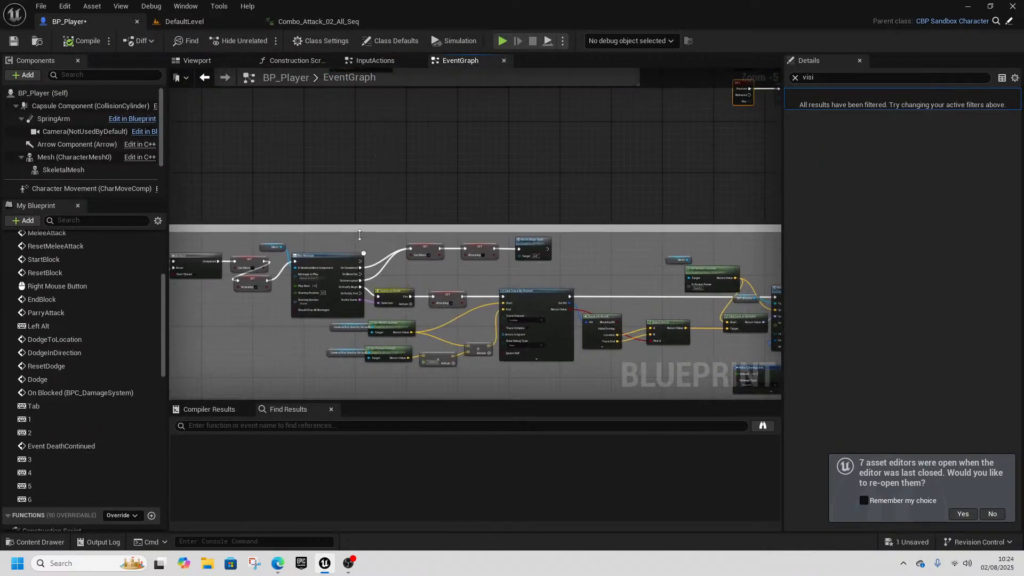
right_click_drag(403, 347, 494, 181)
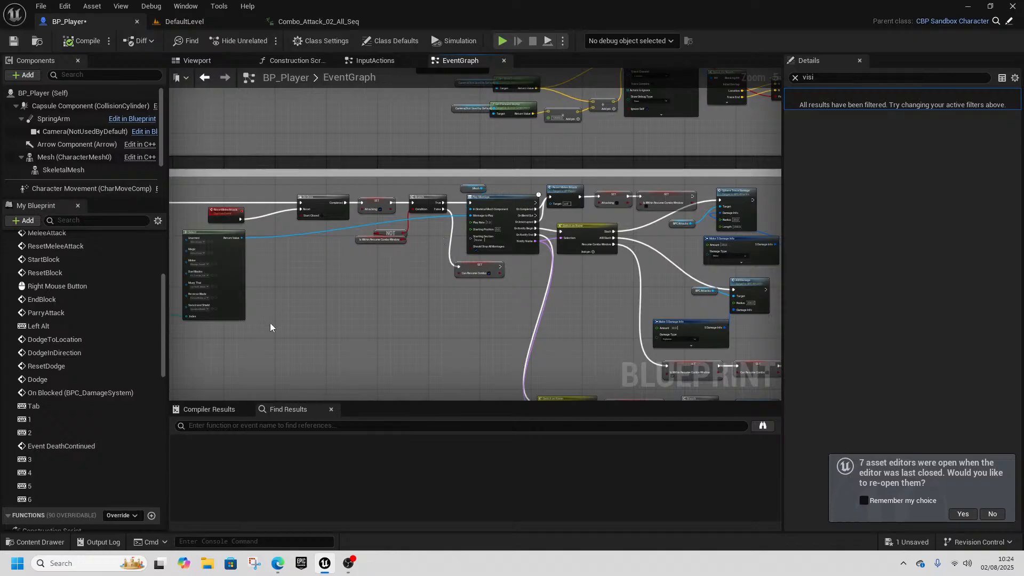
scroll(214, 315, "up", 3)
right_click_drag(194, 309, 310, 317)
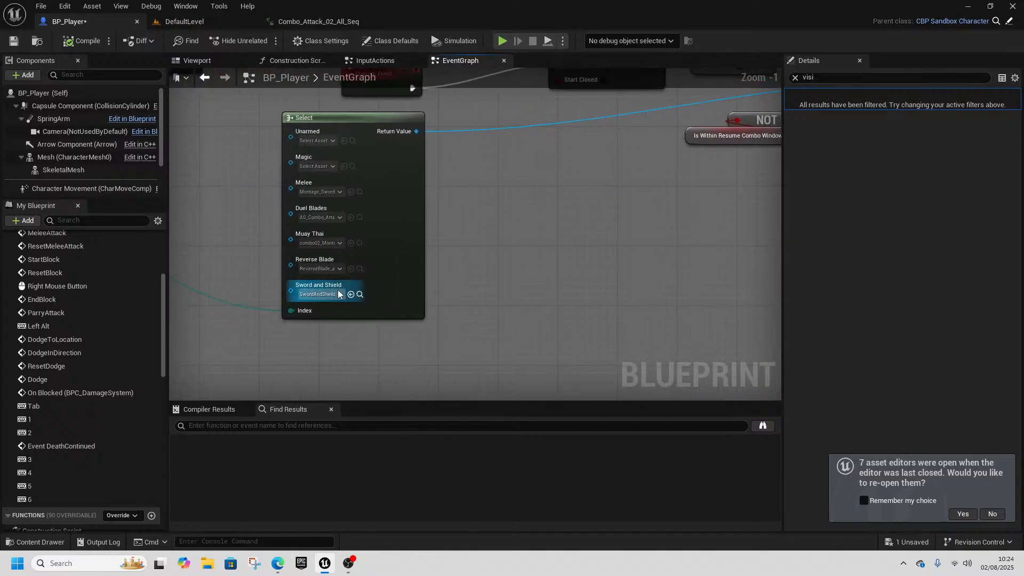
- Play-test DefaultLevel and perform the Sword and Shield combo attack repeatedly, checking its strikes and damage traces from several camera angles
left_click(194, 24)
left_click(262, 40)
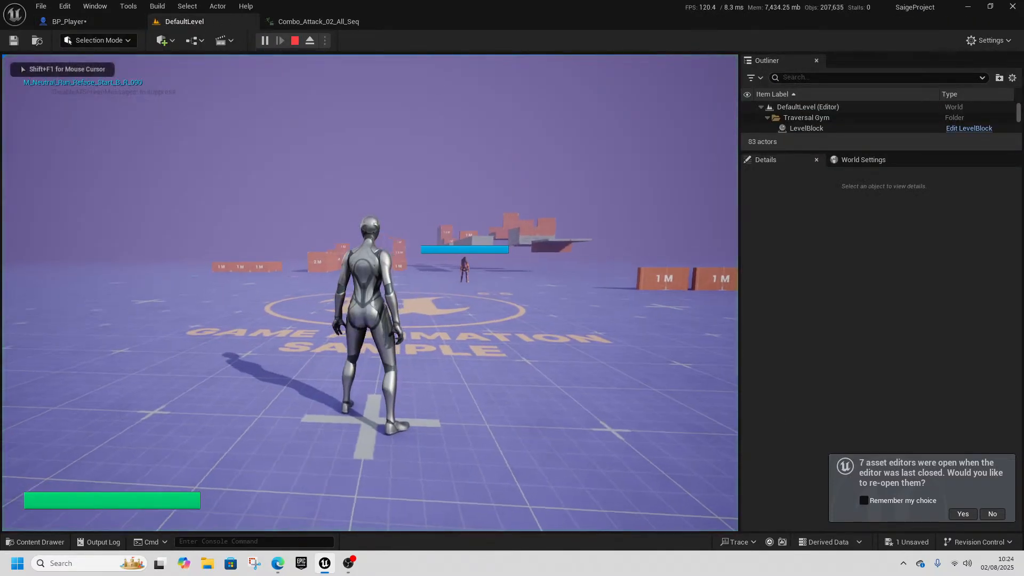
left_click(370, 292)
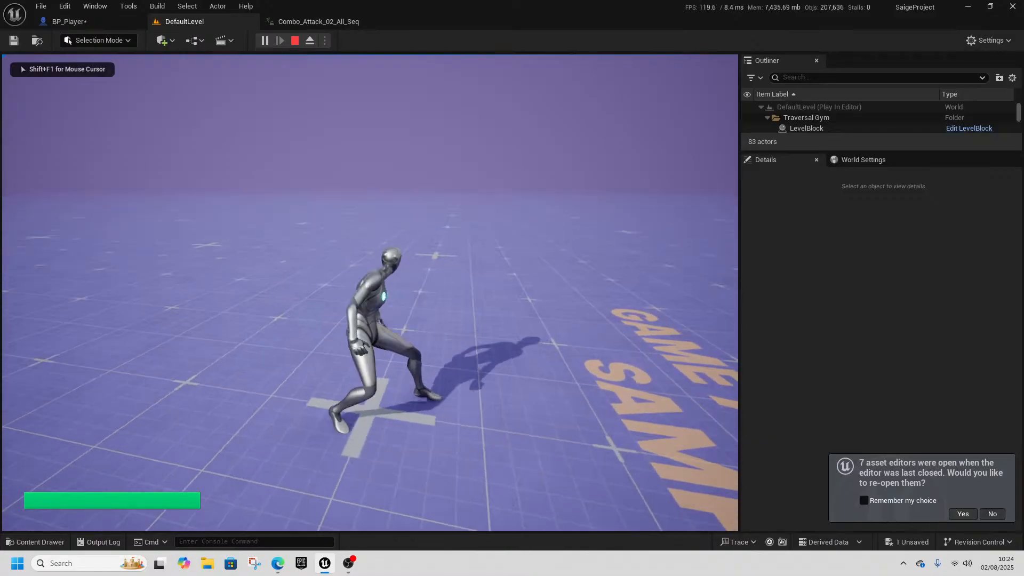
left_click(370, 293)
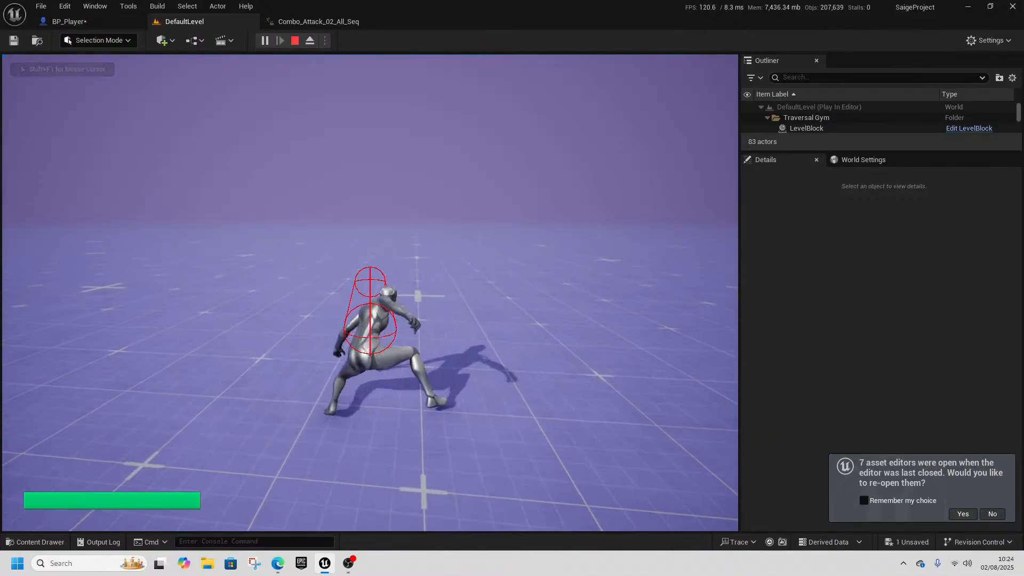
left_click(370, 293)
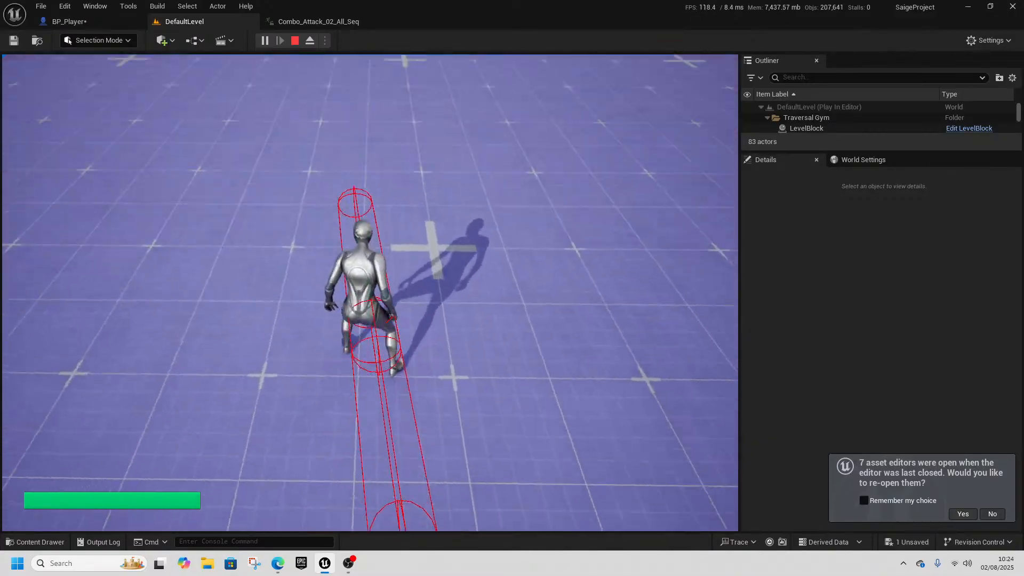
left_click(370, 293)
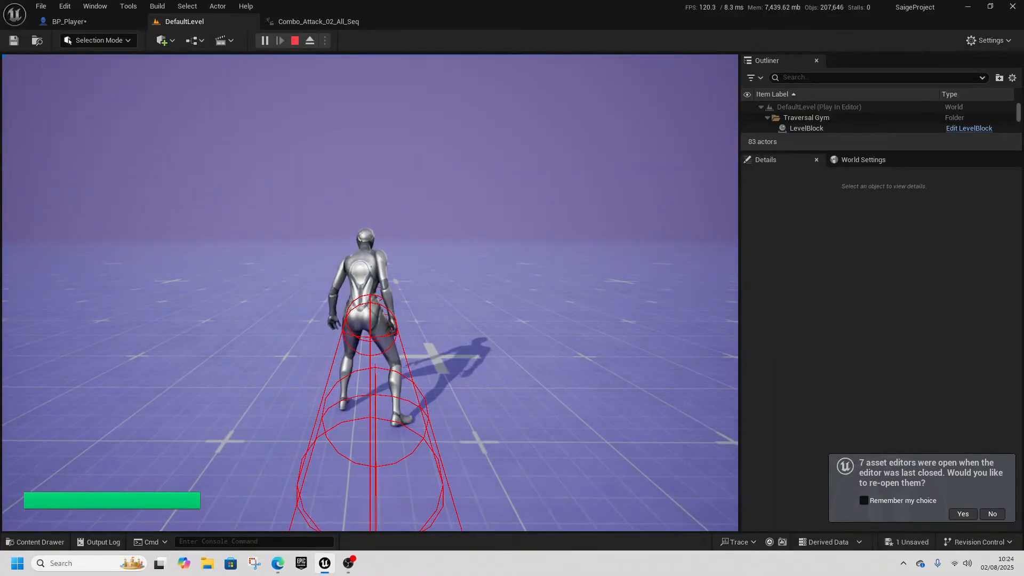
left_click(370, 292)
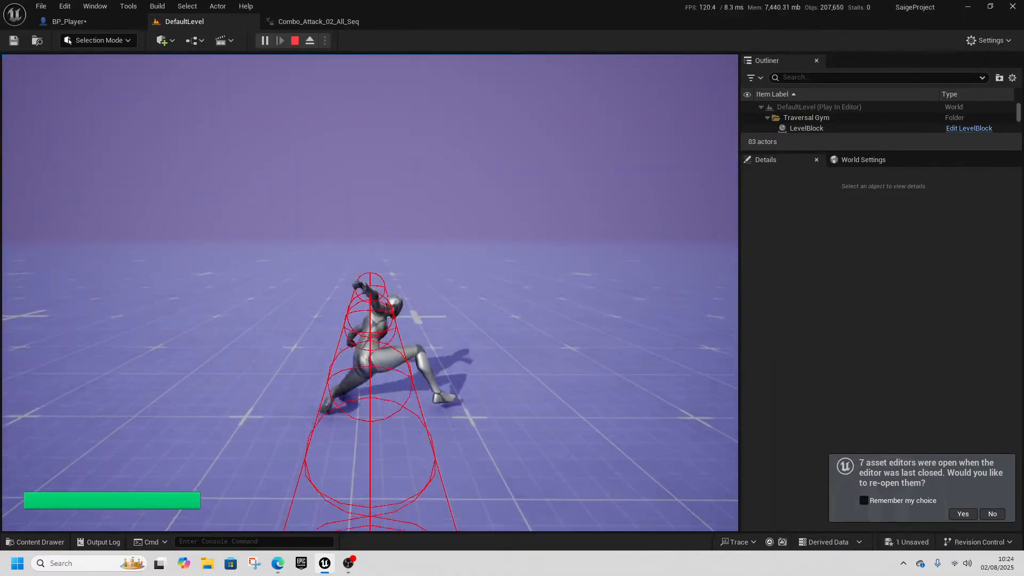
left_click(370, 293)
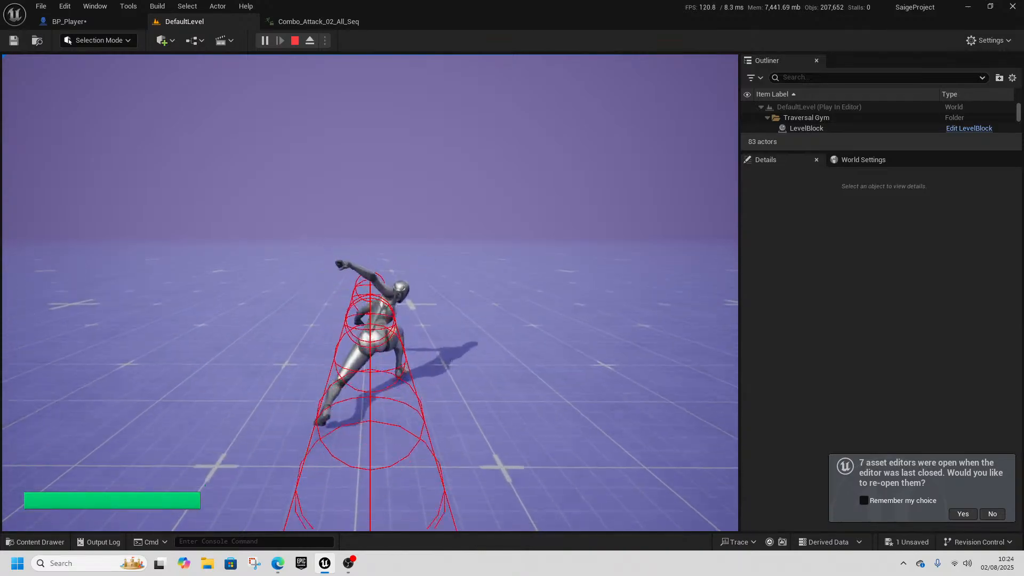
left_click(370, 292)
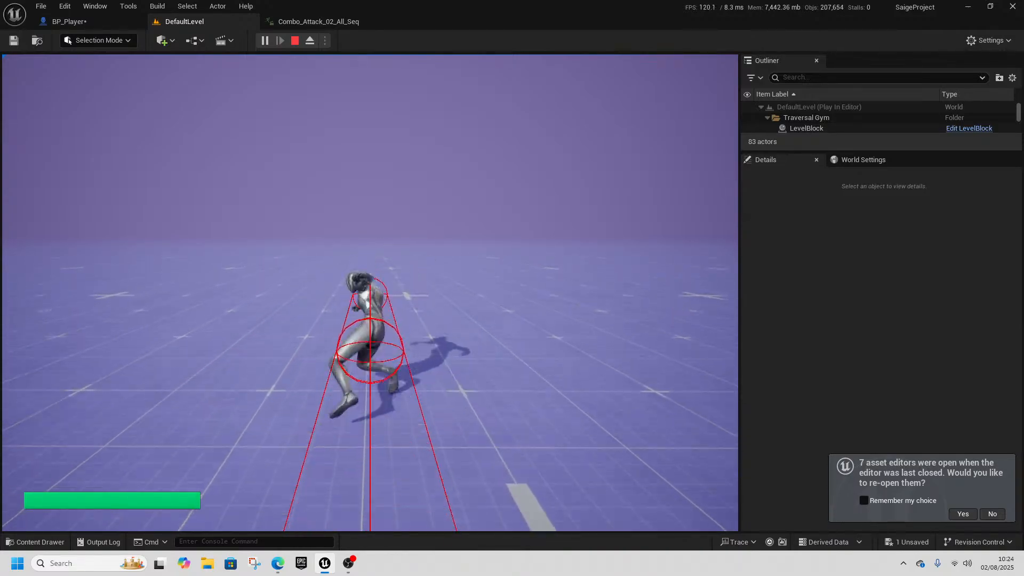
left_click(370, 292)
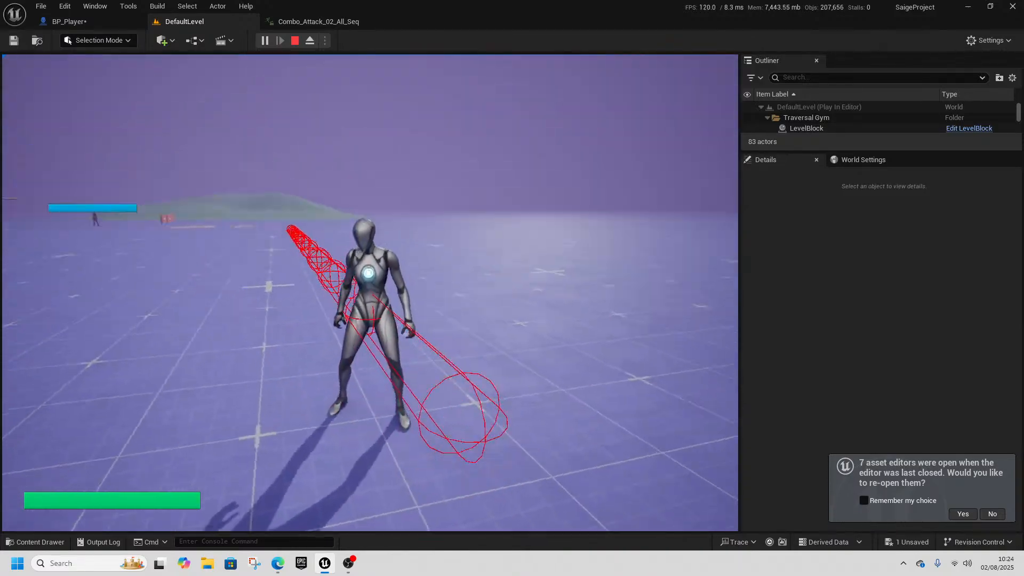
left_click(370, 293)
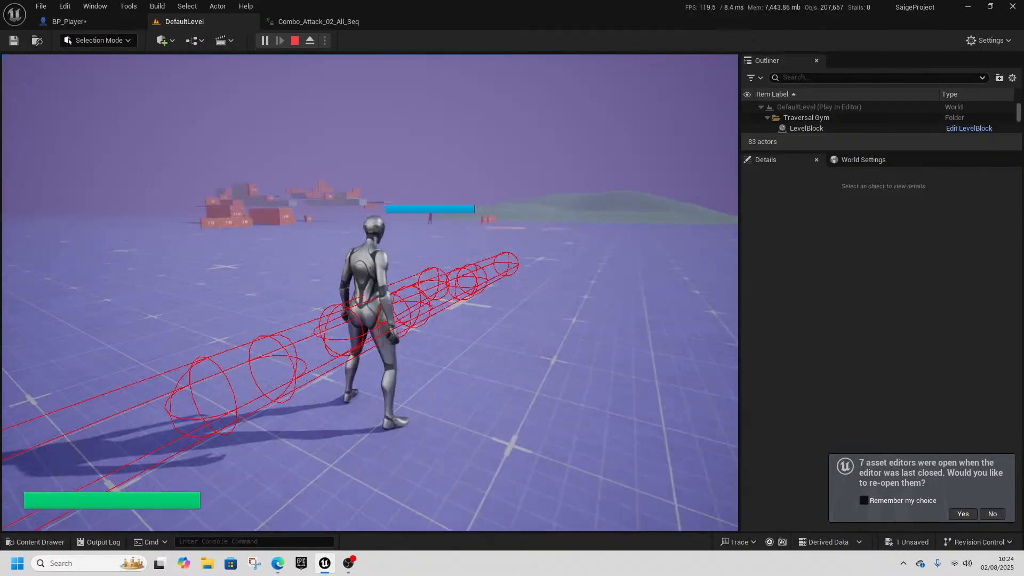
left_click(370, 293)
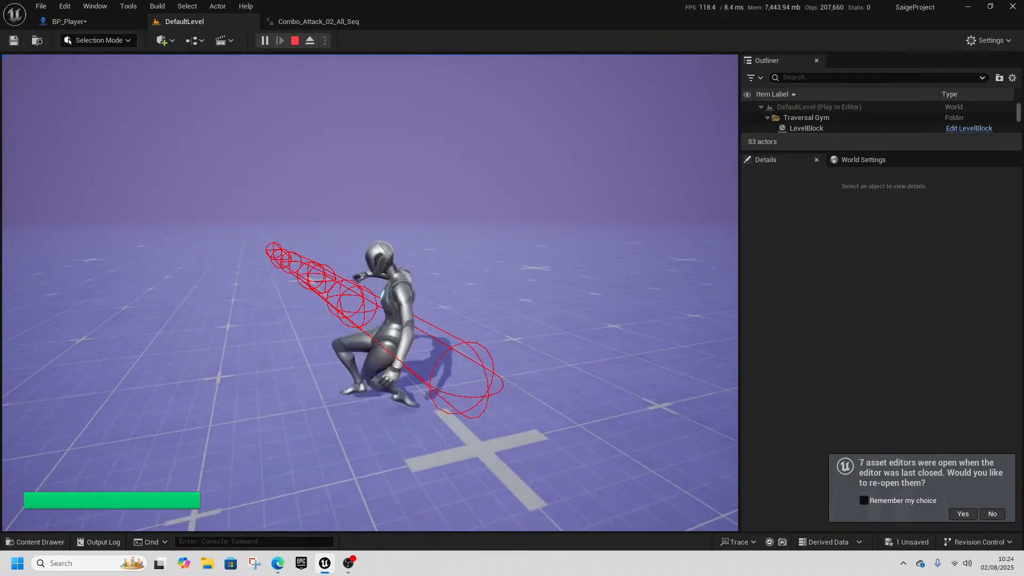
key("shift+F1")
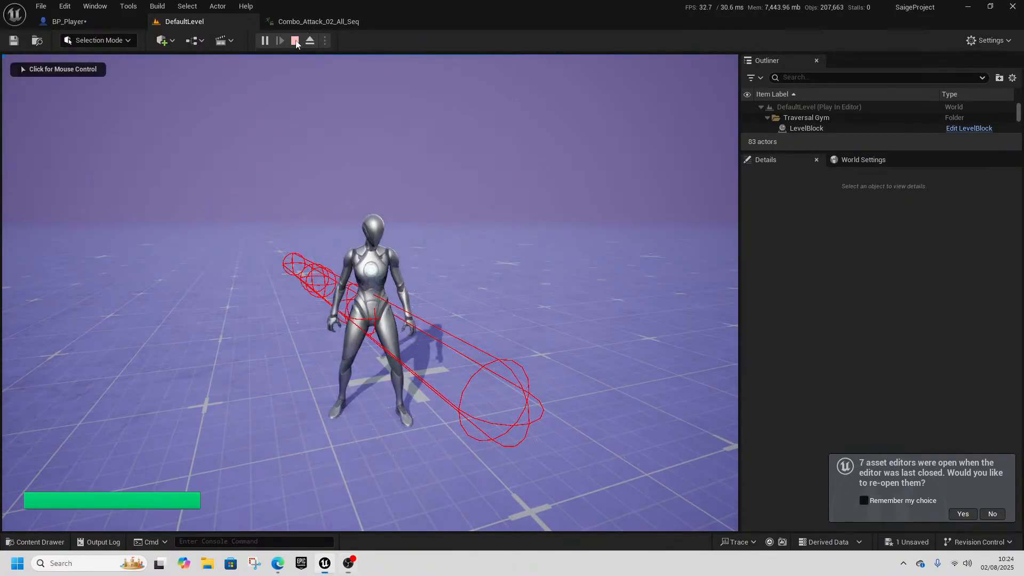
- Scrub the Combo_Attack_02_All_Seq preview from frame 0 to about frame 55 to examine its root motion
left_click(303, 24)
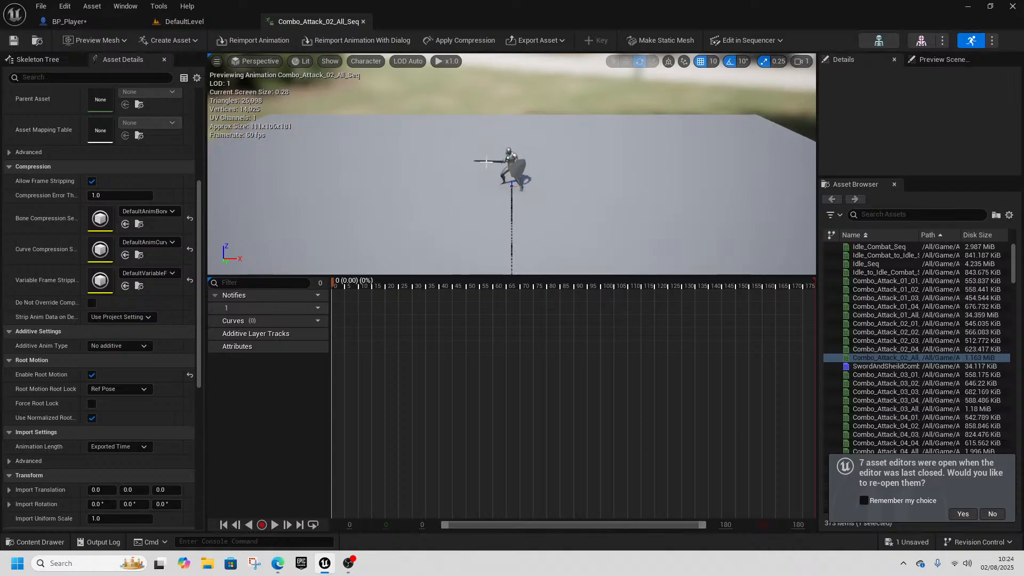
right_click_drag(486, 161, 487, 167)
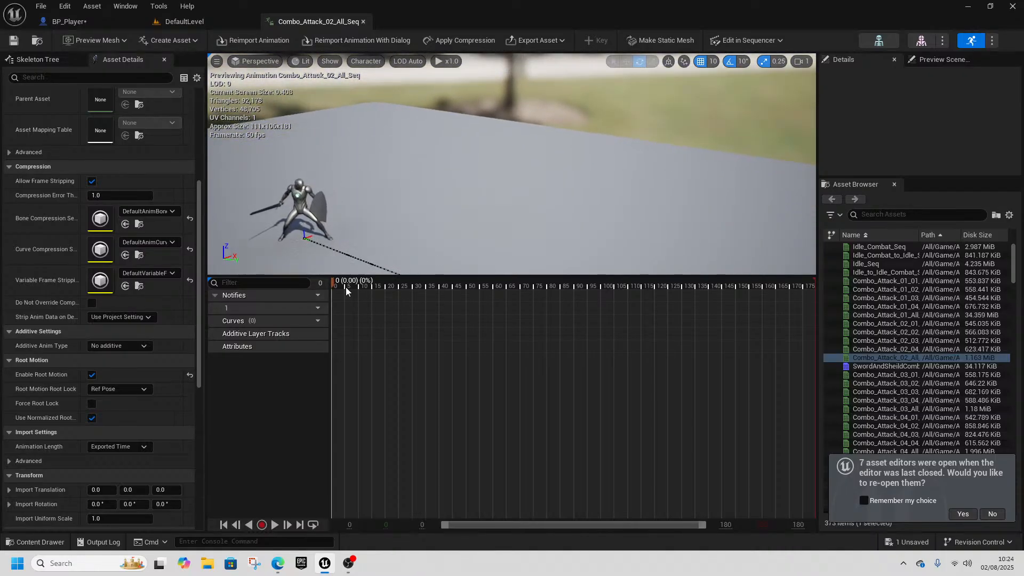
left_click_drag(335, 283, 481, 316)
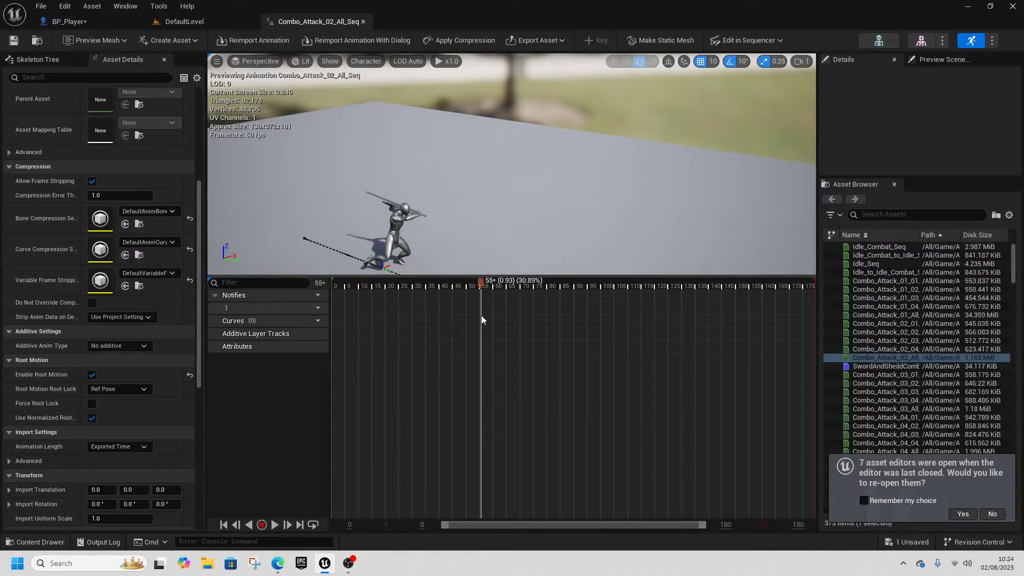
- Play-test DefaultLevel again, moving the character and performing the melee attack, and end the session
left_click(79, 22)
left_click(184, 21)
left_click(265, 40)
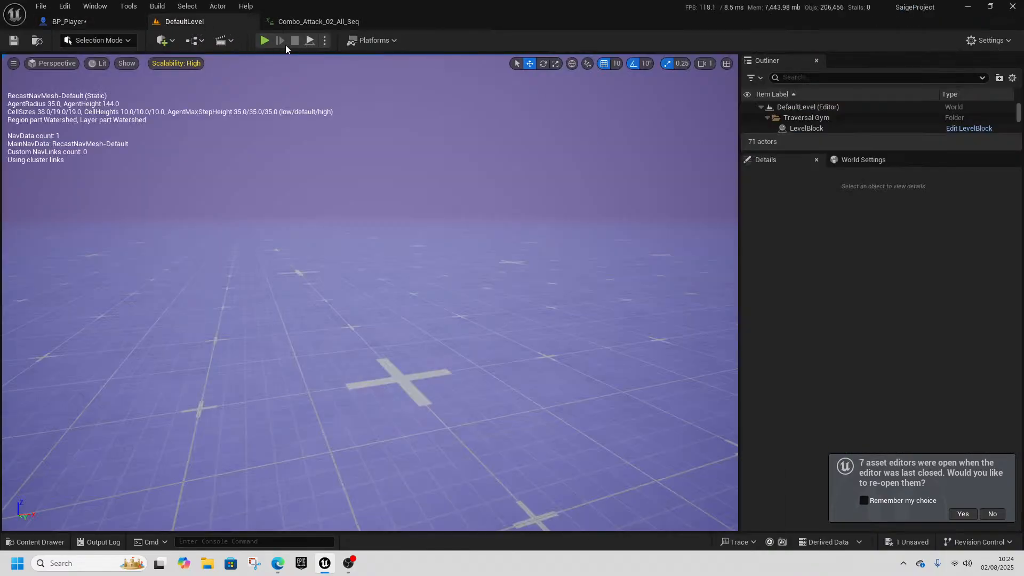
key("w")
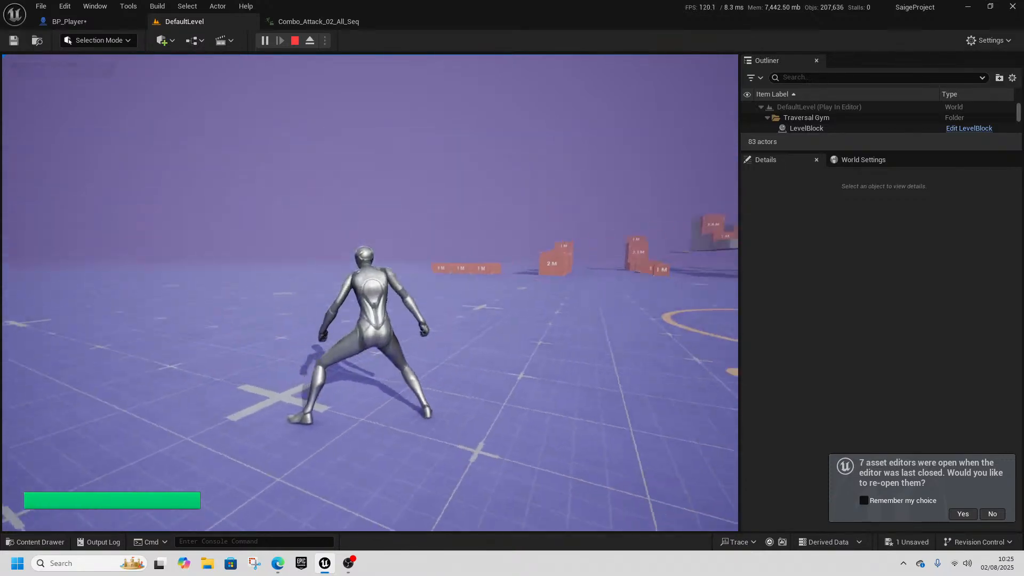
left_click(370, 293)
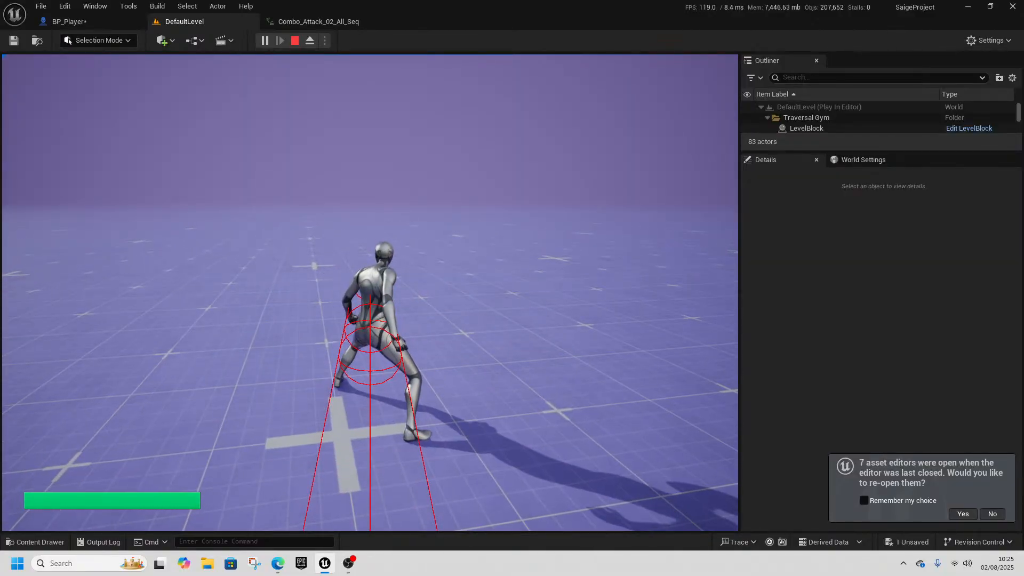
key("alt+Tab")
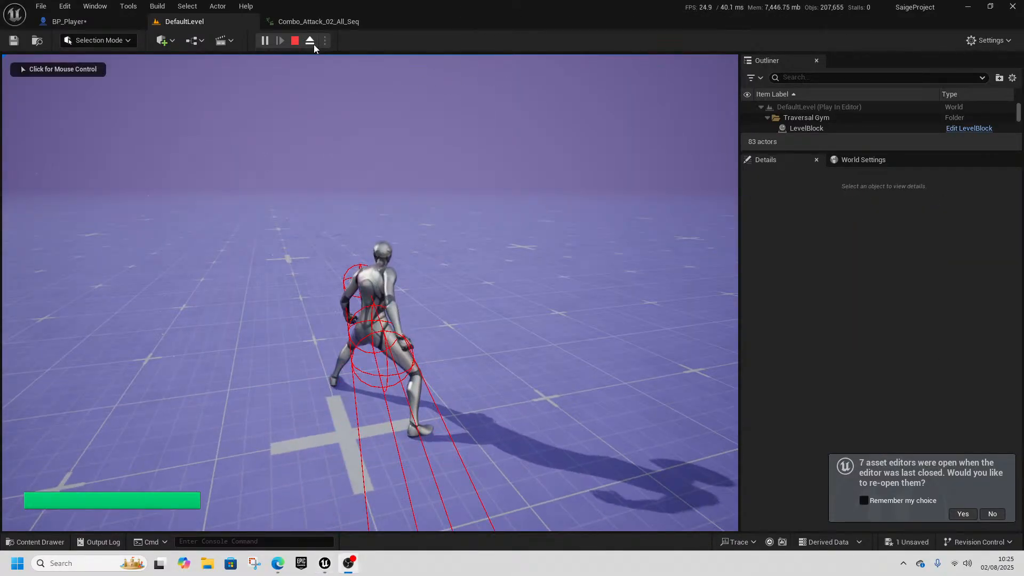
left_click(293, 43)
- Close the Combo_Attack_02_All_Seq animation and browse to the PlayerAnimations folder in the project content
left_click(363, 22)
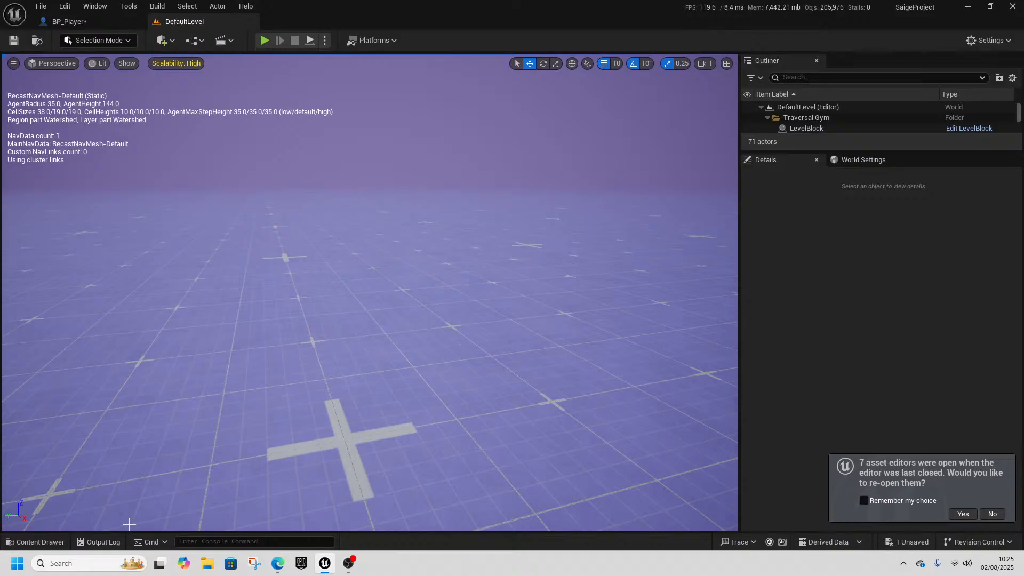
left_click(35, 541)
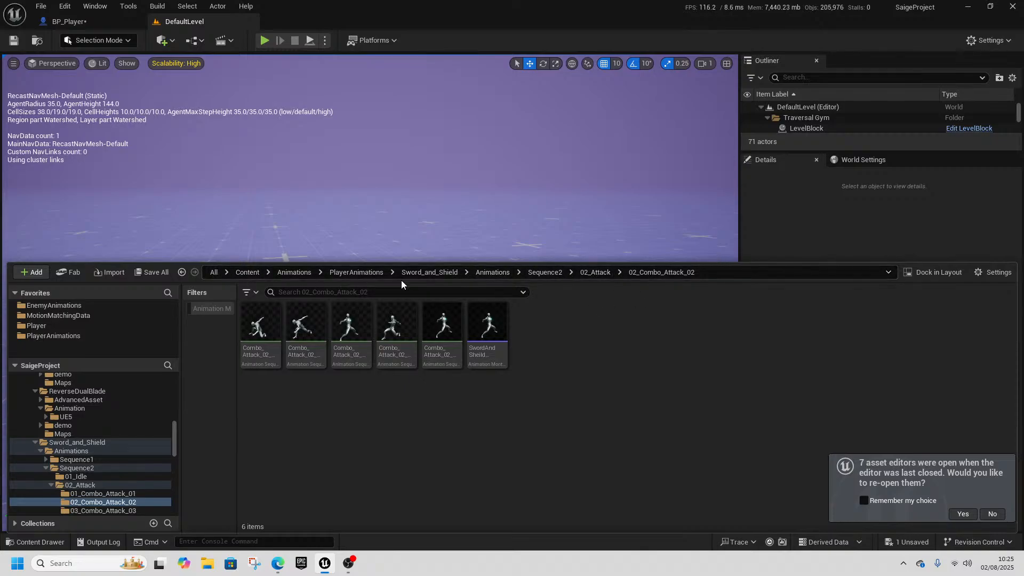
left_click(340, 274)
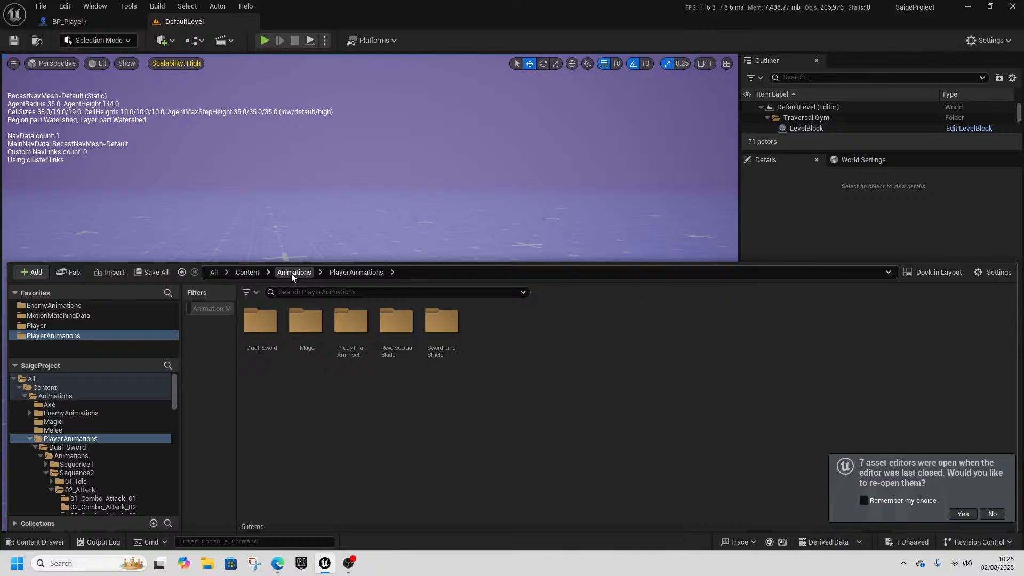
- In BP_Player's melee attack graph, reposition AOEDamage's BPC Attacks node and place the melee Make S Damage Info node beneath Sphere Trace Damage's BPC Attacks node
left_click(75, 23)
scroll(425, 283, "down", 5)
scroll(539, 174, "up", 5)
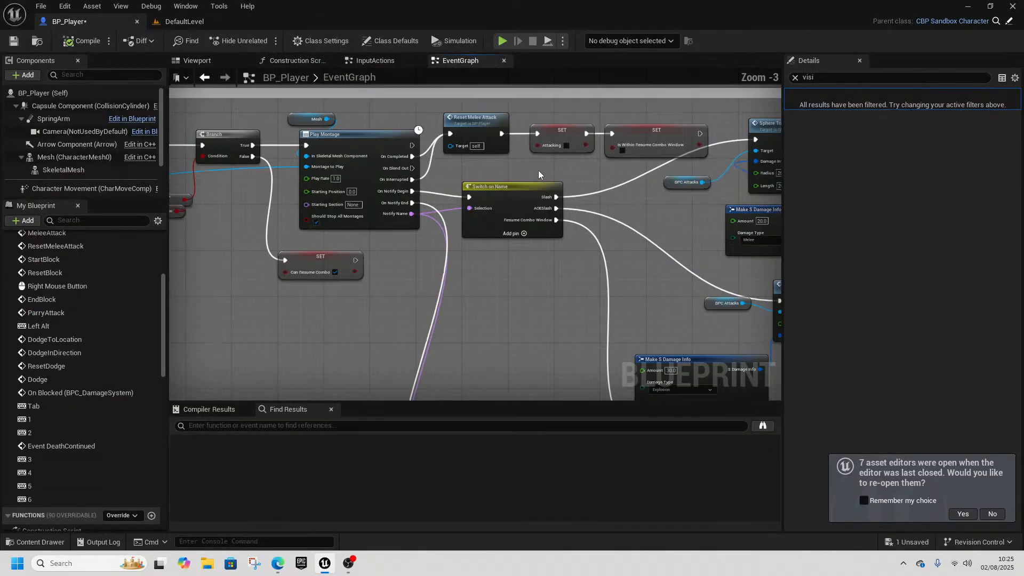
right_click_drag(539, 264, 416, 292)
scroll(525, 256, "down", 1)
scroll(353, 137, "up", 2)
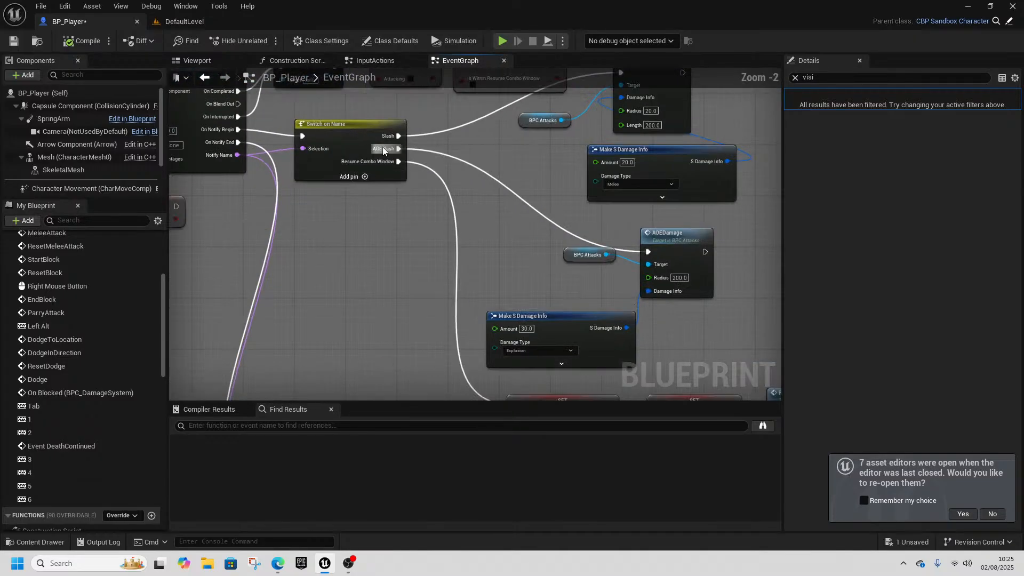
right_click_drag(478, 237, 483, 250)
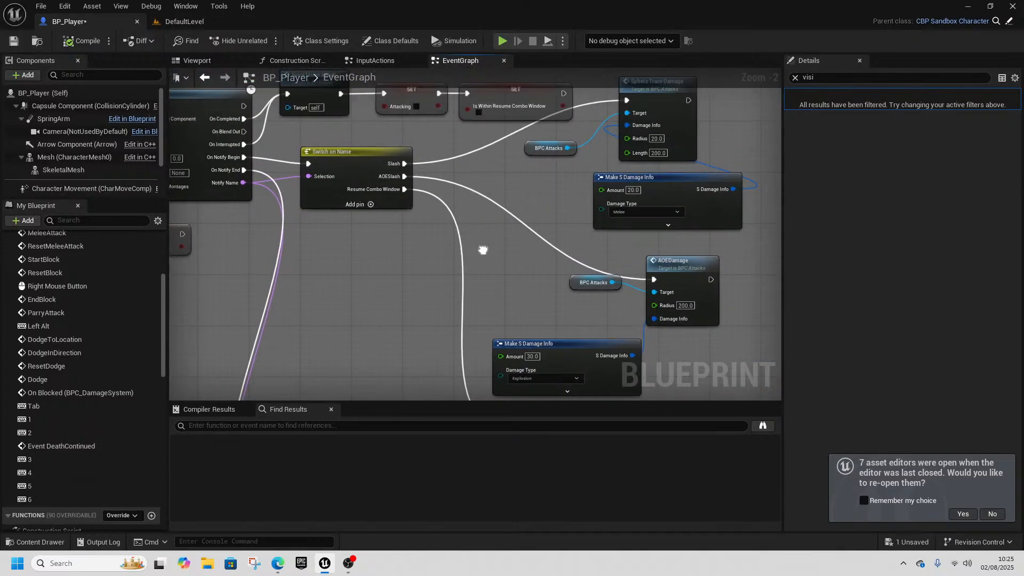
left_click_drag(584, 282, 572, 295)
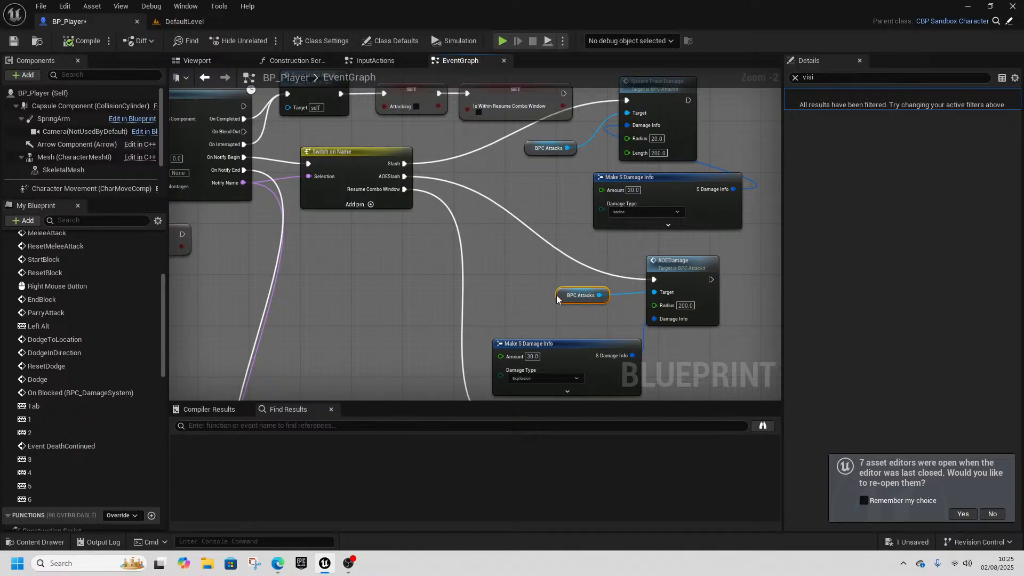
right_click_drag(555, 238, 490, 293)
left_click_drag(591, 241, 530, 235)
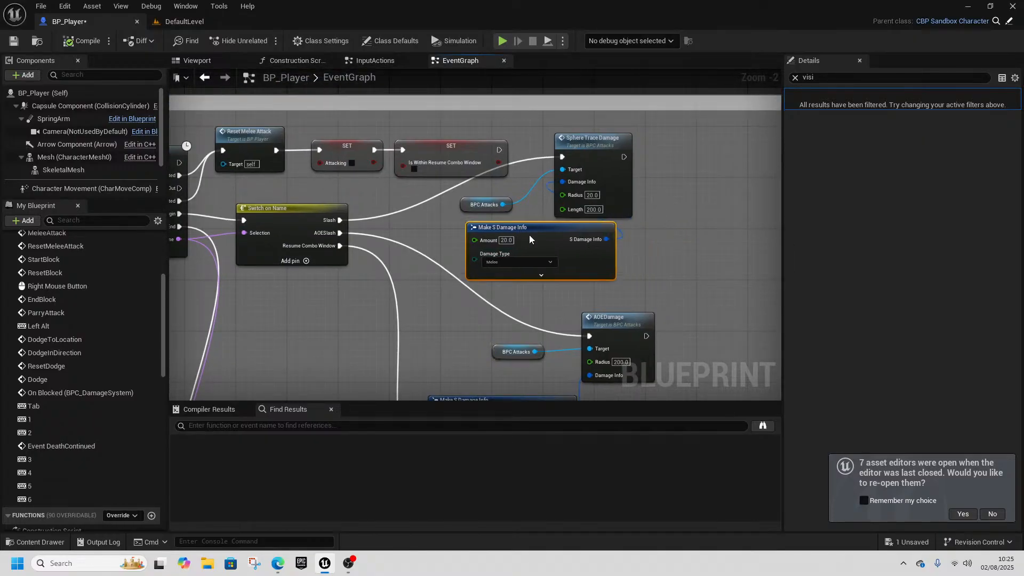
- Review the Melee Attack graph from the MeleeAttack event and stance Select node through to Play Montage
right_click_drag(465, 327, 492, 289)
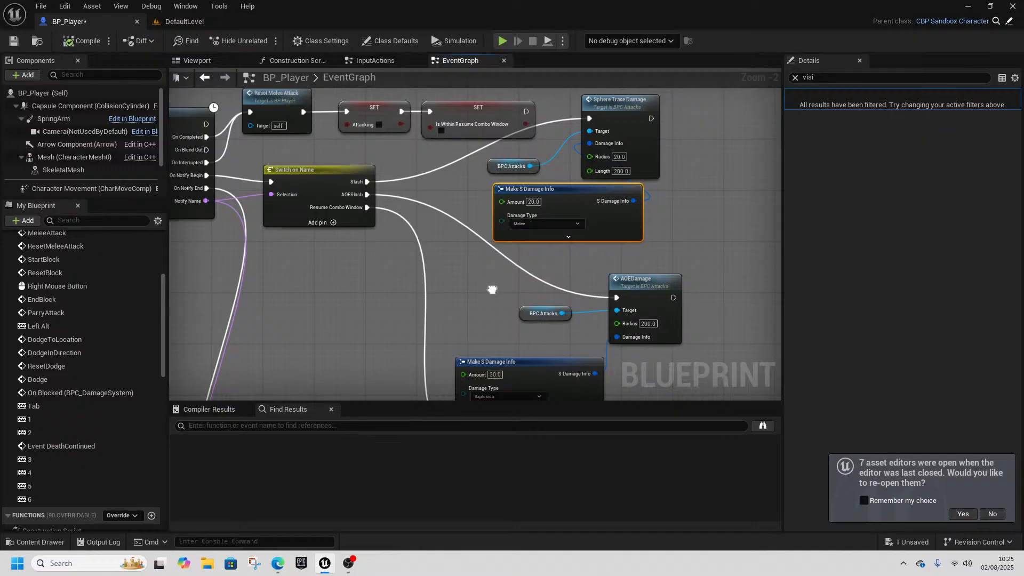
right_click_drag(492, 289, 680, 313)
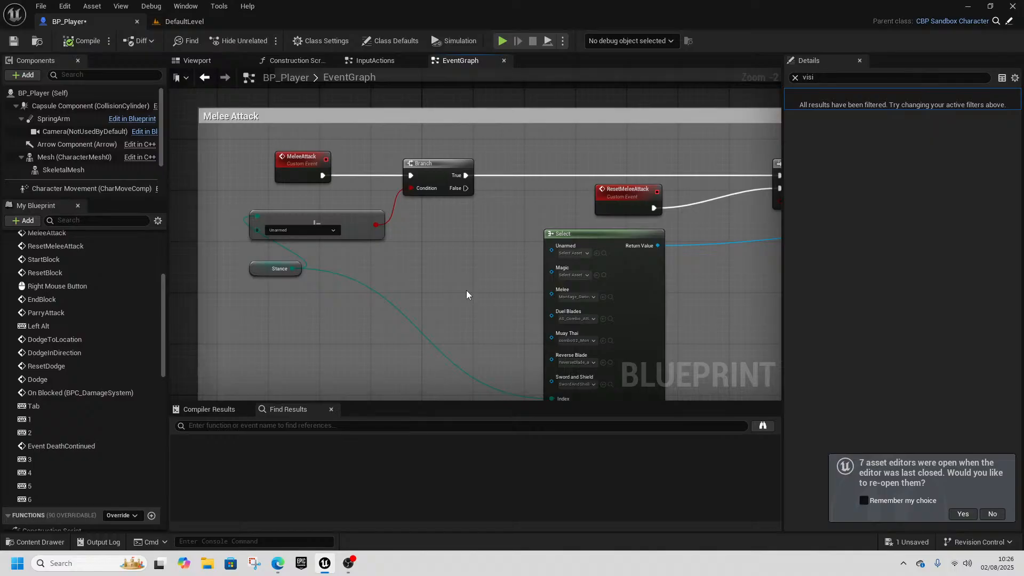
scroll(467, 291, "down", 2)
right_click_drag(482, 297, 275, 297)
right_click_drag(498, 302, 574, 268)
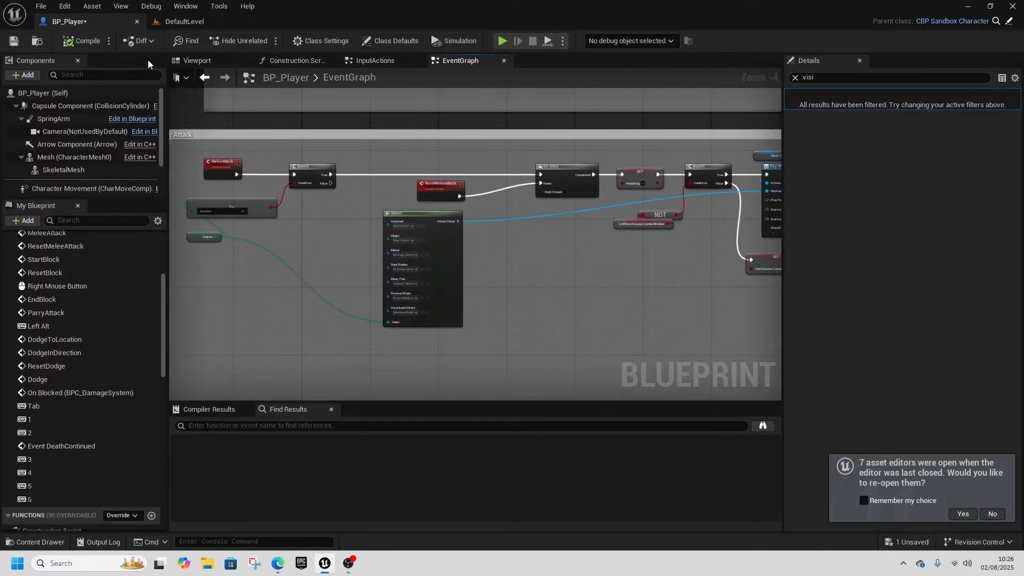
- Place the DefaultLevel editor ahead of BP_Player and save the unsaved BP_Player changes
left_click_drag(185, 22, 80, 23)
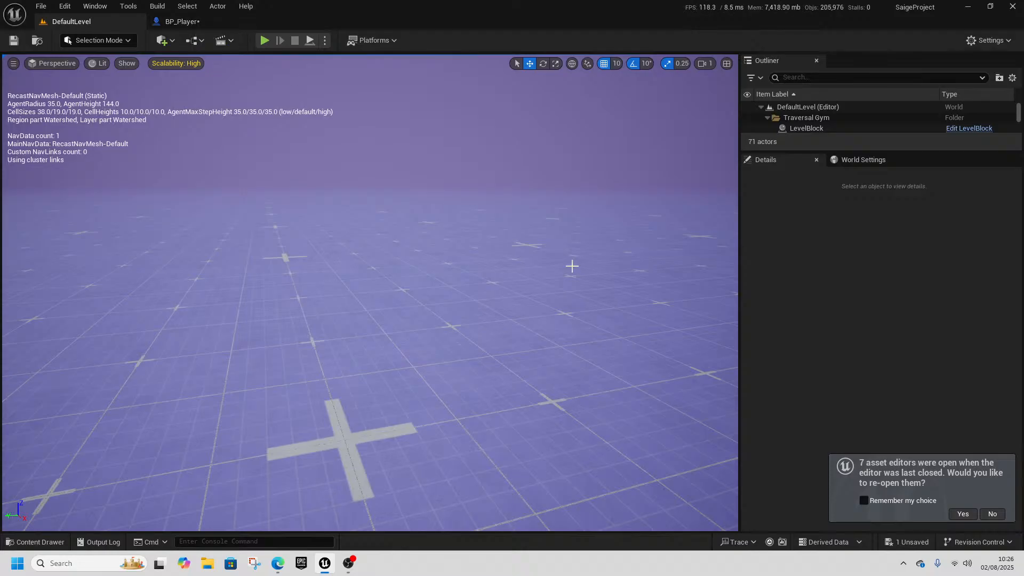
left_click(890, 544)
left_click(597, 400)
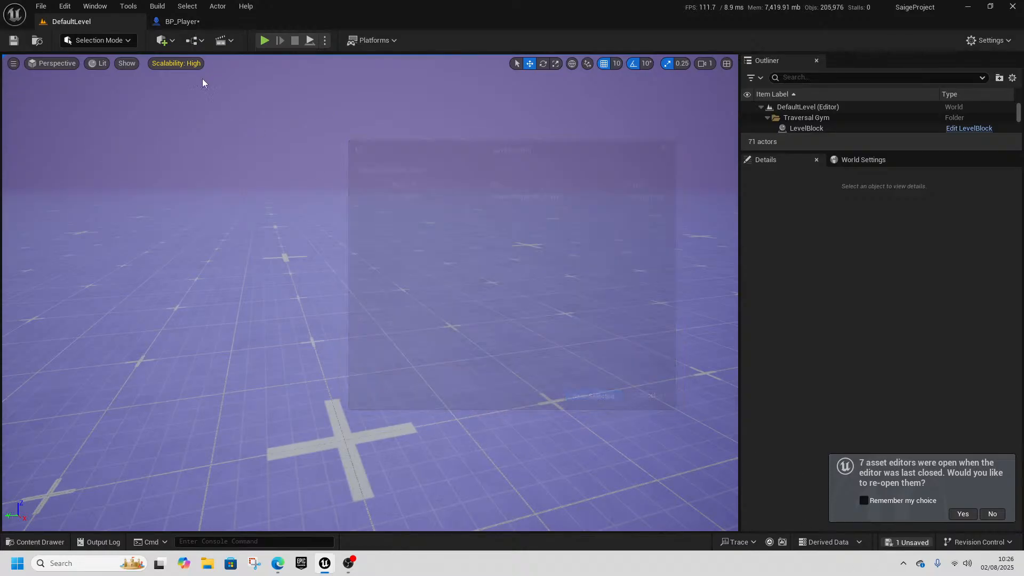
right_click_drag(310, 362, 229, 368)
key("w")
key("d")
key("d")
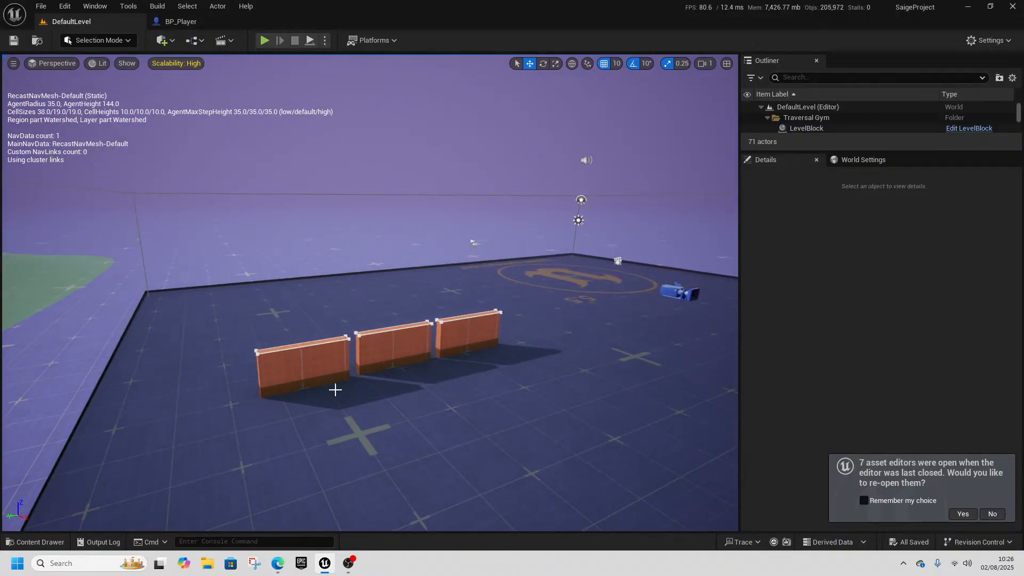
- Open the DT_enemies data table from the root Content folder
left_click(34, 542)
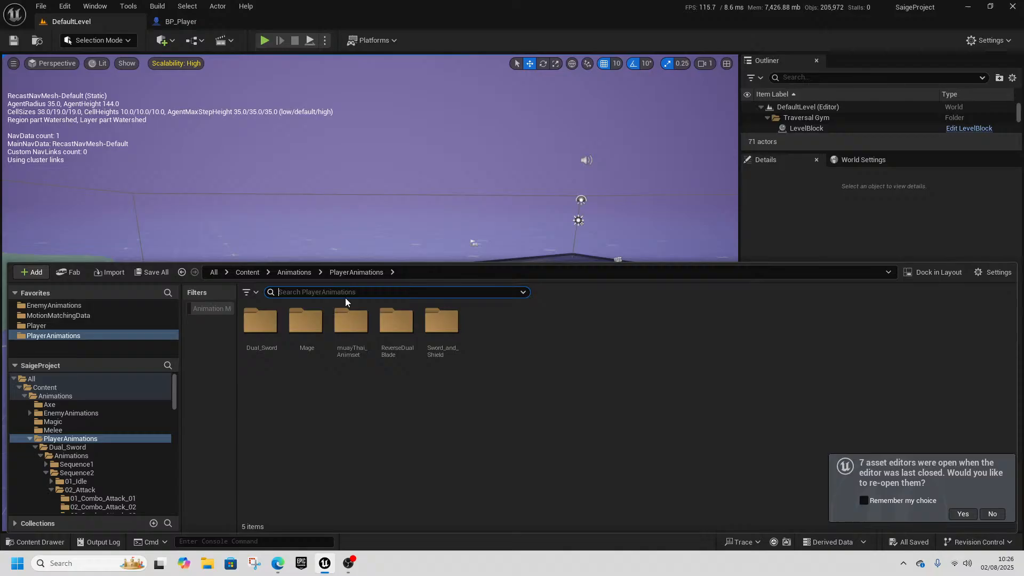
left_click(249, 273)
double_click(261, 470)
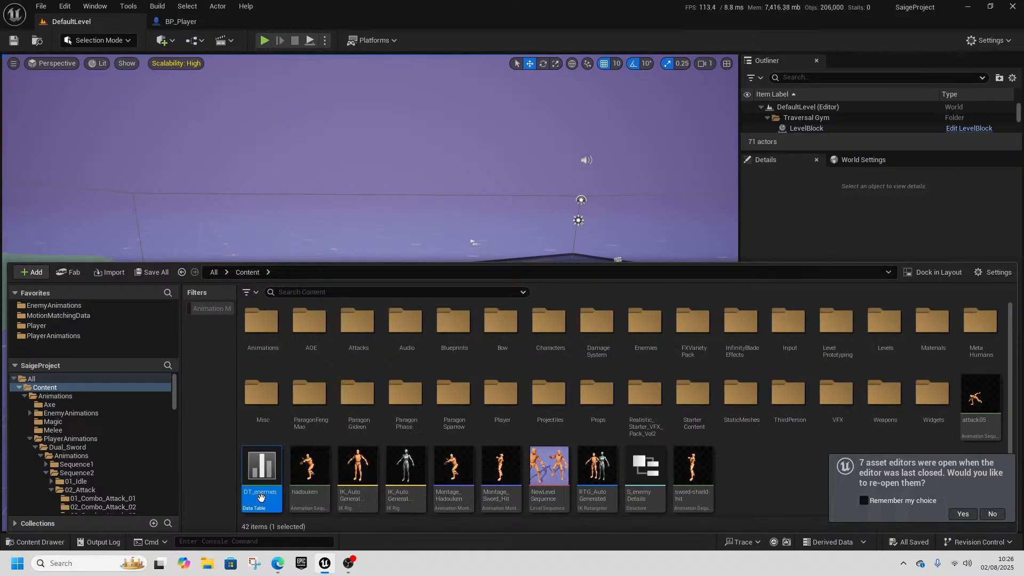
- Review the attack animation entries of the Police, GoblinShieldandSword and Werewolf rows in DT_enemies
left_click(56, 183)
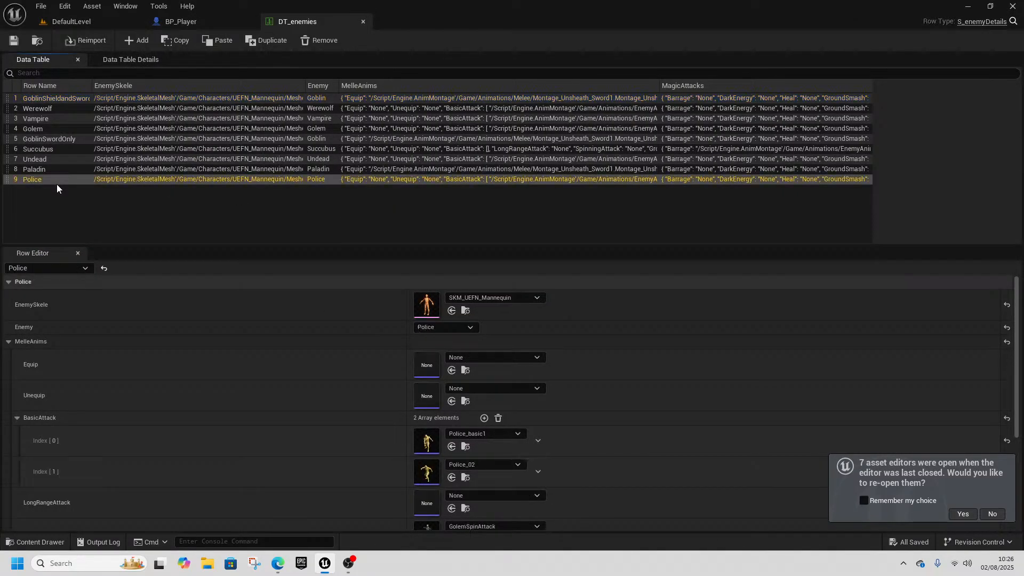
scroll(379, 348, "down", 5)
scroll(430, 358, "down", 1)
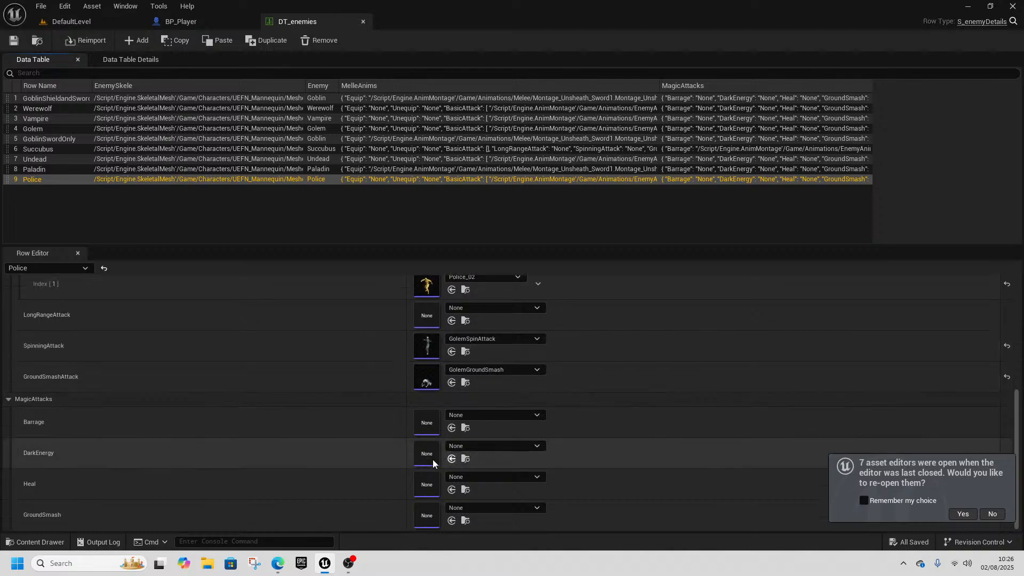
left_click(50, 98)
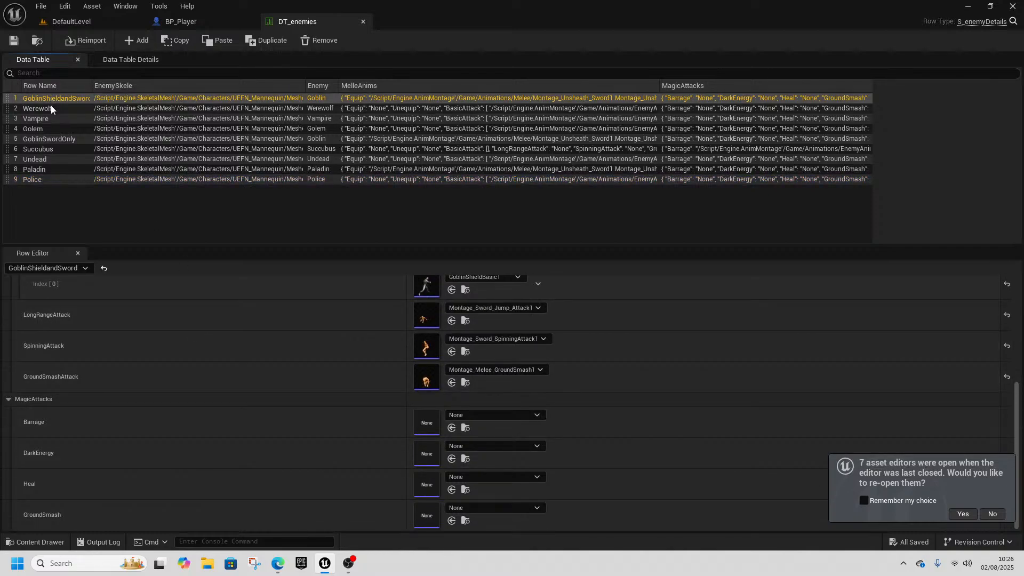
left_click(52, 107)
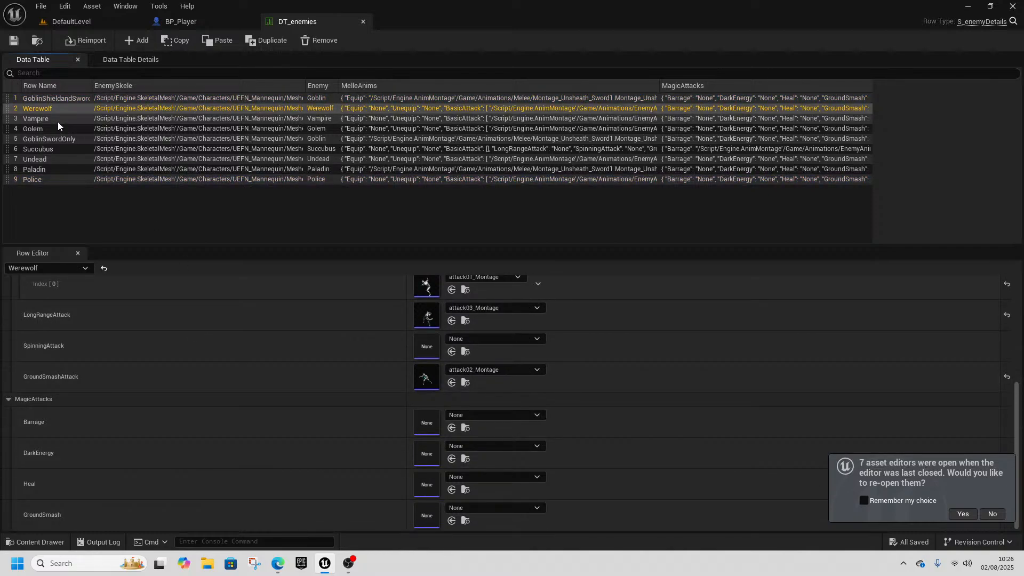
- Browse the project content to the Werewolf_AnimSet folder under Animations/EnemyAnimations
left_click(34, 541)
double_click(261, 309)
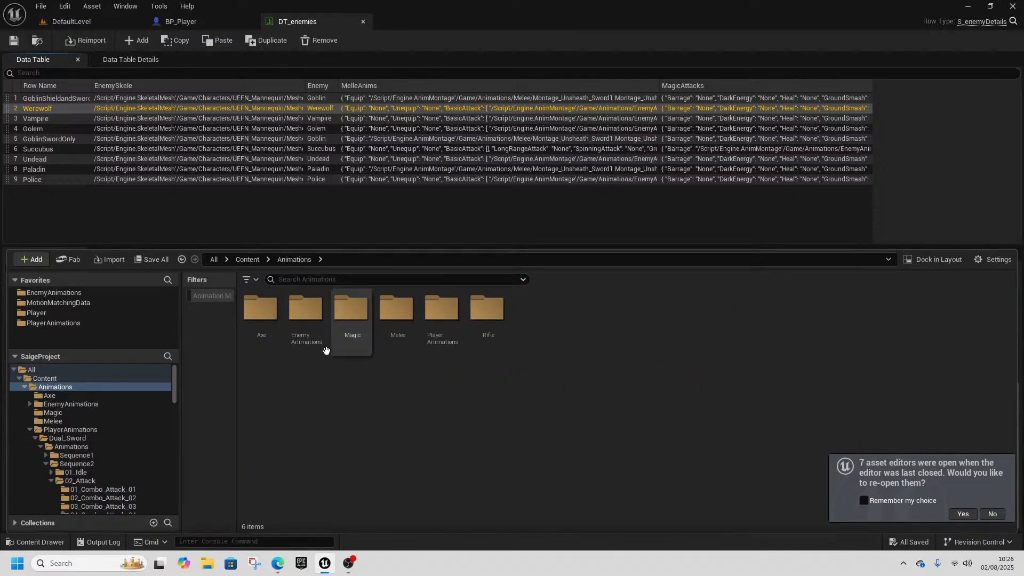
double_click(306, 309)
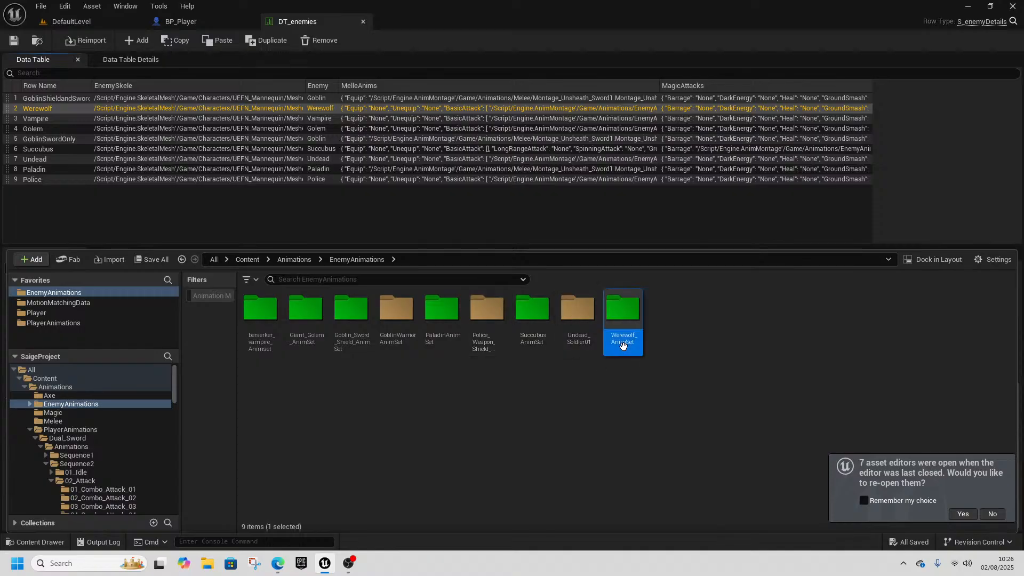
double_click(622, 308)
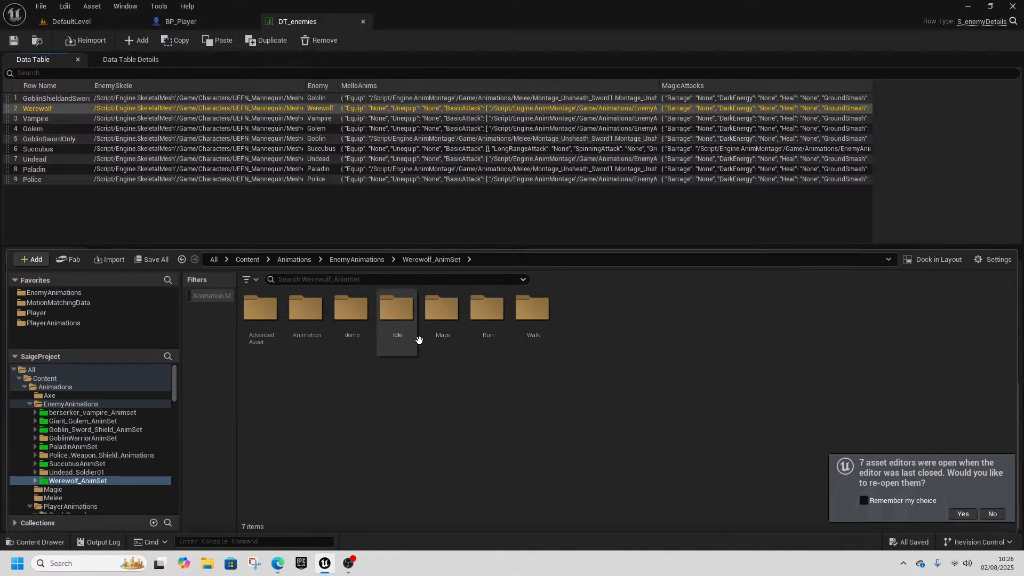
left_click(31, 542)
left_click(30, 542)
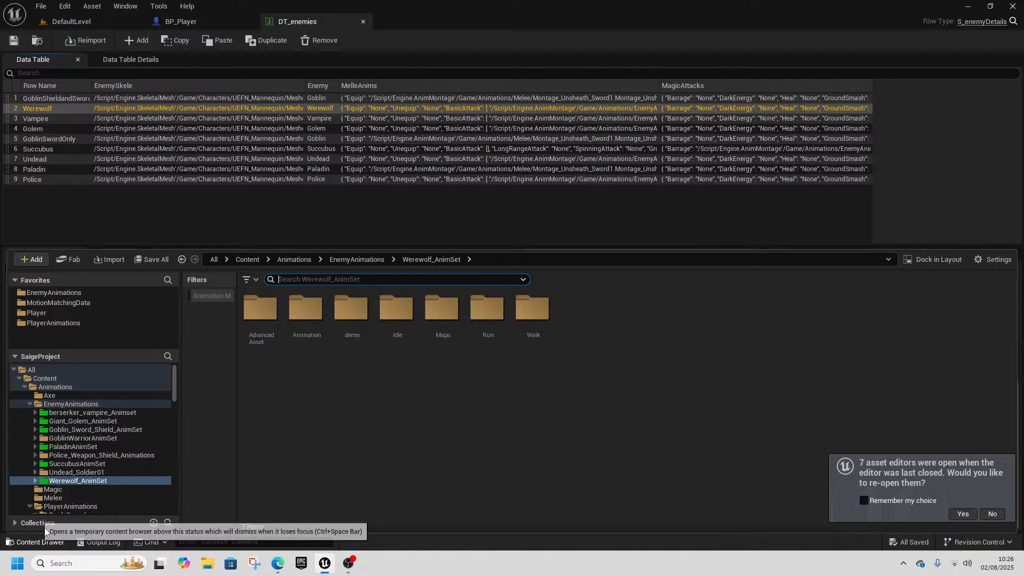
- Open the Dense folder inside the Databases folder of the favourite MotionMatchingData
left_click(58, 302)
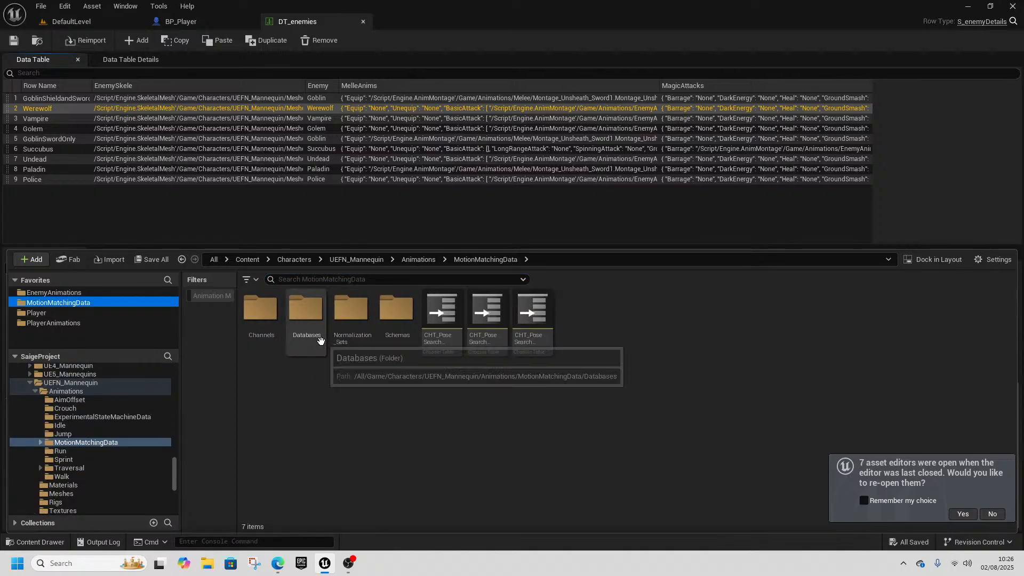
double_click(308, 334)
double_click(260, 309)
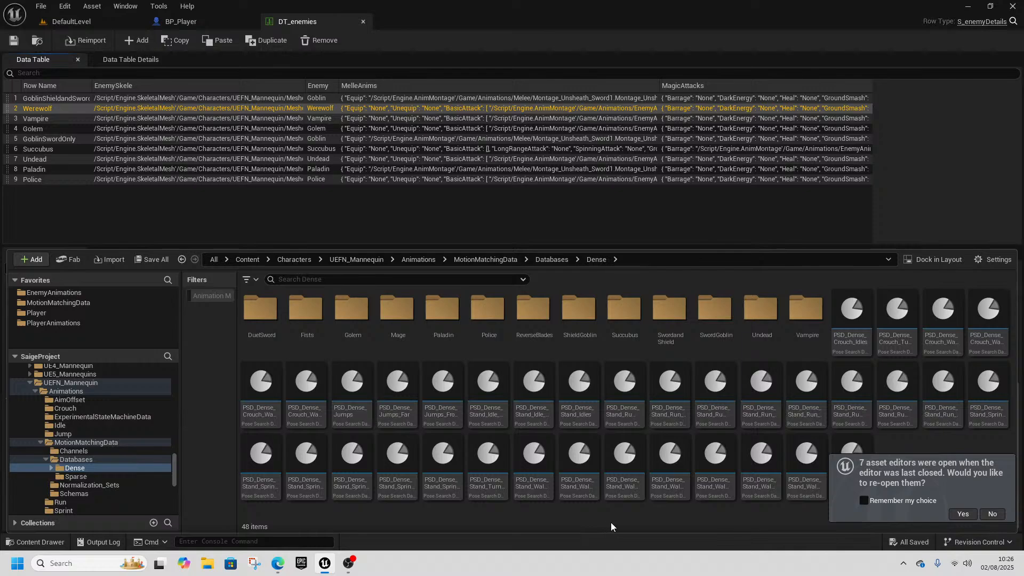
- Create a subfolder in the Dense folder and name it Werewolf
right_click(80, 468)
left_click(121, 235)
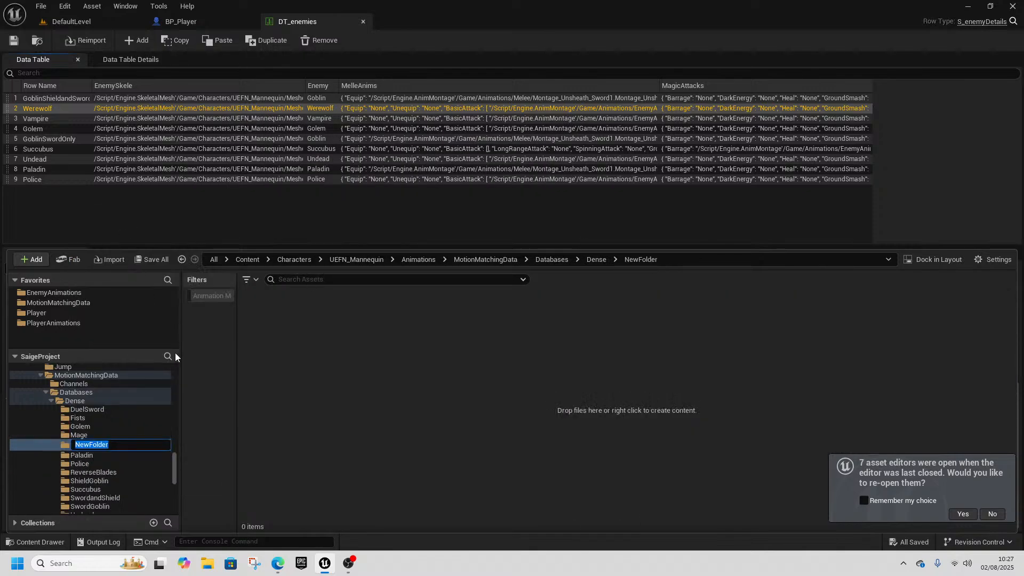
type("Werew")
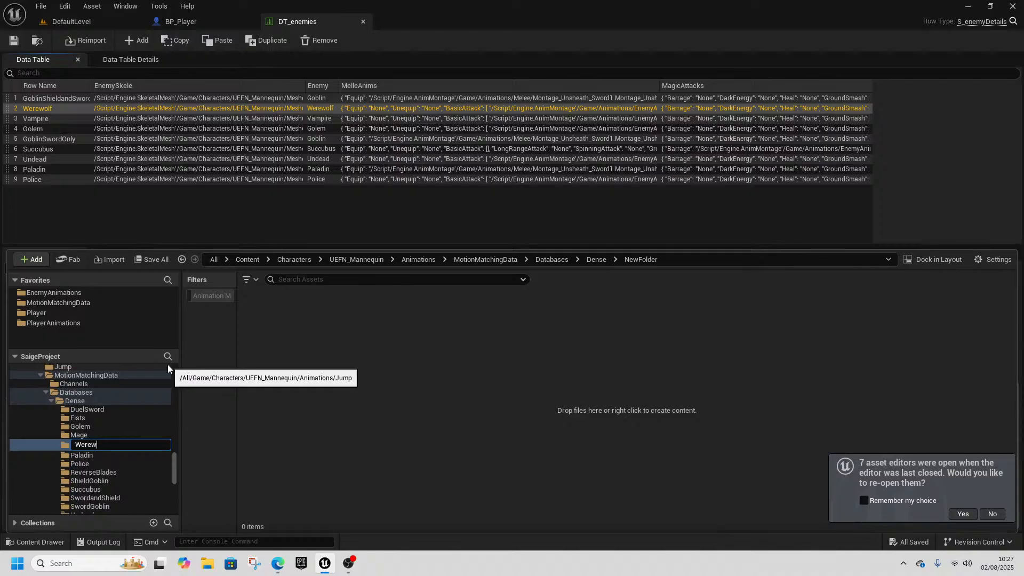
type("old")
key("Return")
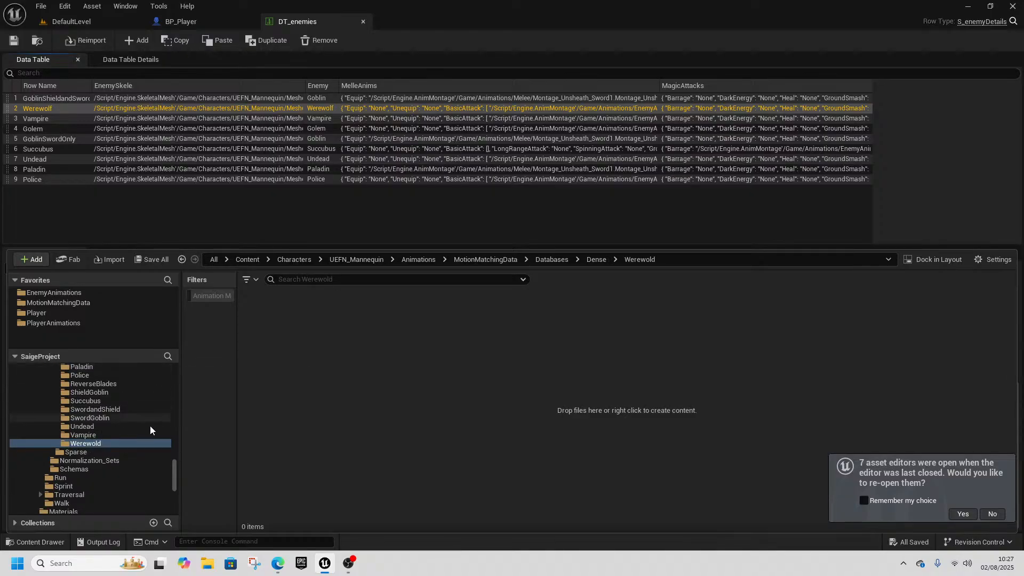
right_click(101, 445)
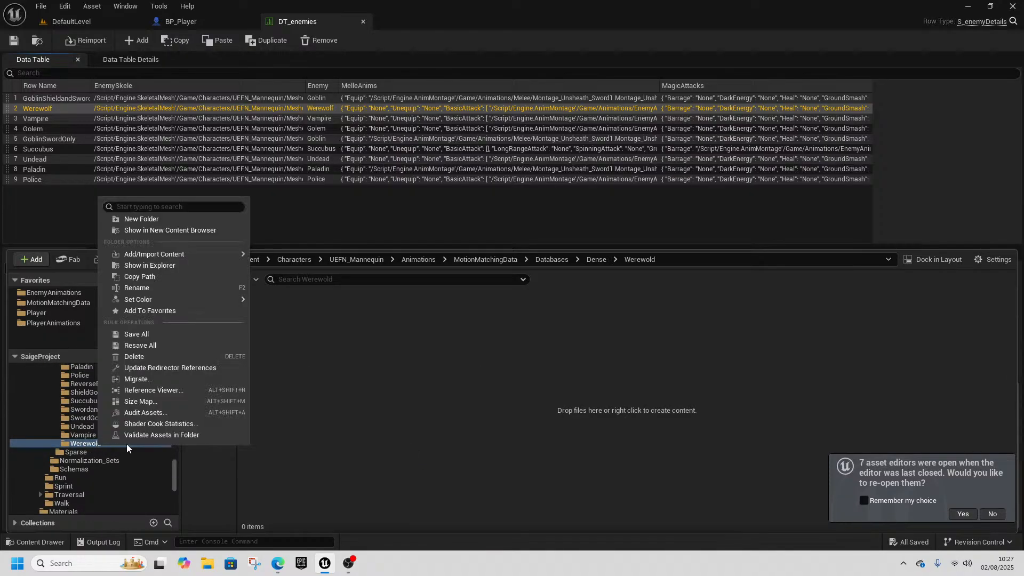
left_click(148, 290)
key("End")
key("BackSpace")
type("f")
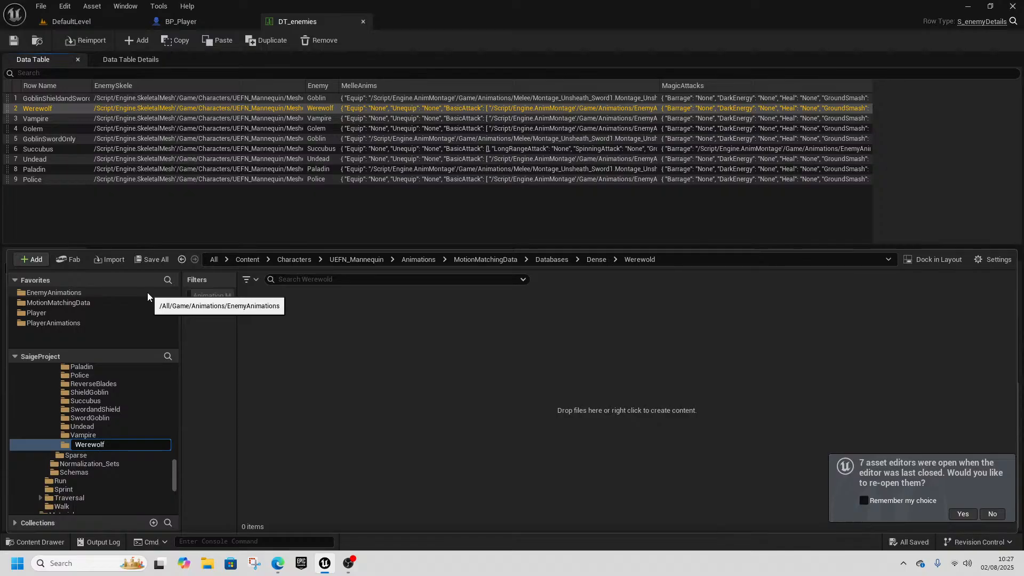
key("Return")
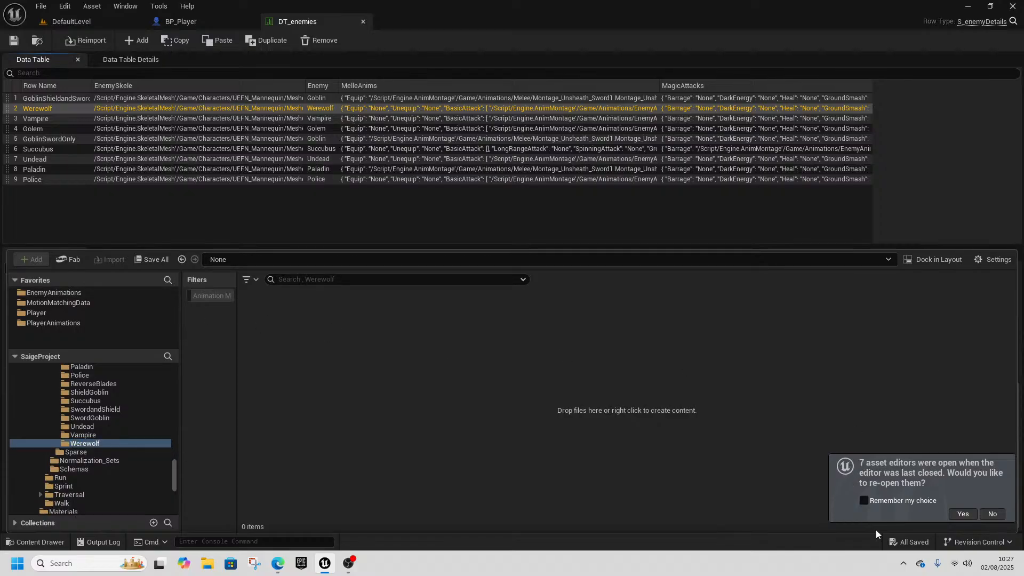
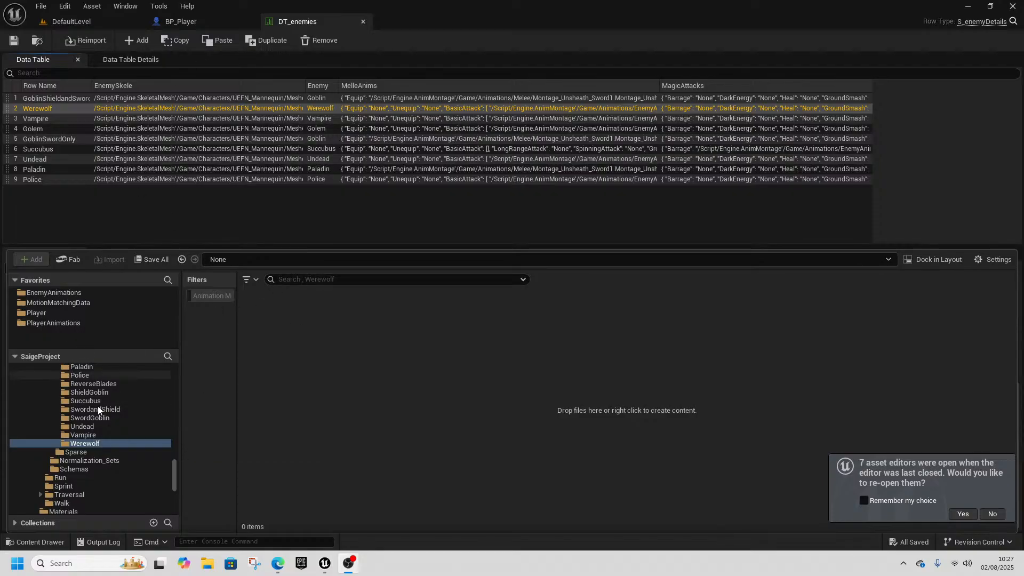
- Copy the idle, run and walk pose search databases from the Undead folder into the Werewolf folder
left_click(94, 427)
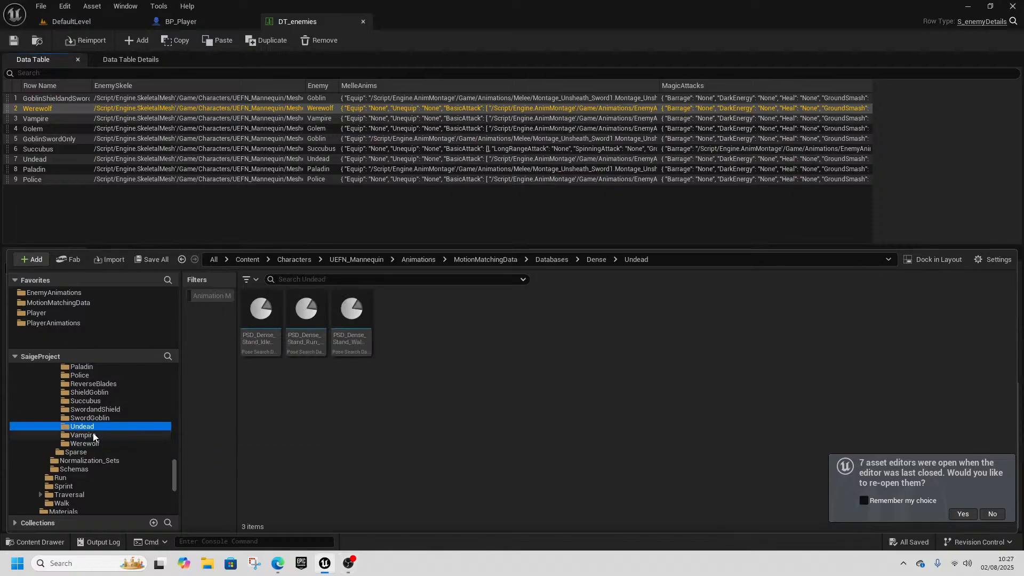
left_click(364, 333)
left_click(304, 341)
left_click(269, 340)
left_click(306, 341, "ctrl")
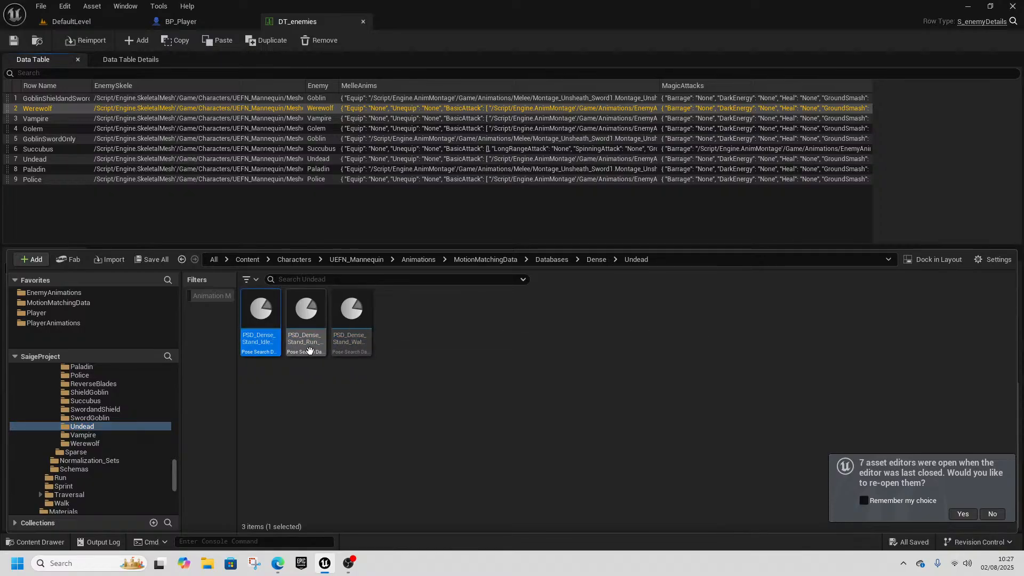
left_click(353, 343, "ctrl")
left_click_drag(269, 333, 91, 445)
left_click(129, 480)
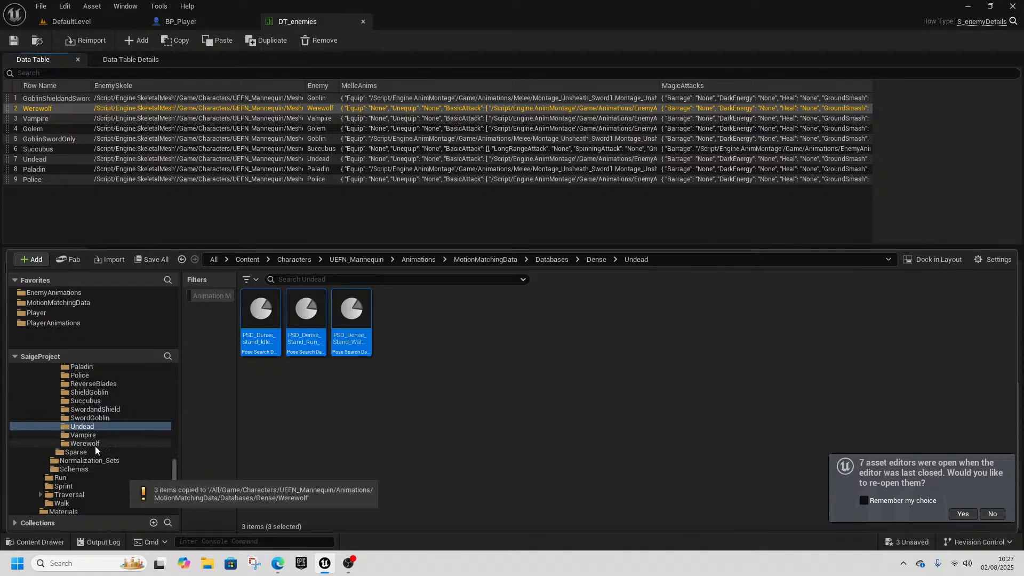
- Batch rename the three pose search databases in the Werewolf folder, replacing Undead with Werewolf in their names
left_click(89, 443)
left_click(265, 343)
right_click(265, 343)
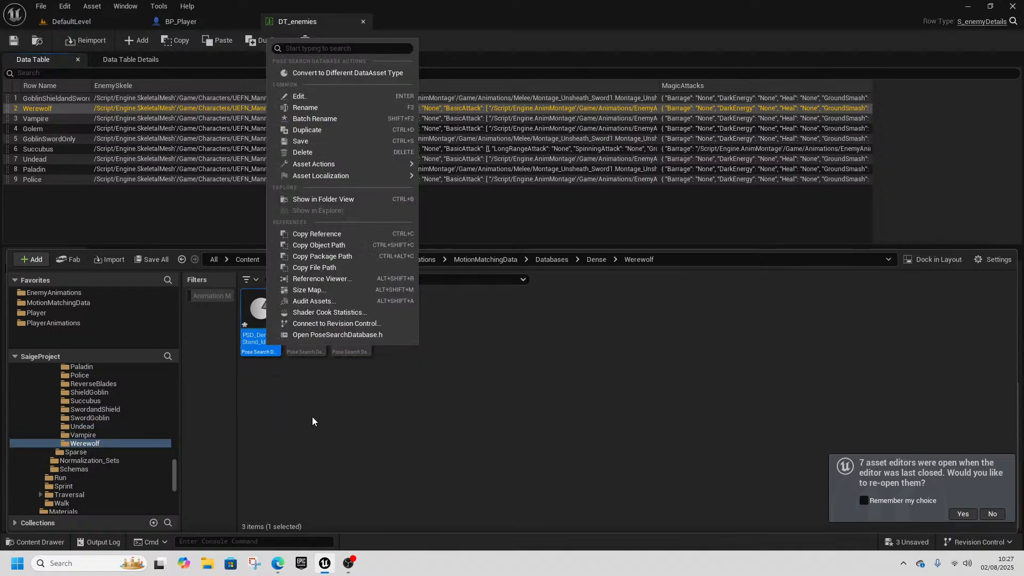
left_click(313, 418)
left_click(264, 341)
left_click(307, 341, "ctrl")
left_click(343, 341, "ctrl")
right_click(344, 341)
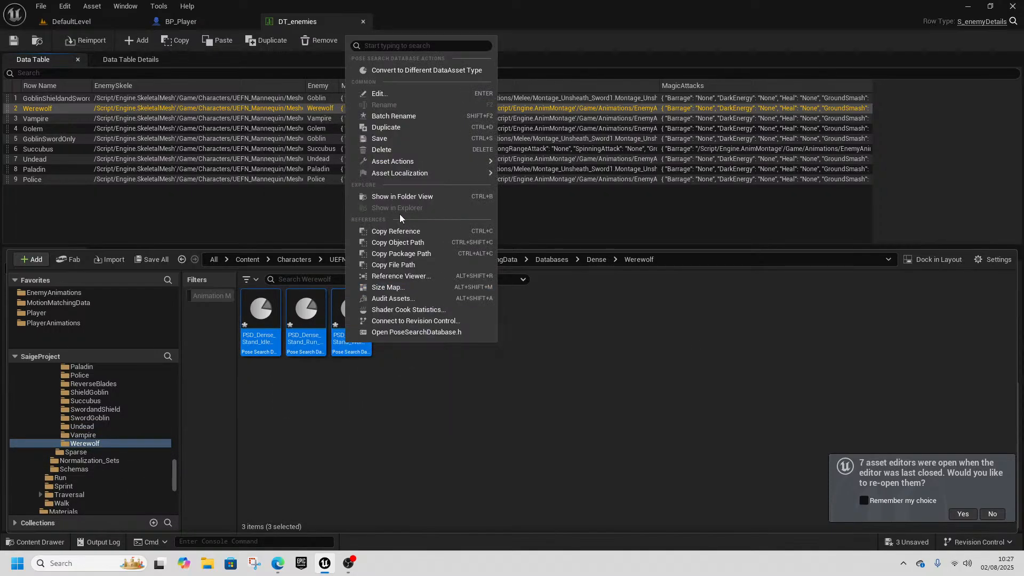
mouse_move(400, 161)
left_click(408, 115)
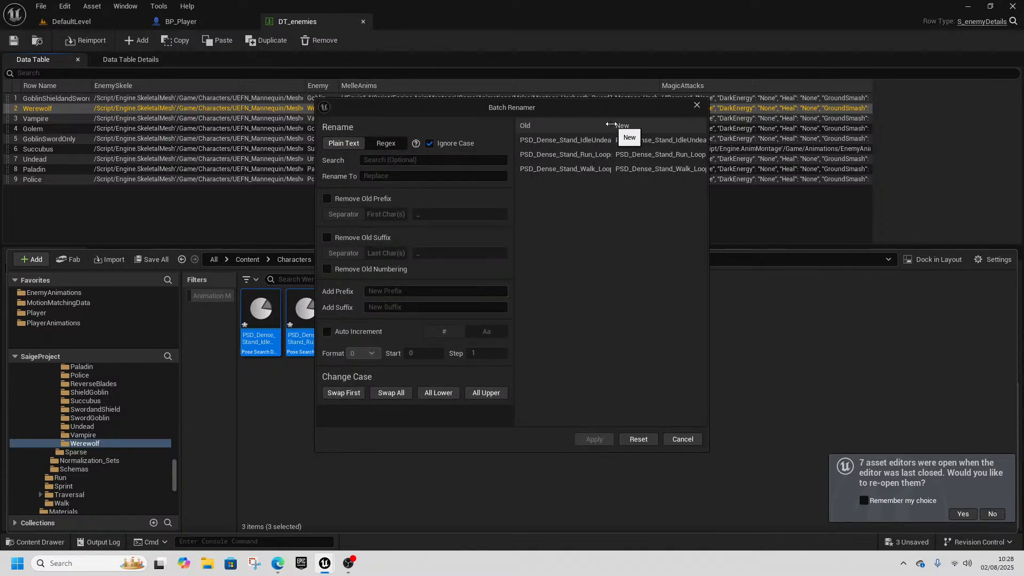
left_click_drag(614, 124, 661, 125)
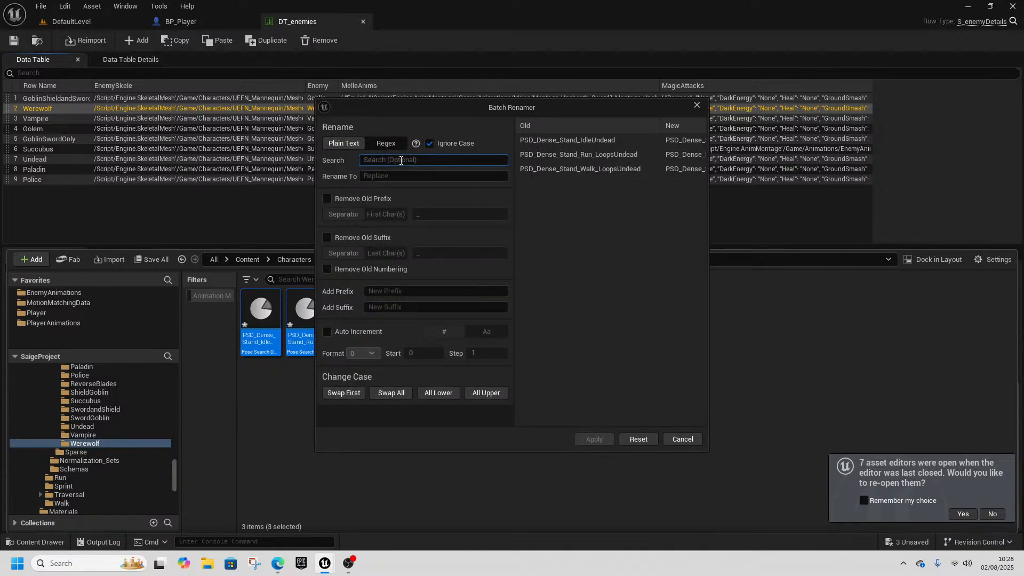
type("Undead")
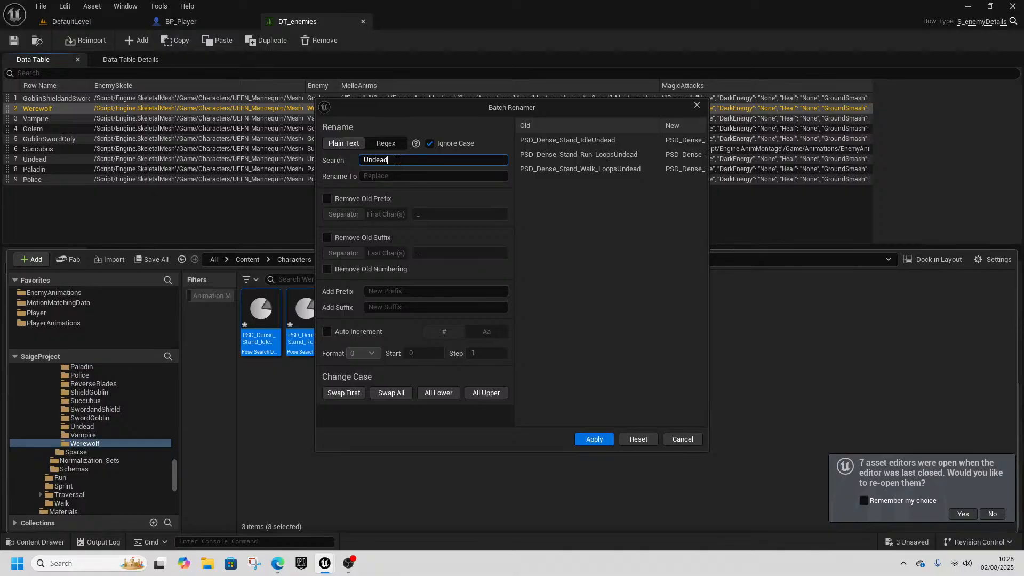
left_click(402, 177)
type("Werewolf")
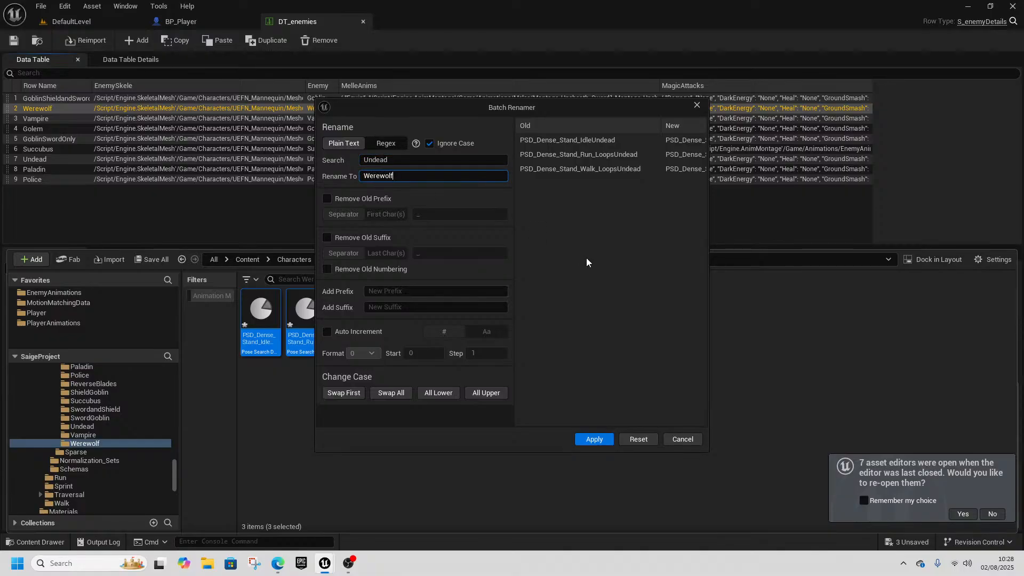
left_click(599, 443)
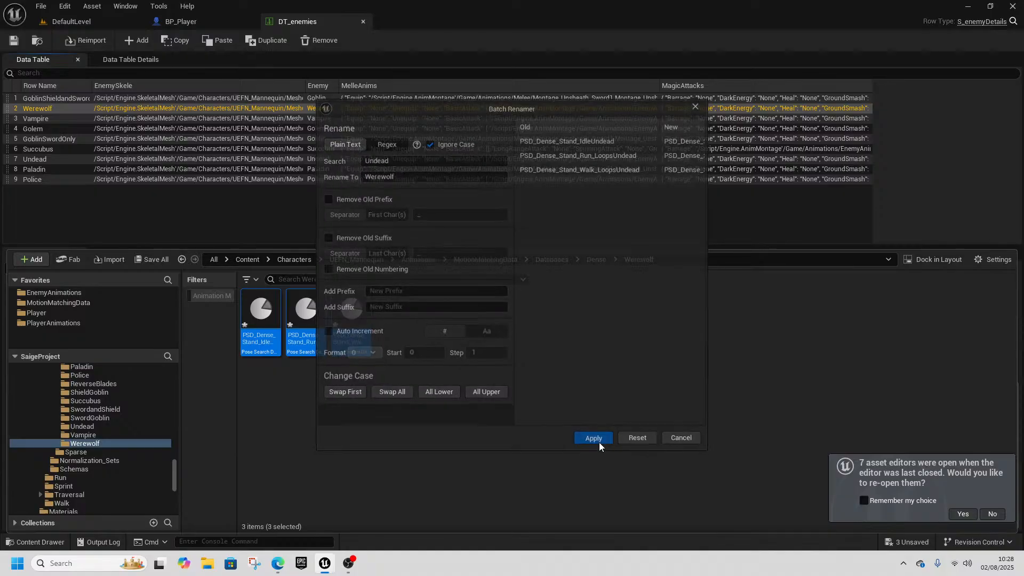
mouse_move(360, 339)
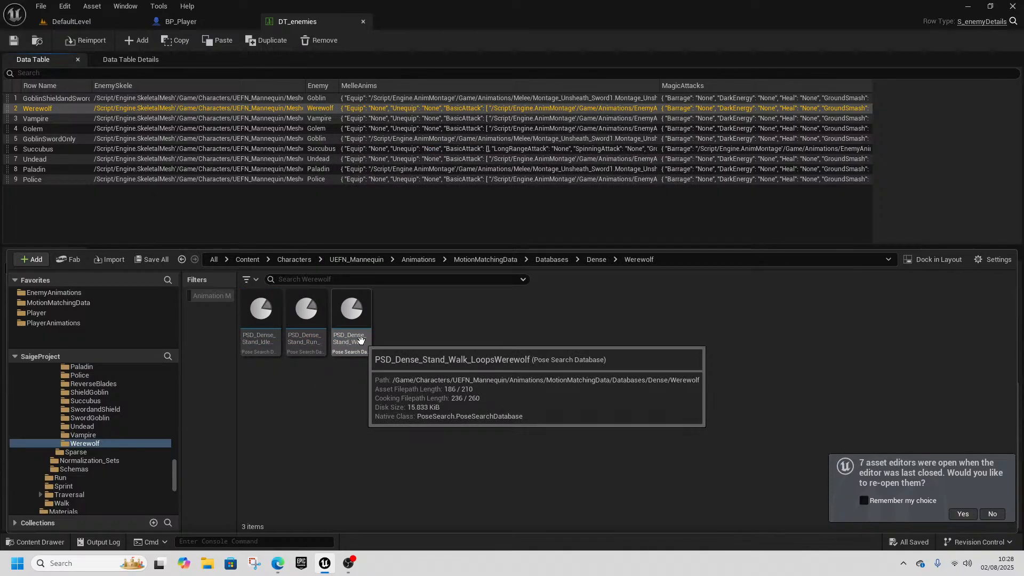
mouse_move(315, 342)
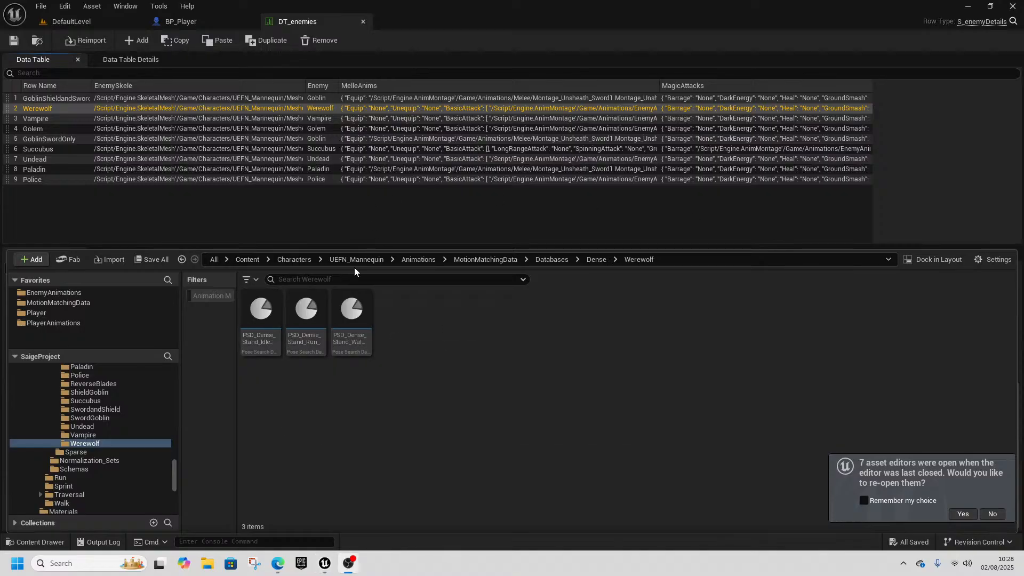
- Open the Werewolf folder's idle pose search database and remove the Undead_Soldier01_Idle sequence from its asset list
mouse_move(268, 338)
left_click(258, 343)
double_click(258, 343)
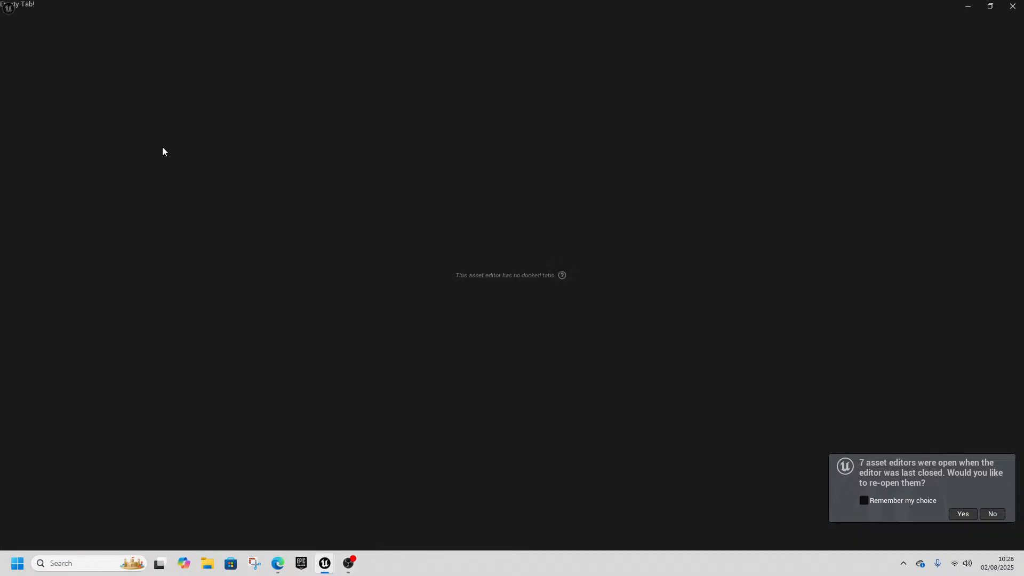
left_click(222, 118)
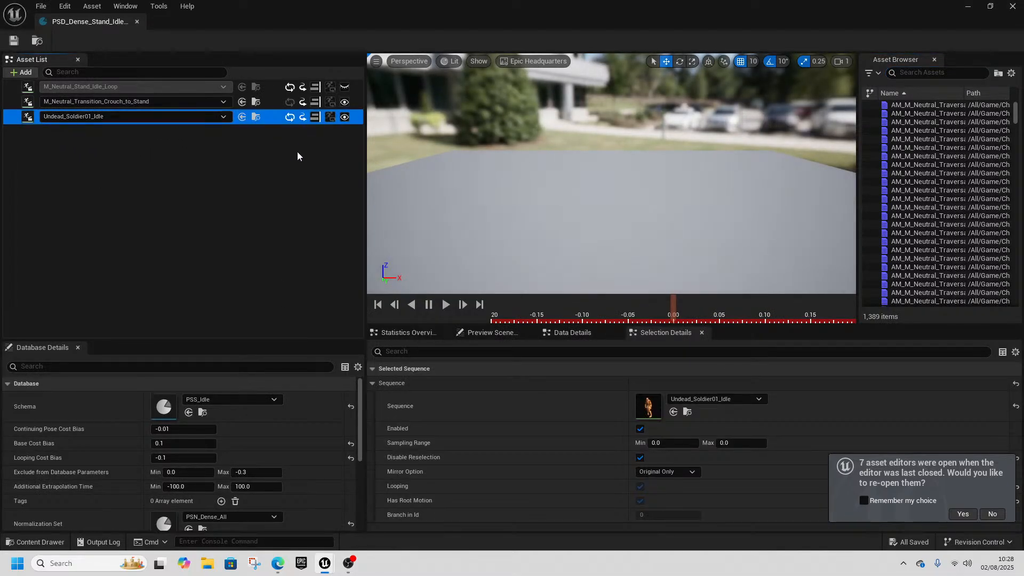
key("Delete")
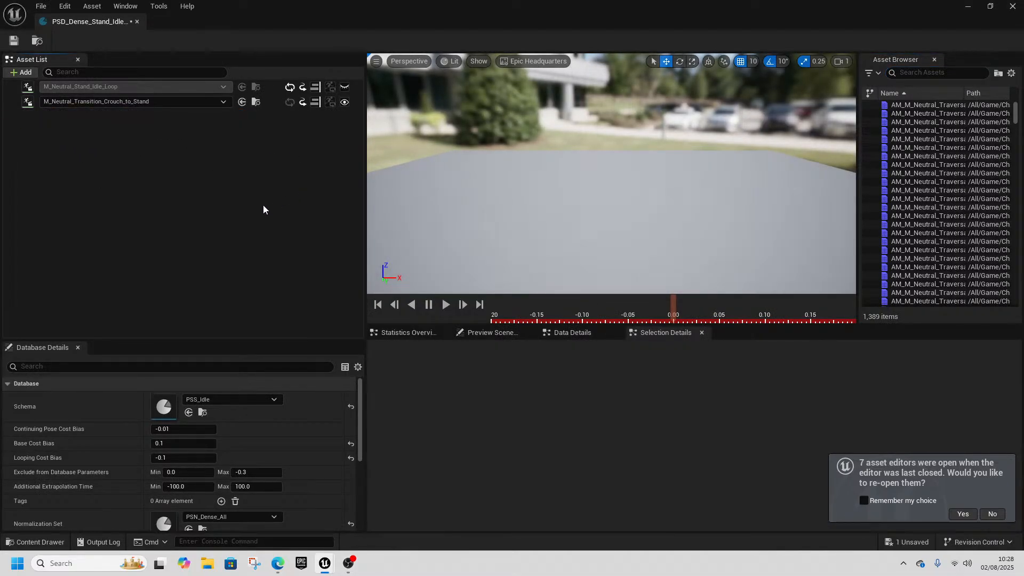
- Add the idle animation from the Werewolf_AnimSet Idle folder to the werewolf idle pose search database's asset list
key("ctrl+space")
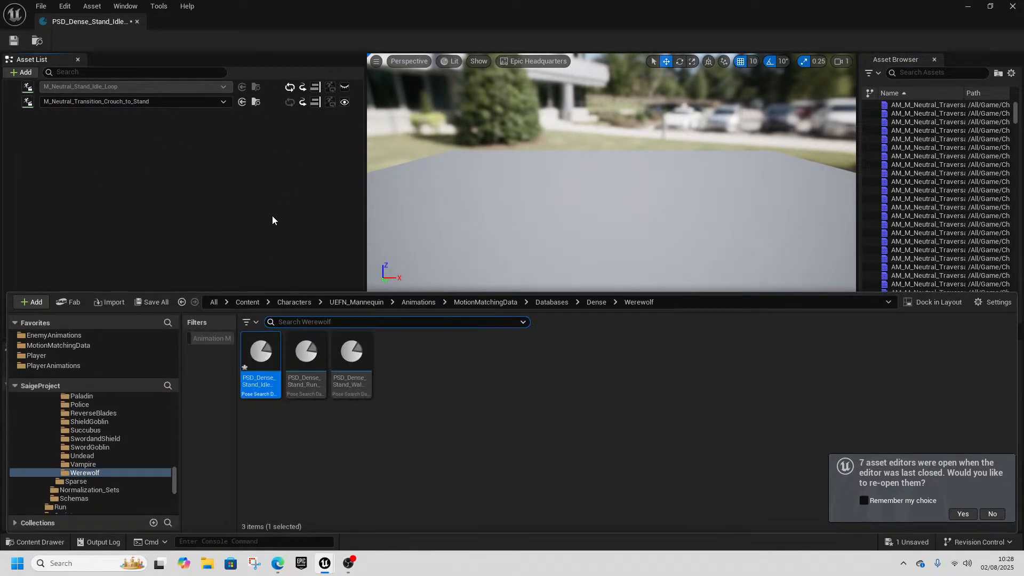
left_click(50, 336)
double_click(618, 383)
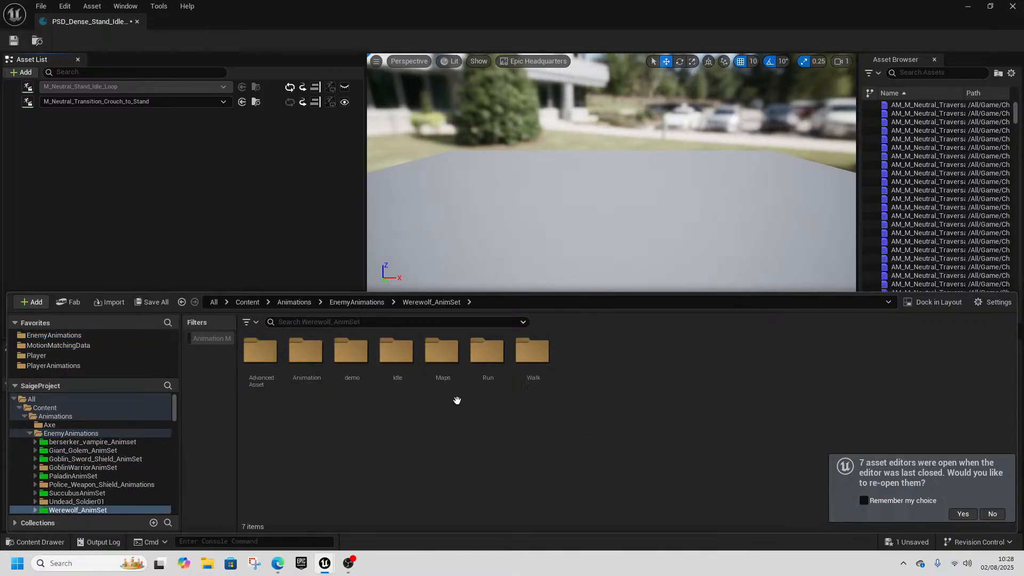
double_click(295, 381)
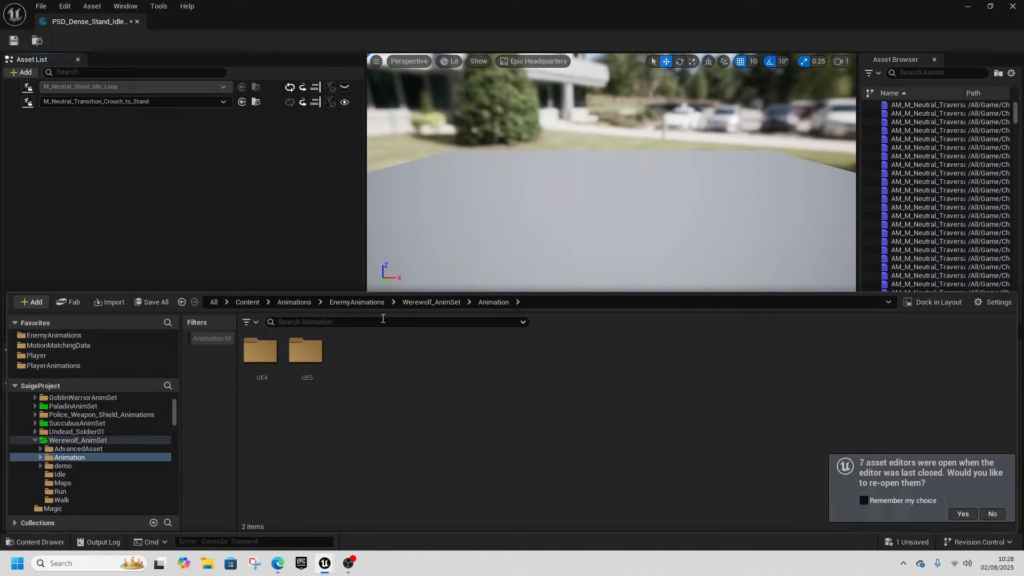
left_click(431, 302)
double_click(396, 355)
left_click_drag(260, 354, 198, 211)
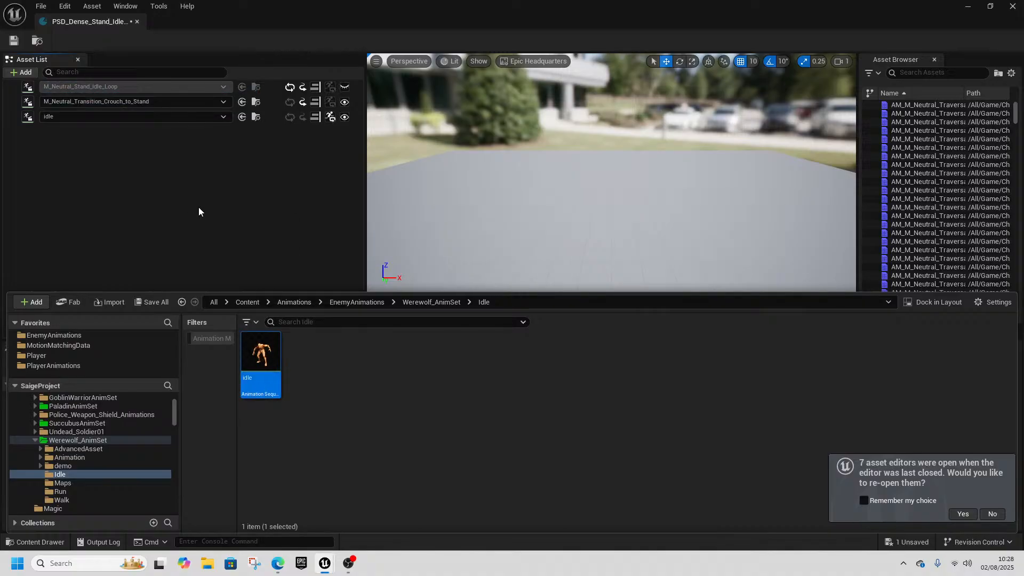
- Rename the werewolf idle animation sequence as WerewolfIdle
right_click(257, 373)
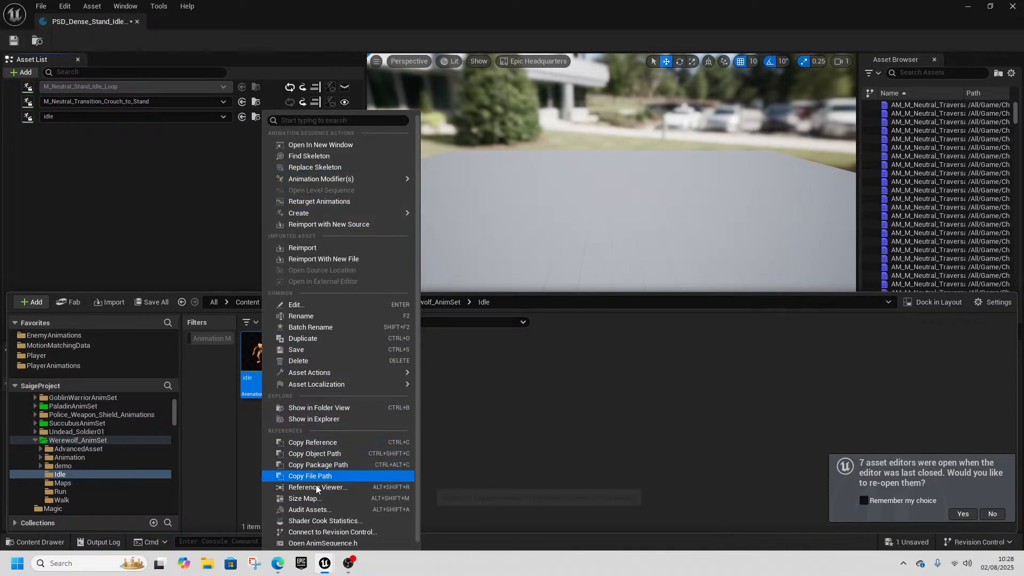
mouse_move(319, 367)
left_click(302, 316)
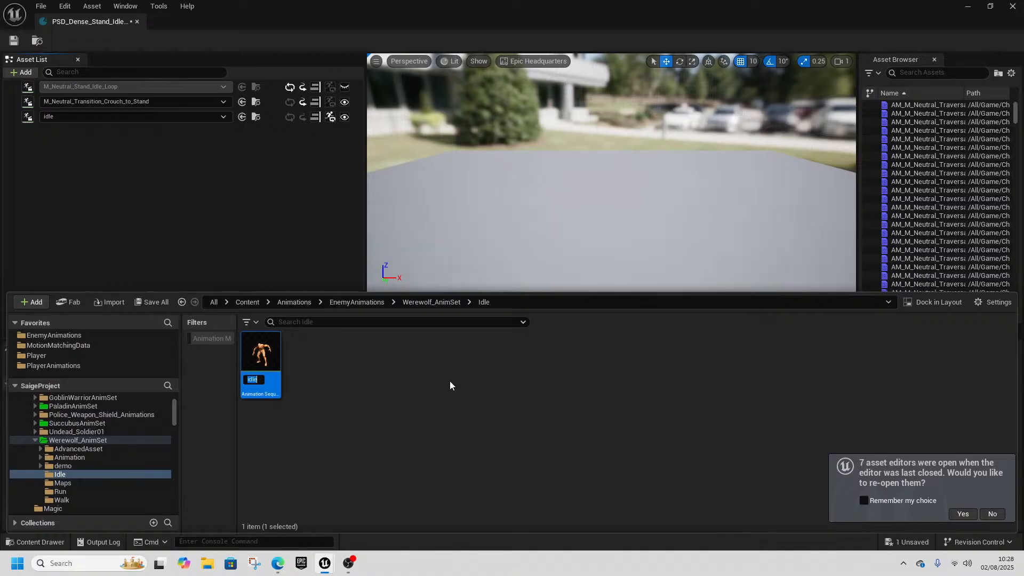
type("WerewolfIdl")
type("e")
key("Return")
- Open the WerewolfIdle animation and enable Loop, Enable Root Motion and Force Root Lock
double_click(245, 337)
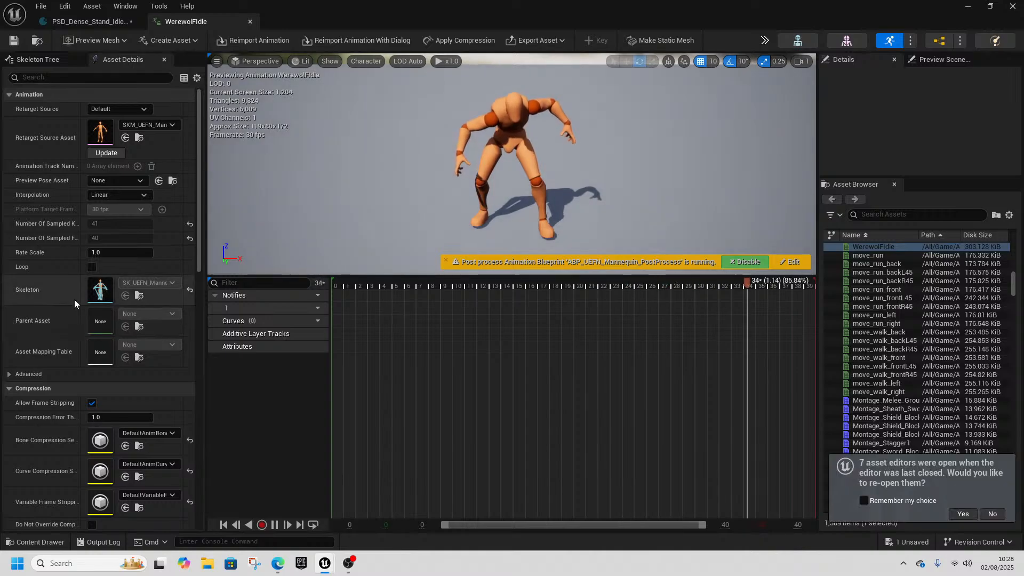
left_click(92, 266)
scroll(97, 444, "down", 3)
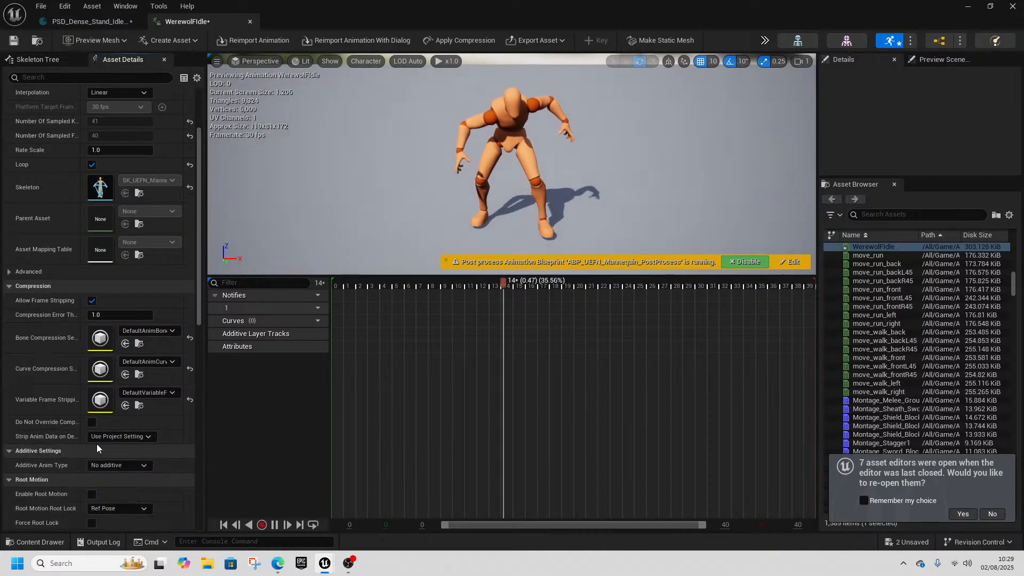
left_click(92, 493)
scroll(95, 494, "down", 2)
left_click(92, 457)
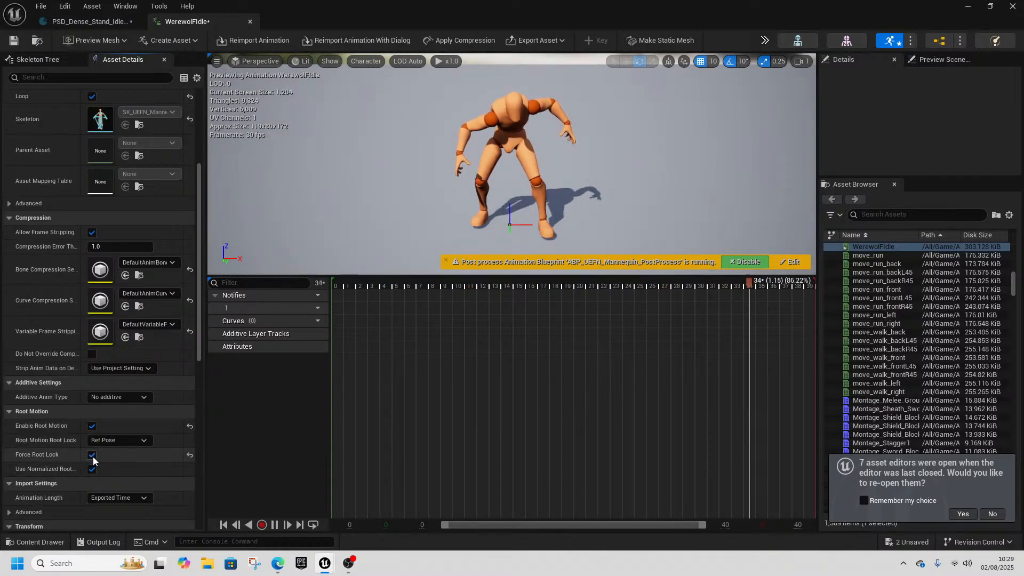
- Save the WerewolfIdle animation and the werewolf idle pose search database, and close the animation
scroll(511, 164, "up", 5)
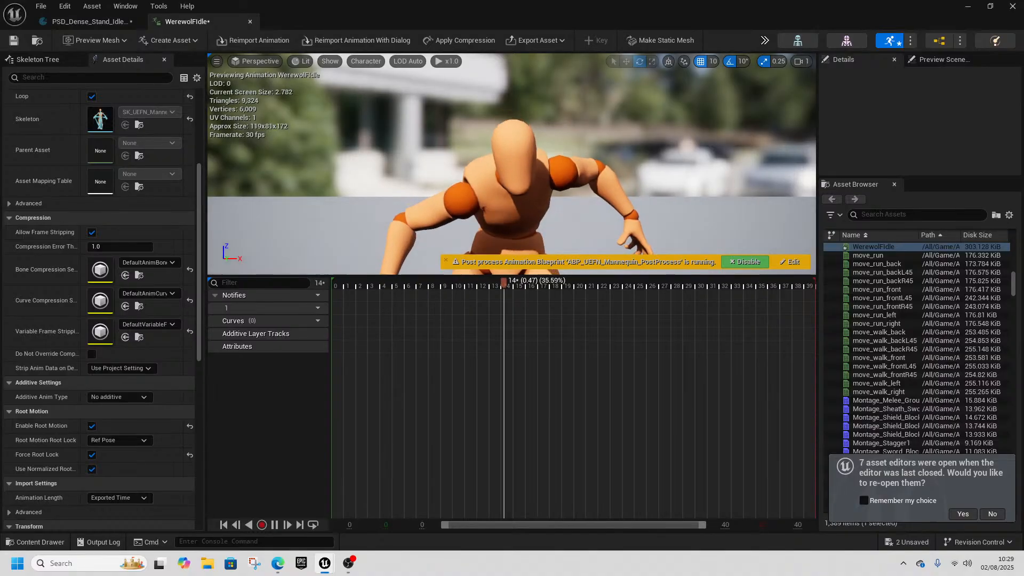
right_click_drag(480, 165, 458, 192)
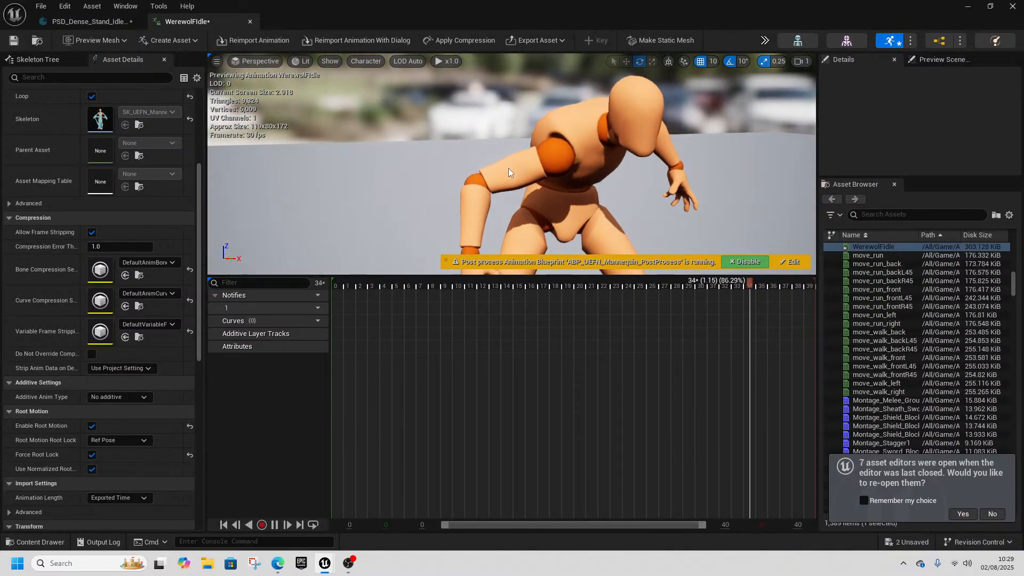
left_click(14, 41)
left_click(906, 541)
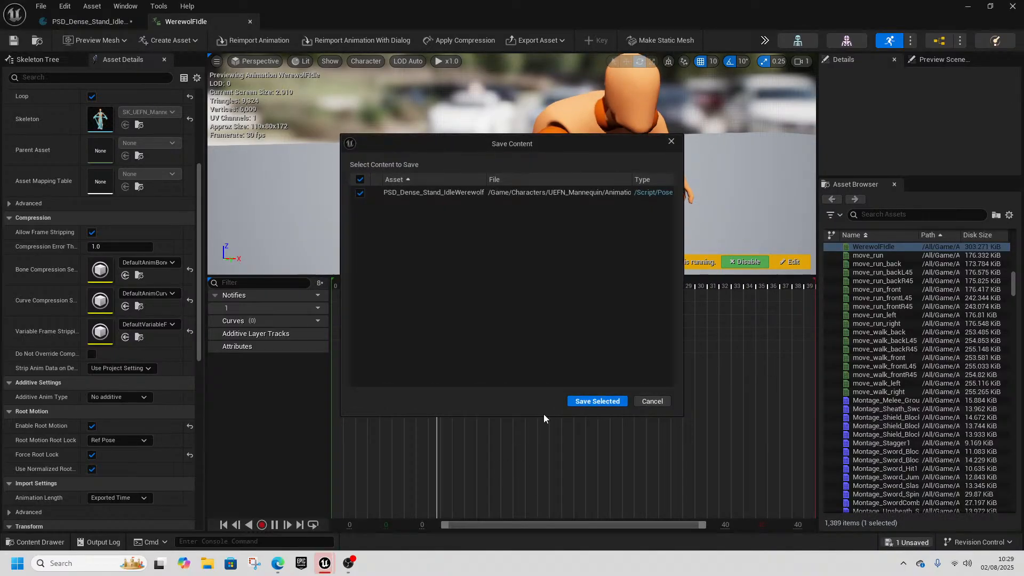
left_click(597, 400)
left_click(250, 21)
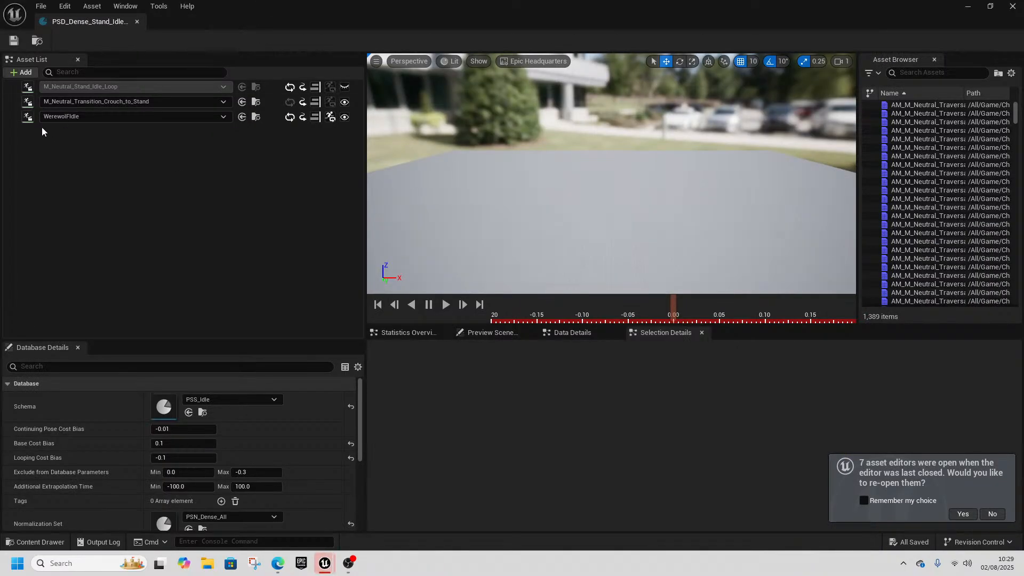
- Enable Disable Reselection for the WerewolfIdle sequence in the idle database and close the database
left_click(12, 120)
left_click(646, 471)
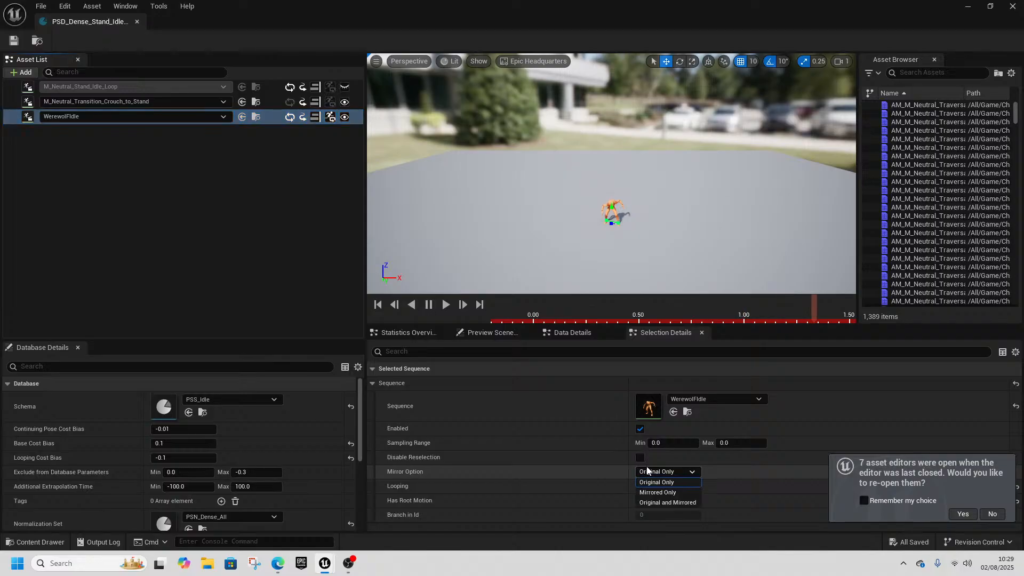
left_click(639, 457)
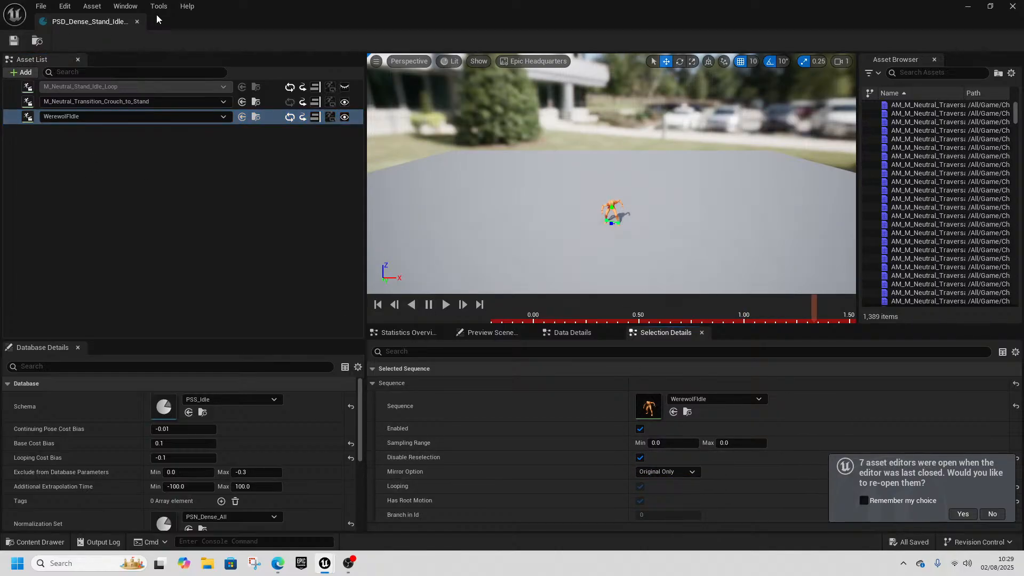
left_click(228, 236)
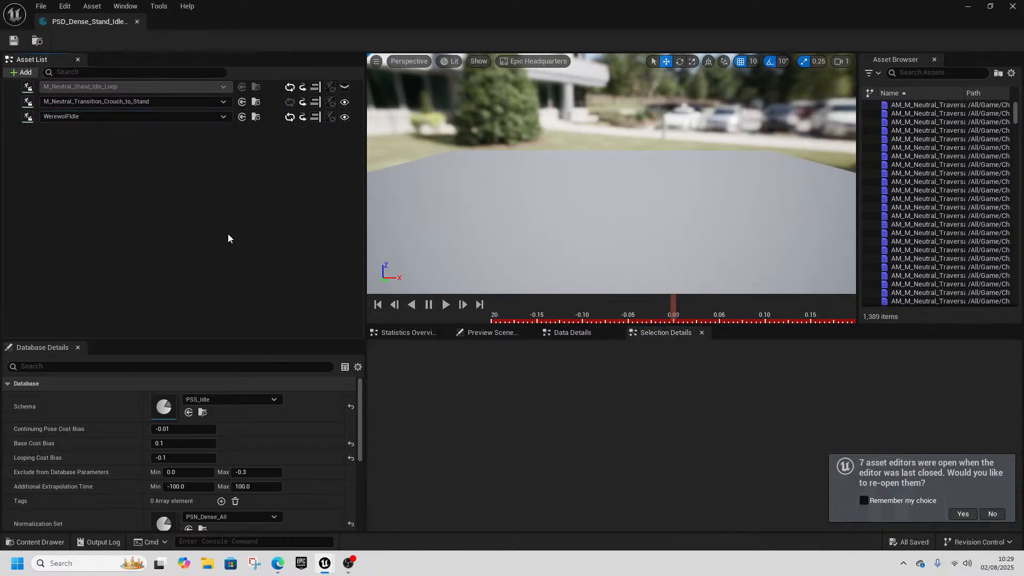
key("ctrl+space")
left_click(437, 303)
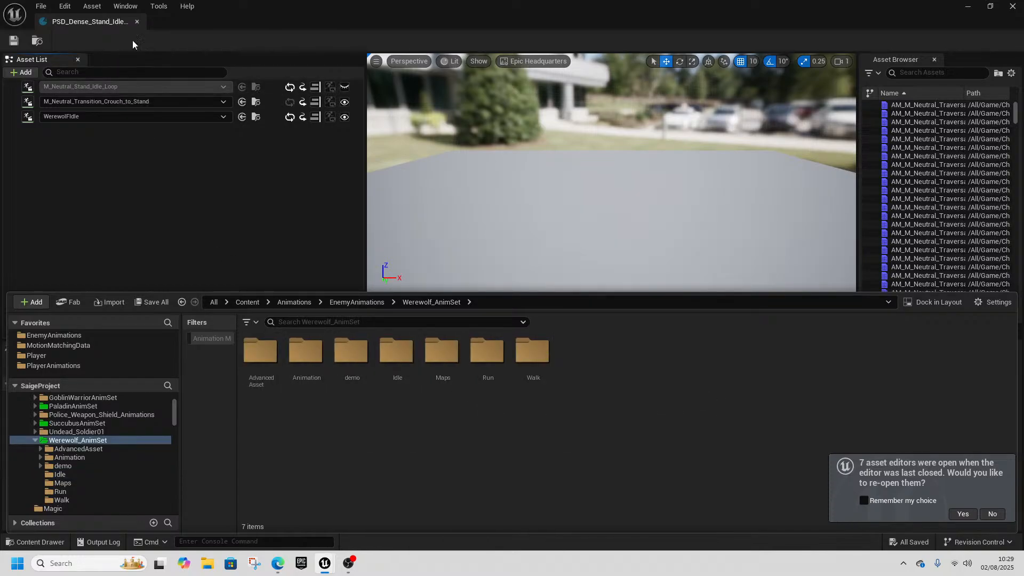
left_click(137, 21)
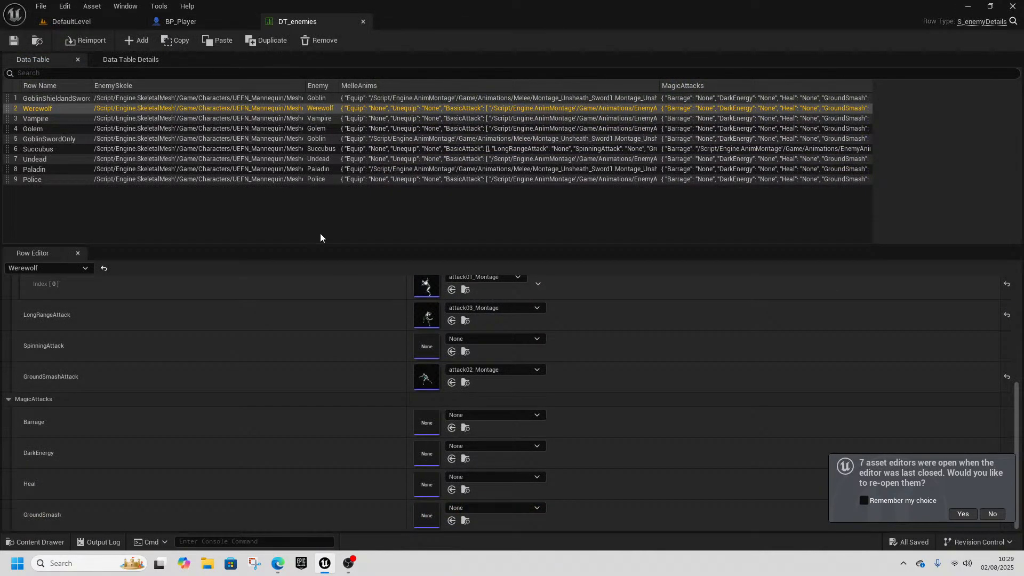
- Open the run pose search database from the Werewolf folder inside the Dense databases folder
key("ctrl+space")
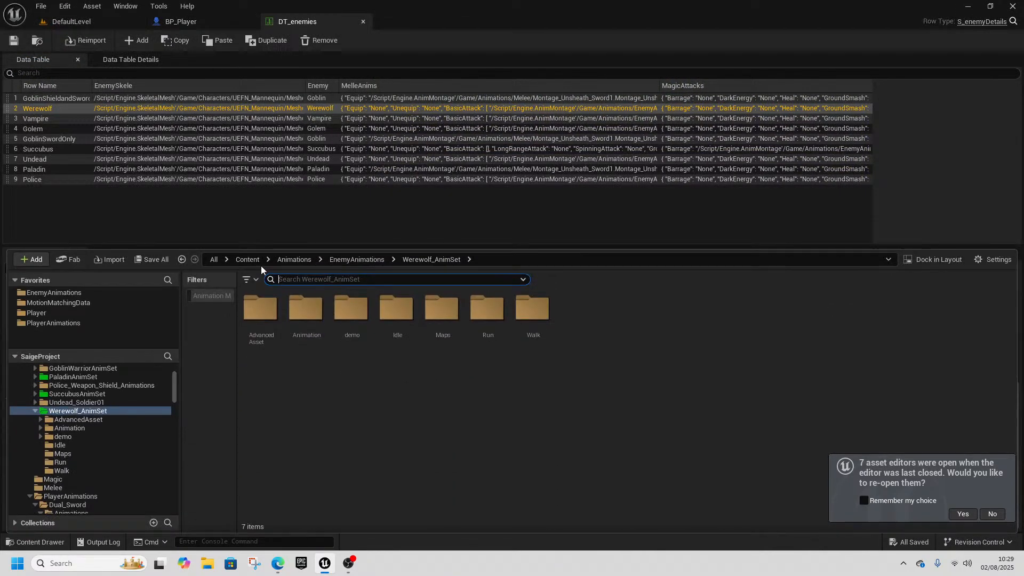
left_click(49, 303)
double_click(305, 320)
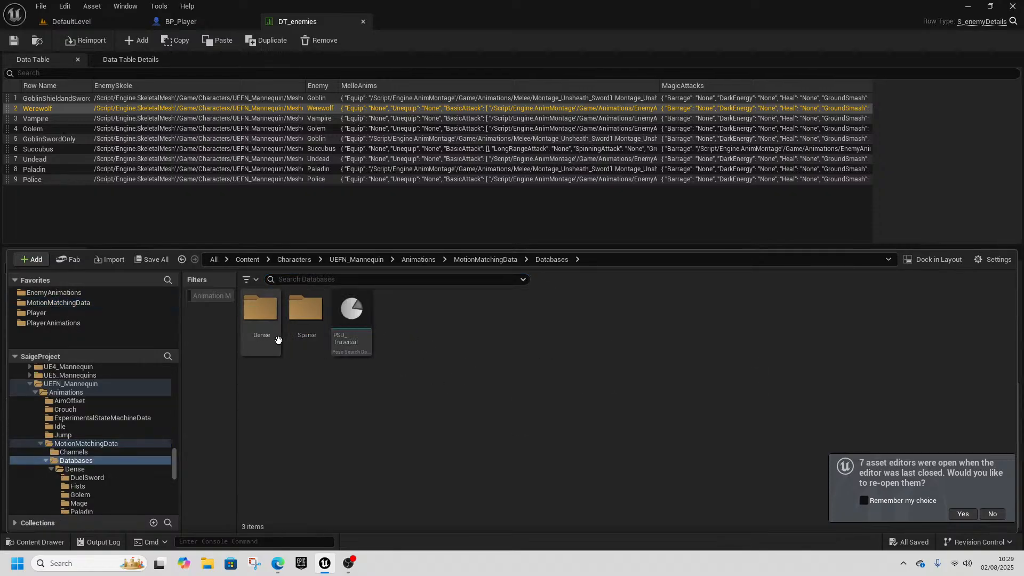
double_click(278, 340)
left_click(846, 332)
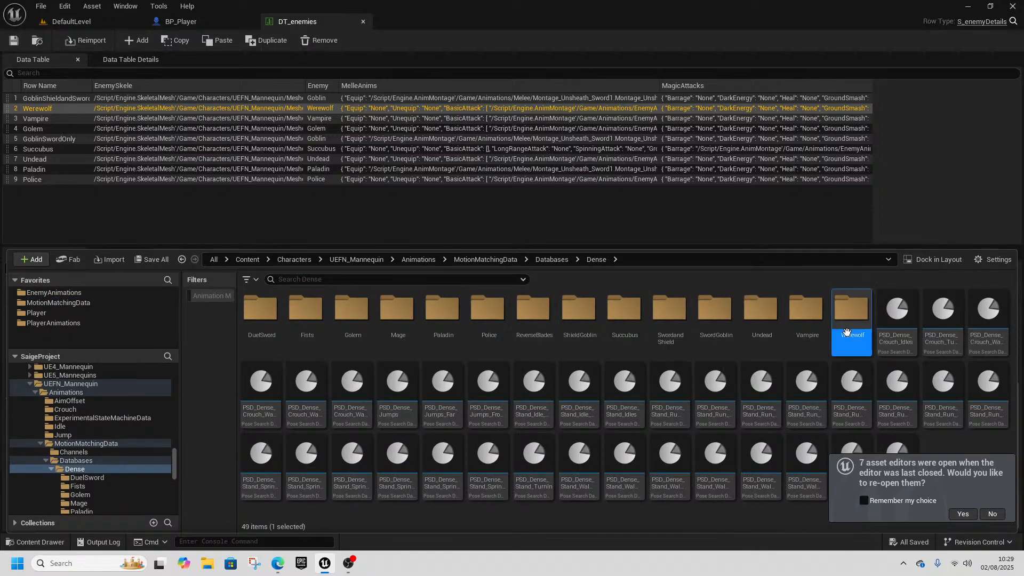
double_click(846, 333)
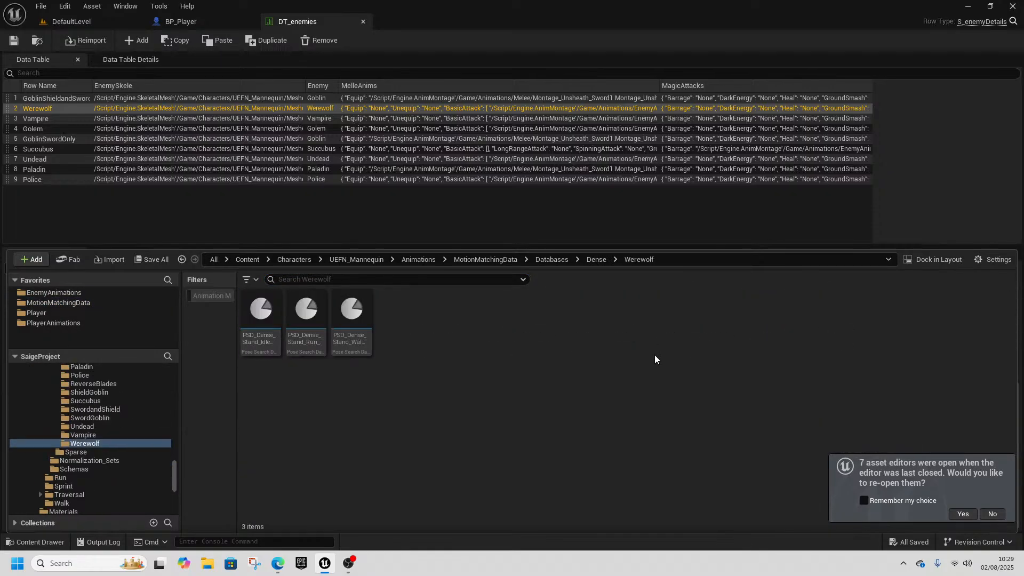
double_click(304, 342)
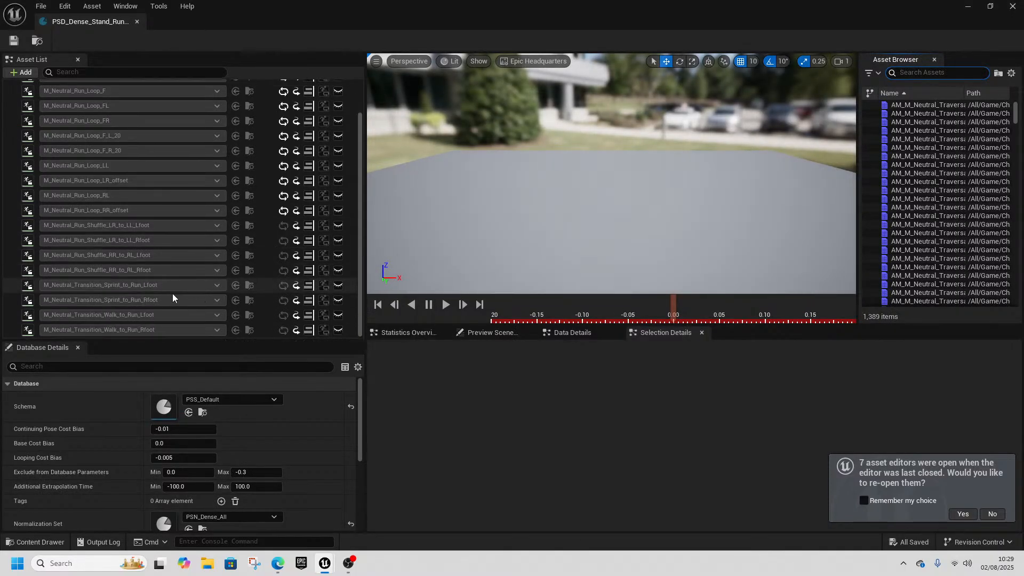
scroll(160, 272, "down", 1)
scroll(224, 255, "up", 1)
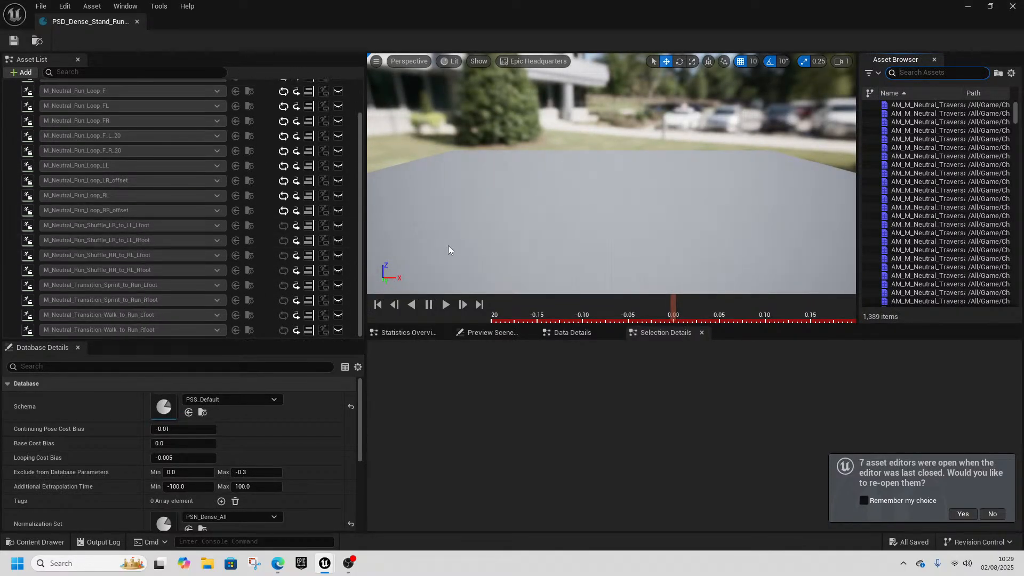
- Add all nine move_run animations from the Werewolf_AnimSet Run folder to the run database's asset list
key("ctrl+space")
left_click(51, 346)
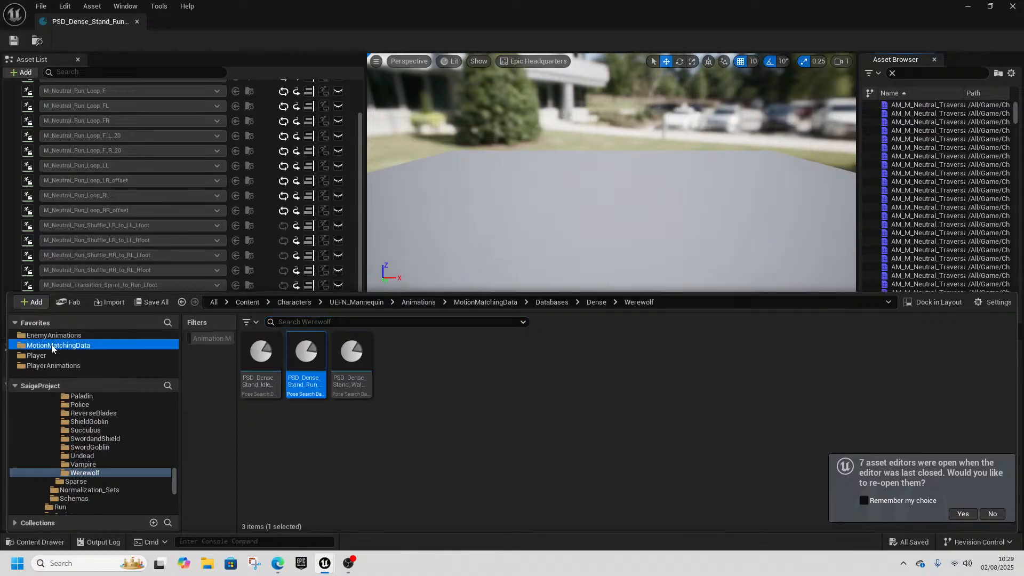
left_click(53, 335)
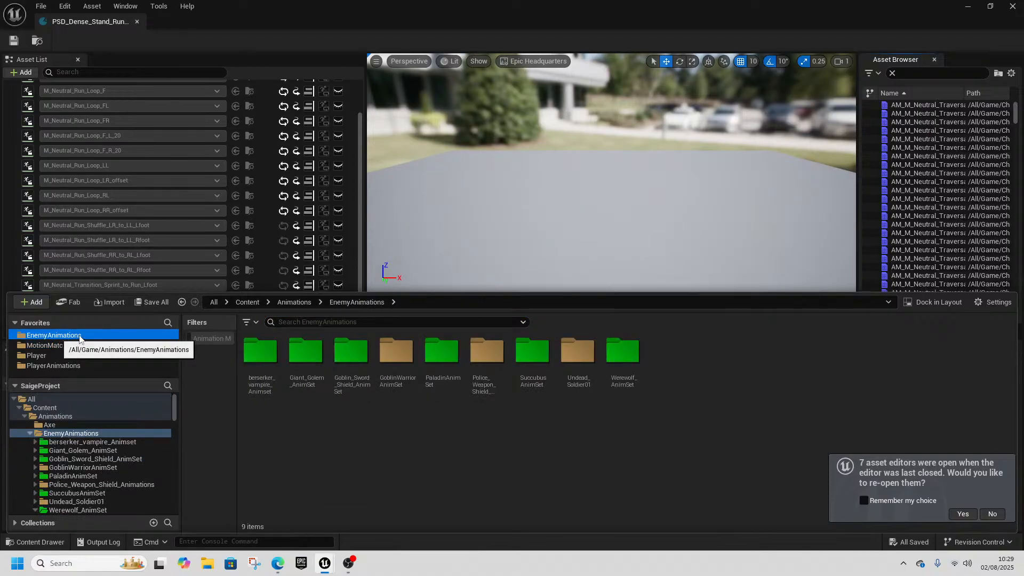
double_click(628, 380)
double_click(487, 367)
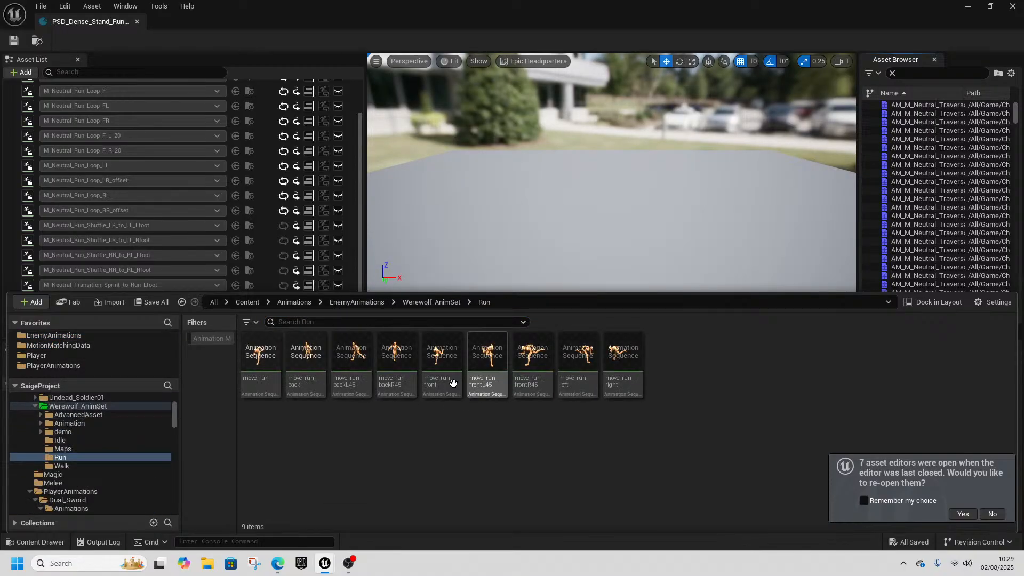
left_click(259, 384)
left_click(622, 376, "shift")
left_click_drag(260, 354, 12, 271)
- Preview the move_run, back, backL45, backR45 and front run sequences in the database viewport
left_click(16, 213)
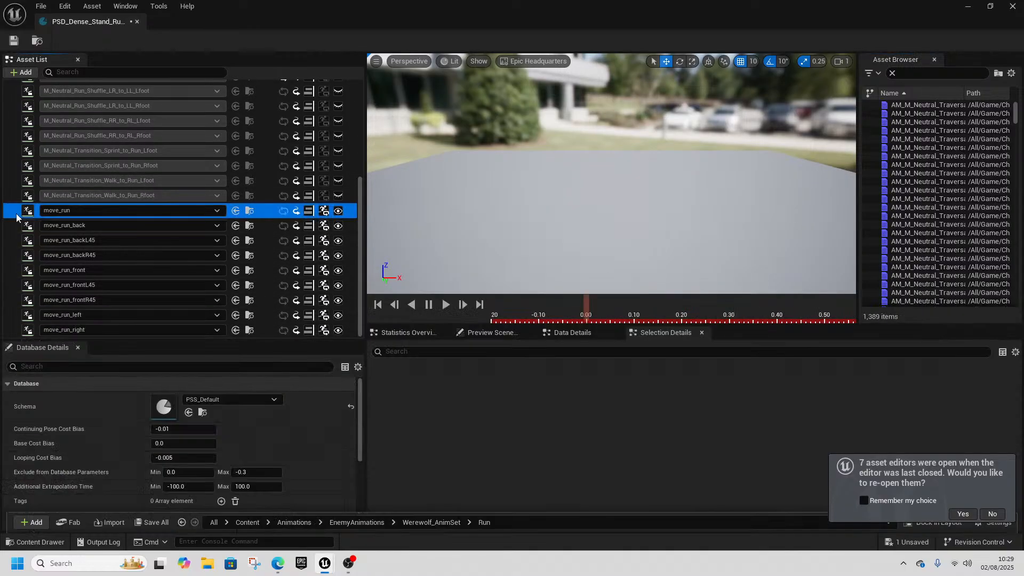
right_click_drag(586, 176, 735, 186)
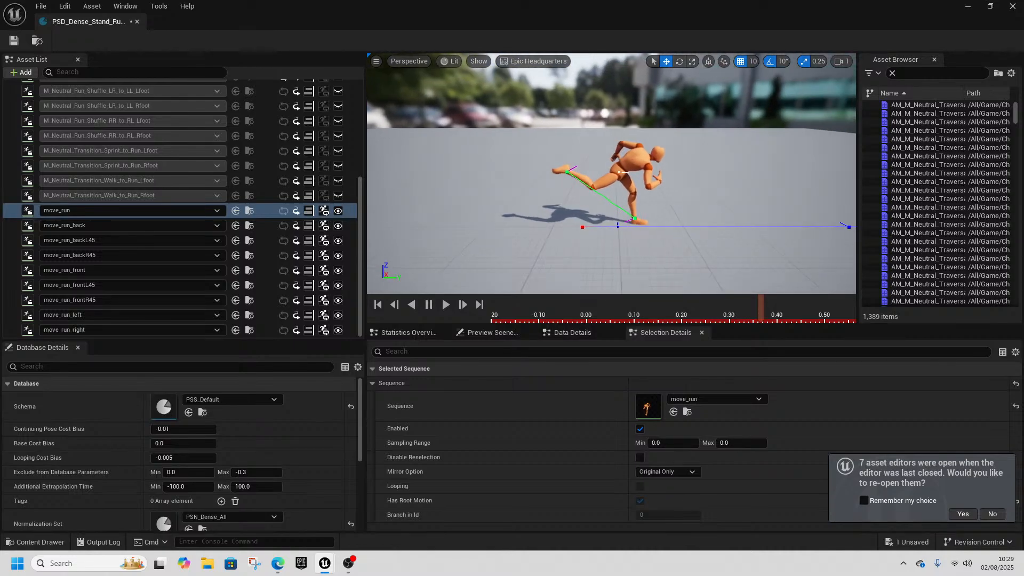
left_click(17, 229)
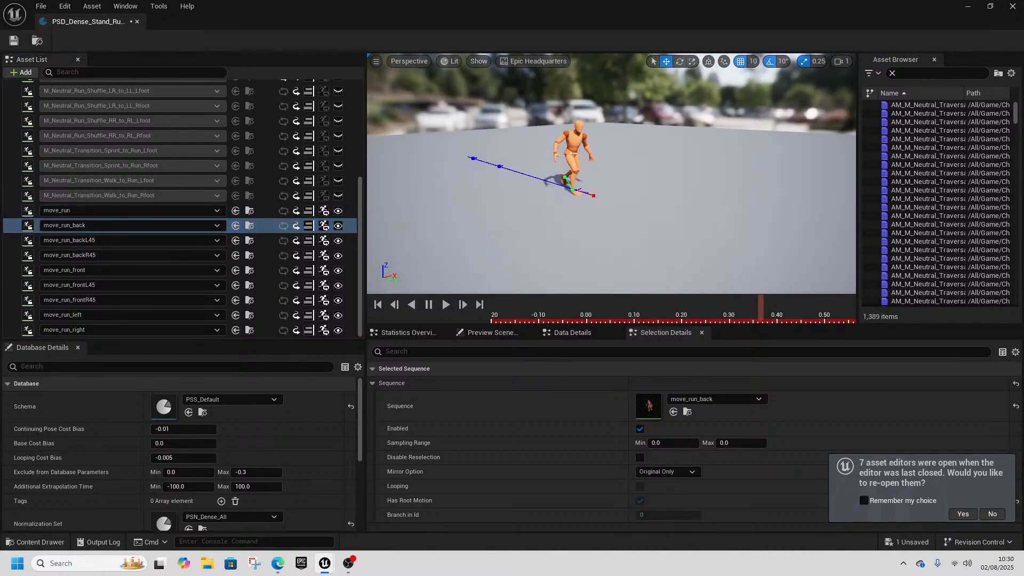
left_click(15, 244)
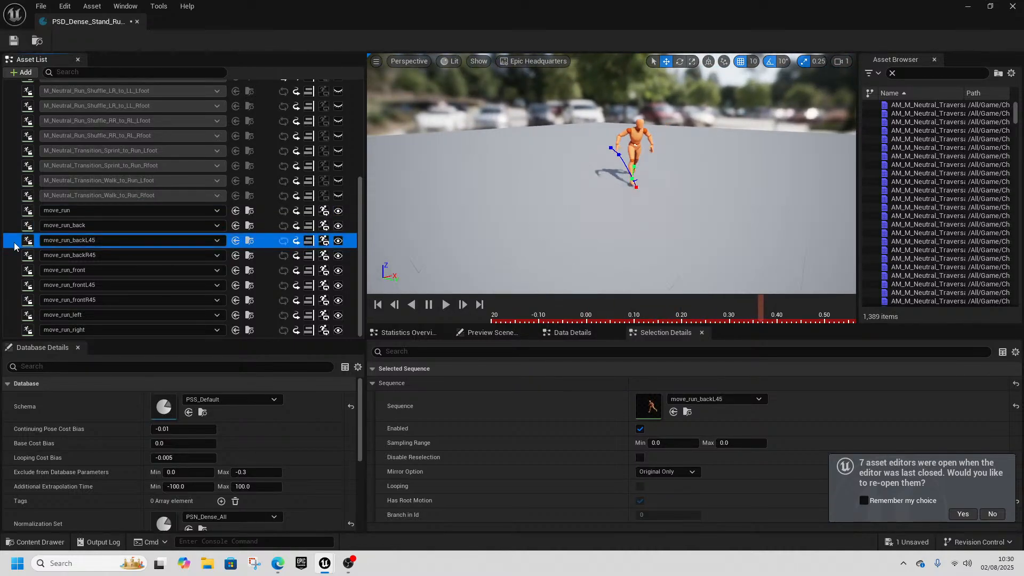
left_click(12, 255)
left_click(11, 270)
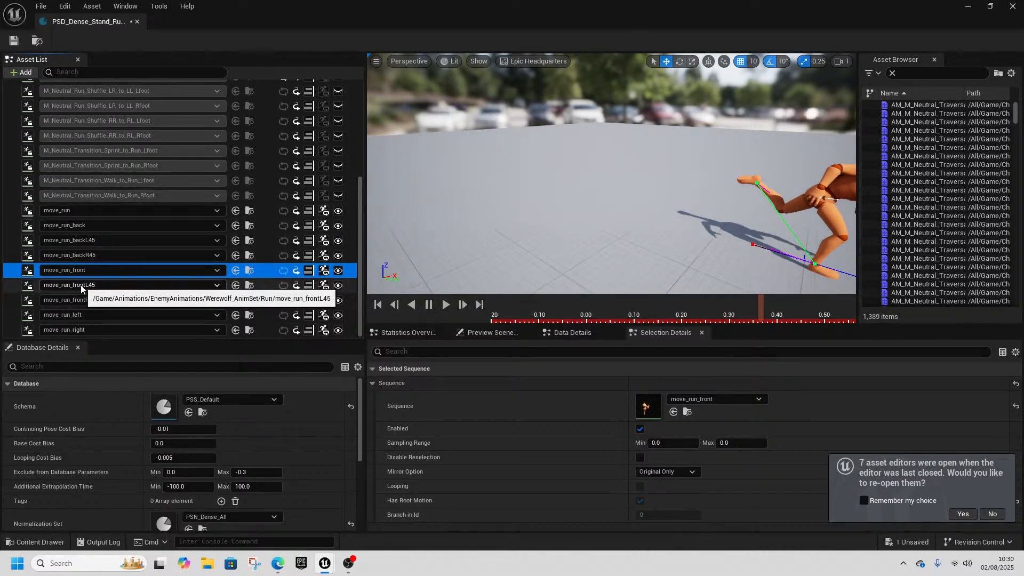
- Select all nine move_run sequences and examine their statistics, preview scene, data details and selection details
left_click(11, 210)
left_click(11, 333, "shift")
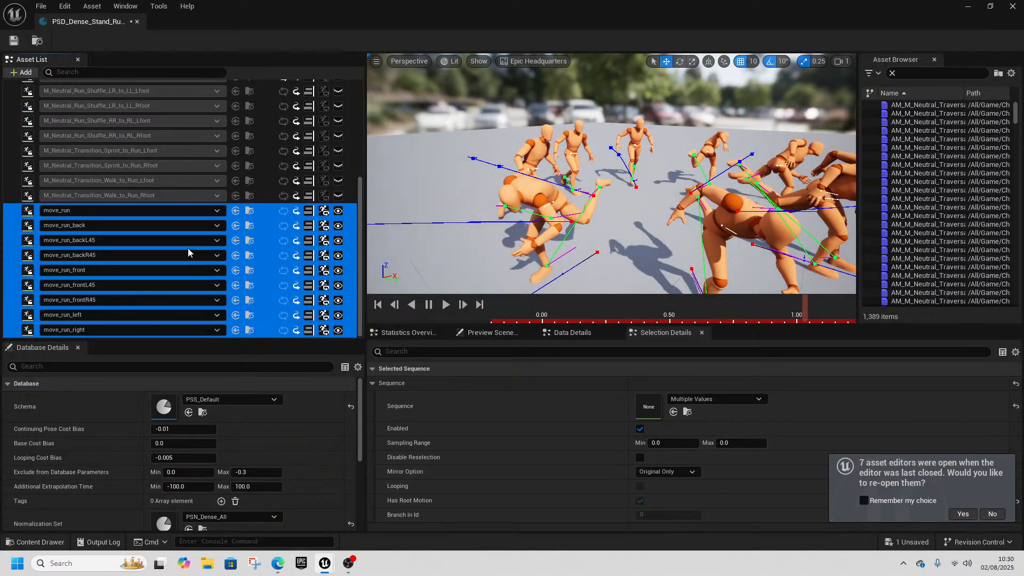
left_click(411, 333)
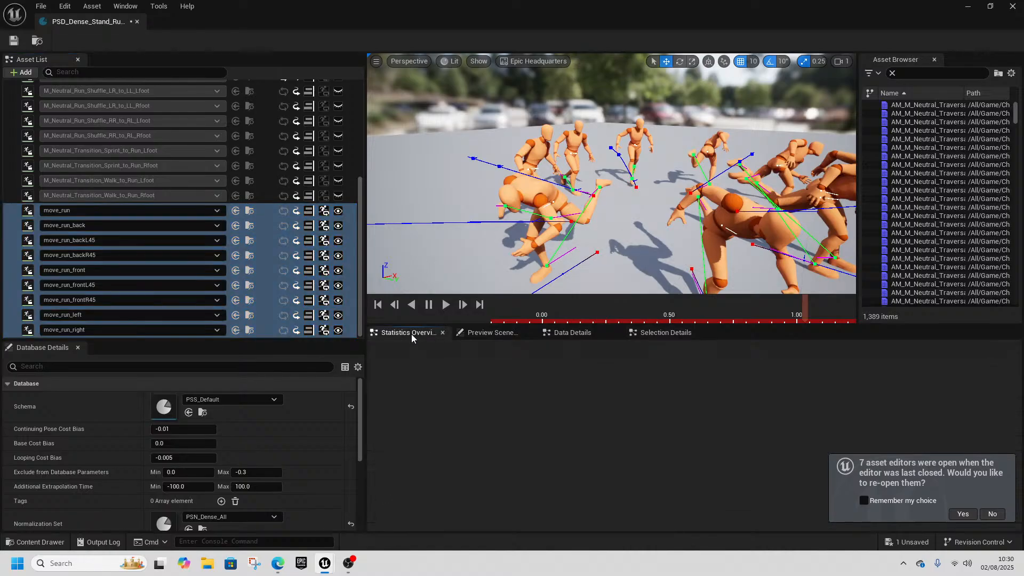
left_click(469, 334)
left_click(567, 334)
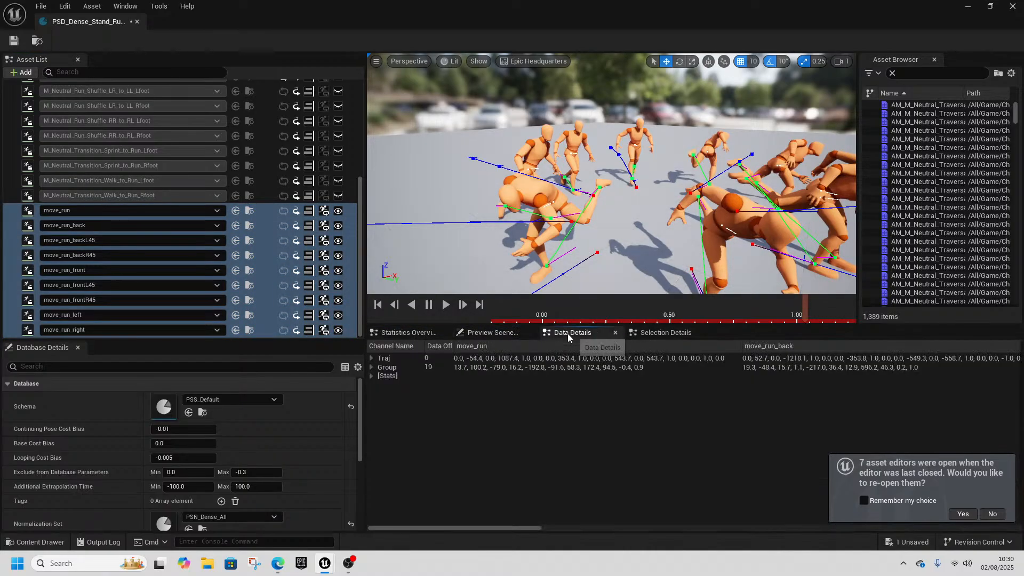
left_click(672, 334)
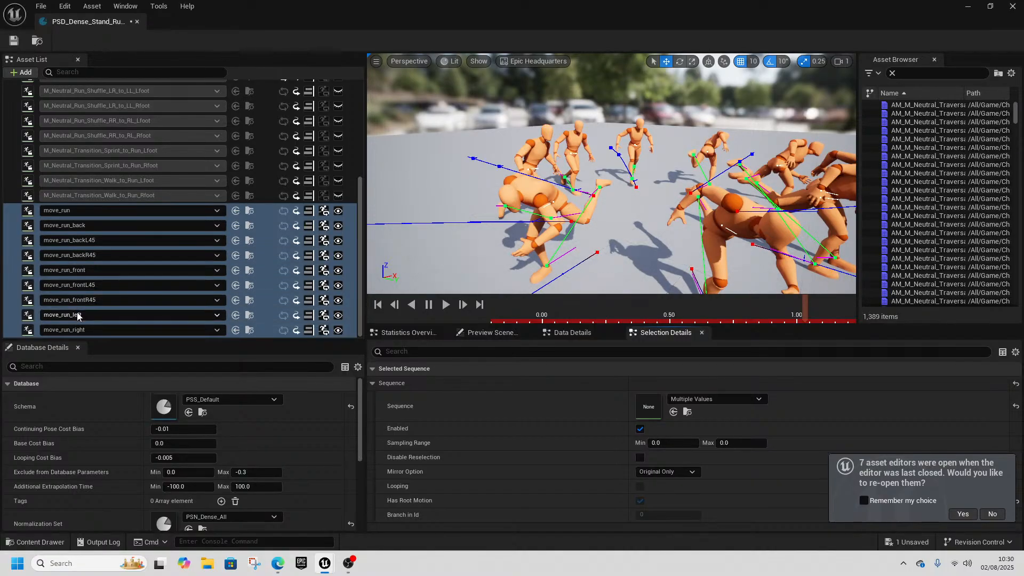
left_click(13, 212)
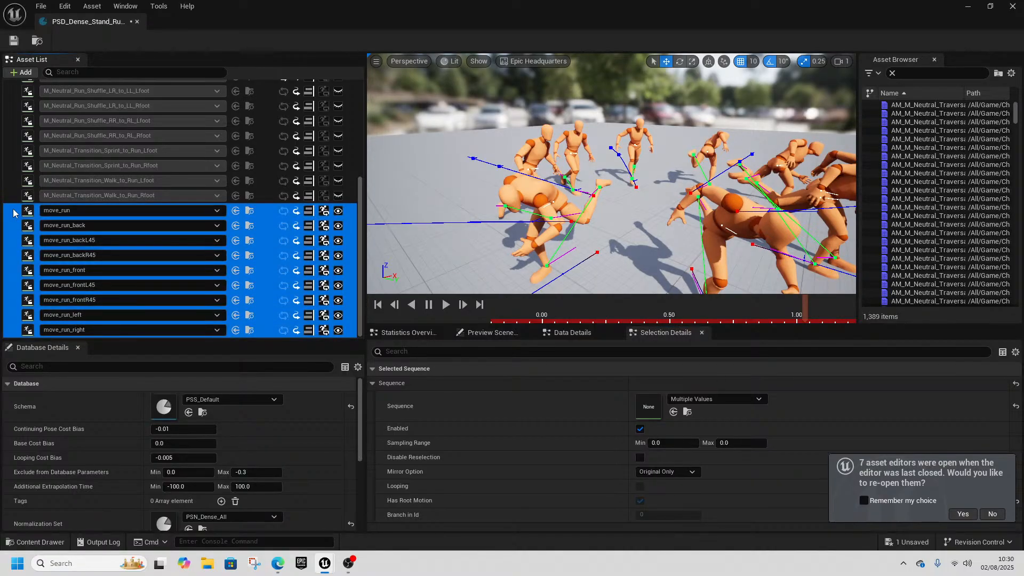
- Compare the move_run and move_run_front sequences by previewing them alternately in the database viewport
left_click(183, 210)
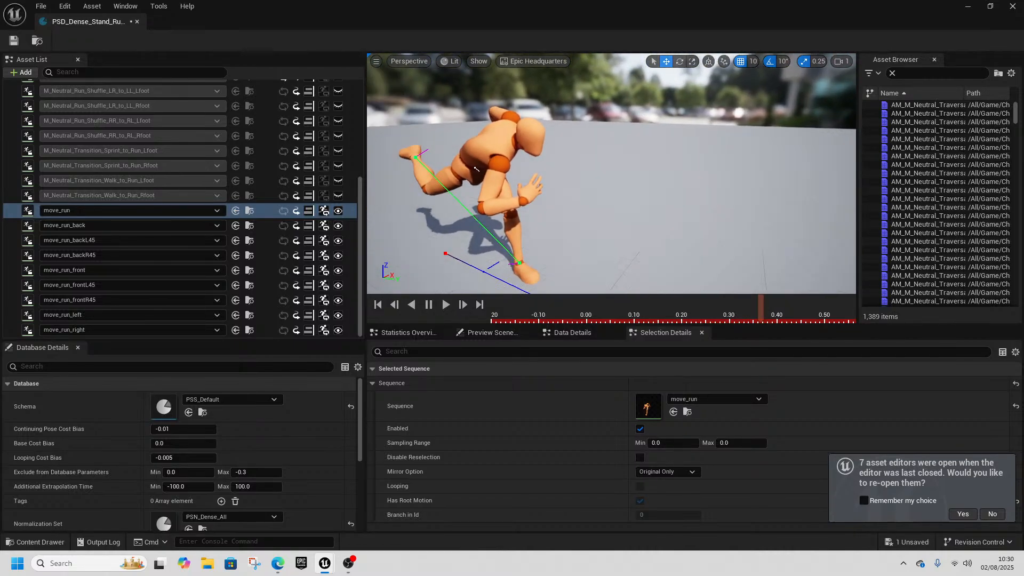
left_click(14, 273)
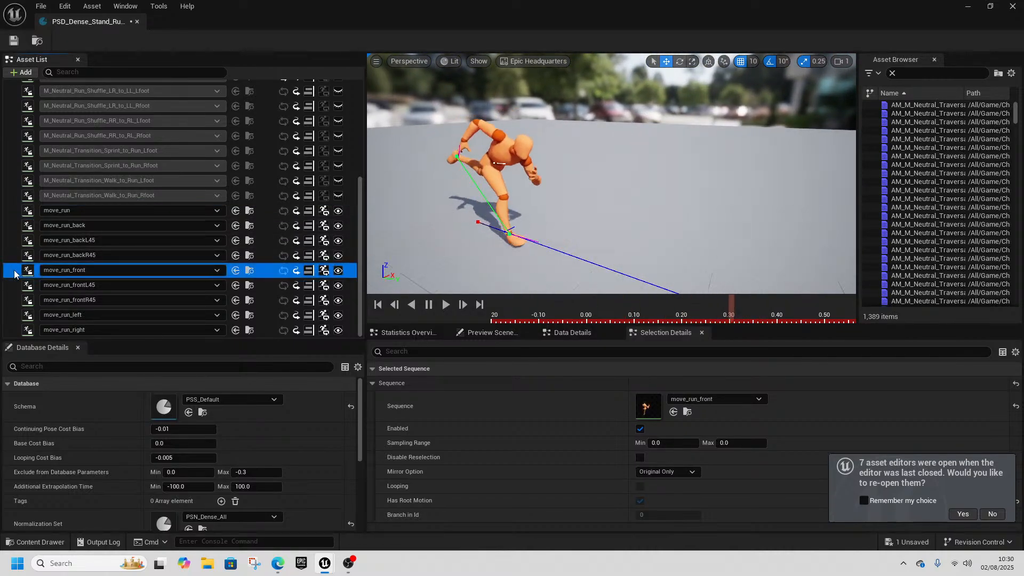
left_click(17, 213)
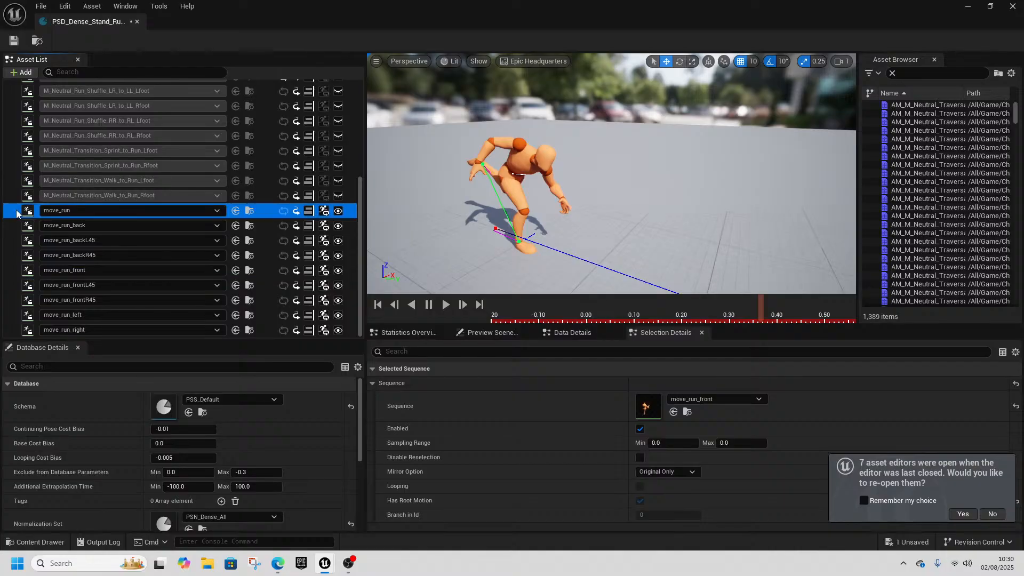
left_click(12, 272)
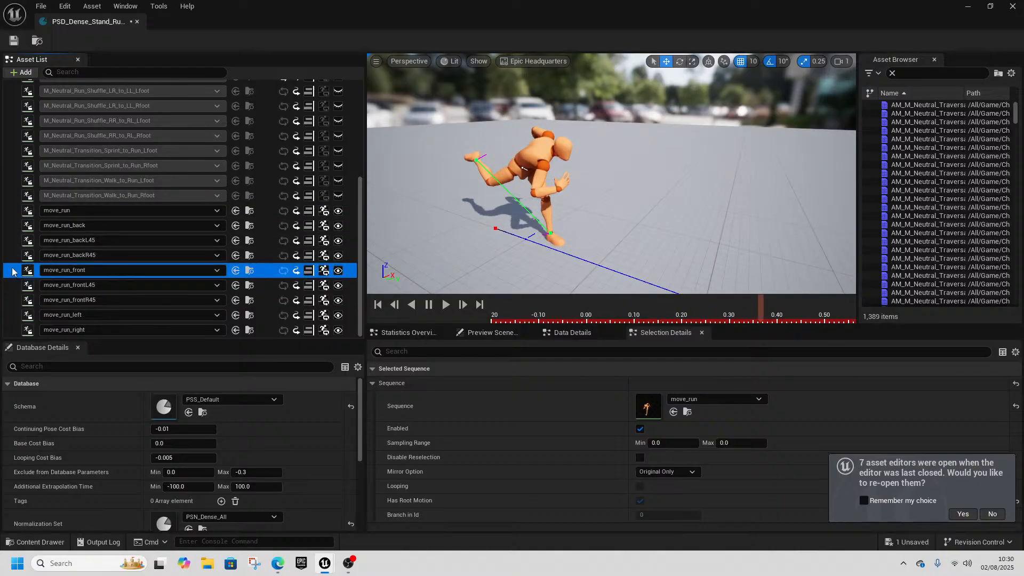
left_click(19, 212)
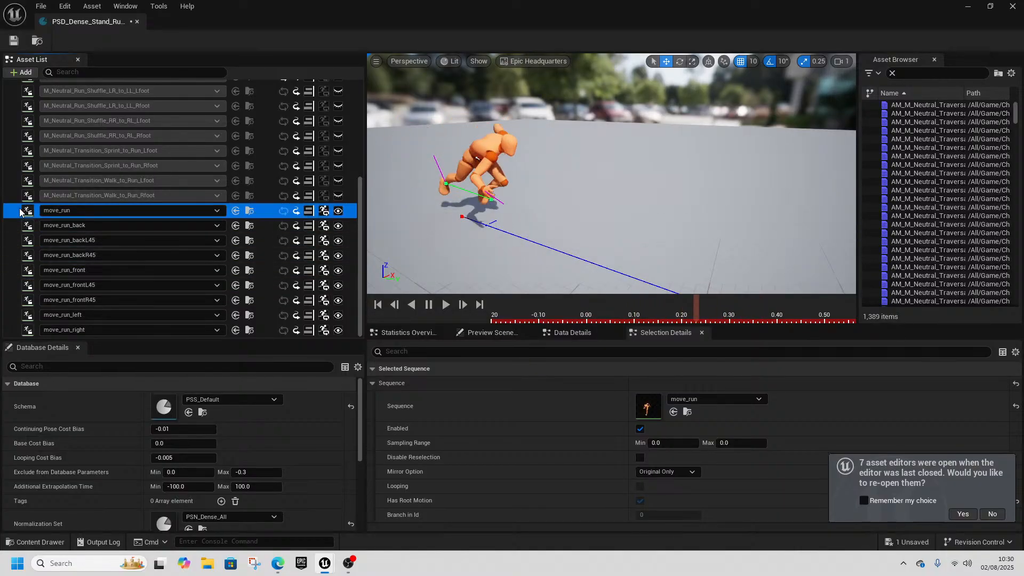
left_click(10, 271)
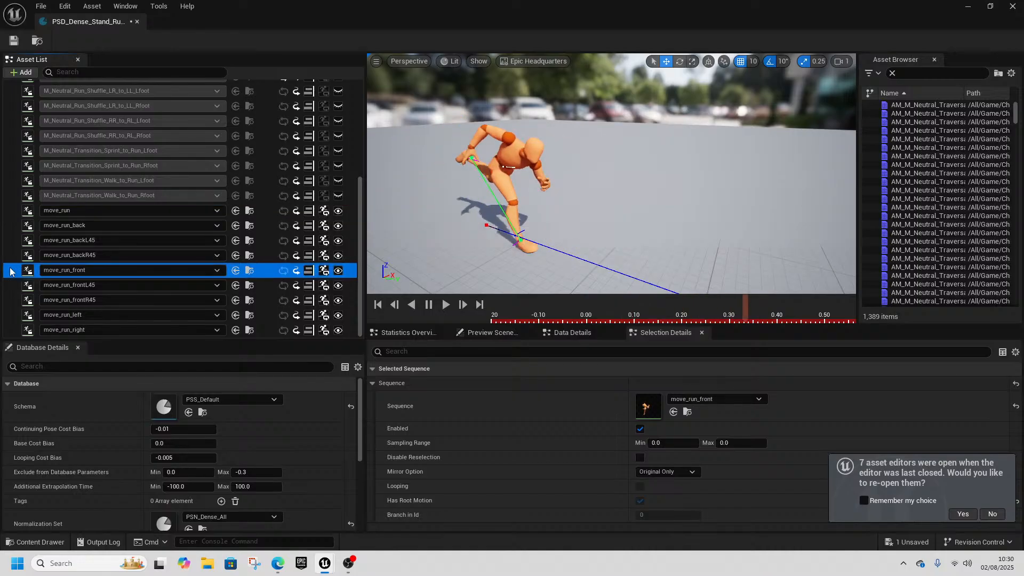
left_click(16, 213)
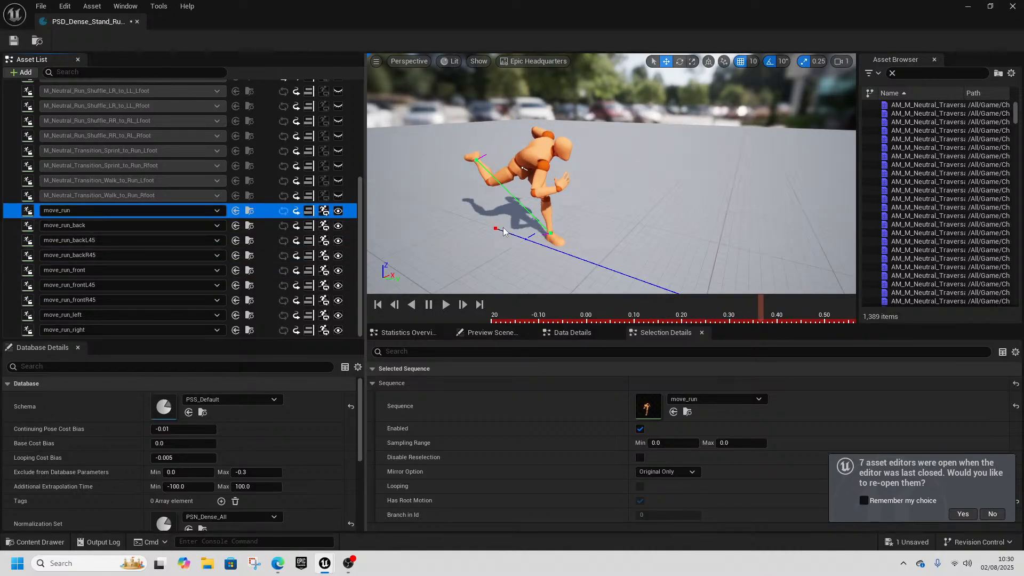
- Open move_run and move_run_front from the Run folder in the animation editor and scrub through the start of move_run_front
key("ctrl+space")
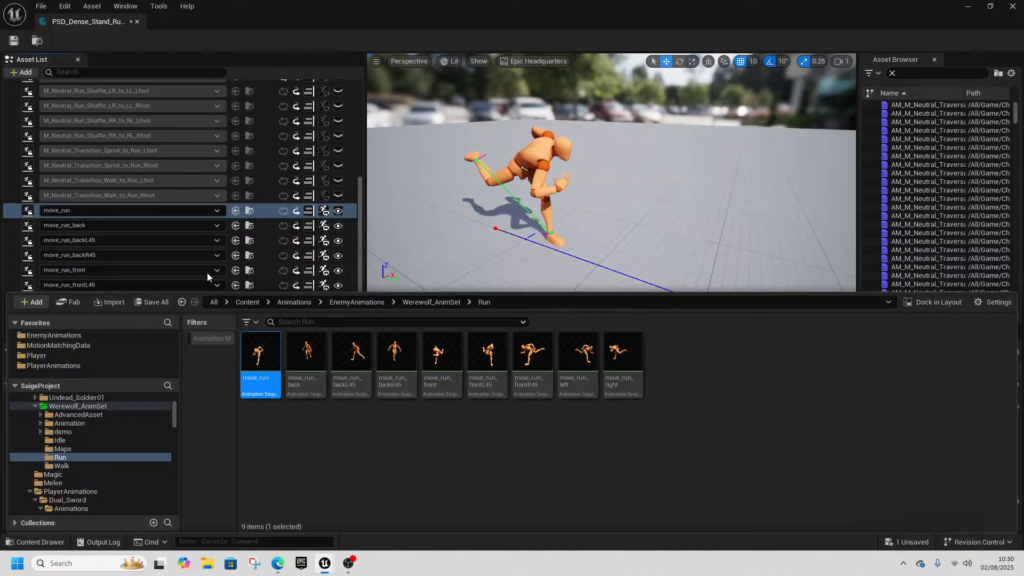
key("Return")
key("ctrl+space")
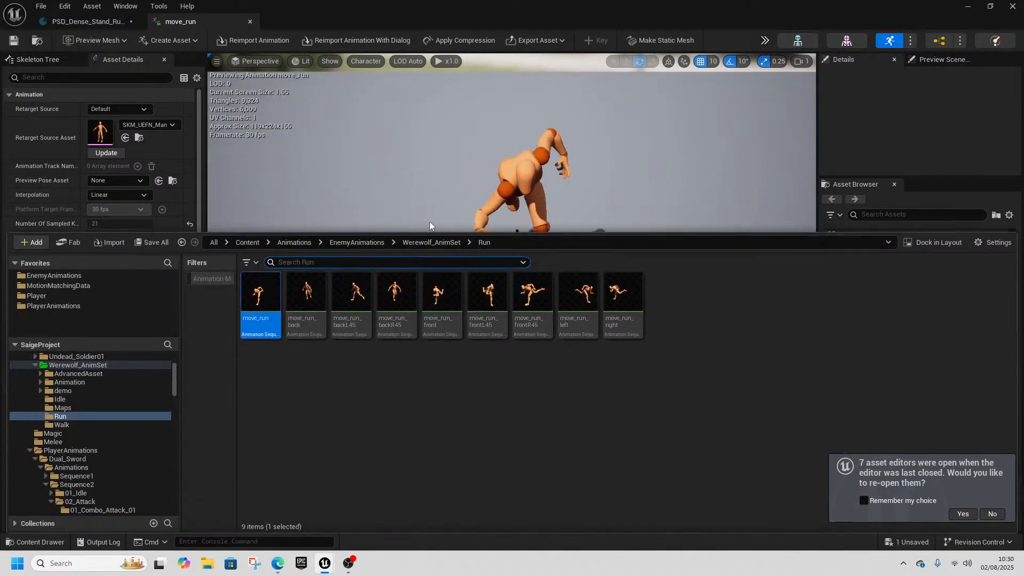
double_click(438, 294)
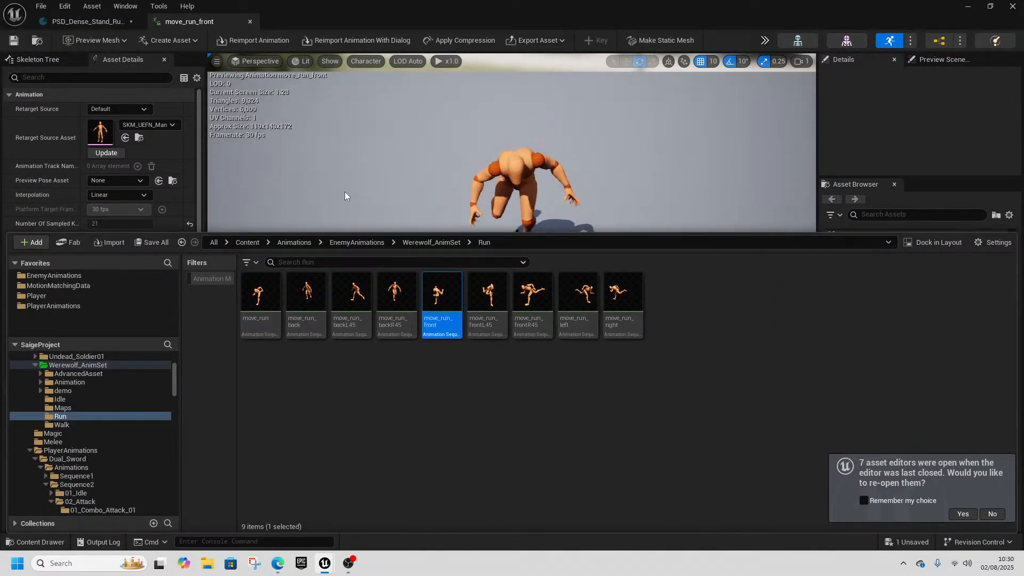
left_click(344, 193)
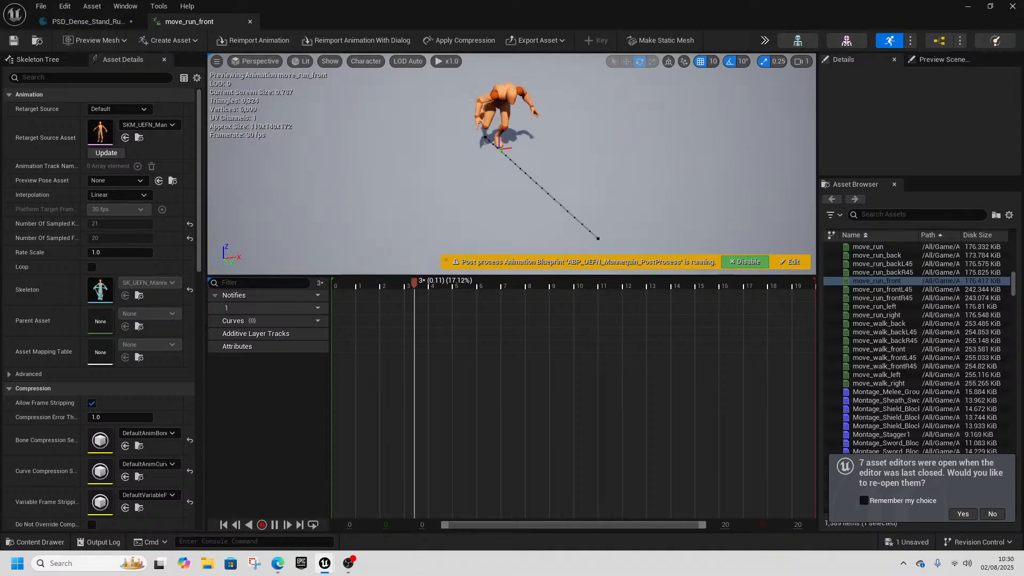
left_click_drag(392, 289, 360, 286)
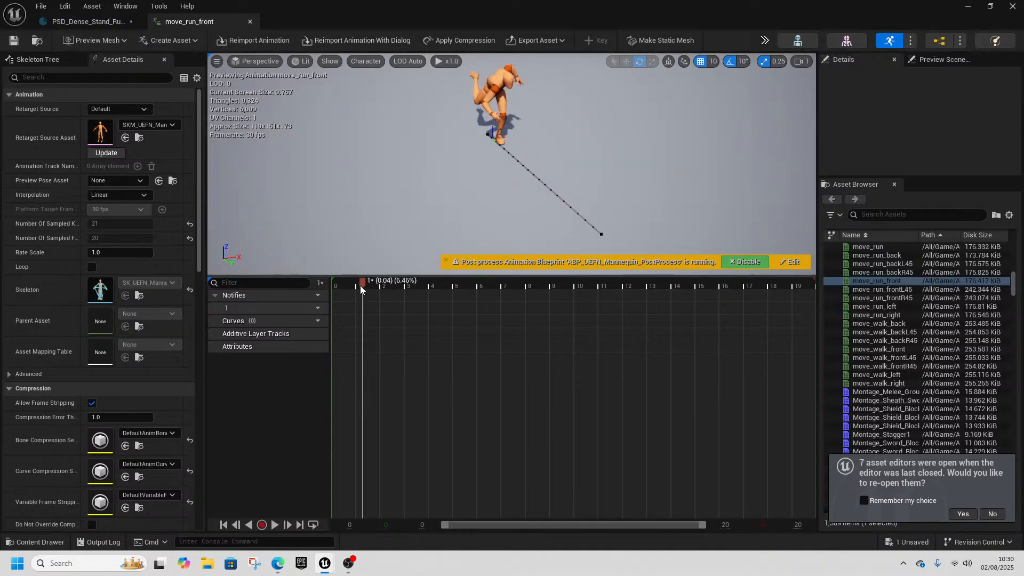
- View move_run again, return to move_run_front and scrub it from the first frame to the end
key("ctrl+space")
left_click(270, 332)
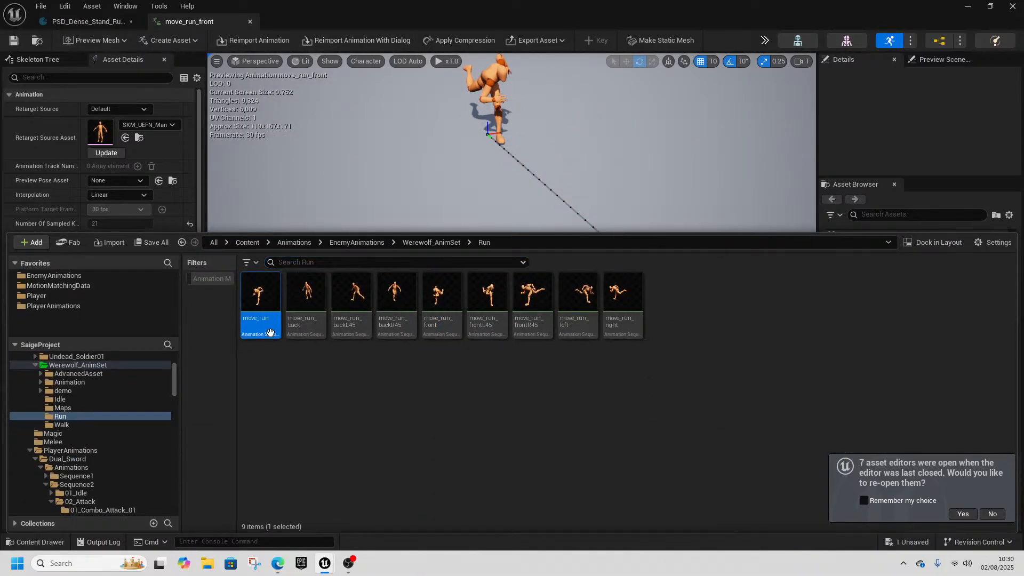
double_click(270, 333)
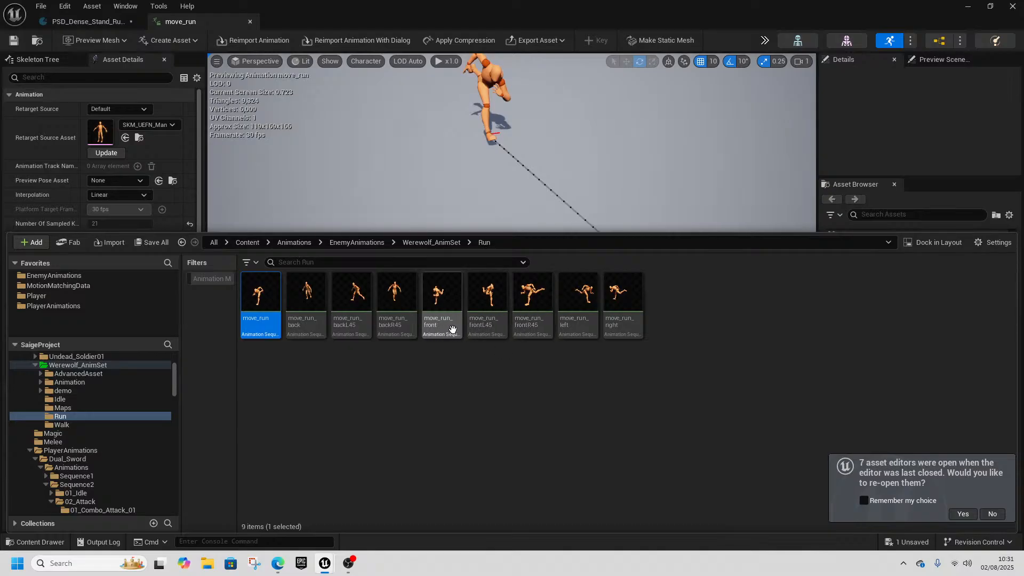
left_click(446, 329)
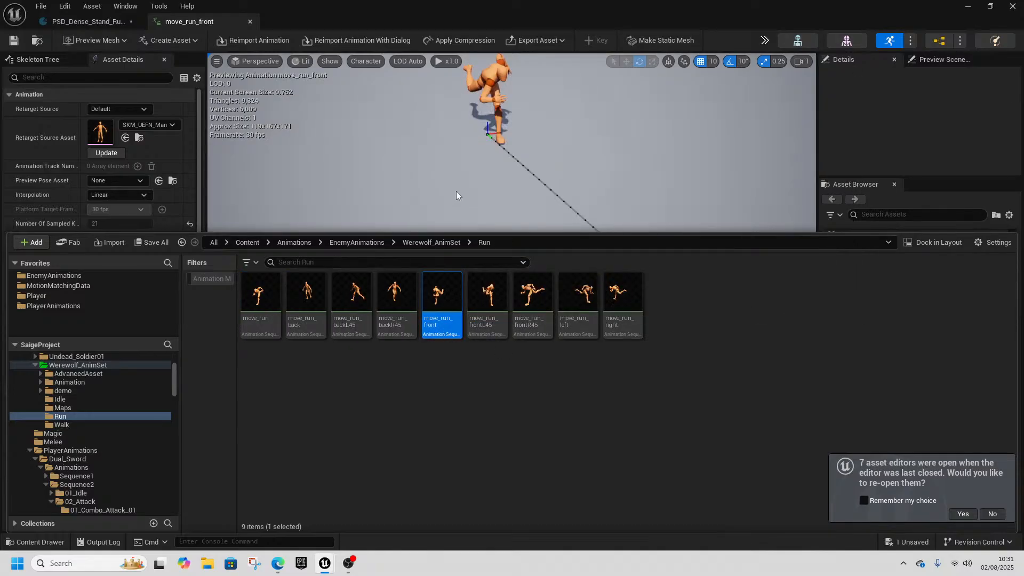
left_click(434, 199)
left_click_drag(343, 286, 842, 344)
- Reopen move_run from the Run folder, scrub through its timeline for comparison, and close the animation
left_click(35, 542)
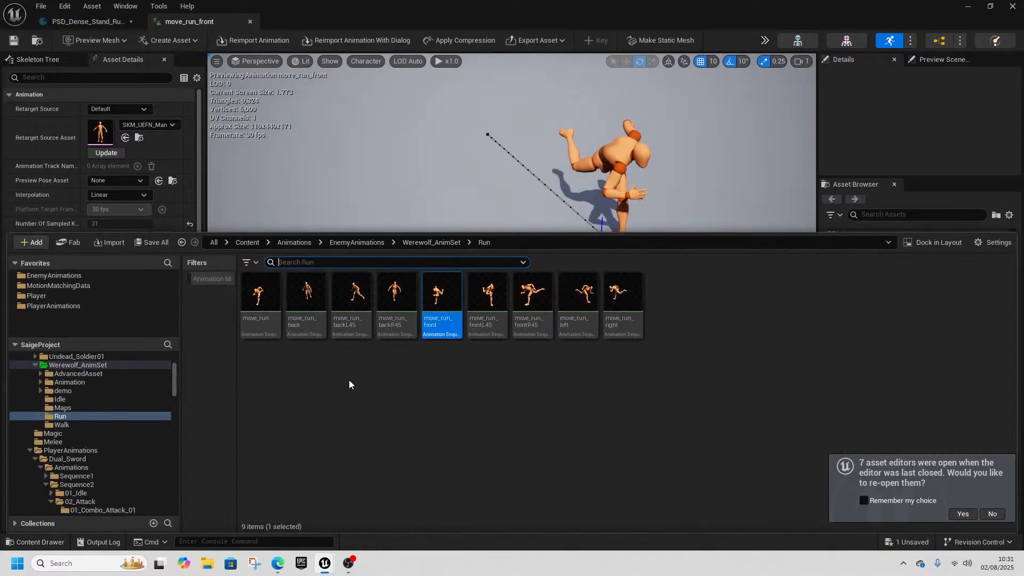
left_click(268, 329)
double_click(267, 329)
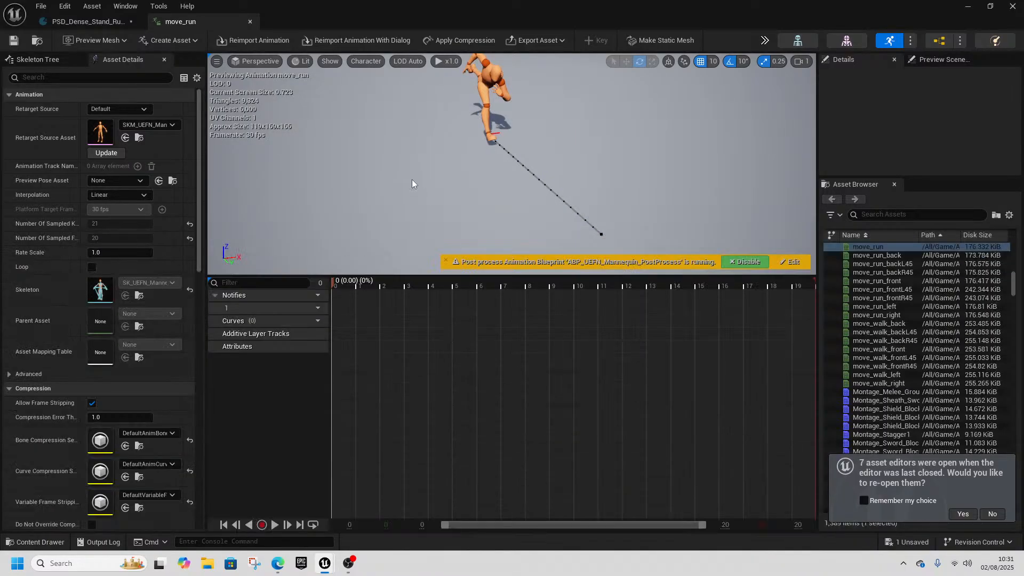
left_click(388, 288)
left_click_drag(388, 288, 680, 400)
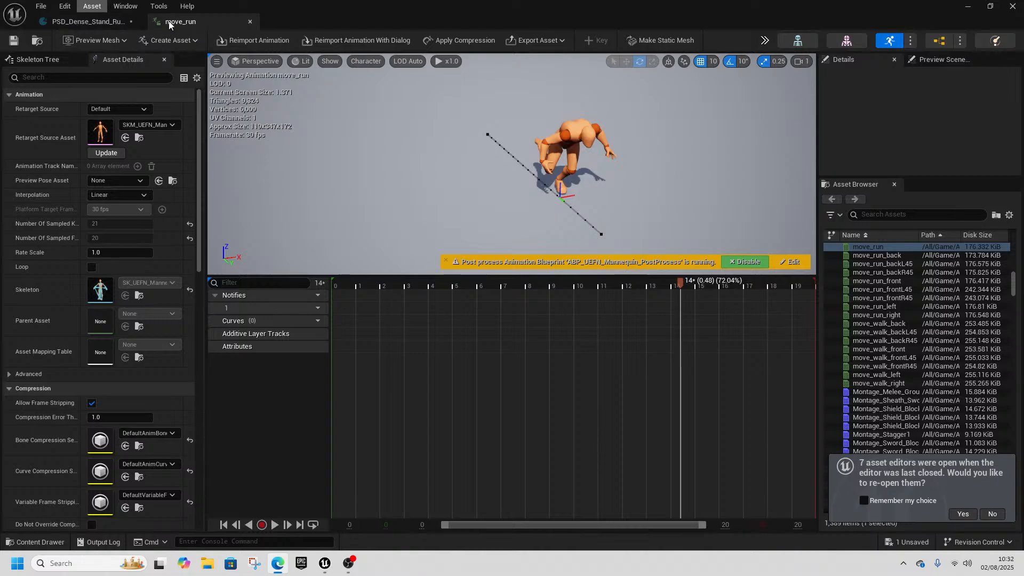
left_click(249, 21)
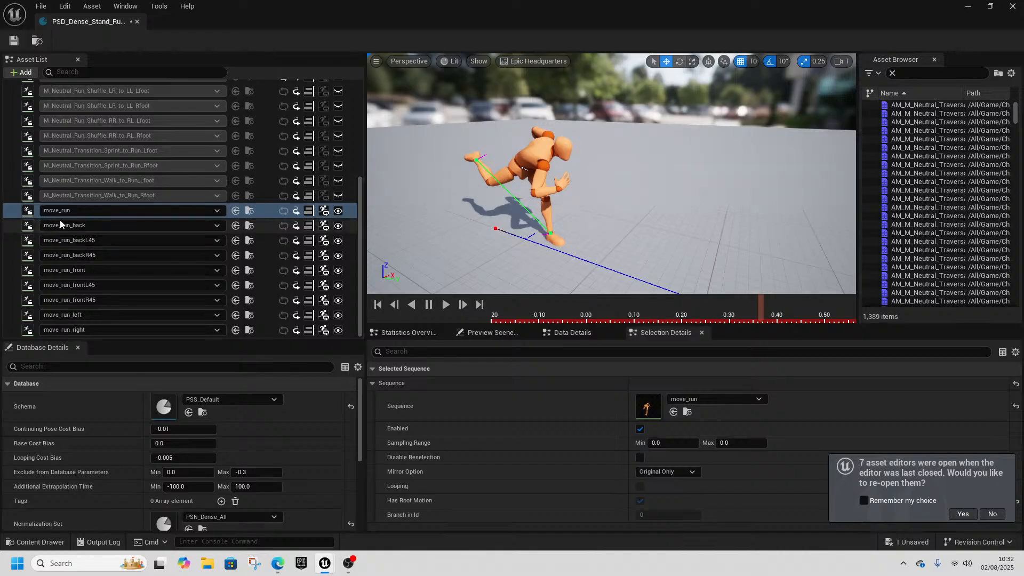
- Remove the move_run sequence from the run database's asset list, then save and close the database
left_click(14, 213)
left_click(15, 227)
left_click(15, 213)
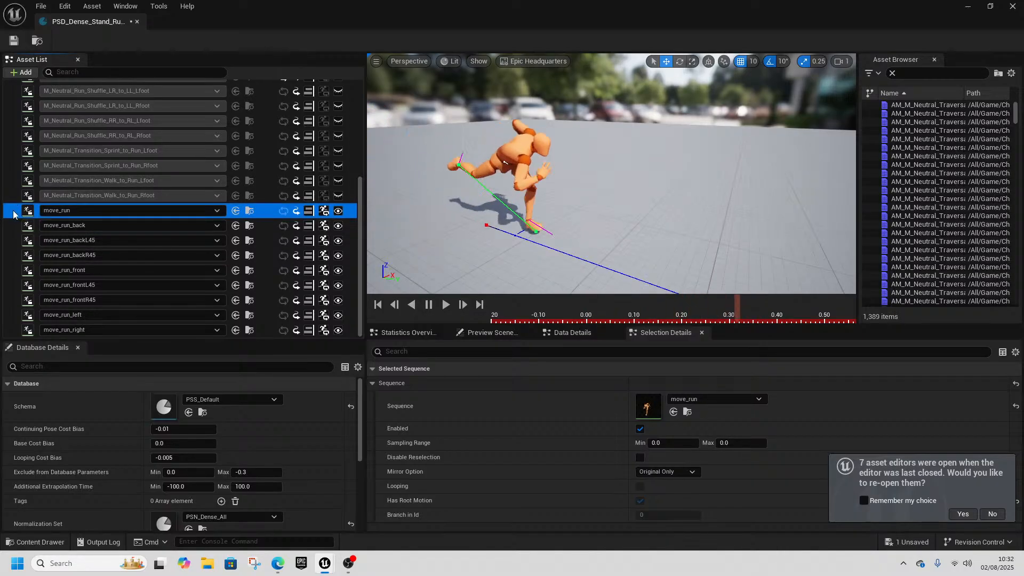
key("Delete")
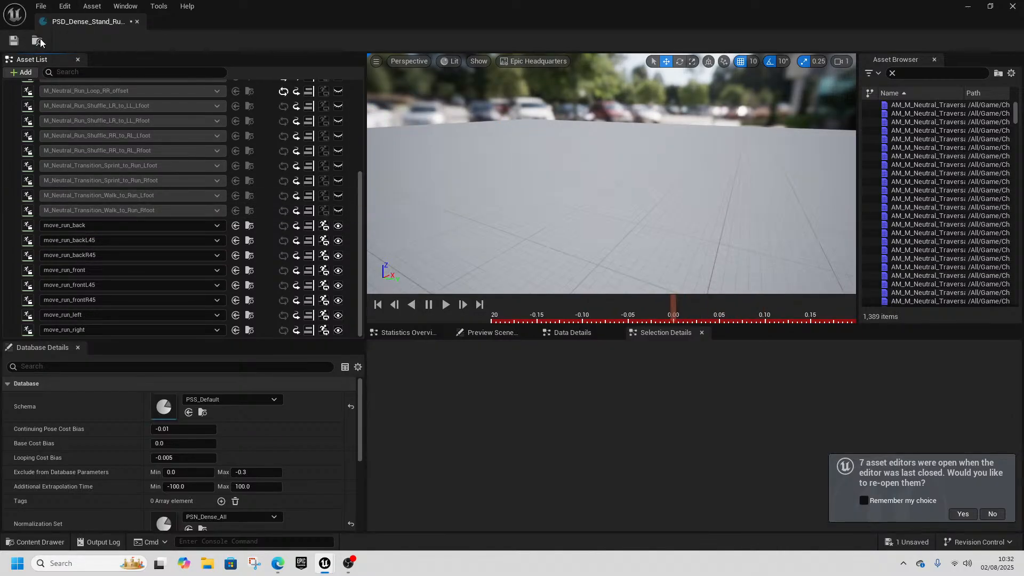
key("ctrl+s")
left_click(136, 22)
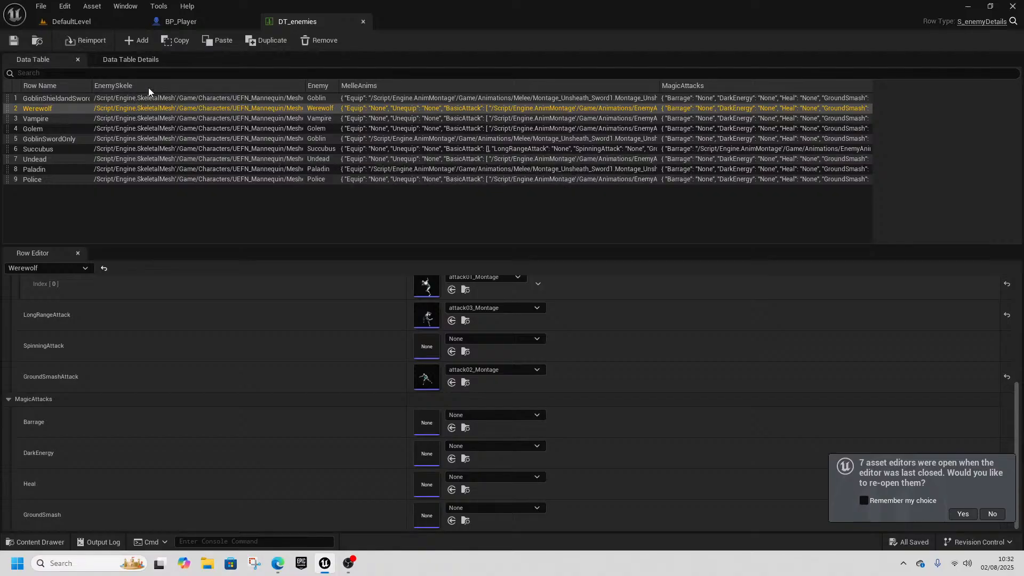
- Open the walk pose search database from MotionMatchingData's Databases/Dense/Werewolf folder
key("ctrl+space")
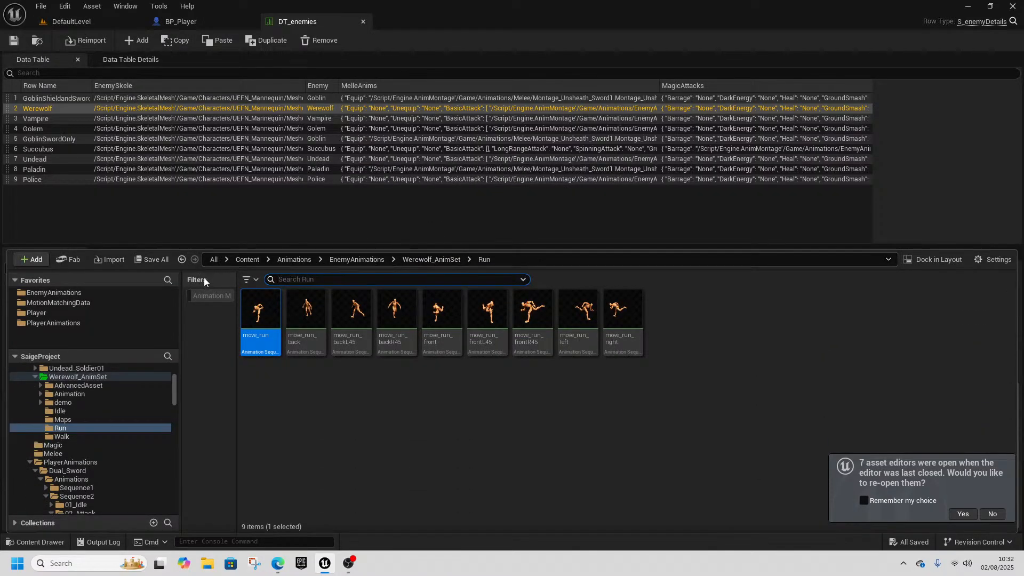
left_click(59, 302)
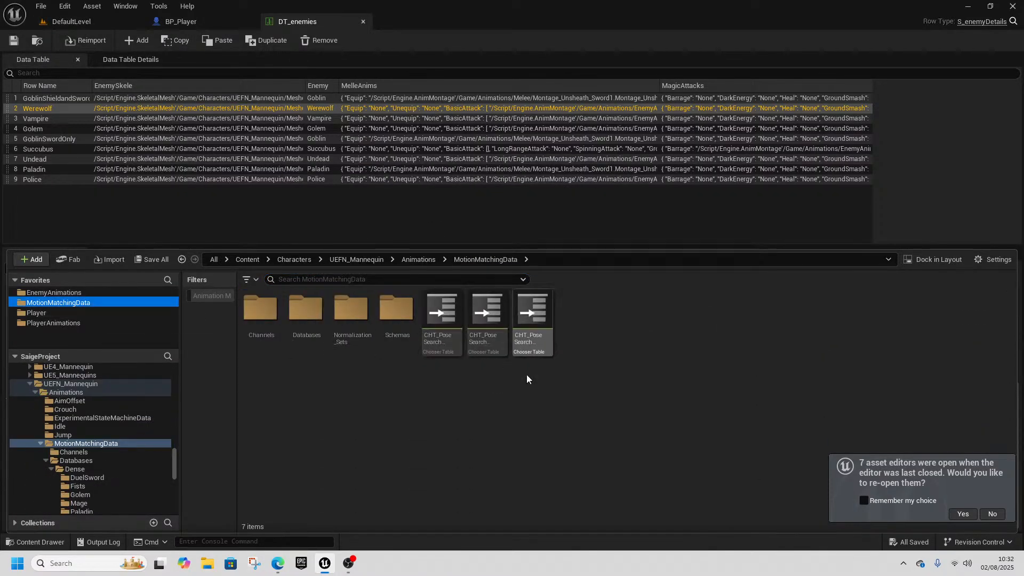
double_click(318, 335)
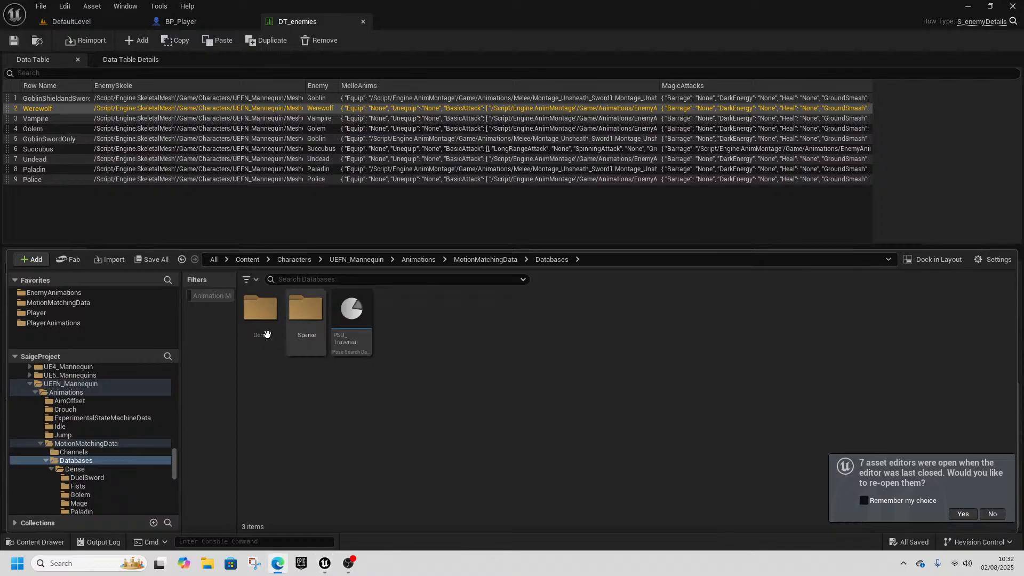
double_click(261, 315)
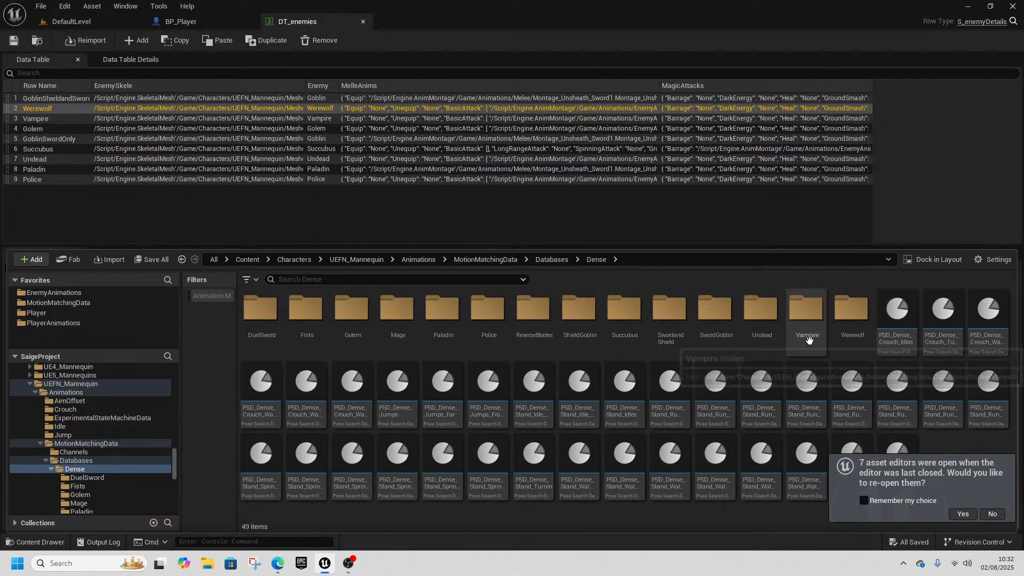
double_click(852, 312)
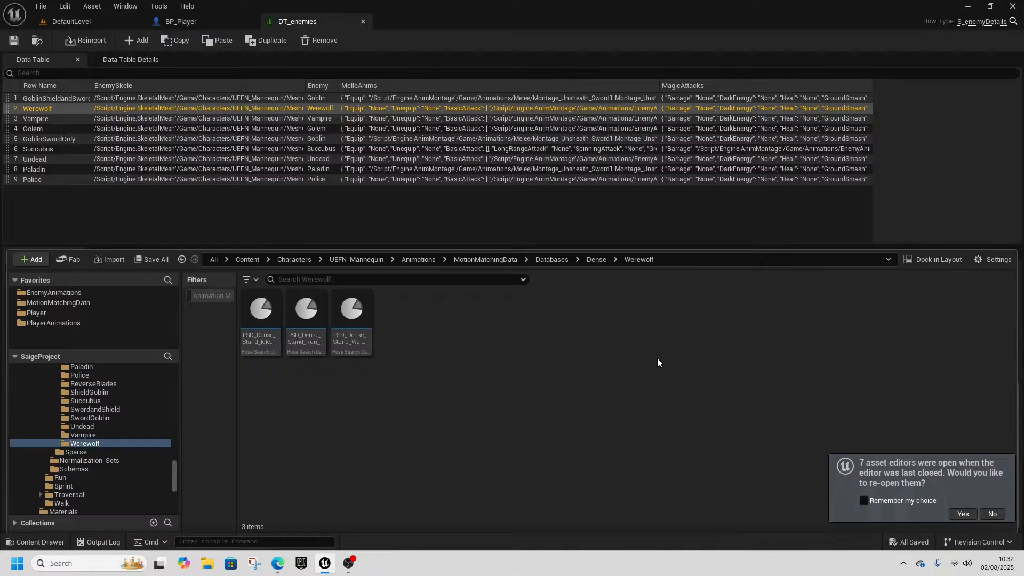
double_click(353, 319)
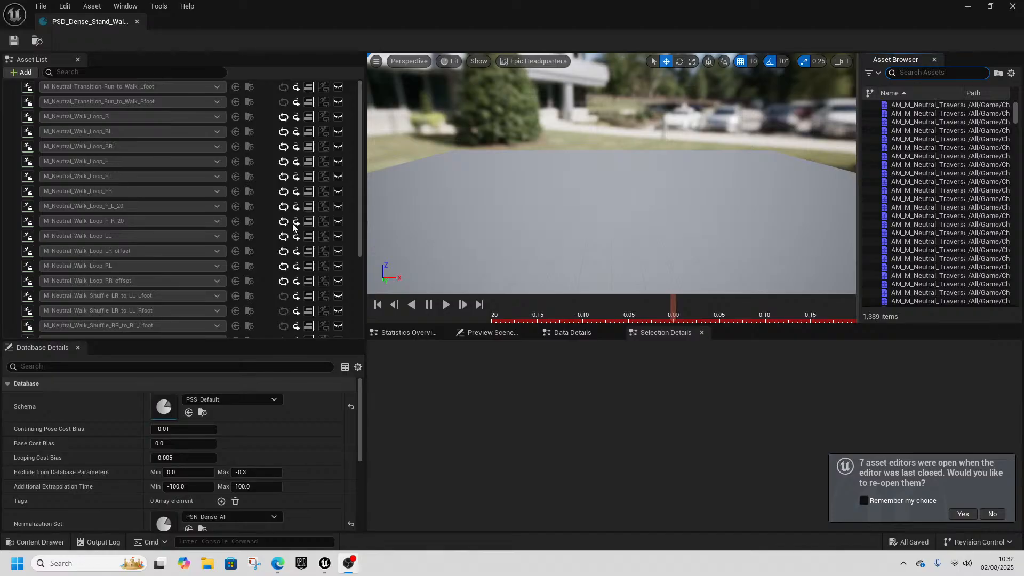
- Remove all eight Undead_Soldier01_Walk sequences, from Walk_B through Walk_R, from the walk database's asset list
scroll(158, 274, "down", 5)
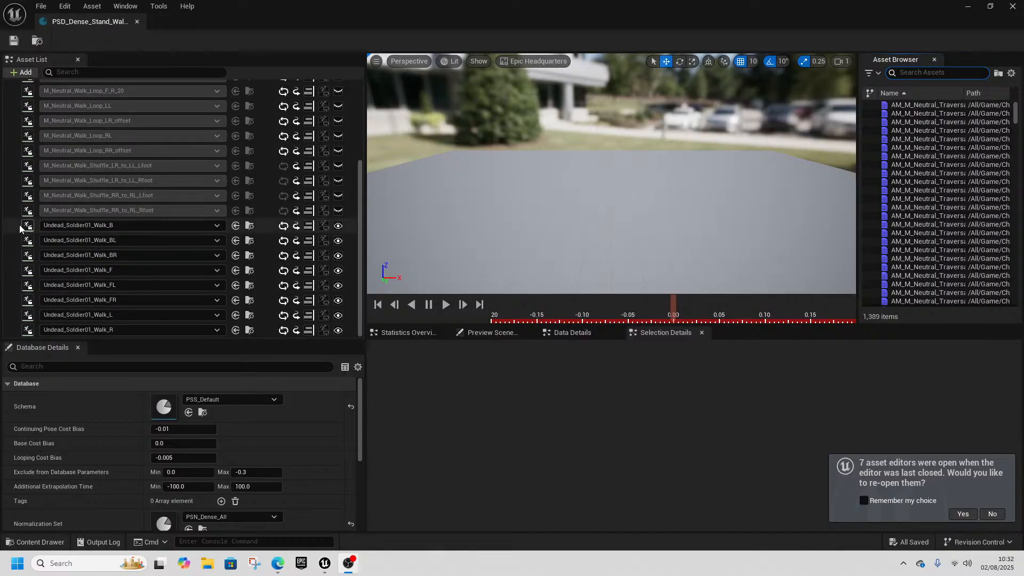
left_click(16, 226)
left_click(69, 332, "shift")
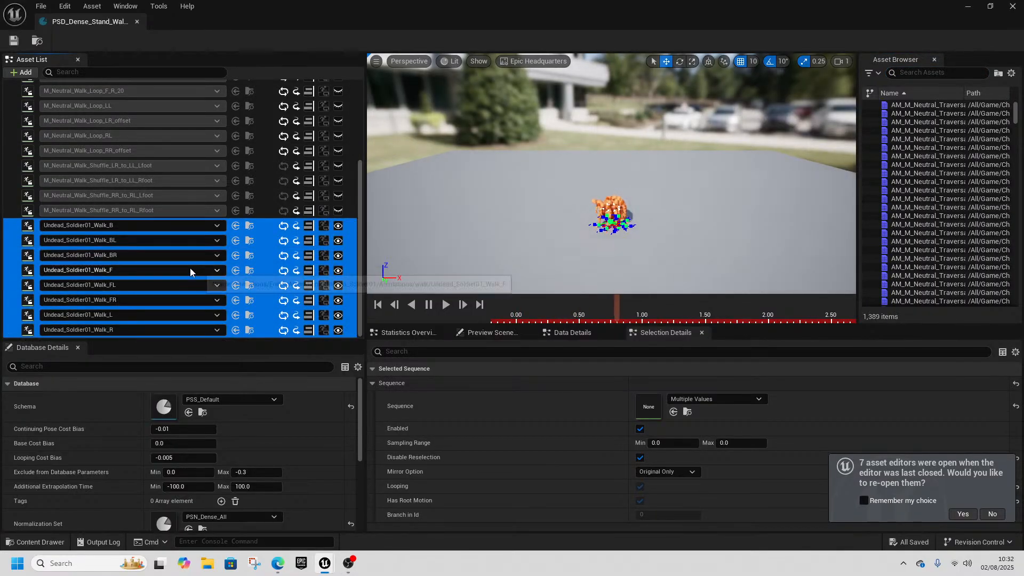
key("Delete")
- Add all eight move_walk animations from EnemyAnimations' Werewolf_AnimSet/Walk folder to the walk database's asset list
key("ctrl+space")
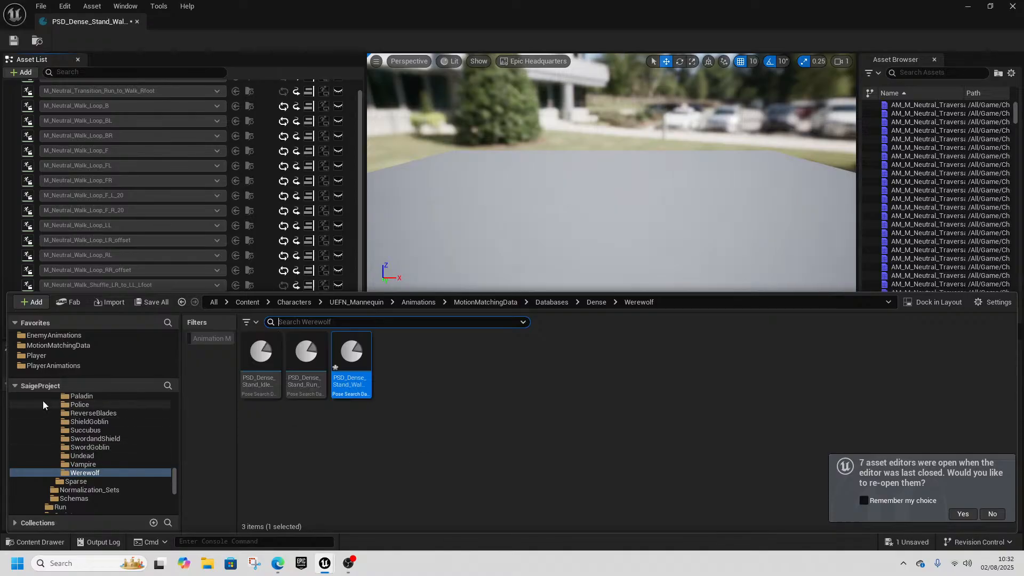
left_click(53, 335)
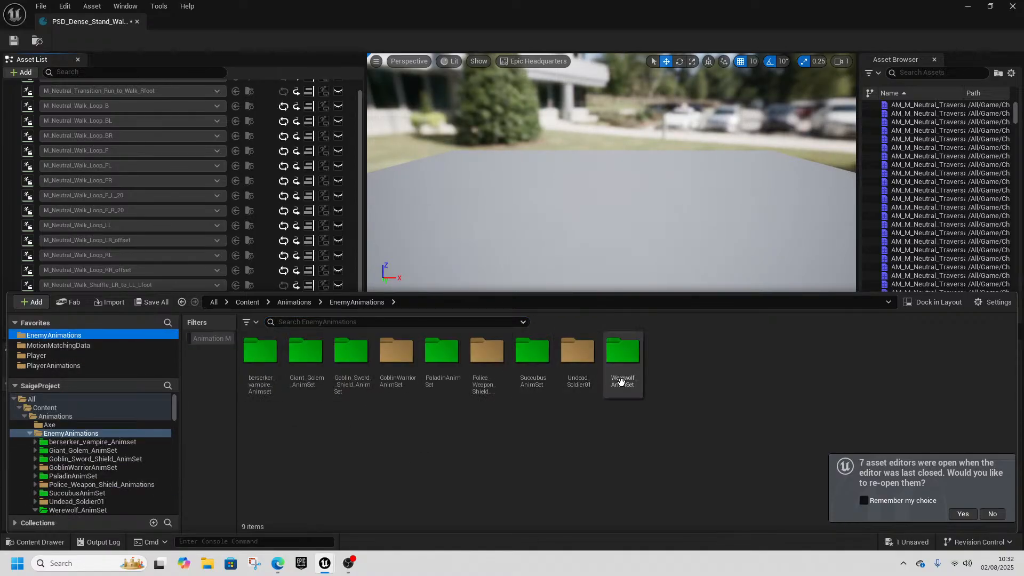
double_click(622, 352)
double_click(531, 368)
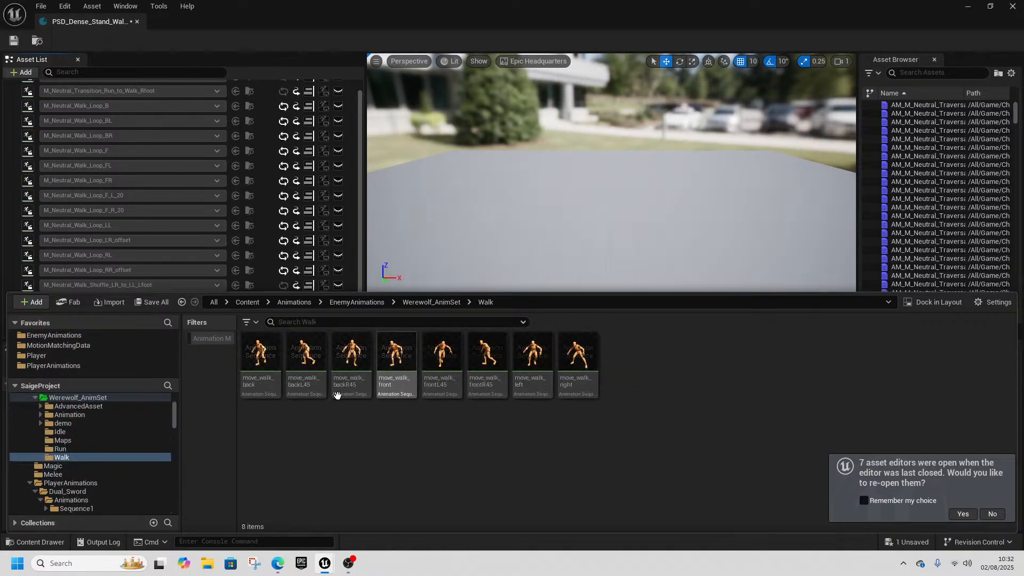
left_click(276, 381)
left_click(595, 383, "shift")
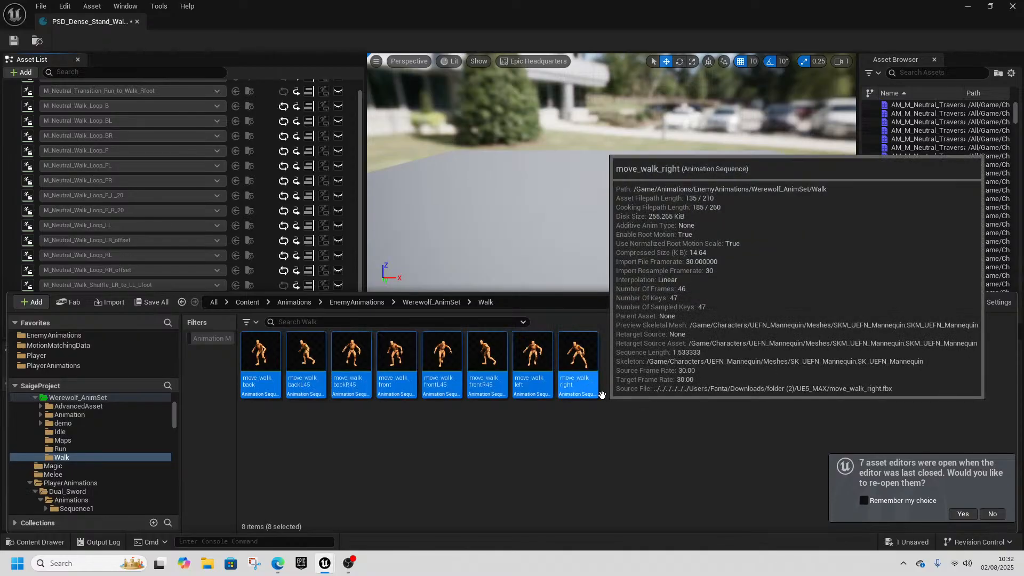
left_click_drag(350, 374, 32, 270)
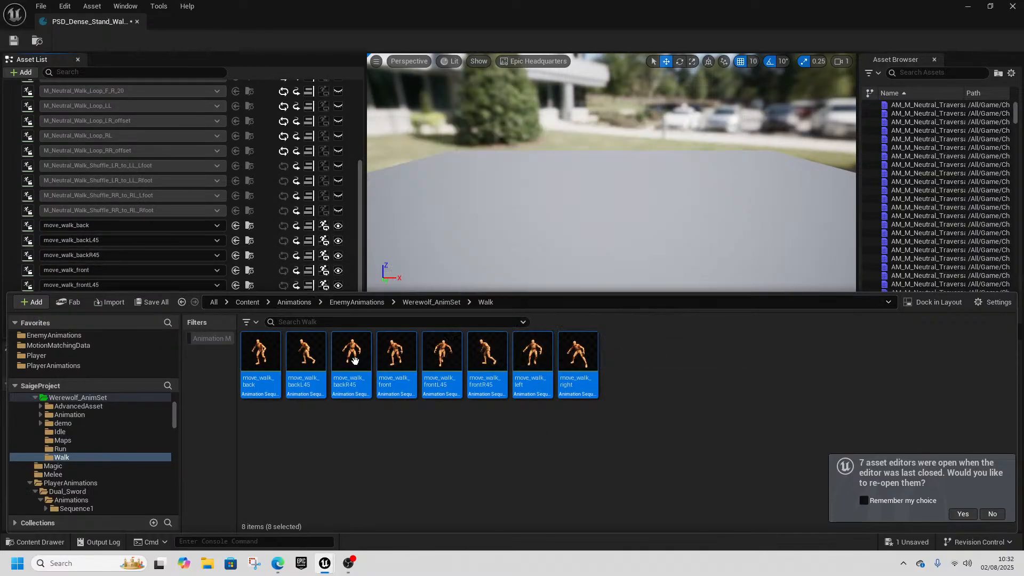
left_click_drag(354, 394, 351, 377)
- Open all eight move_walk animations, from move_walk_back to move_walk_right, together in the property matrix for bulk editing
left_click(306, 436)
left_click(268, 387)
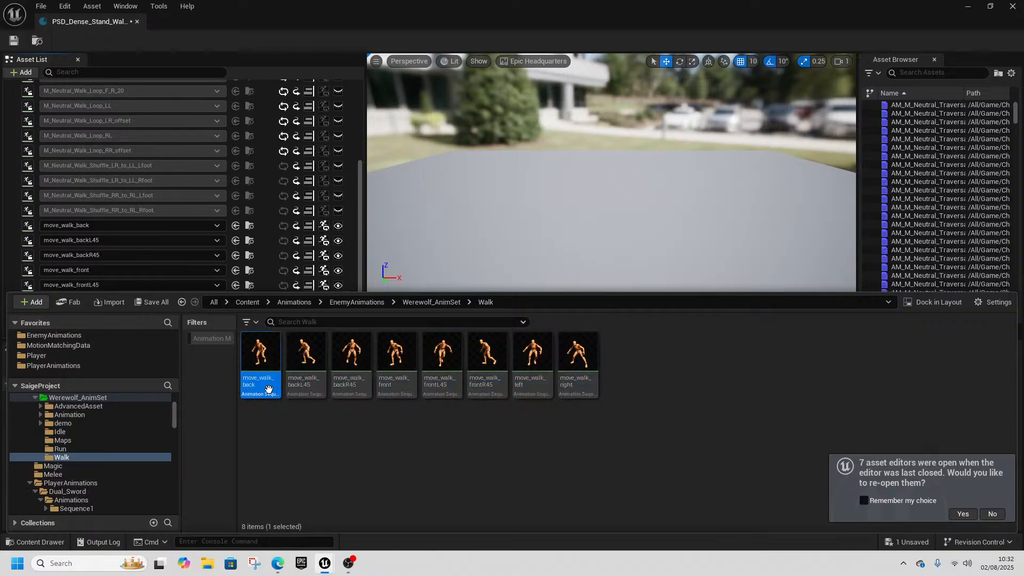
left_click(587, 380, "shift")
right_click(382, 380)
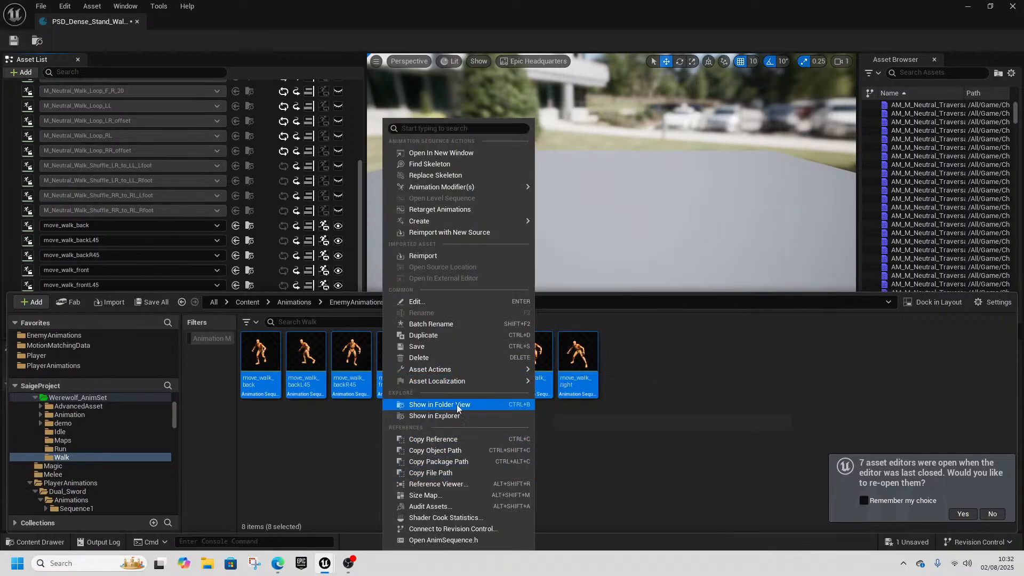
mouse_move(465, 372)
left_click(612, 507)
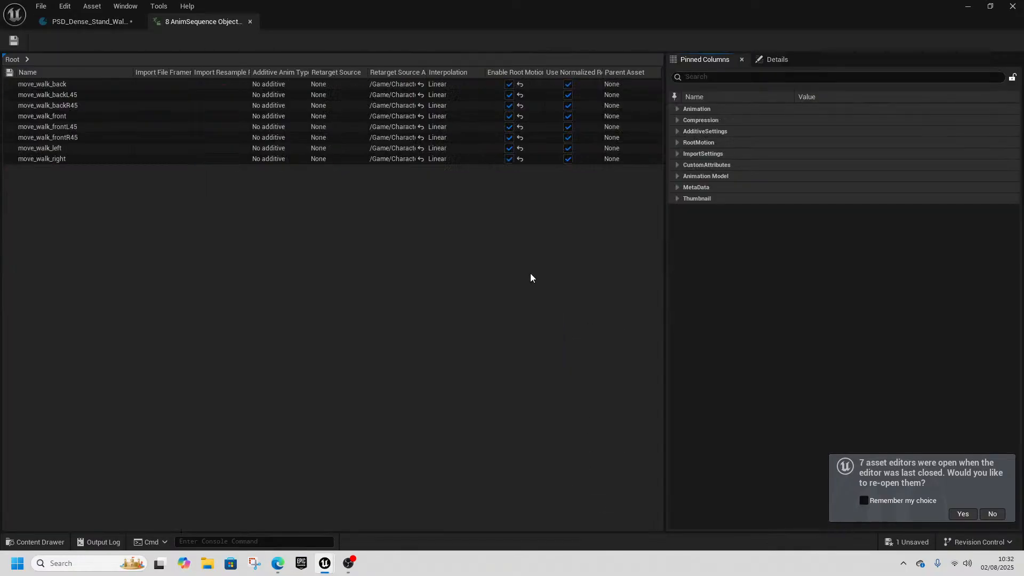
- Enable Force Root Lock on all eight move_walk animation sequences, save them, and close the property matrix
left_click(677, 142)
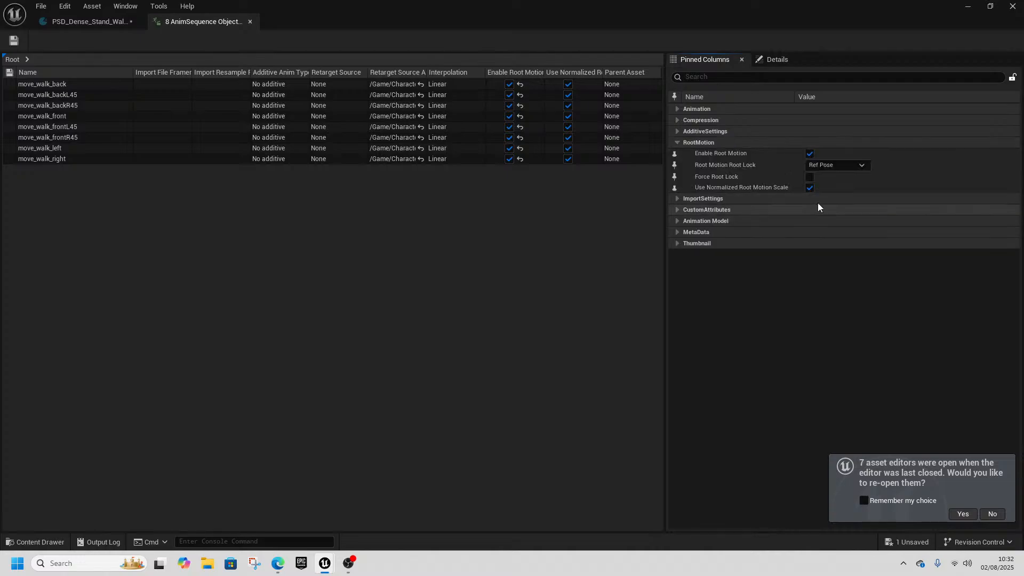
left_click(677, 109)
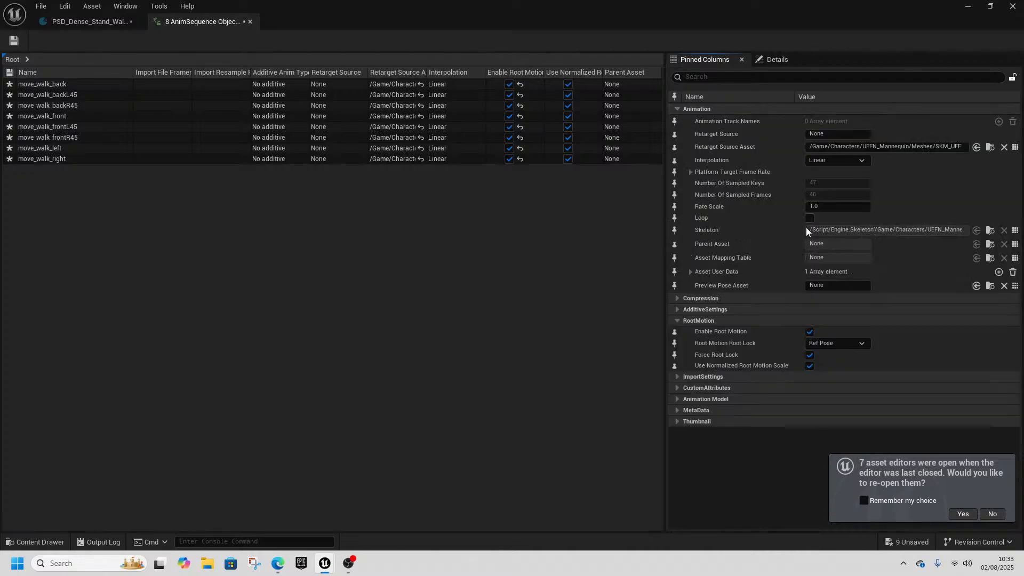
left_click(12, 46)
left_click(250, 22)
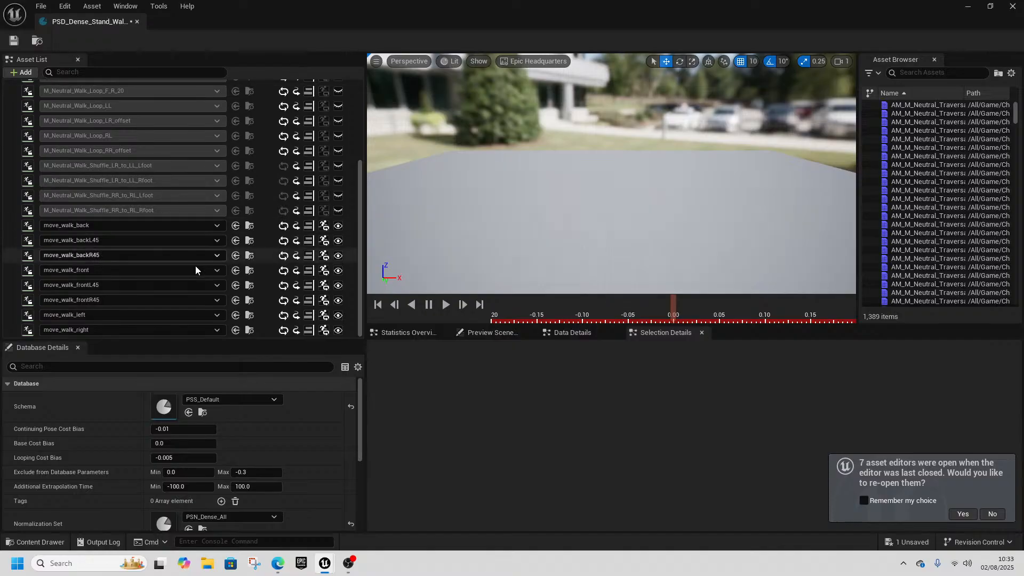
- Turn on Disable Reselection for the eight entries from move_walk_back to move_walk_right, and save and close the pose search database
left_click(17, 226)
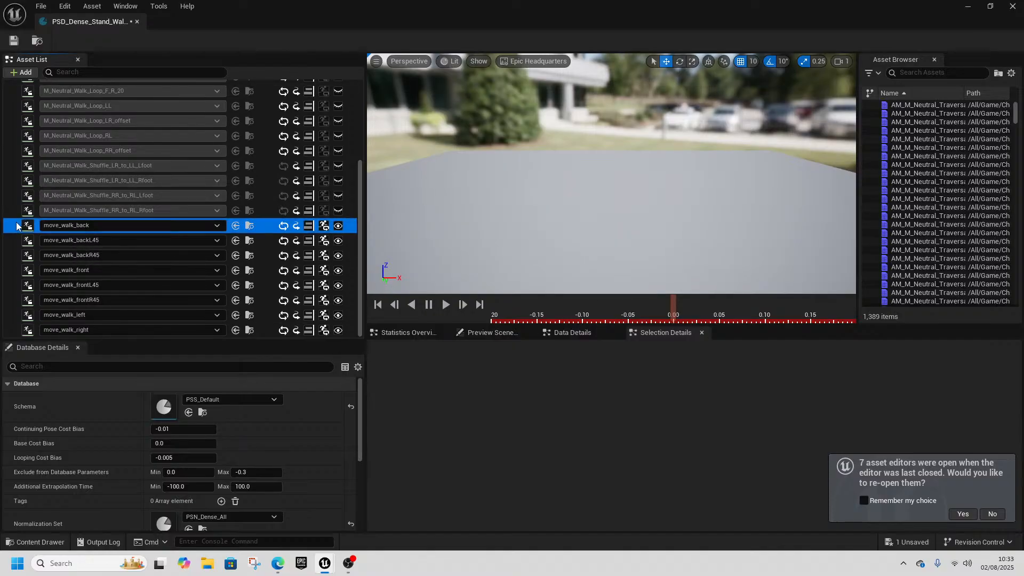
left_click(16, 329, "shift")
left_click(640, 458)
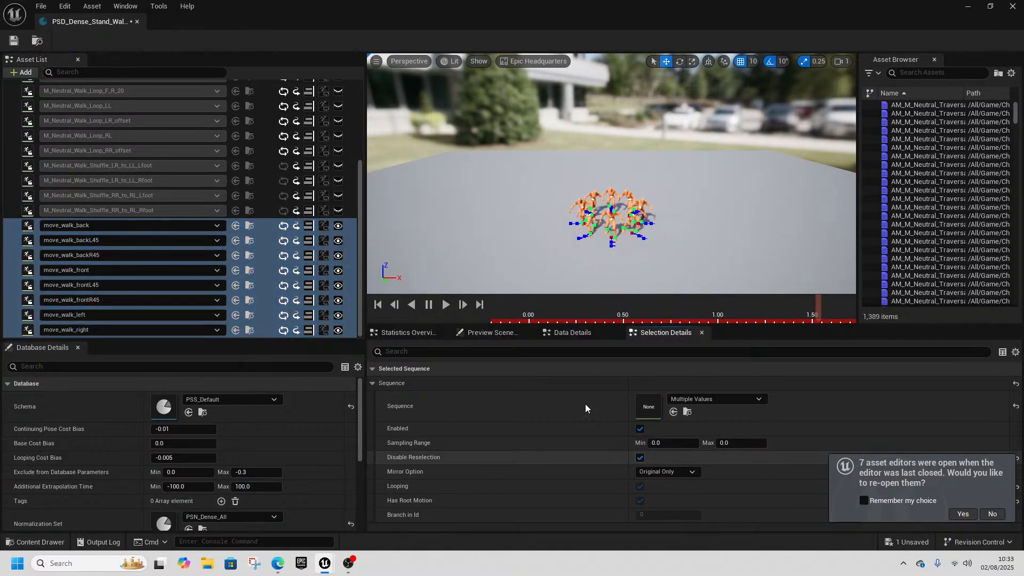
scroll(218, 276, "up", 5)
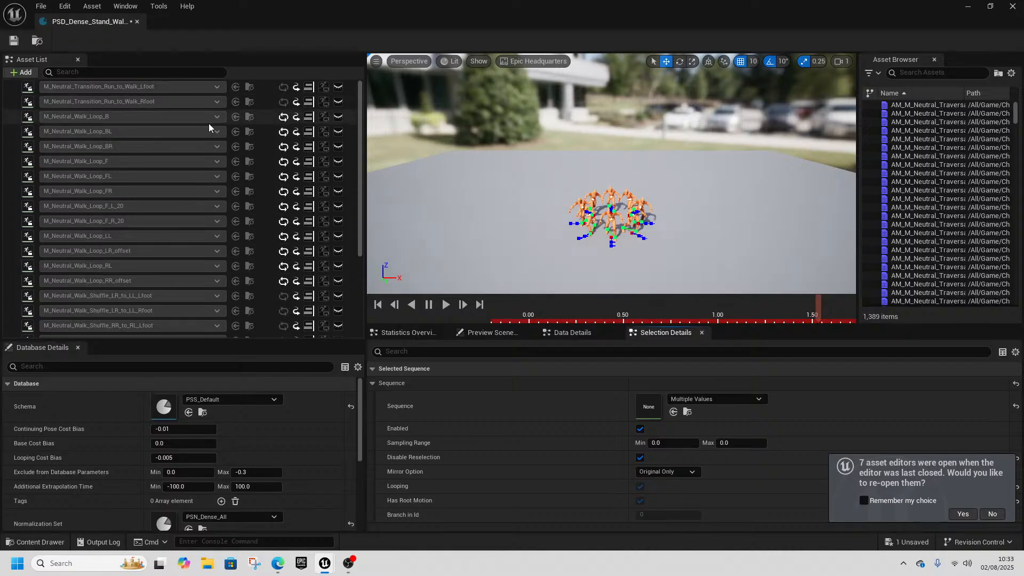
scroll(251, 261, "down", 5)
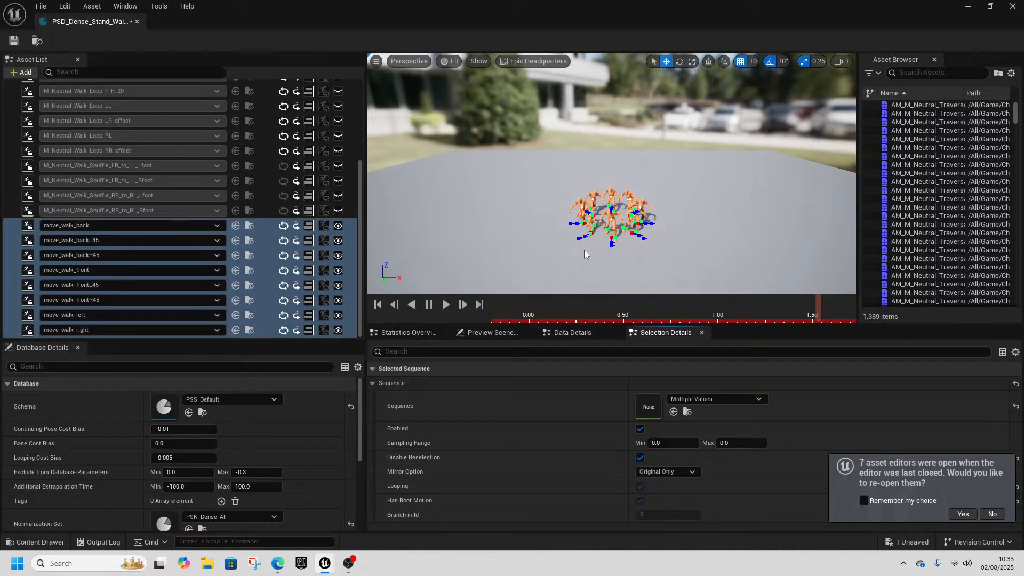
key("w")
right_click_drag(584, 250, 605, 292)
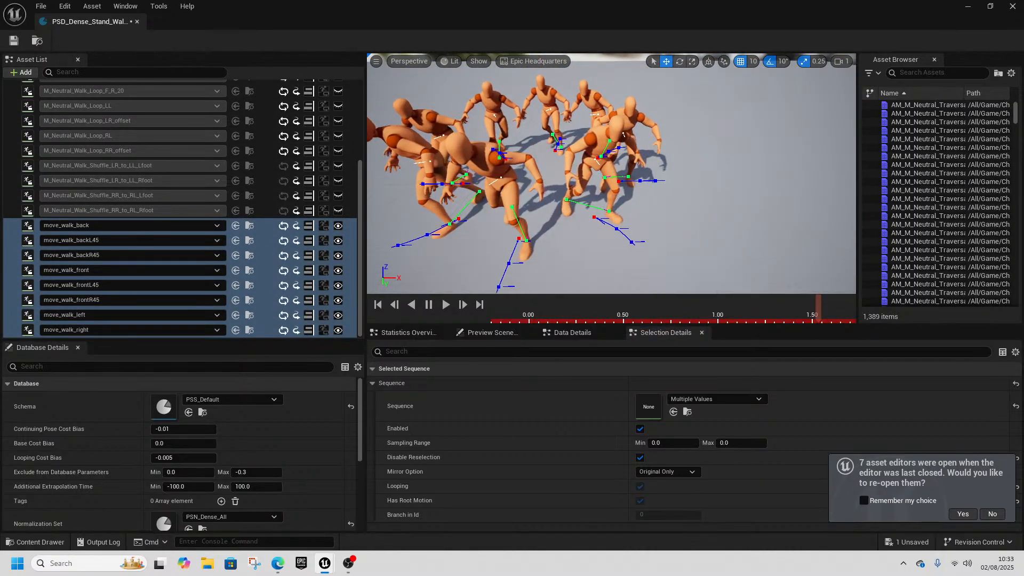
right_click_drag(501, 198, 494, 184)
left_click(139, 22)
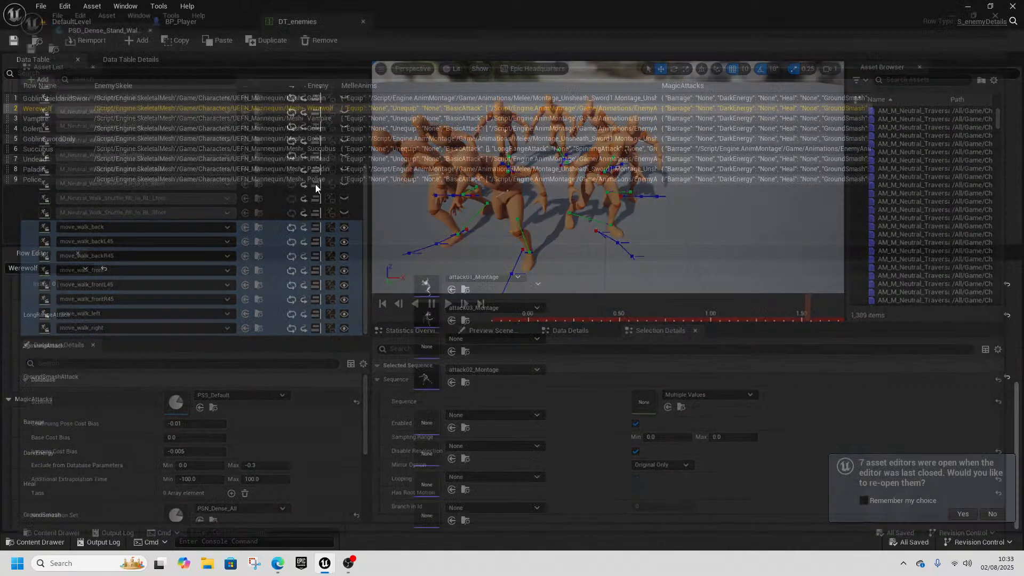
- Go back from the werewolf Walk folder to the root Content folder and switch to the DefaultLevel editor
key("ctrl+space")
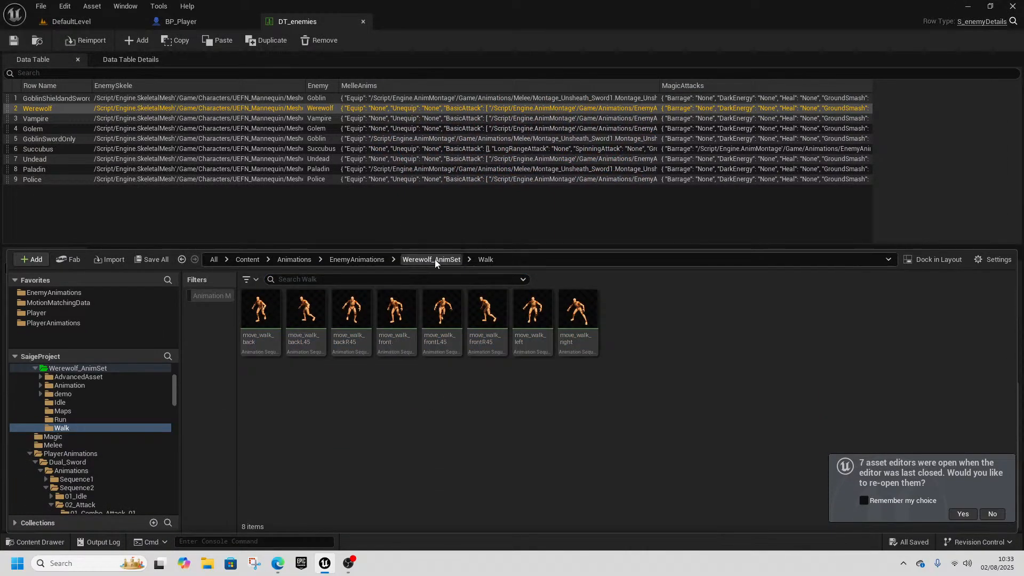
left_click(433, 259)
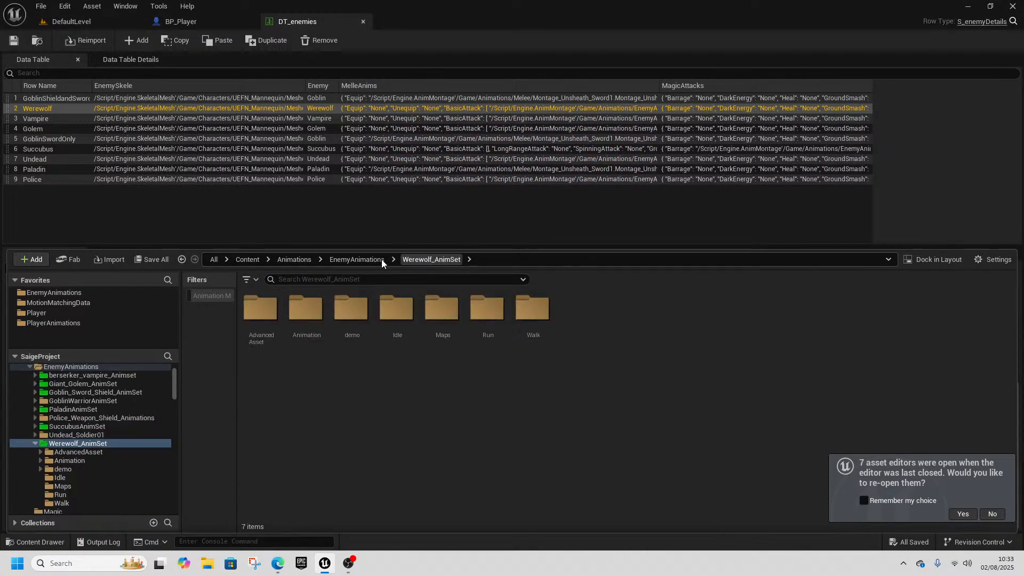
left_click(287, 261)
left_click(243, 260)
left_click(72, 21)
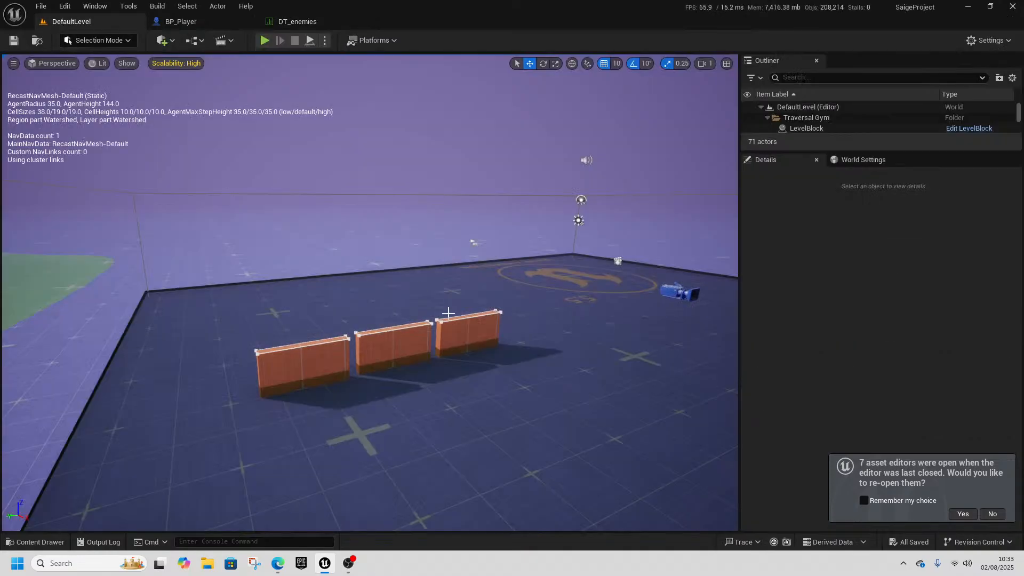
- Place a BP_Enemy_Melee actor from the Enemies/MeleeEnemy folder in the level
key("ctrl+space")
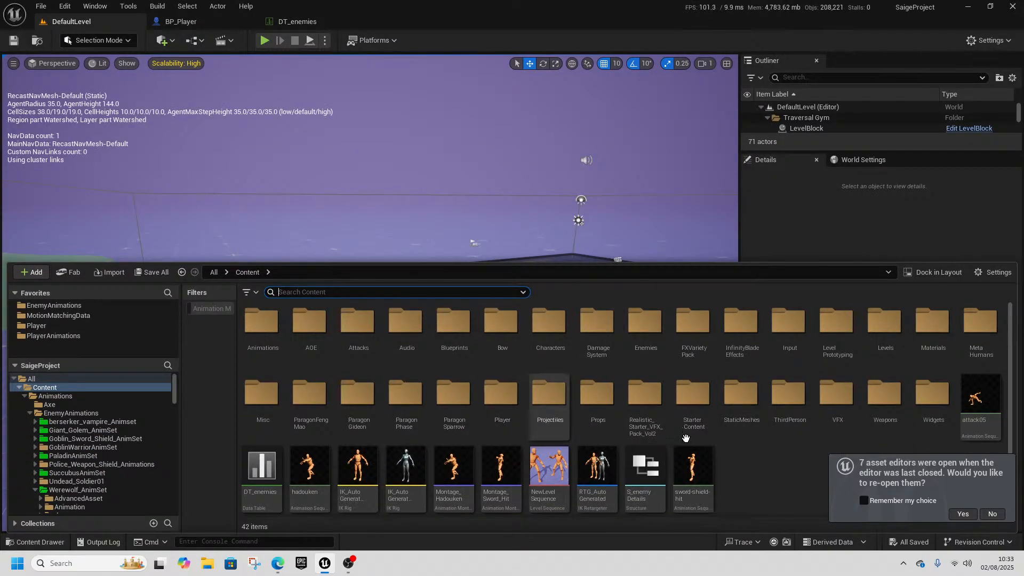
mouse_move(328, 469)
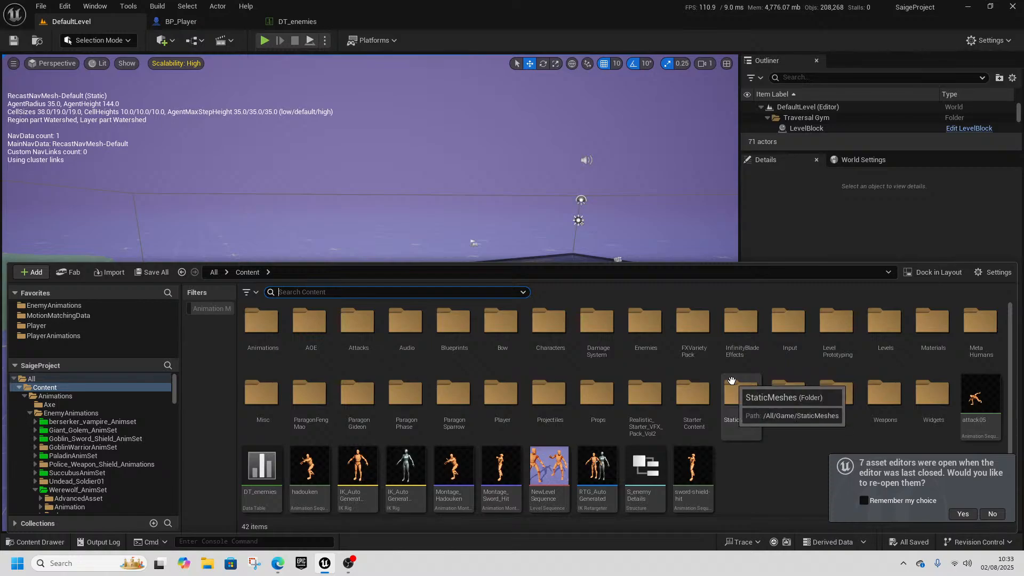
double_click(645, 362)
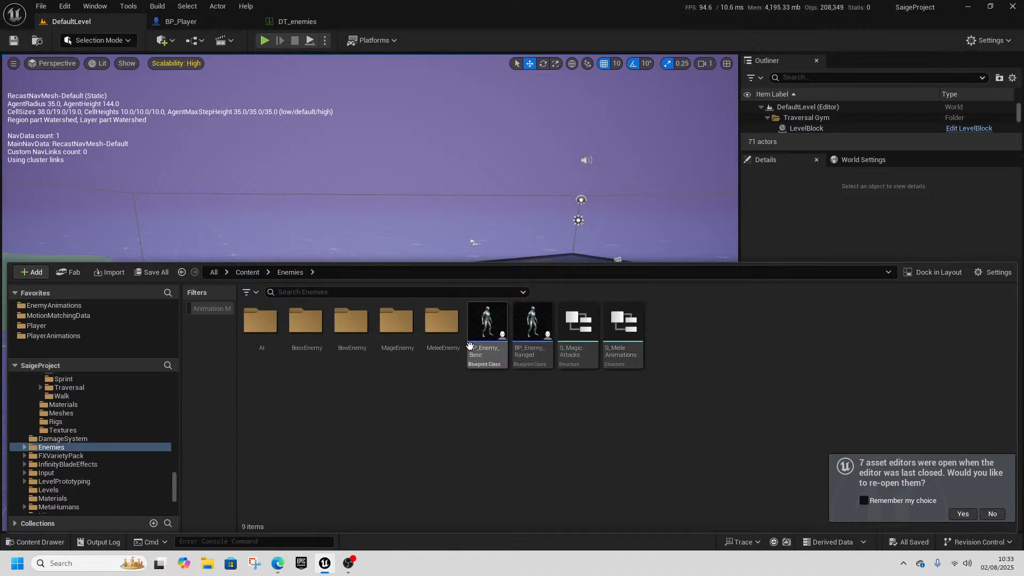
double_click(450, 325)
left_click_drag(260, 323, 305, 318)
key("f")
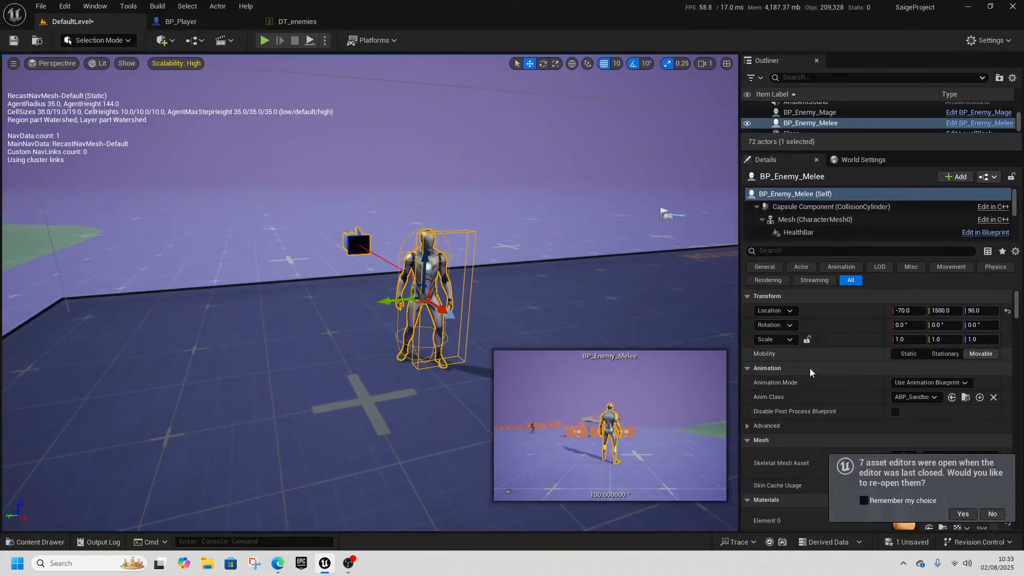
- Set the placed melee enemy's DT_enemies row name to Werewolf
scroll(906, 398, "down", 10)
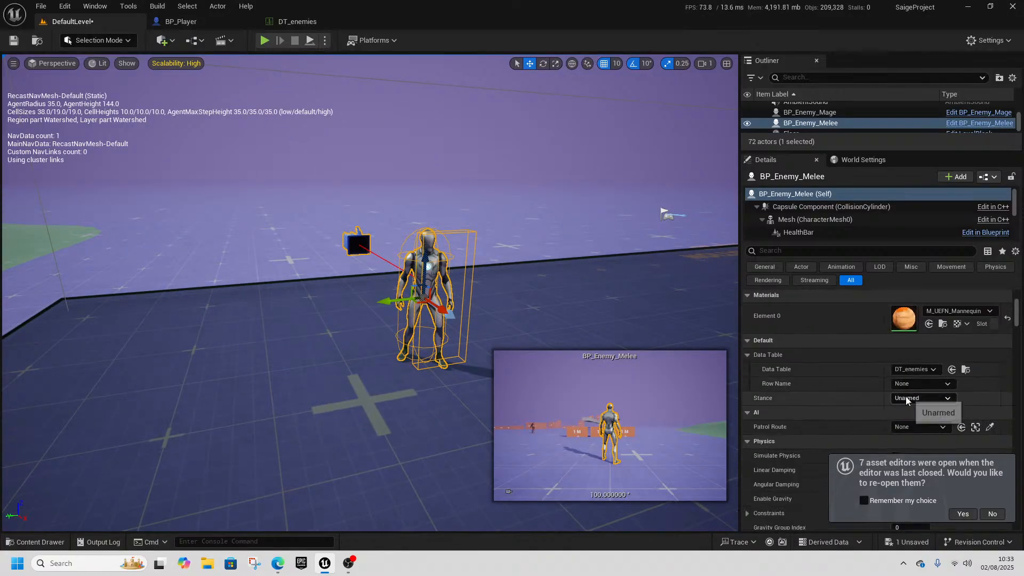
scroll(900, 350, "up", 2)
left_click(917, 350)
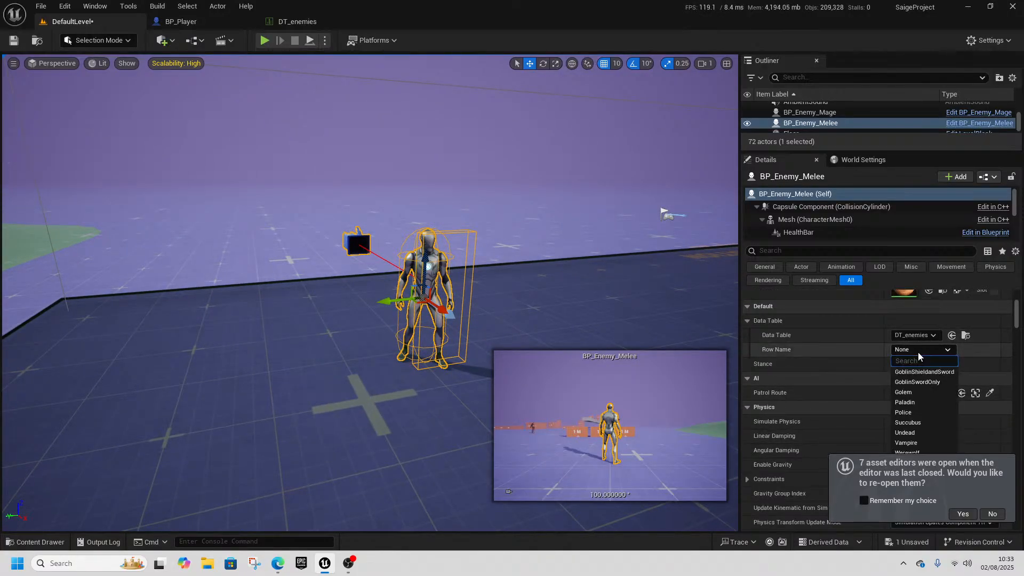
left_click(916, 452)
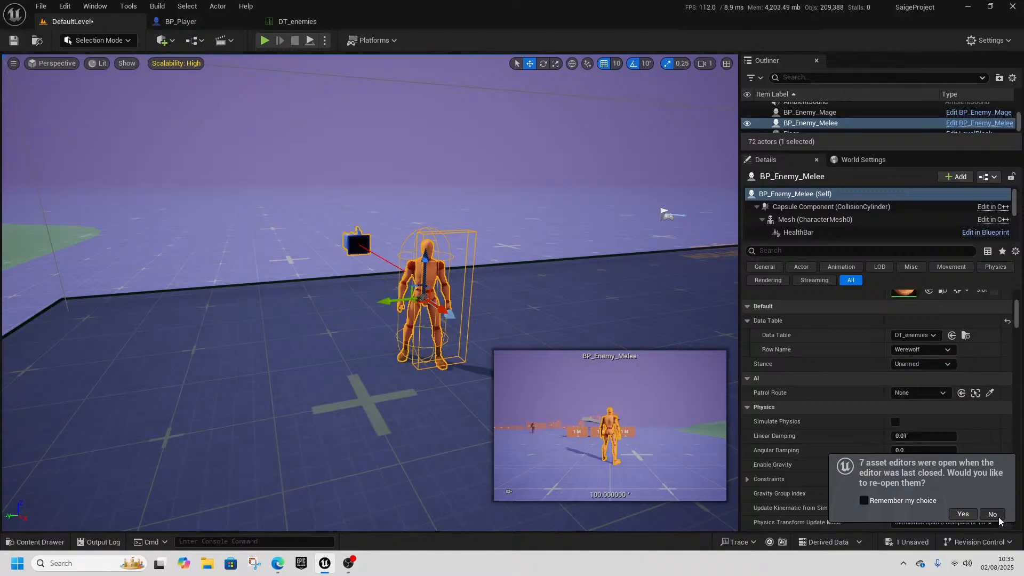
- Open the CHT_PoseSearchDatabases_Dense chooser table from the MotionMatchingData folder and review the columns of its Stand Idles table
left_click(40, 541)
left_click(56, 315)
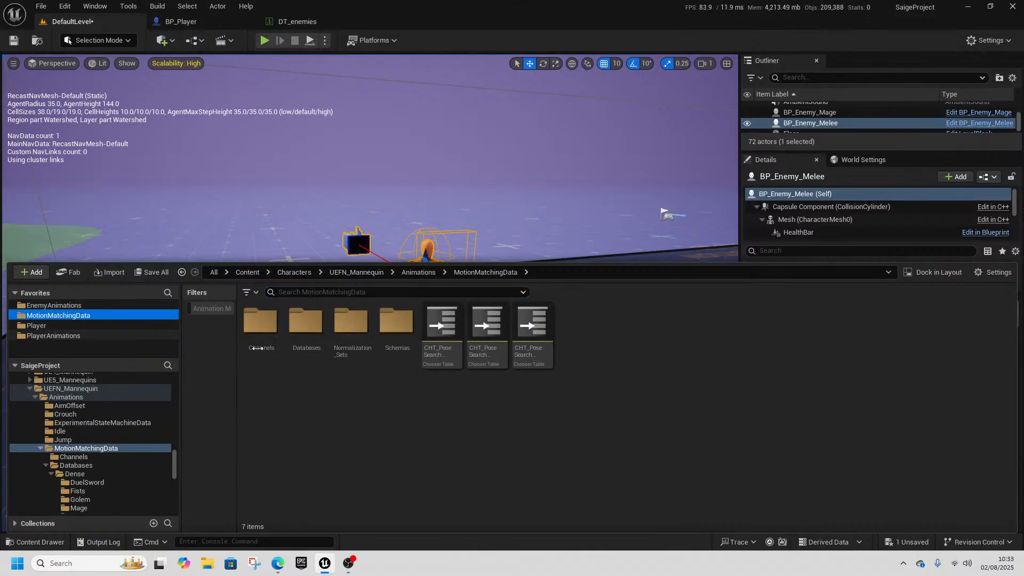
double_click(498, 347)
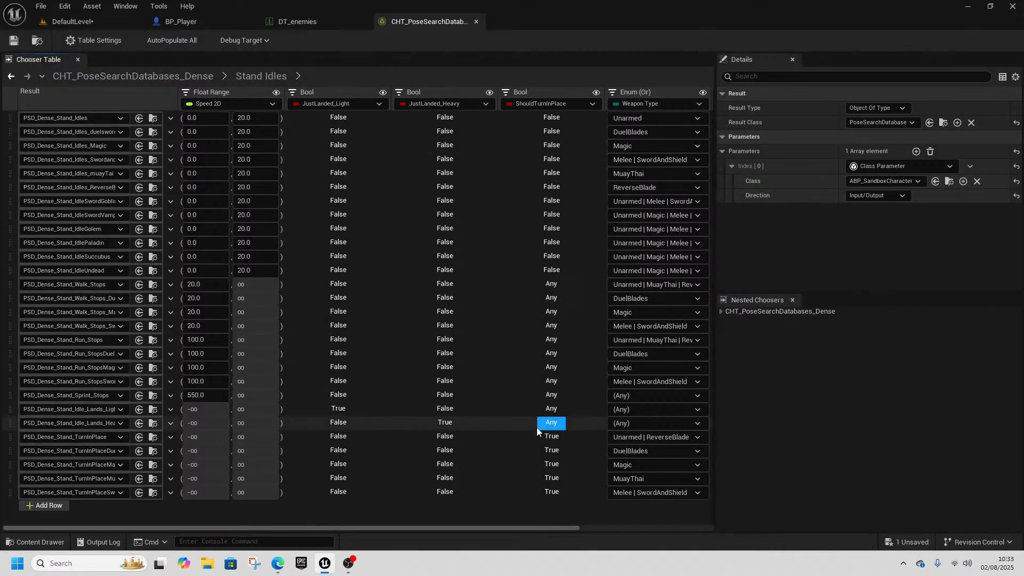
left_click_drag(532, 527, 753, 510)
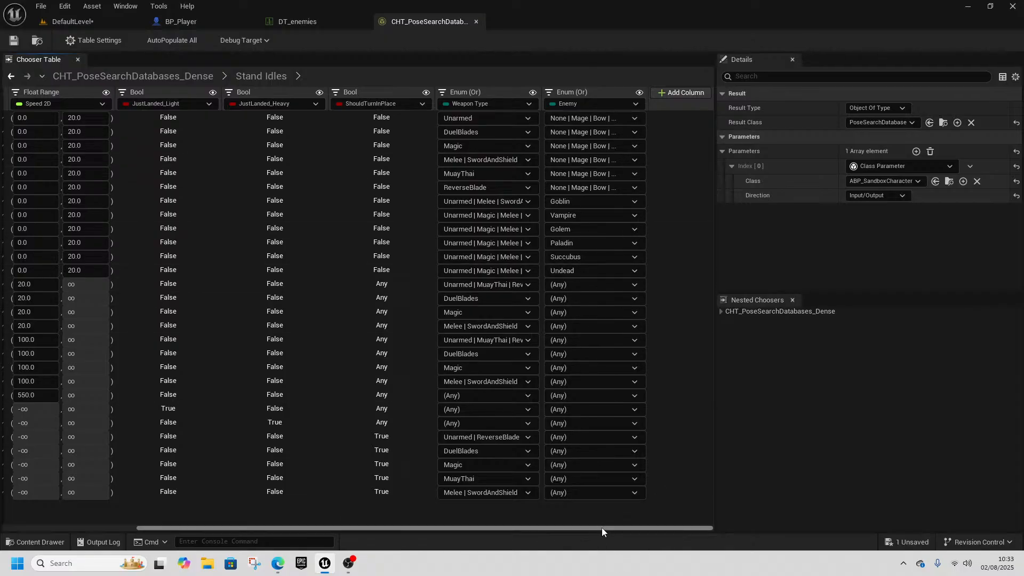
left_click_drag(603, 530, 62, 529)
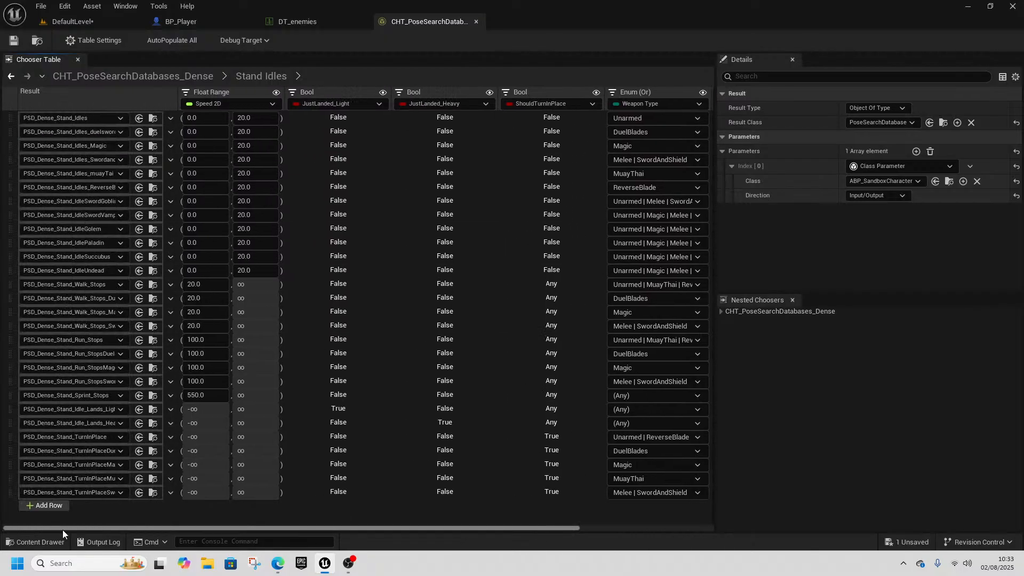
- Duplicate the PSD_Dense_Stand_IdleUndead row and set the copy's result to PSD_Dense_Stand_IdleWerewolf
left_click(5, 272)
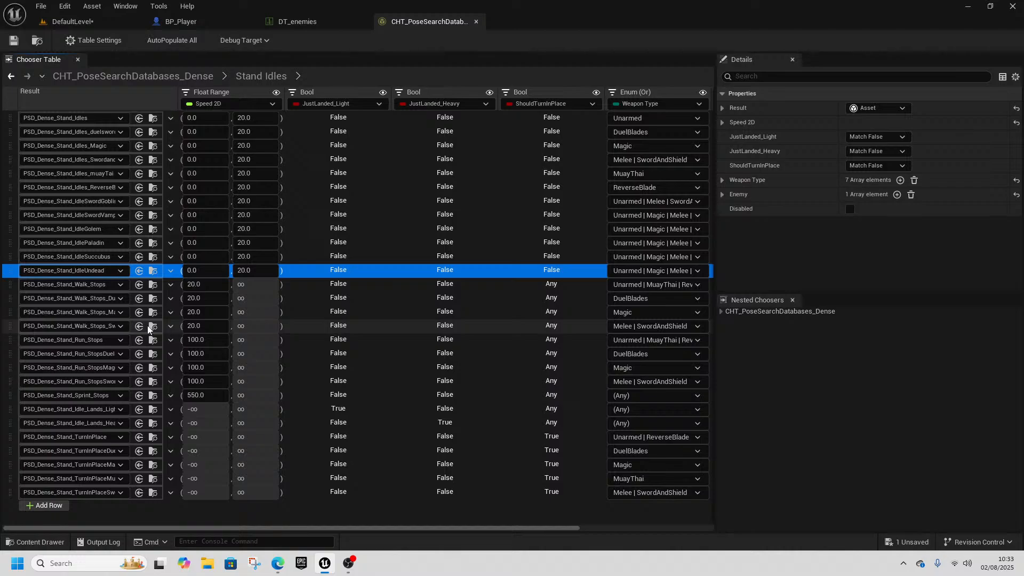
key("ctrl+d")
left_click(120, 284)
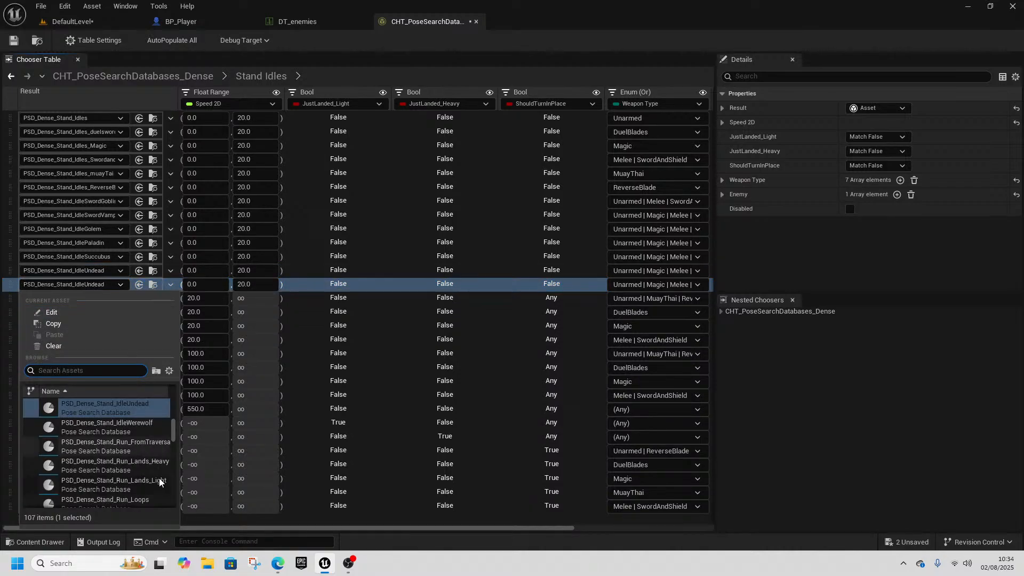
left_click(126, 430)
- Replace Undead with Werewolf as the only Enemy value of the new idle row
left_click_drag(432, 528, 578, 523)
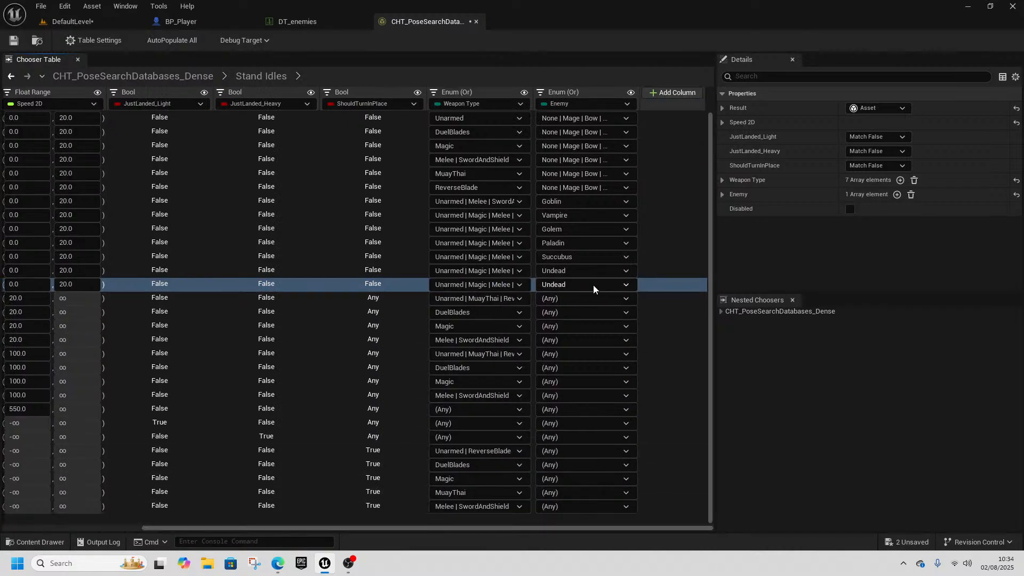
left_click(592, 286)
left_click(568, 396)
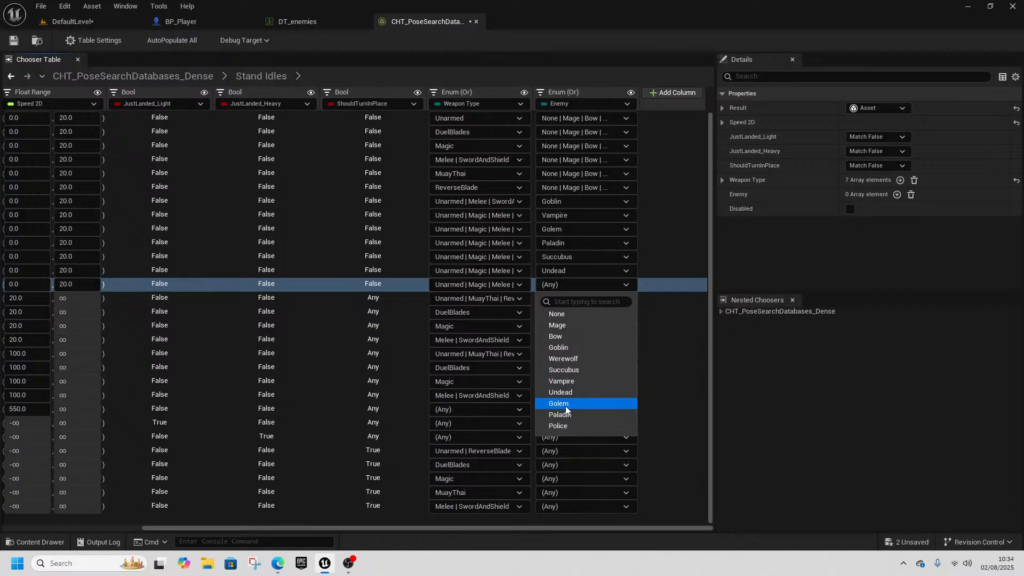
left_click(564, 359)
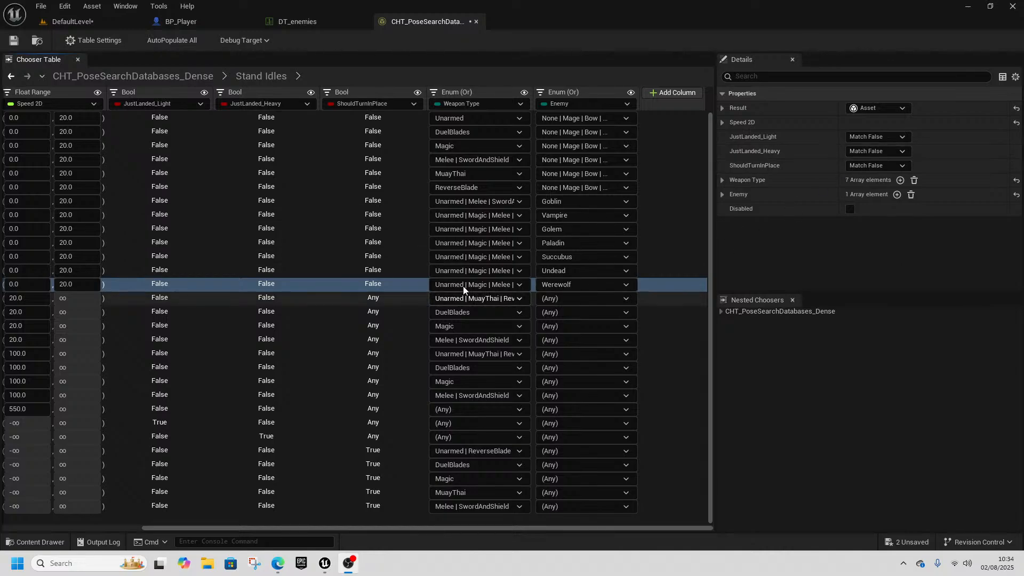
- Remove Werewolf from the Enemy values of the six general idle rows, from ReverseBlade up to Unarmed
left_click(573, 187)
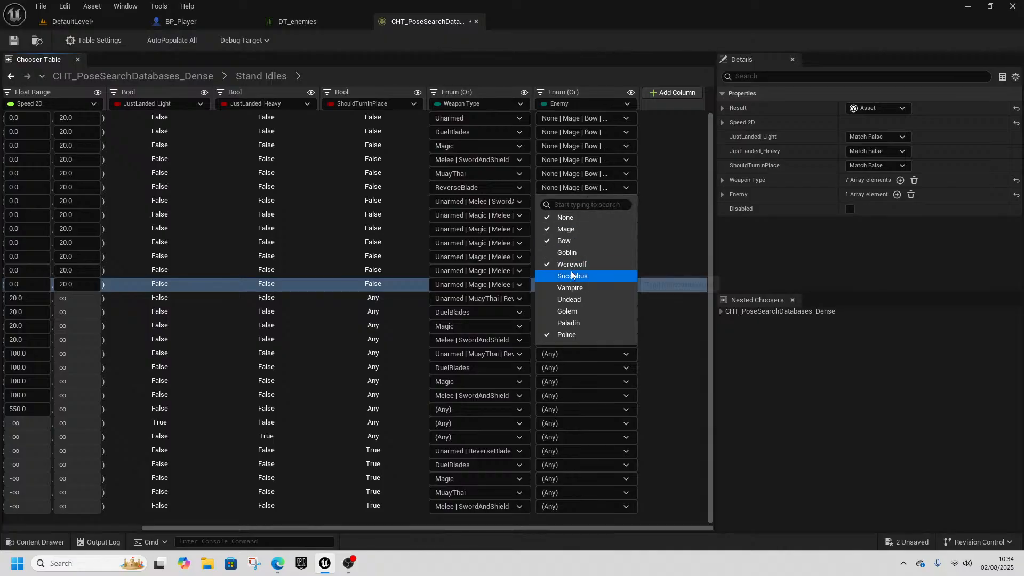
left_click(573, 173)
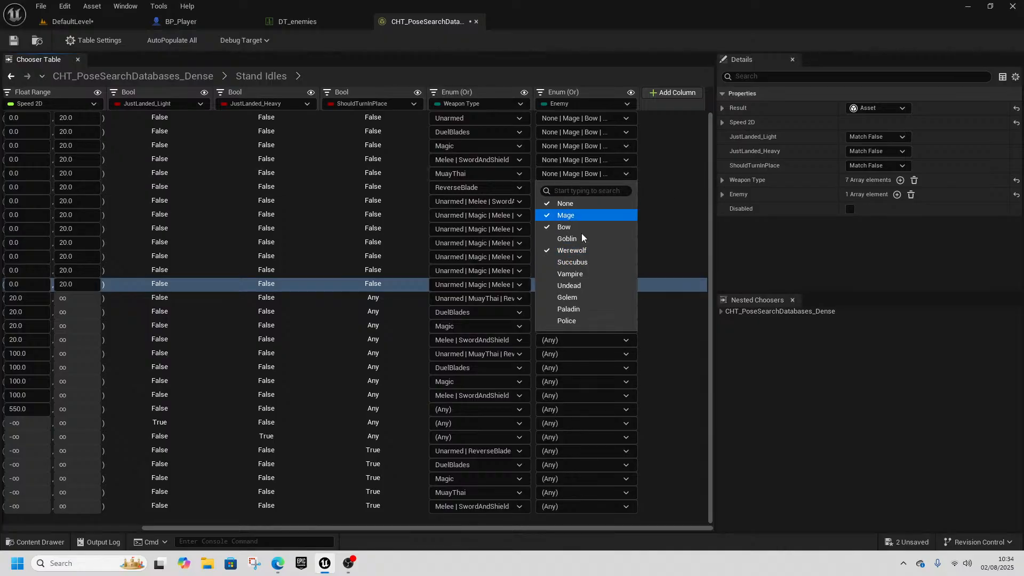
left_click(573, 159)
left_click(579, 160)
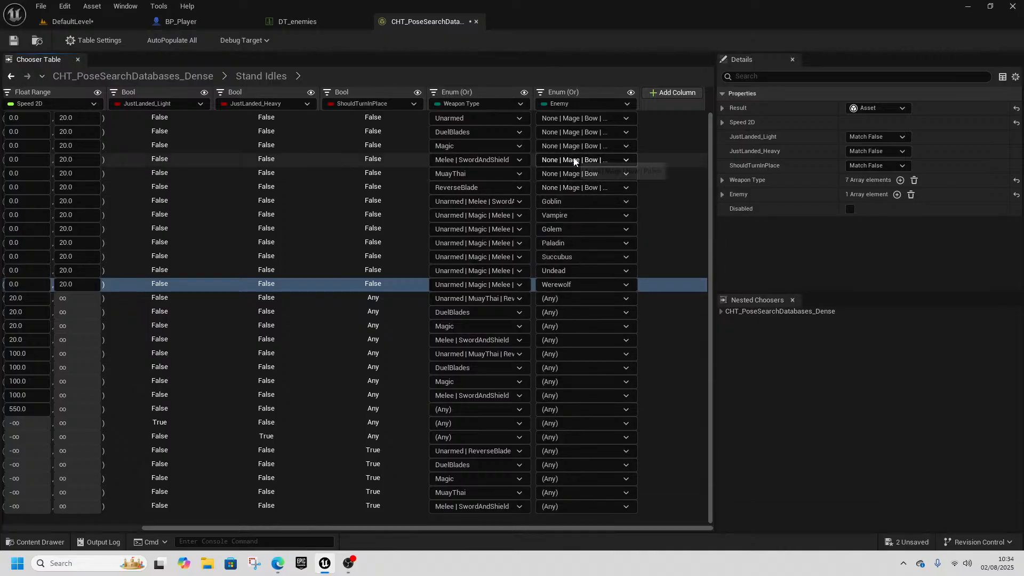
left_click(575, 145)
left_click(571, 160)
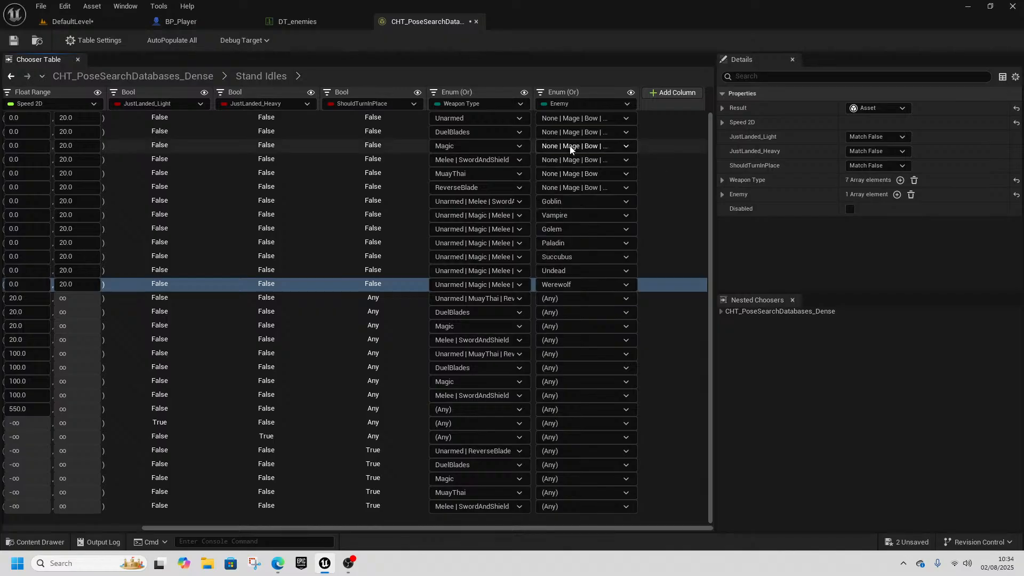
left_click(574, 146)
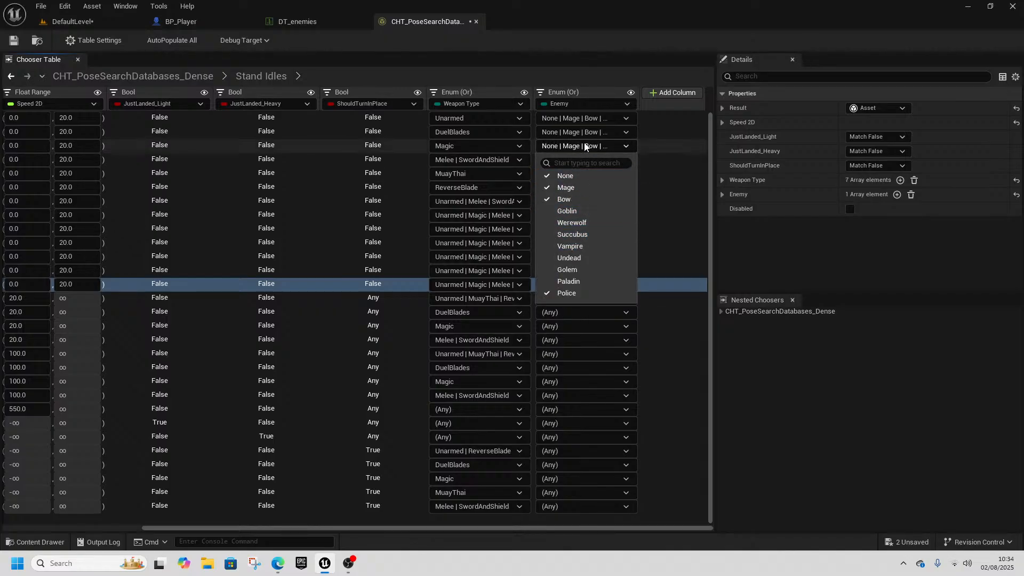
left_click(574, 133)
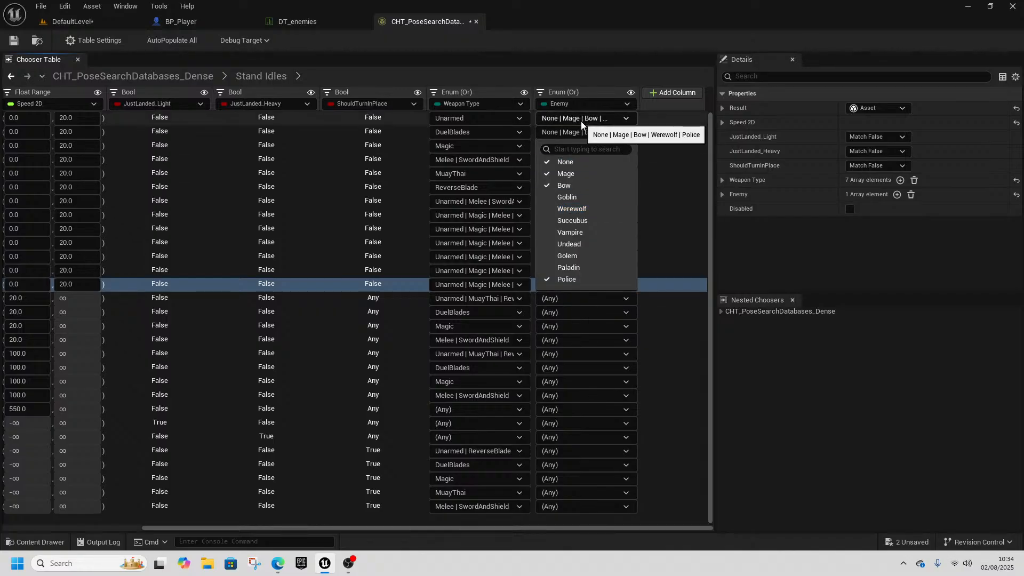
left_click(579, 119)
left_click(571, 195)
left_click(654, 142)
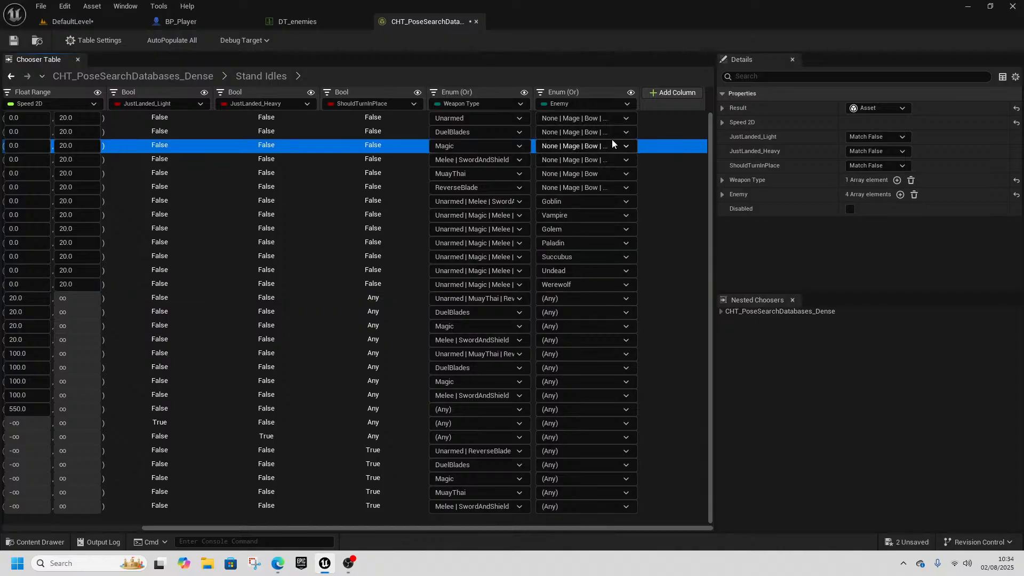
- Check the Enemy values of the DuelBlades idle row and save the chooser table
left_click(582, 134)
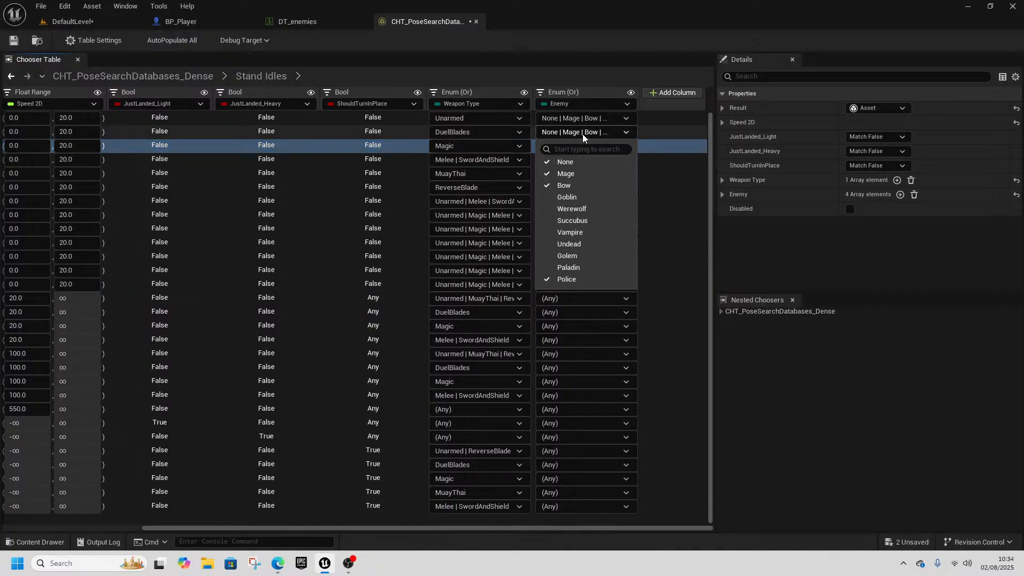
left_click(708, 213)
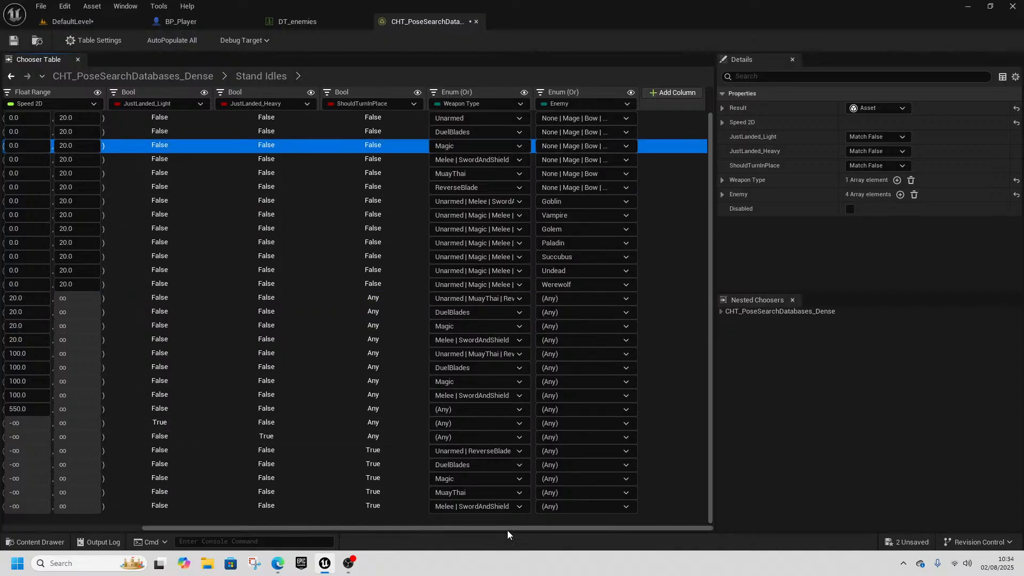
left_click_drag(507, 528, 199, 528)
left_click(14, 40)
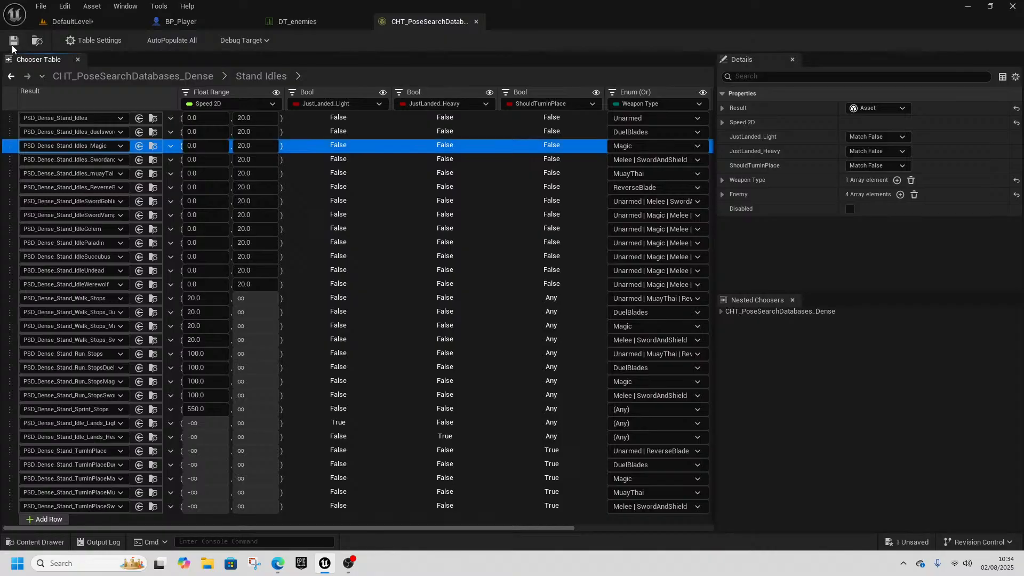
- Review the placed BP_Enemy_Melee's data table row and stance, then check the Enemy values of the general idle rows from Unarmed to ReverseBlade
left_click(78, 26)
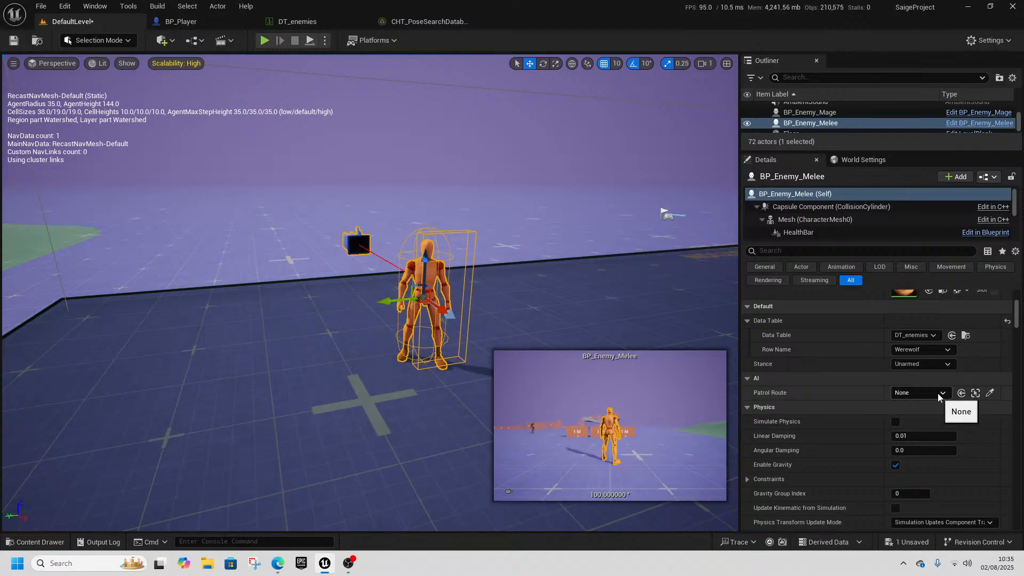
left_click(429, 25)
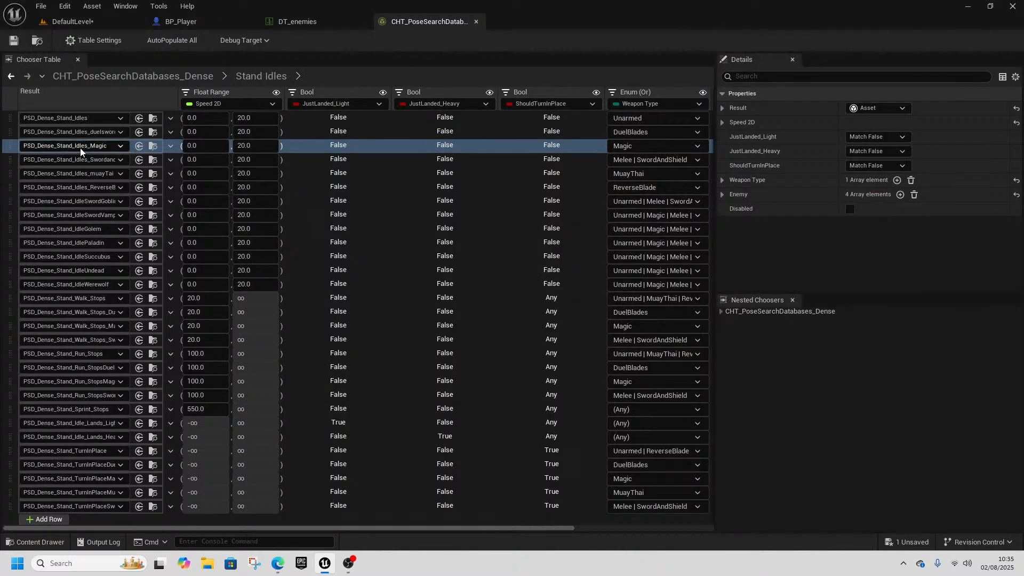
left_click(10, 288)
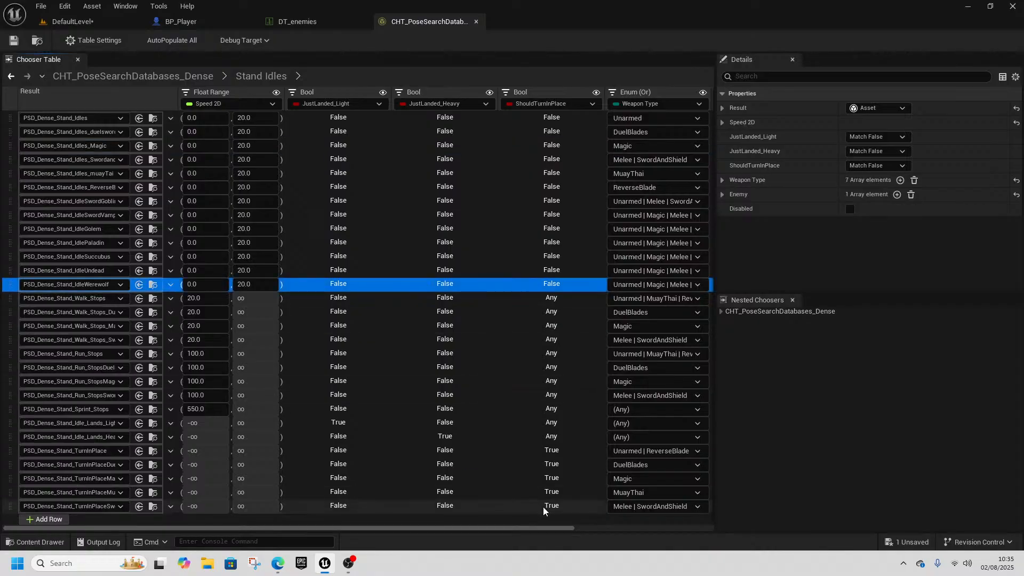
scroll(530, 533, "right", 5)
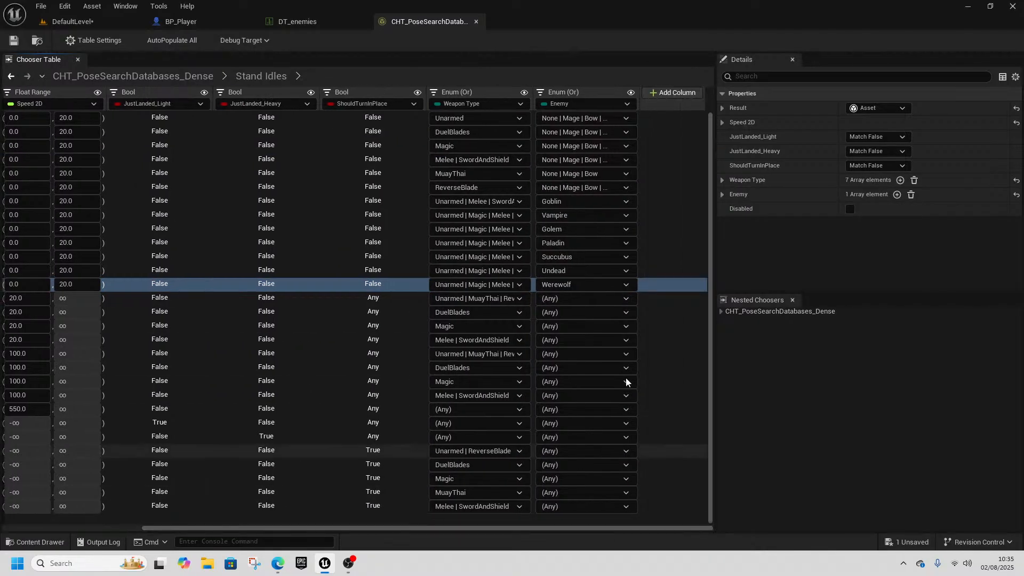
left_click(588, 118)
left_click(625, 124)
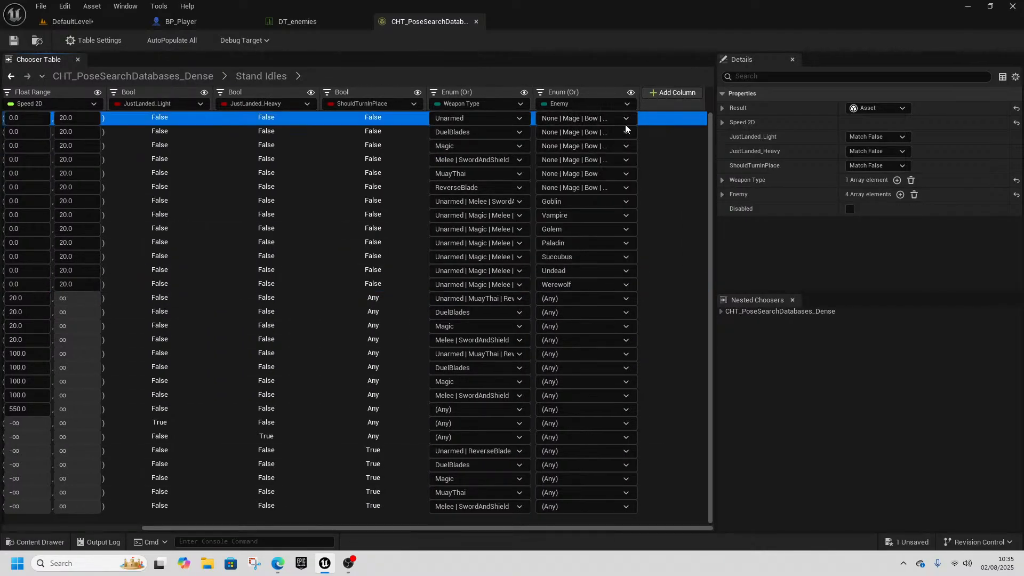
left_click(600, 130)
left_click(654, 132)
left_click(603, 144)
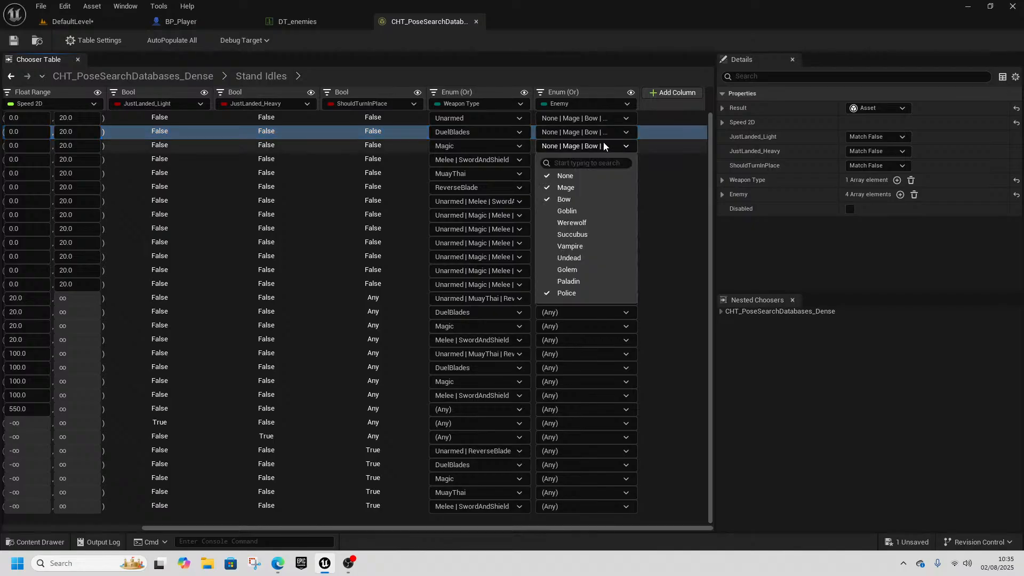
left_click(655, 146)
left_click(603, 159)
left_click(670, 158)
left_click(614, 174)
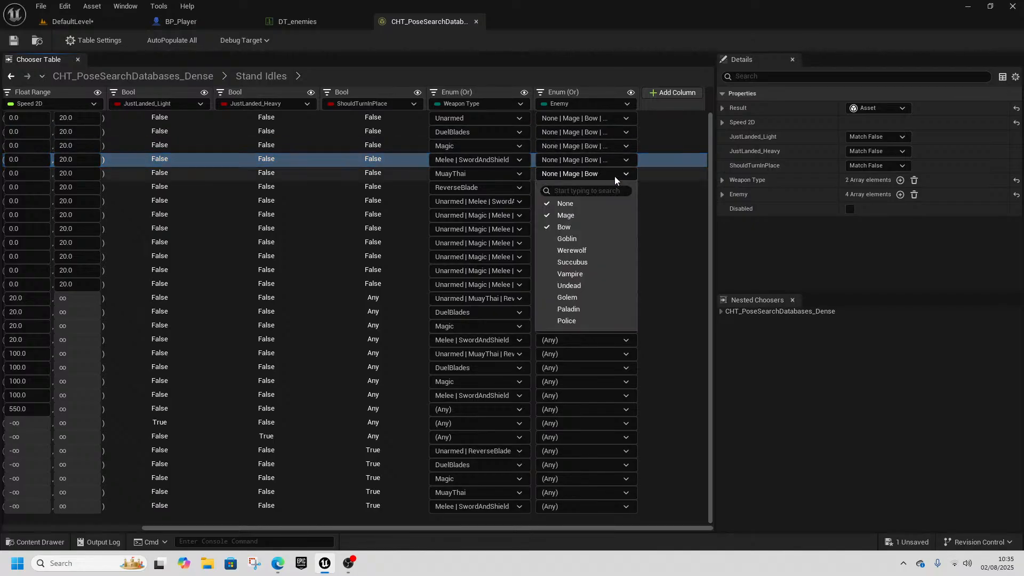
left_click(664, 177)
left_click(610, 186)
left_click(666, 186)
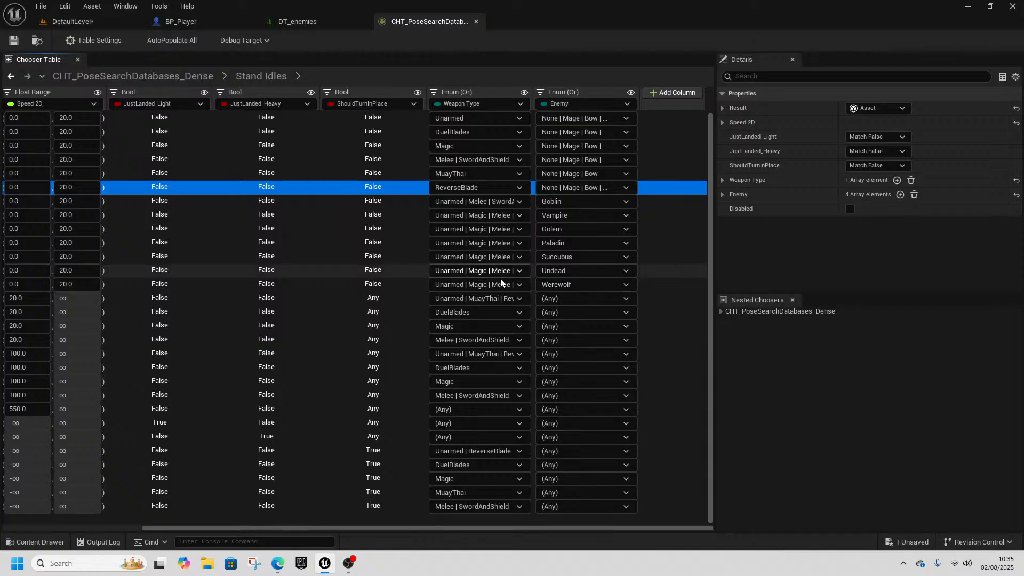
left_click_drag(520, 530, 544, 522)
left_click(520, 271)
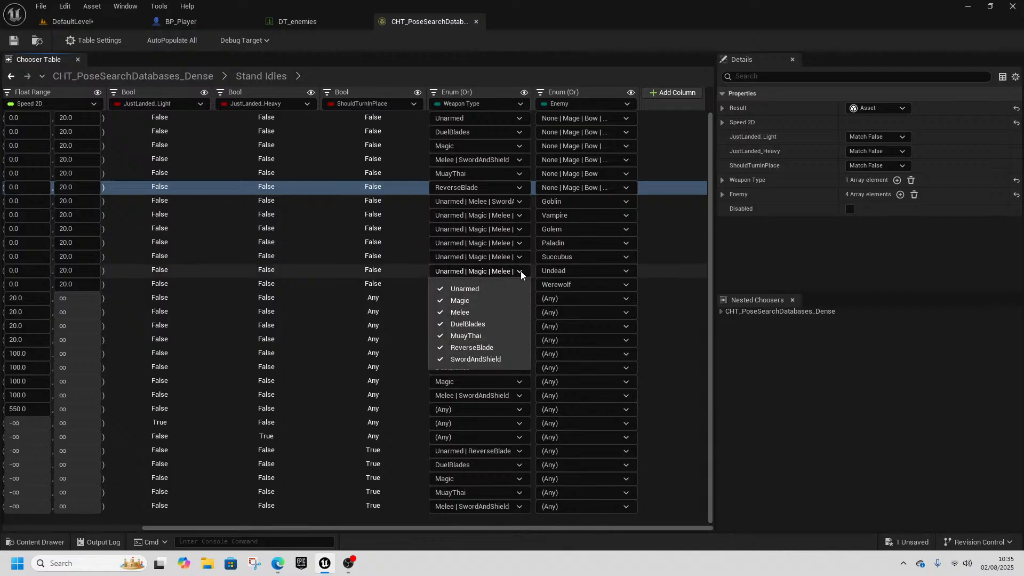
left_click(913, 195)
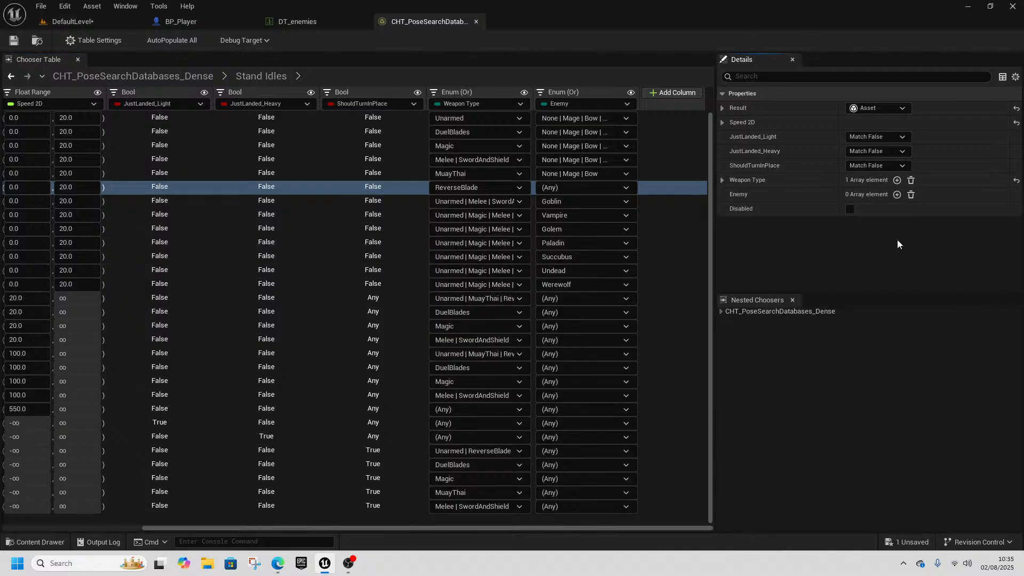
key("ctrl+z")
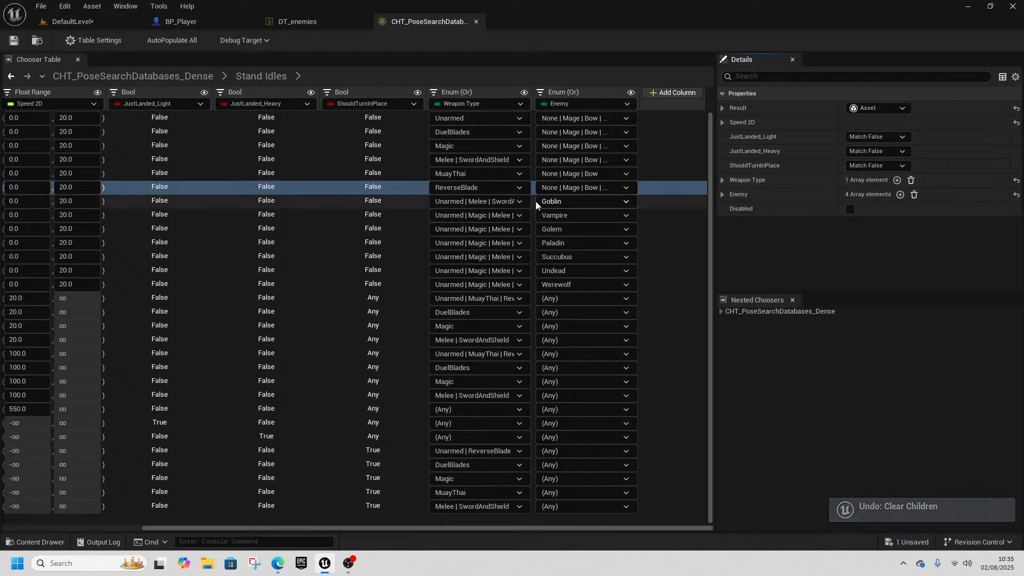
- Clear the Weapon Type values of the seven enemy-specific idle rows, from Goblin down to Werewolf, so they match any weapon
left_click_drag(666, 201, 652, 285)
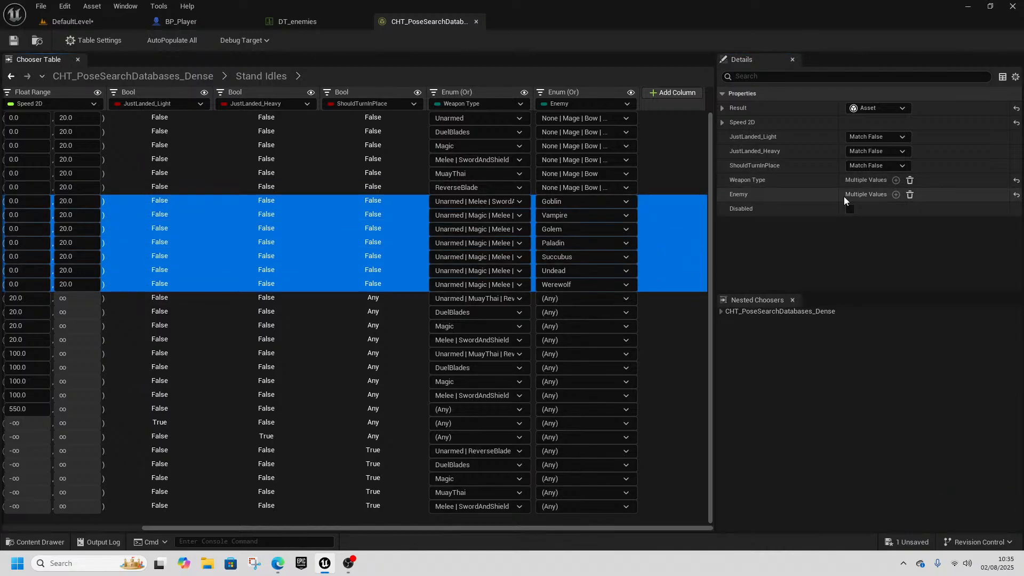
left_click(910, 180)
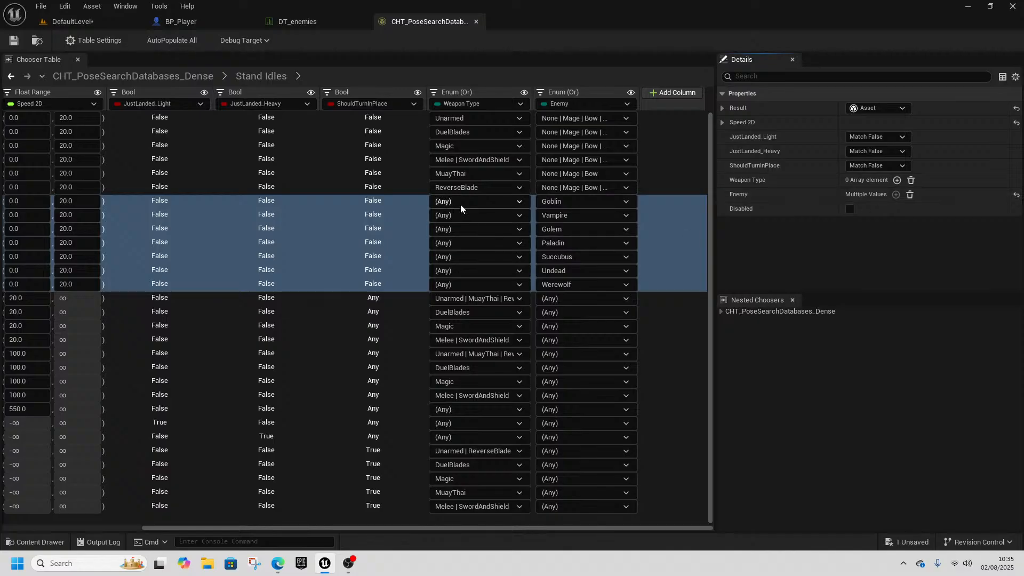
left_click(666, 203)
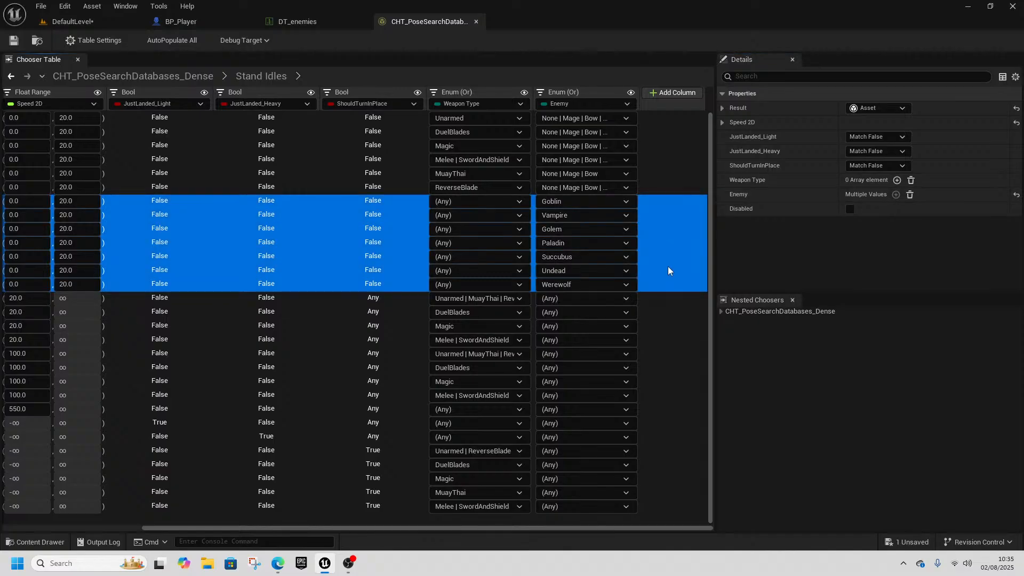
left_click(399, 201)
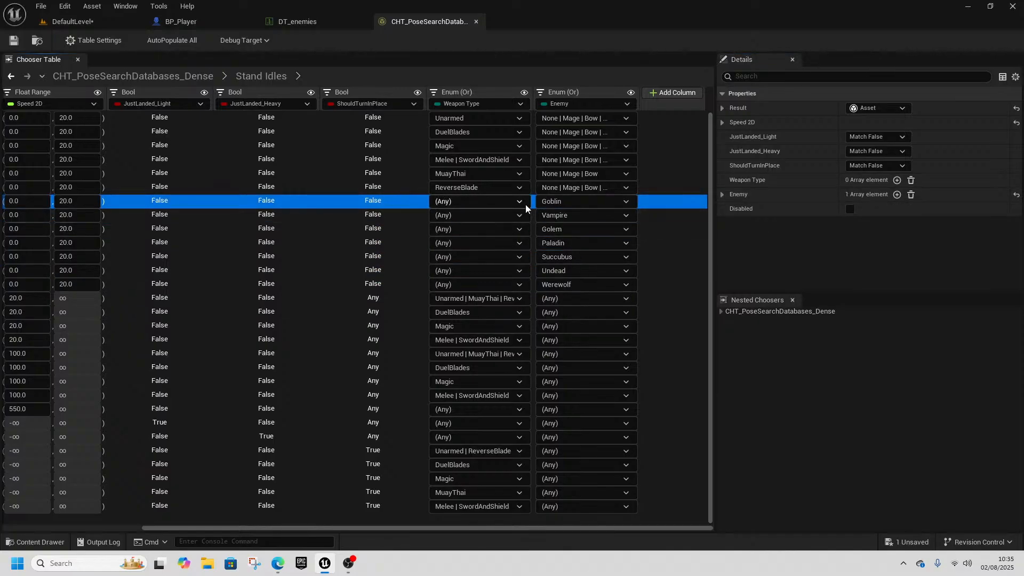
- Open the nested Stand Walks table of CHT_PoseSearchDatabases_Dense and widen its Result column
left_click_drag(471, 527, 308, 528)
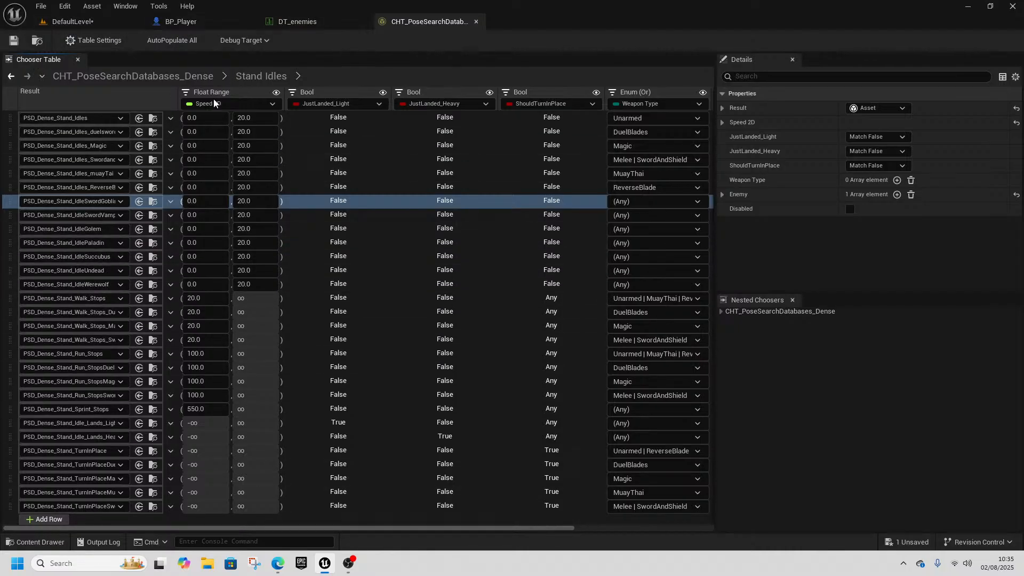
left_click(211, 75)
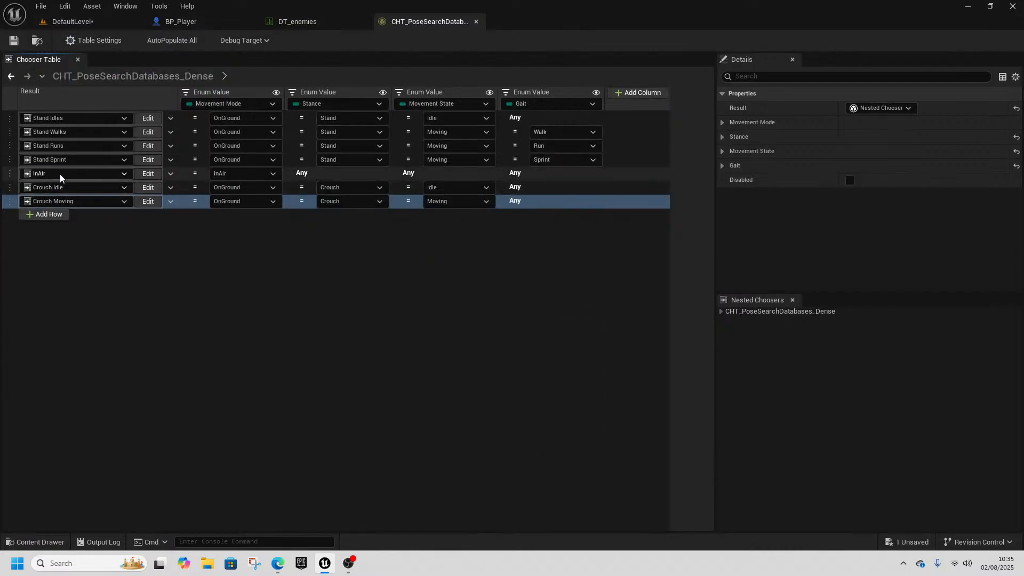
left_click(149, 133)
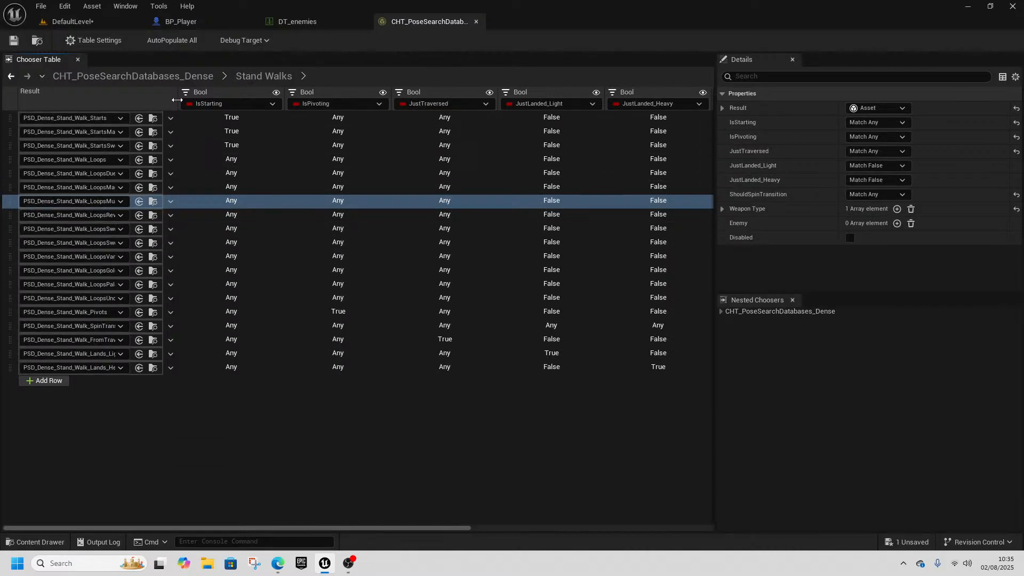
left_click_drag(177, 99, 256, 100)
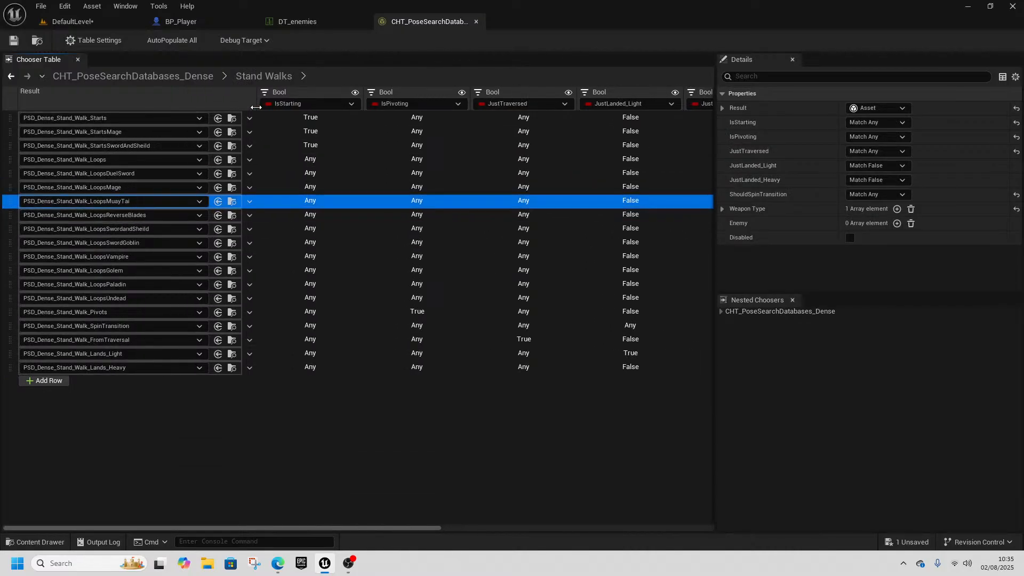
- Duplicate the PSD_Dense_Stand_Walk_LoopsUndead row and set the copy's result to PSD_Dense_Stand_Walk_LoopsWerewolf
left_click(6, 298)
key("ctrl+d")
left_click(119, 315)
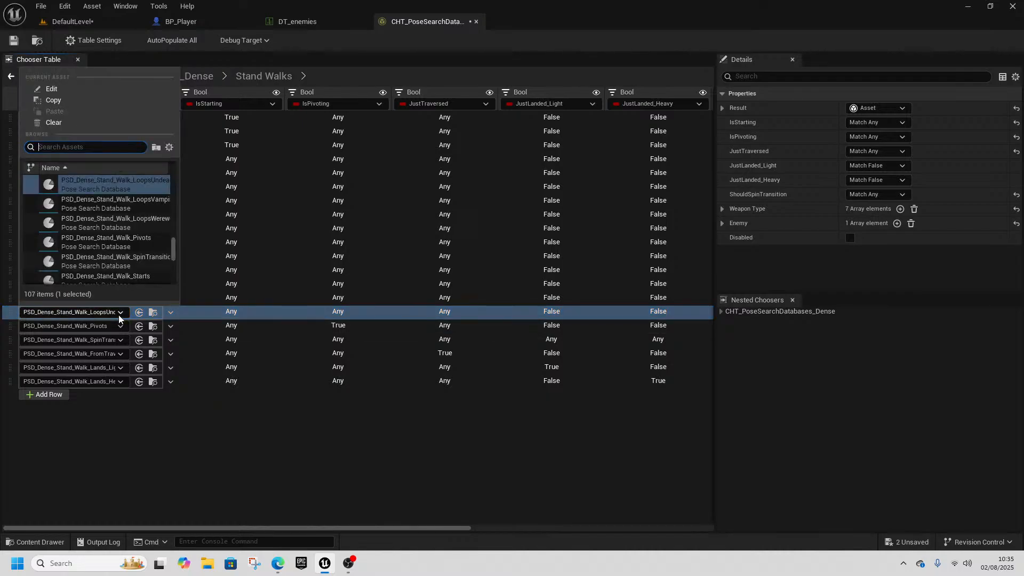
left_click(146, 224)
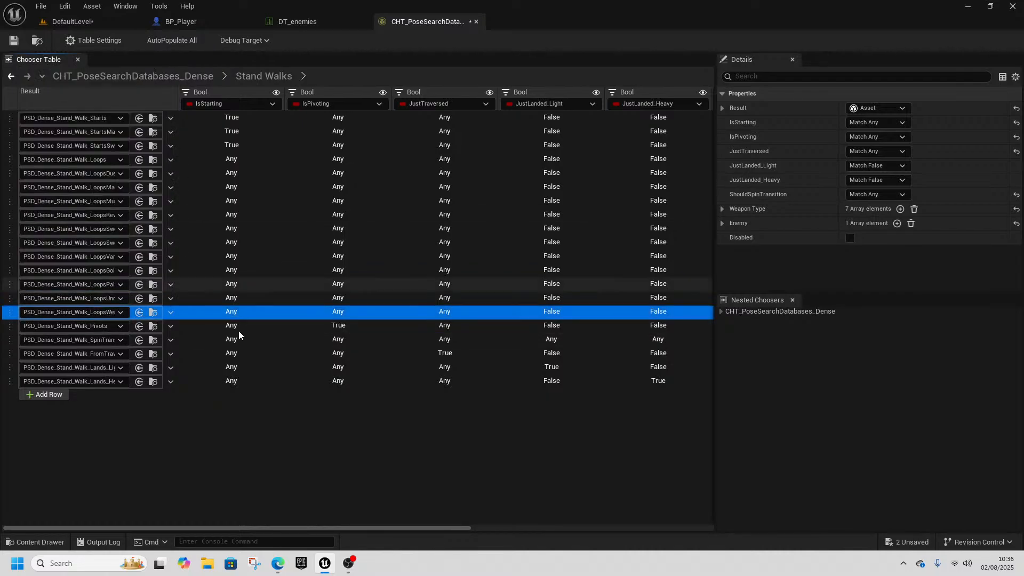
- Replace Undead with Werewolf as the only Enemy value of the new walk loop row
left_click(392, 523)
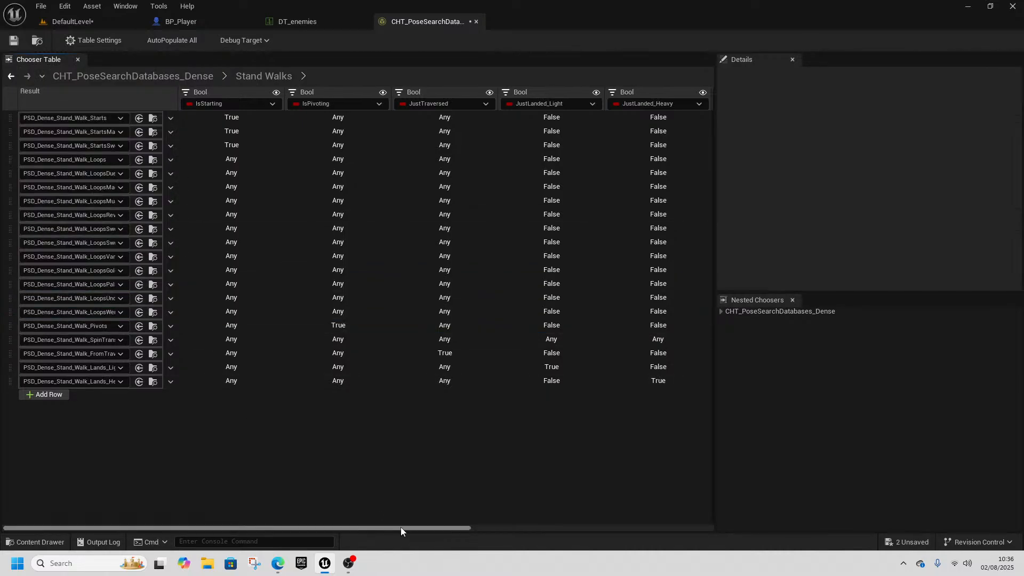
left_click(6, 313)
left_click_drag(457, 528, 698, 528)
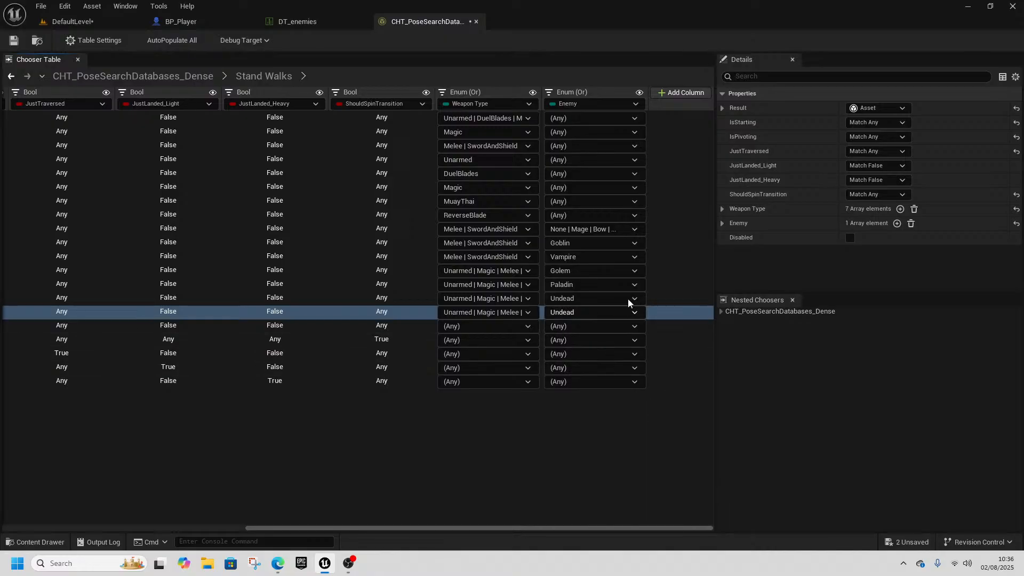
left_click(599, 314)
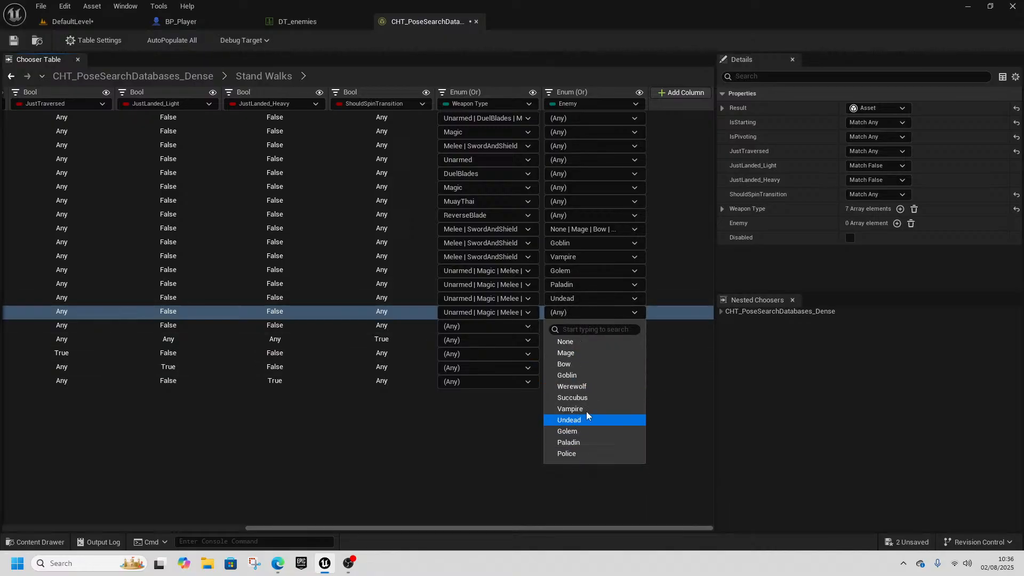
left_click(584, 388)
- Check the general sword-and-shield walk row's Enemy values and clear Weapon Type on the seven rows from it down to Werewolf
left_click(597, 229)
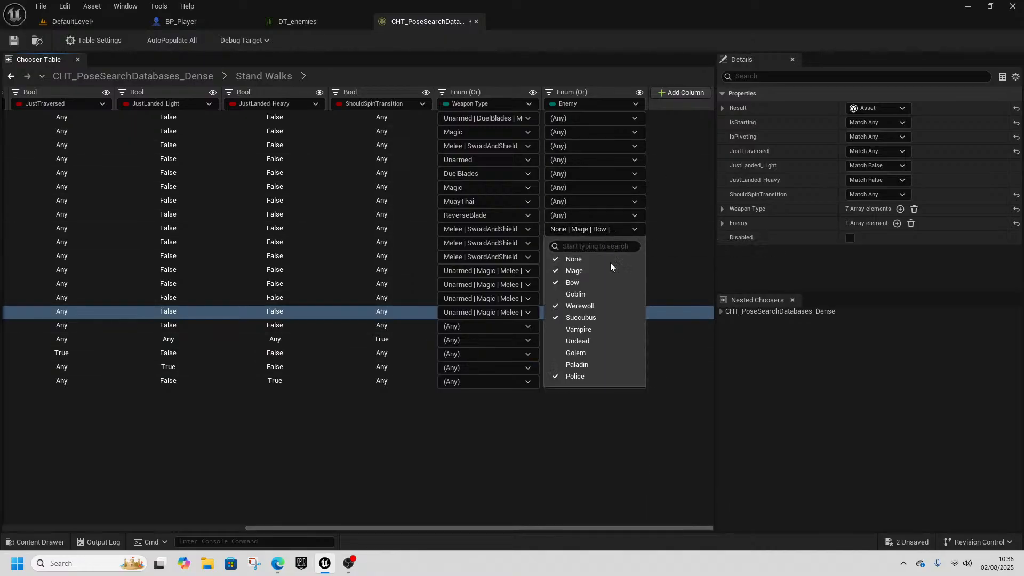
left_click(487, 450)
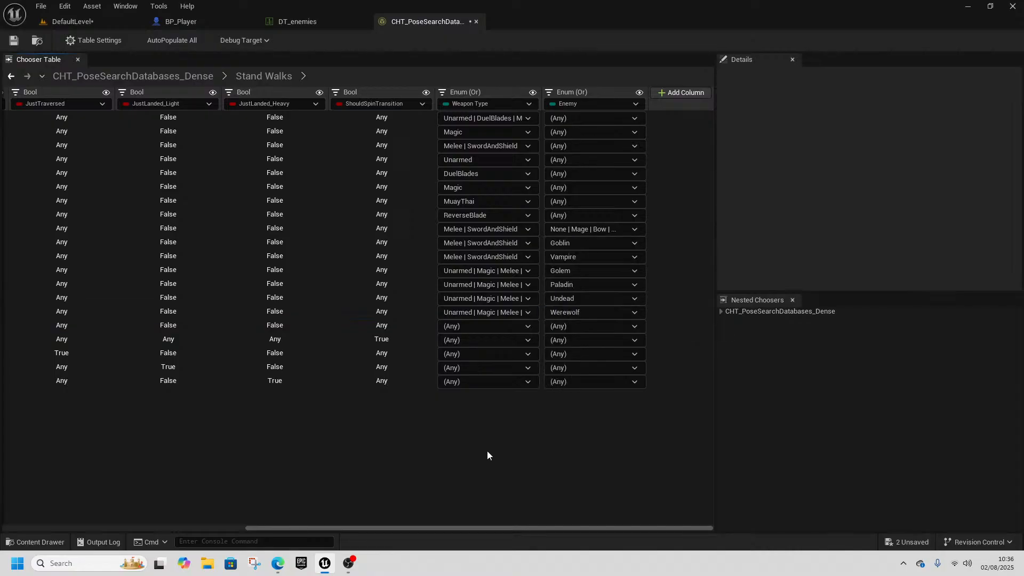
left_click(670, 230)
left_click_drag(669, 243, 660, 312)
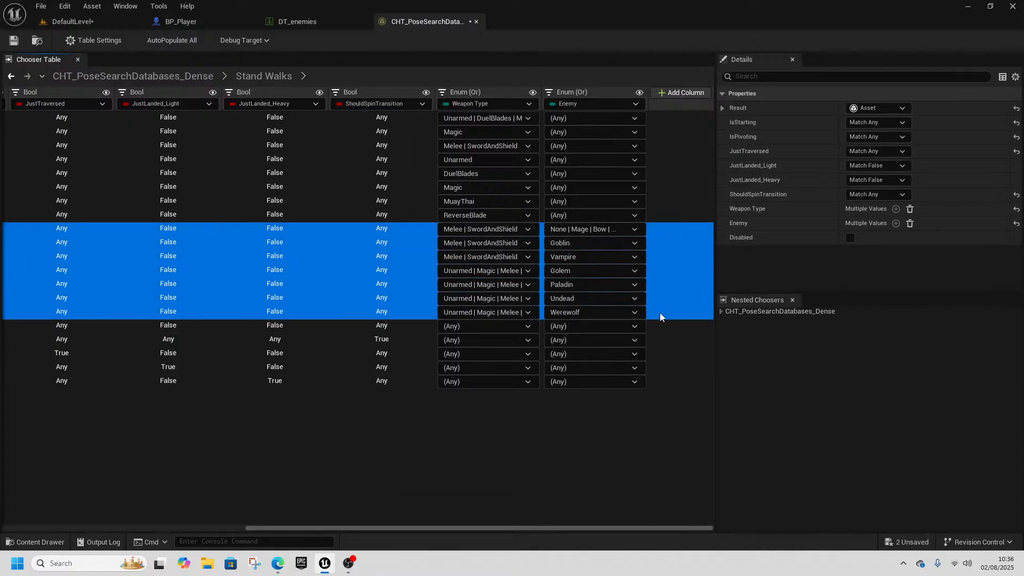
left_click(913, 211)
left_click(502, 453)
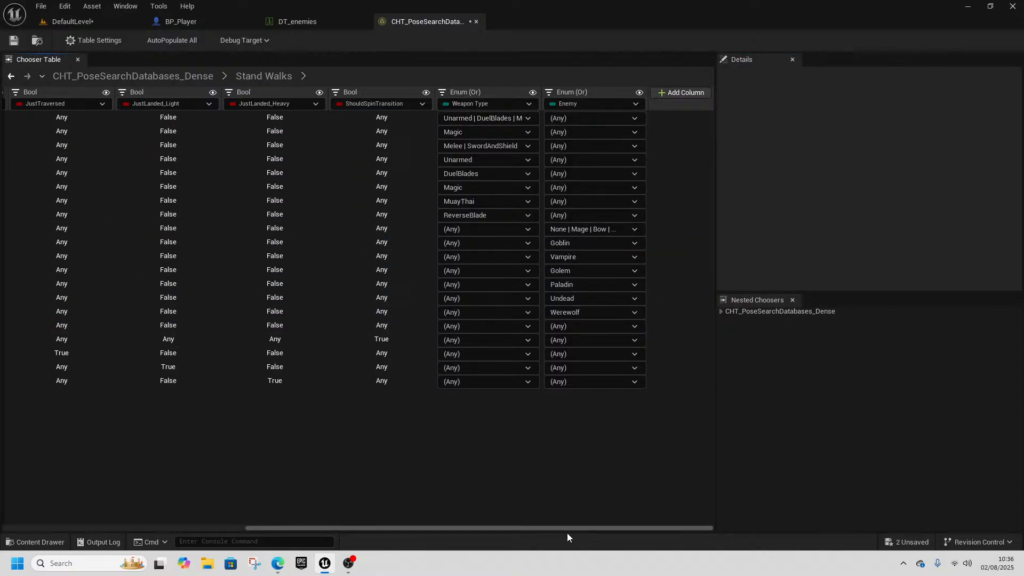
- Return to the main chooser table, open the nested Stand Runs table and widen its Result column
left_click_drag(568, 528, 85, 49)
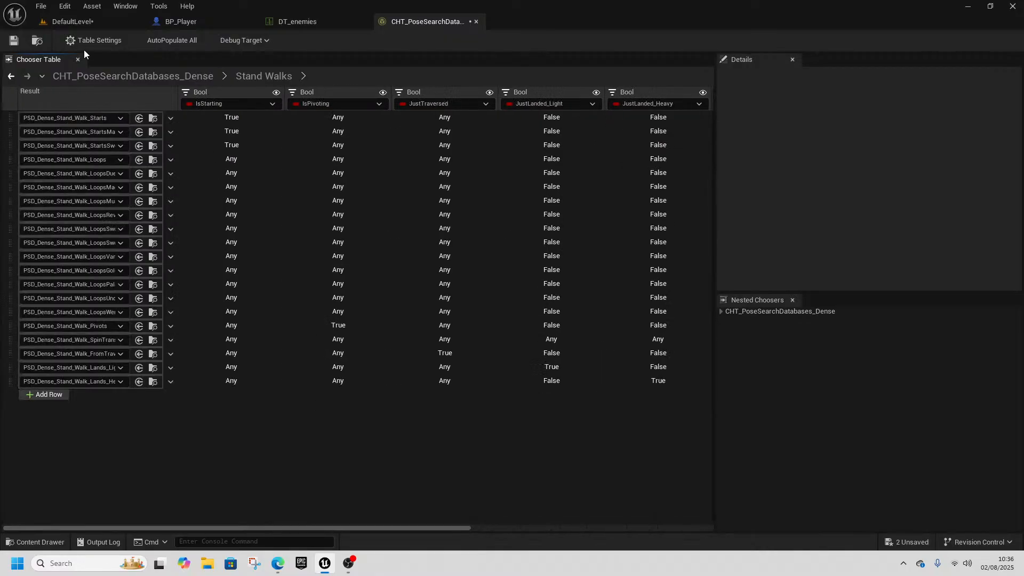
left_click(12, 77)
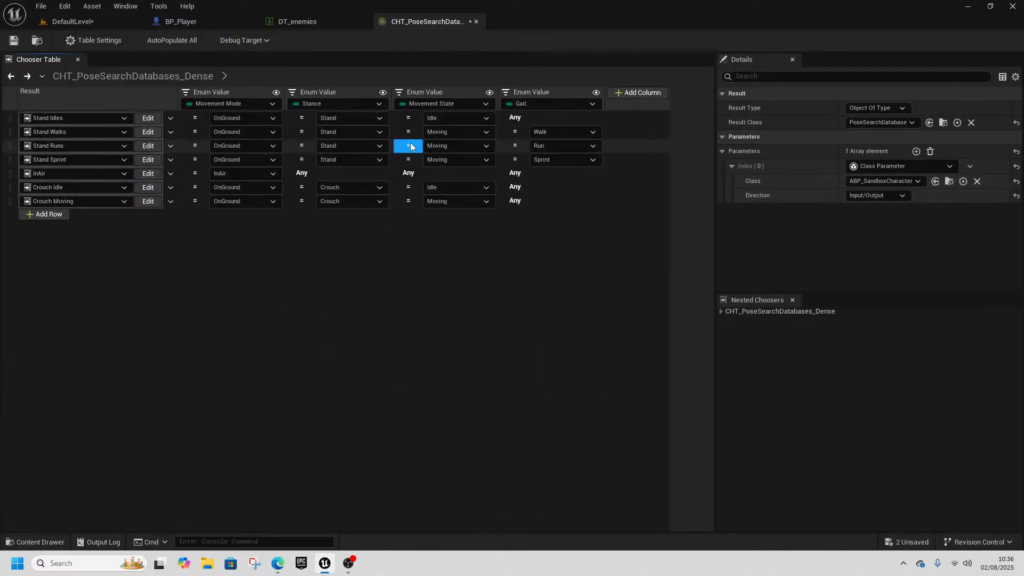
left_click(154, 146)
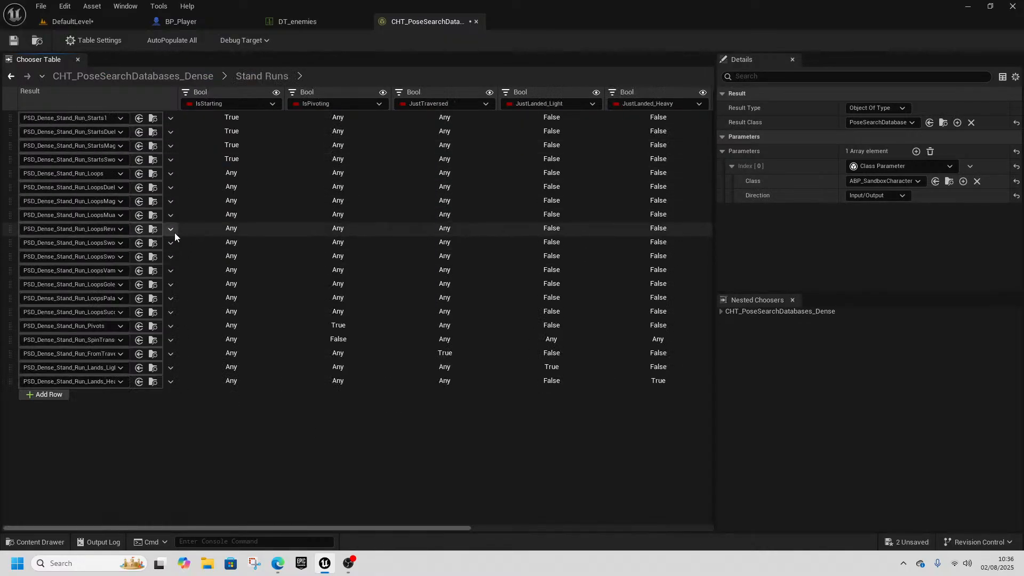
left_click_drag(175, 102, 250, 102)
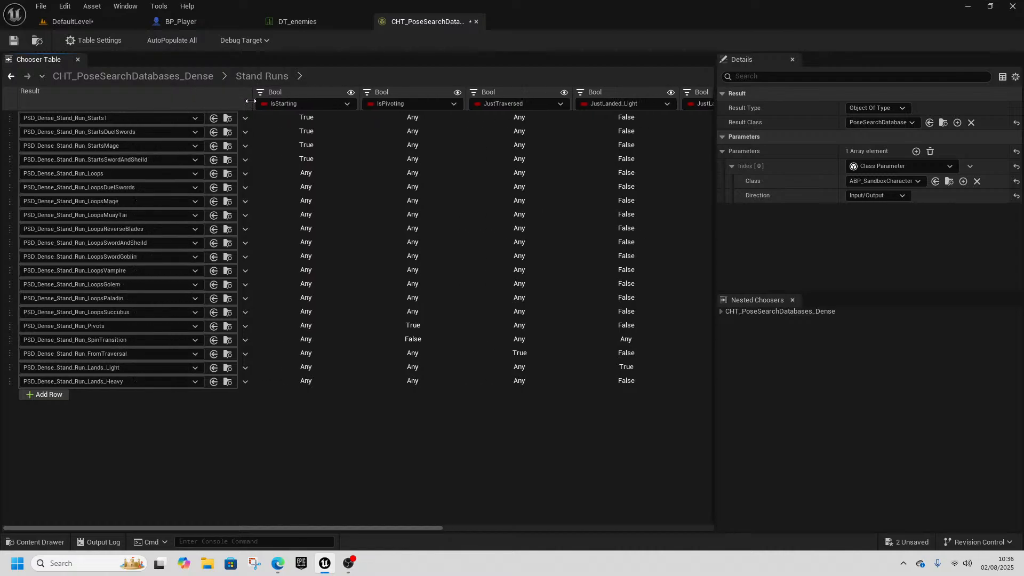
- Duplicate the PSD_Dense_Stand_Run_LoopsSuccubus row and set the copy's result to PSD_Dense_Stand_Run_LoopsWerewolf
left_click(79, 313)
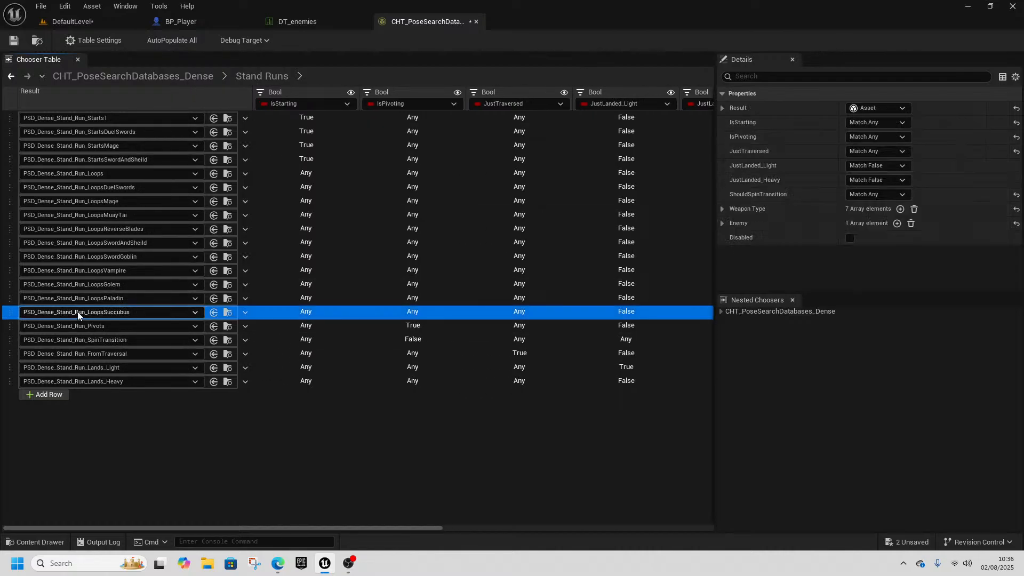
left_click(115, 330)
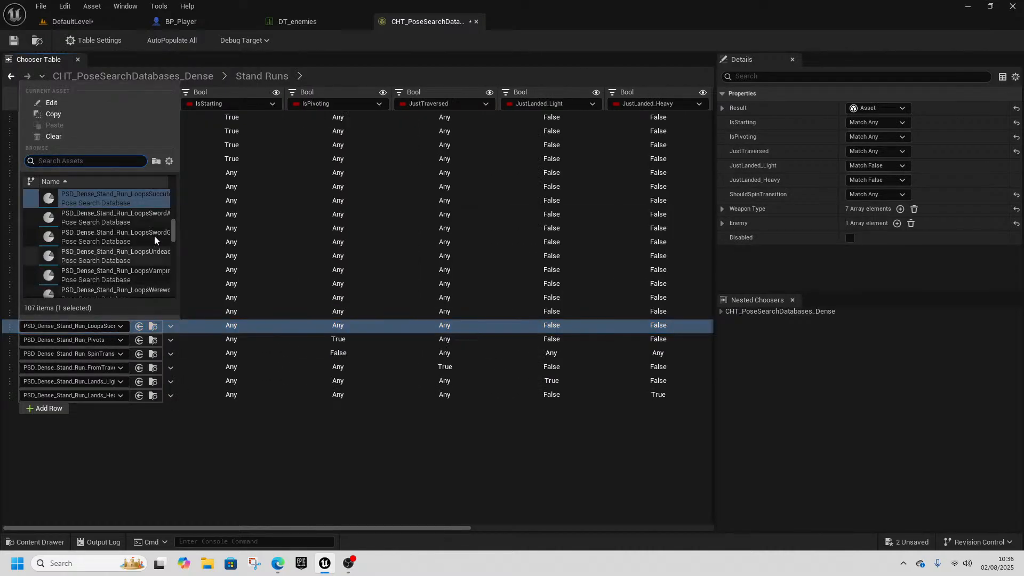
left_click(107, 290)
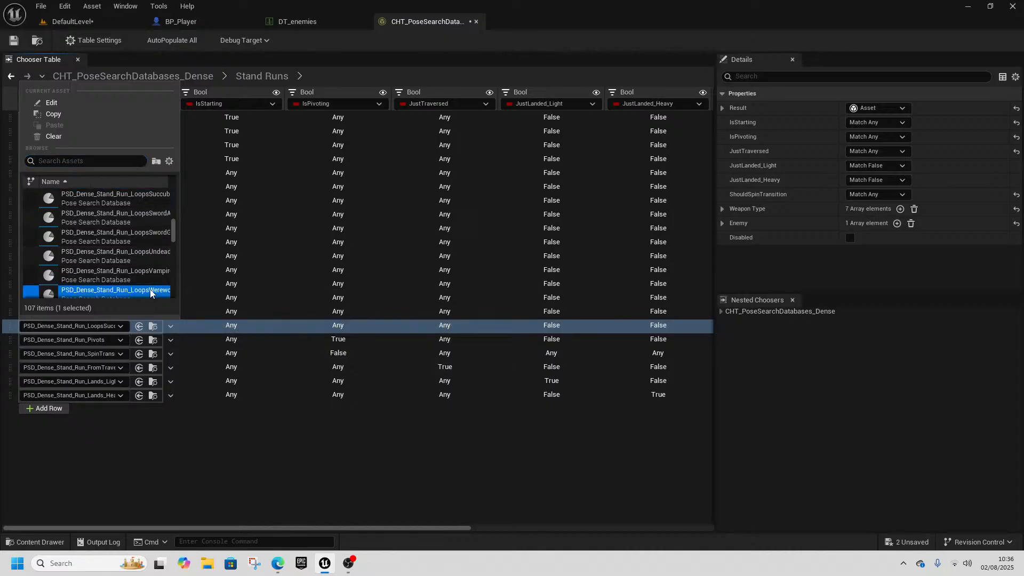
- Make Werewolf the new run loop row's only Enemy value and remove Werewolf from the general sword-and-shield run row
left_click_drag(446, 528, 688, 527)
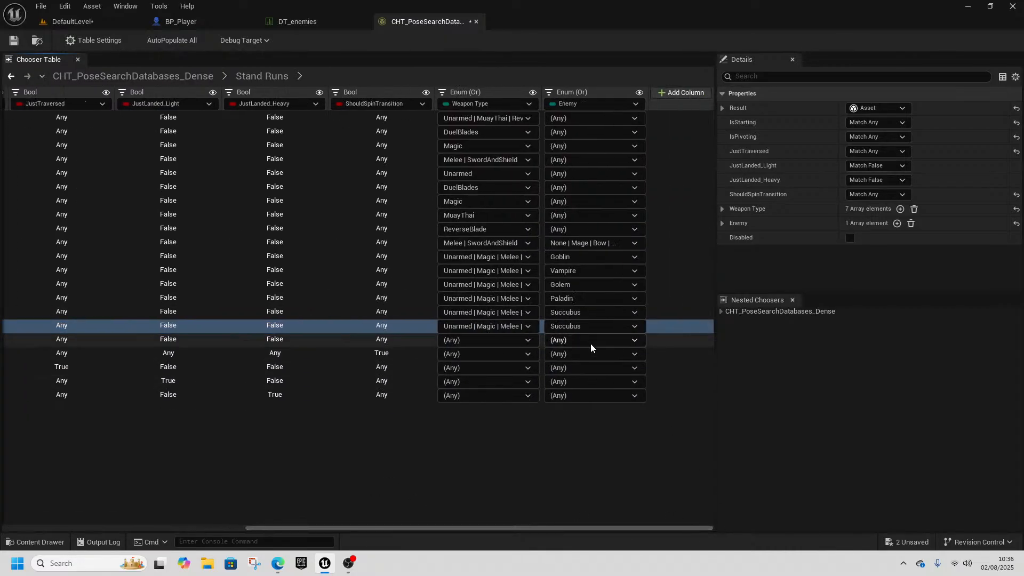
left_click(586, 328)
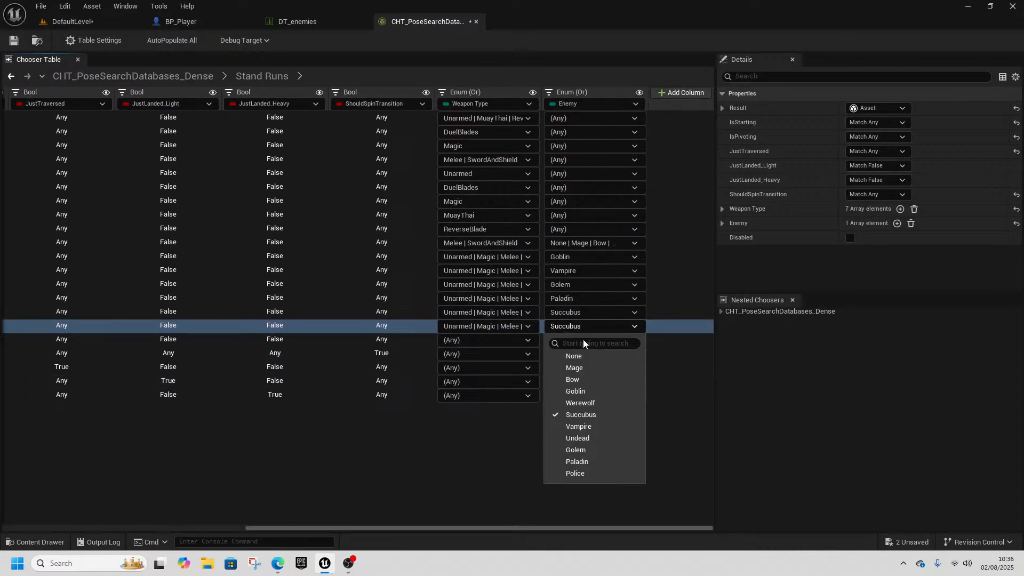
left_click(574, 400)
left_click(597, 245)
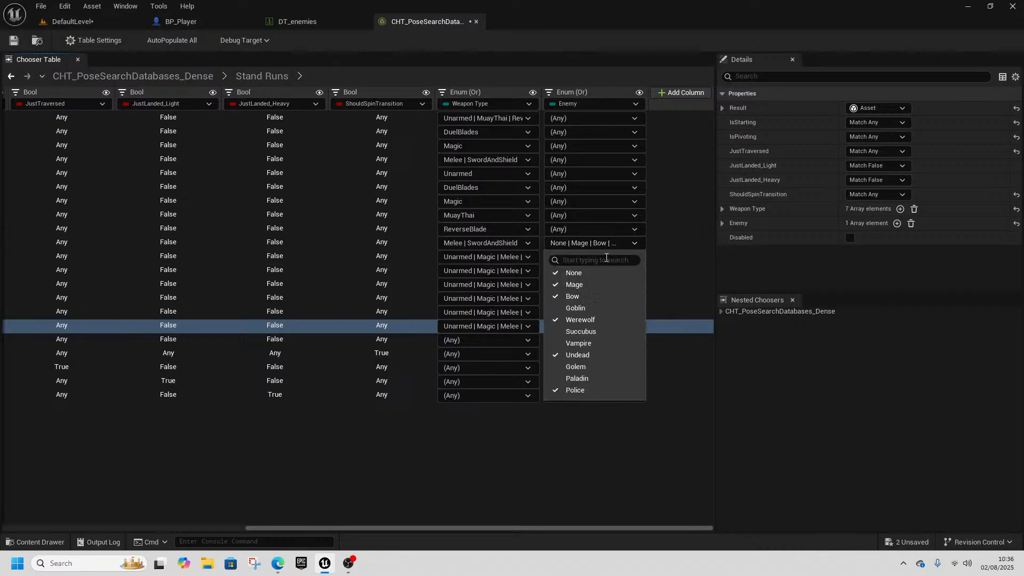
left_click(587, 322)
left_click(574, 464)
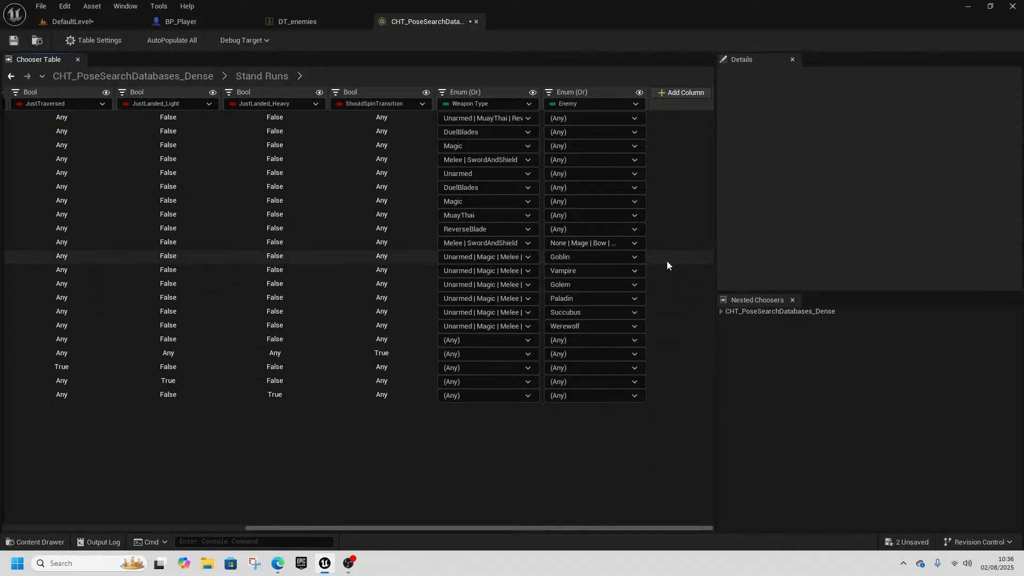
- Clear Weapon Type on the seven run loop rows from the general sword-and-shield row down to Werewolf, and save everything
left_click(666, 245)
left_click(656, 325, "shift")
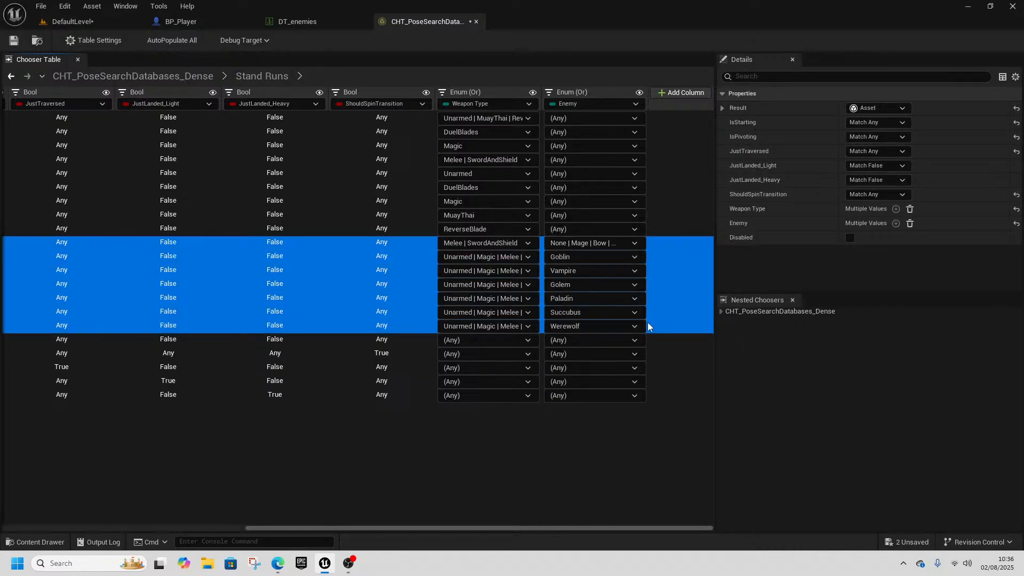
left_click(908, 209)
left_click(910, 210)
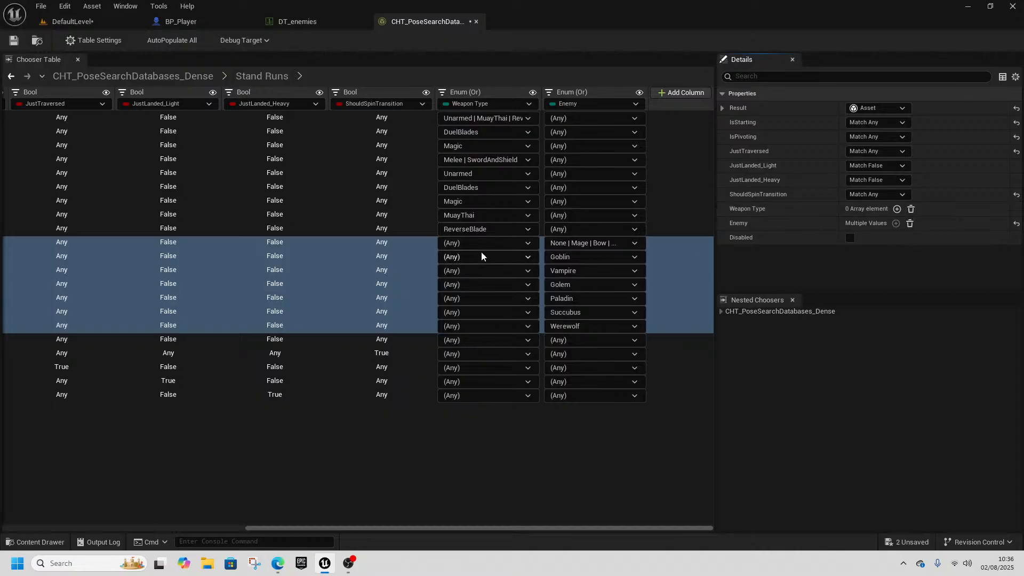
left_click(581, 243)
left_click(448, 488)
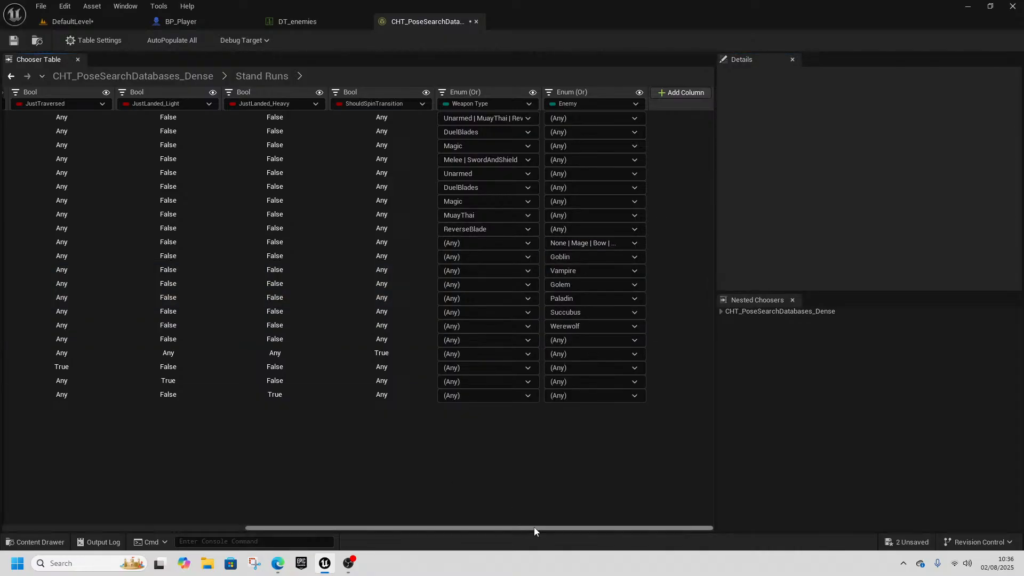
left_click_drag(533, 527, 289, 527)
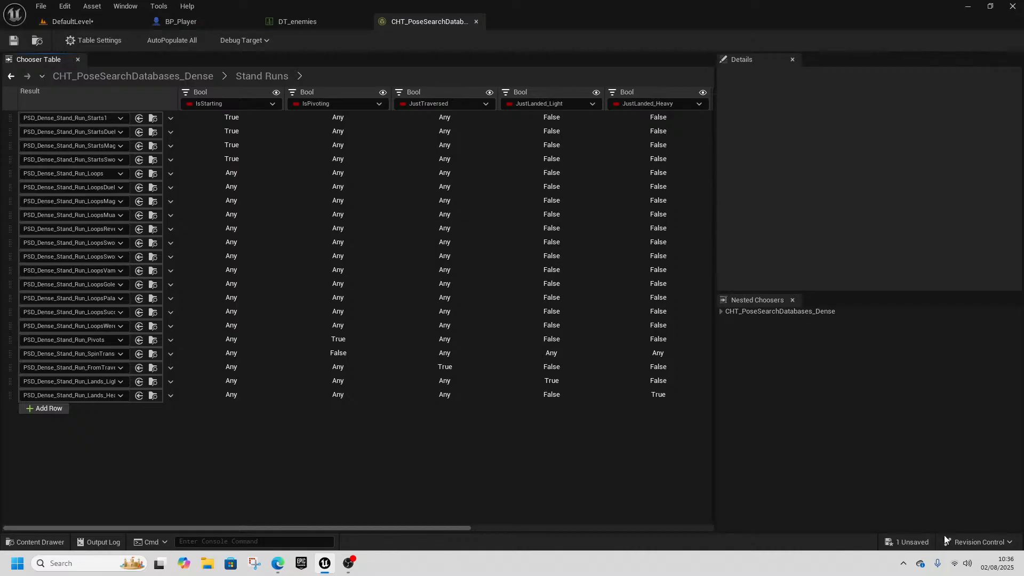
left_click(572, 403)
- Play-test DefaultLevel, moving the player around the werewolf enemy to examine its idle, walk and run animations, and end the session
left_click(88, 24)
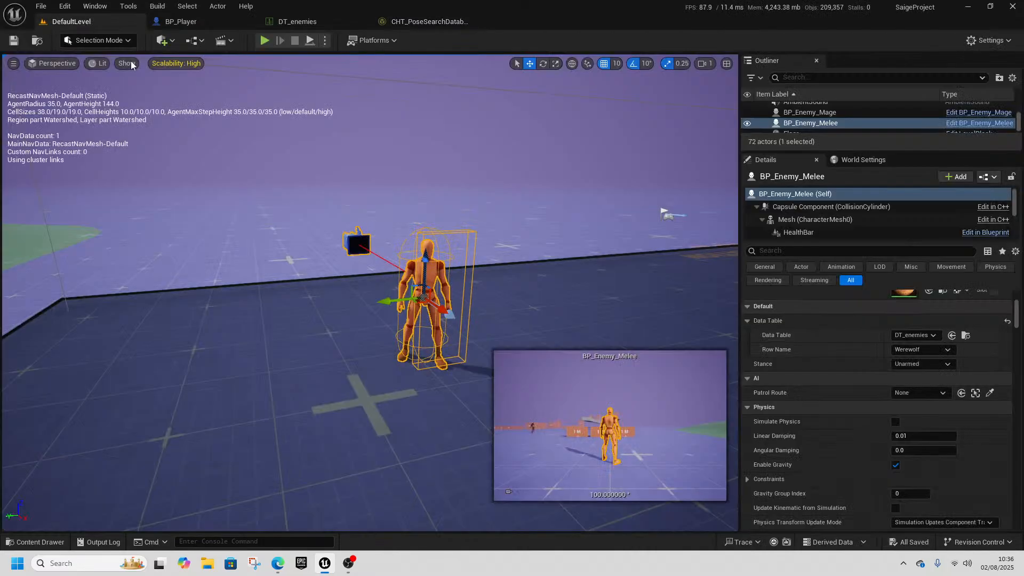
left_click(396, 303)
left_click(399, 300)
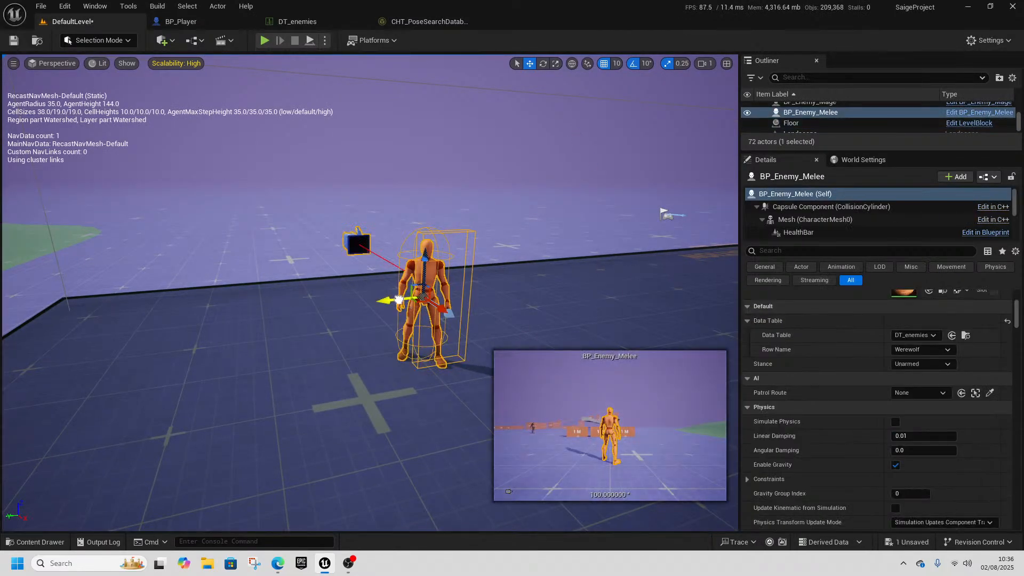
right_click(303, 458)
left_click(379, 465)
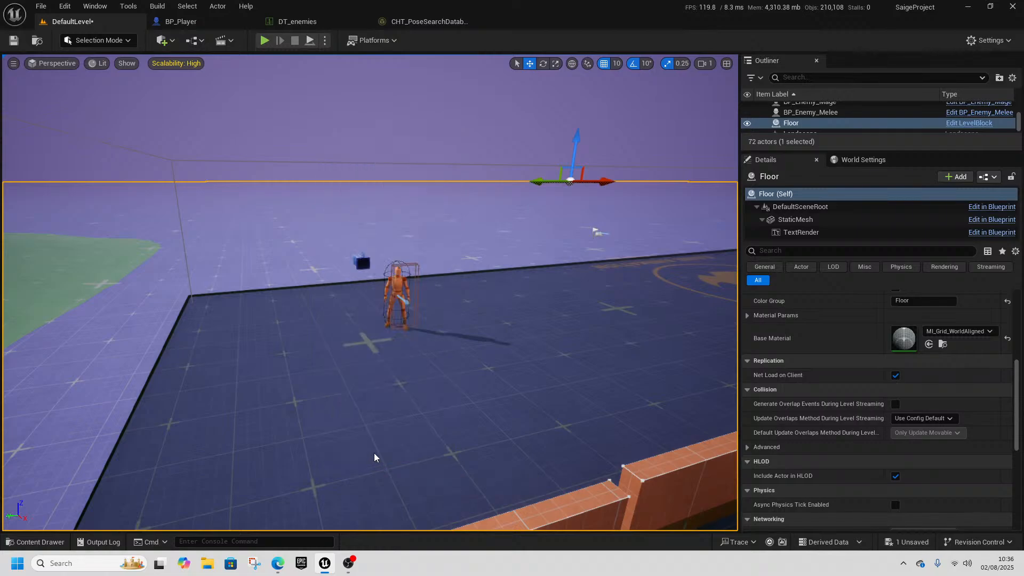
key("w")
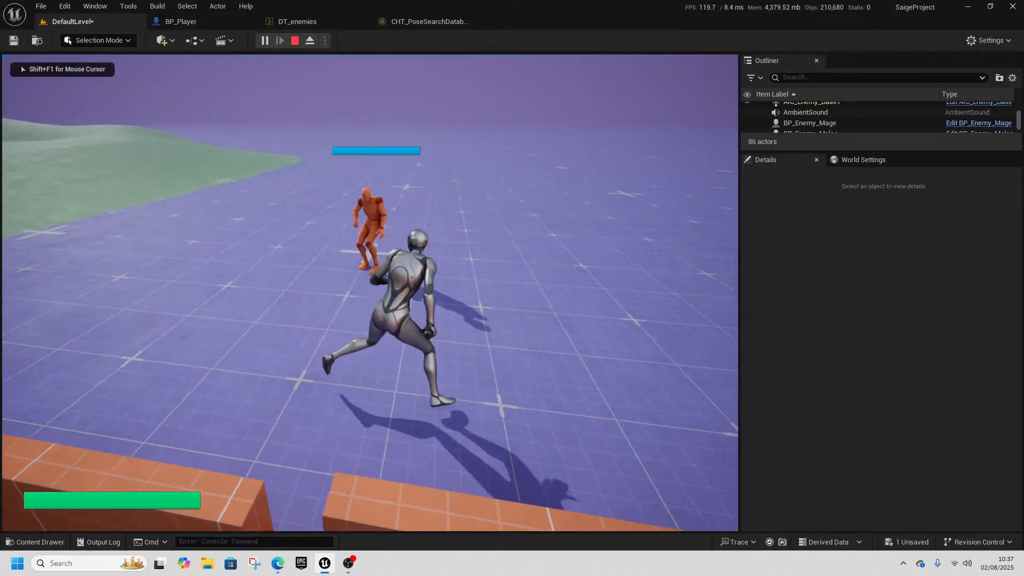
key("s")
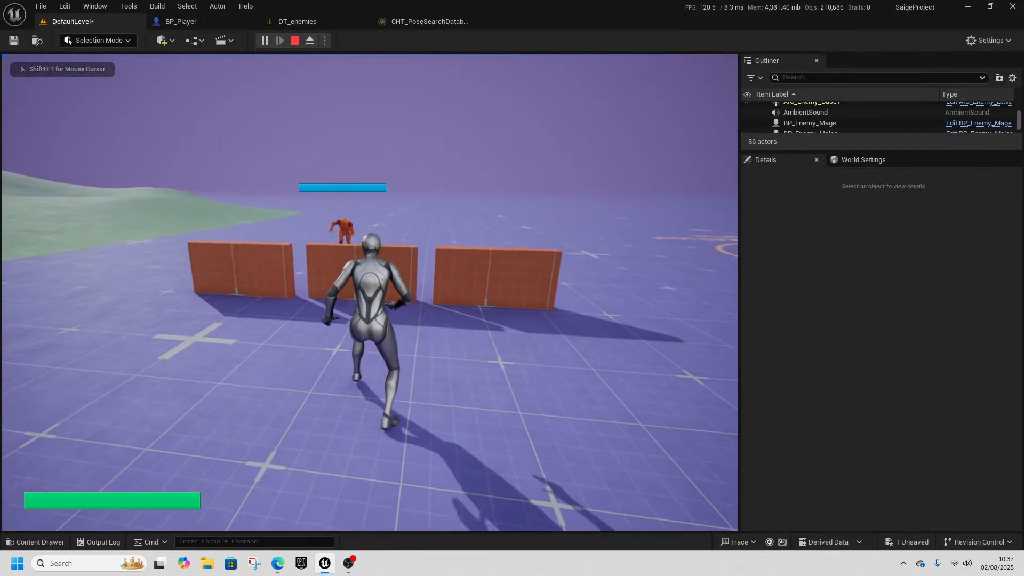
key("s")
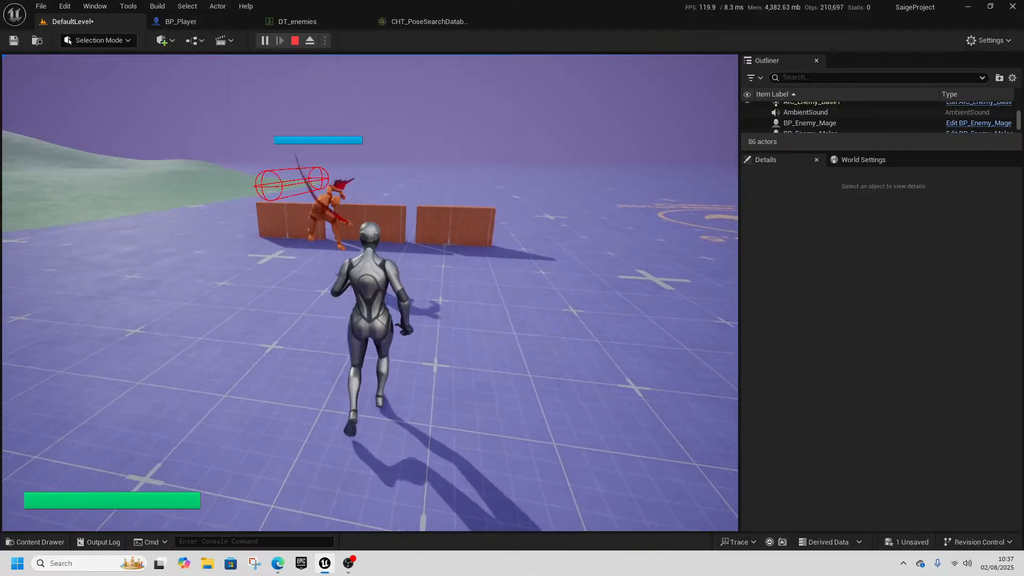
key("s")
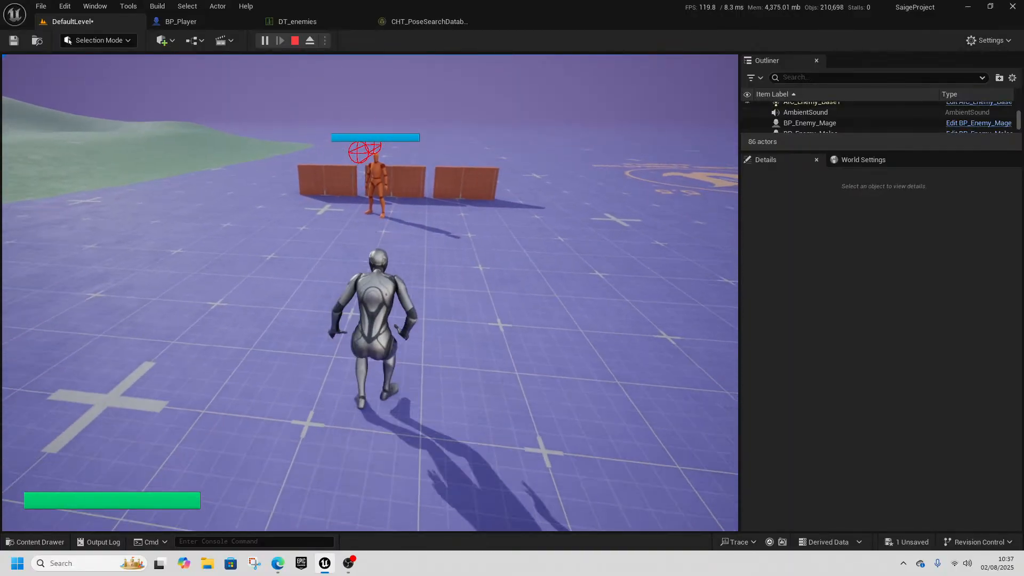
key("s")
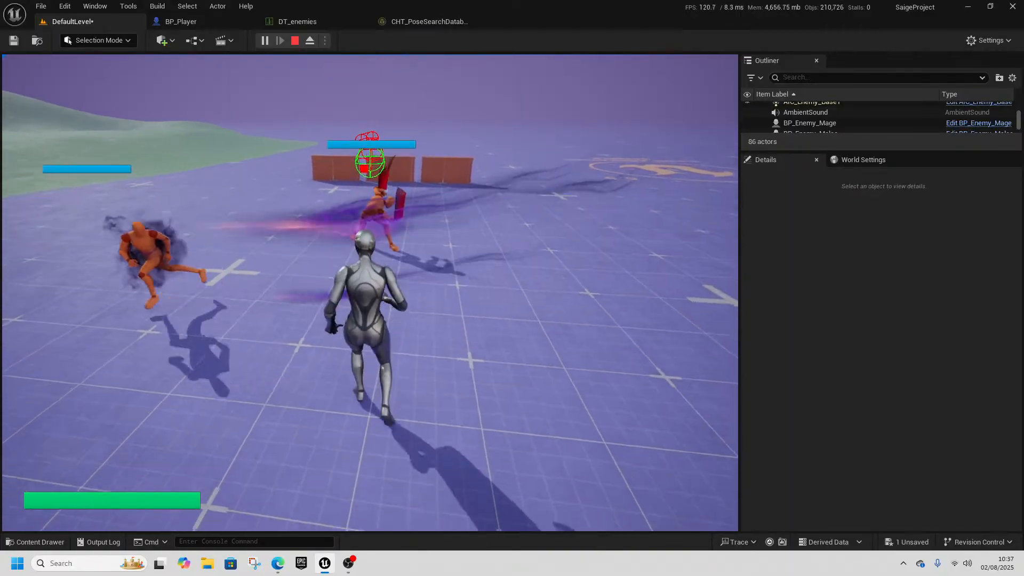
key("w")
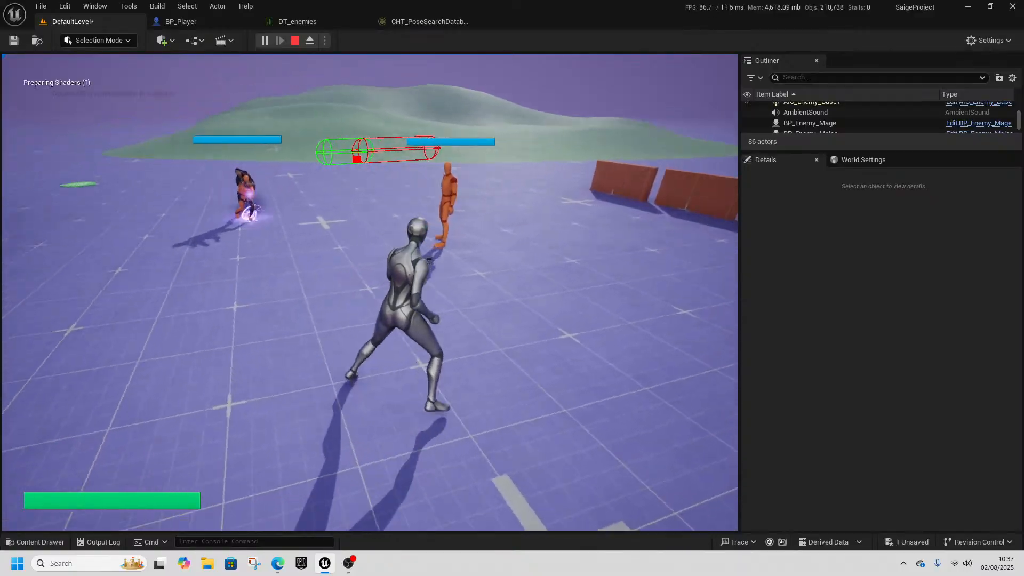
key("w")
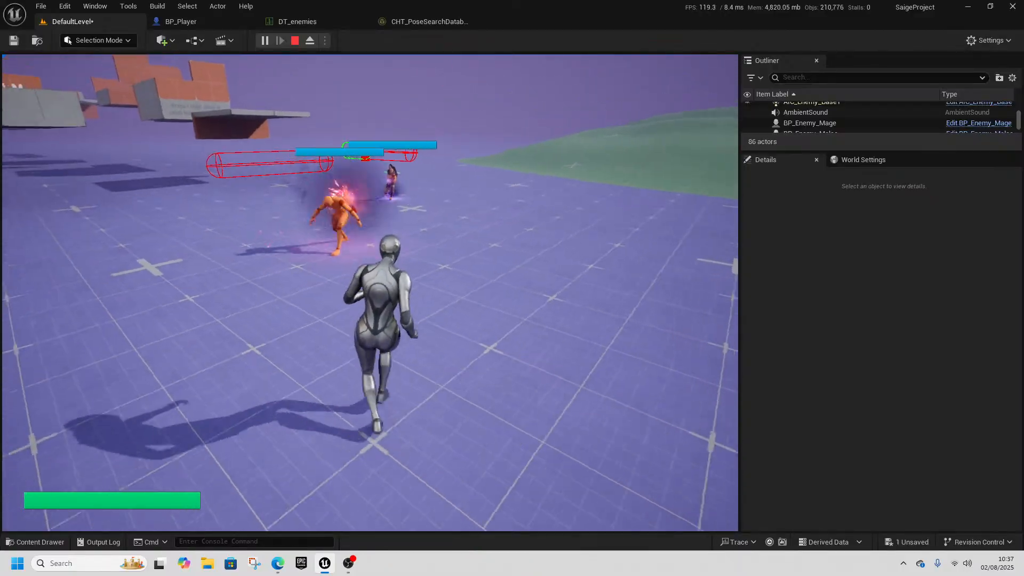
key("w")
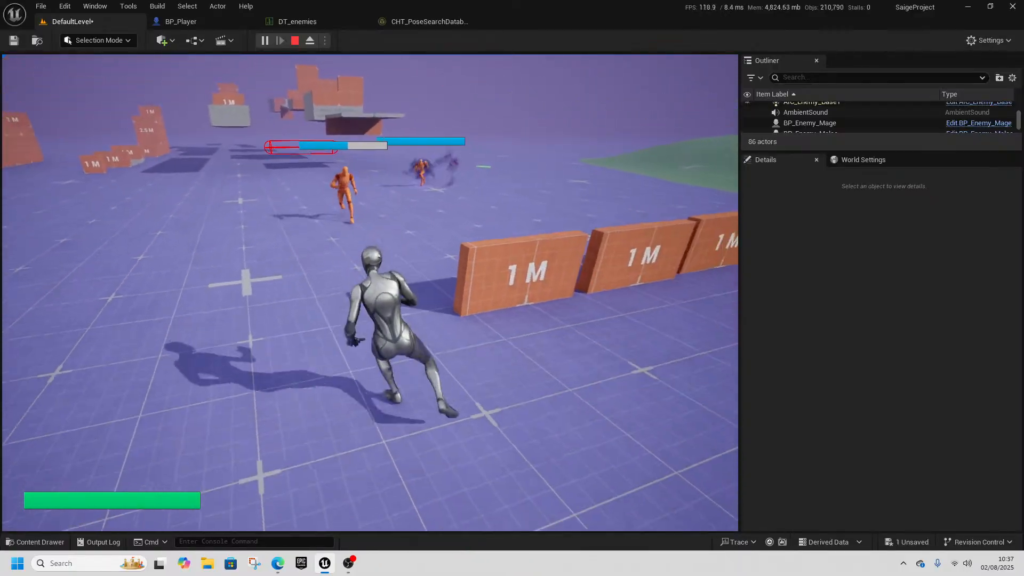
key("w")
key("shift+F1")
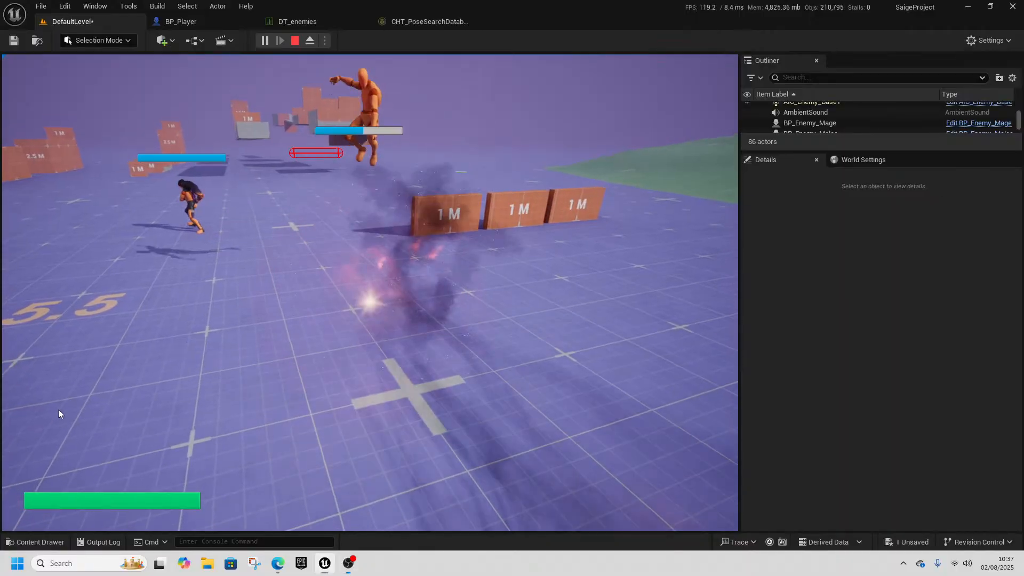
key("F8")
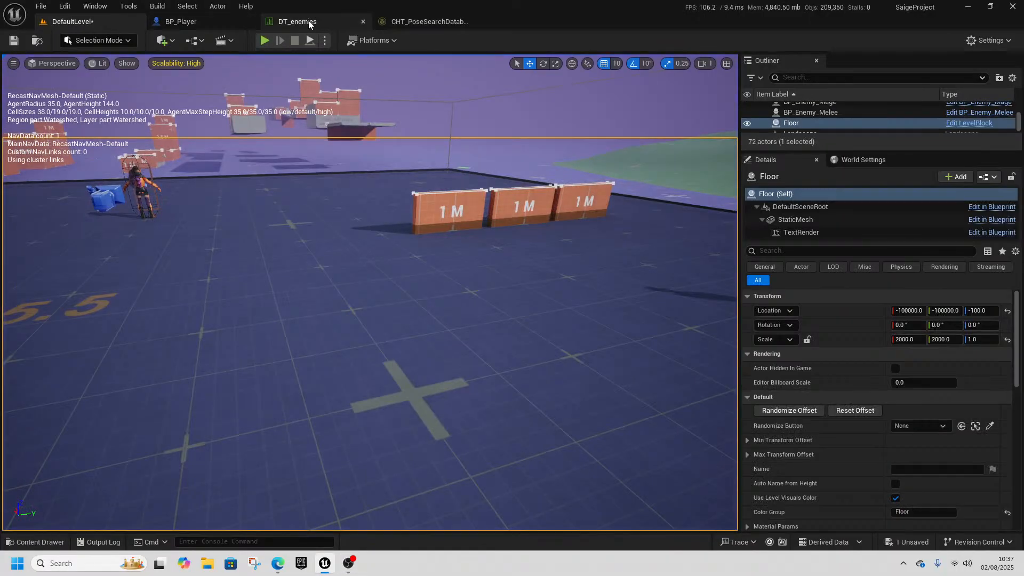
- Return to the Stand Runs chooser table and compare each row's result with its Weapon Type and Enemy filters
left_click(421, 21)
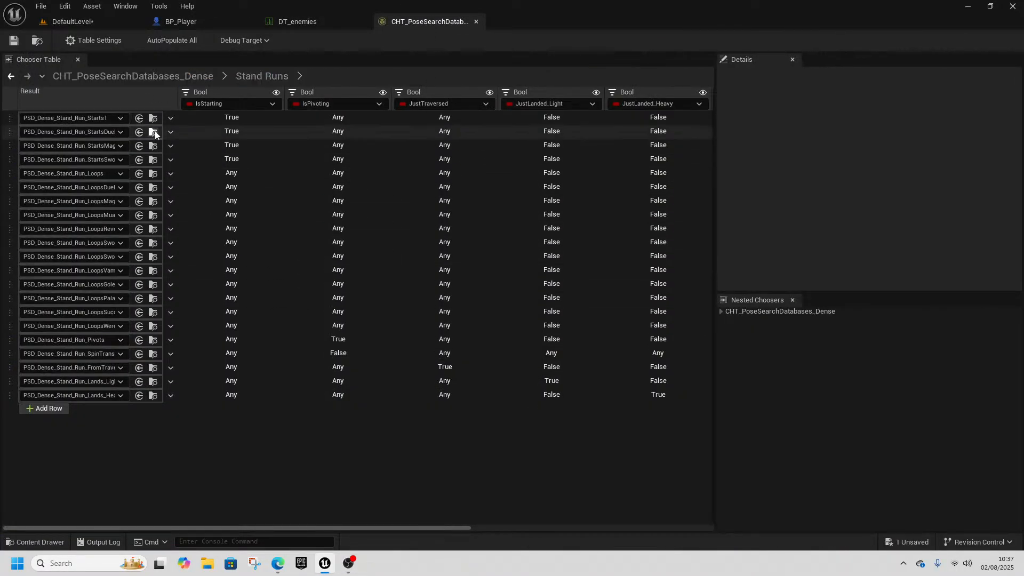
left_click_drag(174, 99, 202, 99)
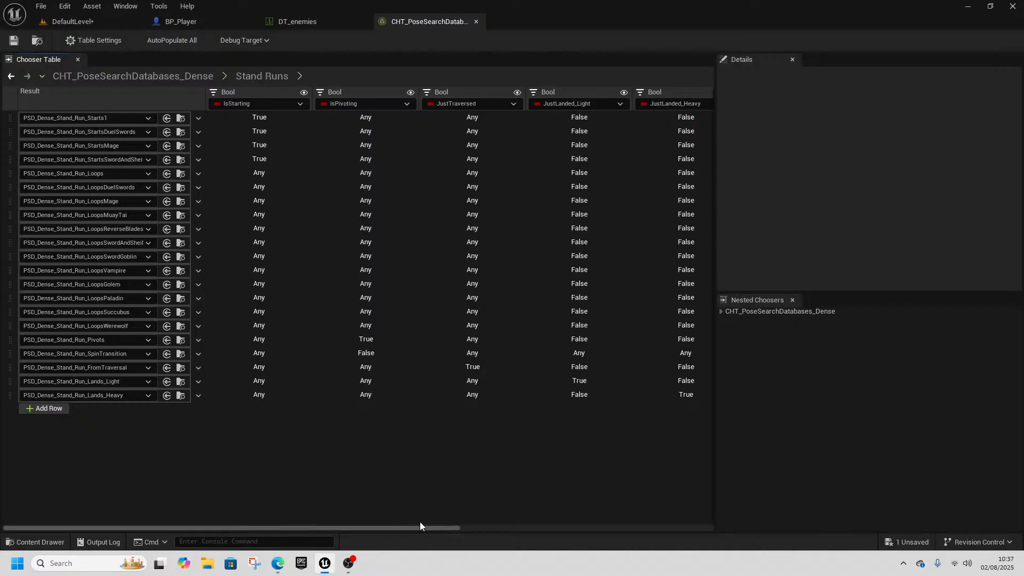
left_click_drag(420, 525, 674, 528)
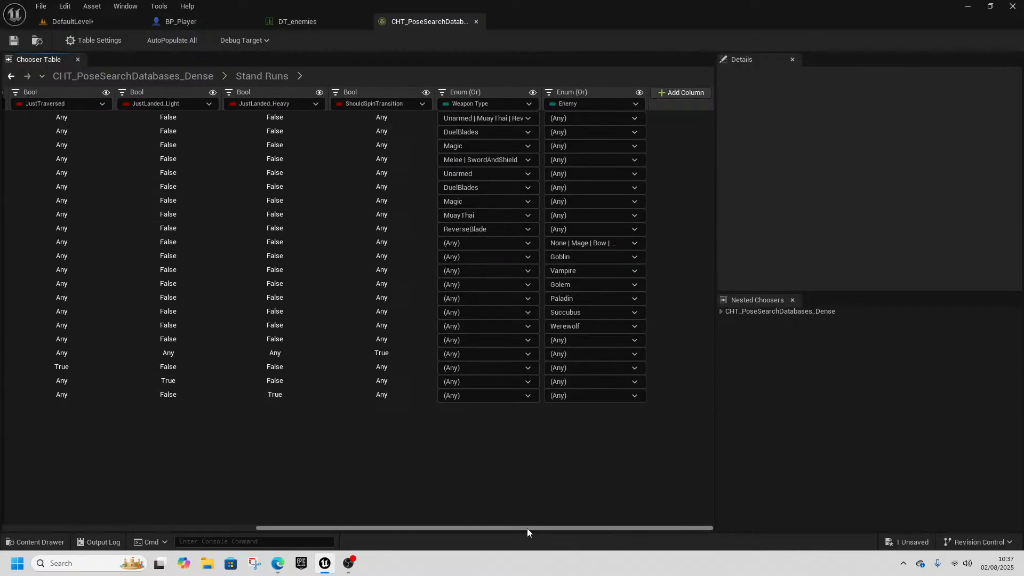
mouse_move(527, 527)
left_mouse_down()
mouse_move(283, 514)
mouse_move(533, 522)
left_mouse_up()
left_click_drag(556, 529, 325, 528)
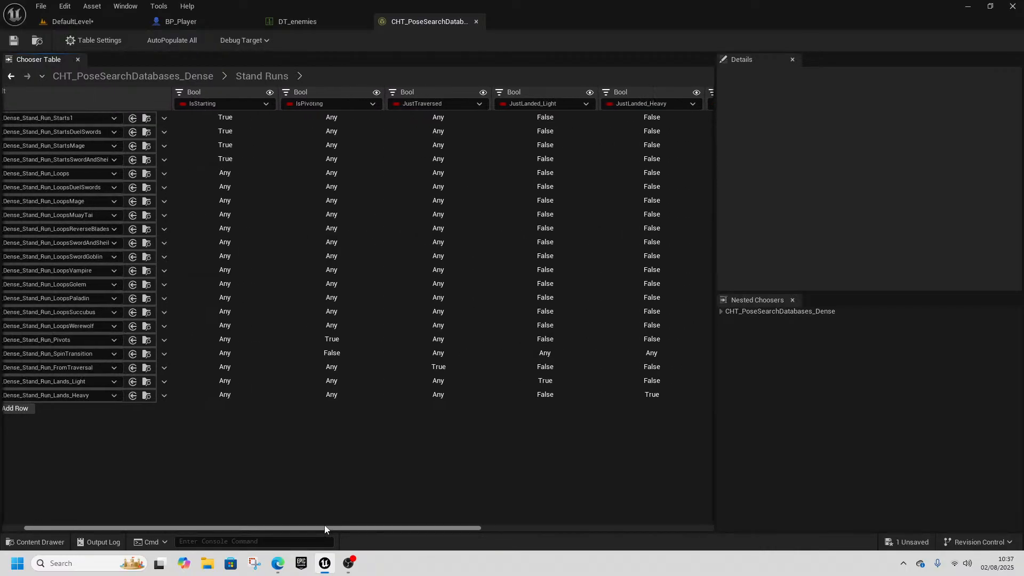
left_click(192, 174)
left_click_drag(479, 531, 751, 505)
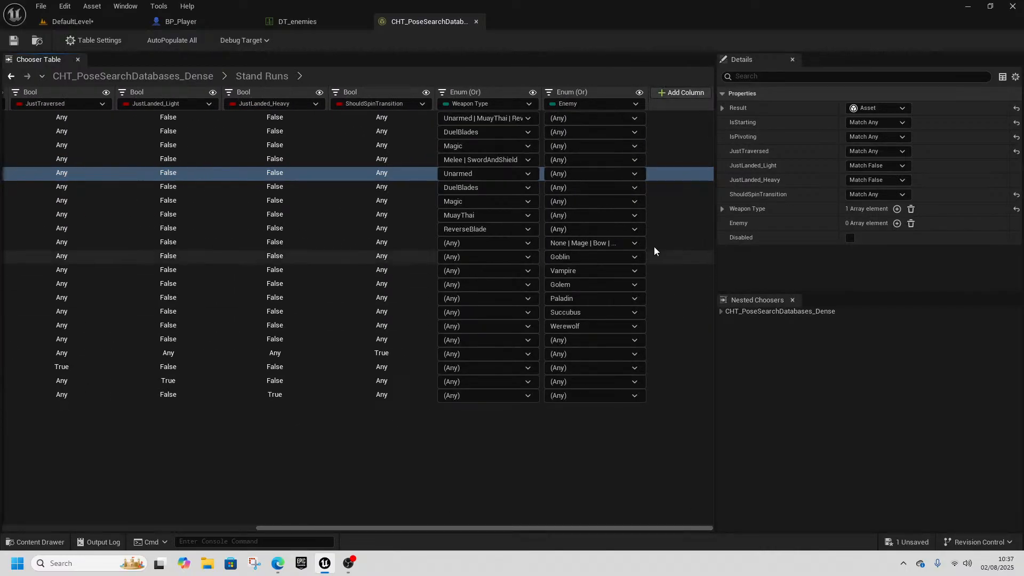
- Set the Enemy value to None on the Unarmed and DuelBlades run loop rows
left_click(580, 176)
left_click(580, 176)
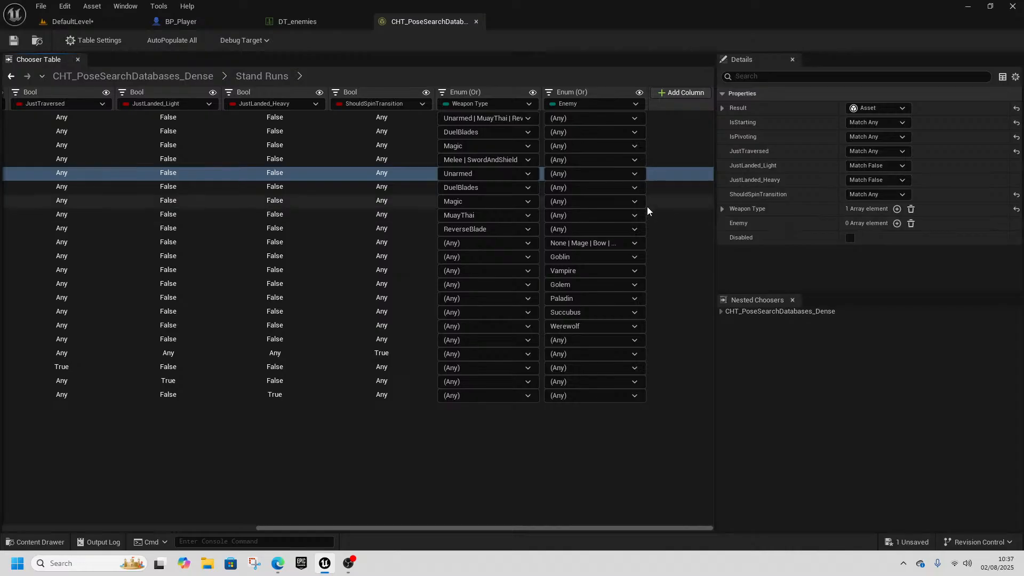
left_click(591, 179)
left_click(582, 205)
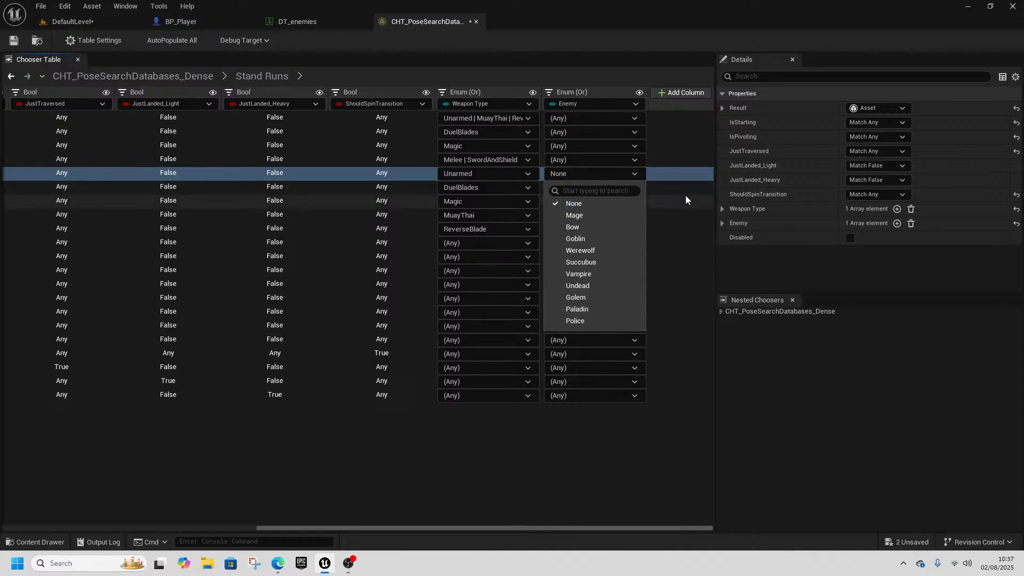
left_click(685, 199)
left_click(596, 191)
left_click(585, 215)
left_click(692, 205)
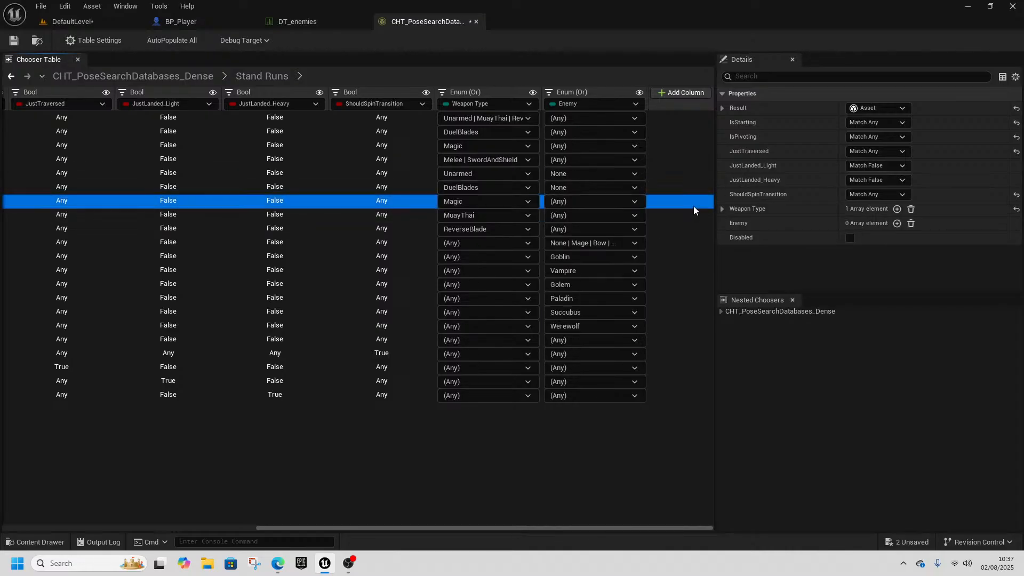
- Set the Enemy value to None on the Magic, MuayThai and ReverseBlade run loop rows
left_click(602, 205)
left_click(664, 208)
left_click(603, 215)
left_click(681, 221)
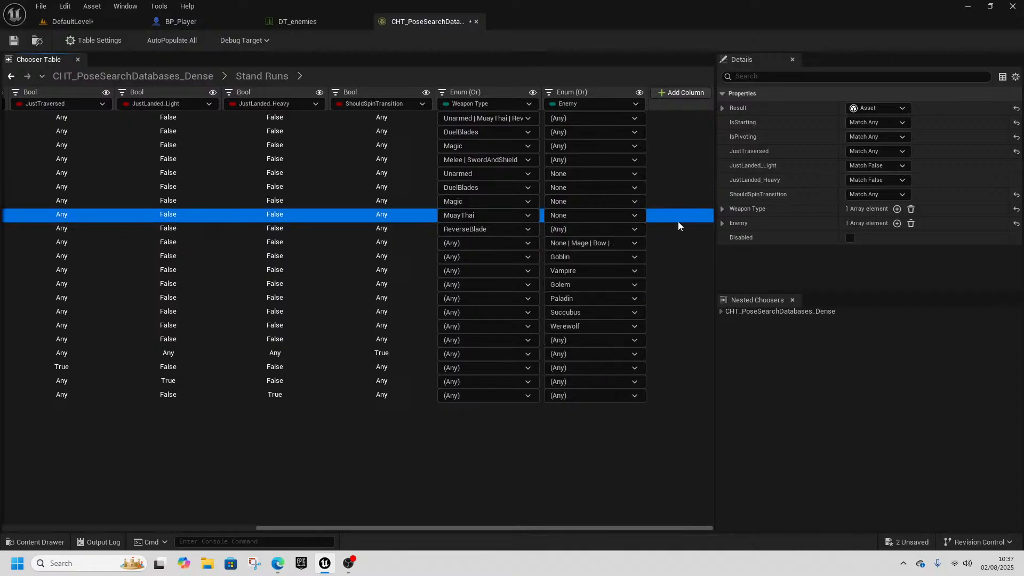
left_click(602, 228)
left_click(573, 259)
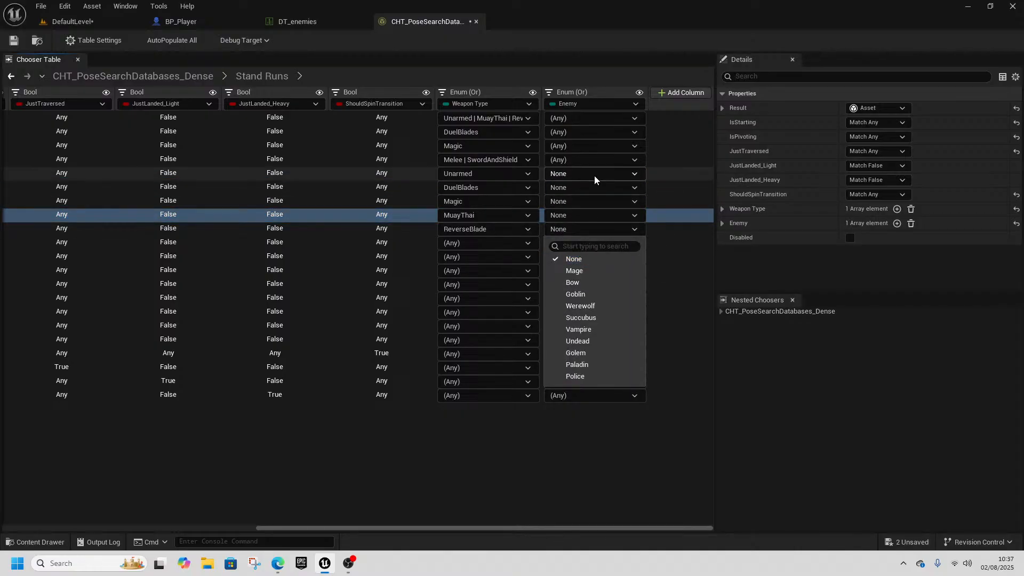
left_click(686, 230)
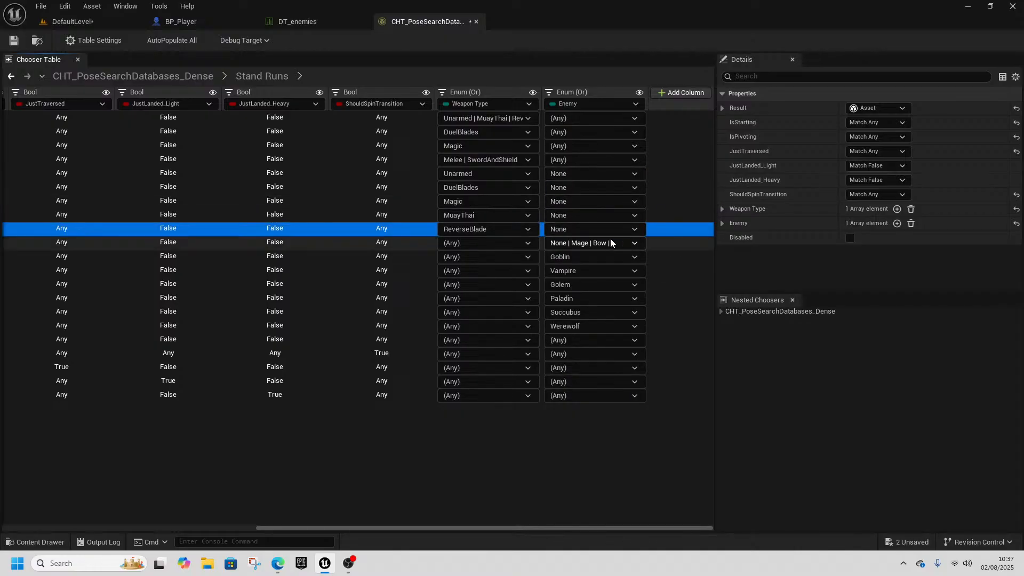
- Add Mage and Bow to the Enemy filter on the Unarmed, DuelBlades and Magic run loop rows
left_click(578, 174)
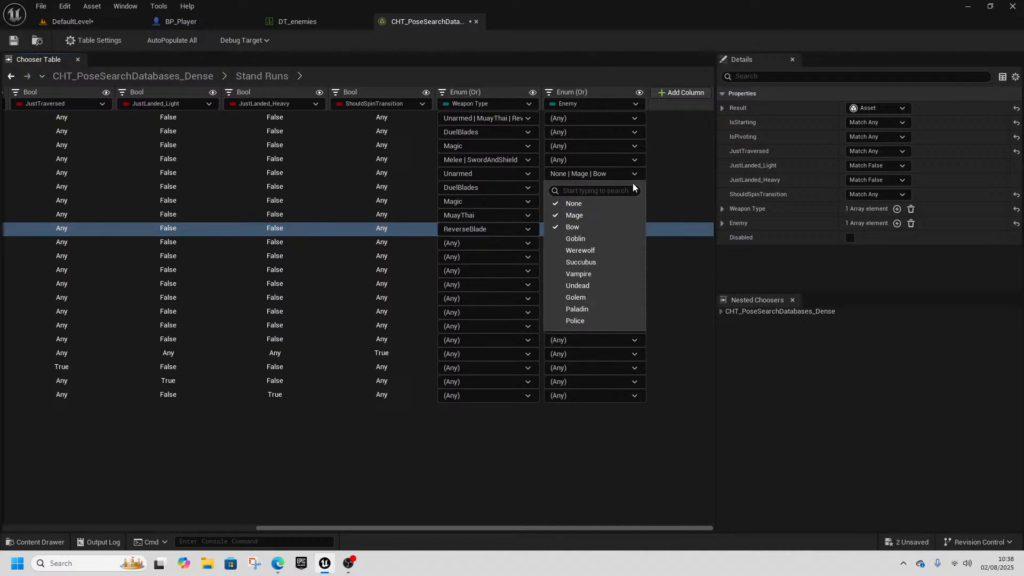
left_click(590, 188)
left_click(591, 190)
left_click(574, 228)
left_click(572, 240)
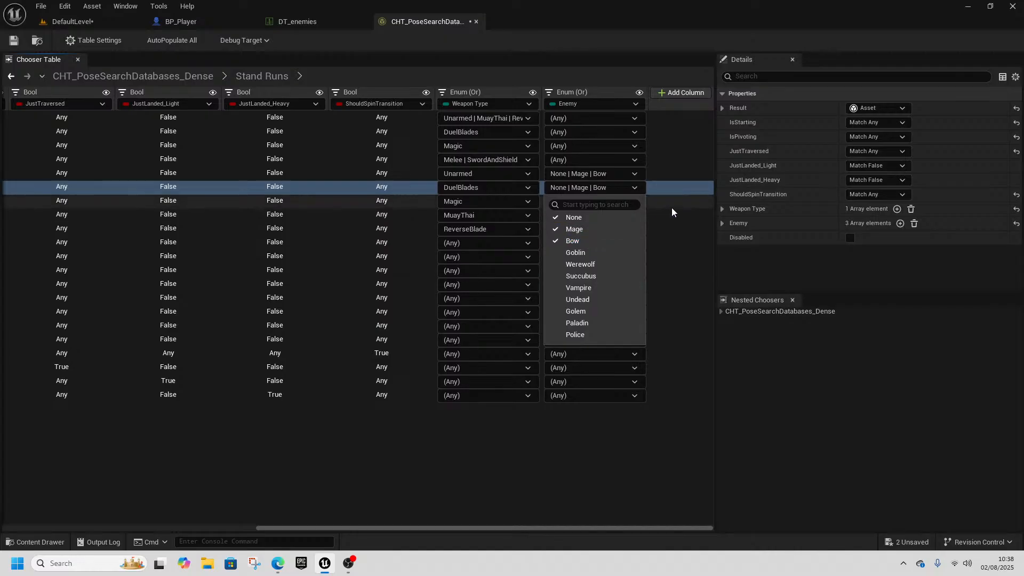
left_click(592, 202)
left_click(590, 203)
left_click(574, 243)
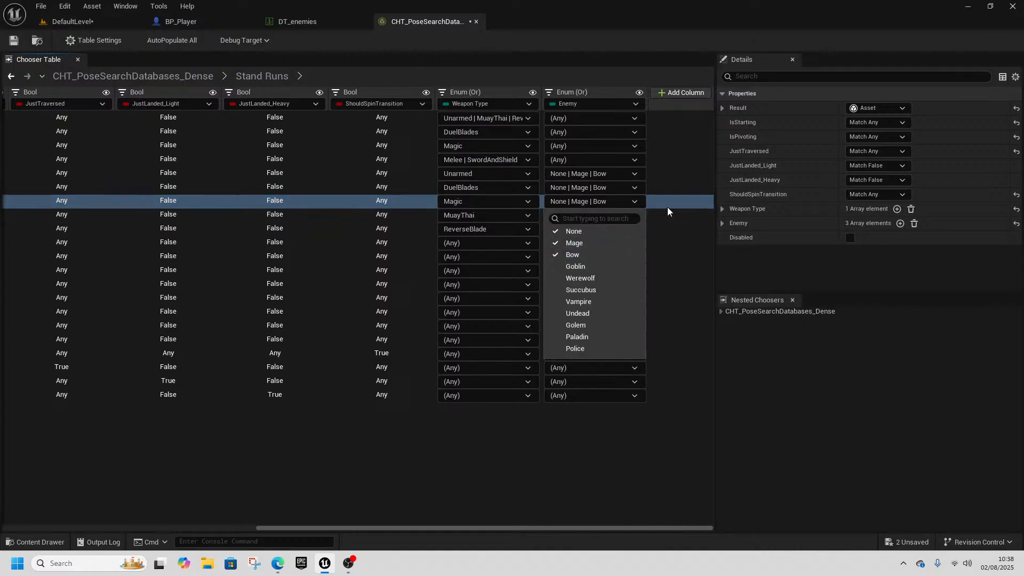
left_click(685, 214)
- Set the Enemy filter to Mage and Bow on the Melee | SwordAndShield run start row
left_click(603, 160)
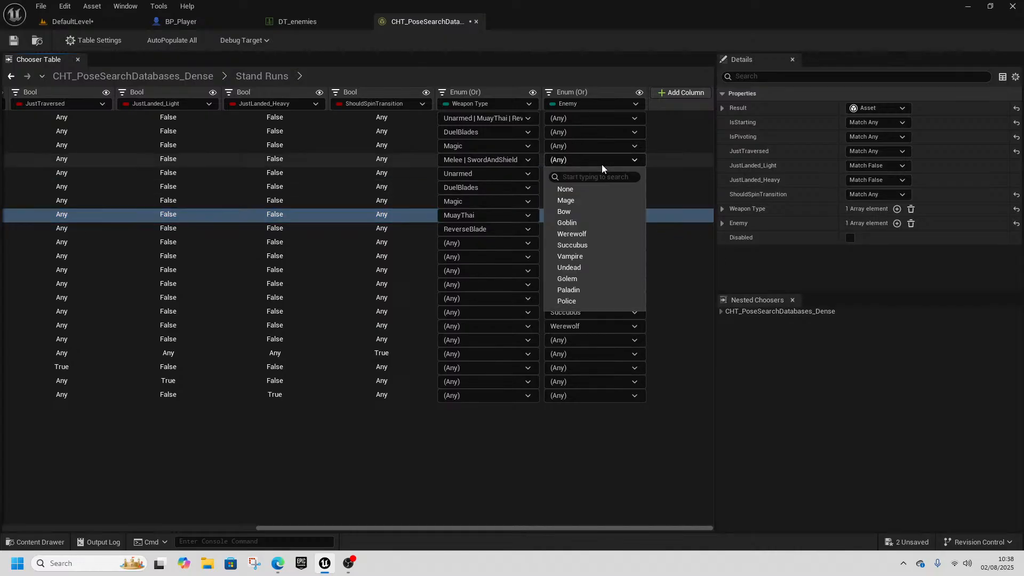
left_click(599, 200)
left_click(583, 211)
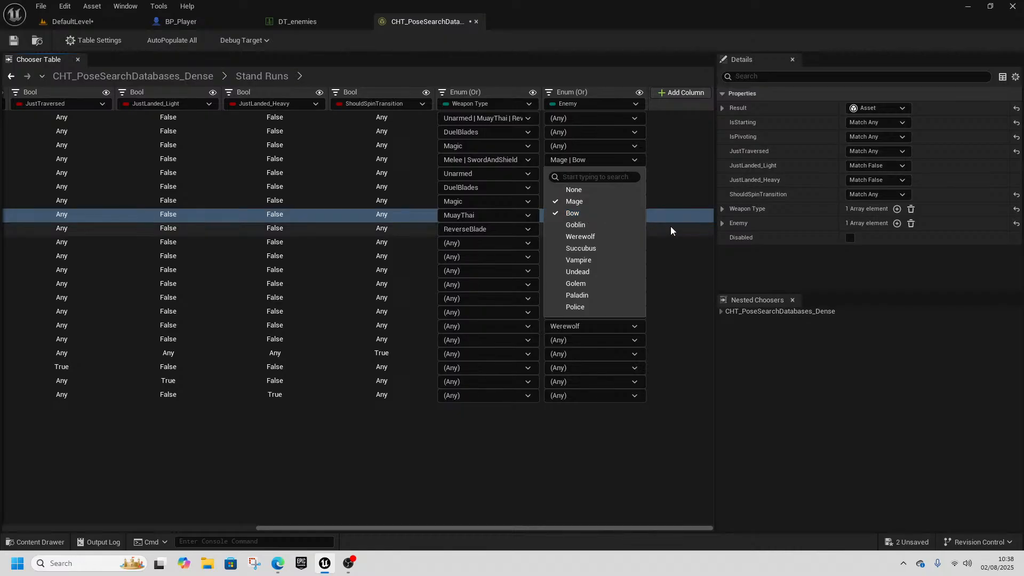
left_click(670, 228)
- Add Mage and Bow to the Enemy filter on the MuayThai and ReverseBlade run loop rows
left_click(577, 214)
left_click(574, 257)
left_click(572, 268)
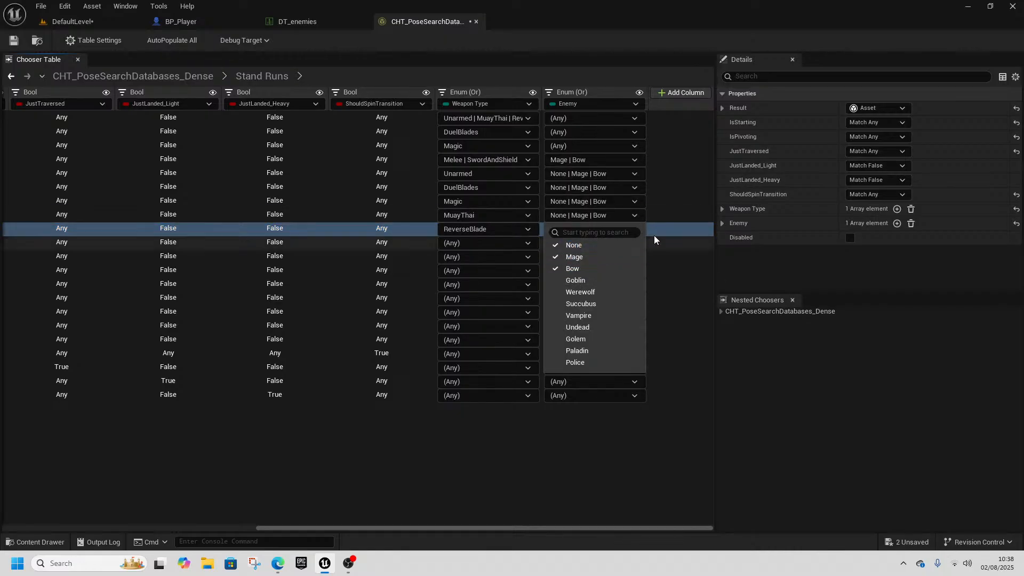
left_click(661, 233)
left_click(596, 229)
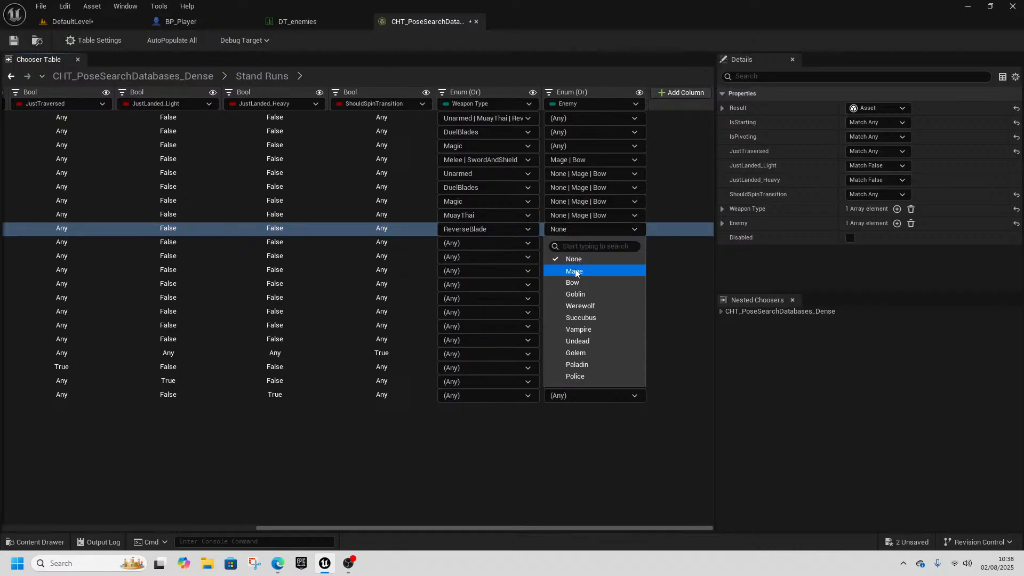
left_click(575, 270)
left_click(590, 284)
left_click(584, 488)
- Review the Enemy options on the sword-and-shield run loop row and the result names of the Stand Runs rows
left_click(589, 243)
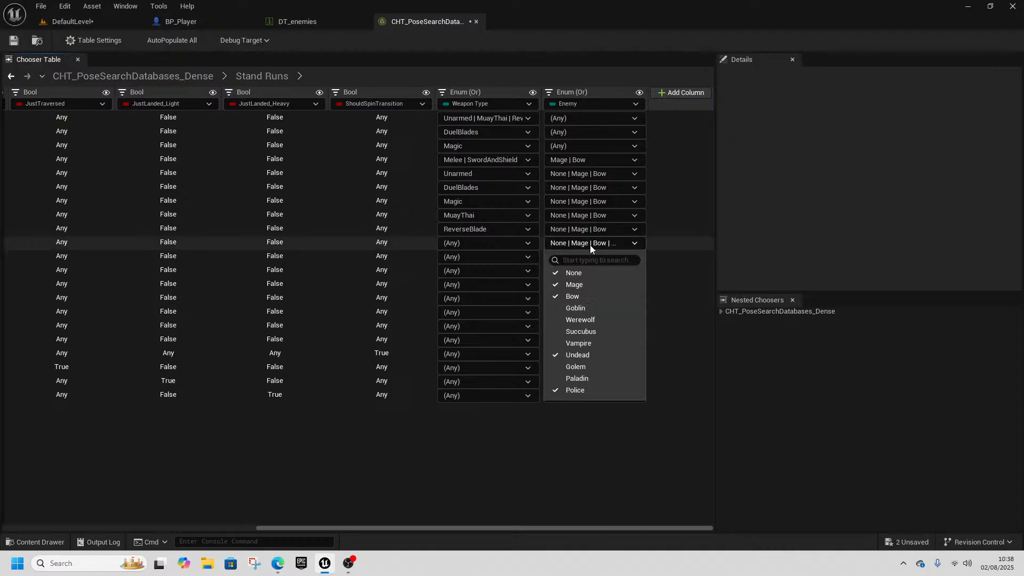
left_click(581, 459)
left_click_drag(626, 527, 316, 523)
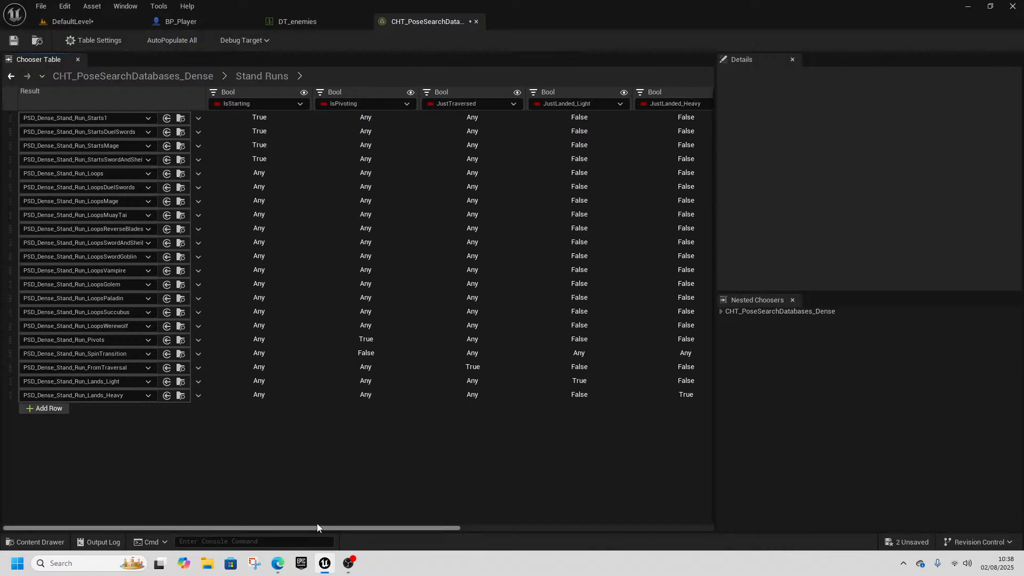
- Return to DefaultLevel and delete the BP_Enemy_Mage actor
left_click(84, 22)
mouse_move(297, 263)
right_mouse_down()
mouse_move(277, 260)
mouse_move(297, 263)
right_mouse_up()
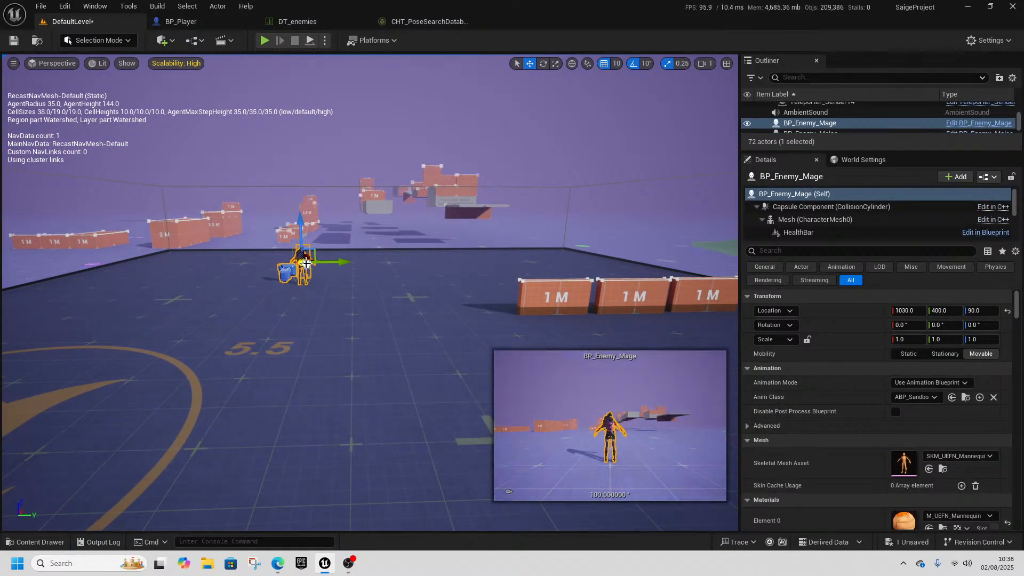
key("Delete")
key("ctrl+z")
key("ctrl+z")
key("ctrl+z")
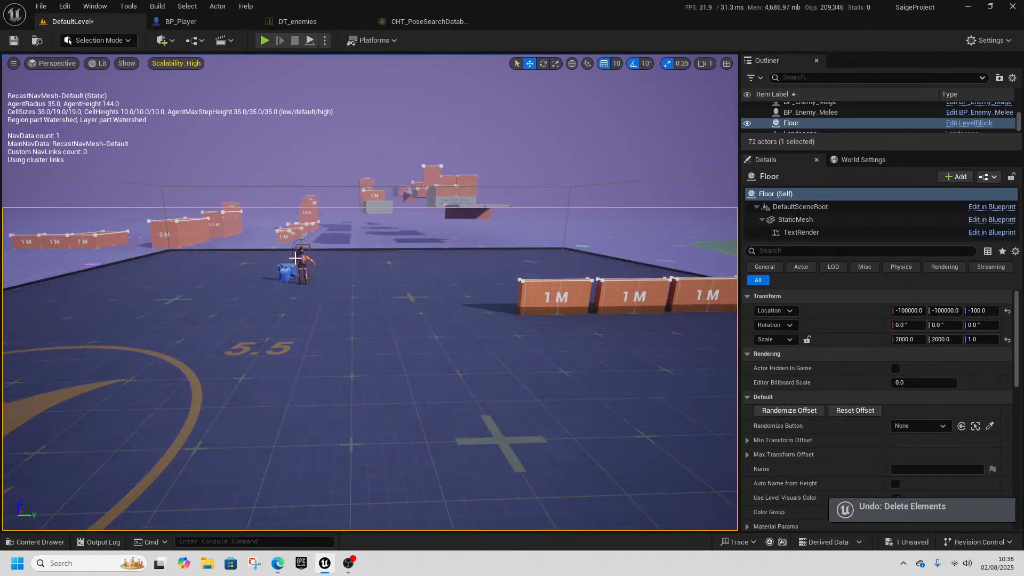
- Play-test from a floor spot near the melee enemy, moving the player around it to examine its run animation, and end the session
right_click_drag(409, 349, 434, 356)
right_click(434, 356)
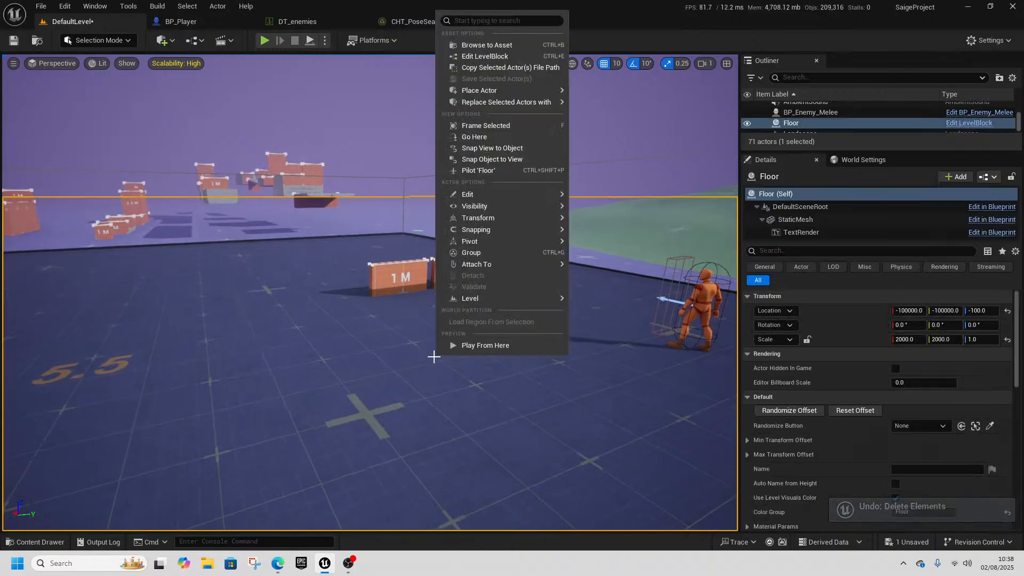
left_click(498, 345)
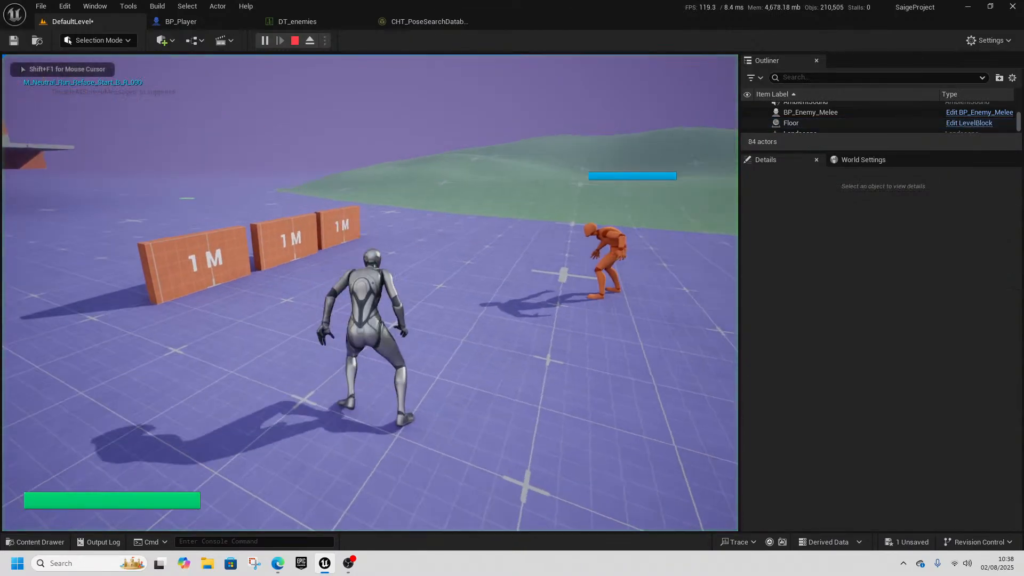
key("w")
key("a")
key("s")
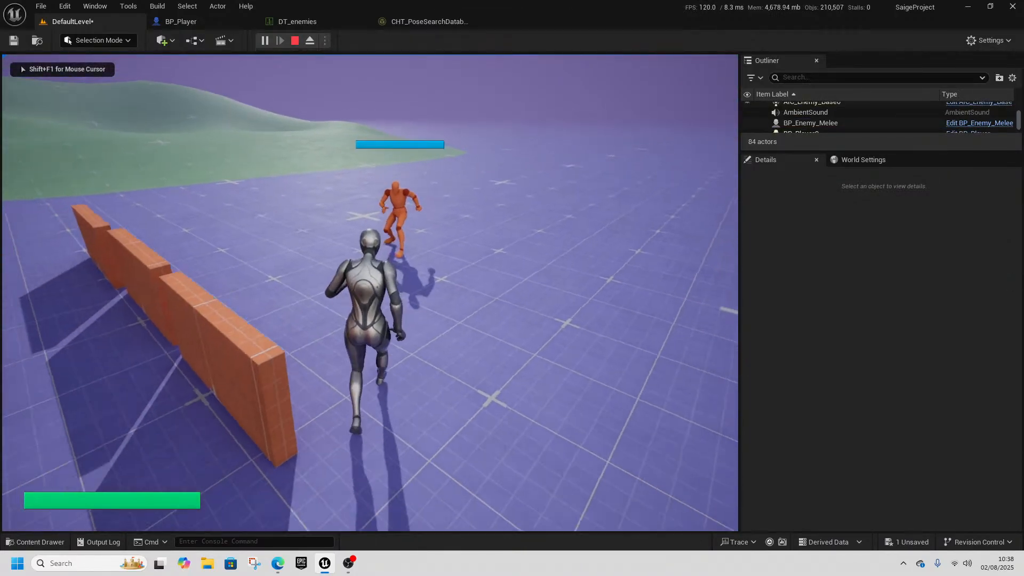
key("s")
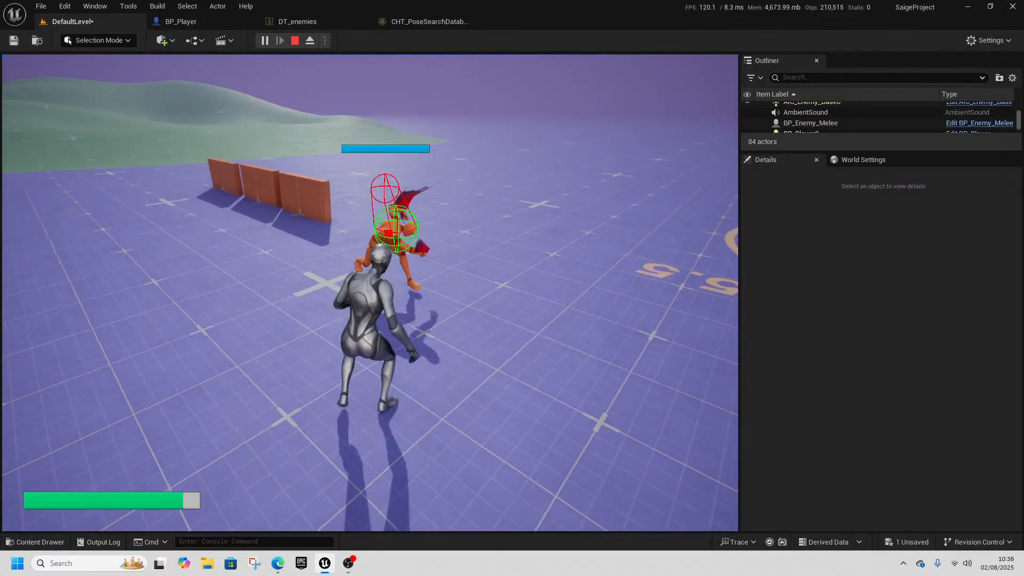
key("q")
key("shift+F1")
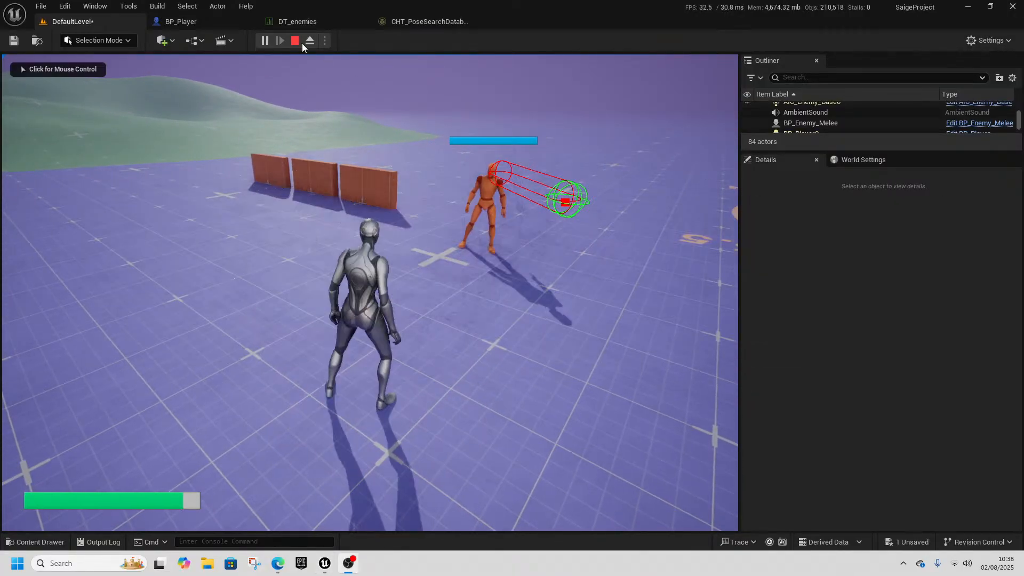
left_click(294, 40)
- Set the chooser table's debug target to ABP_SandboxCharacter_C_0 in BP_Enemy_Melee_C_1
left_click(411, 140)
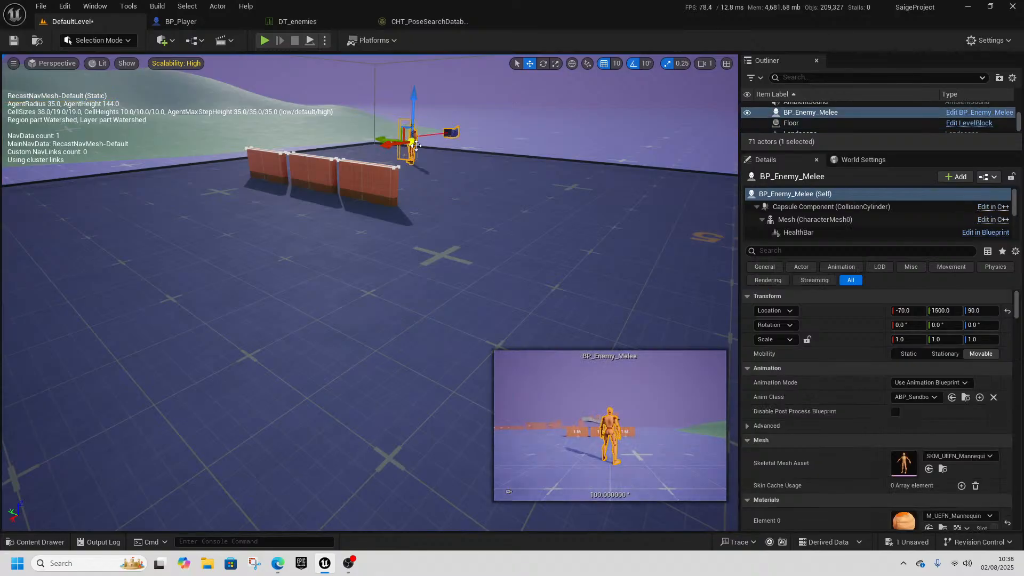
left_click(419, 23)
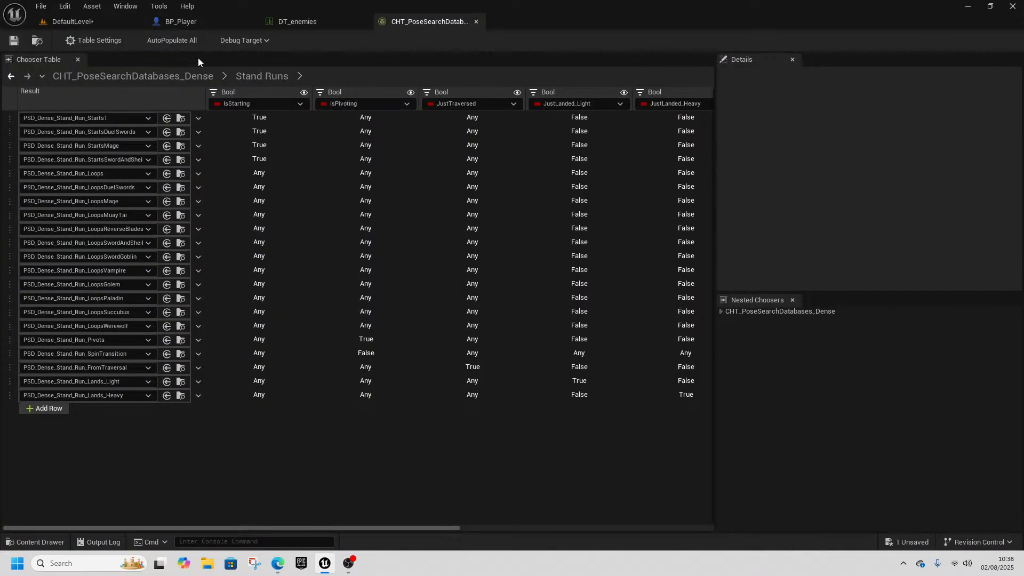
left_click(252, 41)
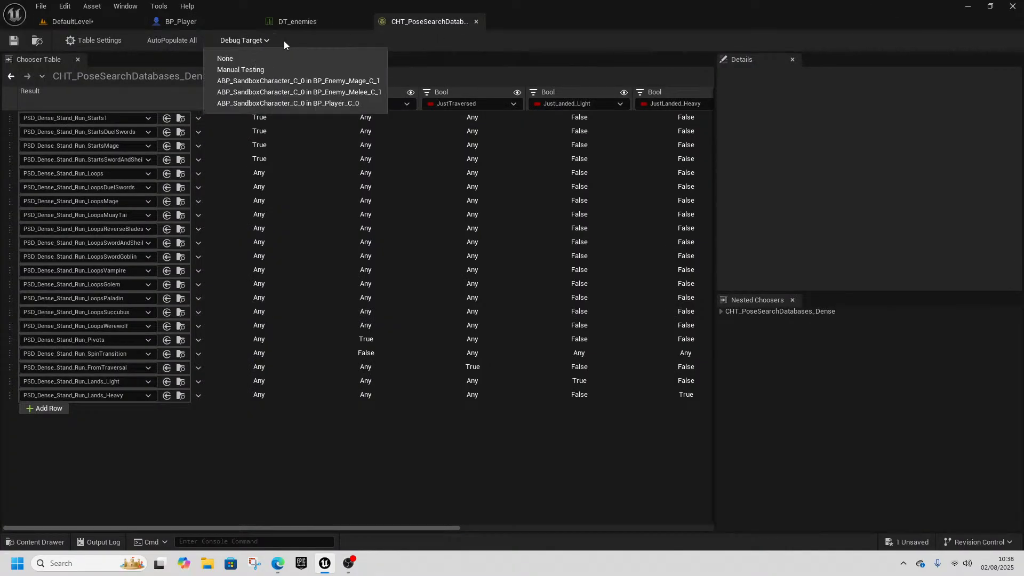
left_click(354, 93)
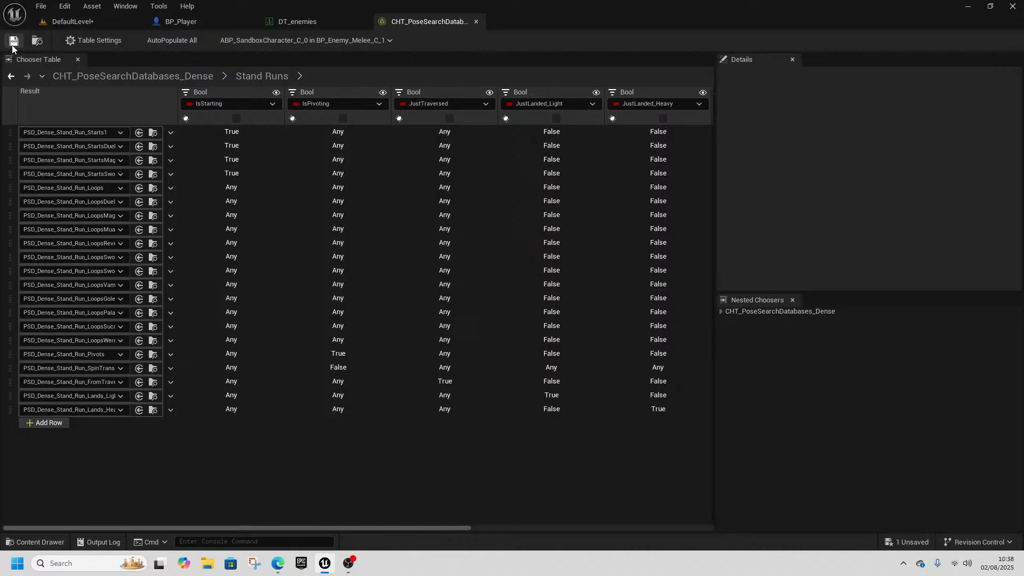
- Detach the chooser table into its own floating window and show DefaultLevel behind it
left_click(64, 22)
left_click(421, 22)
left_click_drag(394, 84, 368, 152)
left_click(101, 21)
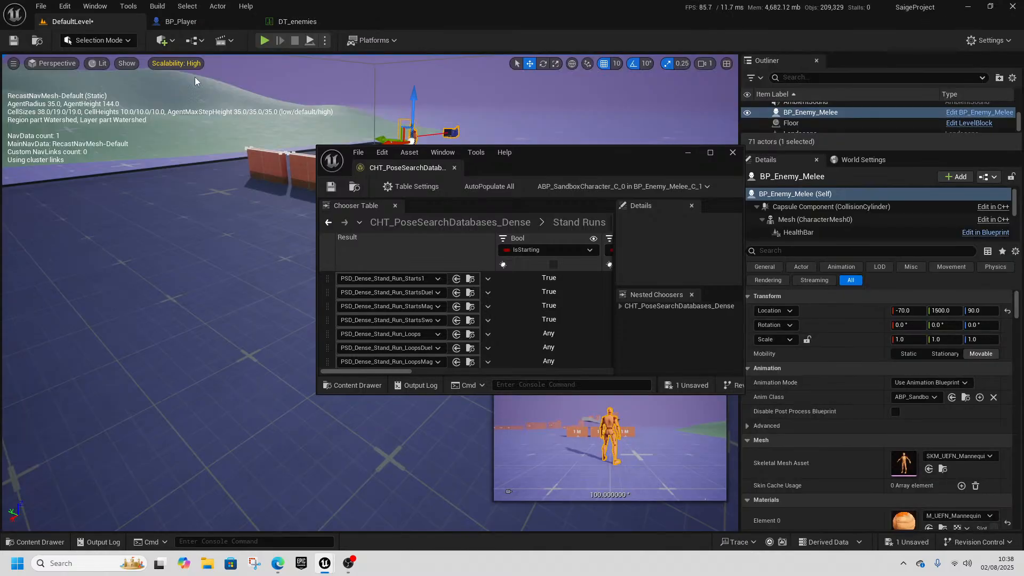
- Start a play session and examine which Weapon Type and Enemy filters match in the Stand Runs table
left_click(263, 41)
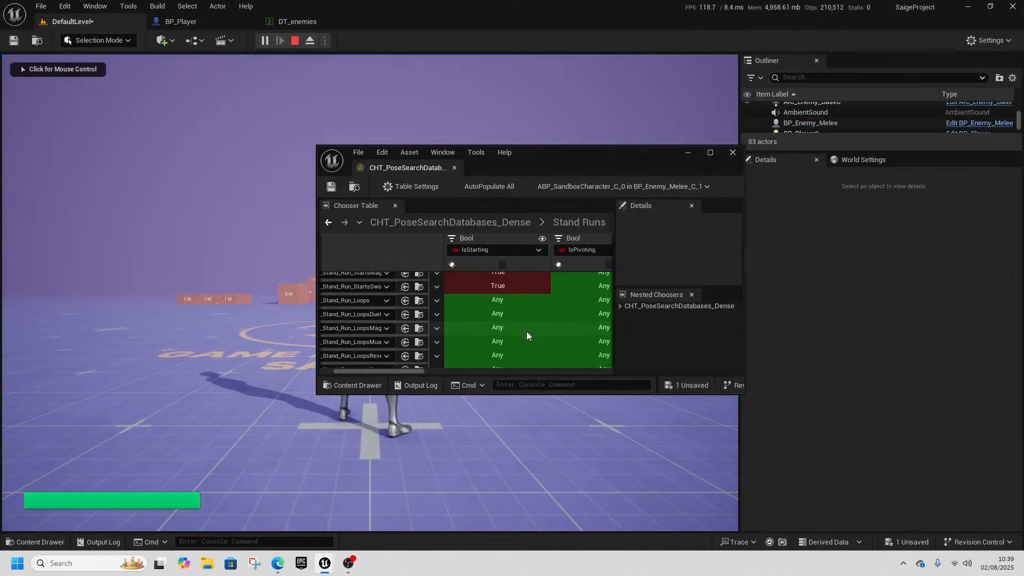
scroll(536, 332, "up", 1)
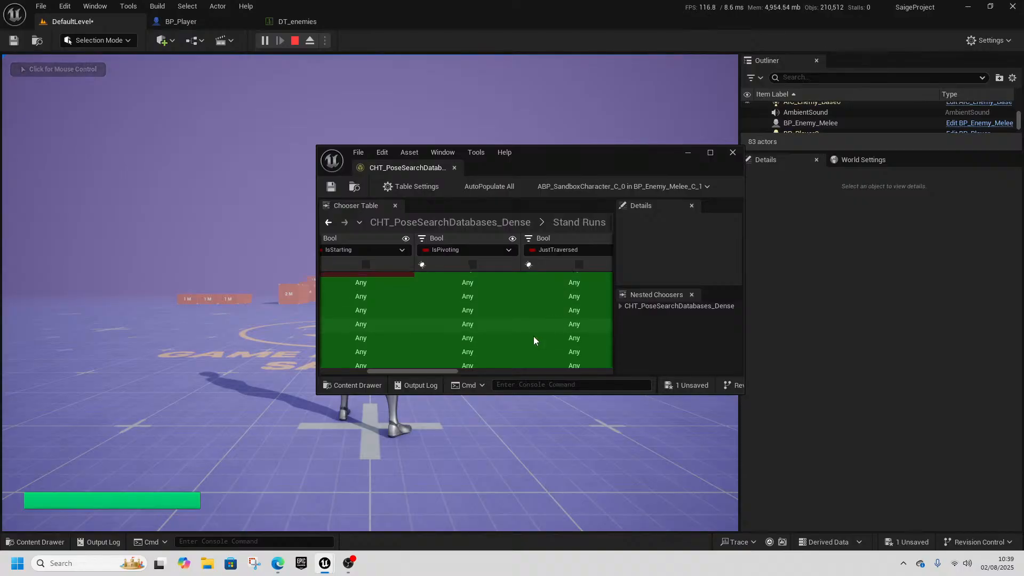
left_click_drag(446, 372, 595, 372)
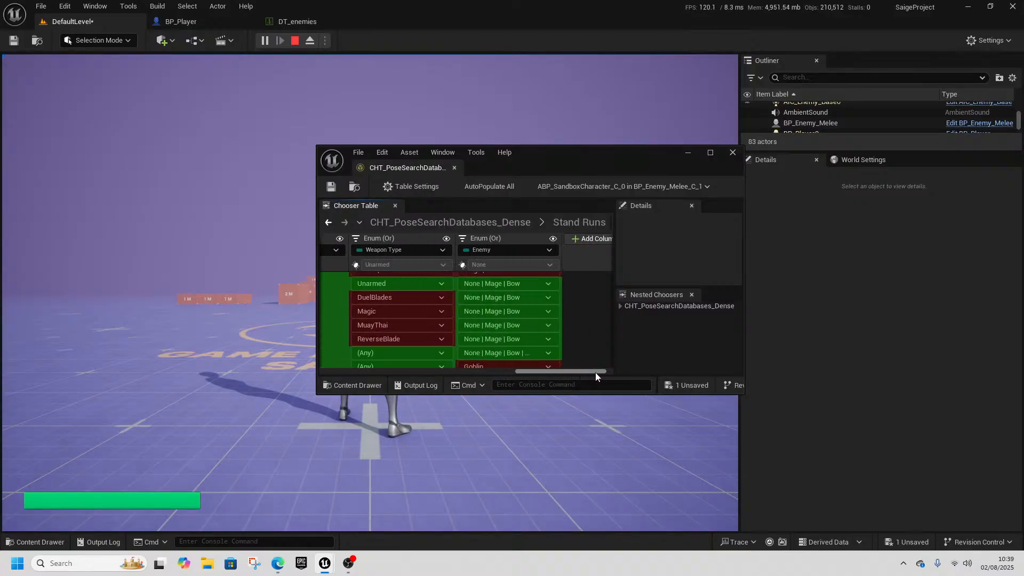
scroll(538, 333, "down", 5)
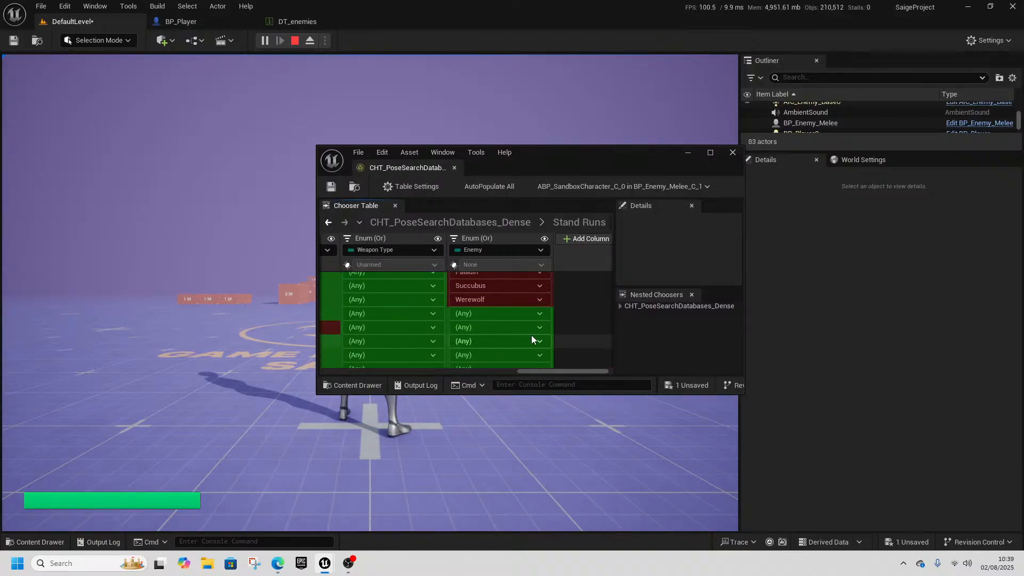
scroll(485, 321, "up", 4)
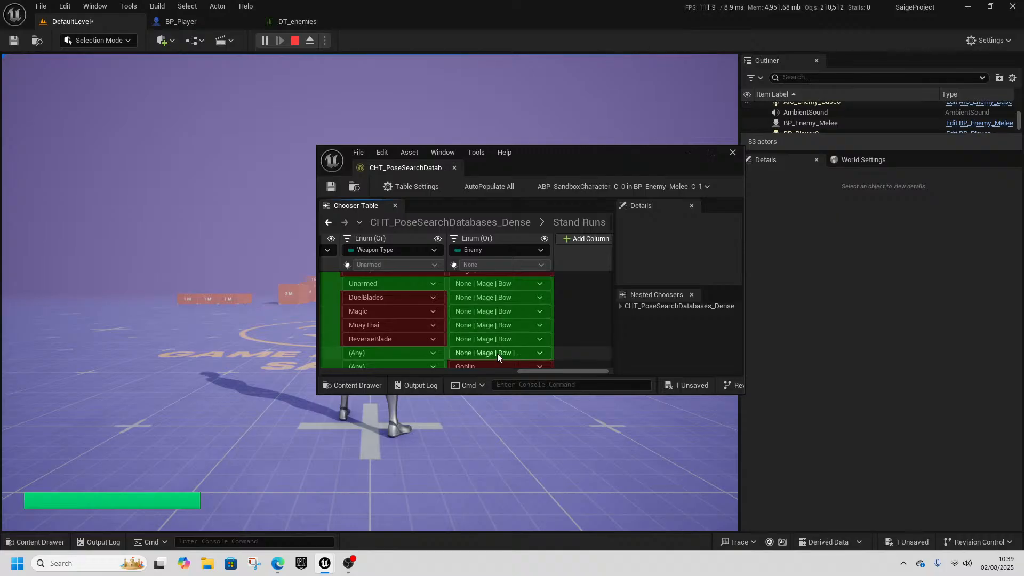
scroll(494, 315, "up", 2)
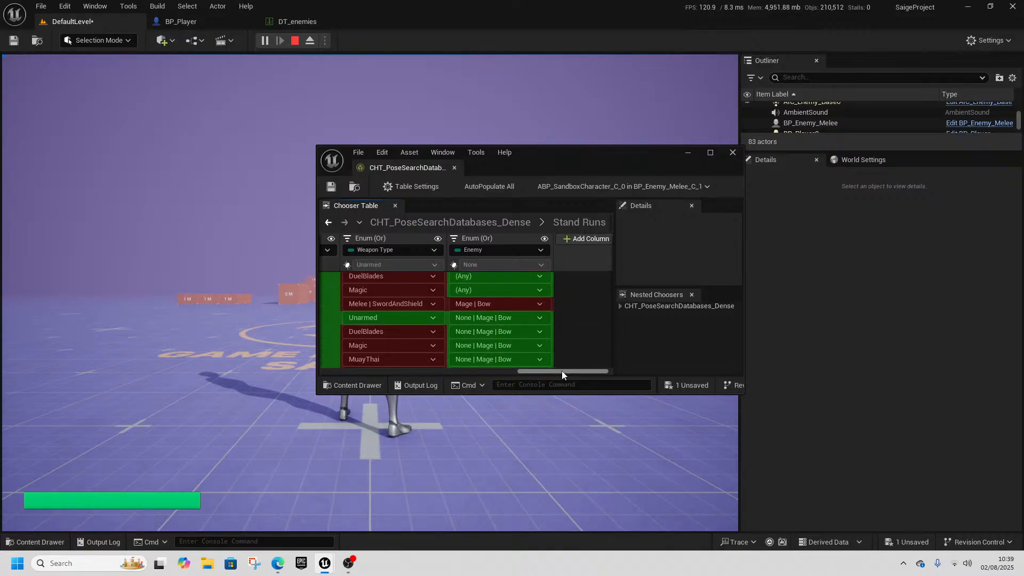
mouse_move(562, 373)
left_mouse_down()
mouse_move(361, 373)
mouse_move(567, 373)
left_mouse_up()
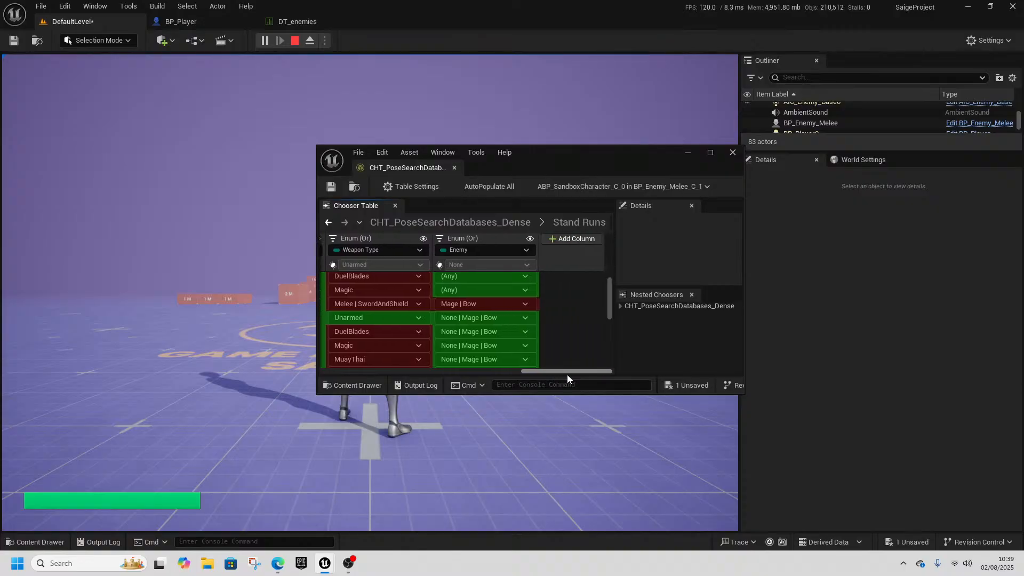
- Move the chooser window clear of the enemy and run the player toward it while watching the filter matches
left_click_drag(541, 151, 414, 277)
left_click(416, 213)
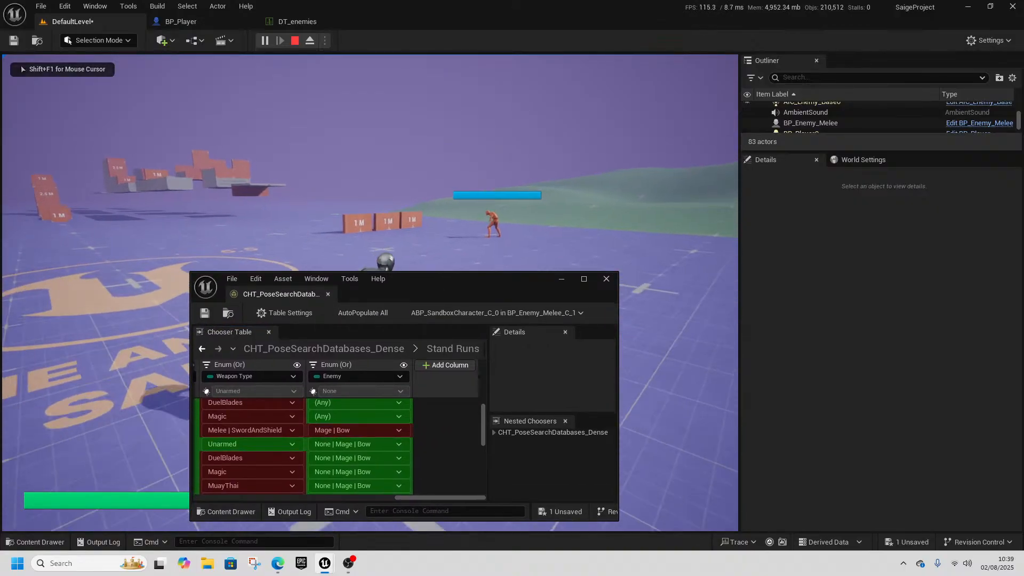
key("w")
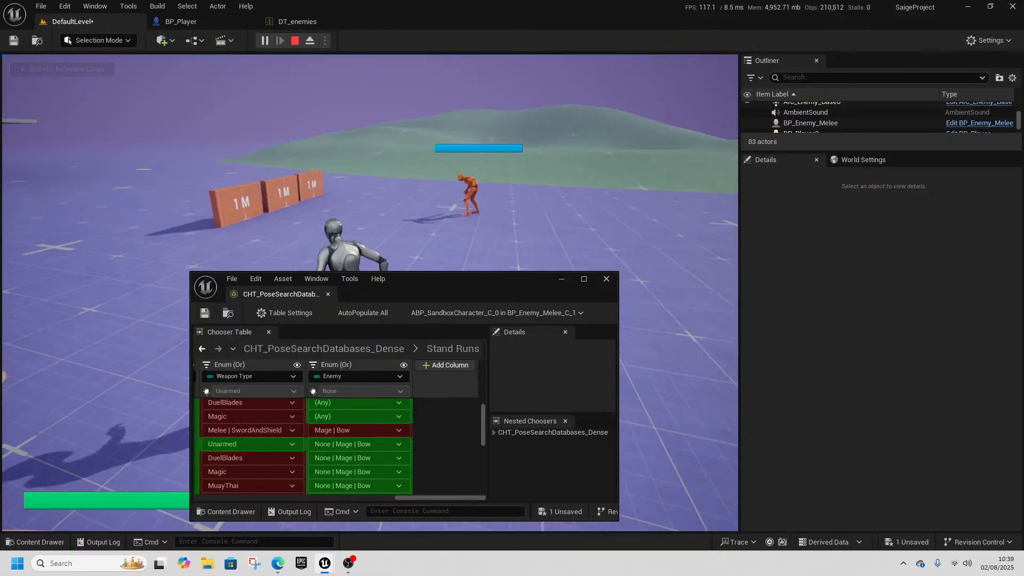
key("a")
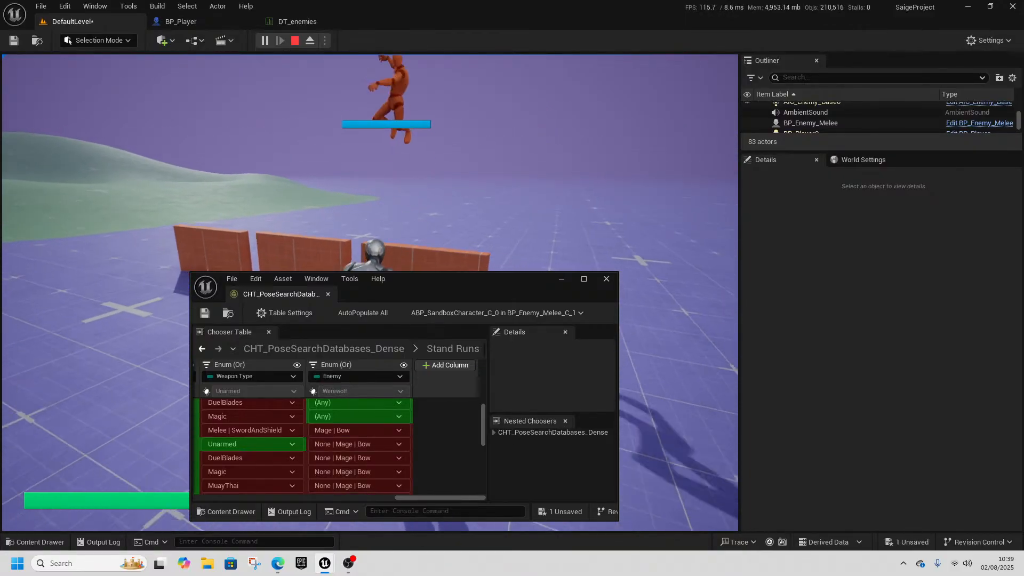
- Free the cursor from the running game and enlarge the chooser window to inspect more Stand Runs rows and columns
key("shift+F1")
scroll(418, 440, "down", 3)
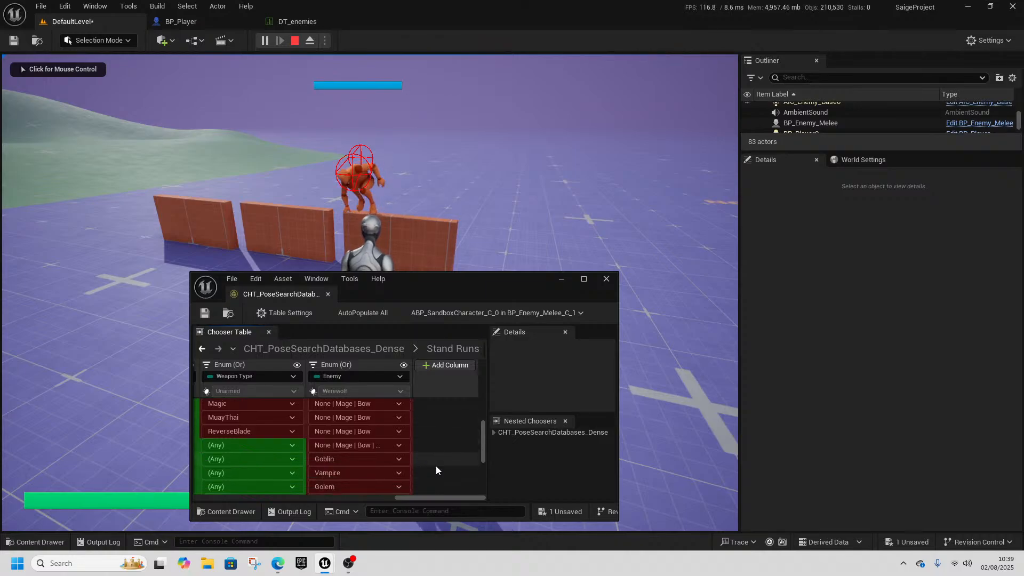
left_click_drag(434, 497, 303, 497)
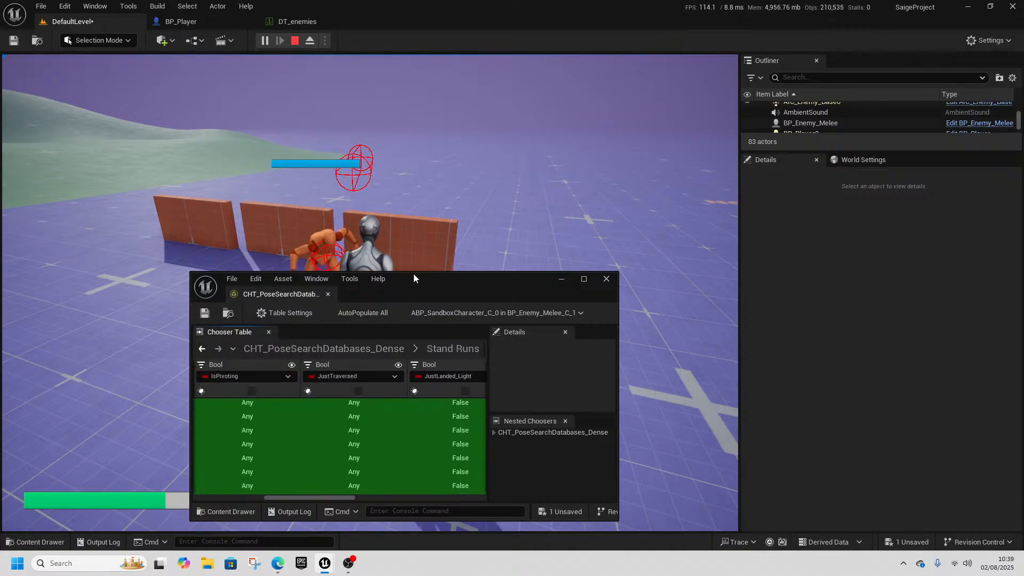
left_click_drag(414, 272, 431, 129)
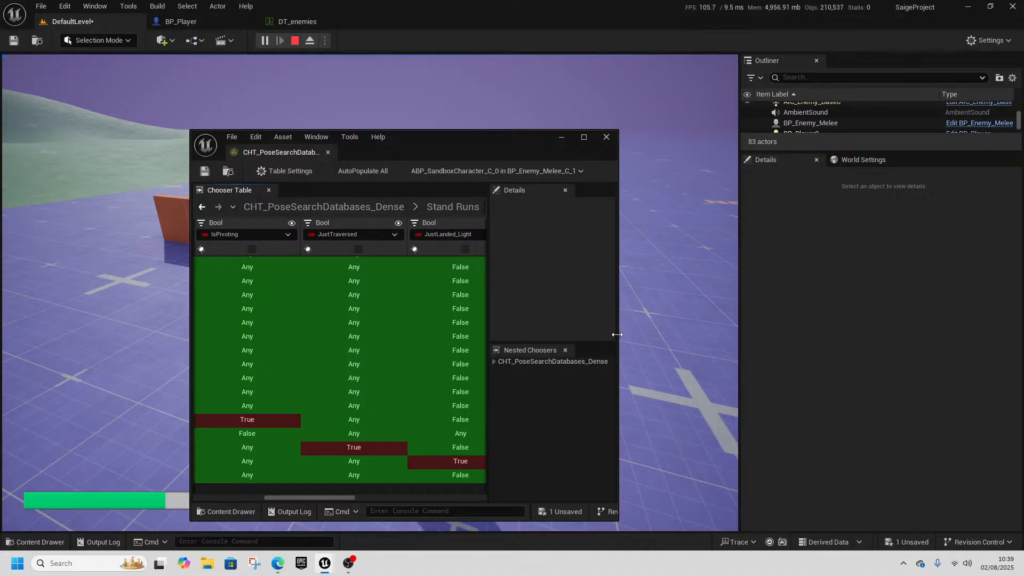
left_click_drag(617, 335, 981, 320)
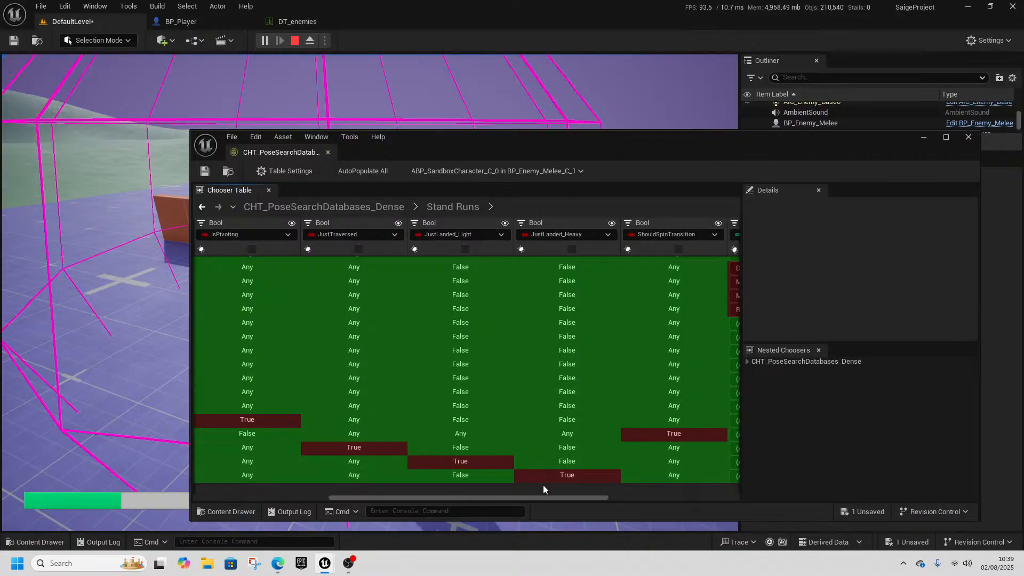
- Examine the result rows of the Stand Runs table against their Weapon Type and Enemy filter matches
left_click_drag(552, 498, 752, 482)
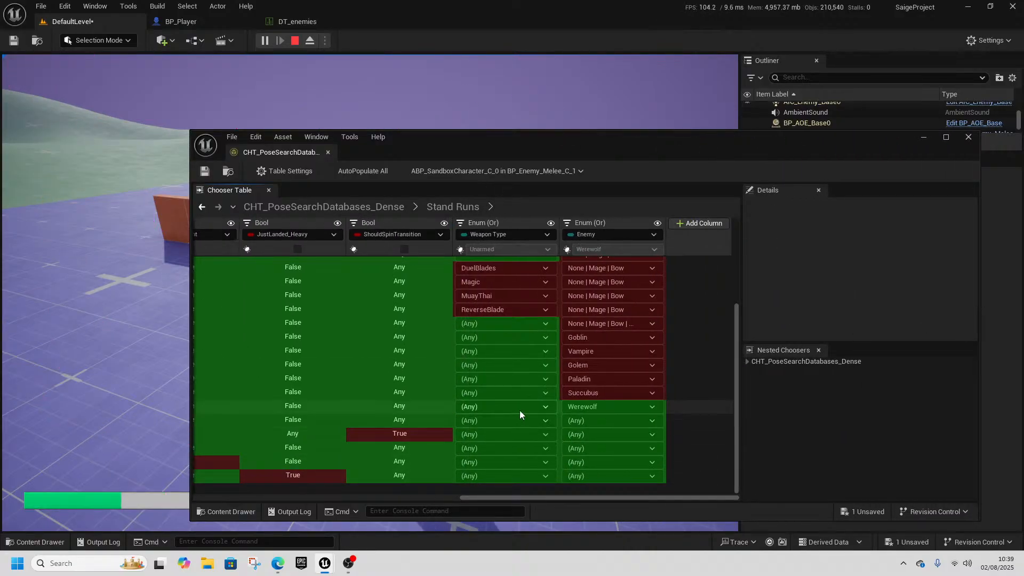
scroll(558, 400, "up", 9)
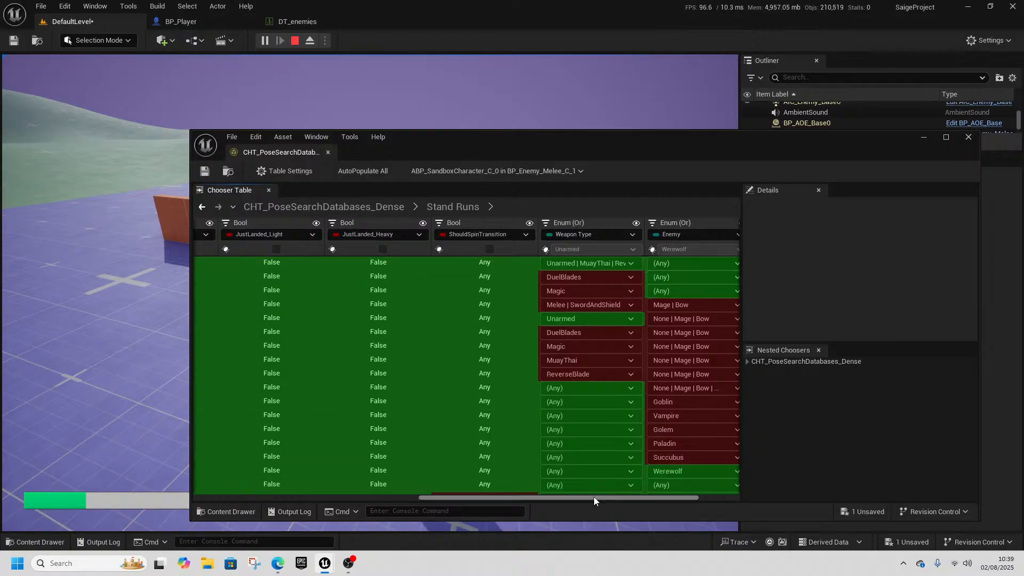
left_click_drag(593, 497, 312, 502)
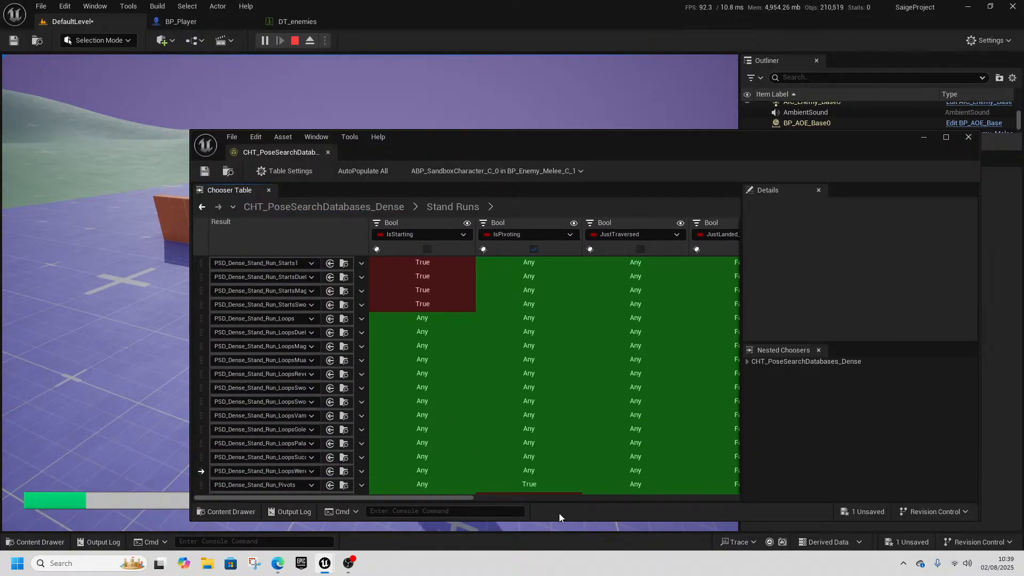
left_click_drag(458, 498, 718, 481)
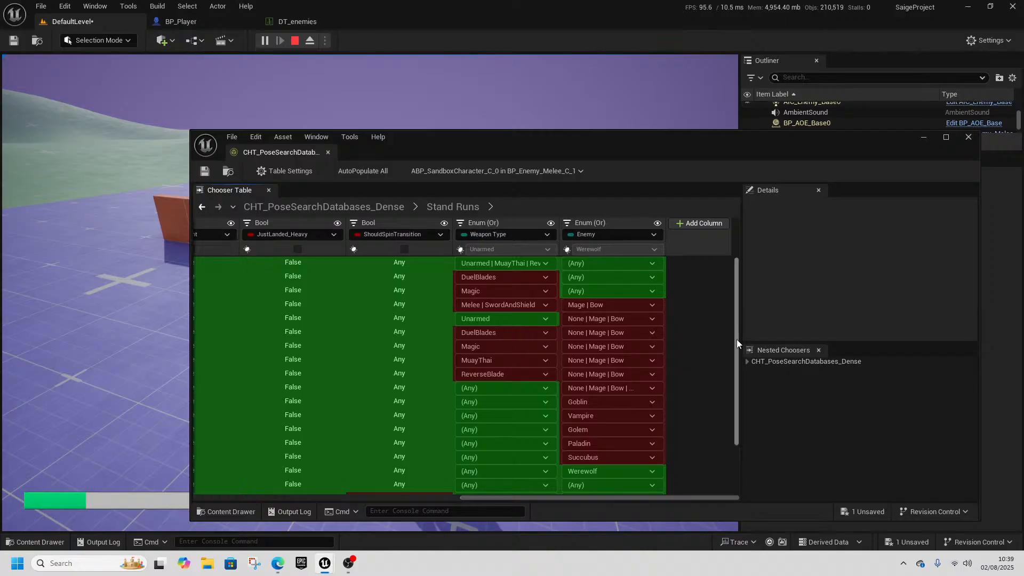
left_click_drag(737, 339, 741, 418)
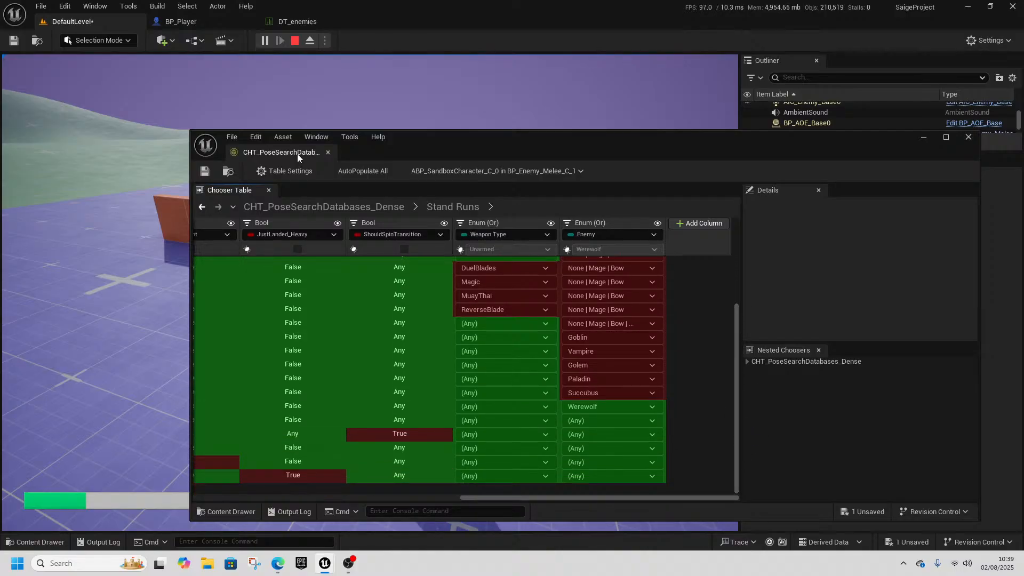
- Dock the chooser table back into the main editor and stop the play session in DefaultLevel
left_click_drag(290, 152, 277, 27)
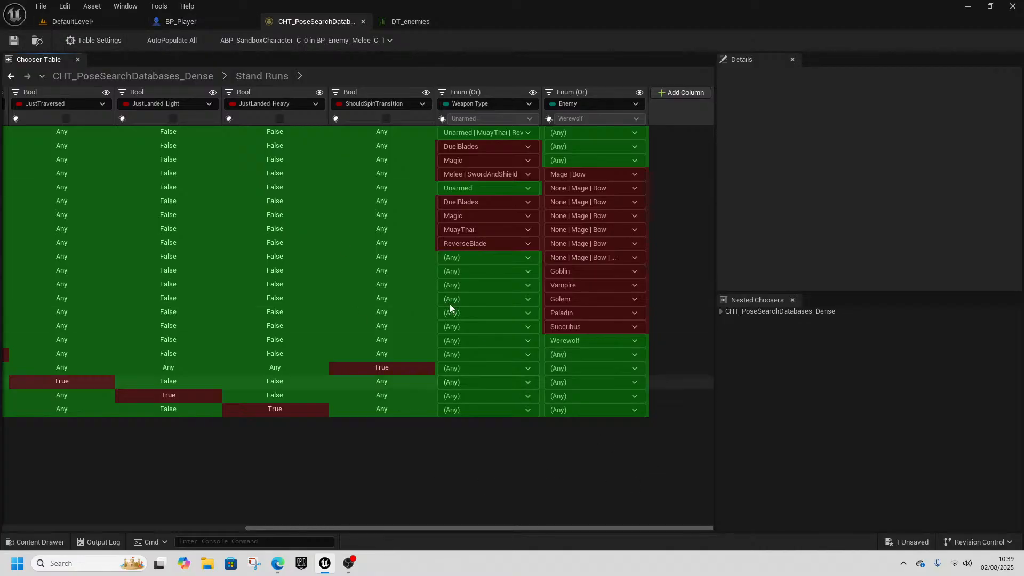
left_click(74, 22)
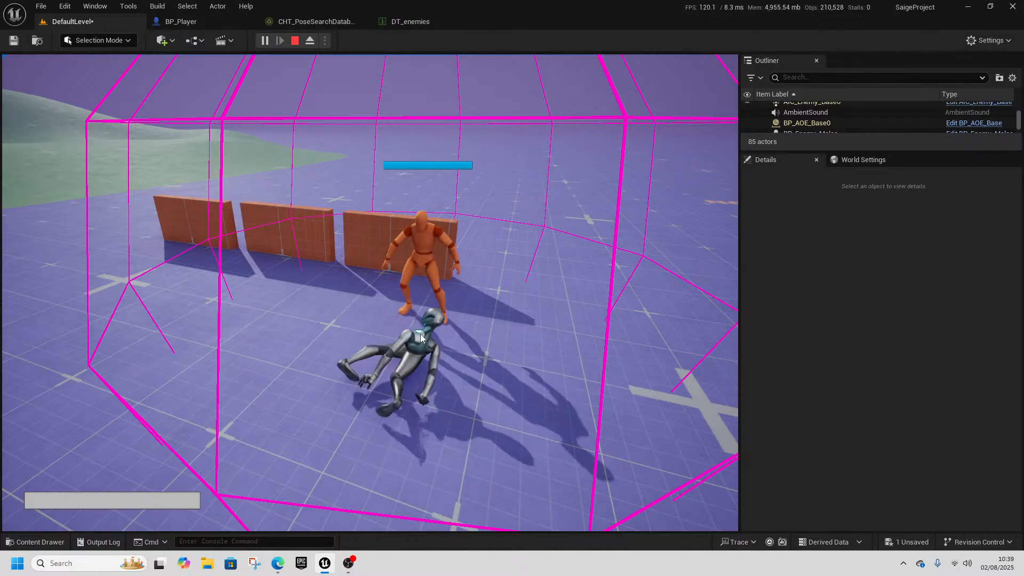
left_click(295, 40)
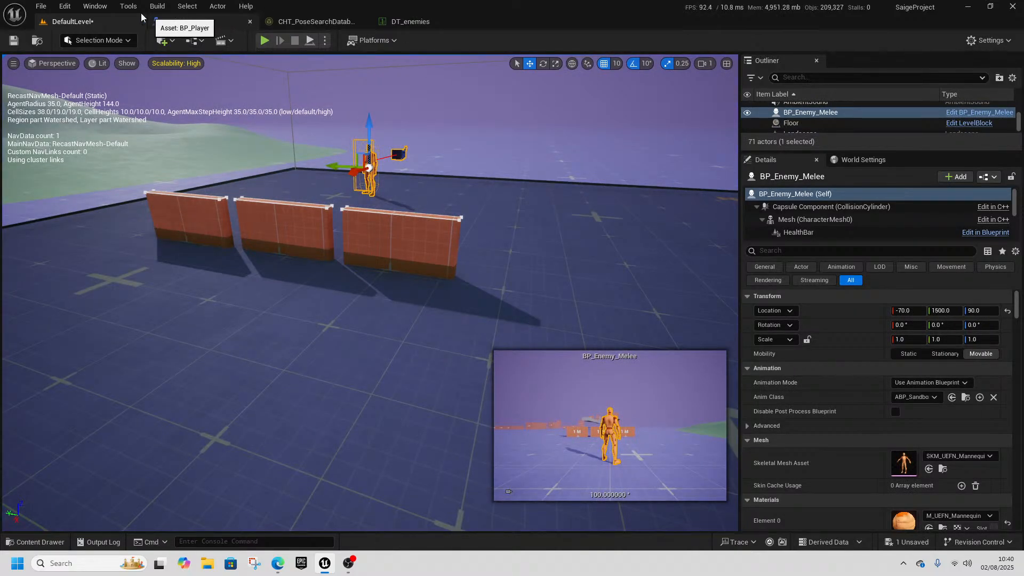
- Play DefaultLevel, run the player around to observe the pursuing werewolf enemy's run animation, and end the session
right_click(387, 418)
left_click(494, 403)
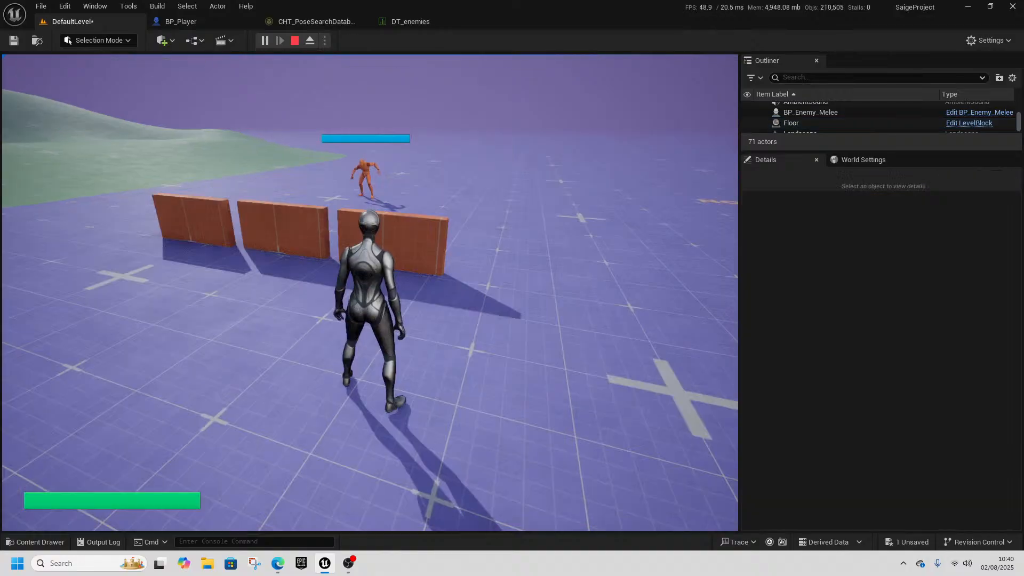
key("w")
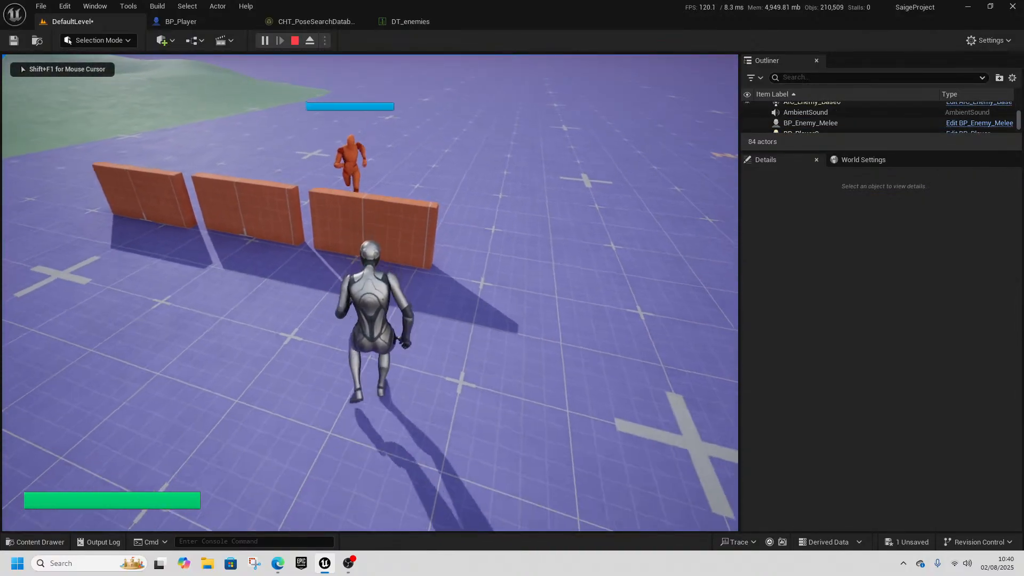
key("w")
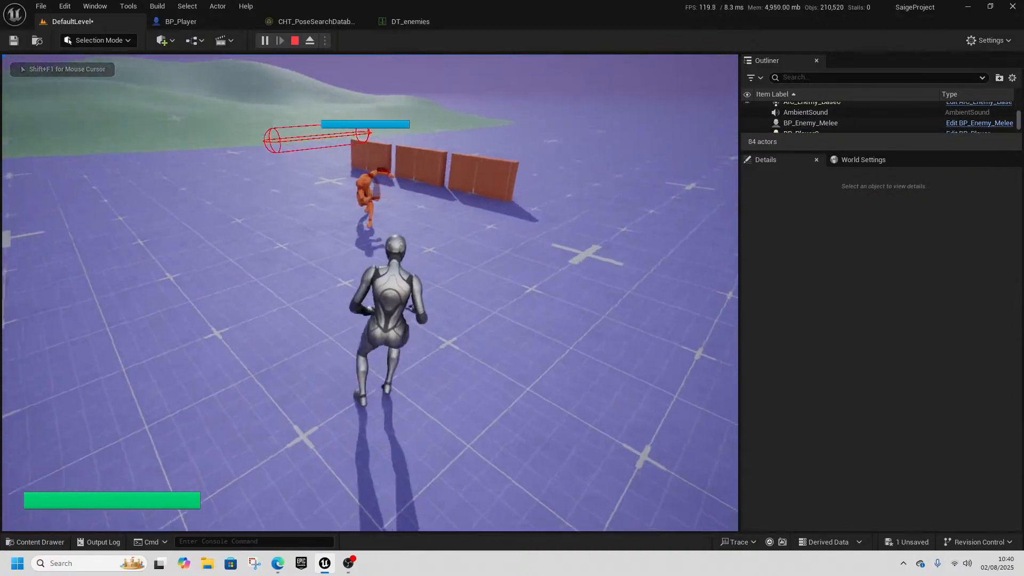
key("w")
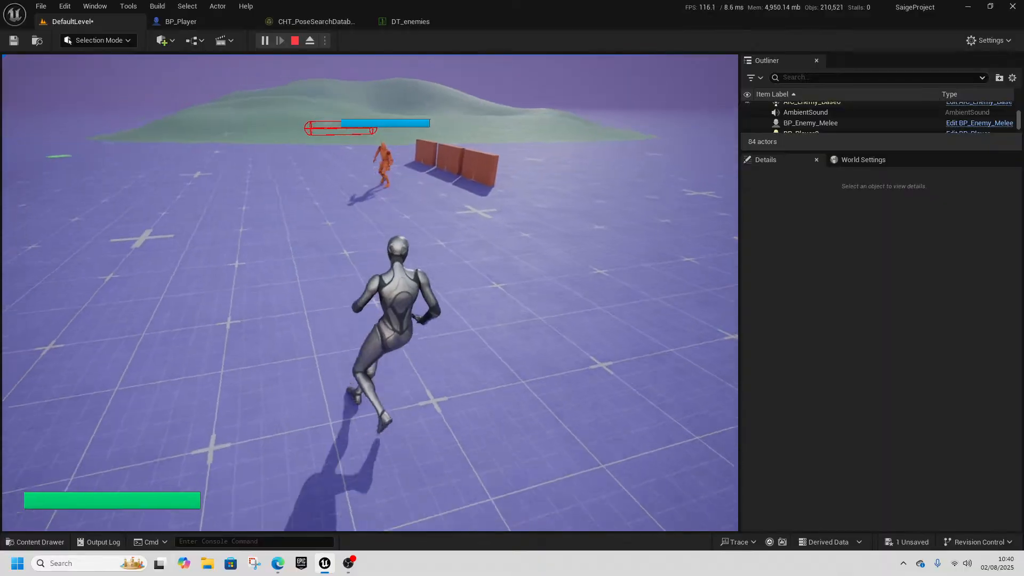
key("w")
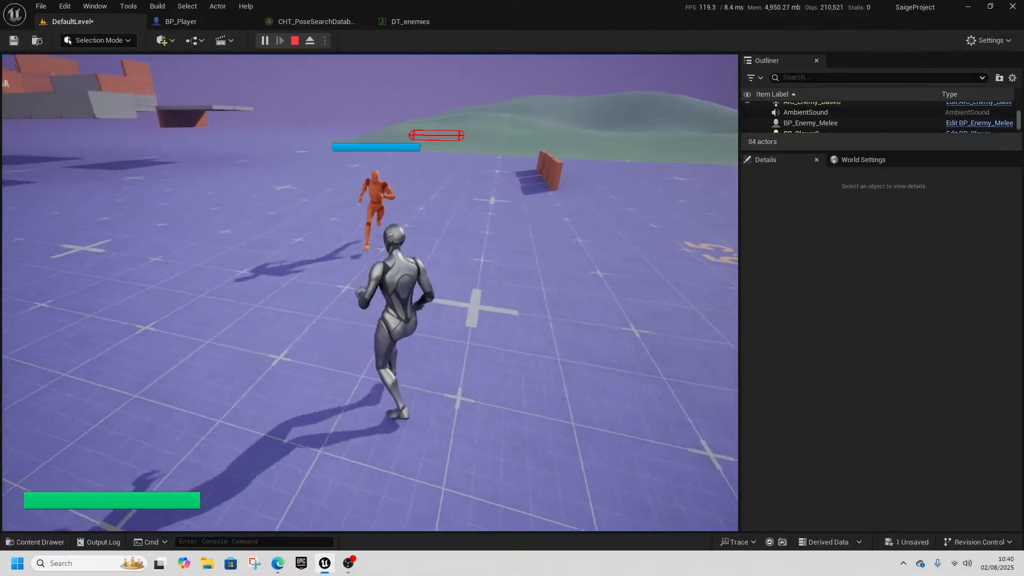
key("w")
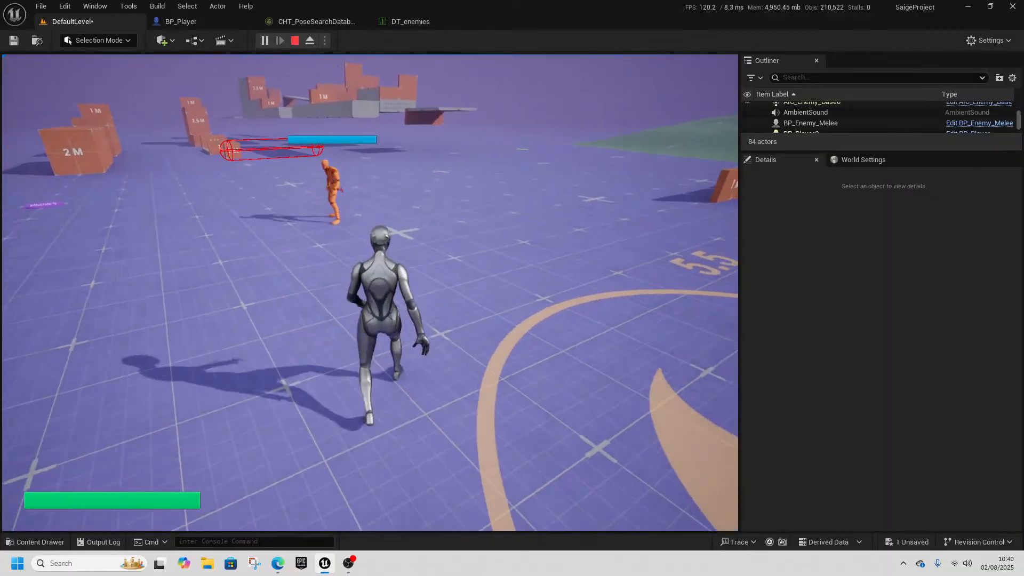
key("w")
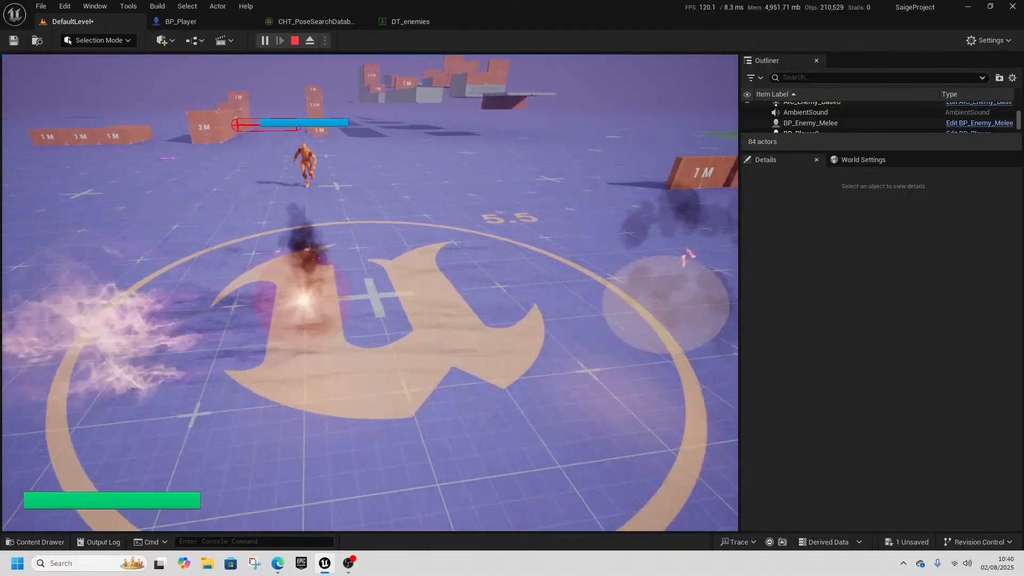
key("w")
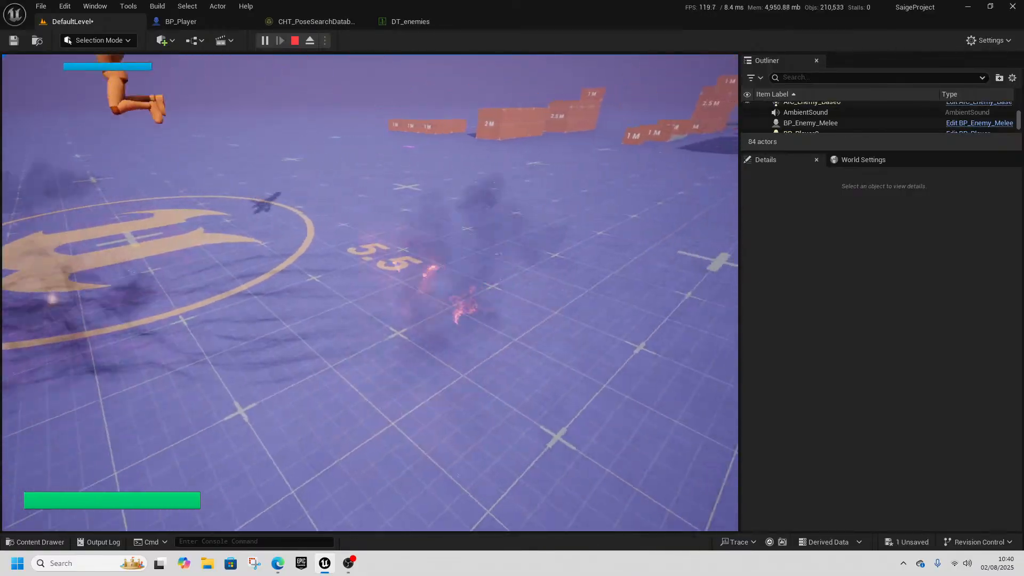
key("w")
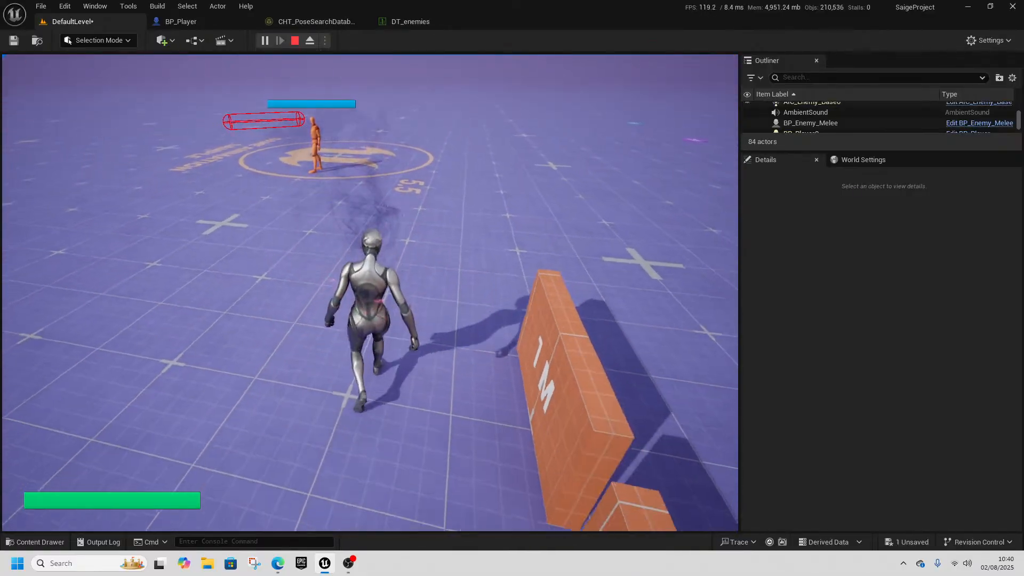
key("w")
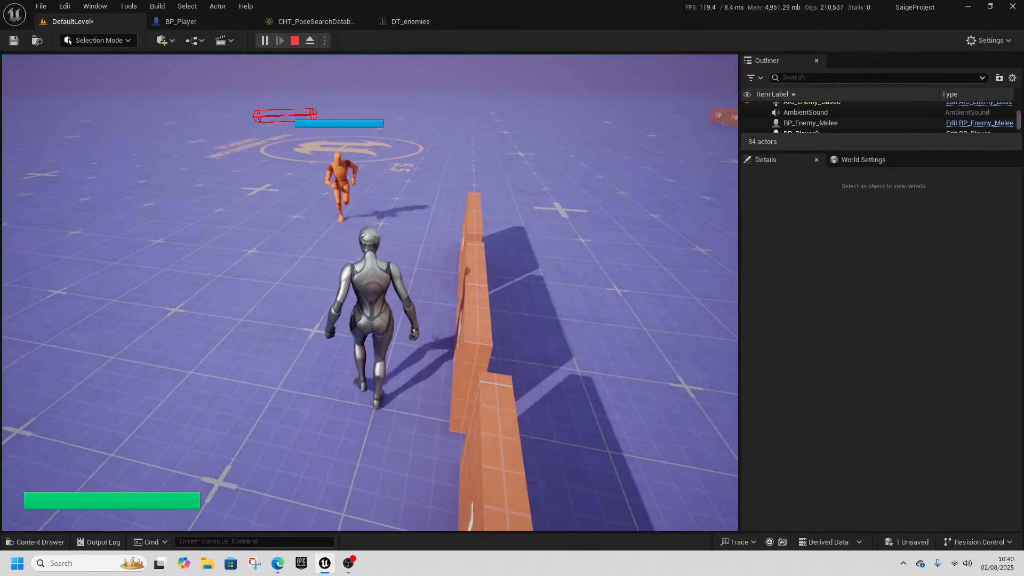
key("alt+Tab")
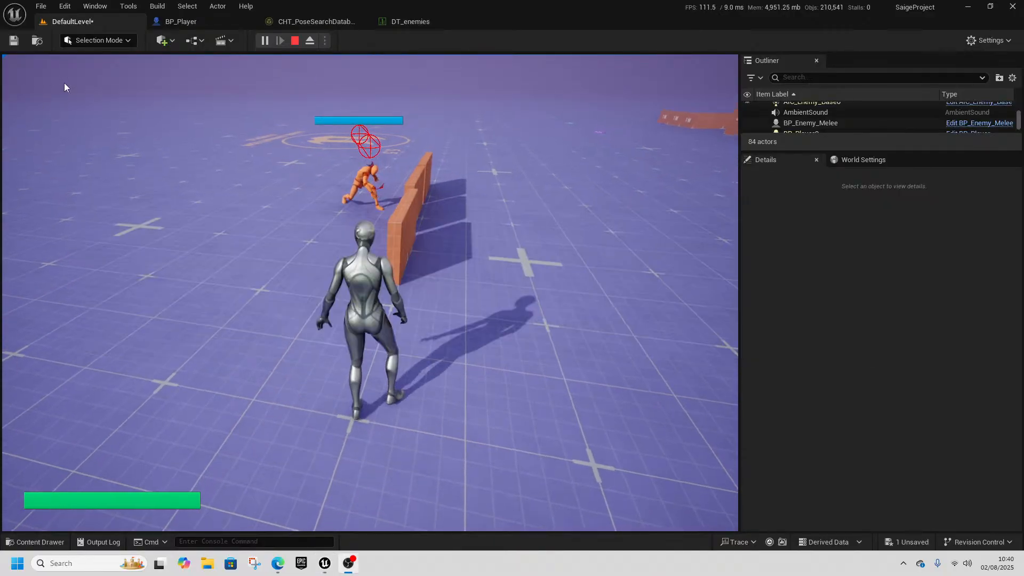
left_click(295, 41)
- Select the PSD_Dense_Stand_Run werewolf loops row in the Stand Runs table and clear the table's debug target
left_click(314, 22)
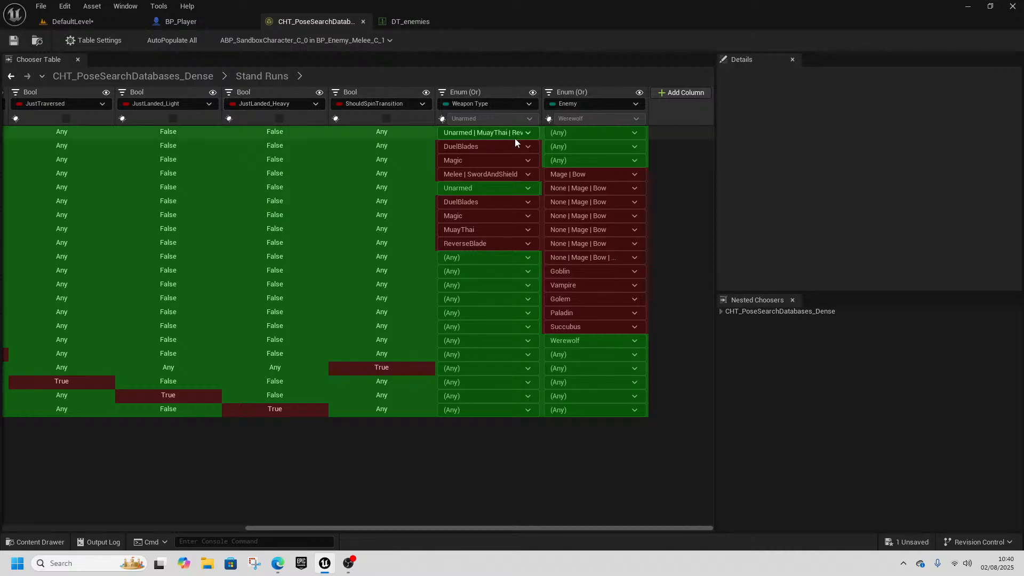
left_click_drag(519, 528, 277, 534)
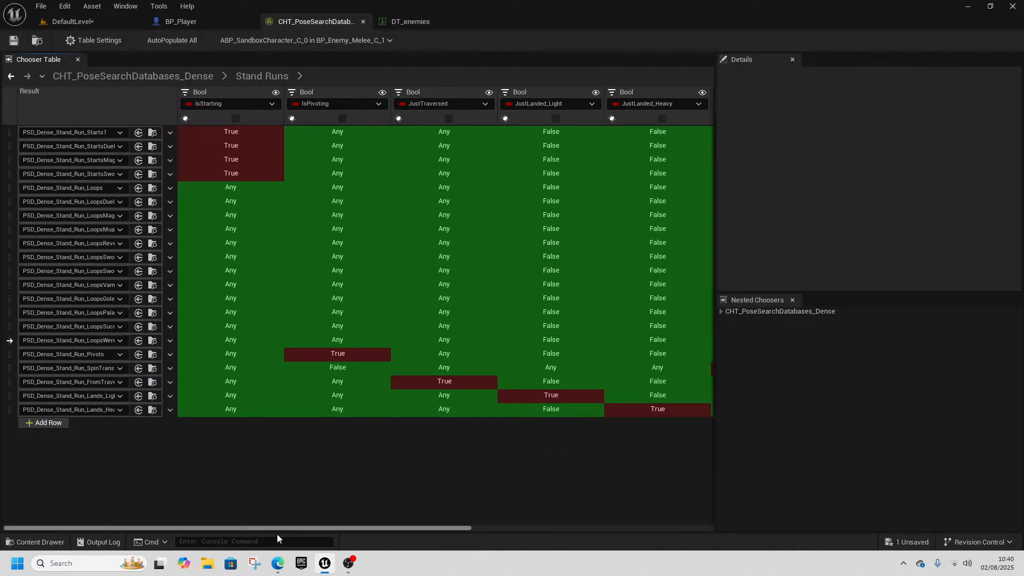
left_click(9, 343)
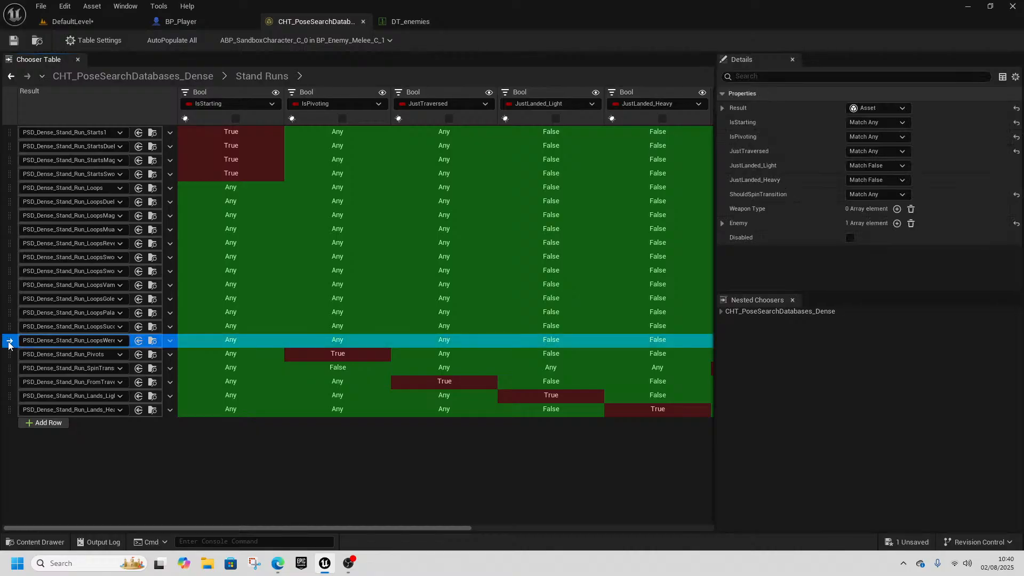
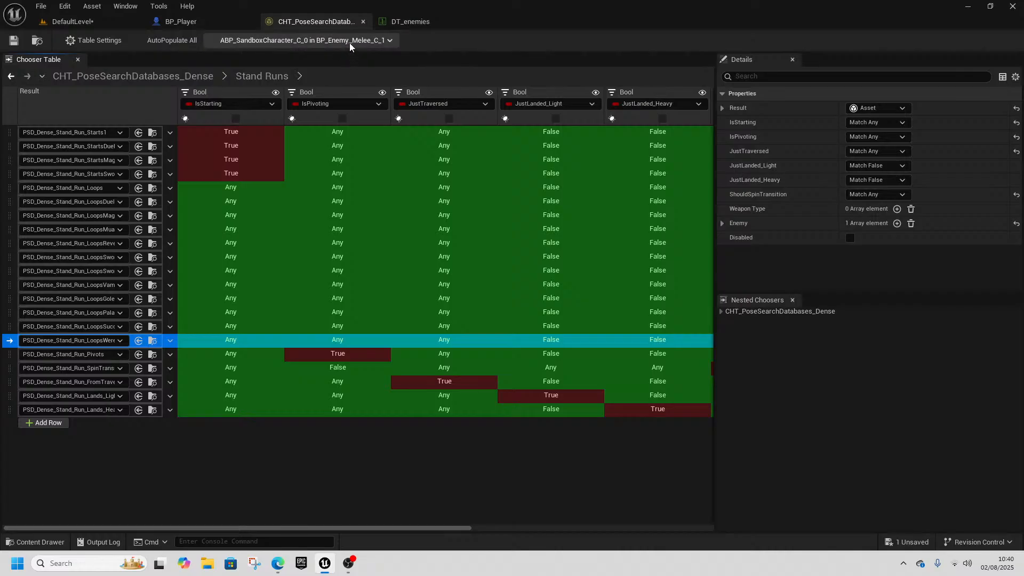
left_click(323, 38)
left_click(267, 57)
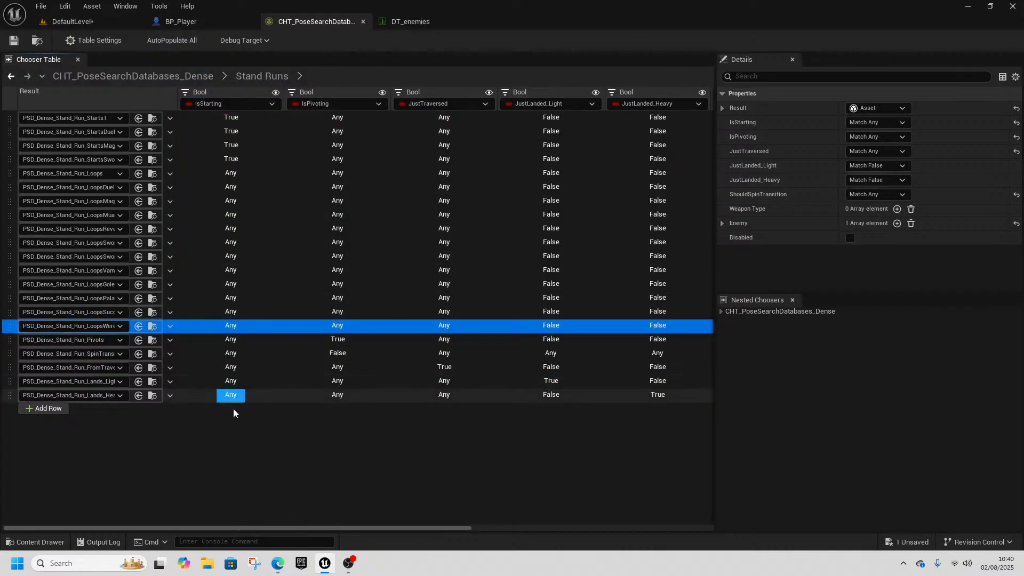
- Inspect the Enemy filter options of the Stand Runs rows, including the multi-enemy loops row and the first starts row
left_click(463, 528)
left_click_drag(463, 528, 805, 520)
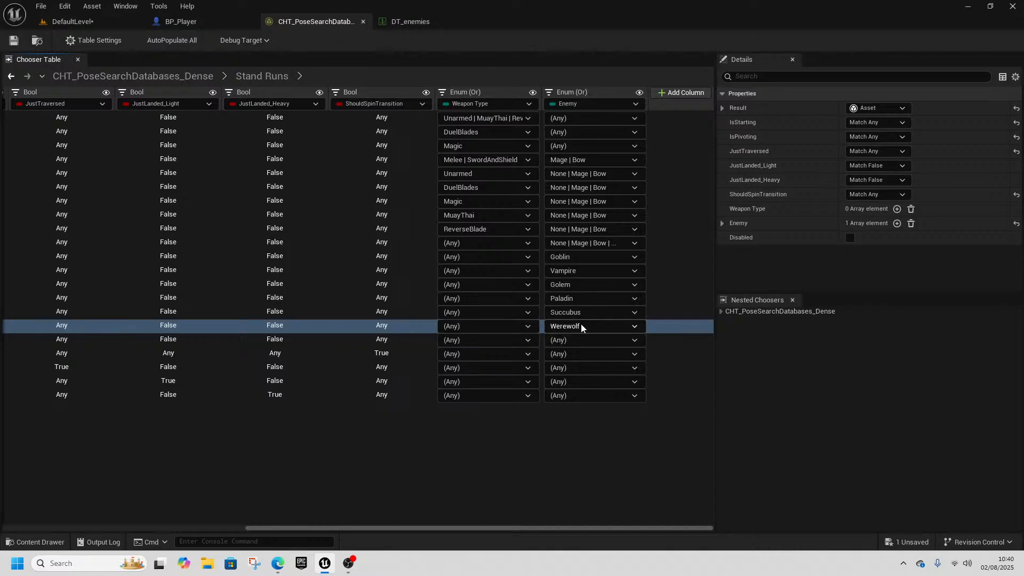
left_click(583, 246)
left_click(600, 244)
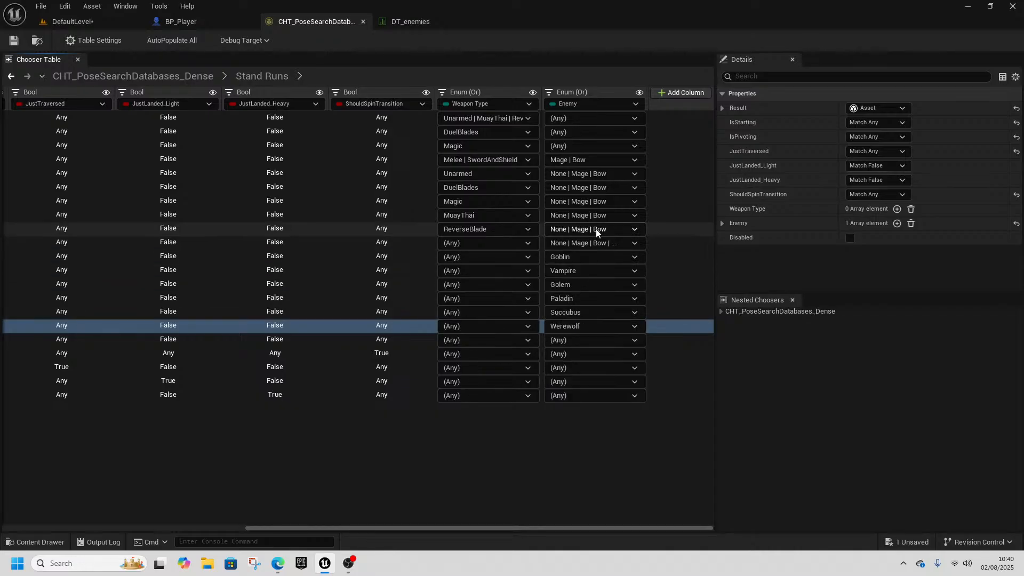
left_click(597, 230)
left_click(597, 230)
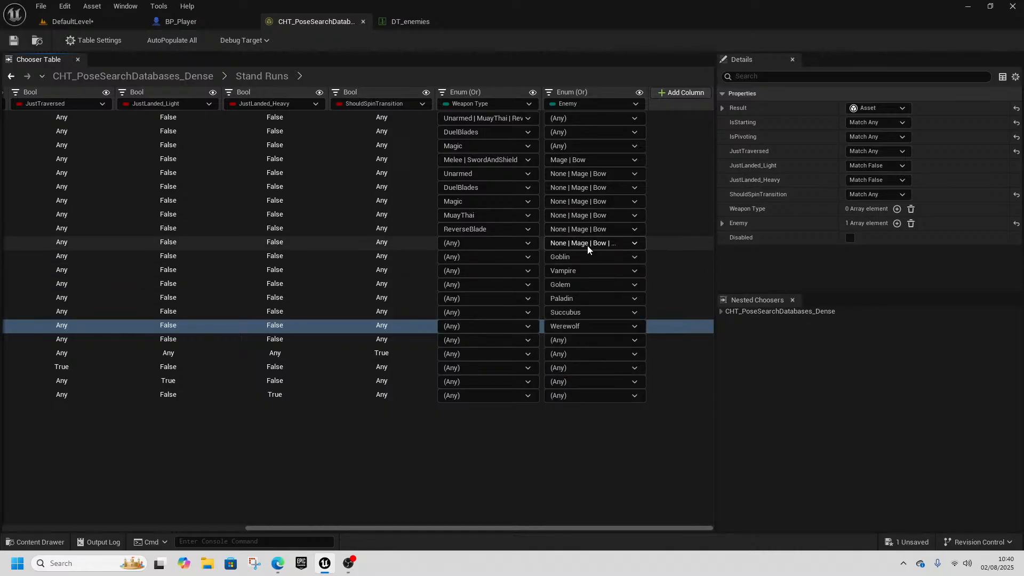
left_click(586, 243)
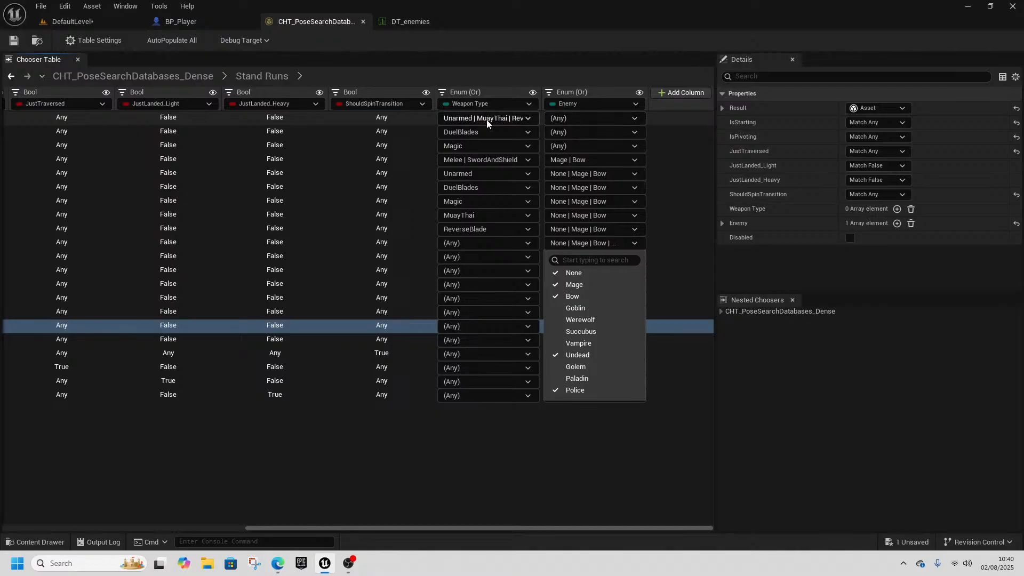
left_click(567, 117)
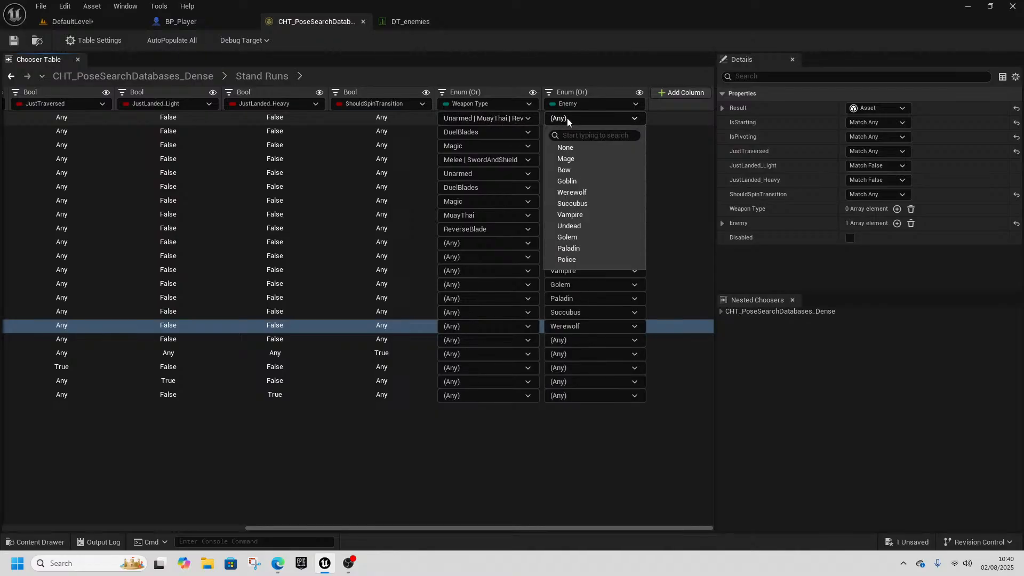
left_click(582, 465)
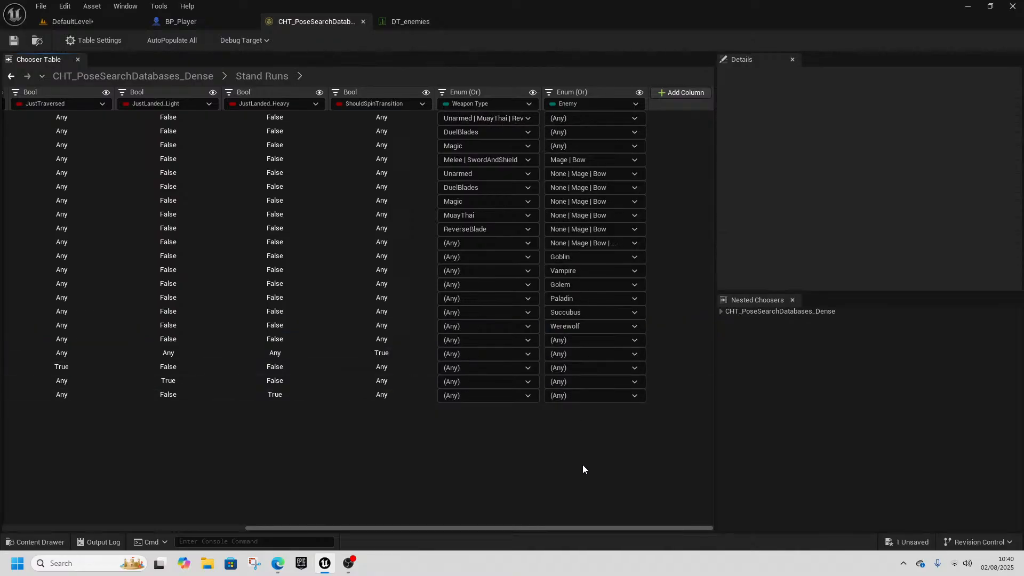
- Set the Enemy filter of the PSD_Dense_Stand_Run_Starts1 row to None, Mage and Bow
left_click(599, 116)
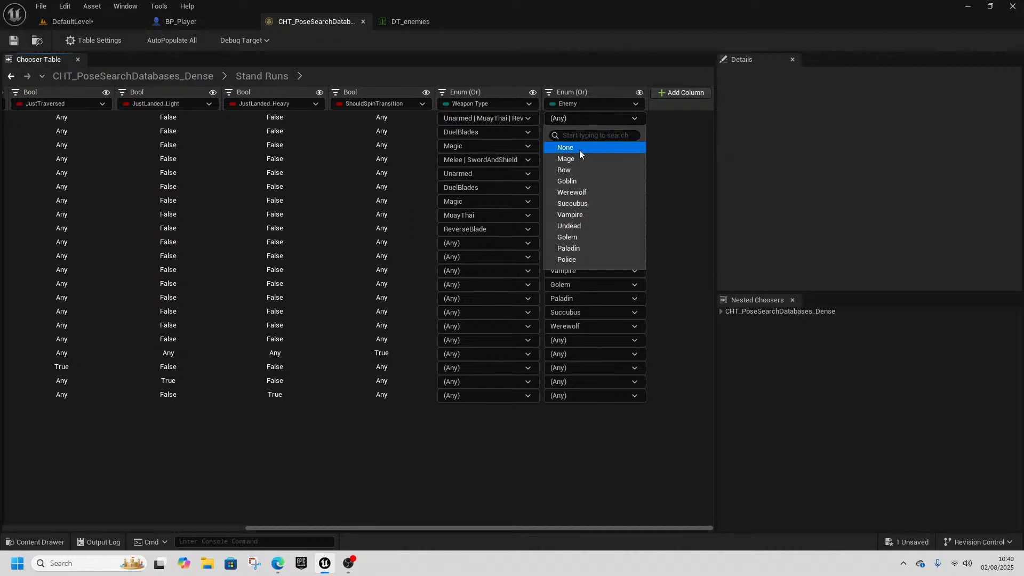
left_click(578, 147)
left_click(597, 118)
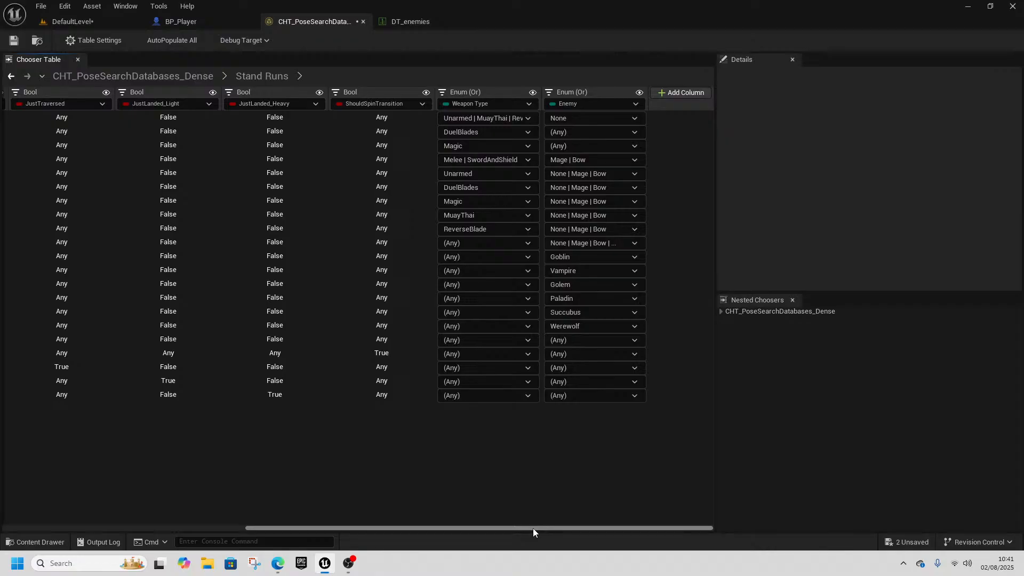
left_click(519, 118)
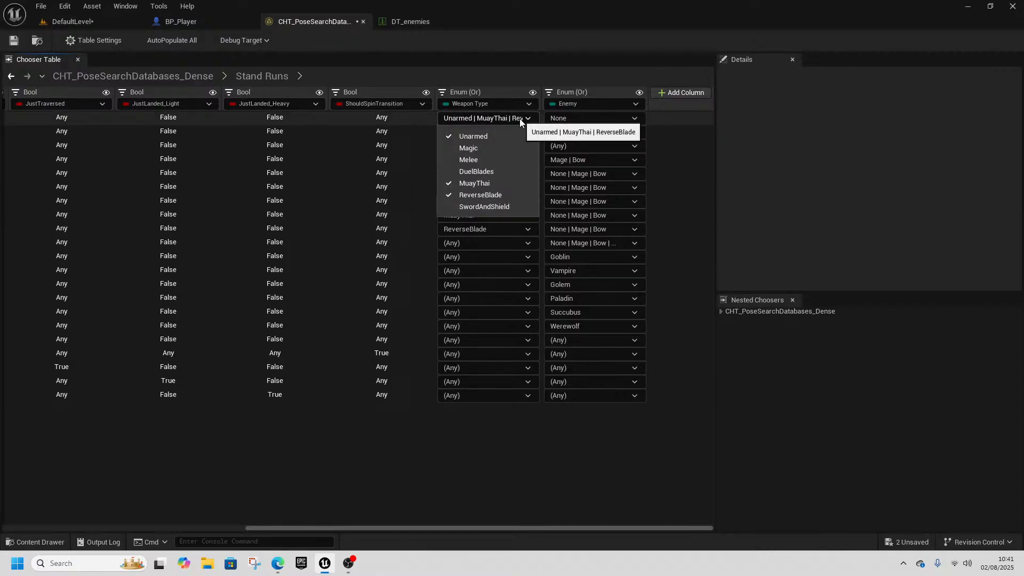
left_click(606, 117)
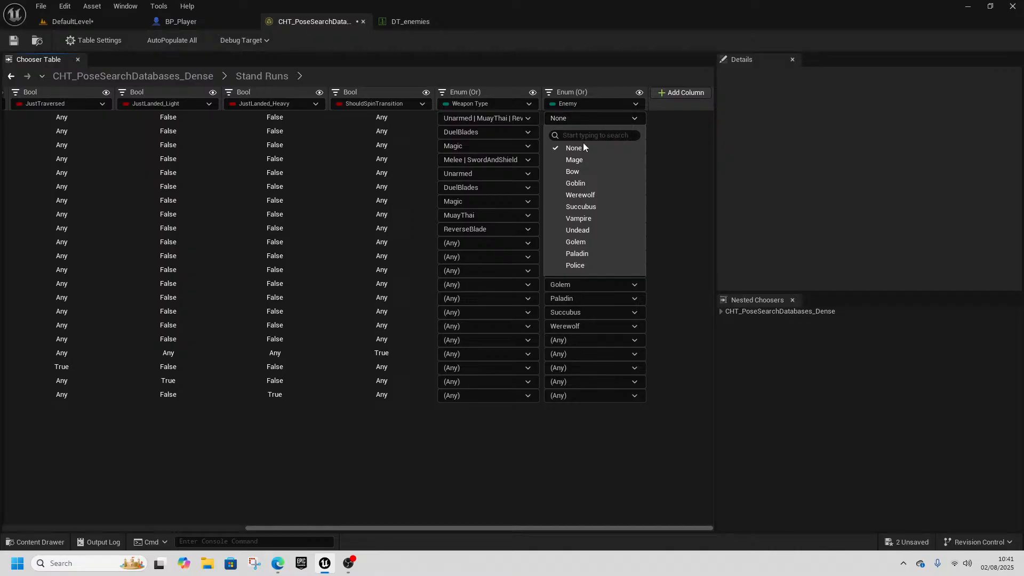
left_click(574, 159)
left_click(574, 171)
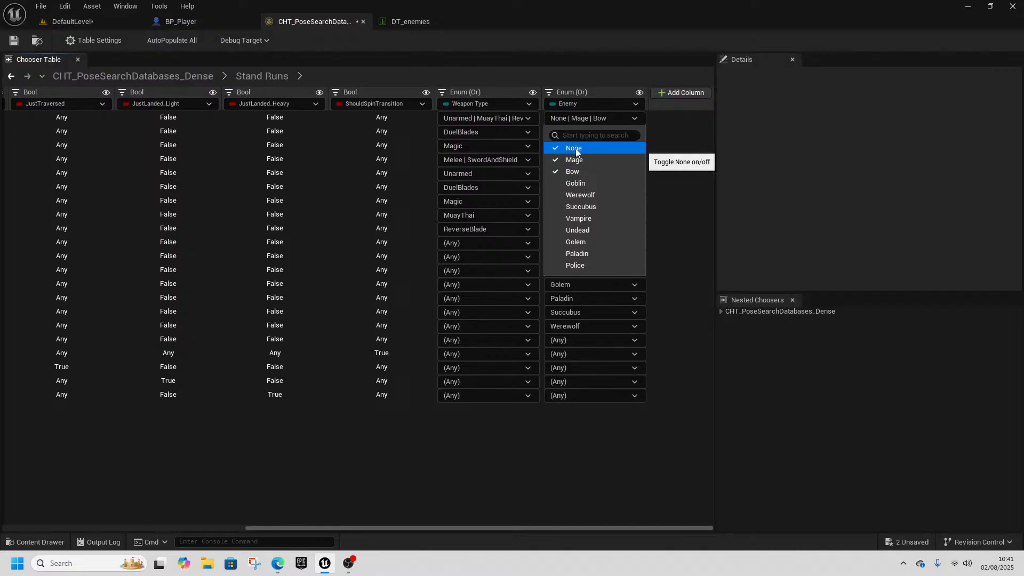
- Remove Mage and Bow from the Enemy filter of the PSD_Dense_Stand_Run_Starts1 row, keeping only None, and save the chooser table
left_click(575, 160)
left_click(574, 171)
left_click(584, 376)
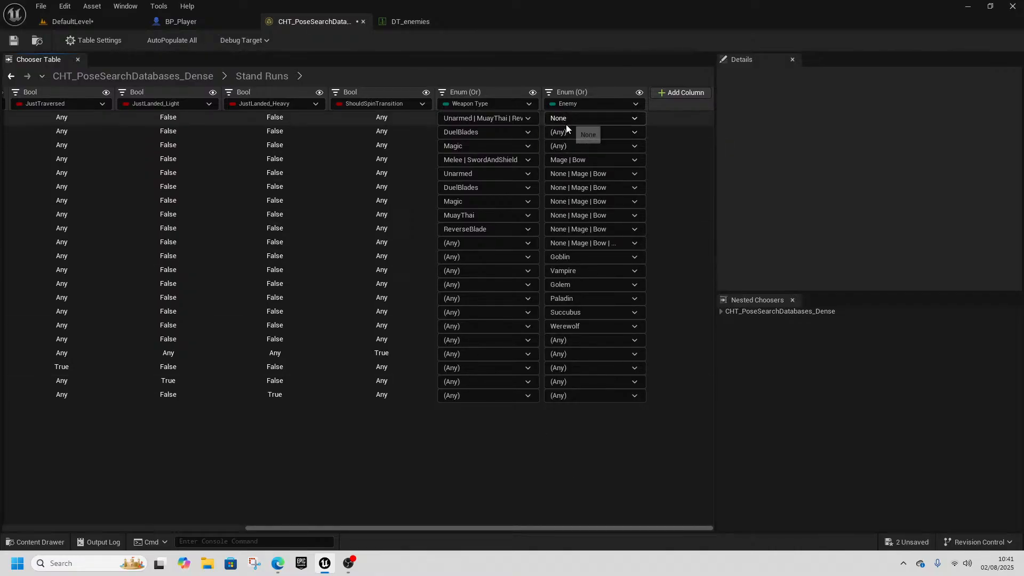
left_click(18, 41)
- Play DefaultLevel from a spot on the floor near the werewolf enemy, run the player forward to observe its movement, and end the session
left_click(69, 22)
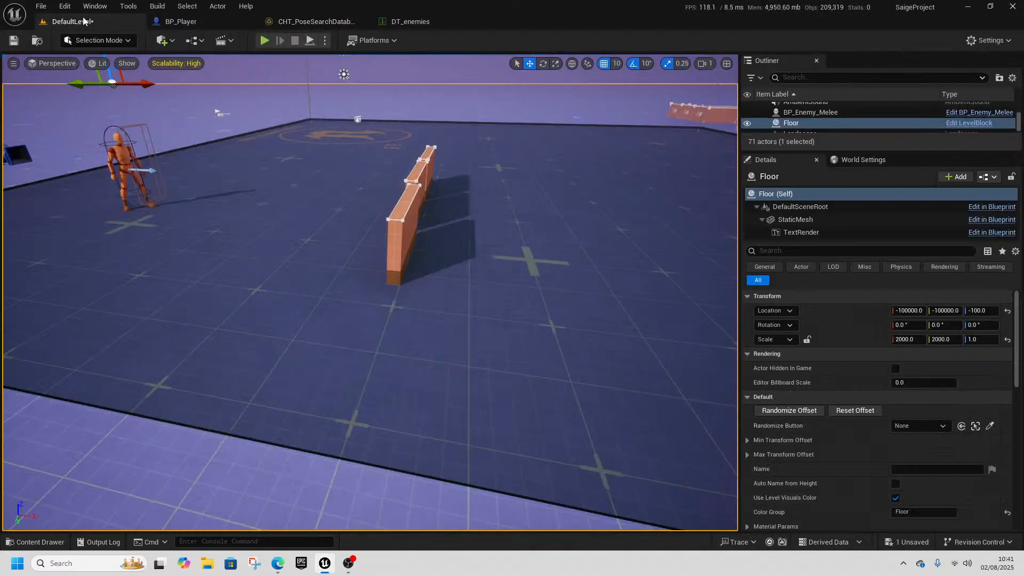
right_click(422, 366)
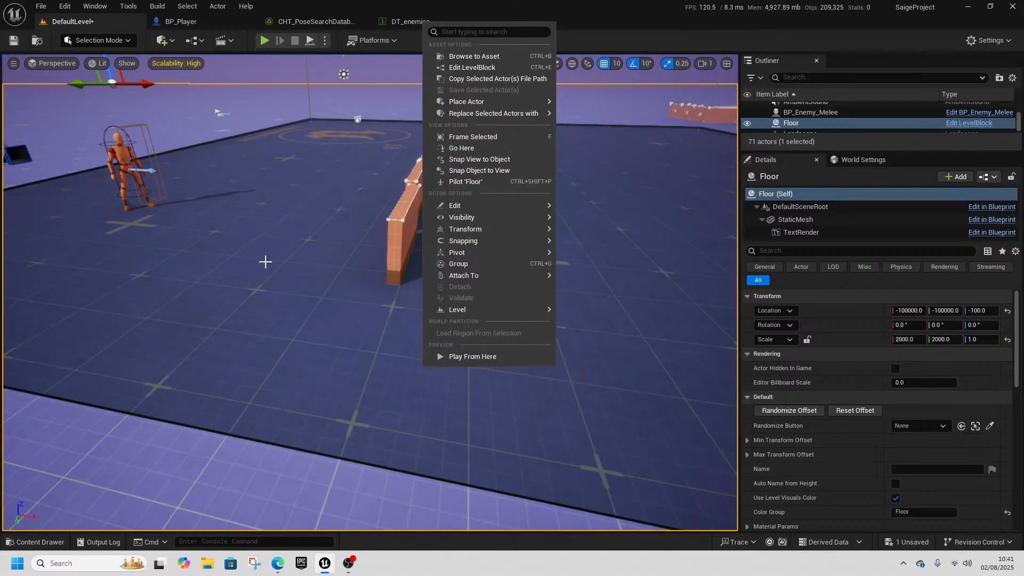
left_click(143, 182)
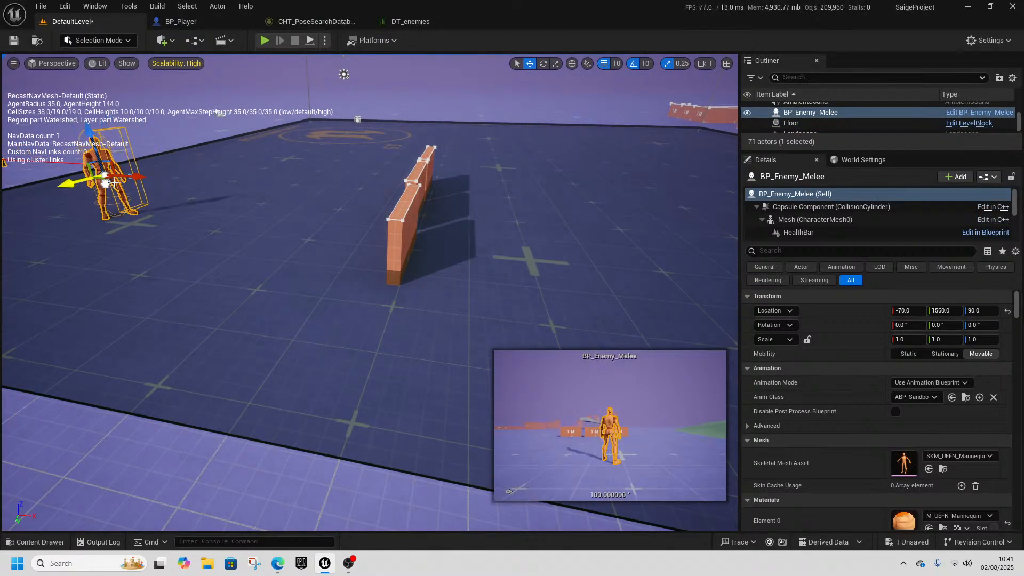
right_click(248, 344)
left_click(312, 540)
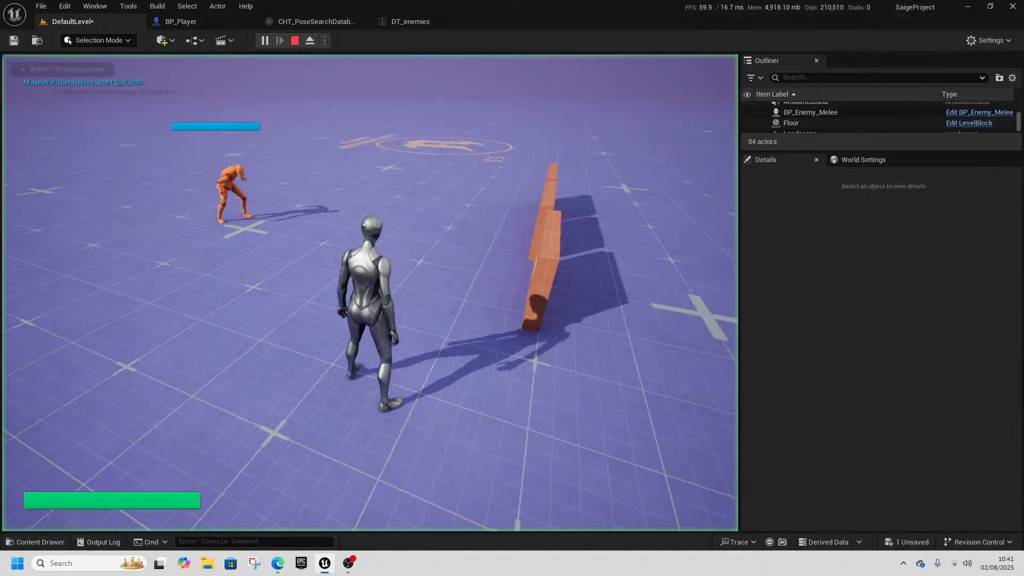
key("w")
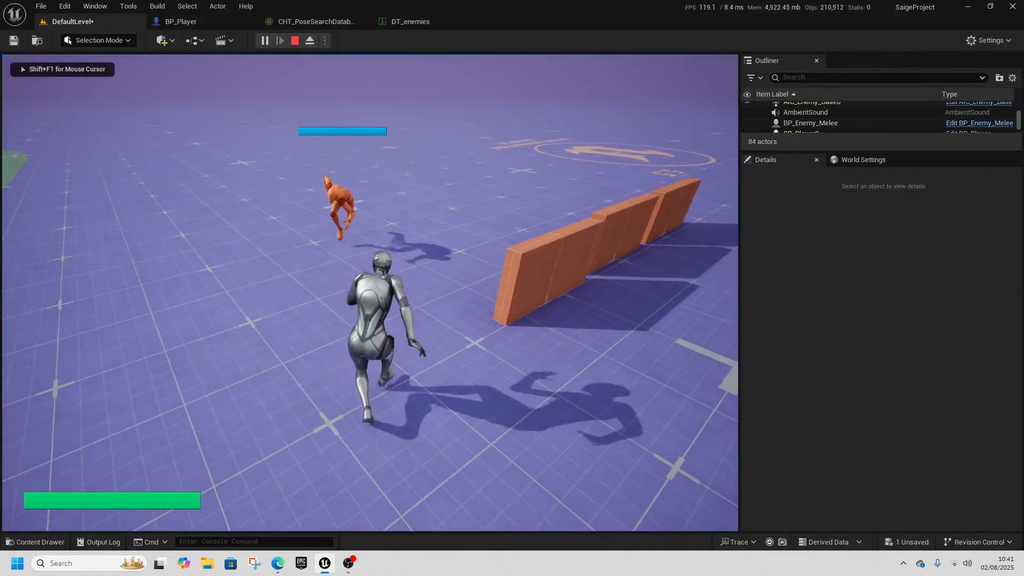
key("alt+Tab")
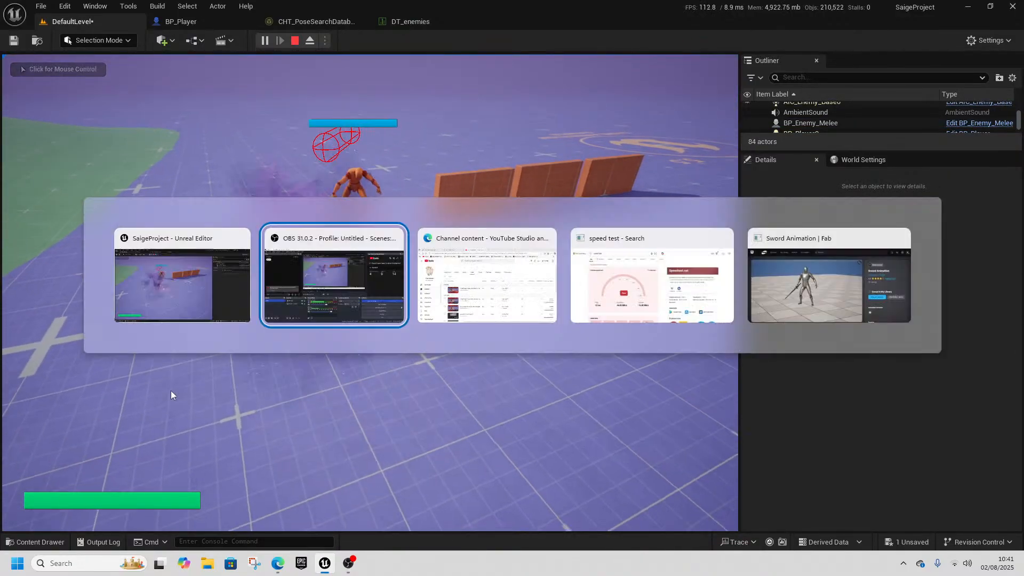
- Locate the PSD_Dense_Stand_Run_LoopsWerewolf database from its row in the Stand Runs table and open it
left_click(301, 21)
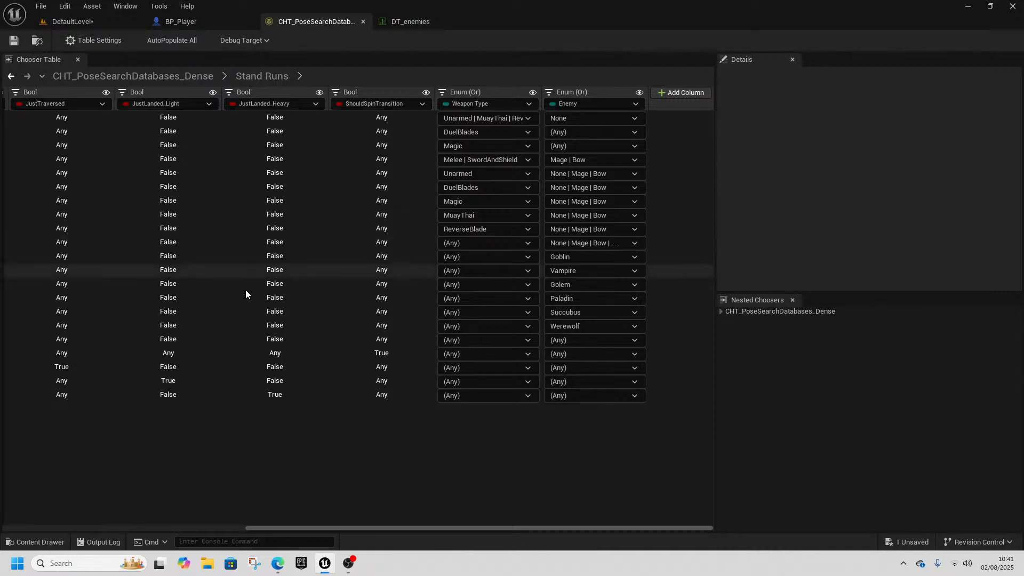
left_click_drag(432, 527, 189, 528)
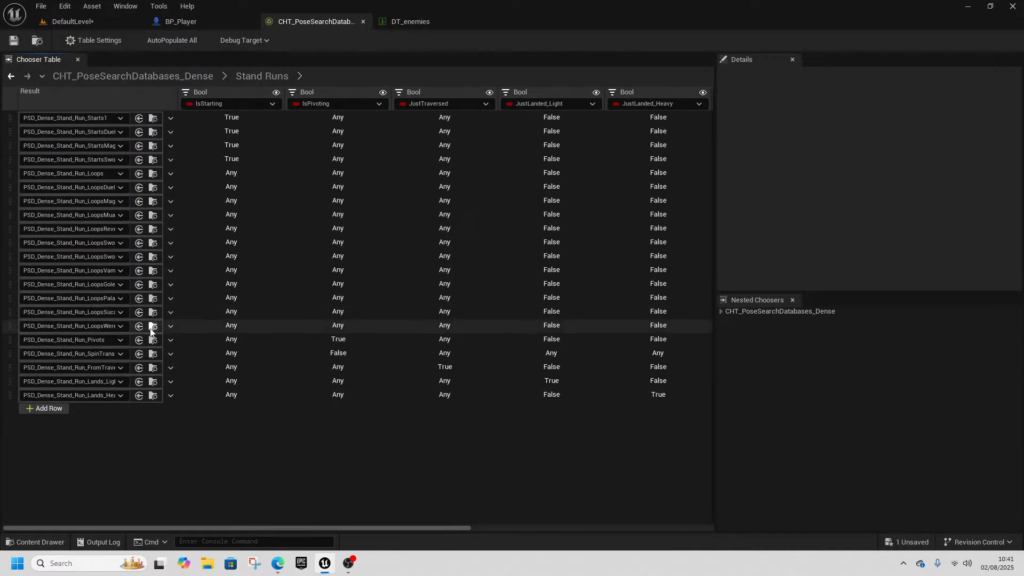
key("ctrl+space")
double_click(308, 397)
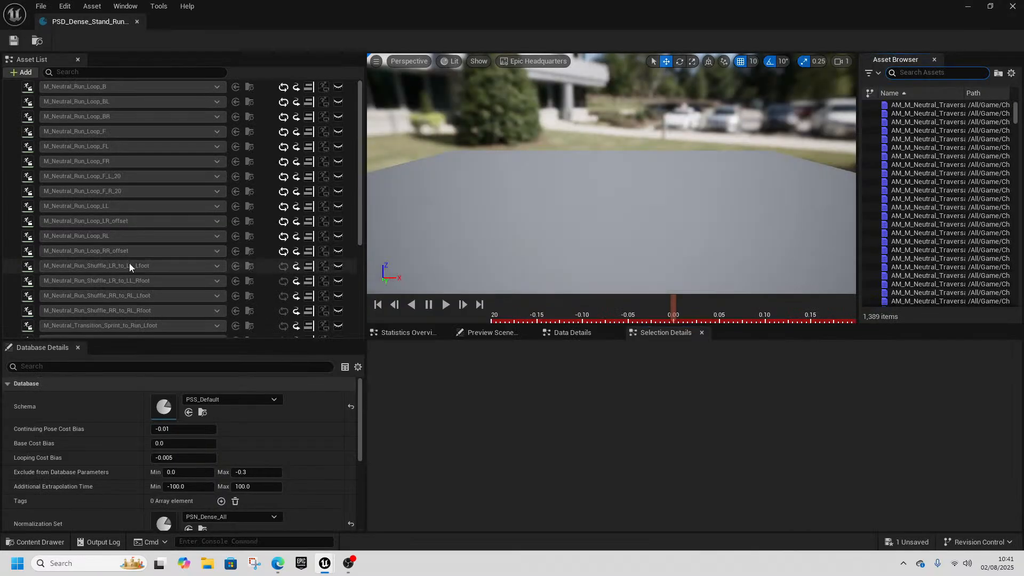
- Browse to the werewolf Run animations from the move_run_back entry and open all nine sequences in the property matrix
left_click(249, 225)
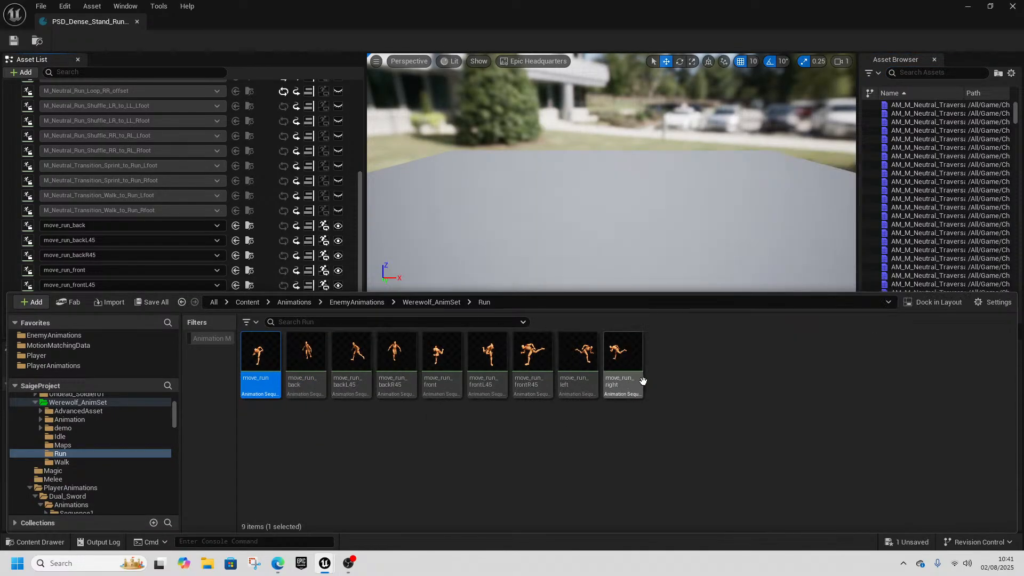
left_click(618, 363, "shift")
right_click(467, 382)
mouse_move(523, 375)
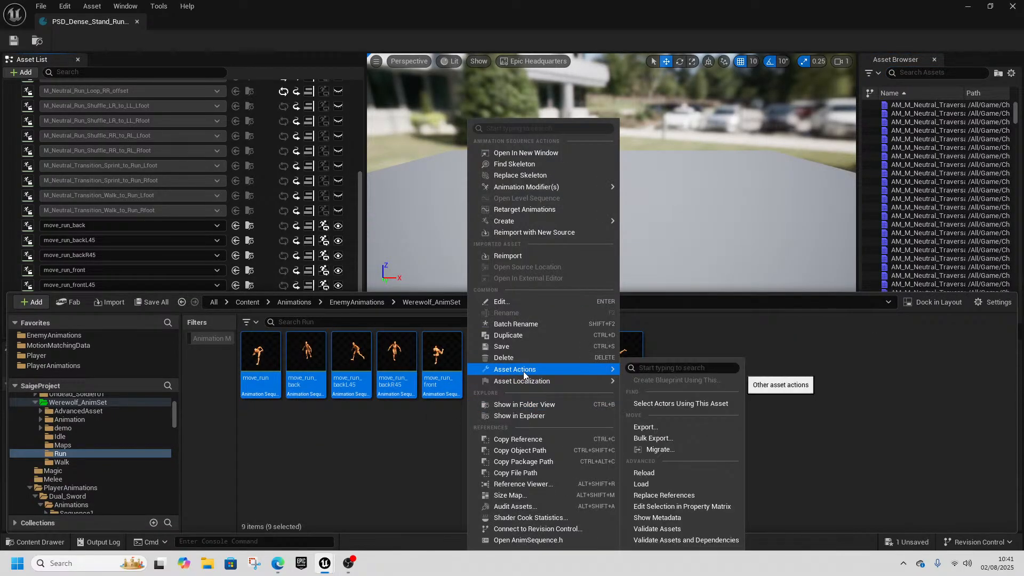
left_click(673, 506)
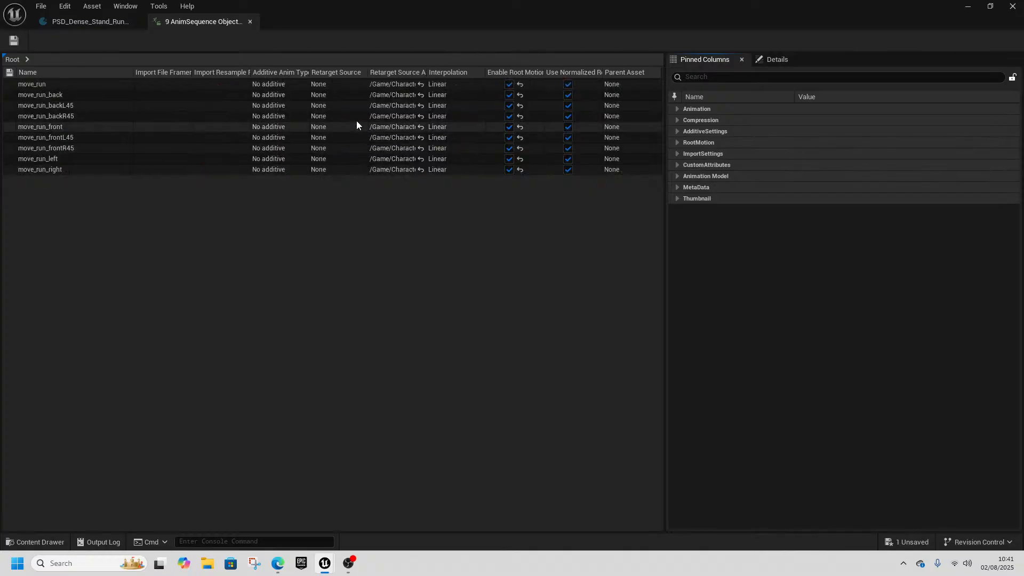
- Enable Force Root Lock and Loop for all nine werewolf run animations and save them
left_click(677, 142)
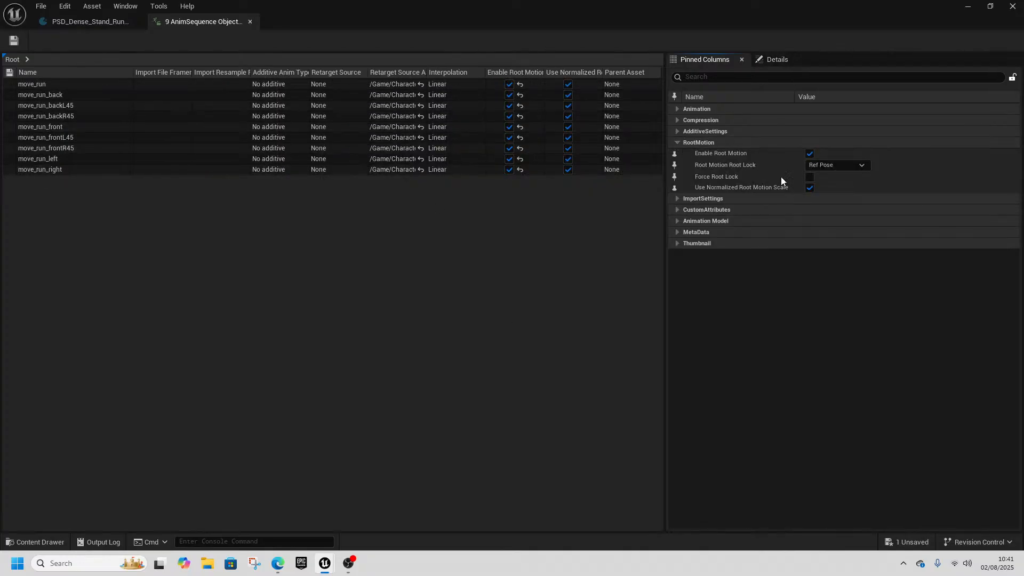
left_click(809, 176)
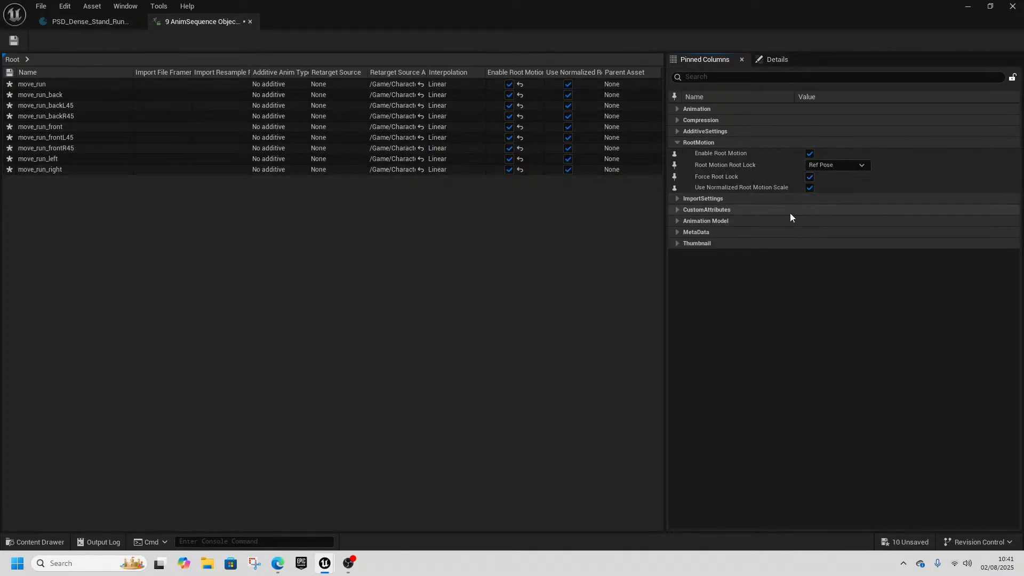
left_click(677, 109)
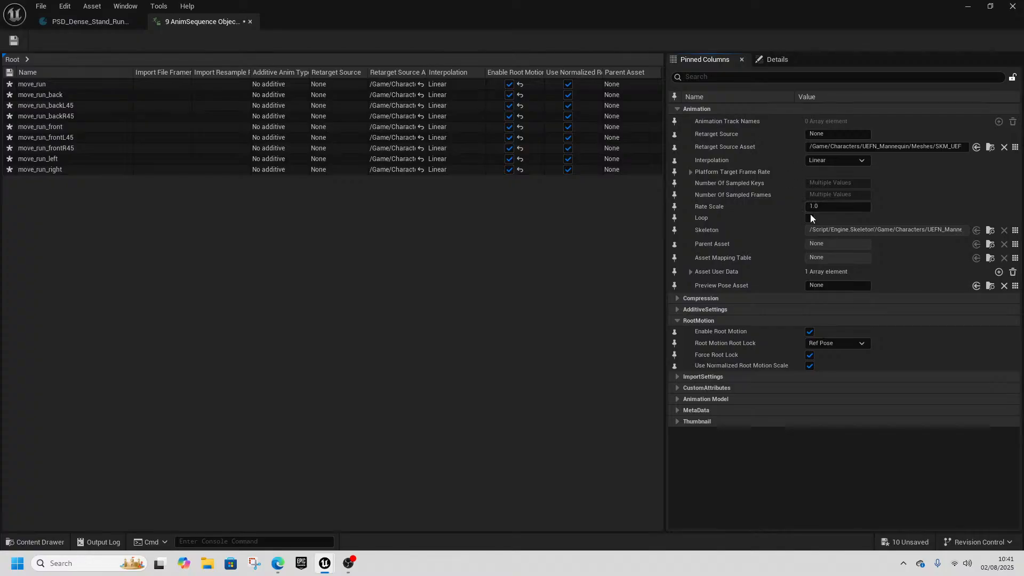
left_click(20, 42)
- Turn on Disable Reselection for the entries move_run_back through move_run_right, save the database, and close it and the property matrix
left_click(76, 24)
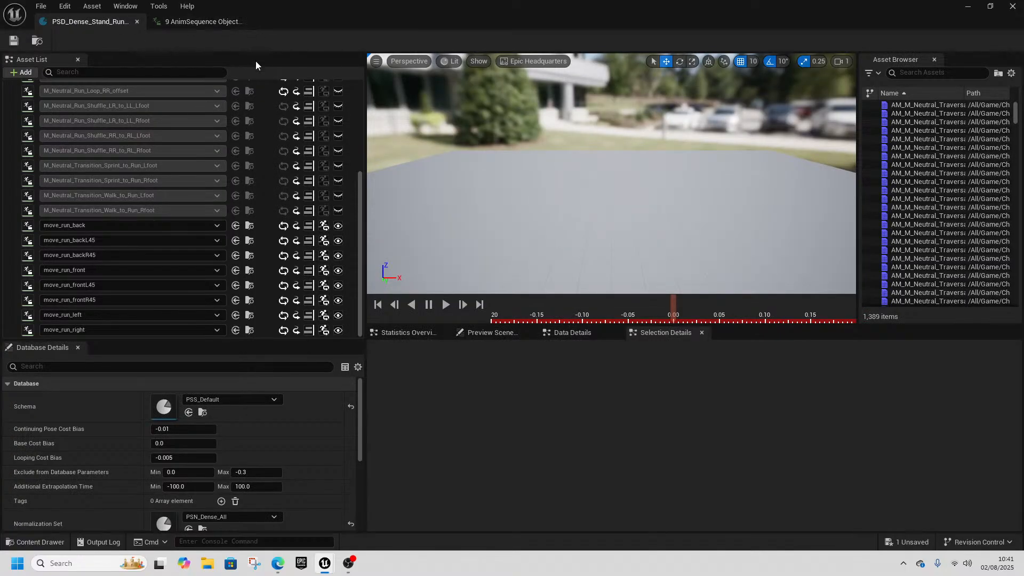
left_click(123, 225)
left_click(117, 330, "shift")
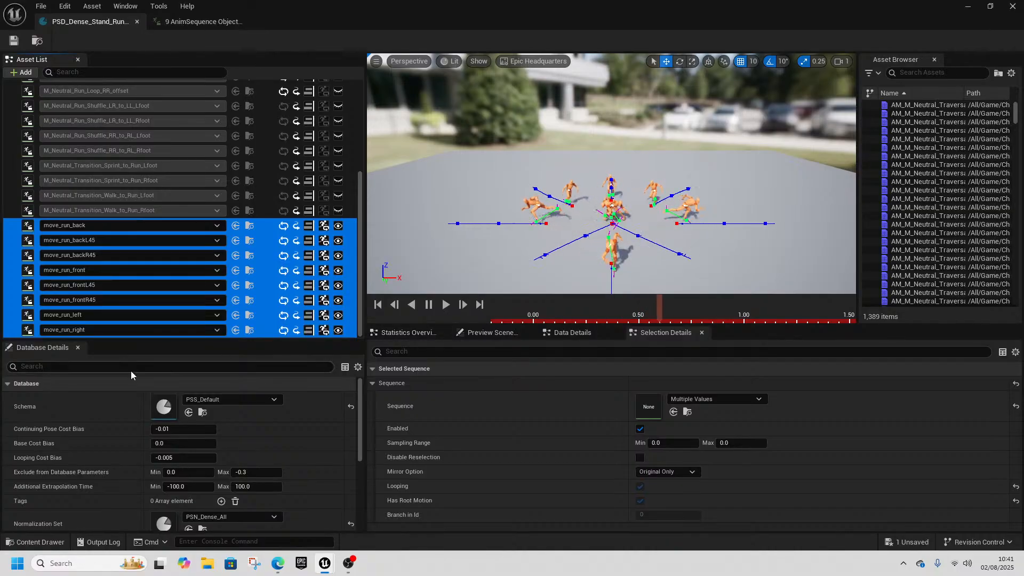
left_click(640, 457)
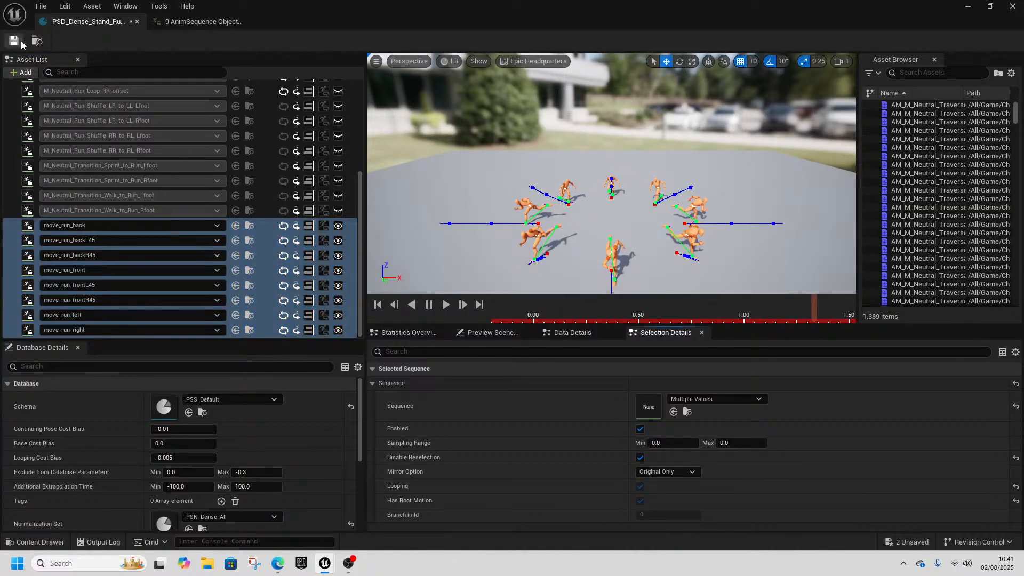
left_click(250, 21)
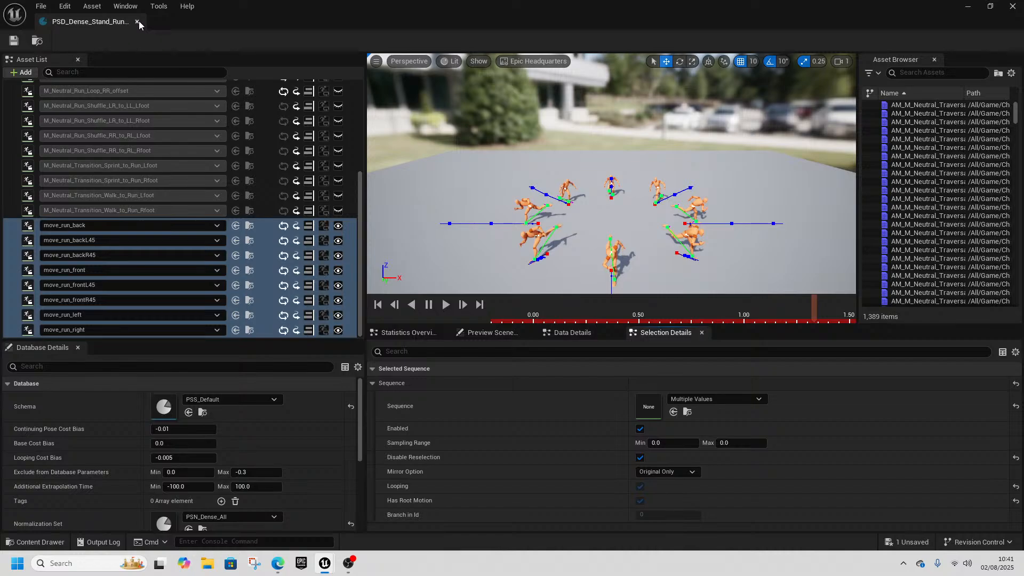
left_click(139, 21)
- Play DefaultLevel from the floor near the walls, run the player around to observe the pursuing werewolf's looping run, and stop the session
left_click(96, 18)
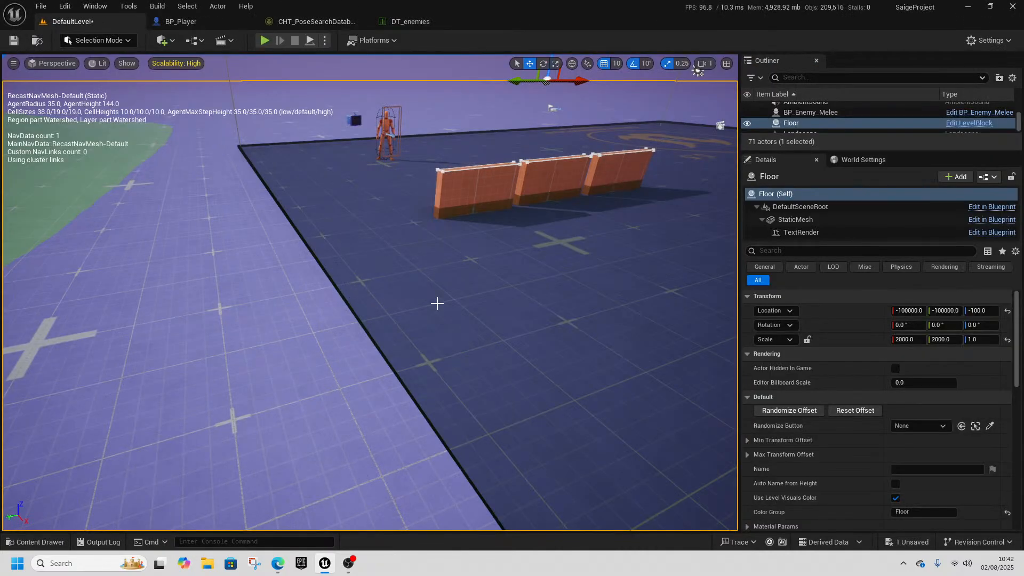
right_click(482, 335)
left_click(550, 540)
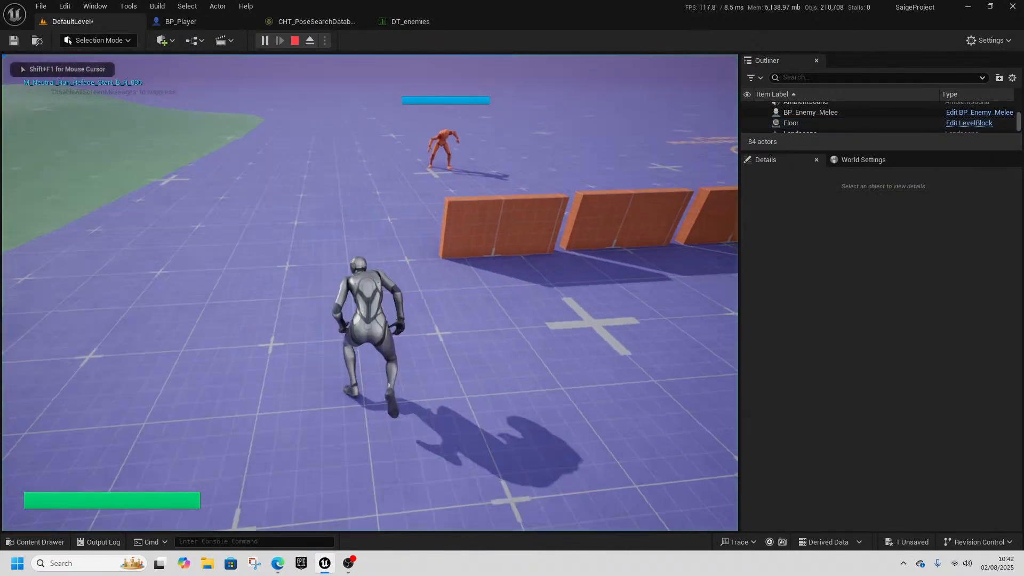
key("w")
key("s")
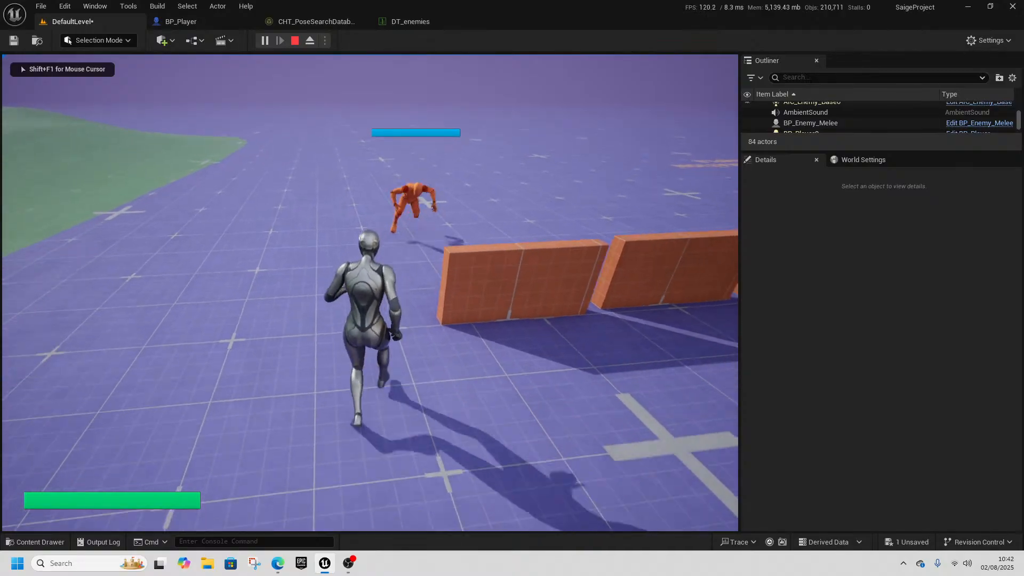
key("s")
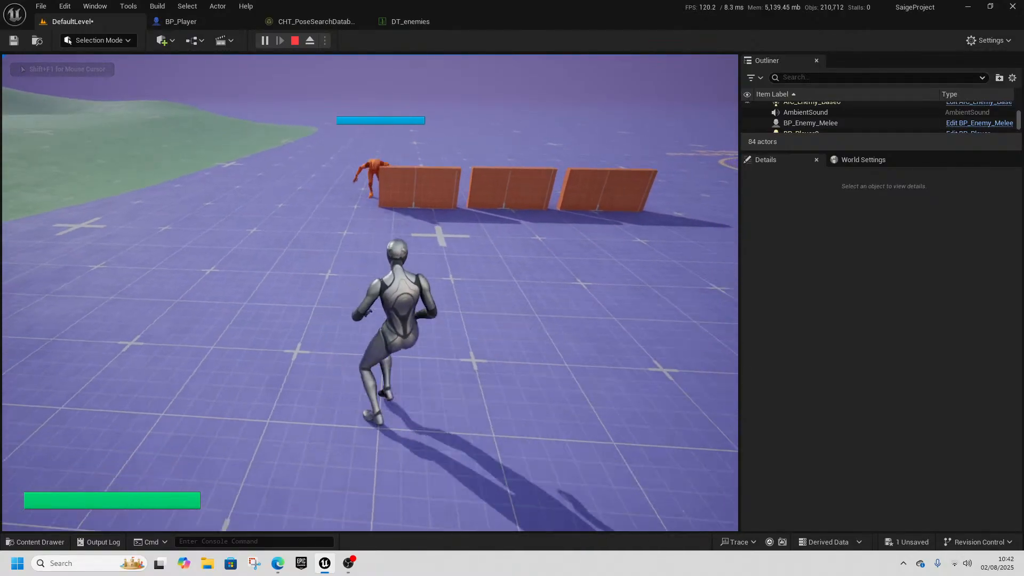
key("s")
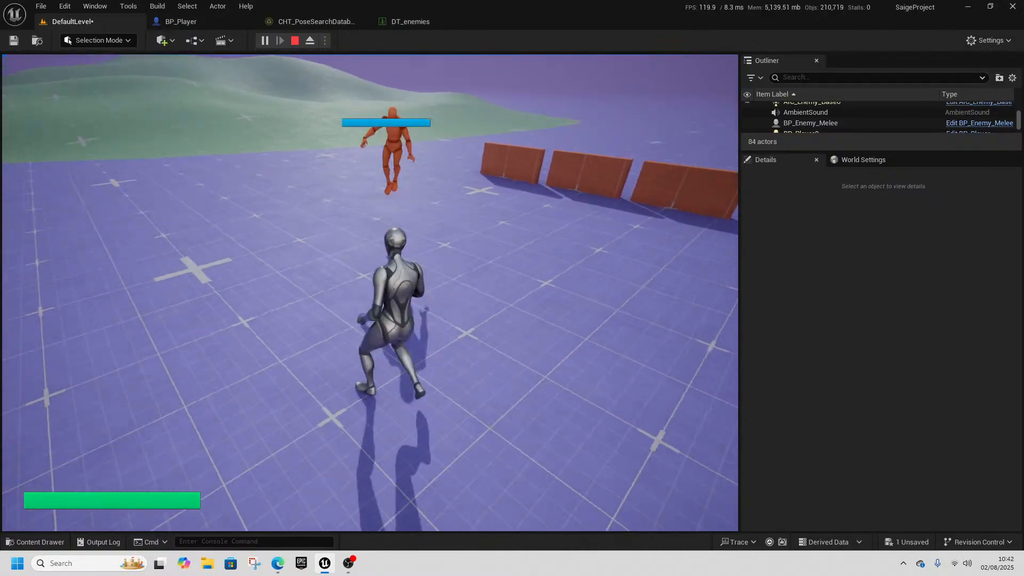
key("s")
key("d")
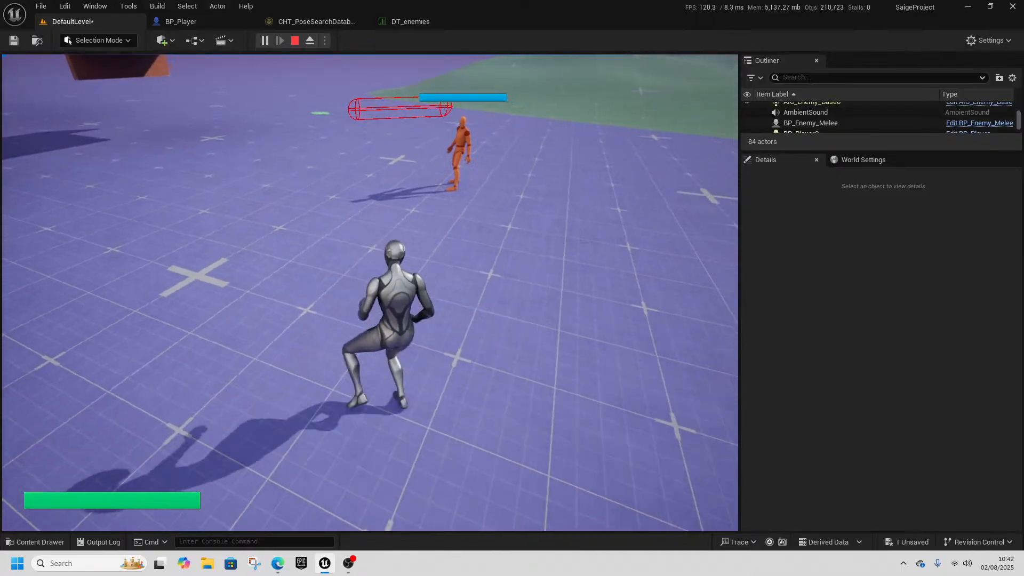
key("s")
key("d")
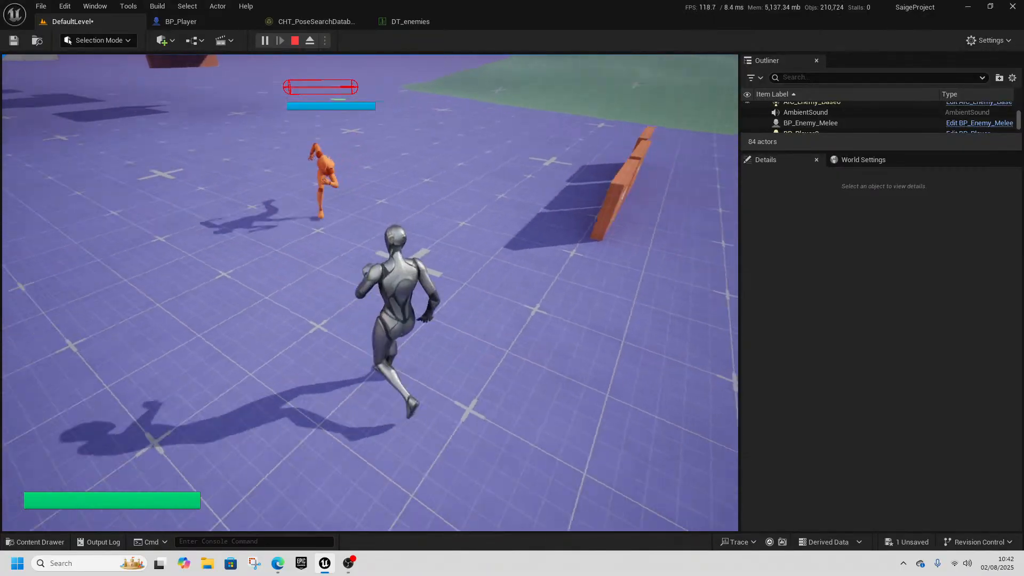
key("s")
key("d")
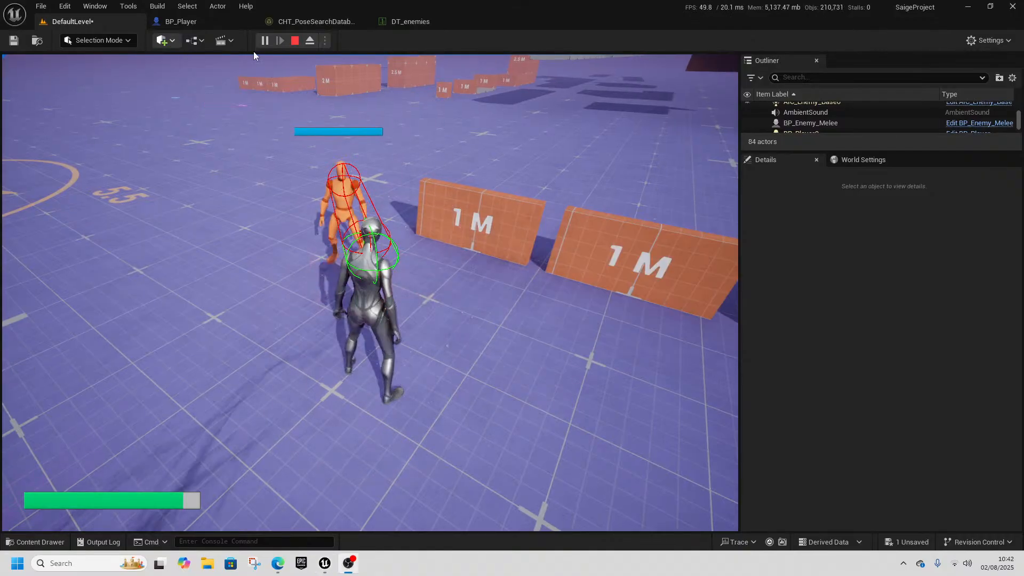
left_click(294, 40)
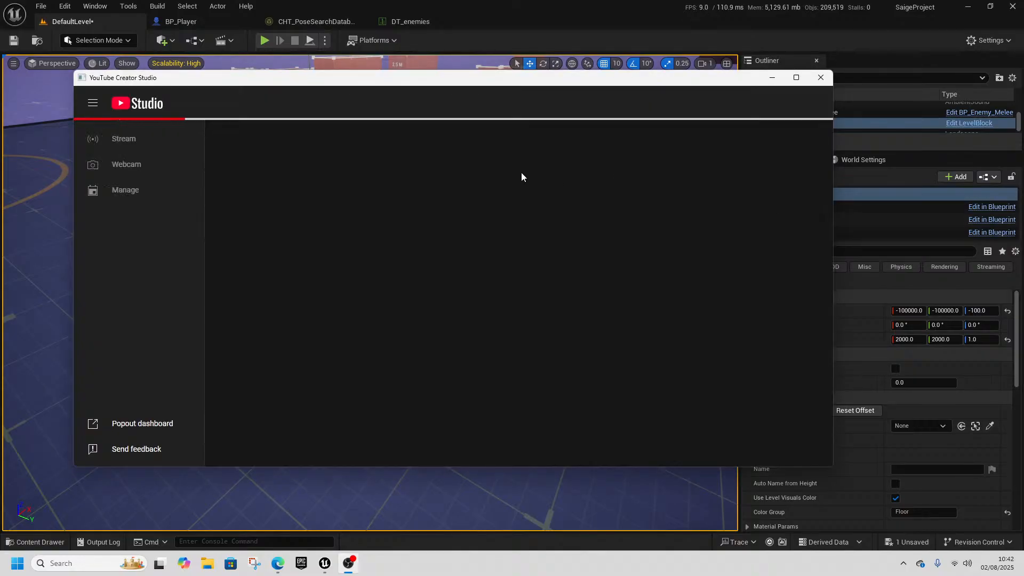
left_click_drag(427, 87, 1023, 160)
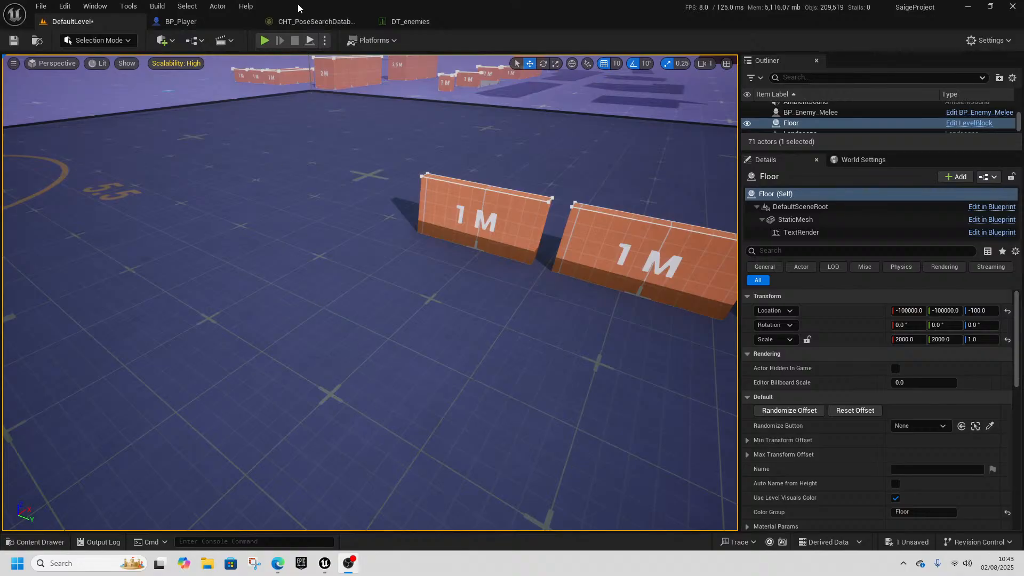
- Widen the Result column of the Stand Runs chooser and examine the rows' Weapon Type and Enemy filters
left_click(304, 22)
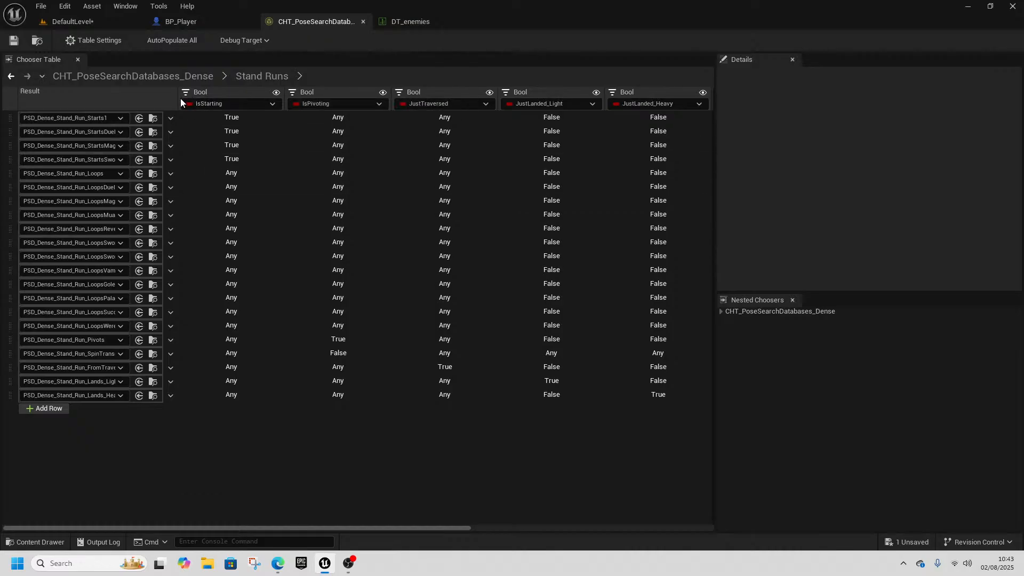
left_click_drag(176, 94, 211, 94)
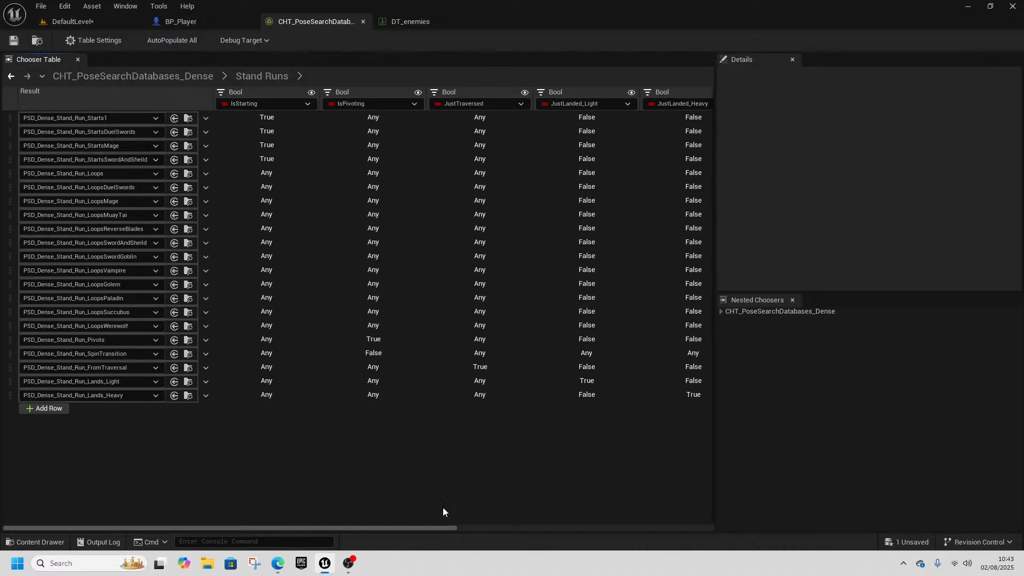
left_click_drag(441, 528, 703, 527)
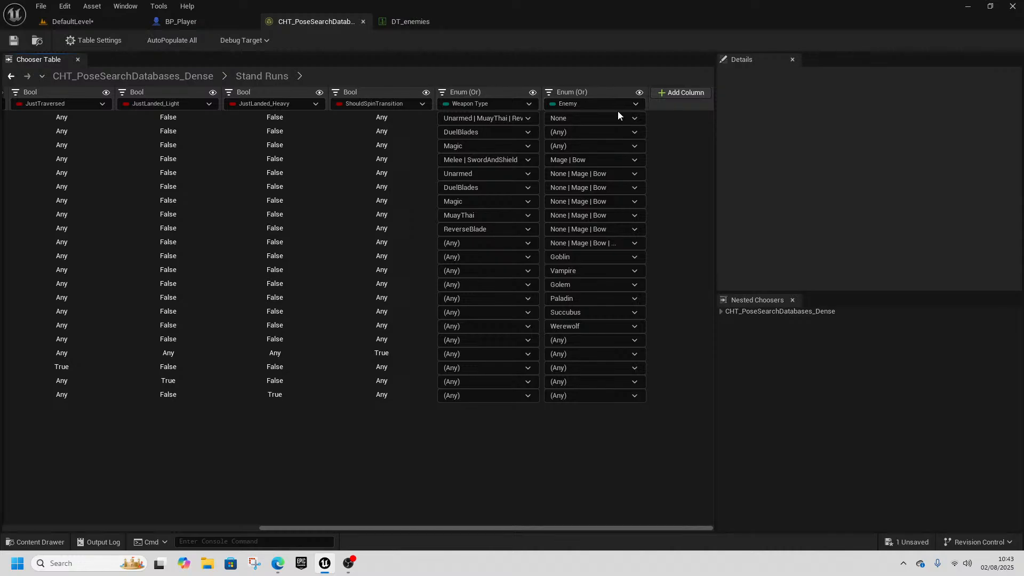
left_click(666, 175)
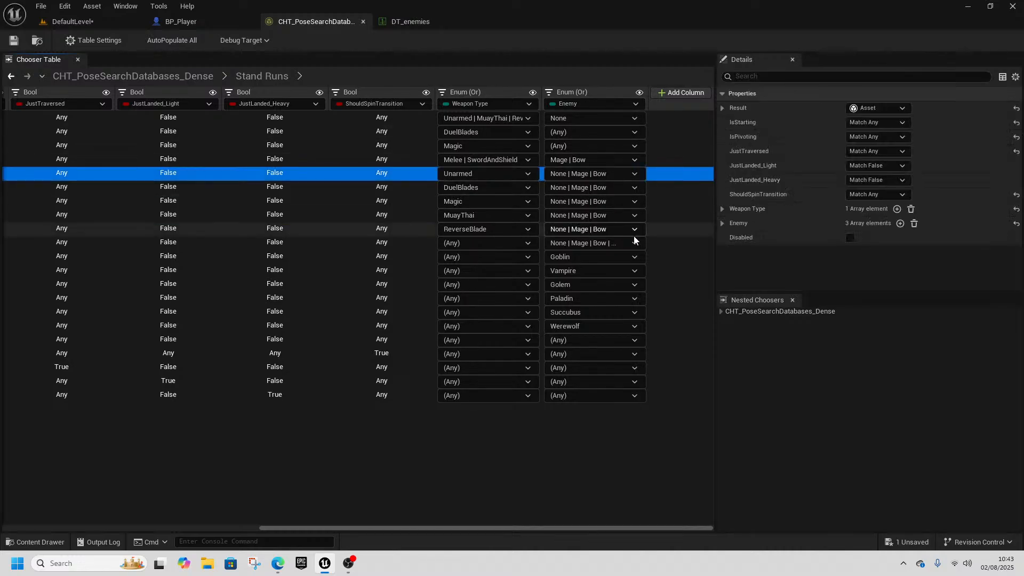
left_click(605, 176)
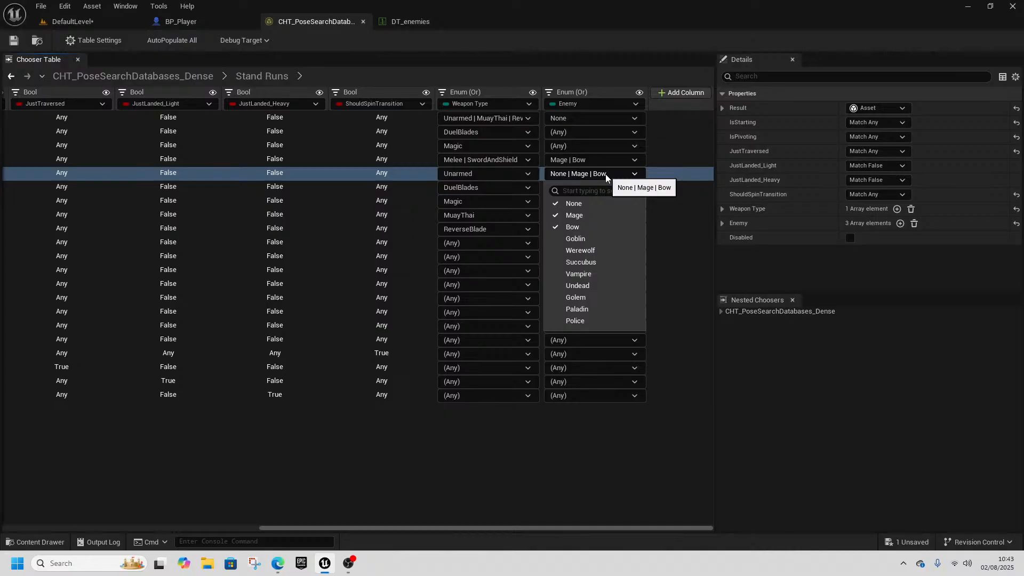
left_click(606, 173)
left_click(596, 118)
left_click(596, 118)
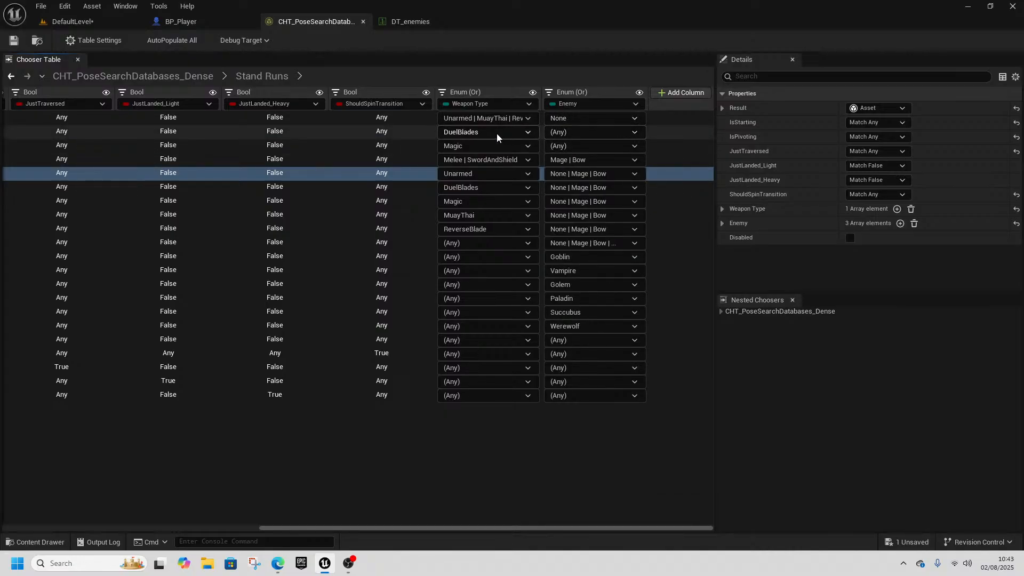
left_click_drag(575, 528, 629, 516)
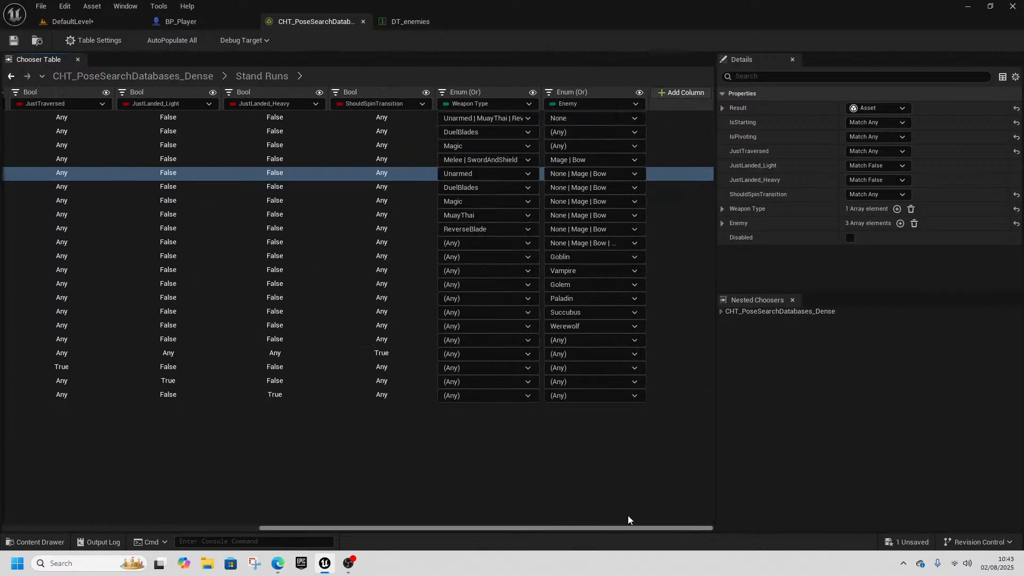
- Set the Enemy filter to None for the PSD_Dense_Stand_Run_StartsDuelSwords and PSD_Dense_Stand_Run_StartsMage rows
left_click(580, 133)
left_click(566, 161)
left_click(608, 145)
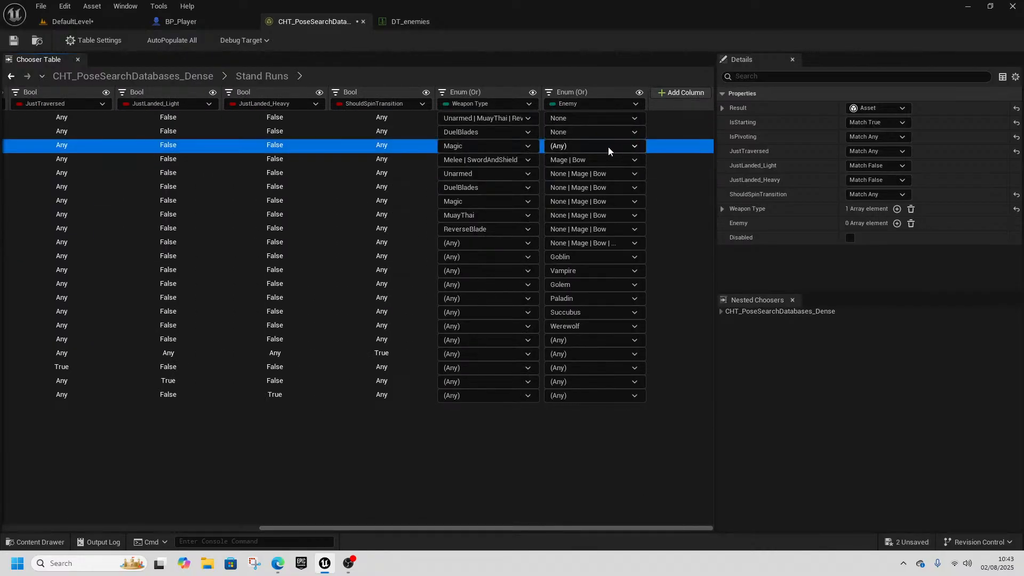
left_click(587, 146)
left_click(565, 174)
left_click(685, 146)
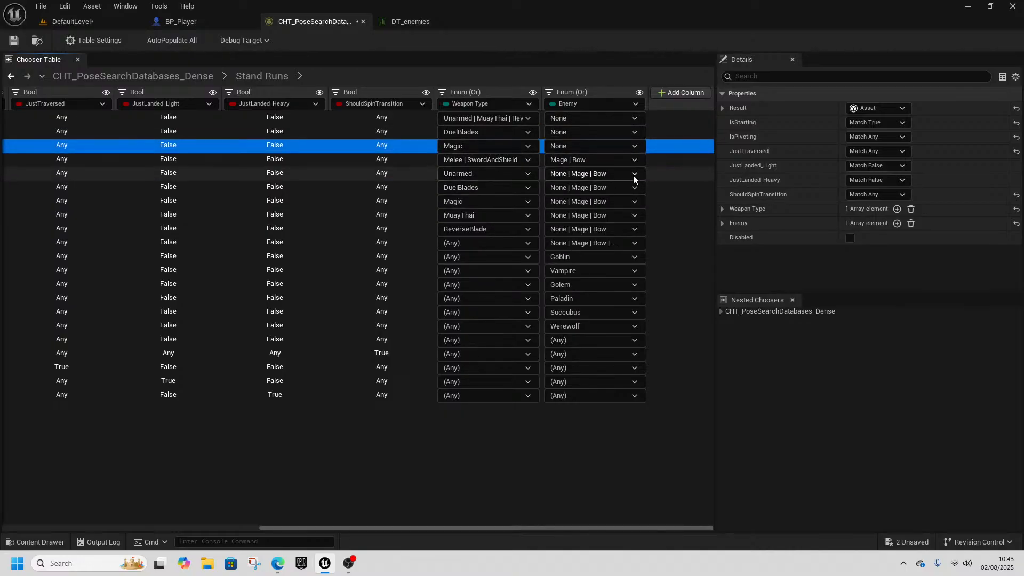
- Check the Enemy filters of the run-loop rows from Unarmed to ReverseBlade, including the options enabled for the LoopsSwordAndSheild row
left_click(664, 175)
left_click(665, 183)
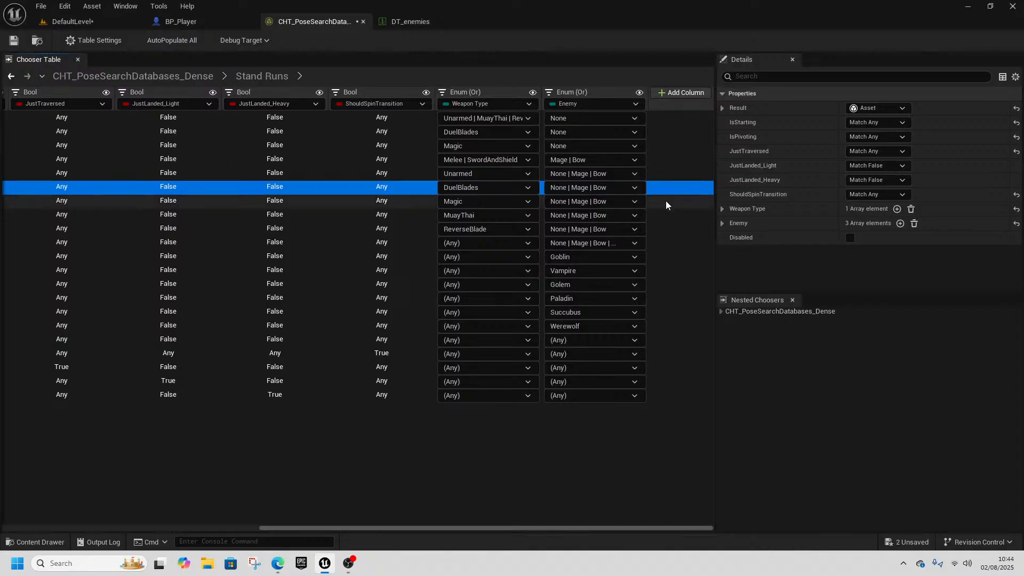
left_click(665, 200)
left_click(666, 215)
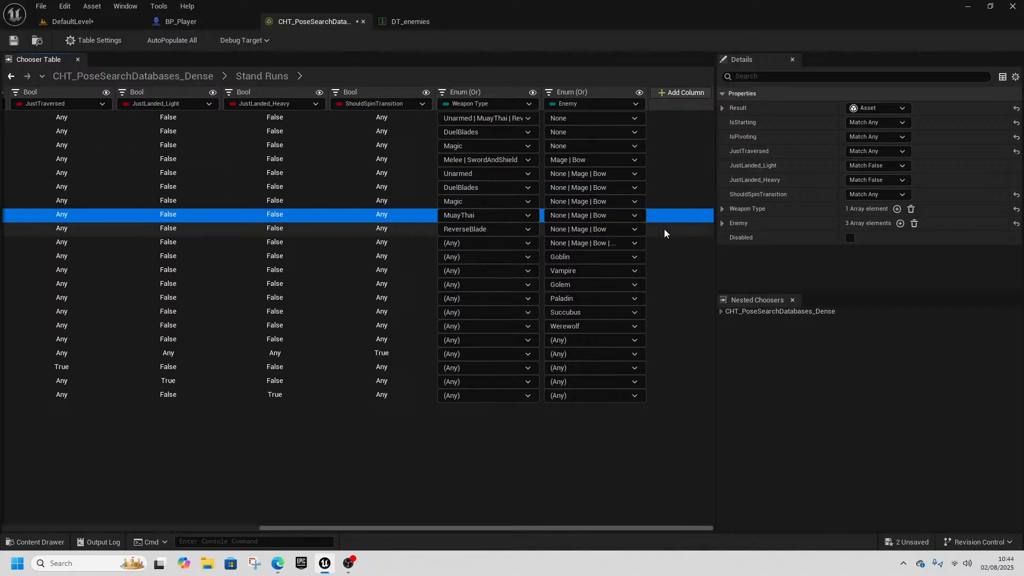
left_click(663, 229)
left_click(664, 242)
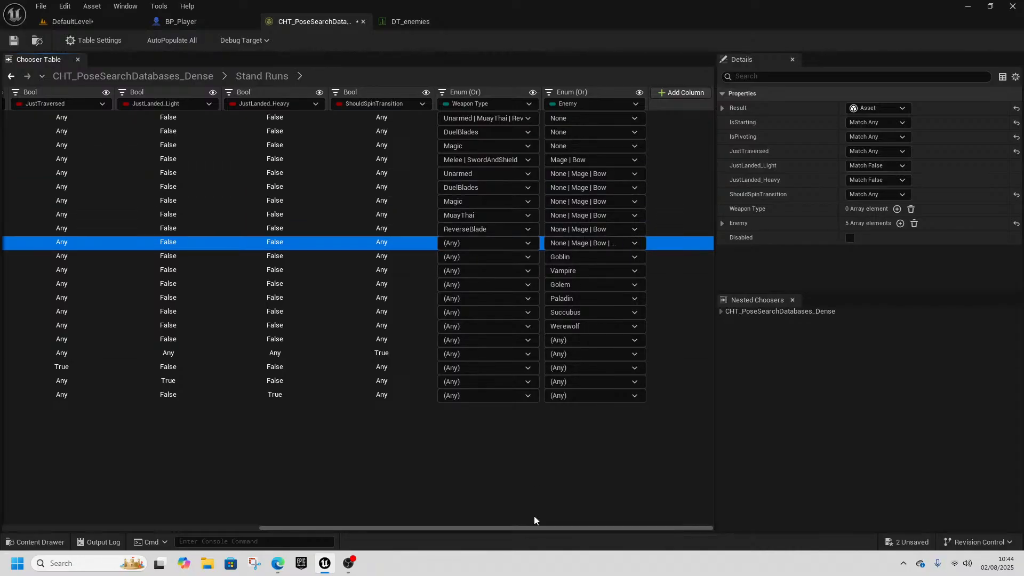
left_click_drag(559, 525, 710, 514)
left_click(599, 244)
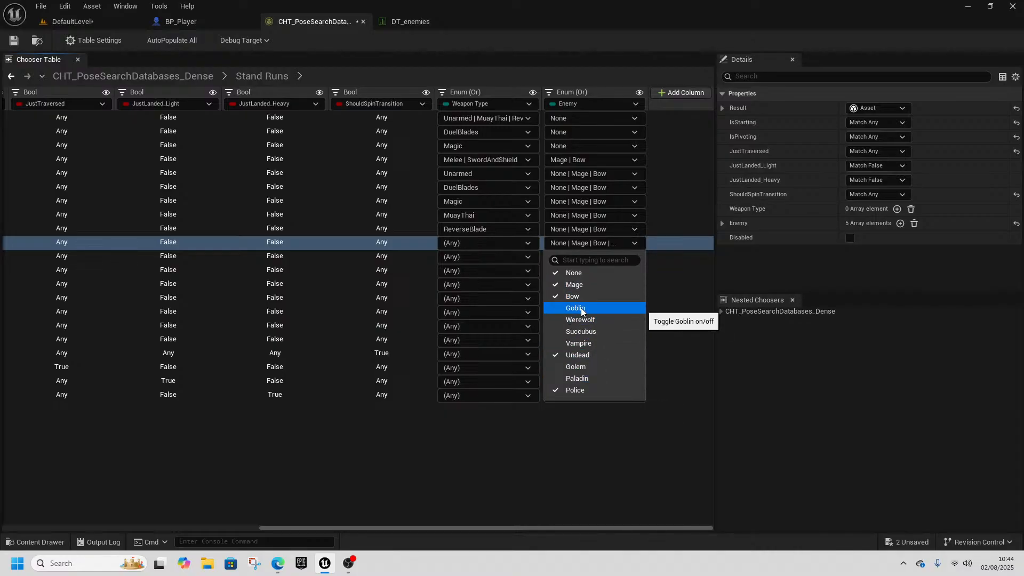
left_click(472, 490)
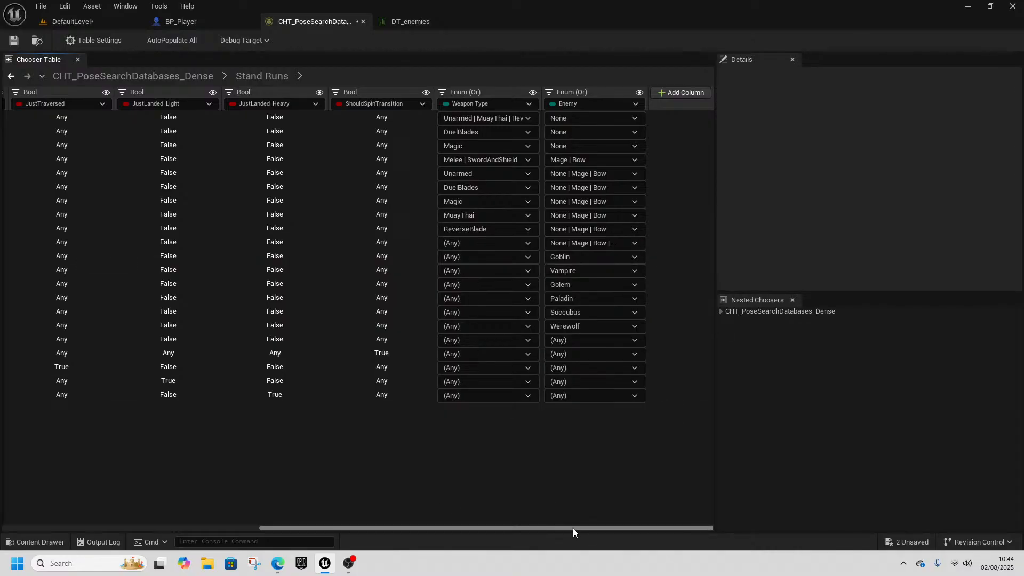
- Save the edited Stand Runs chooser table and check the DT_enemies data table
left_click_drag(571, 527, 258, 525)
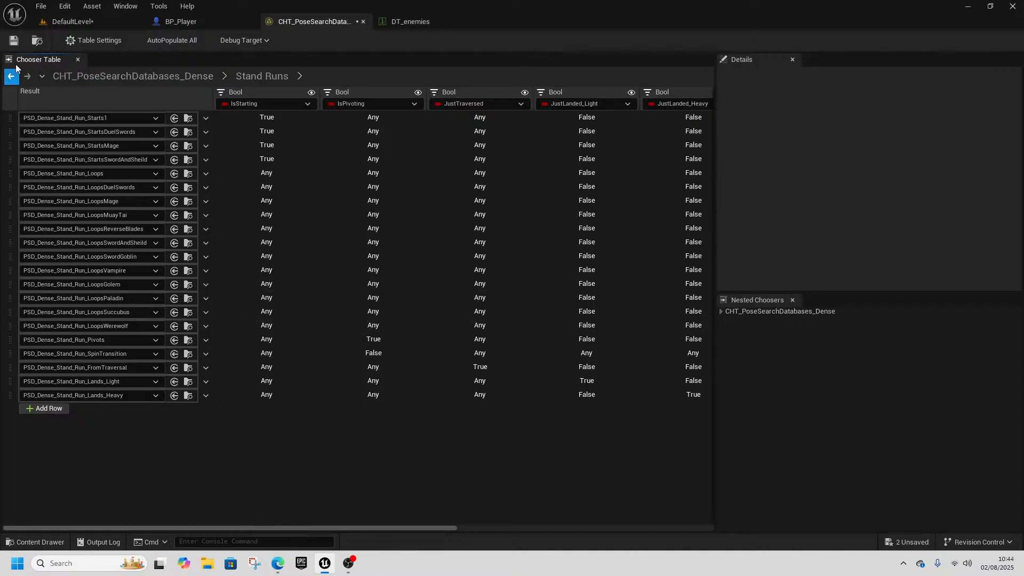
left_click(13, 40)
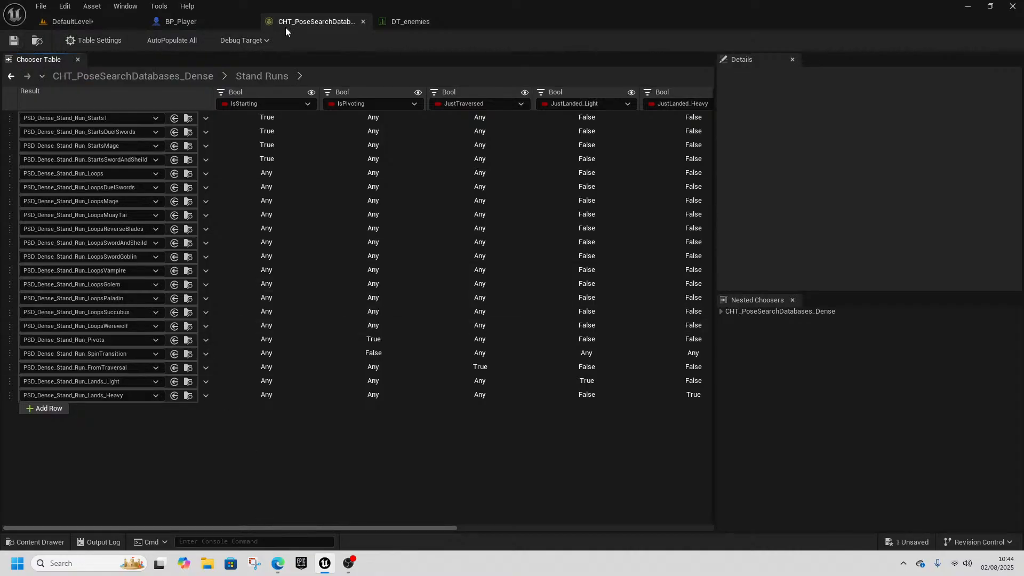
left_click(418, 21)
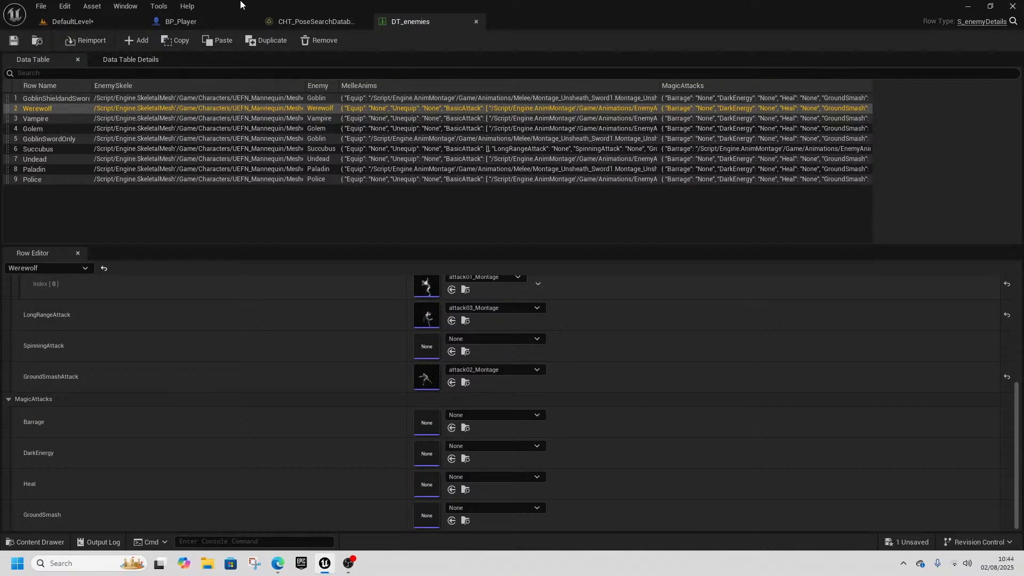
left_click(184, 22)
- Return to DefaultLevel and save the level's pending changes
left_click(70, 21)
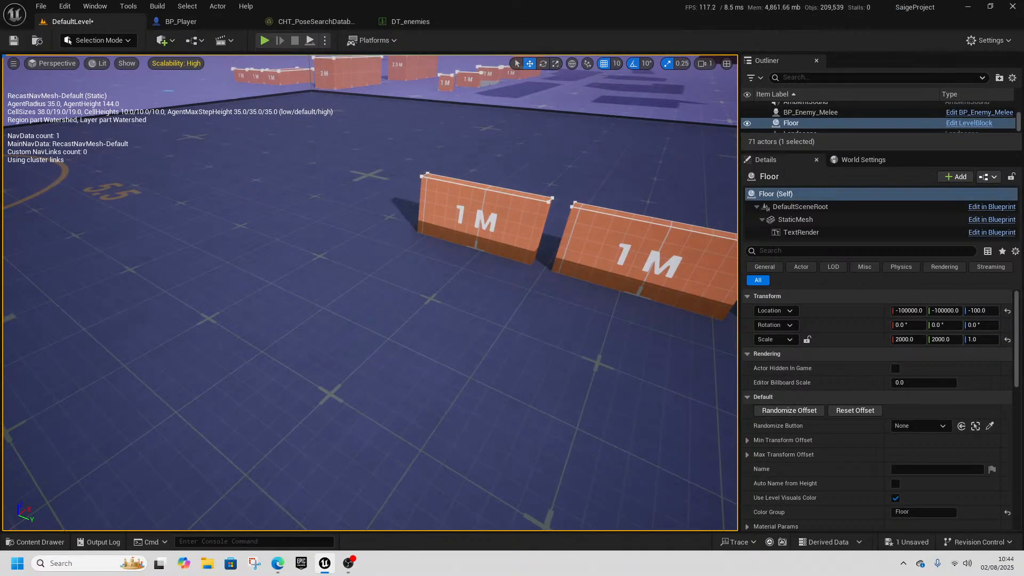
right_click_drag(389, 291, 388, 292)
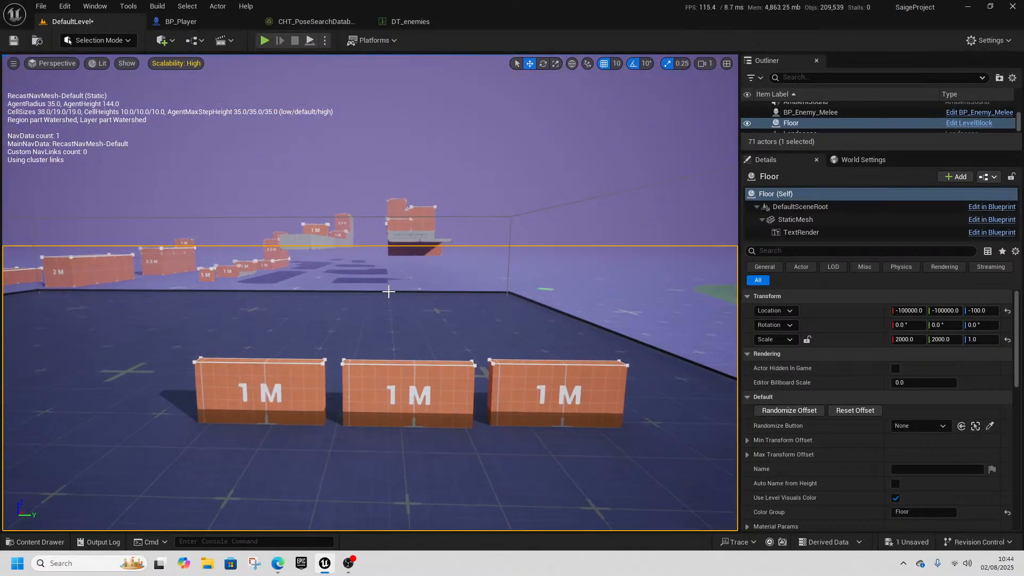
scroll(411, 327, "up", 1)
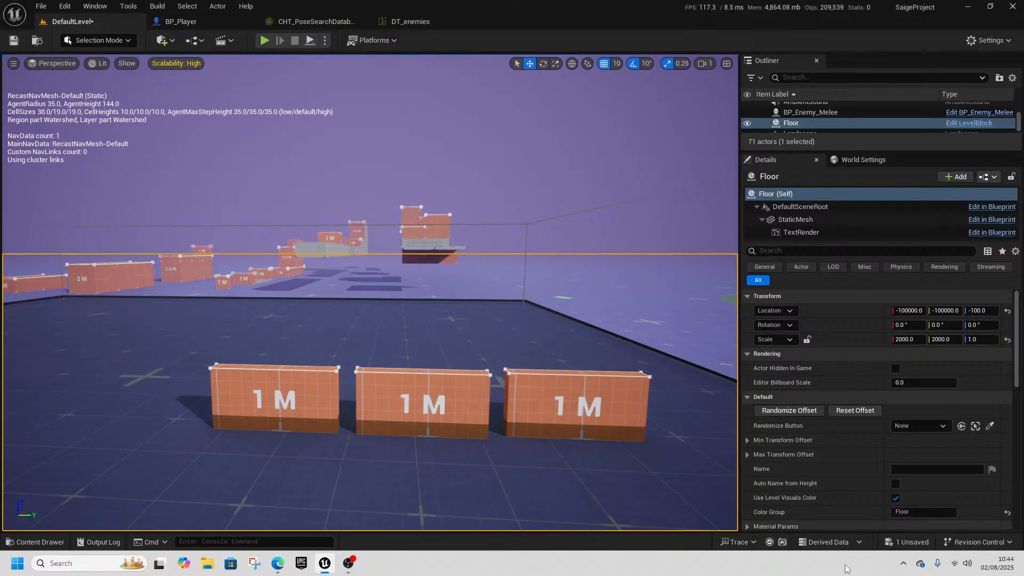
left_click(907, 542)
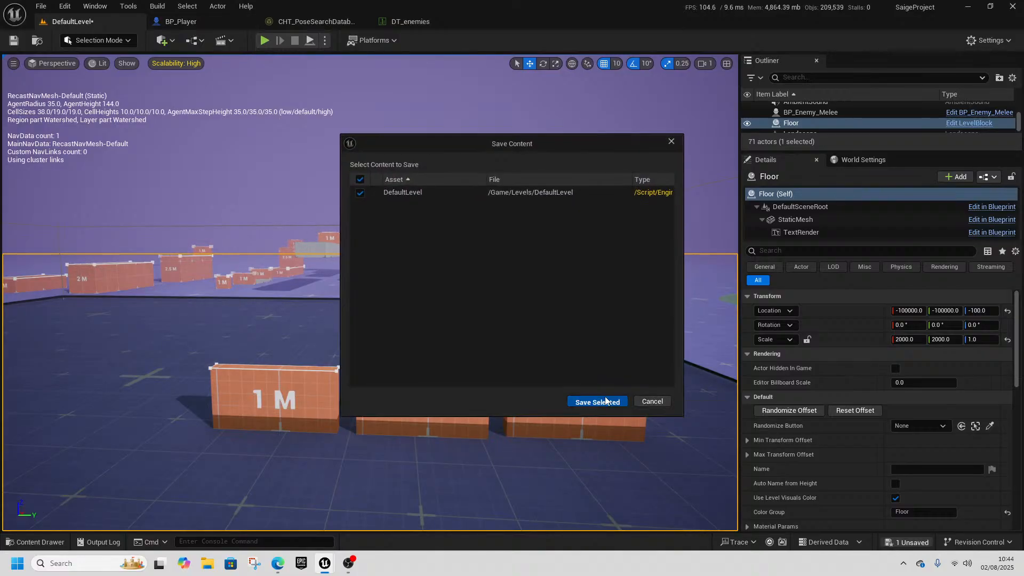
left_click(596, 402)
right_click_drag(449, 331, 68, 41)
- Create an Actor blueprint class named Bp_EnemySpawner in the root Content folder
key("ctrl+space")
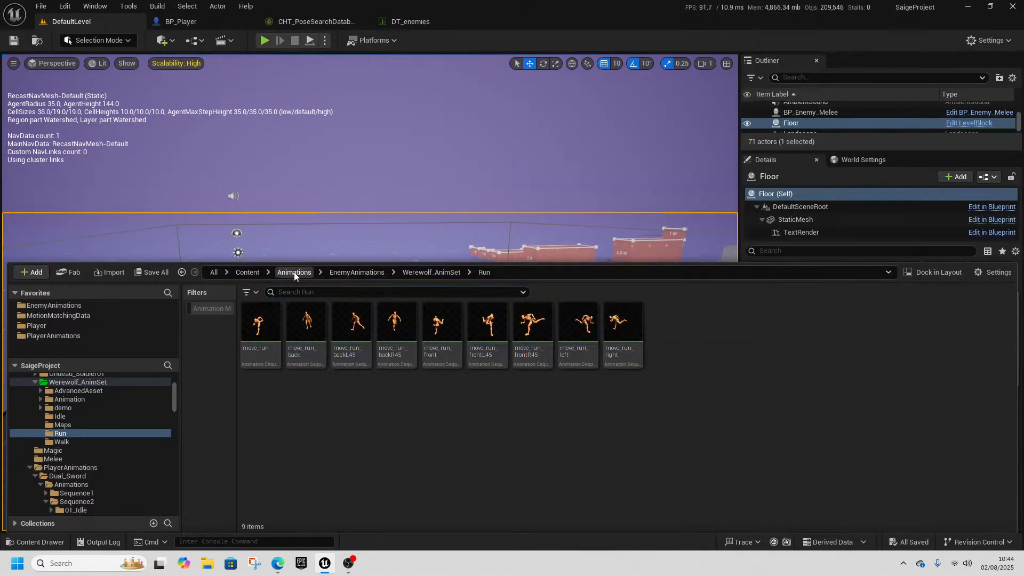
left_click(239, 274)
right_click(753, 480)
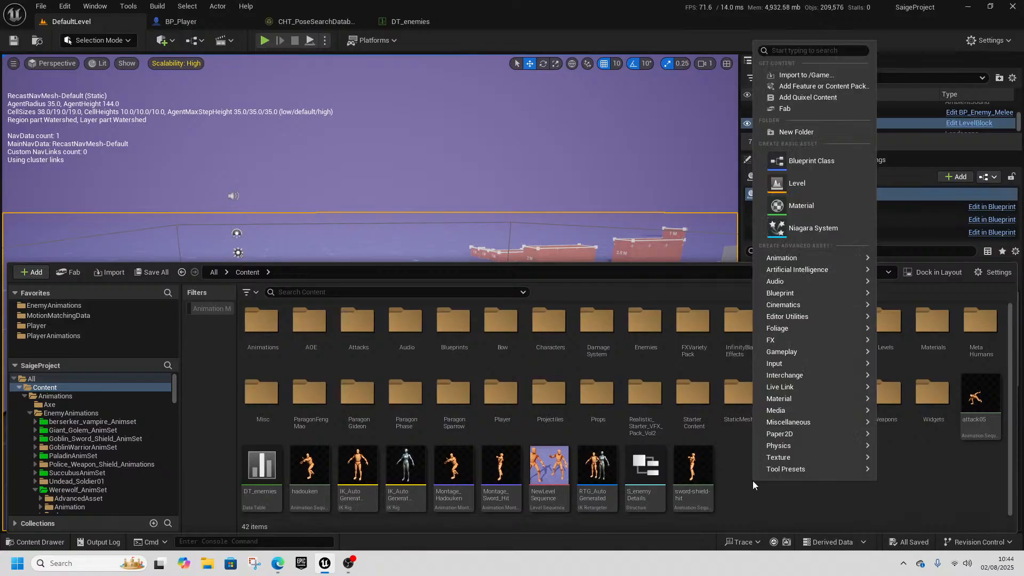
left_click(789, 157)
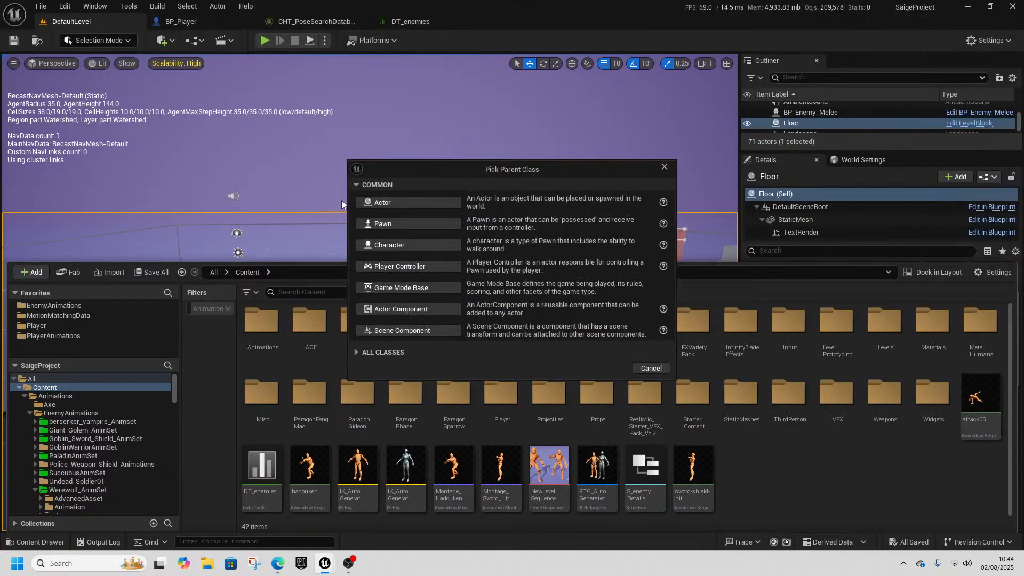
left_click(388, 204)
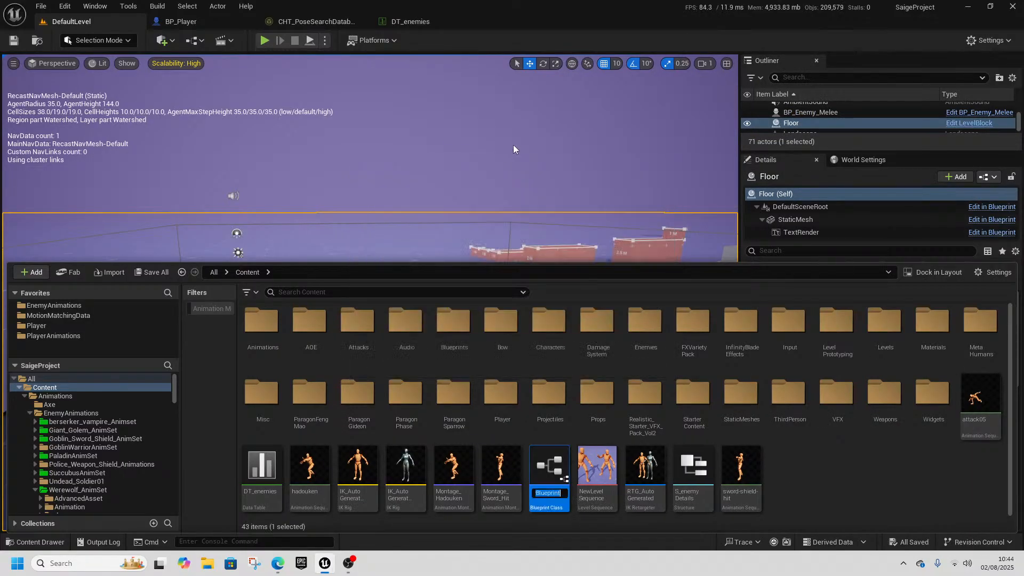
type("Bp_")
type("Spawner")
key("Left")
key("Left")
key("Left")
key("Left")
key("Left")
key("Left")
key("Left")
type("Enemy")
key("Return")
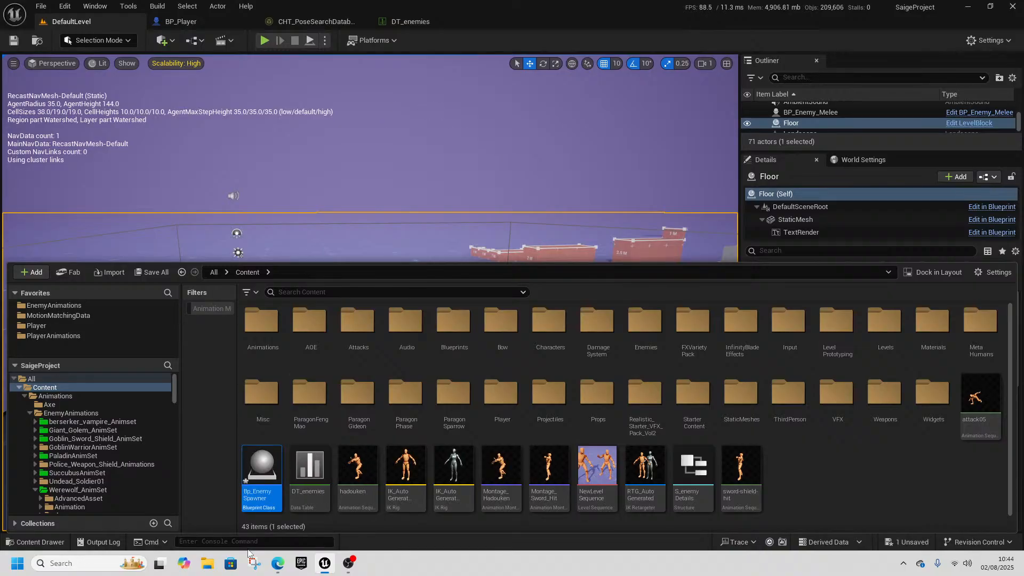
- Open the Bp_EnemySpawner blueprint and show its Event Graph
double_click(263, 469)
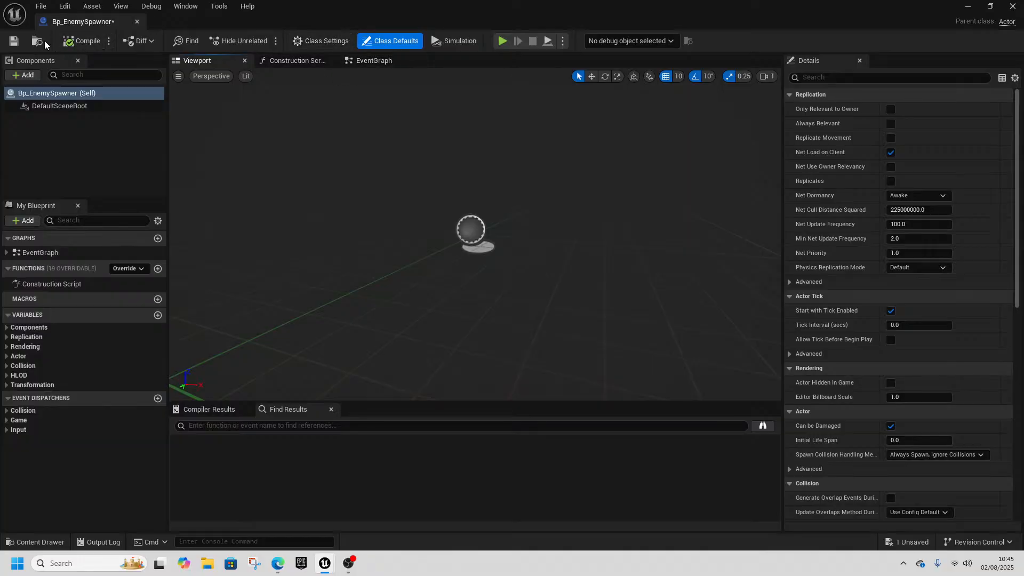
left_click(478, 228)
left_click(374, 60)
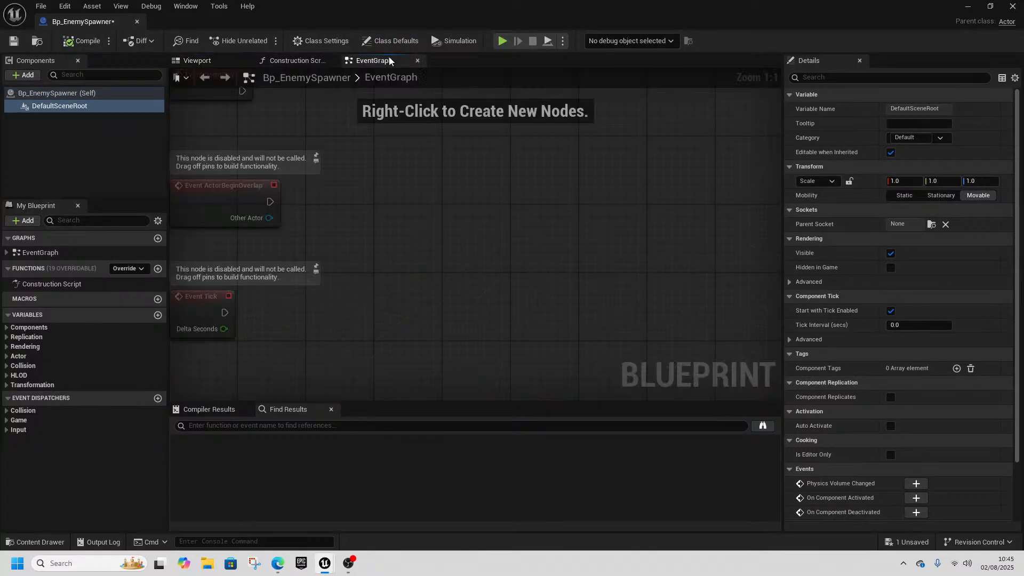
right_click_drag(582, 280, 508, 271)
scroll(511, 313, "down", 1)
- Add a Box Collision component named SpawnTrigger to the spawner and compile the blueprint
left_click(23, 74)
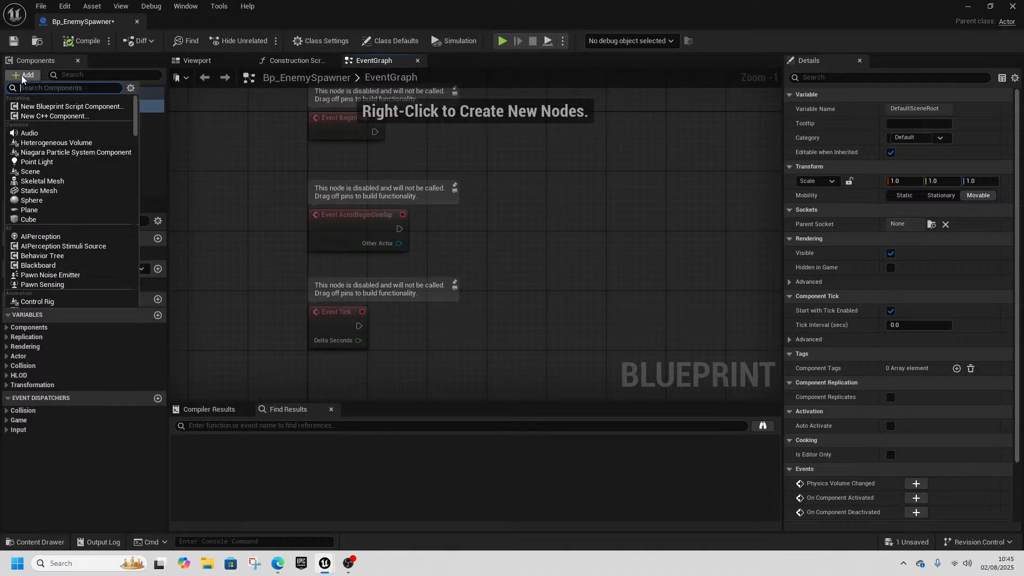
type("collision")
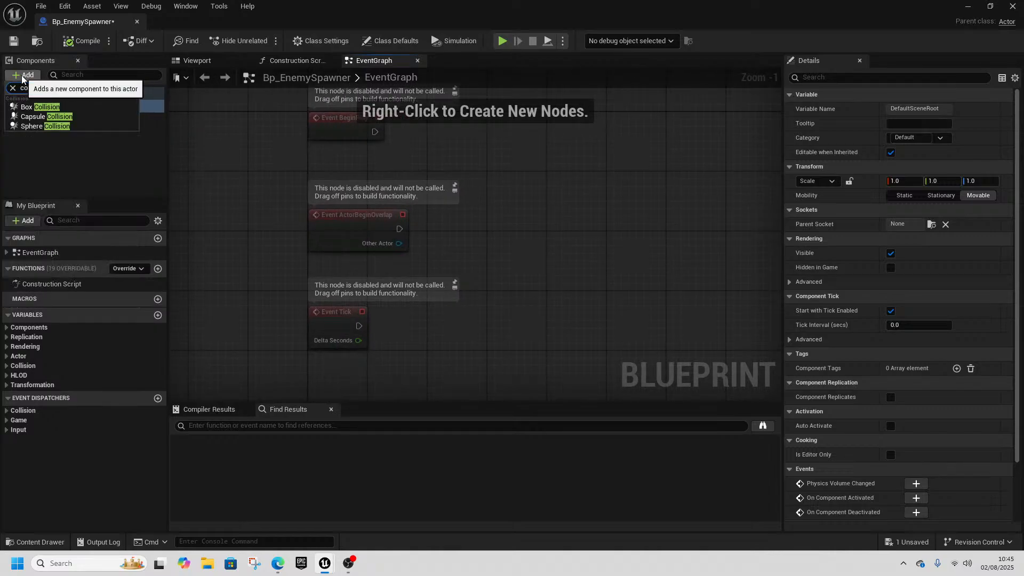
left_click(42, 108)
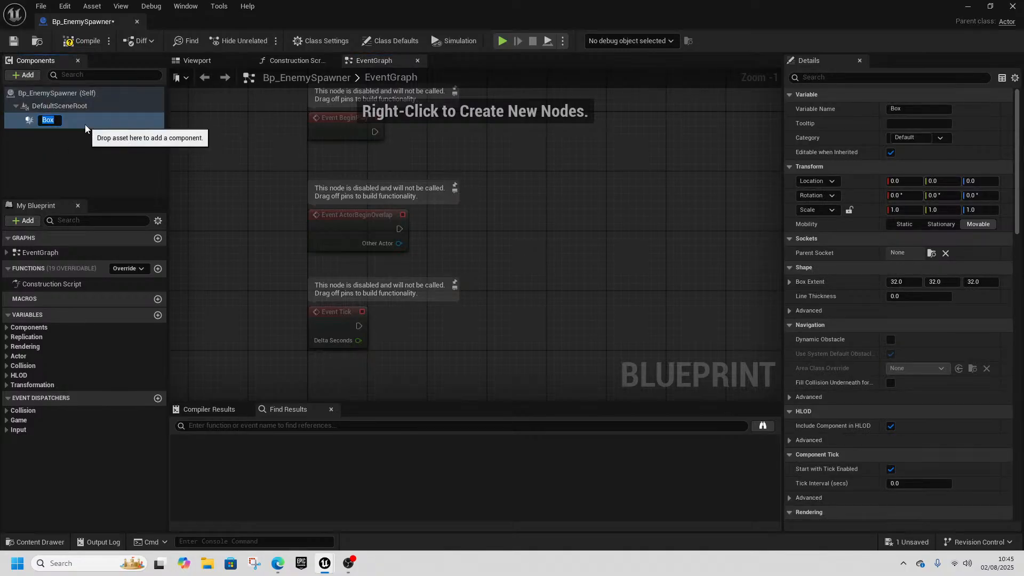
type("SpawnTrigger")
key("Return")
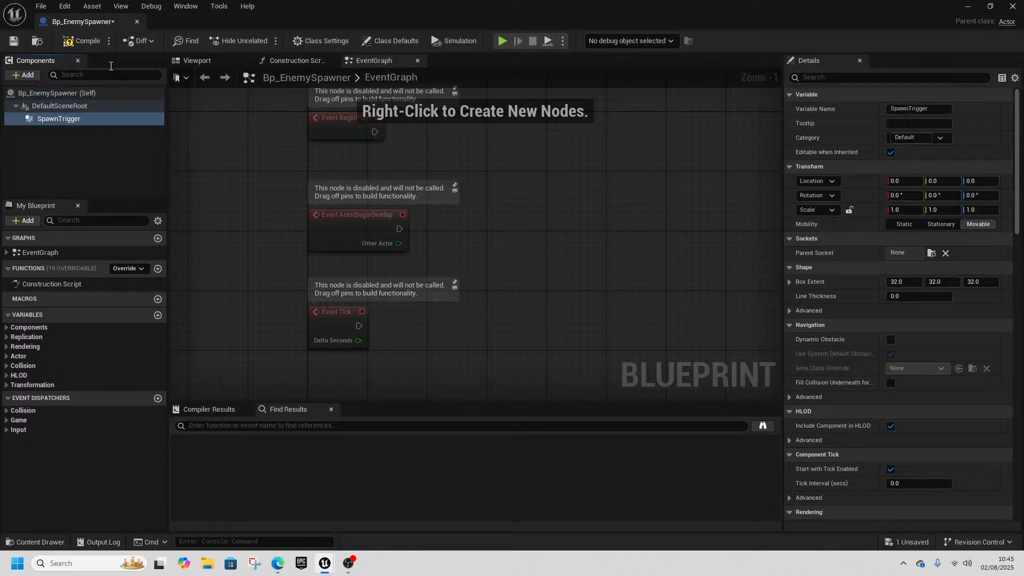
left_click(75, 45)
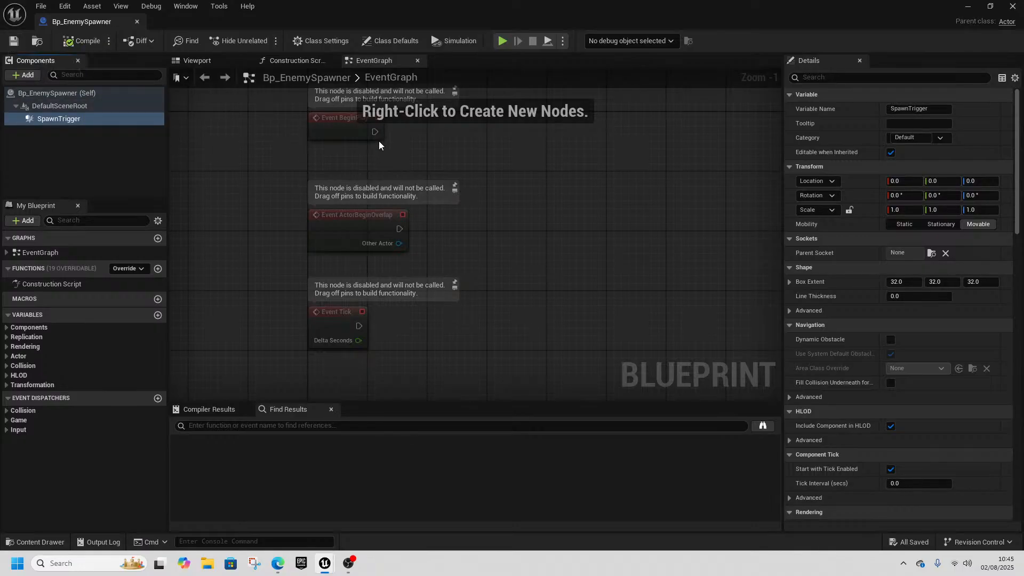
- Add an On Component Begin Overlap event for SpawnTrigger to the Event Graph
right_click(73, 120)
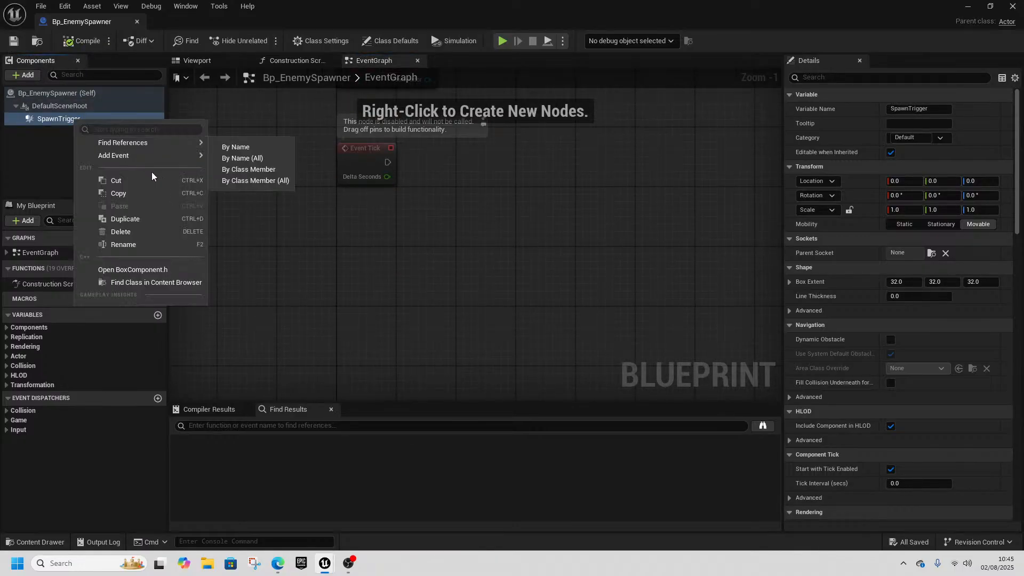
mouse_move(154, 155)
left_click(307, 195)
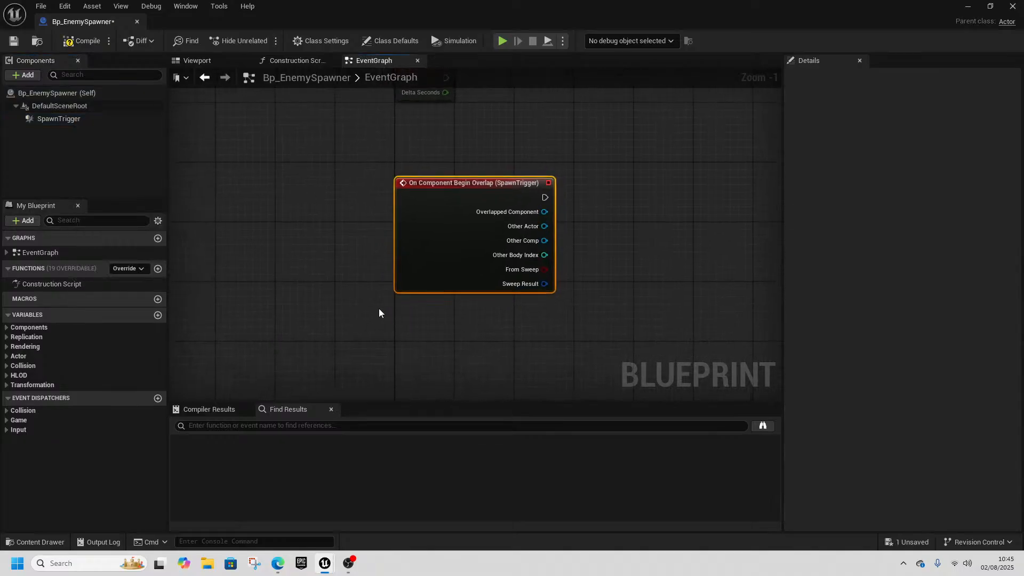
- Compare the overlap event's Other Actor with Get Player Character using an Equal (==) node
left_click_drag(316, 216, 365, 334)
type("==")
left_click(501, 322)
type("player")
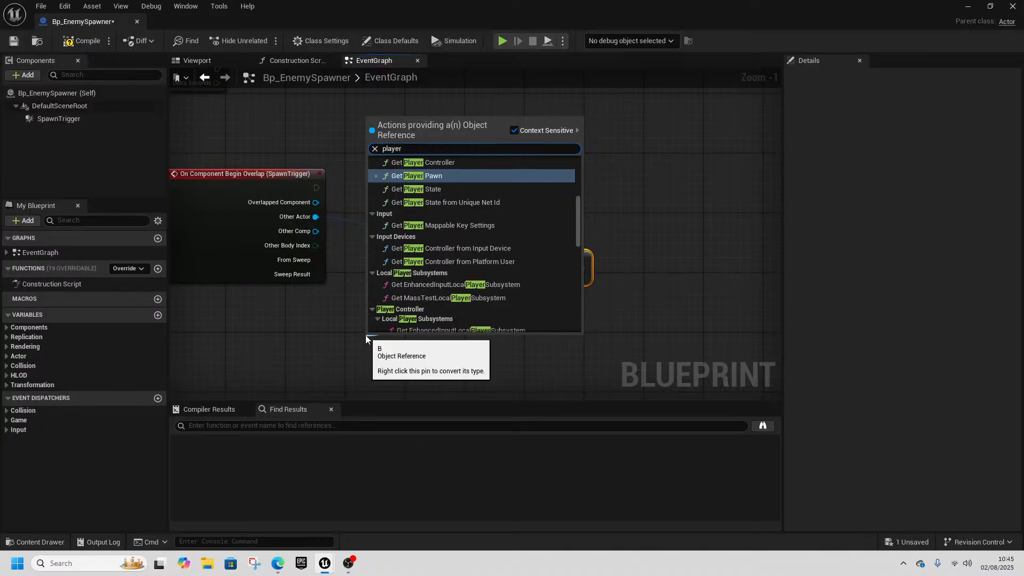
left_click(506, 200)
left_click_drag(427, 340, 262, 323)
left_click_drag(511, 258, 444, 288)
right_click_drag(484, 281, 465, 302)
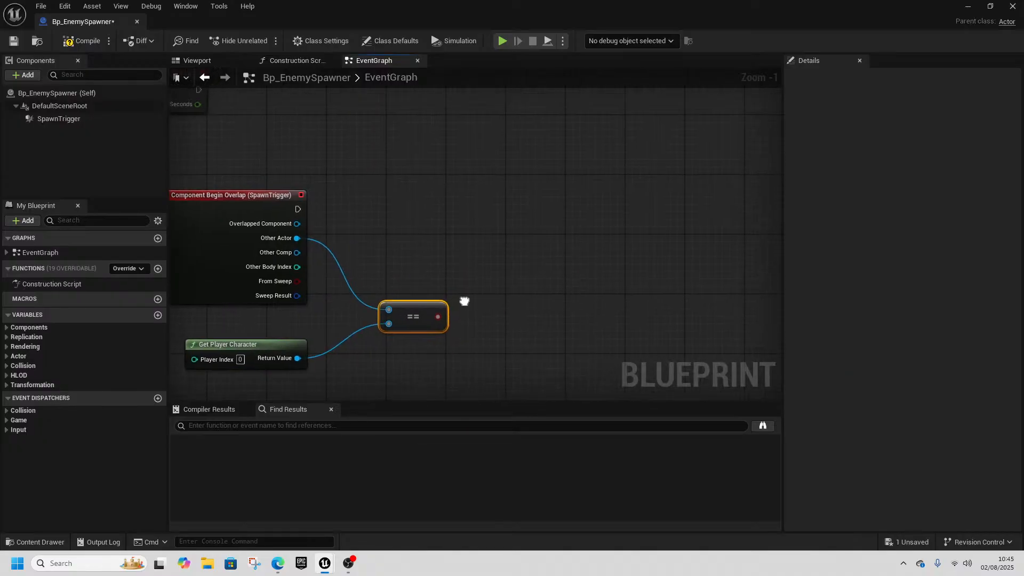
- Add a Branch conditioned on the equality result and run it from the SpawnTrigger overlap event
left_click_drag(437, 317, 528, 217)
key("b")
left_click_drag(298, 209, 515, 216)
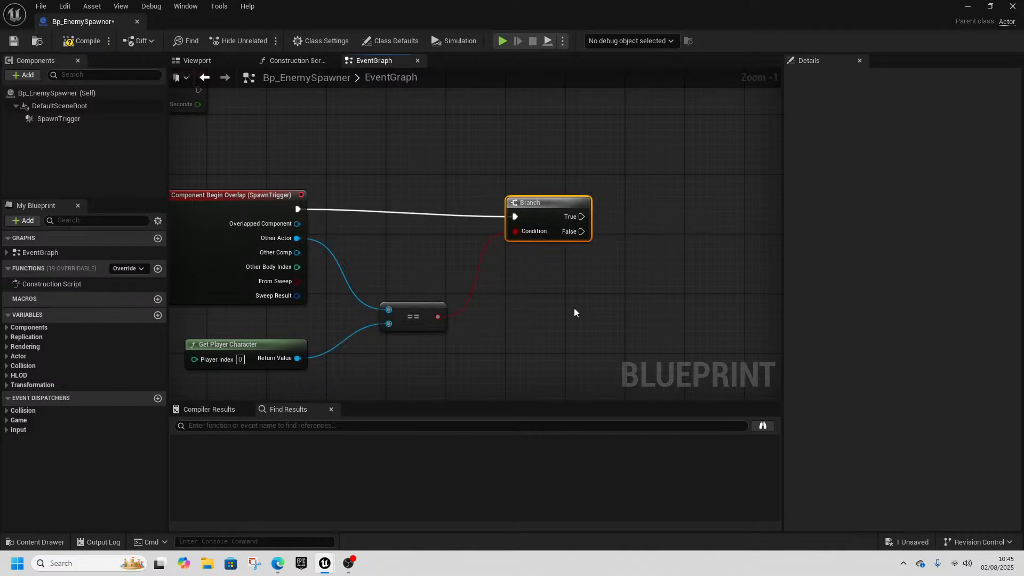
- Add a custom event named Spawn in the empty graph area below the Branch
right_click_drag(512, 366, 343, 246)
right_click(512, 365)
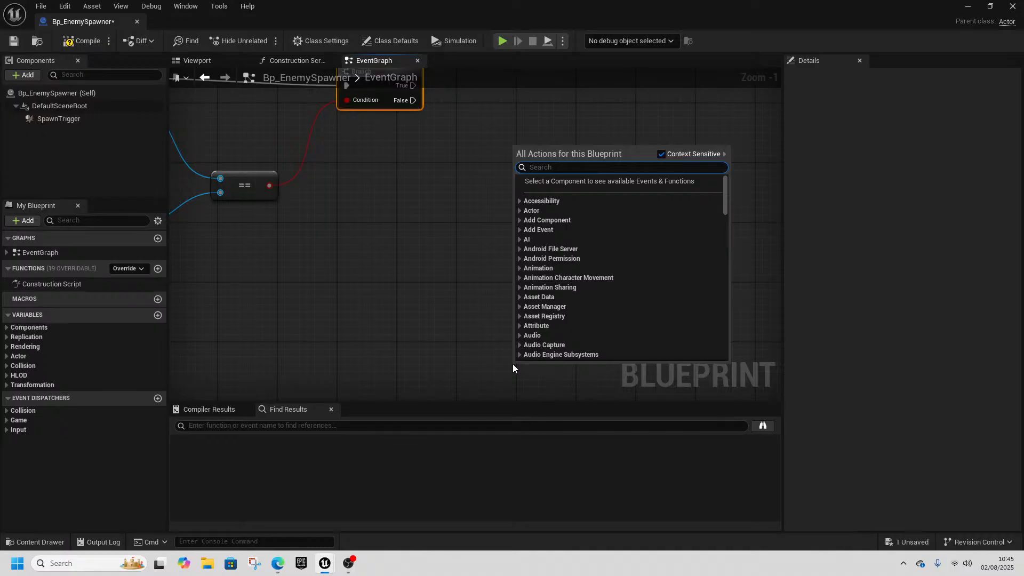
type("custom ev")
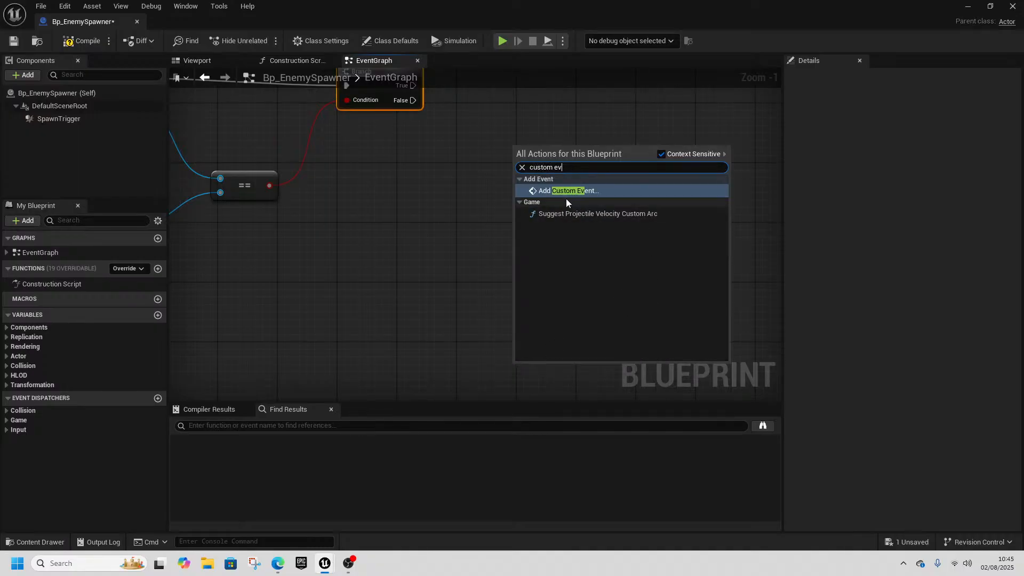
key("Return")
type("pawn")
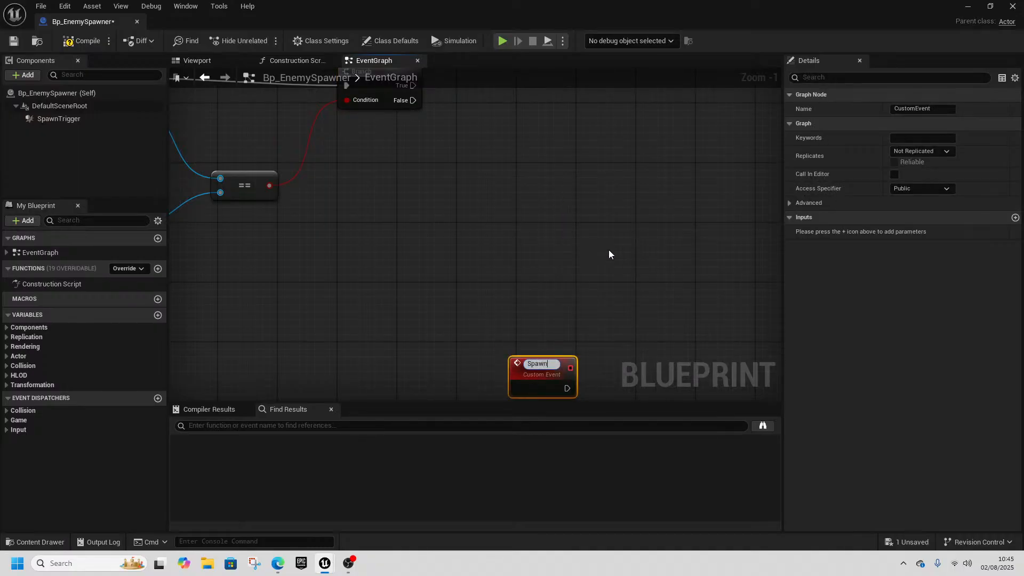
key("Return")
- Call the Spawn event from the Branch's True output and place the call node above the Branch
right_click_drag(512, 157, 480, 231)
left_click_drag(381, 162, 447, 161)
type("Spawn")
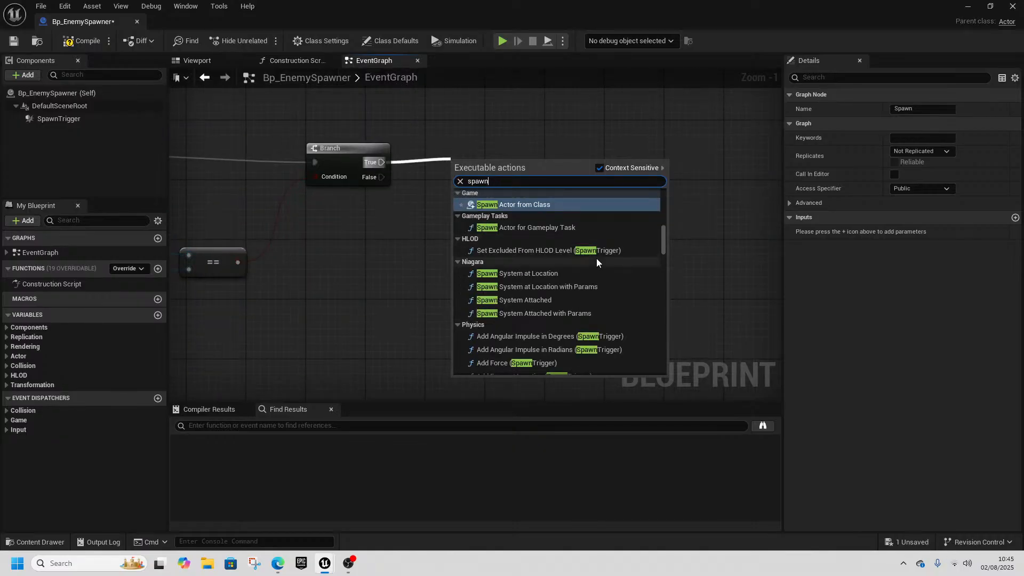
scroll(596, 258, "up", 8)
scroll(606, 267, "up", 6)
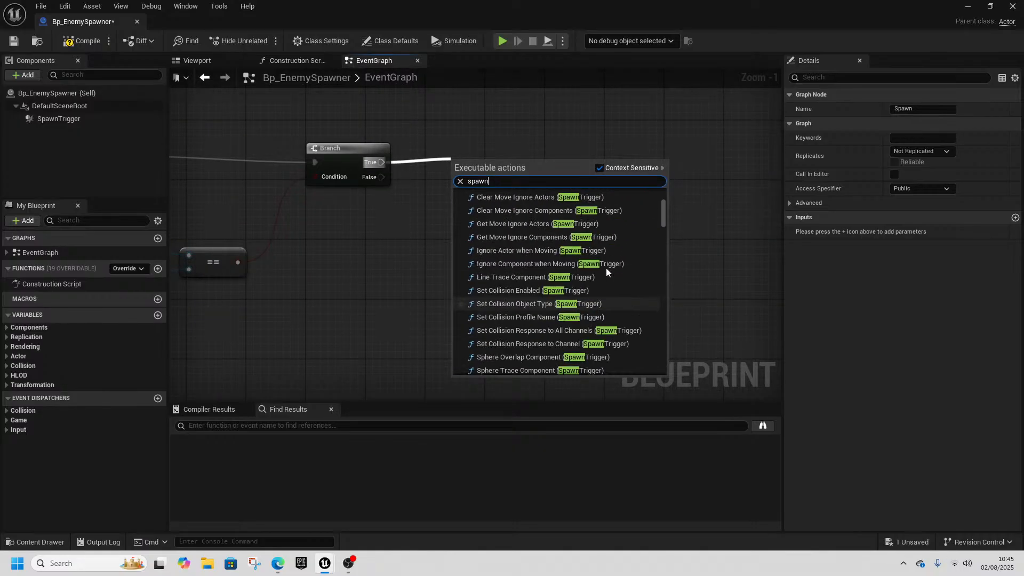
left_click(503, 276)
left_click_drag(486, 162, 486, 73)
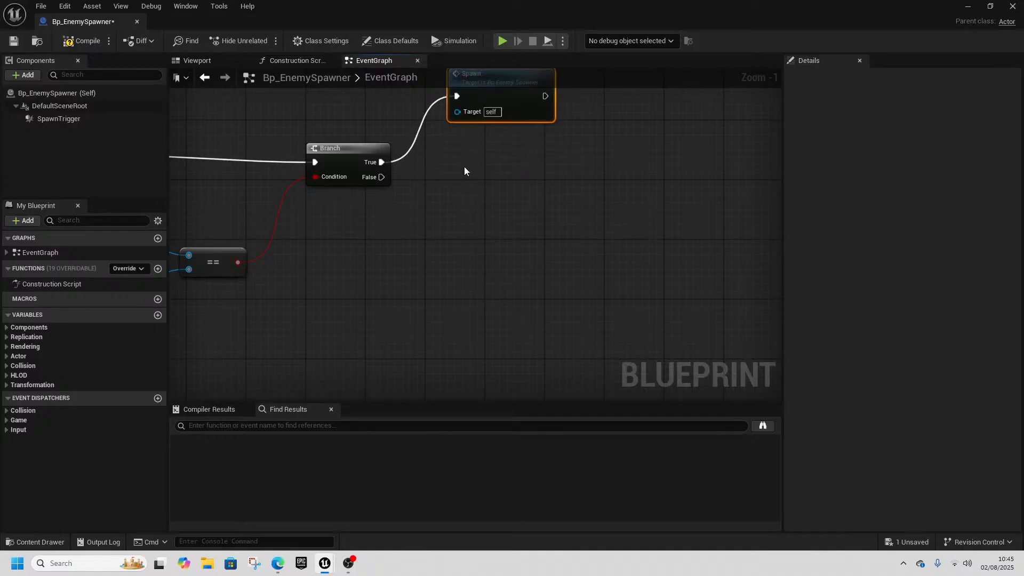
- Reposition the Spawn custom event in clear graph space and compile the blueprint
right_click_drag(458, 380, 389, 144)
left_click_drag(486, 184, 301, 296)
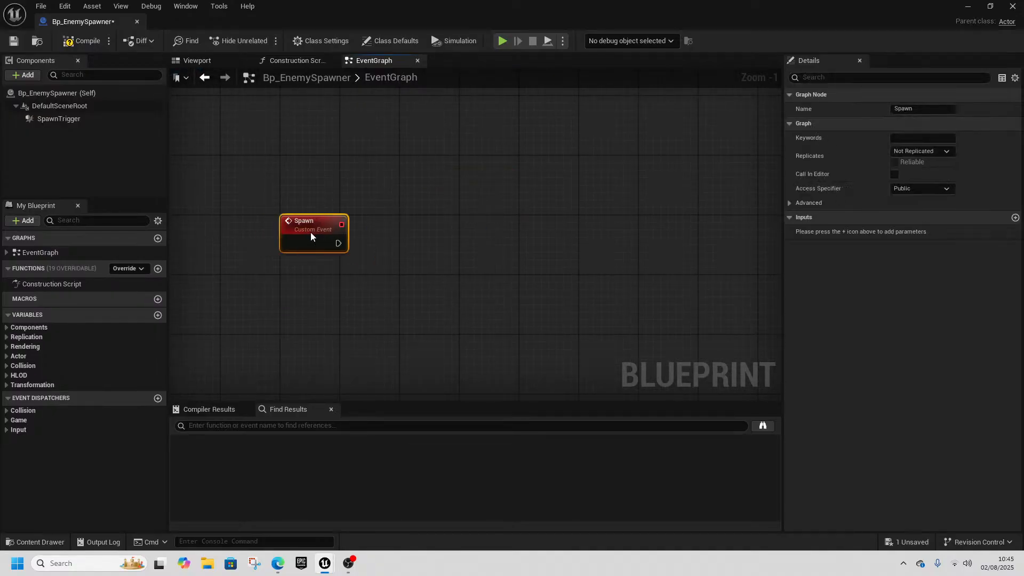
left_click(84, 41)
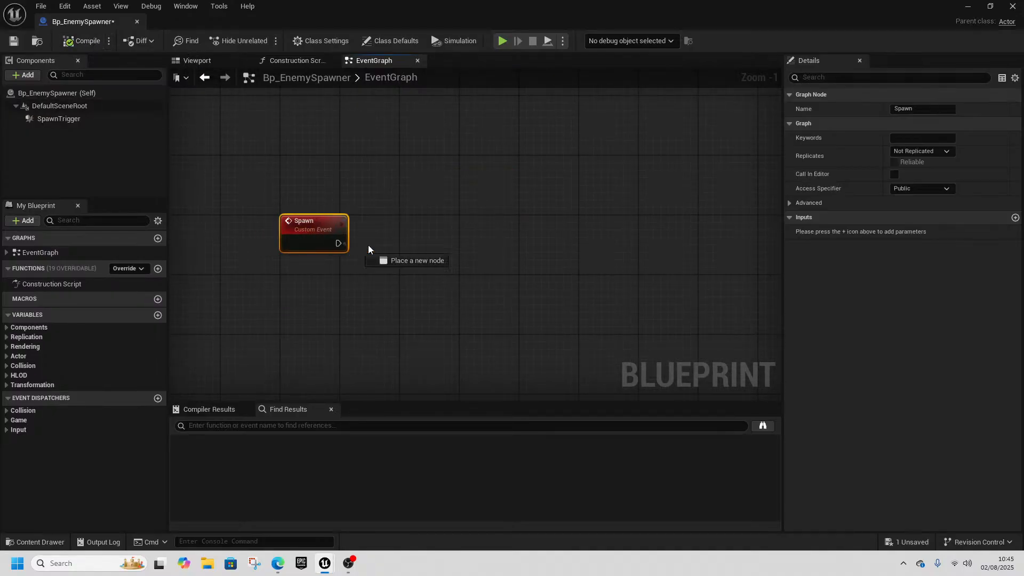
- Add a Spawn Actor from Class node executed by the Spawn custom event
left_click_drag(338, 243, 495, 250)
type("spawn act")
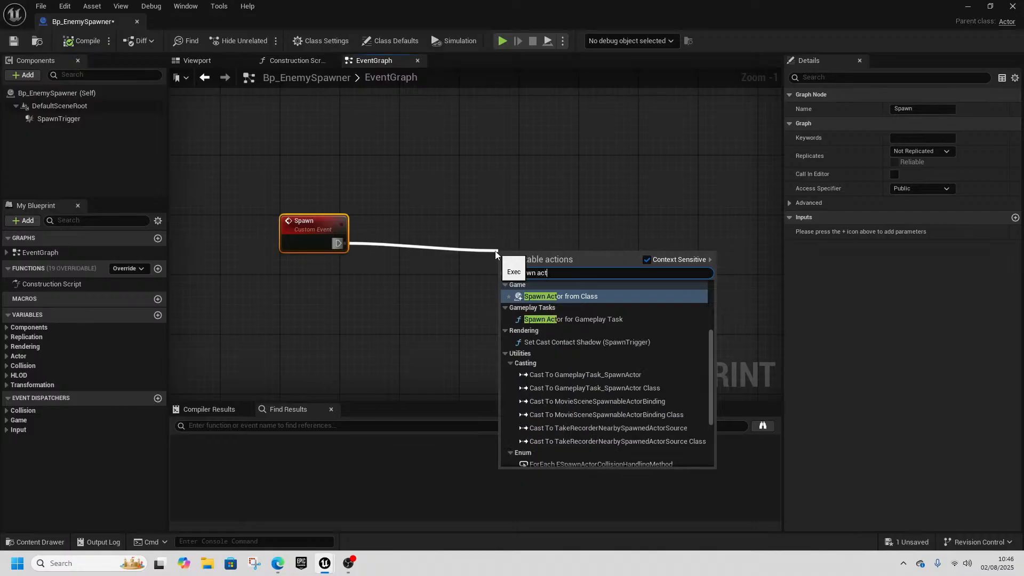
type("or fro")
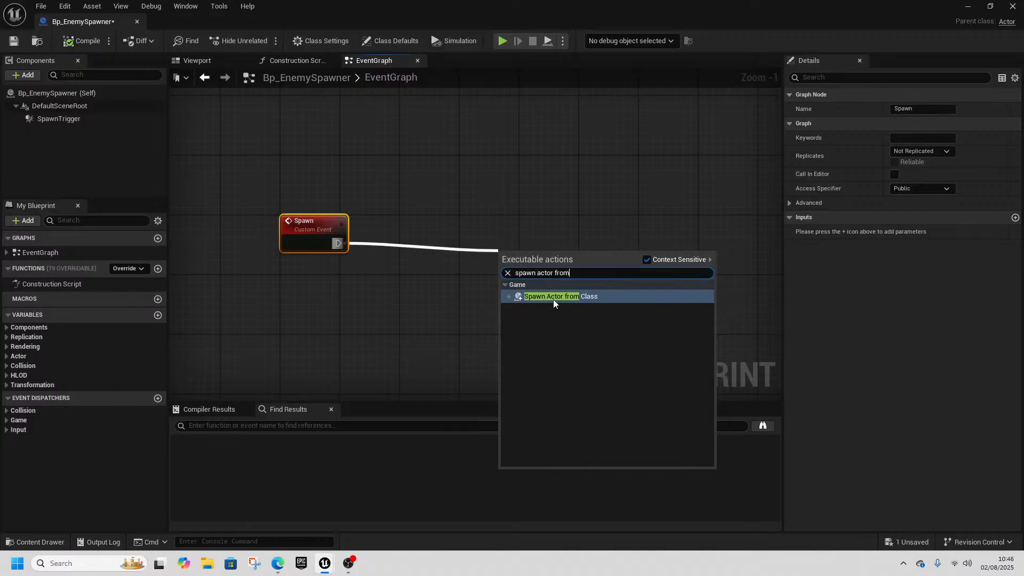
type("m")
left_click(552, 296)
left_click_drag(554, 238, 534, 241)
left_click(510, 266)
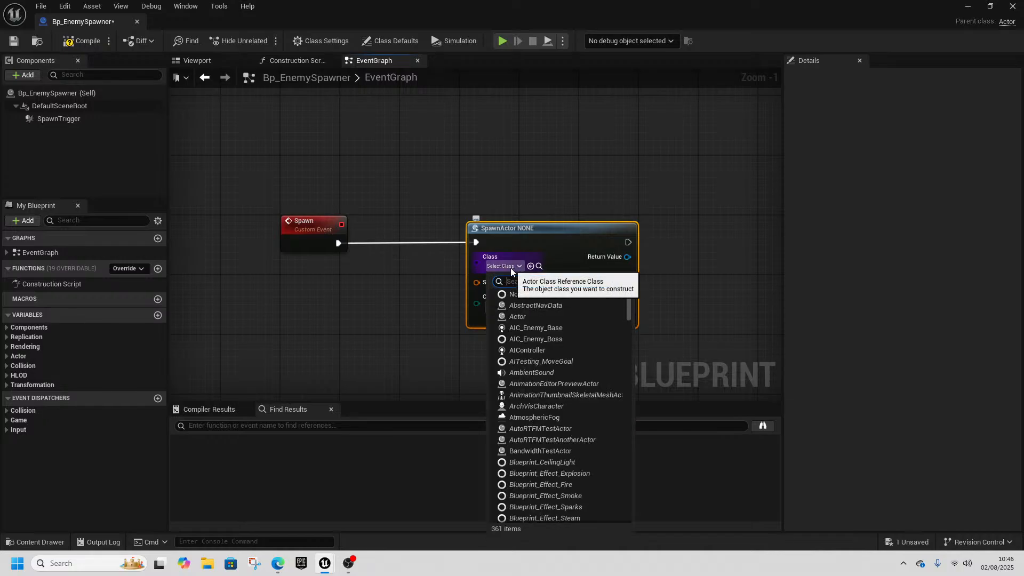
left_click(423, 280)
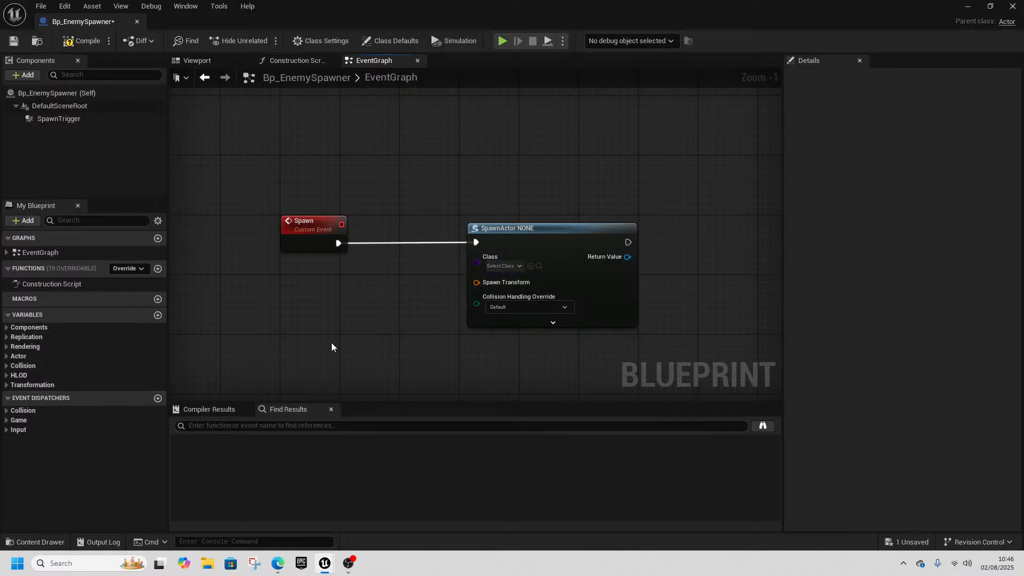
- Promote the SpawnActor node's Class pin to a variable and change its type to a BP Enemy Base class reference
left_click_drag(476, 262, 327, 318)
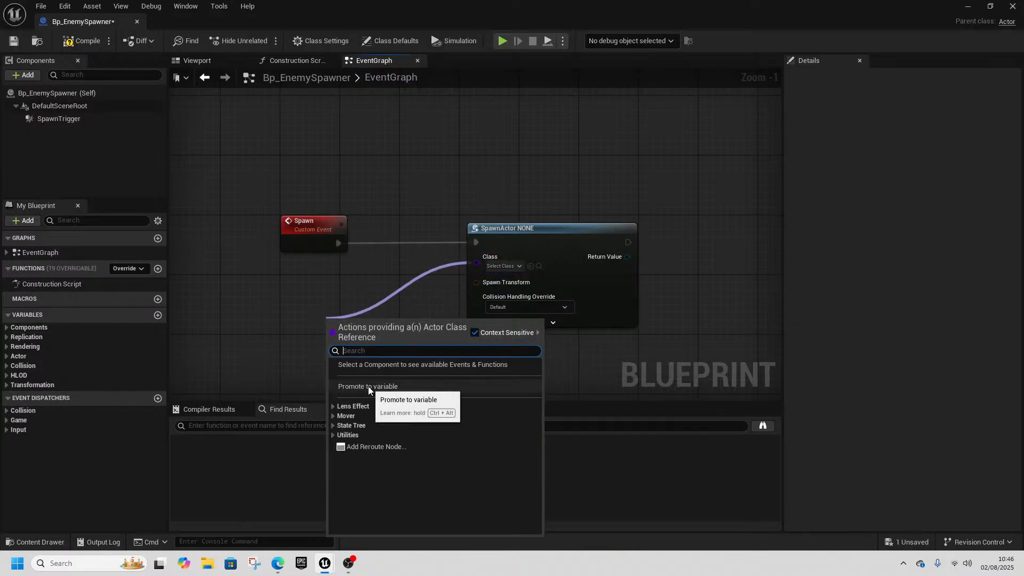
left_click(368, 386)
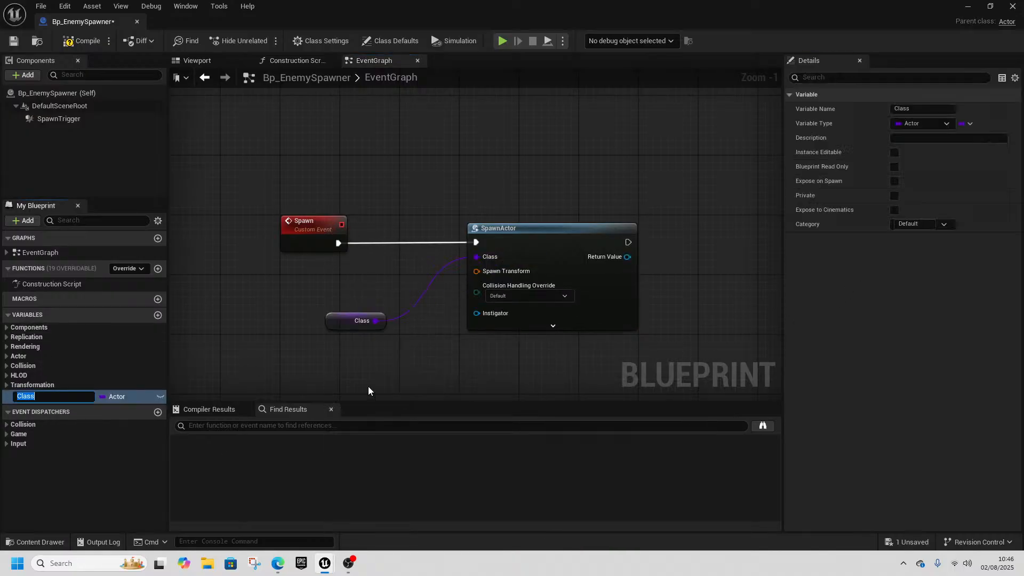
left_click(123, 399)
type("ene")
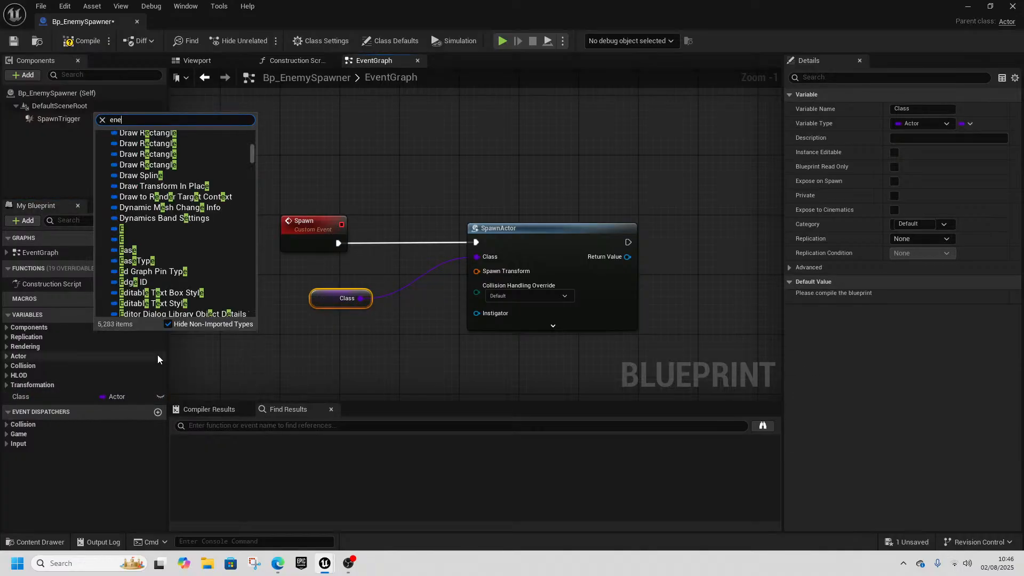
type("my")
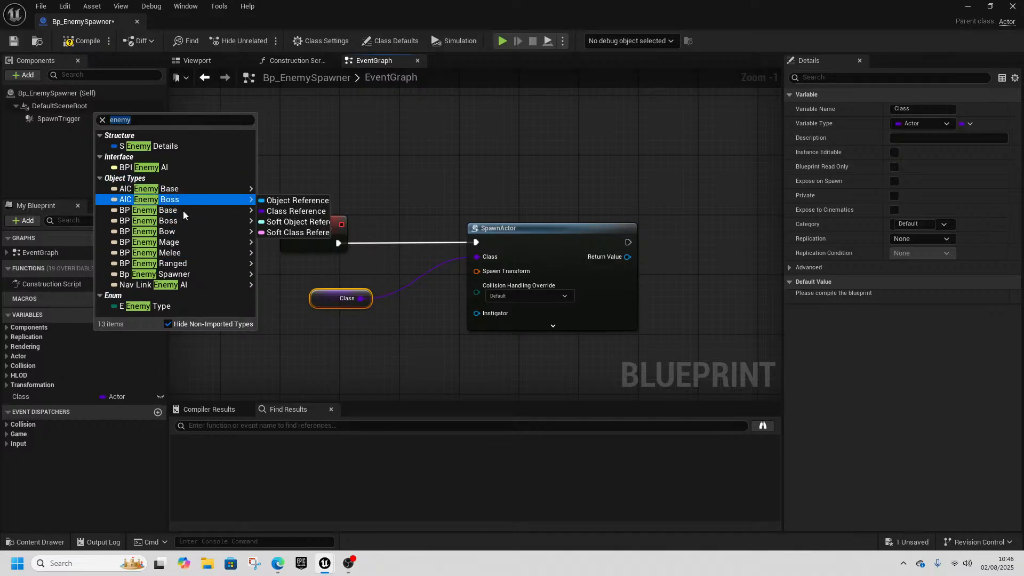
mouse_move(183, 210)
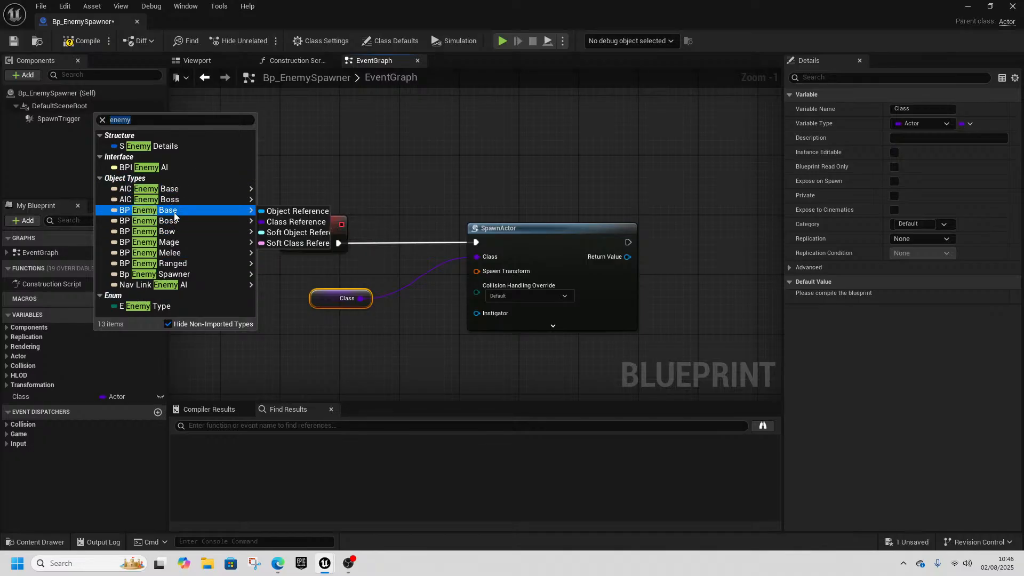
left_click(299, 222)
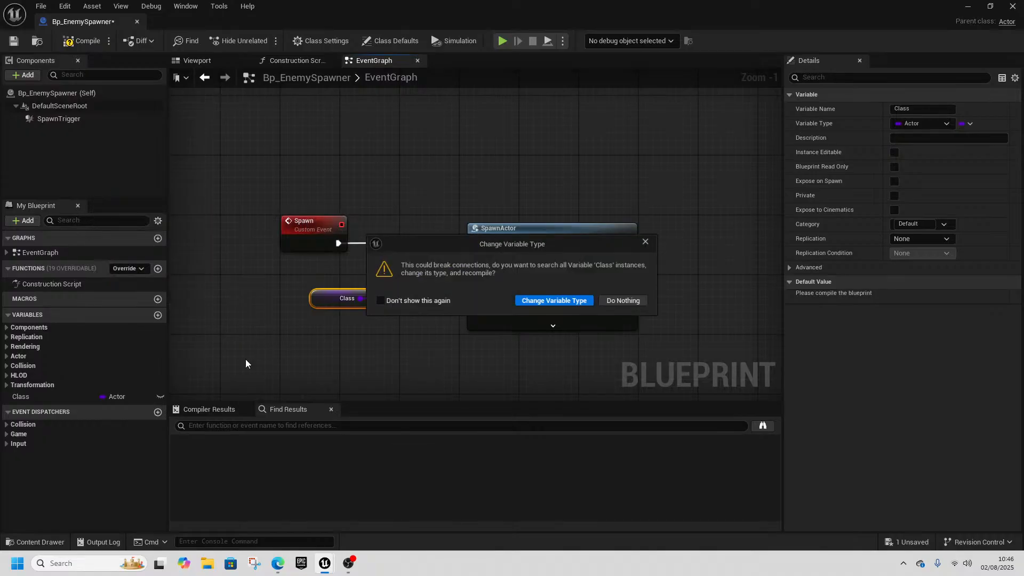
left_click(576, 302)
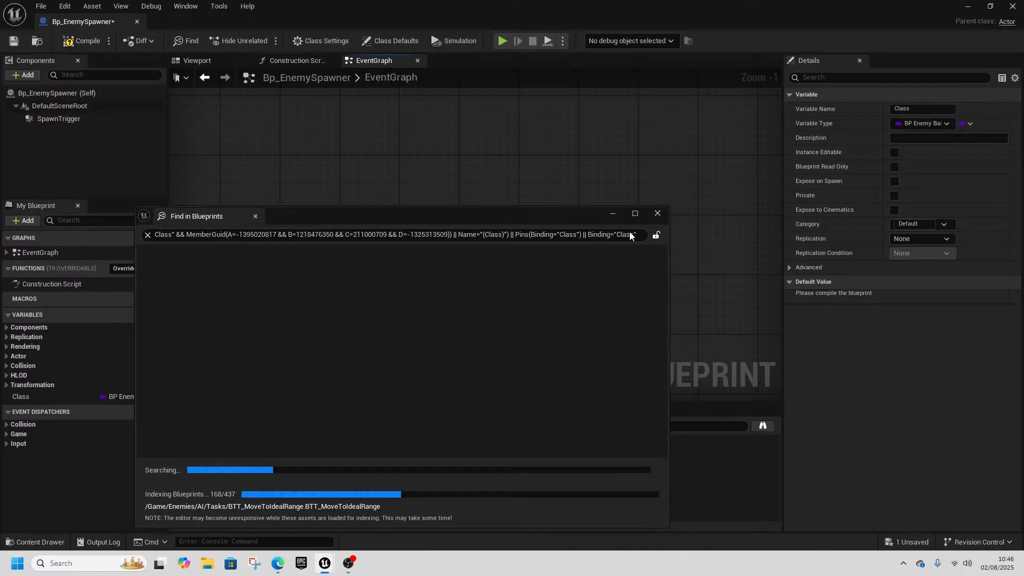
left_click_drag(460, 218, 475, 201)
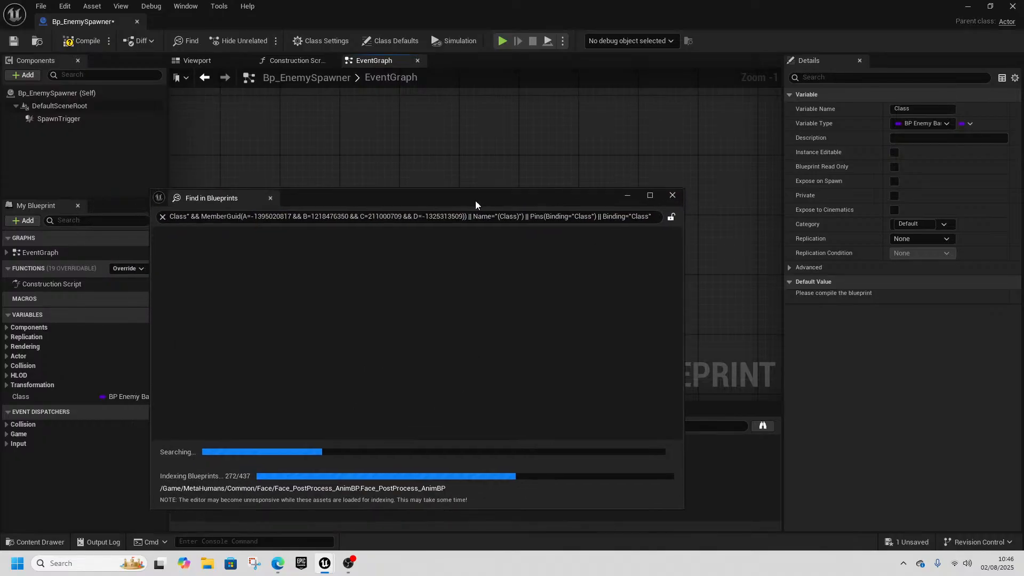
left_click(672, 195)
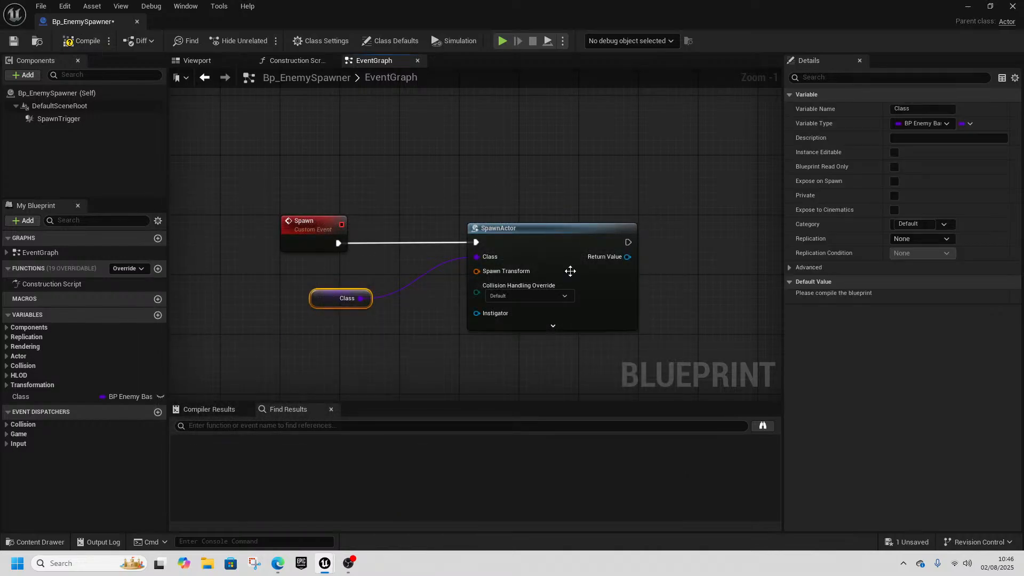
- Refresh the SpawnActor node to expose the enemy's spawn pins and move the Class variable node up beneath the Spawn event
right_click(543, 234)
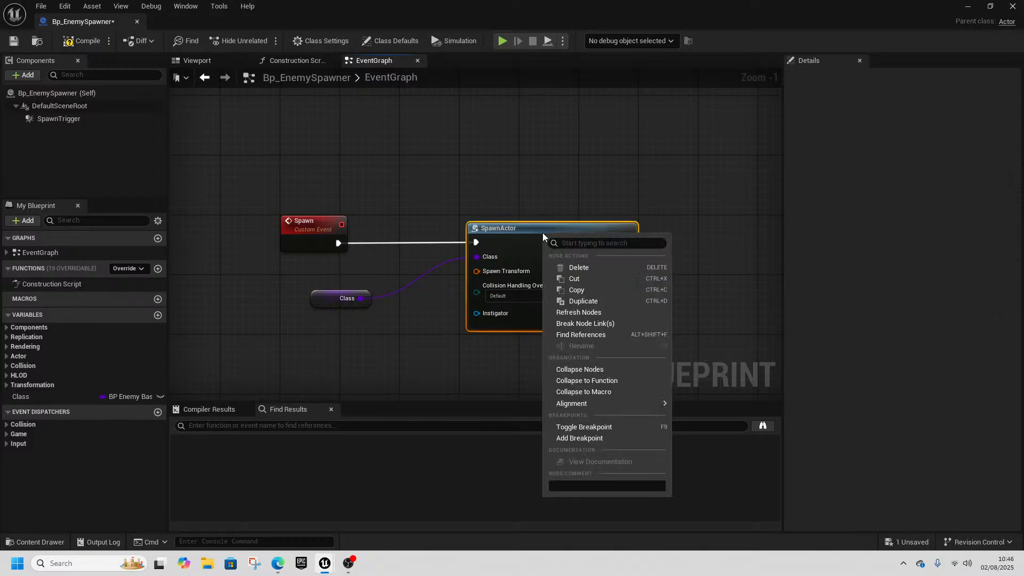
left_click(578, 312)
right_click_drag(451, 338, 478, 308)
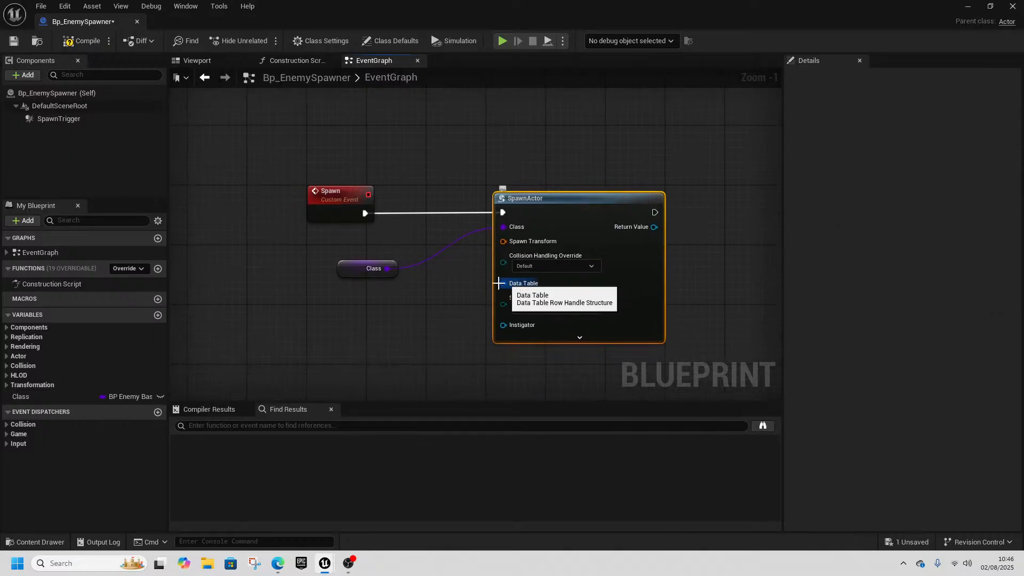
left_click_drag(349, 269, 341, 254)
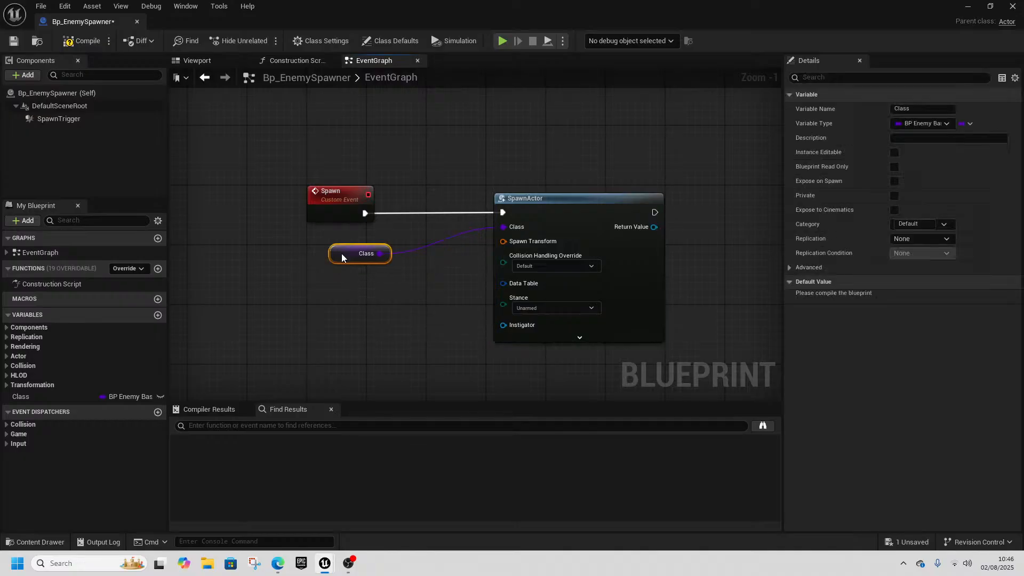
- Promote the SpawnActor node's Data Table and Stance pins to variables, then compile and save the blueprint
left_click(536, 308)
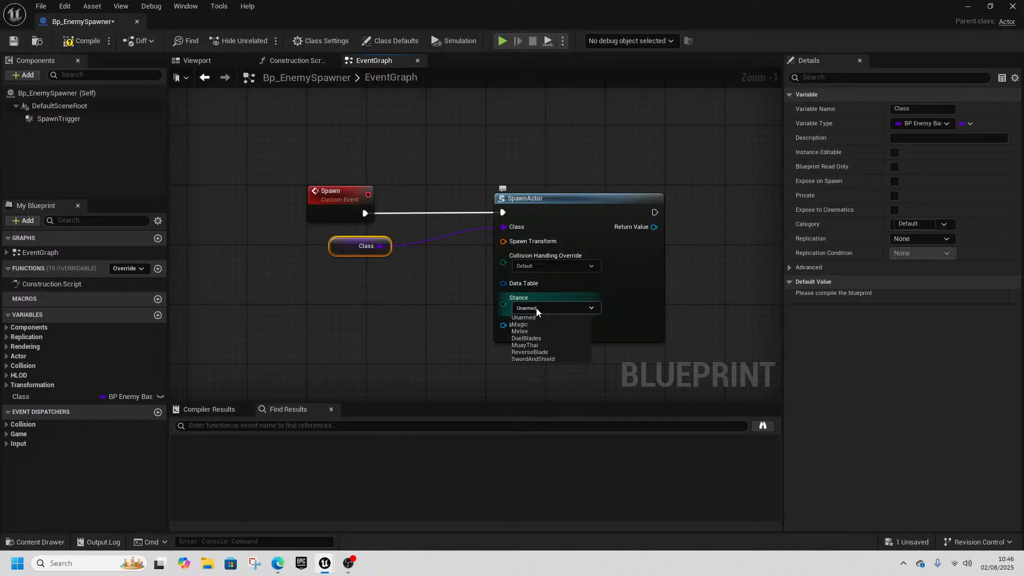
left_click(541, 308)
left_click_drag(502, 283, 337, 288)
left_click(402, 379)
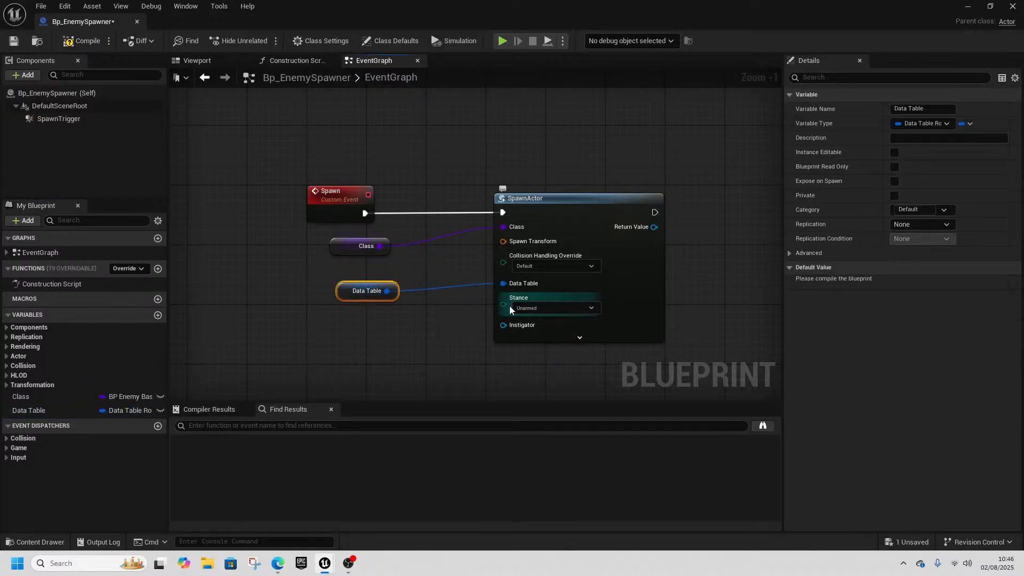
left_click_drag(508, 304, 348, 328)
left_click(422, 187)
left_click(81, 41)
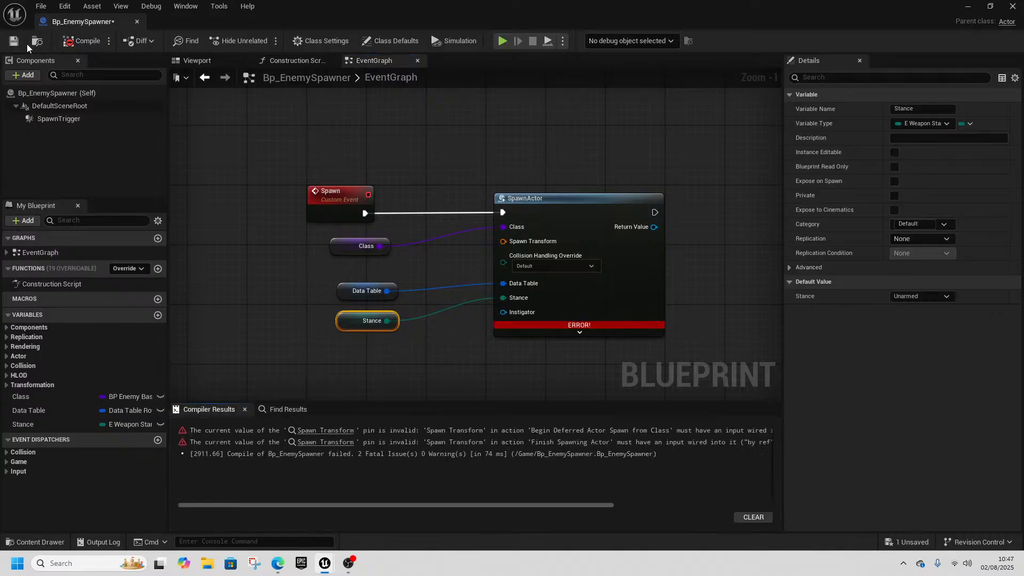
left_click(14, 41)
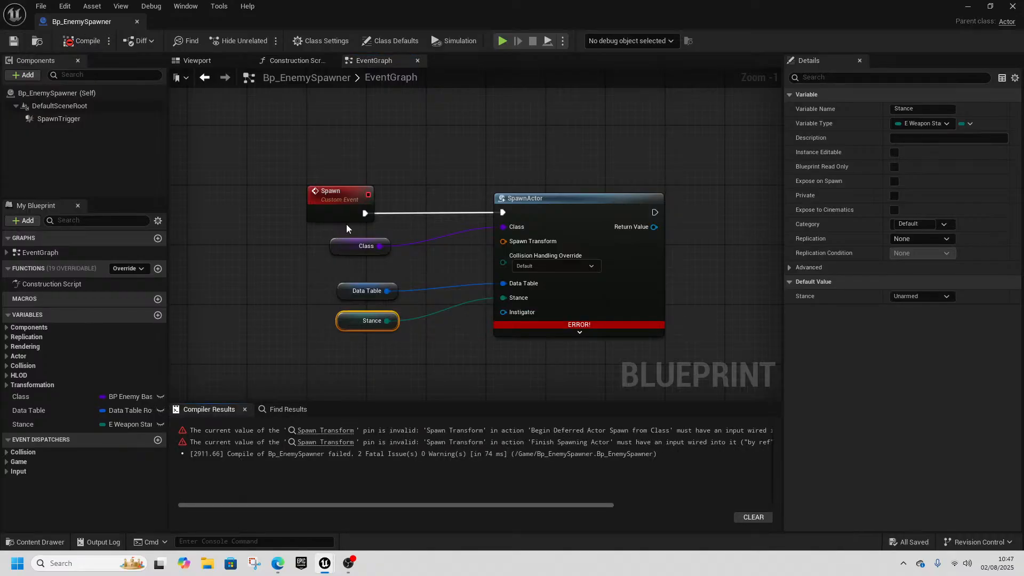
- Move the Spawn event and Class variable node up to make room beside the SpawnActor node
right_click(523, 244)
left_click(440, 270)
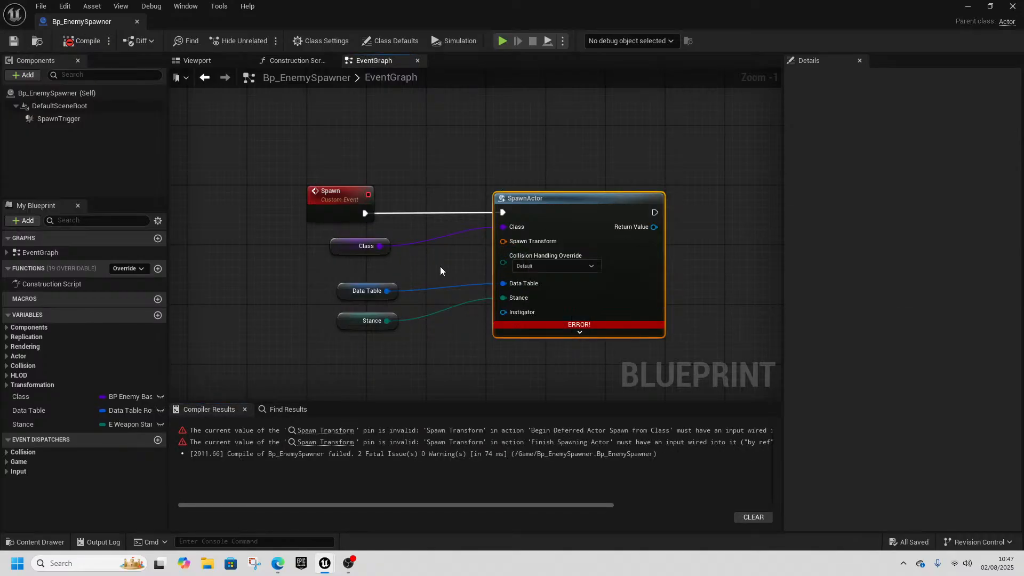
right_click_drag(440, 270, 495, 307)
left_click_drag(322, 203, 431, 202)
right_click_drag(350, 248, 460, 222)
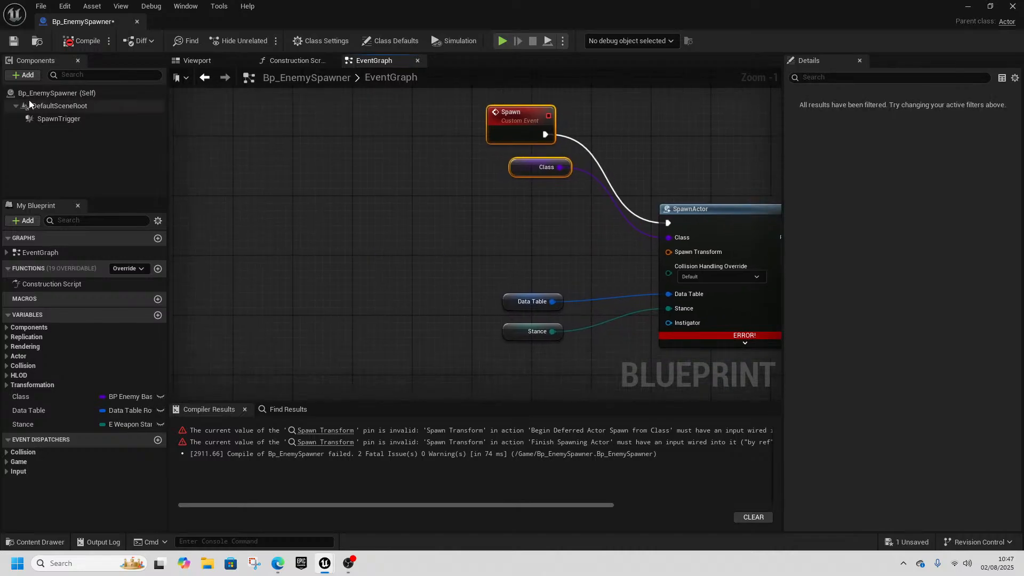
- Add a Get Actor Location node and feed its return value into a new Get Random Reachable Point in Radius node
right_click(281, 246)
type("get")
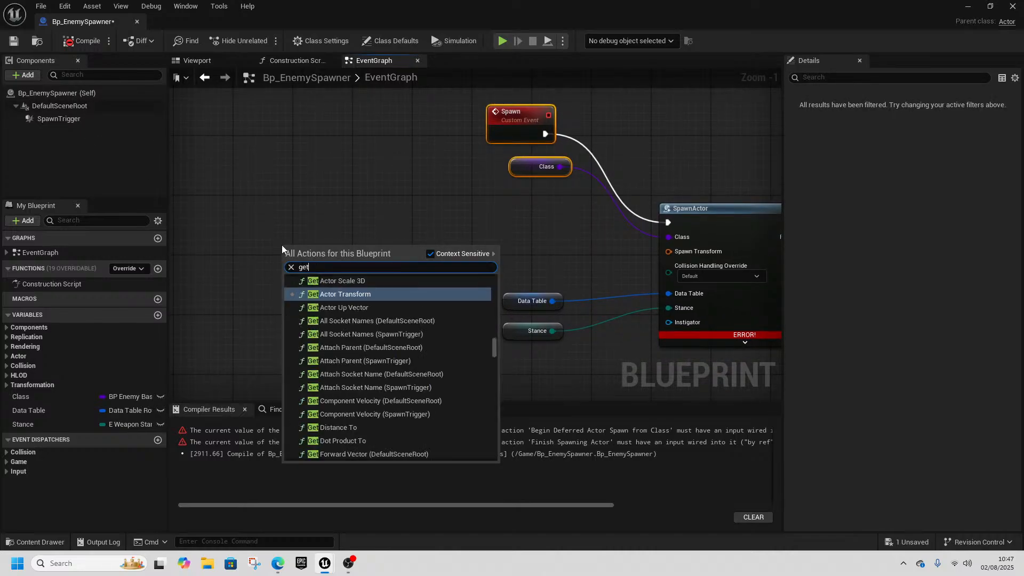
type(" actor locat")
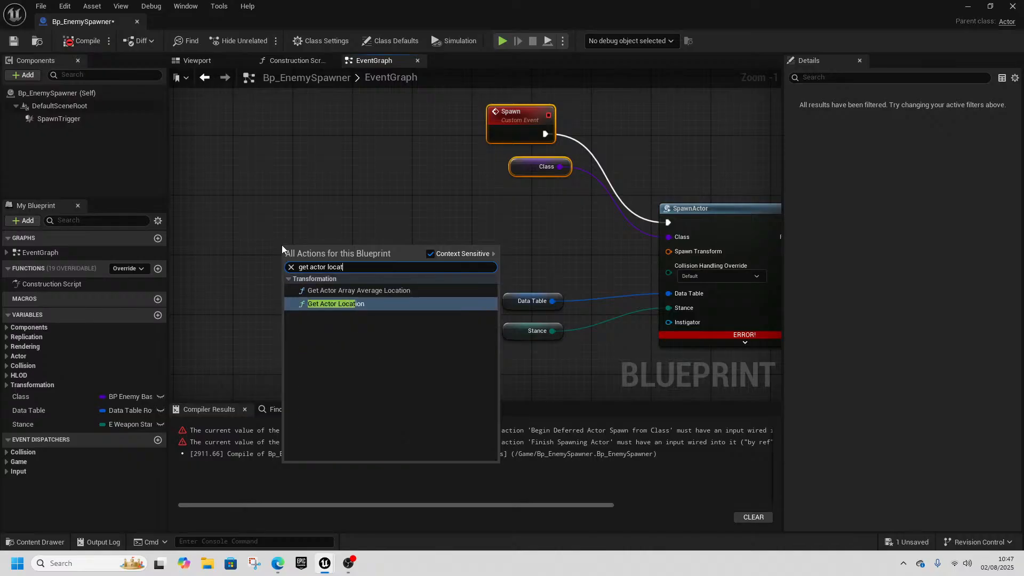
left_click(336, 303)
left_click_drag(352, 269, 429, 248)
type("get")
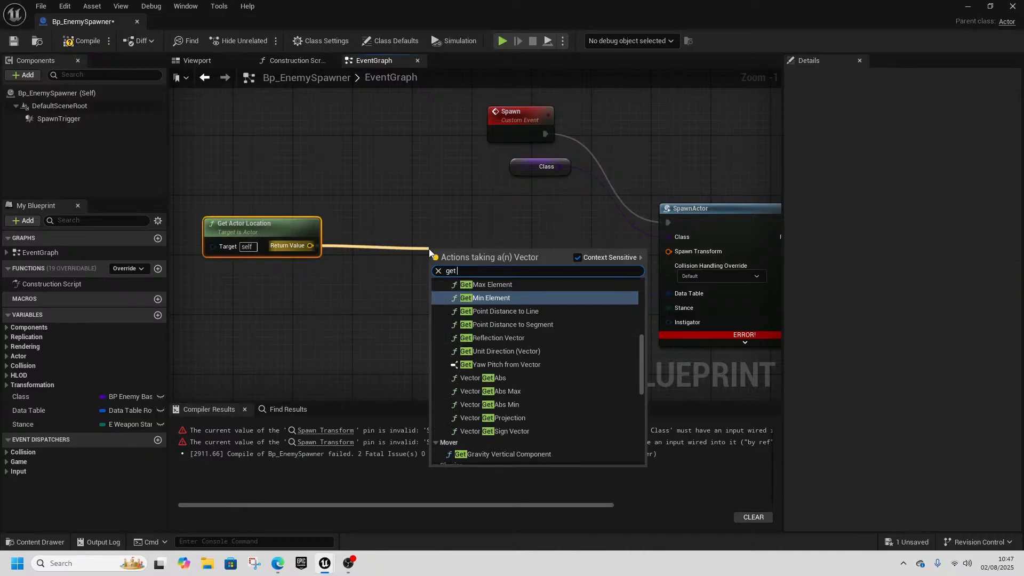
type(" random")
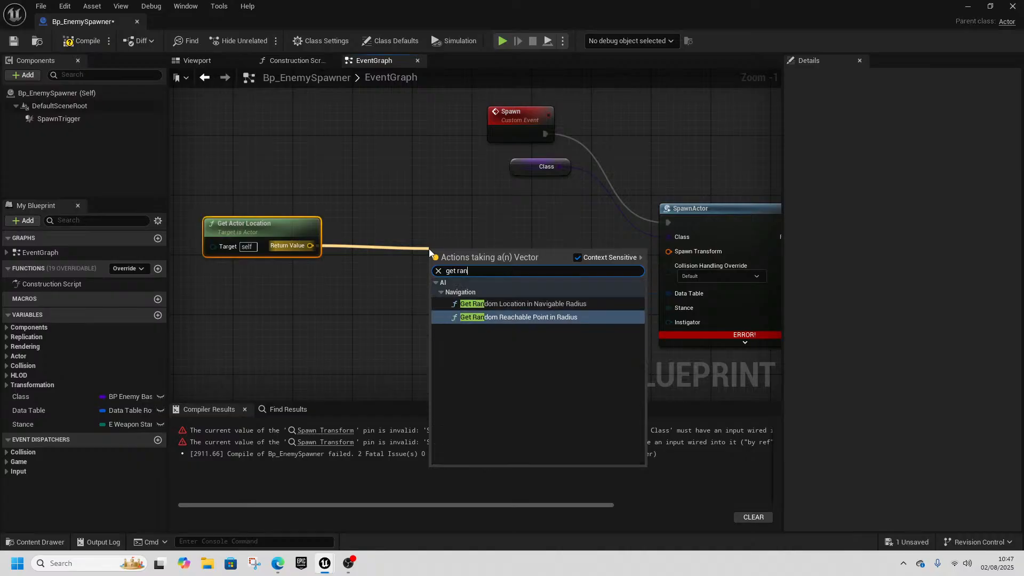
left_click(519, 317)
- Line up the two location nodes and set the random reachable point's radius to 100.0
left_click_drag(498, 271, 410, 243)
left_click_drag(281, 237, 258, 230)
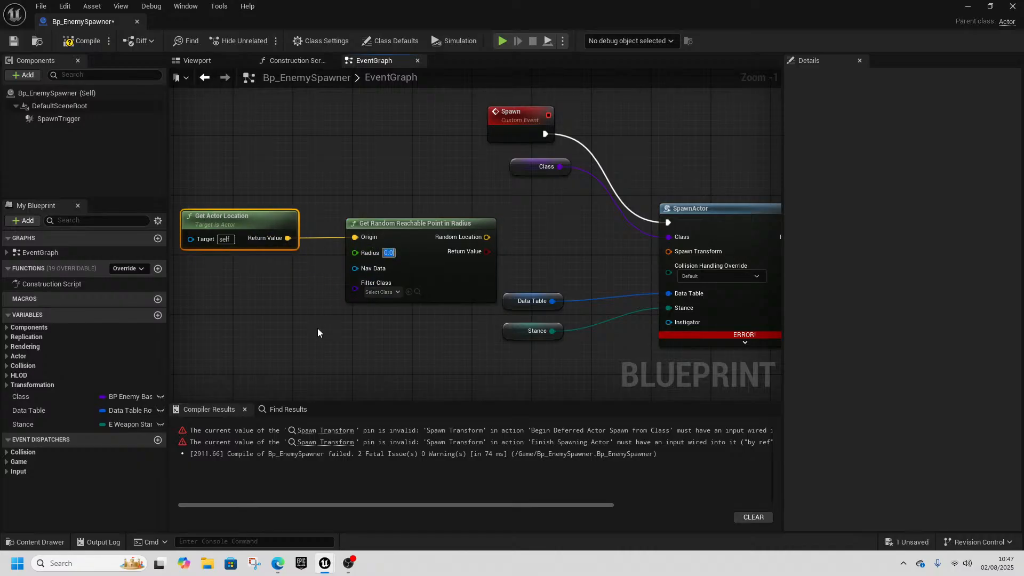
type("100.0")
left_click(549, 273)
- Split the SpawnActor node's Spawn Transform pin, connect Random Location to Spawn Transform Location, and compile the blueprint
right_click(669, 252)
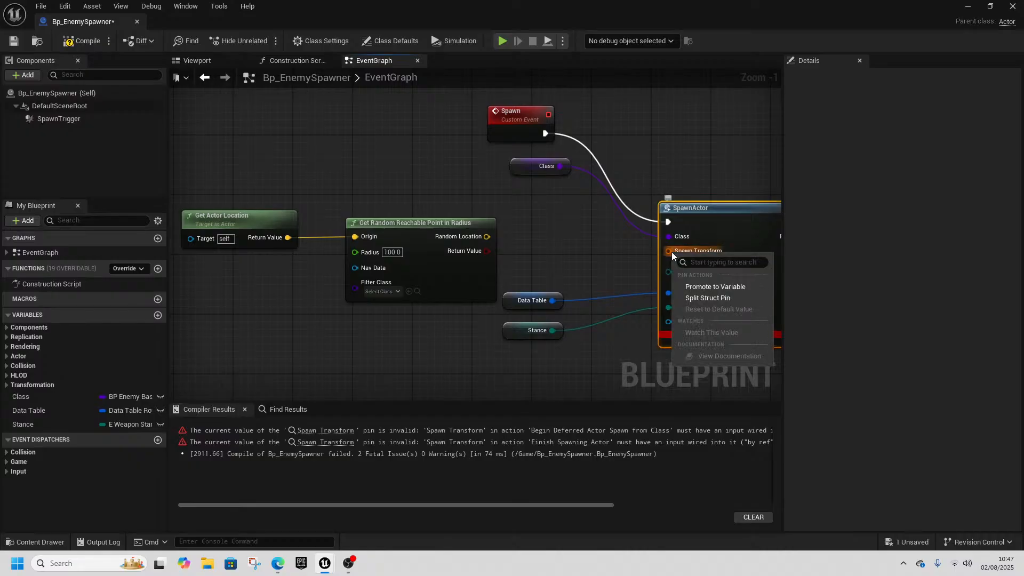
left_click(708, 298)
left_click_drag(427, 232, 617, 251)
right_click_drag(574, 278, 440, 277)
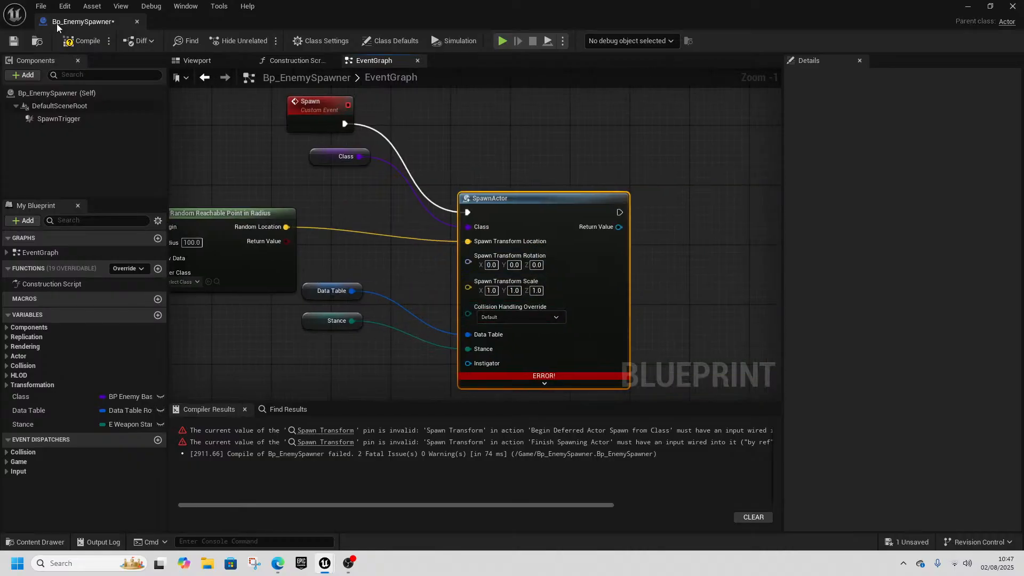
right_click_drag(270, 248, 467, 246)
scroll(467, 247, "down", 1)
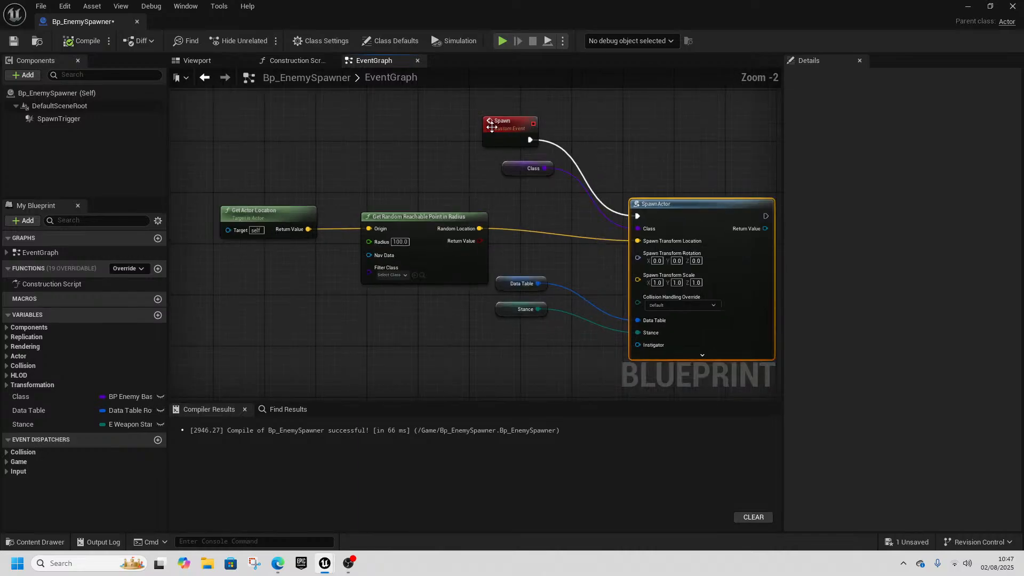
- Rearrange the graph so the Spawn event and Class node sit above the two location nodes, and recompile
left_click_drag(458, 105, 551, 200)
left_click_drag(212, 185, 411, 268)
left_click_drag(429, 224, 385, 256)
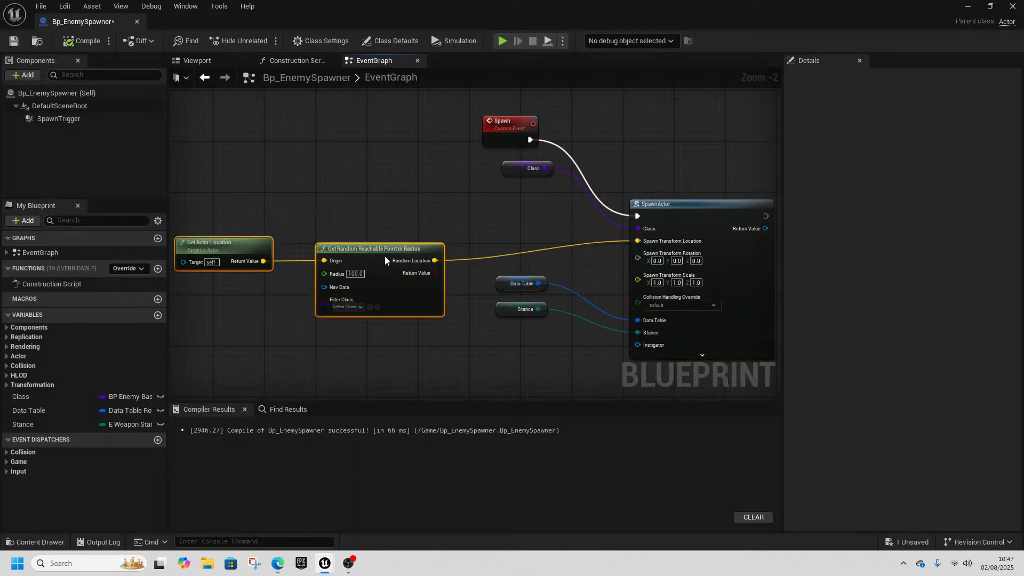
left_click_drag(444, 113, 557, 181)
left_click_drag(506, 128, 385, 179)
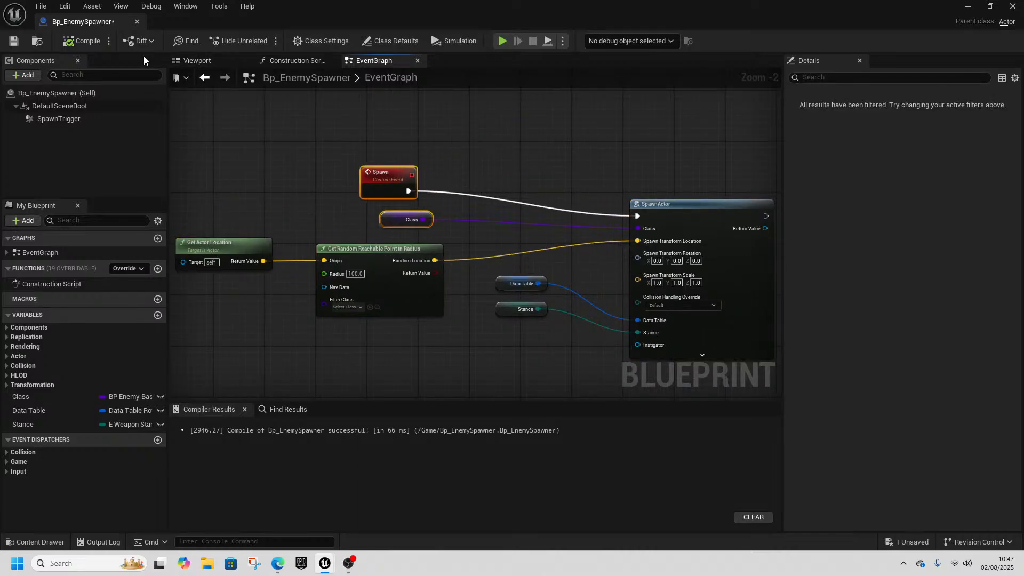
- Dock the Bp_EnemySpawner editor with the other open assets and delete the melee enemy from DefaultLevel
left_click_drag(80, 22, 523, 24)
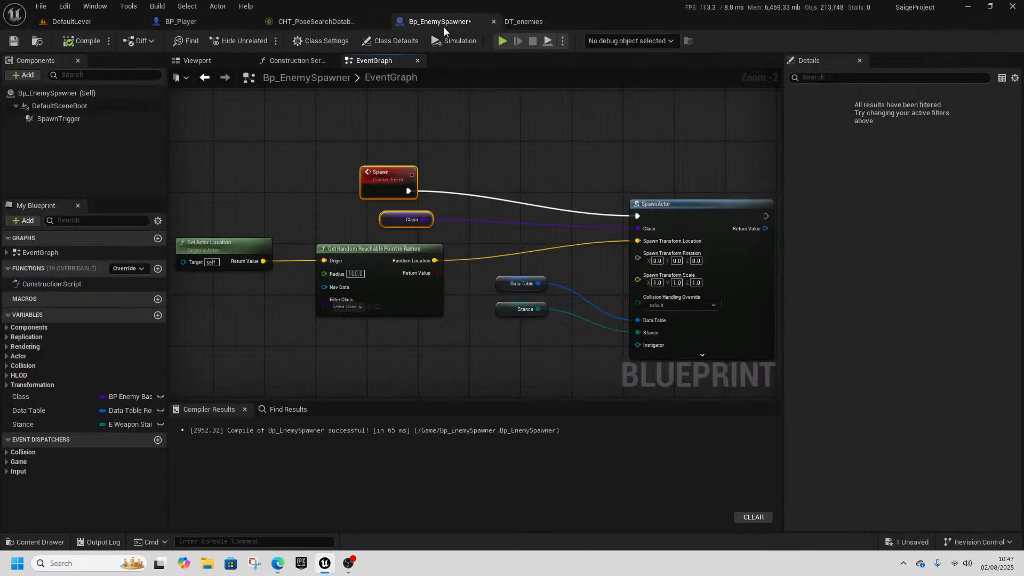
left_click(98, 24)
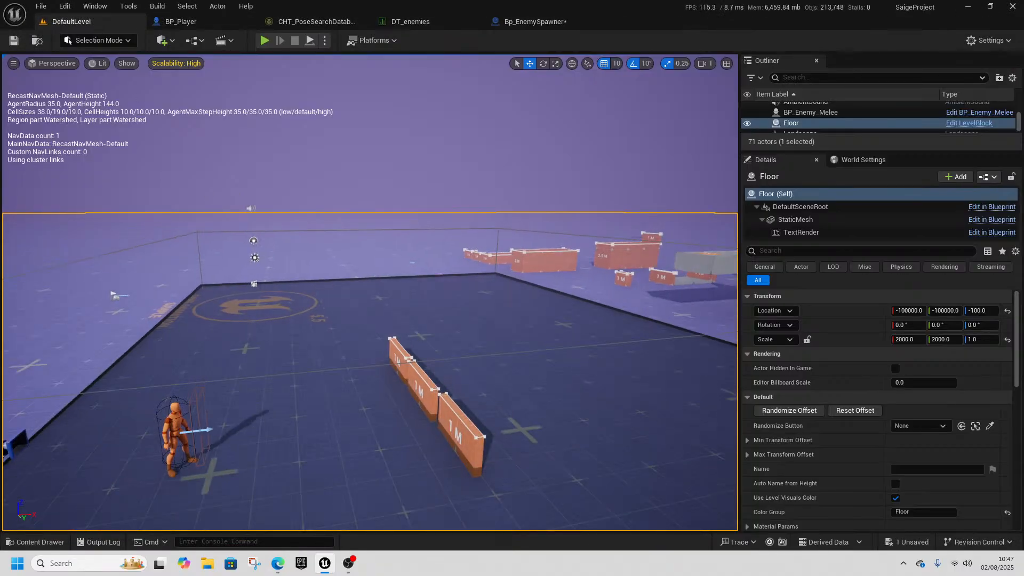
left_click(183, 427)
key("Delete")
- Place a Bp_EnemySpawner in the level near the 1 M walls and look through its exposed properties
key("ctrl+space")
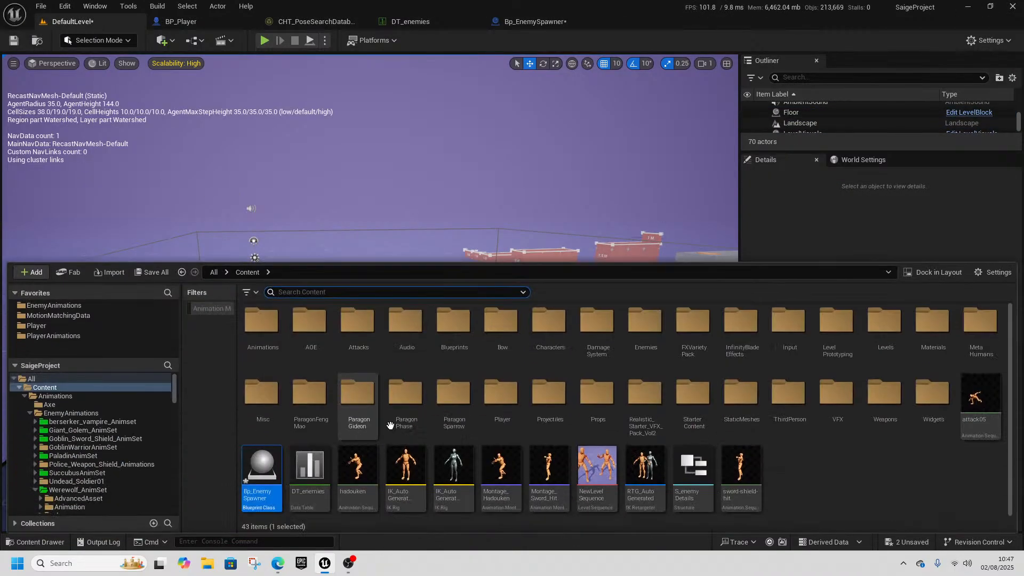
left_click_drag(263, 479, 352, 347)
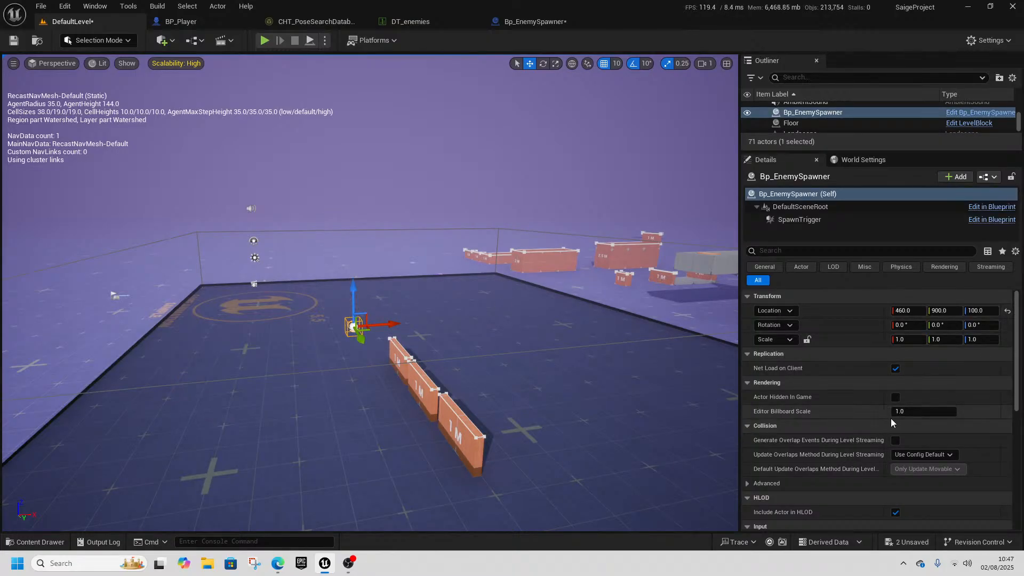
scroll(890, 418, "down", 4)
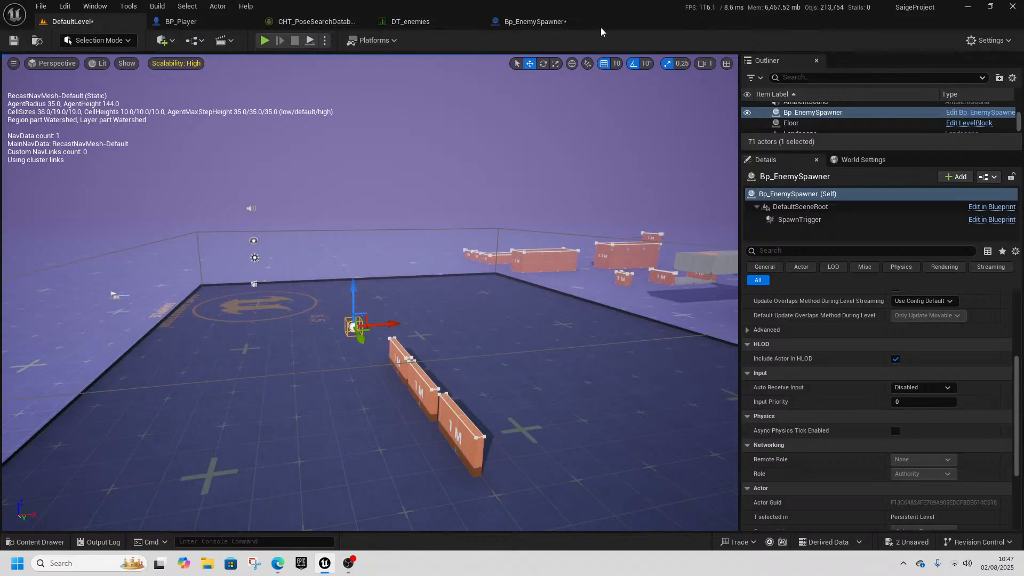
- Set the spawner's Class variable to default to BP_Enemy_Base, make it instance editable and exposed on spawn, and compile
left_click(521, 21)
left_click(37, 395)
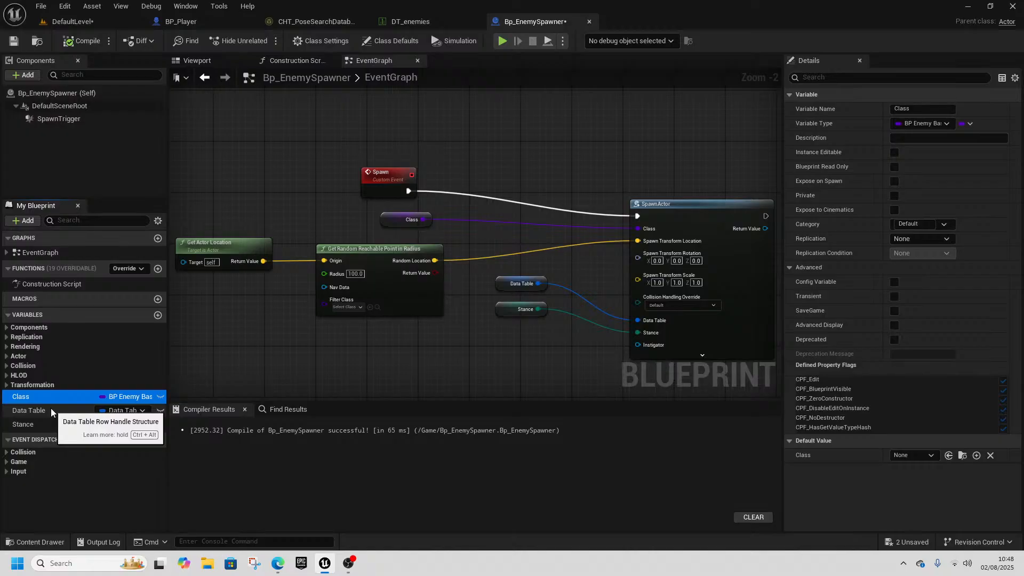
left_click(926, 455)
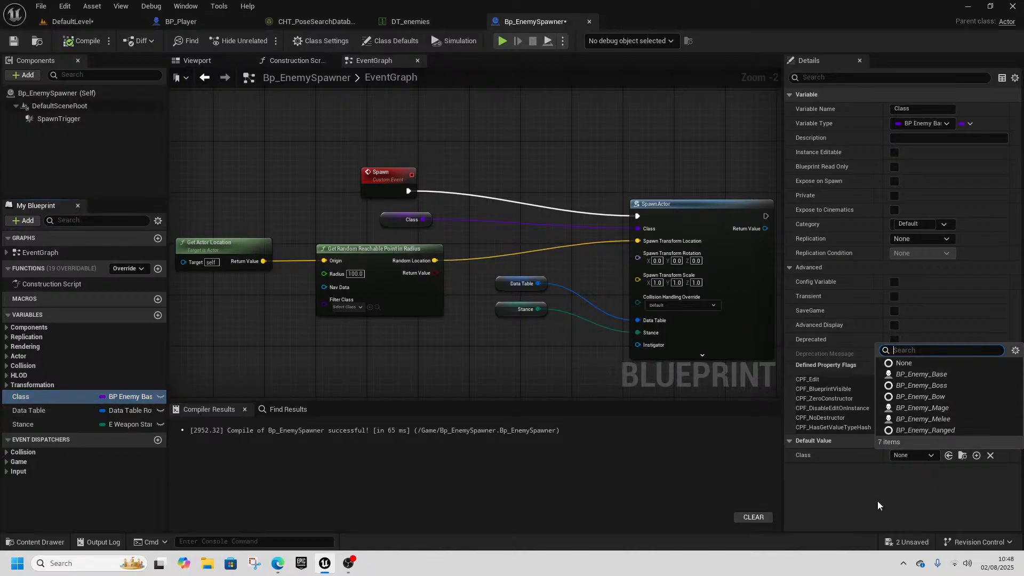
left_click(923, 373)
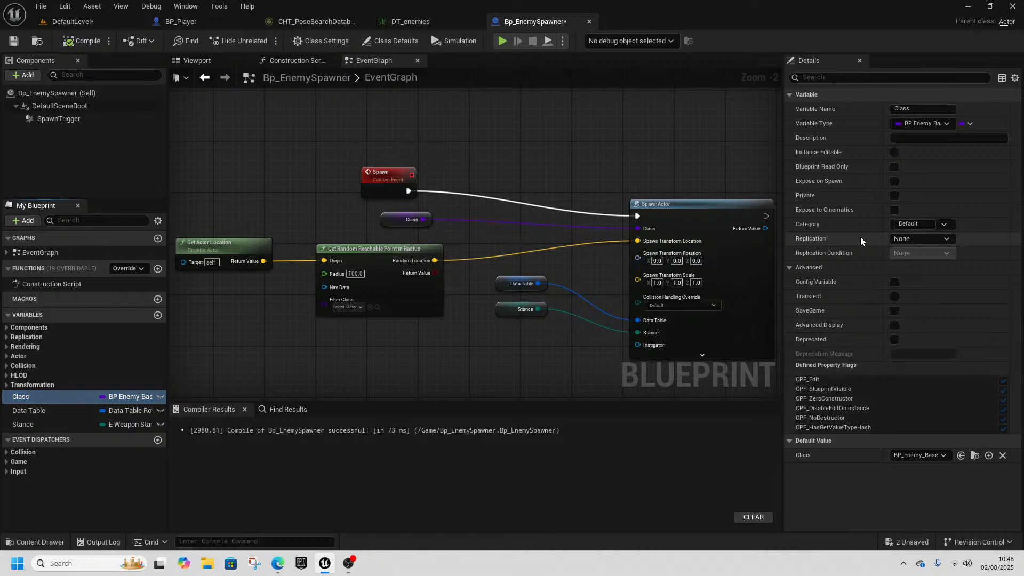
left_click(894, 152)
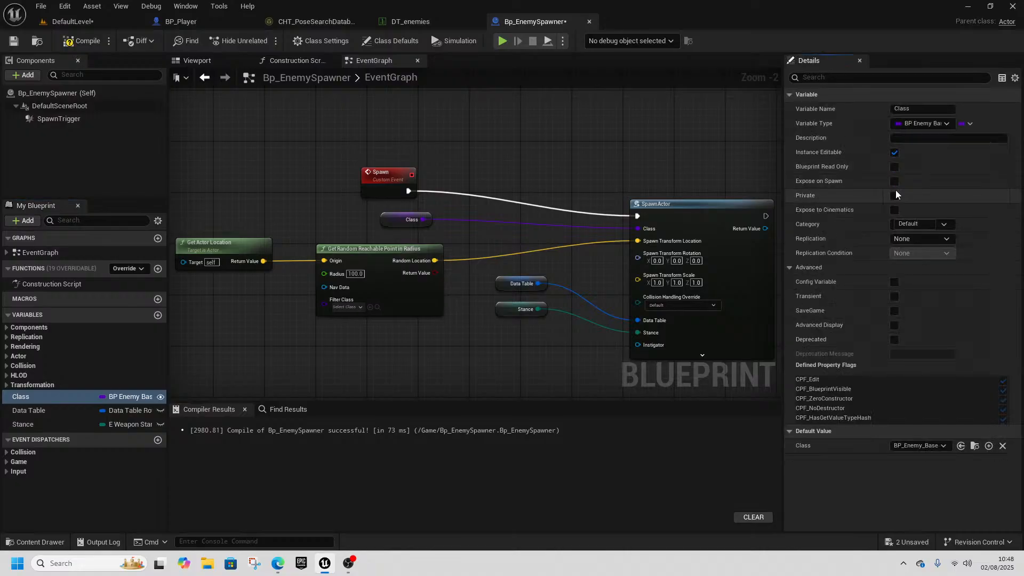
left_click(894, 182)
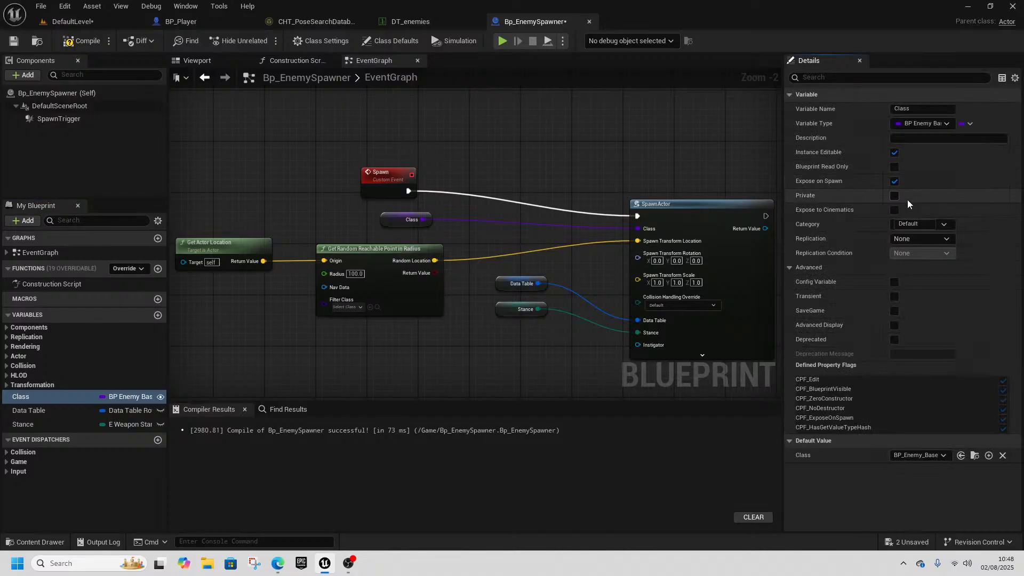
left_click(82, 41)
- Make the Data Table variable instance editable and exposed on spawn, leaving Config Variable off
left_click(59, 412)
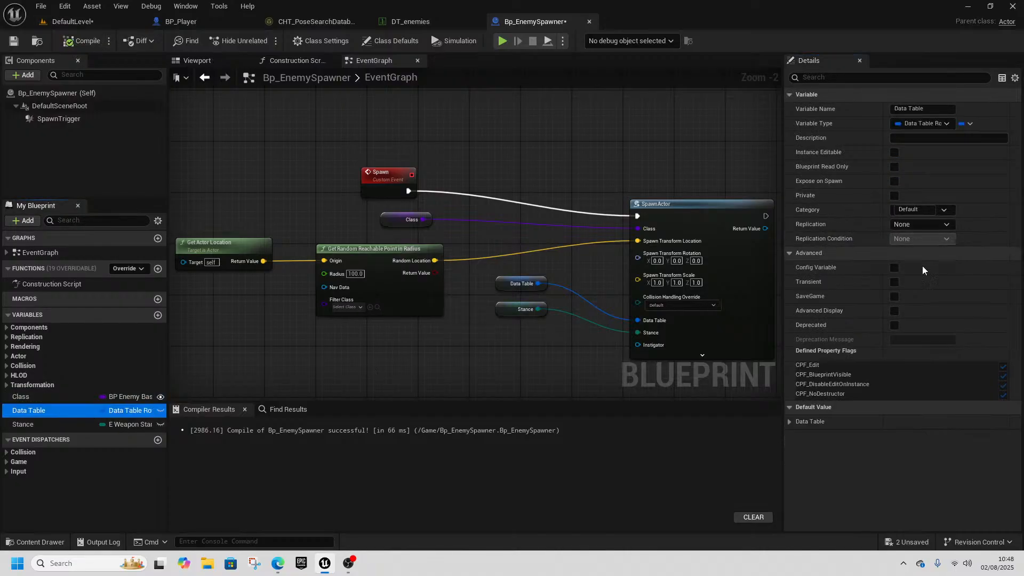
left_click(894, 268)
left_click(894, 153)
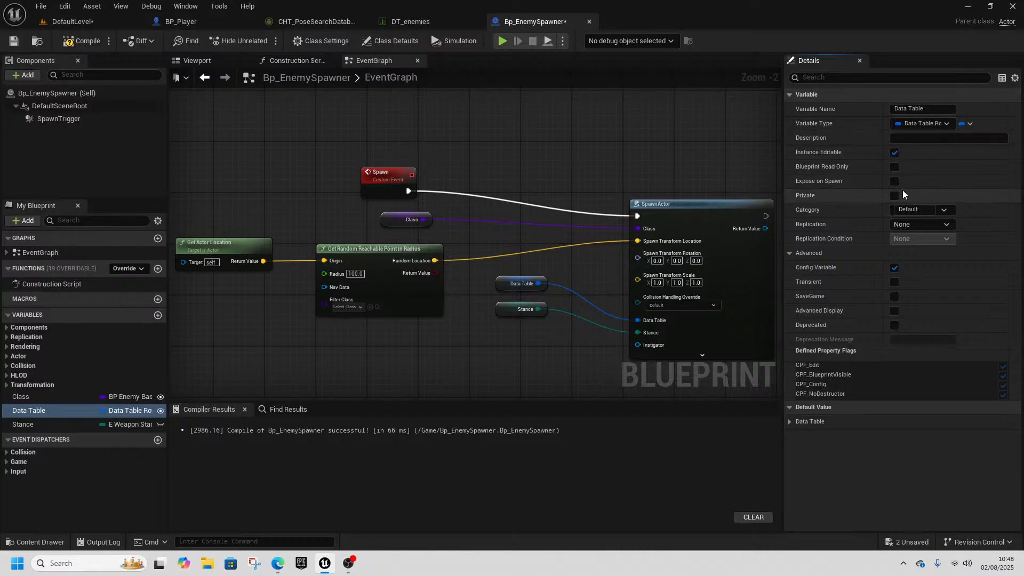
left_click(894, 181)
left_click(894, 268)
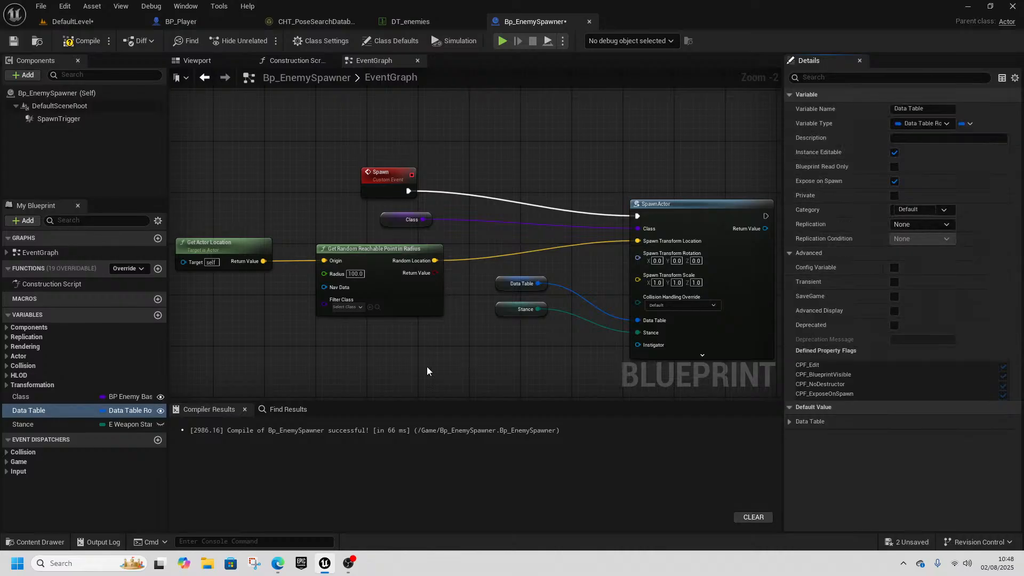
- Make the Stance variable instance editable and exposed on spawn, then compile and save the blueprint
left_click(42, 423)
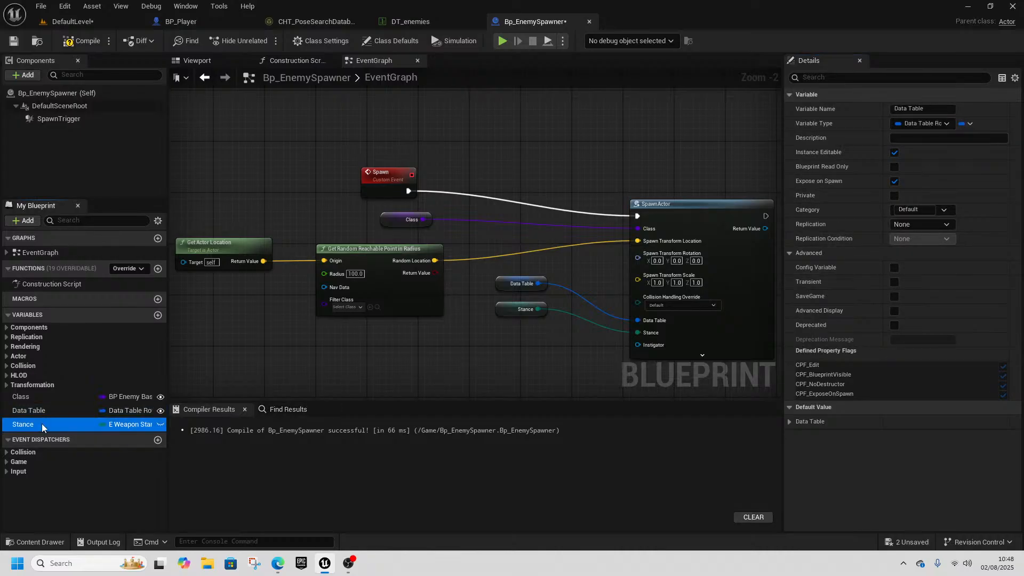
left_click(894, 152)
left_click(895, 182)
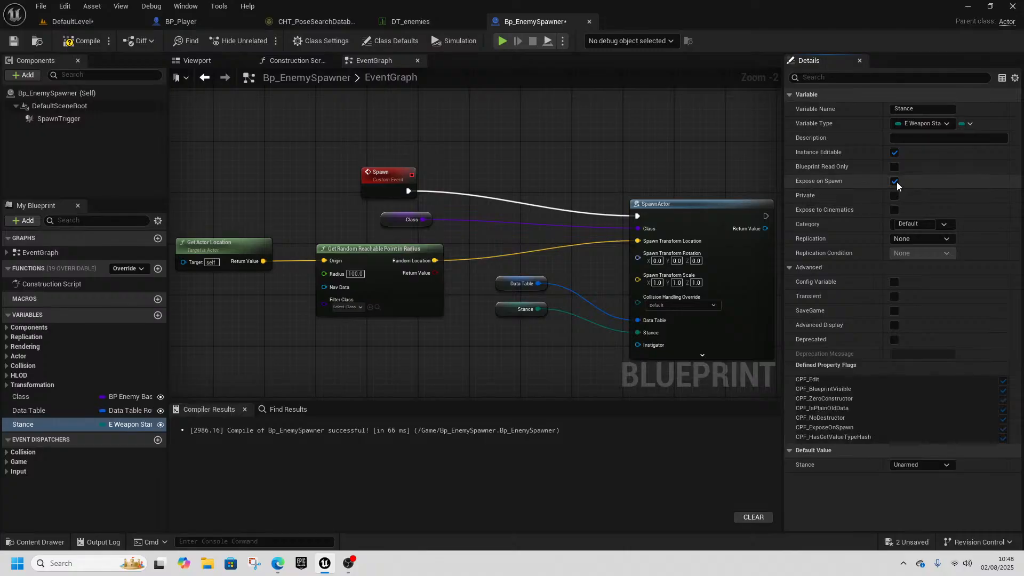
left_click(80, 42)
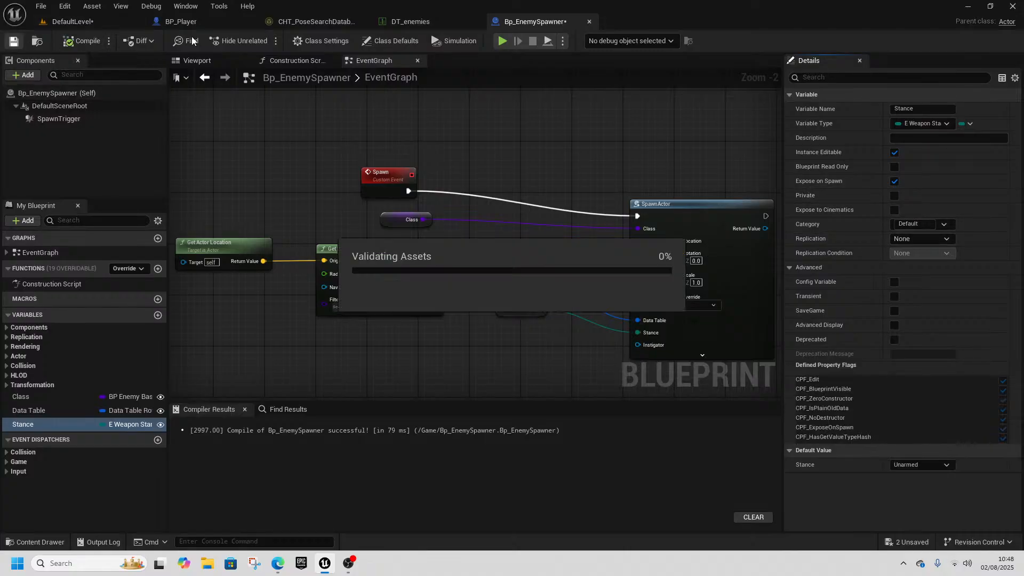
- Configure the spawner placed in DefaultLevel with data table DT_enemies, row GoblinSwordOnly and stance Melee
left_click(73, 21)
scroll(921, 357, "up", 5)
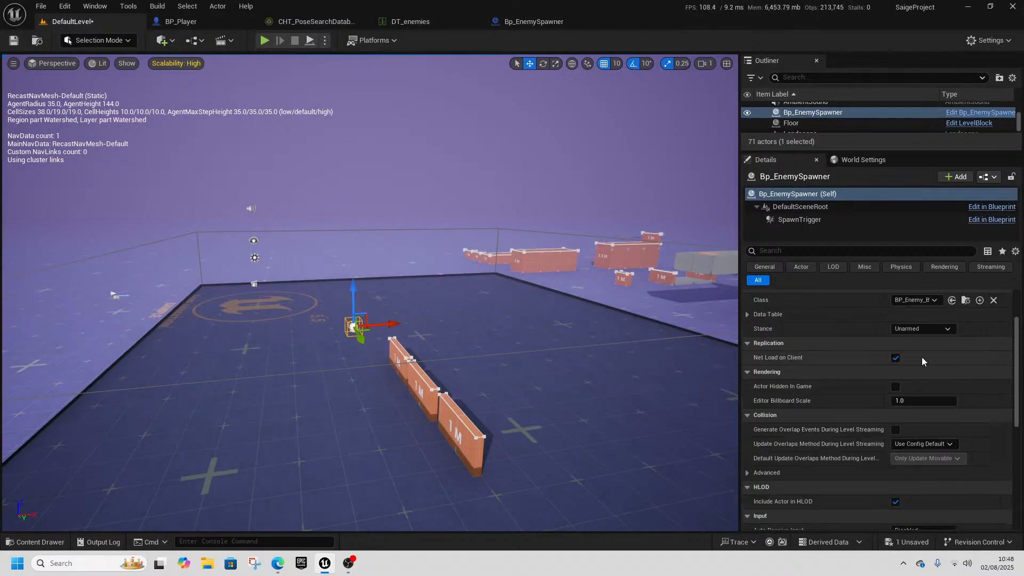
left_click(747, 382)
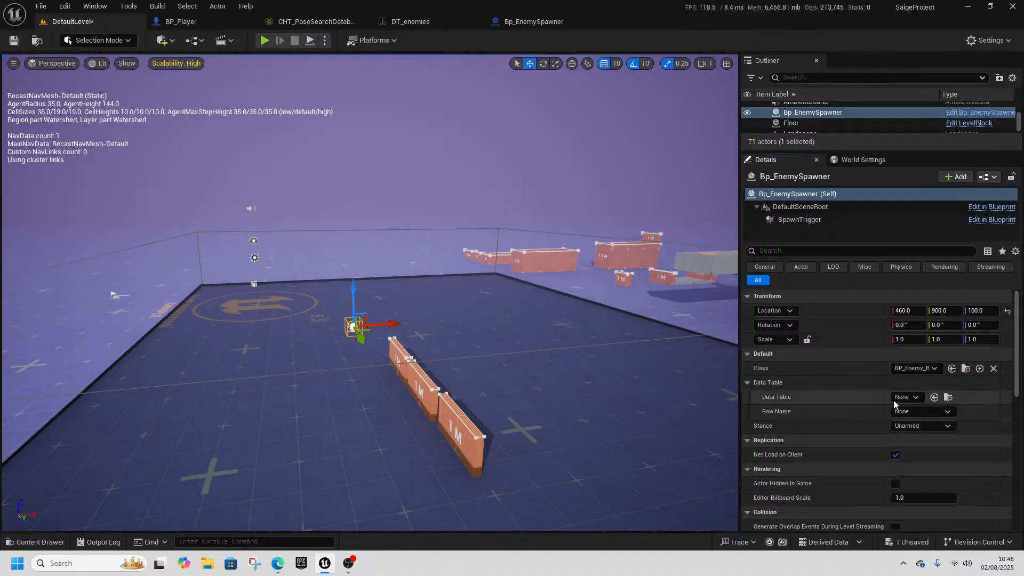
left_click(904, 397)
left_click(907, 262)
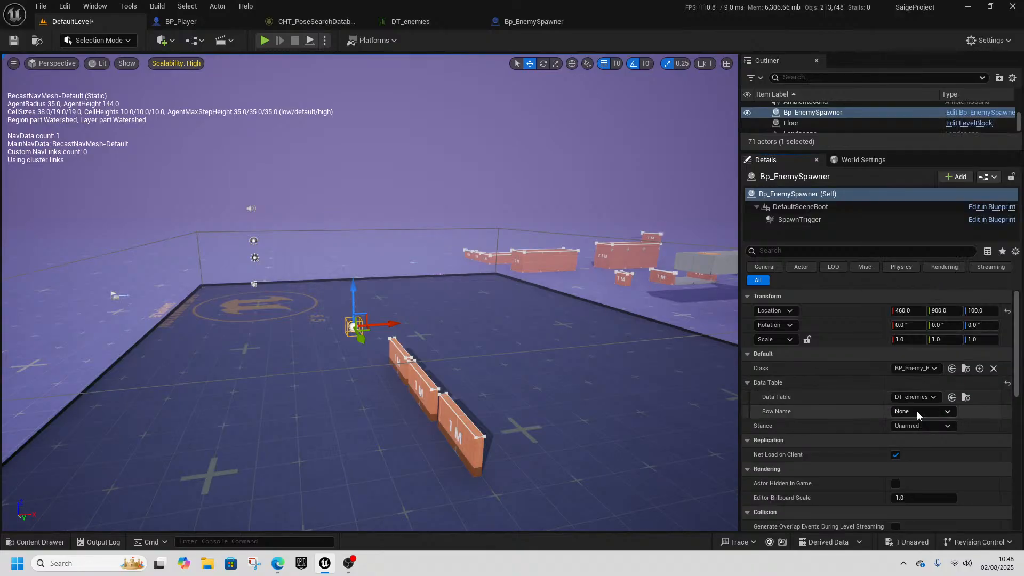
left_click(917, 411)
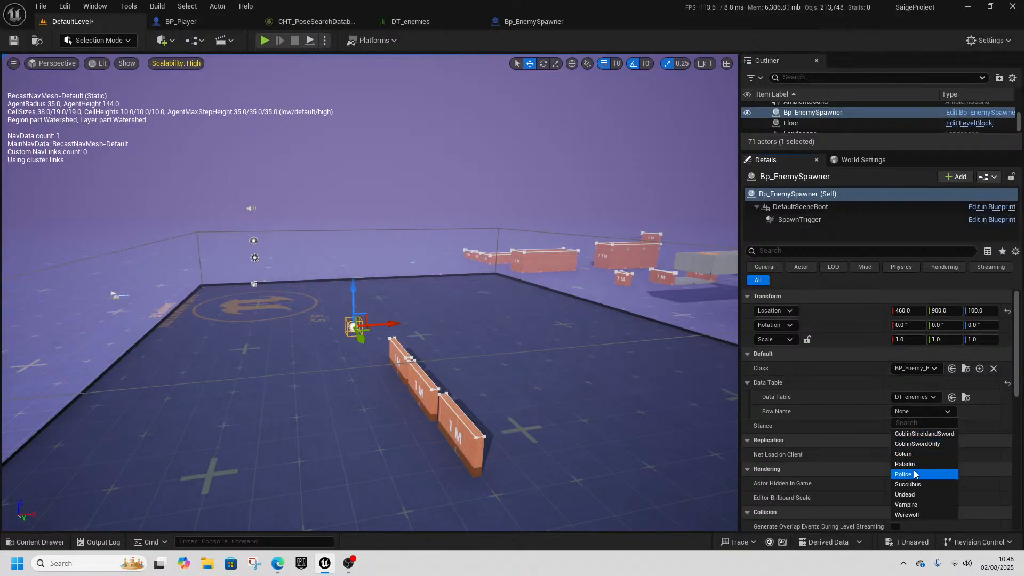
left_click(925, 444)
left_click(921, 425)
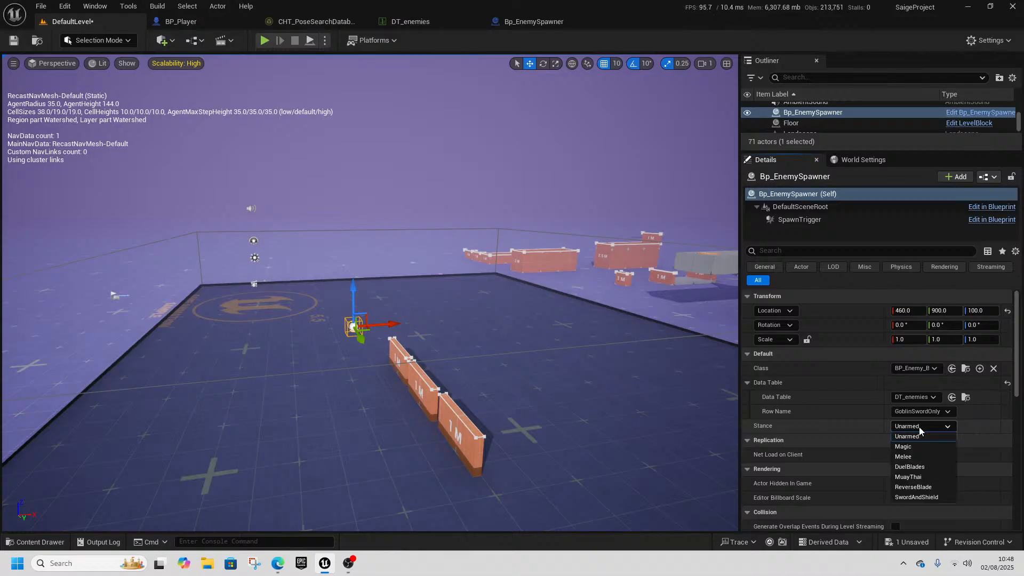
left_click(916, 457)
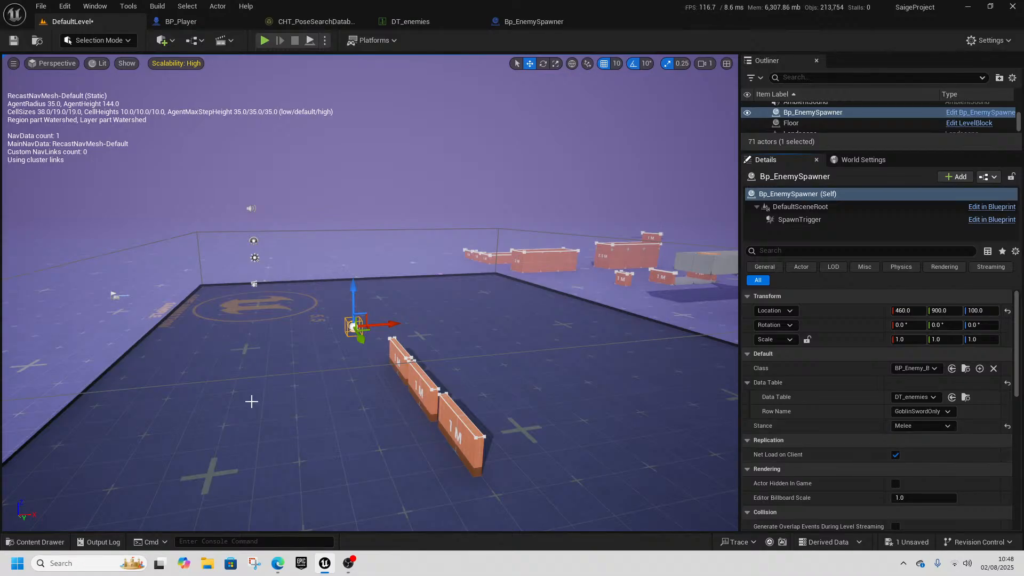
- Lower the placed spawner towards the floor and move it next to the end of the 1 M wall row
right_click(209, 393)
left_click(352, 327)
key("f")
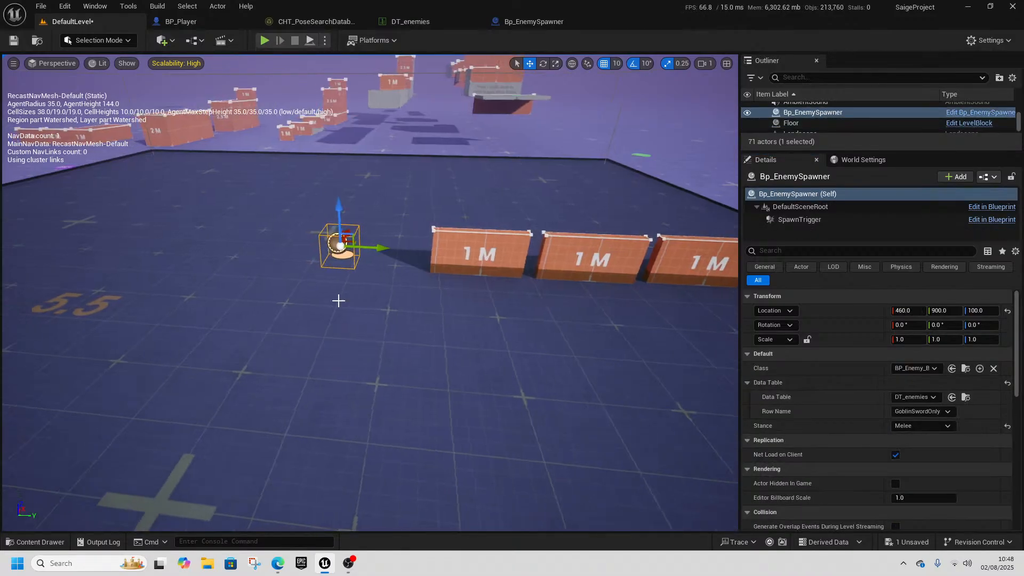
left_click_drag(352, 250, 365, 273)
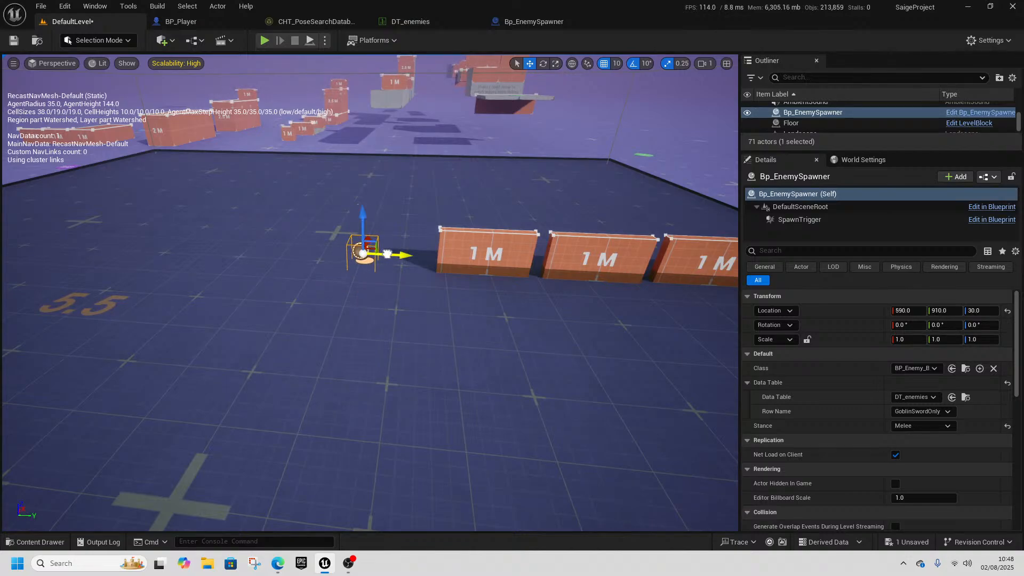
right_click(448, 441)
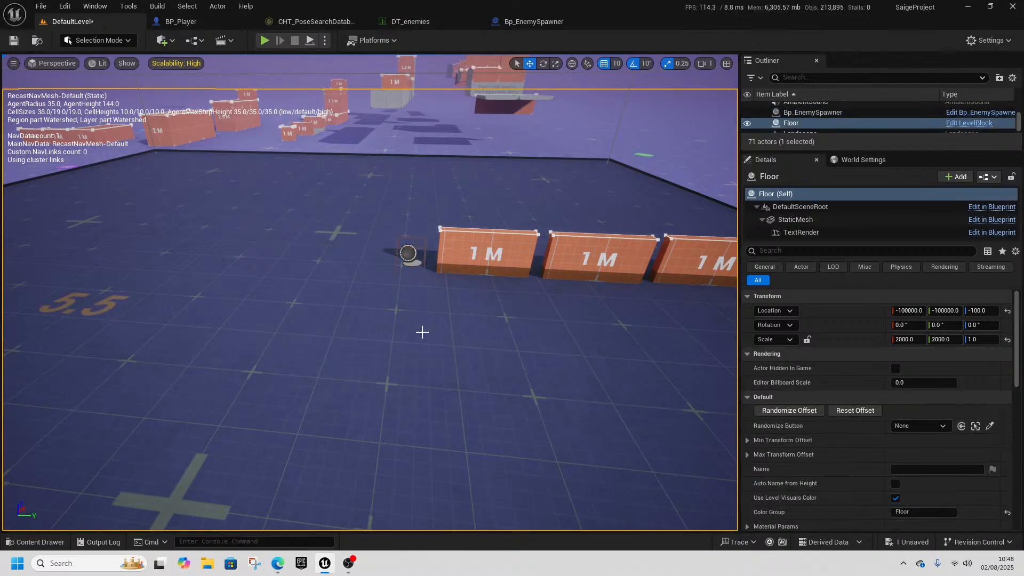
- Play-test DefaultLevel by running the player into the spawner's trigger beside the 1 M walls and circling the enemy, ending the session
left_click(464, 432)
key("w")
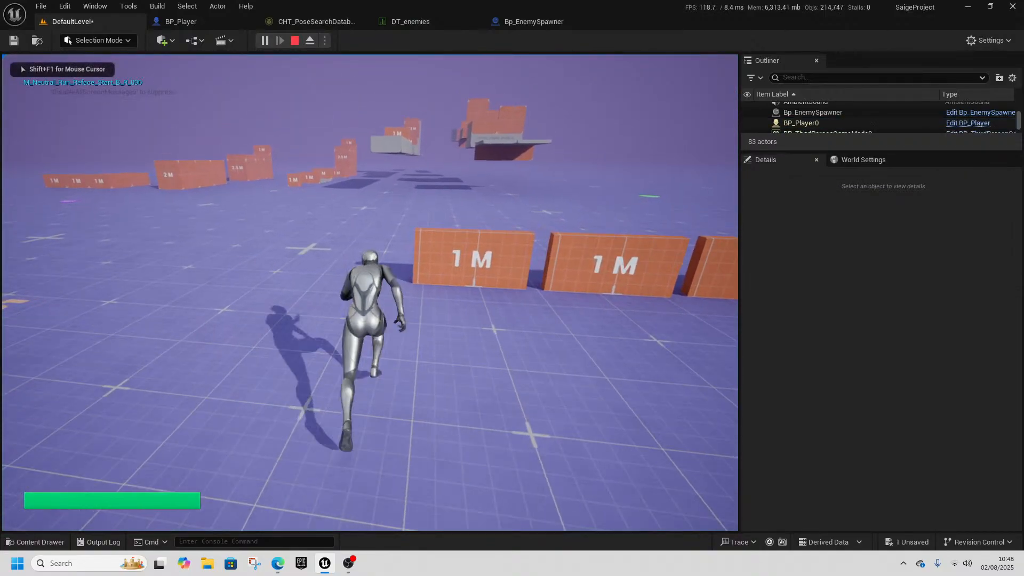
key("w")
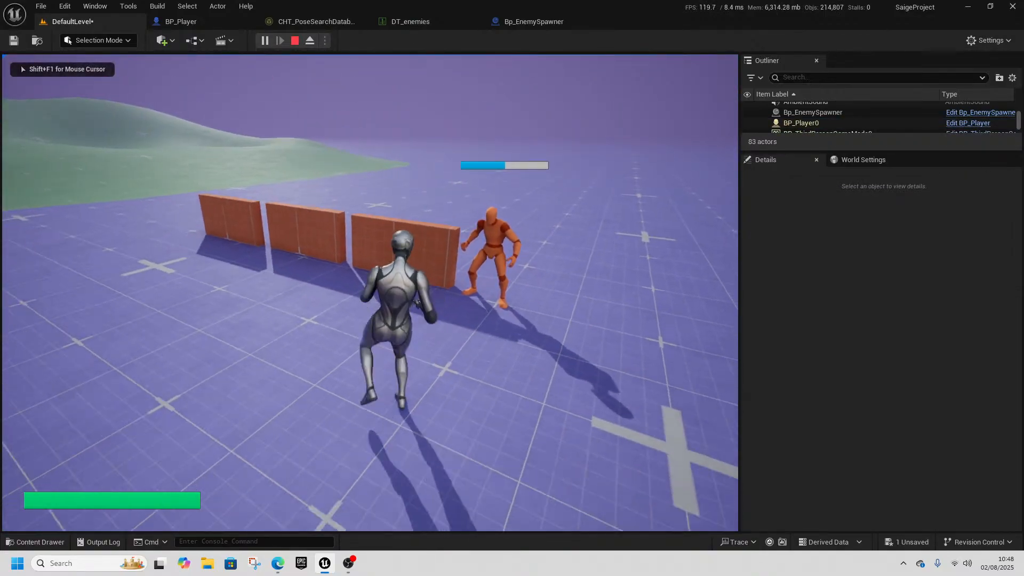
key("d")
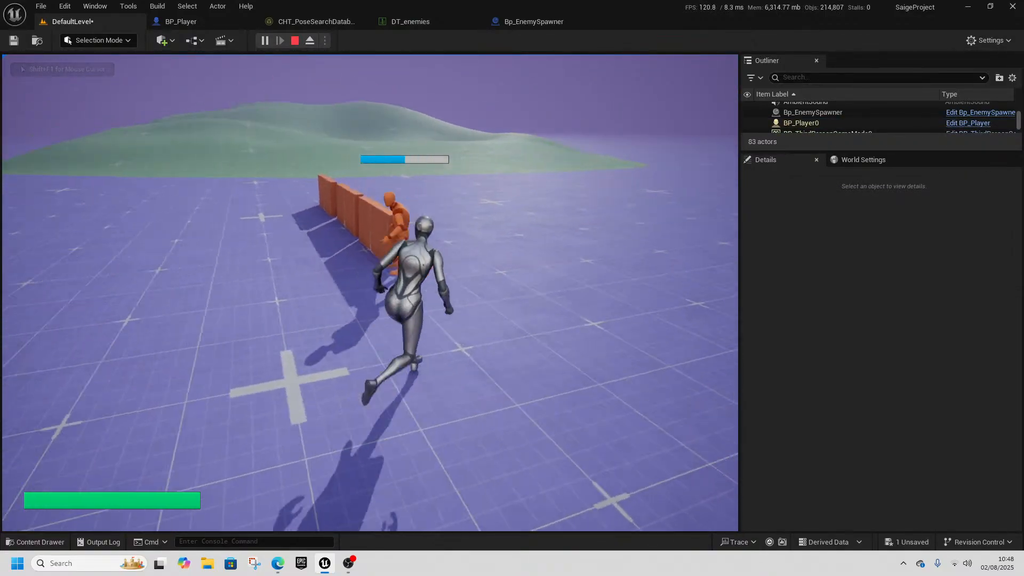
key("a")
key("a")
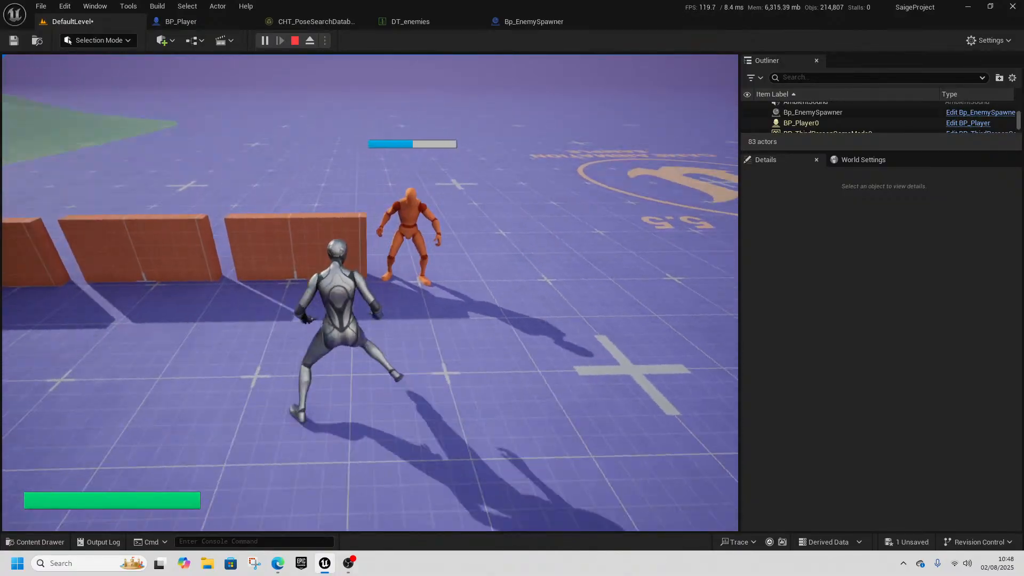
key("space")
key("d")
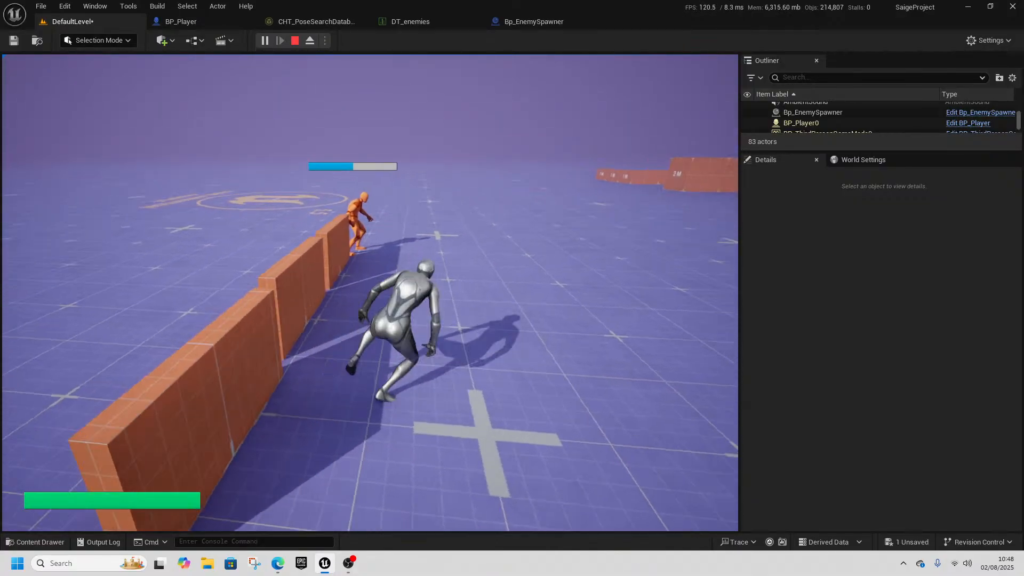
key("w")
key("w")
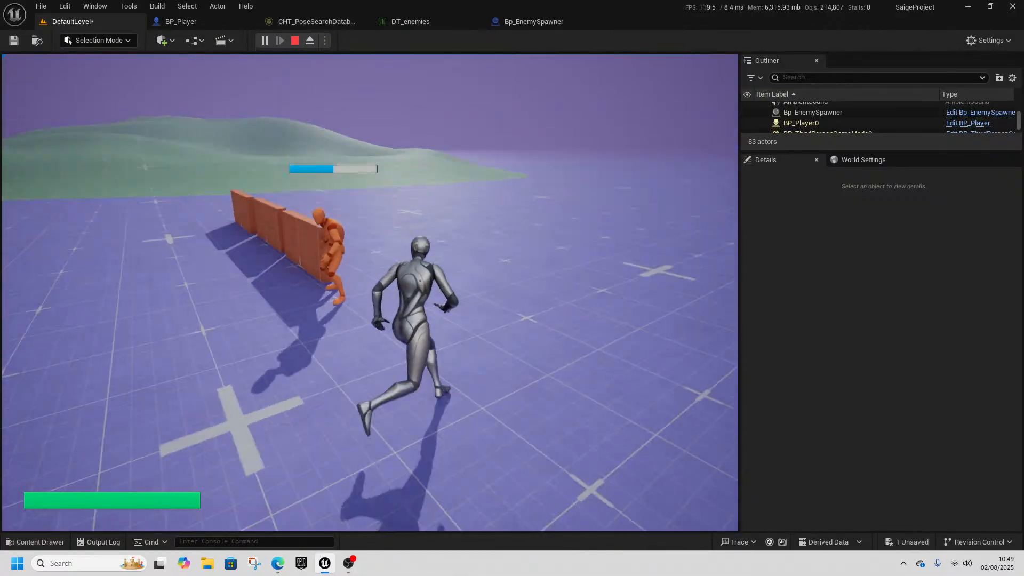
key("a")
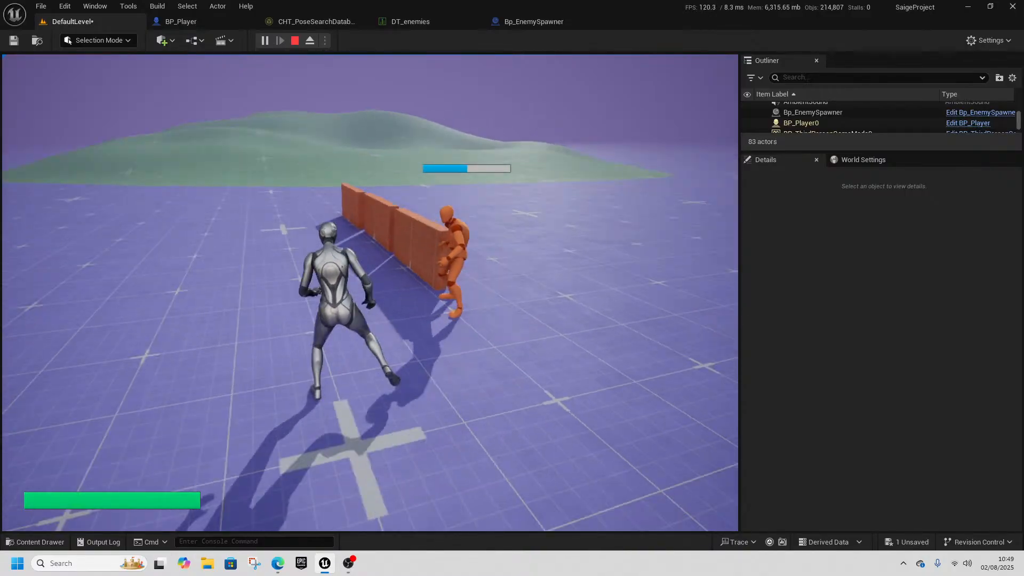
key("w")
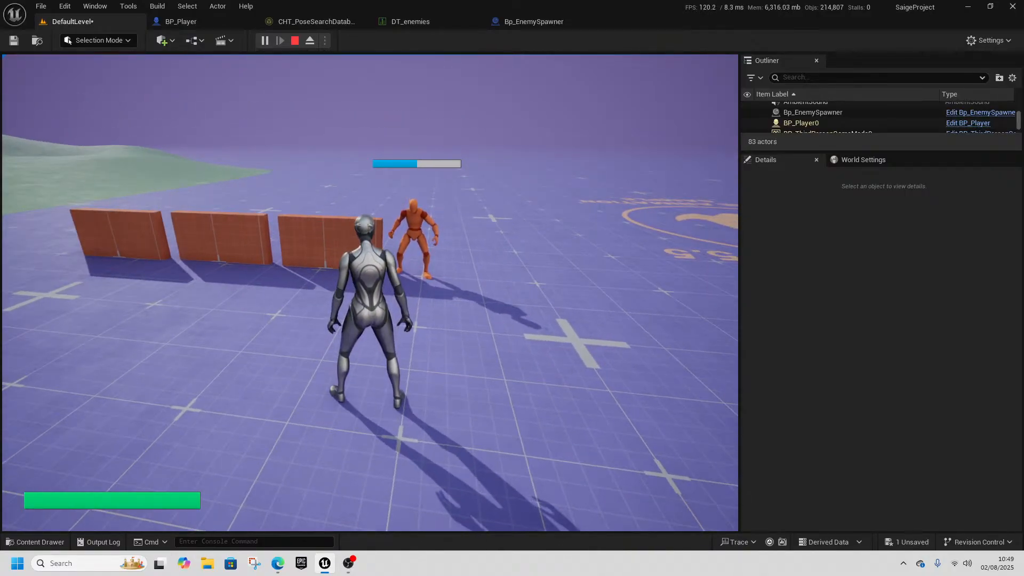
key("q")
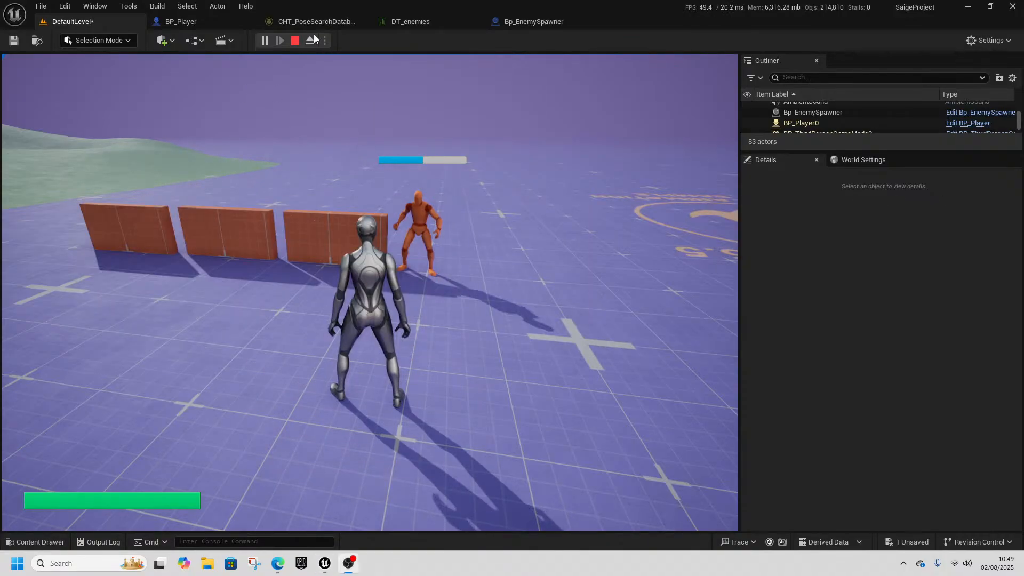
left_click(297, 40)
- In the Bp_EnemySpawner event graph, lower the Get Actor Location and Get Random Reachable Point nodes and align SpawnActor with the Spawn event
left_click(181, 21)
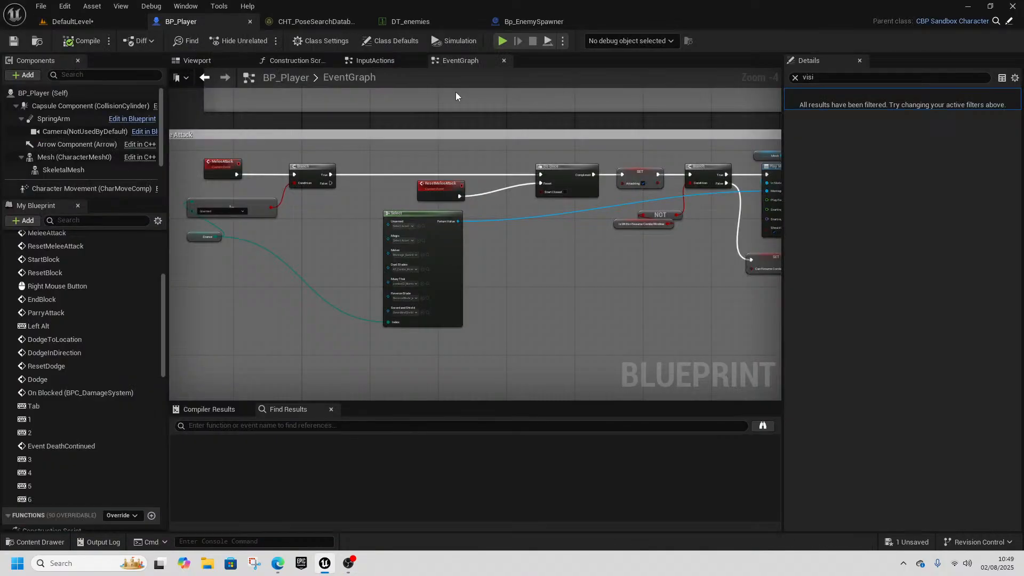
left_click(535, 22)
right_click_drag(524, 246, 508, 288)
right_click_drag(349, 254, 483, 248)
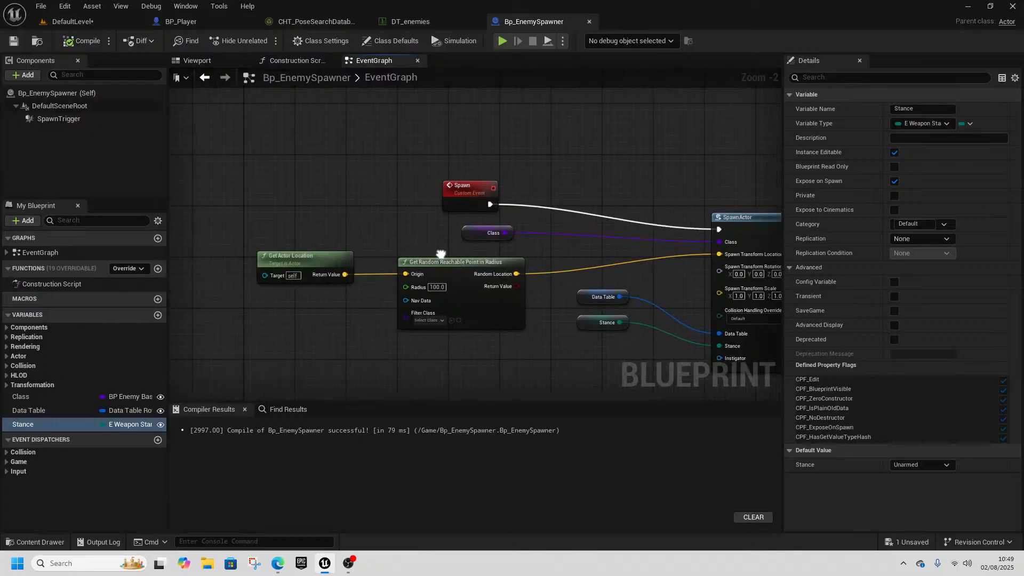
left_click_drag(328, 232, 445, 282)
left_click(73, 21)
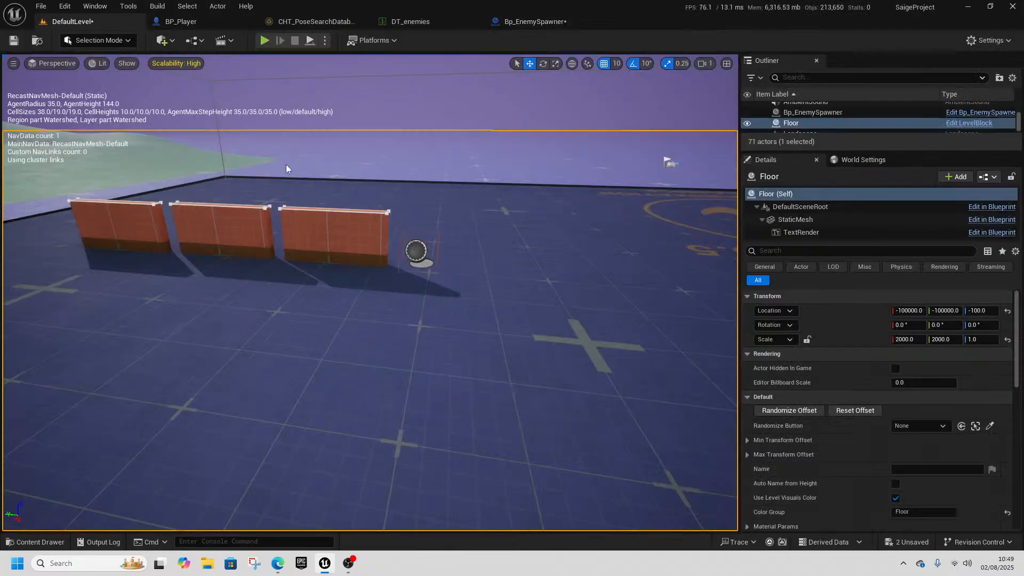
left_click(523, 26)
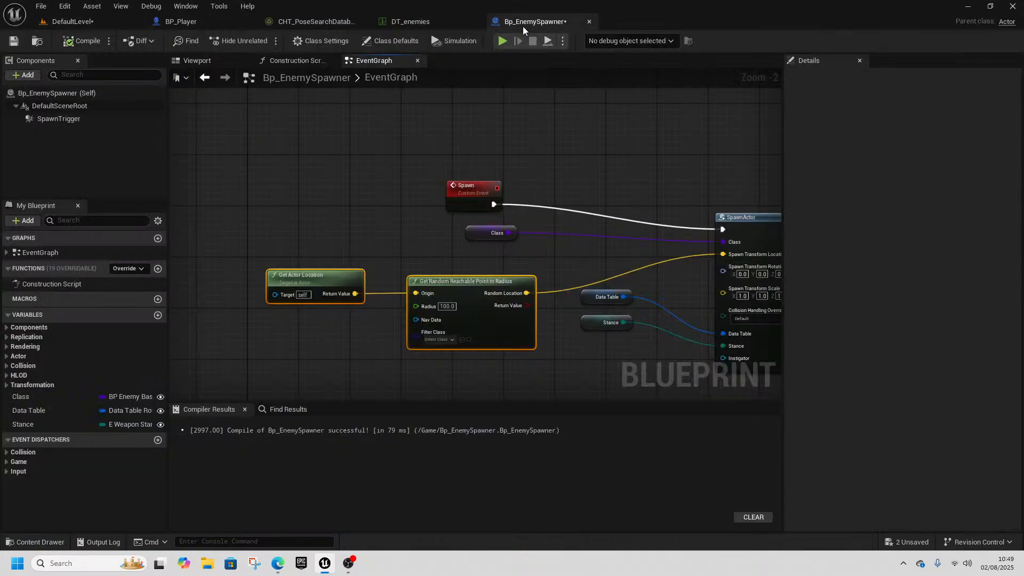
right_click_drag(577, 261, 391, 284)
left_click_drag(582, 262, 566, 242)
left_click(299, 271)
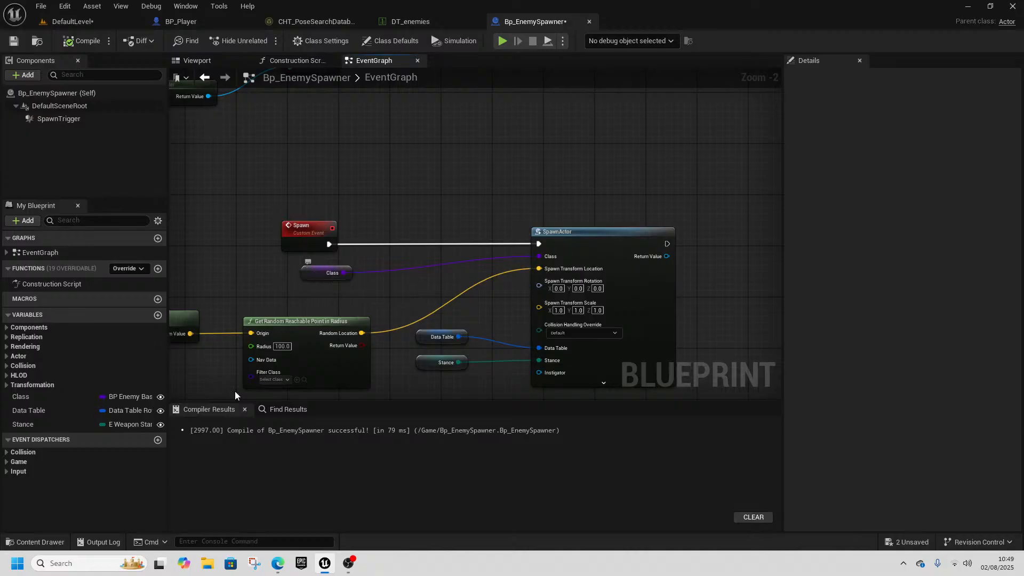
- Find BP_Enemy_Base with an "enemy" asset search, open it and locate the Event BeginPlay chain in its event graph
left_click(40, 542)
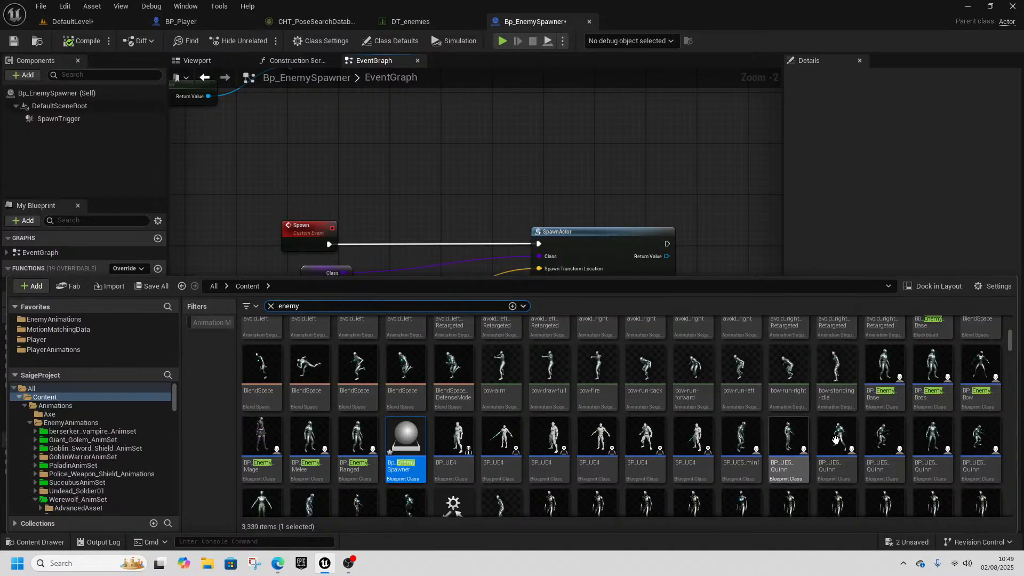
left_click(883, 401)
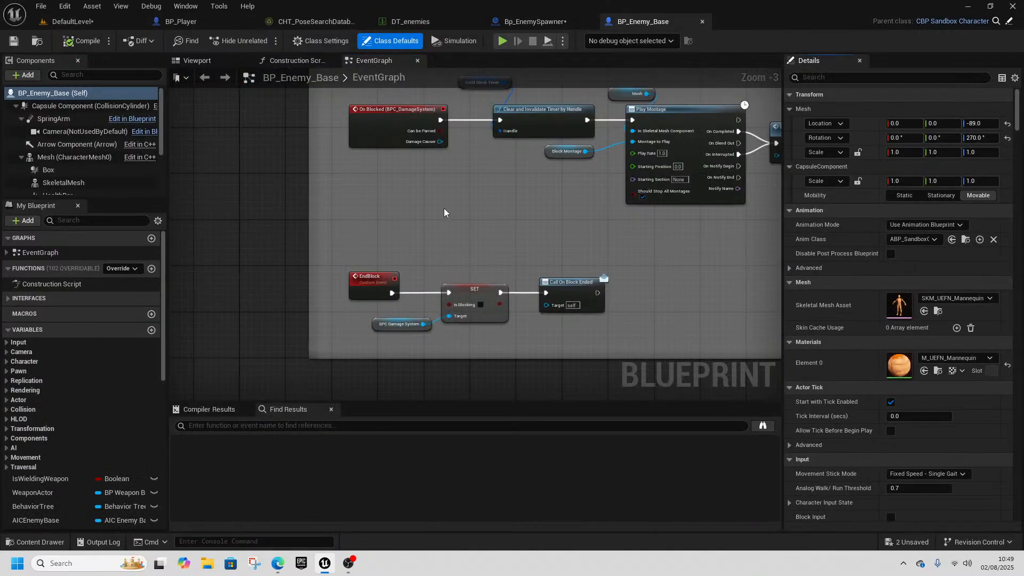
right_click_drag(443, 208, 445, 392)
scroll(434, 244, "down", 4)
right_click_drag(461, 181, 418, 349)
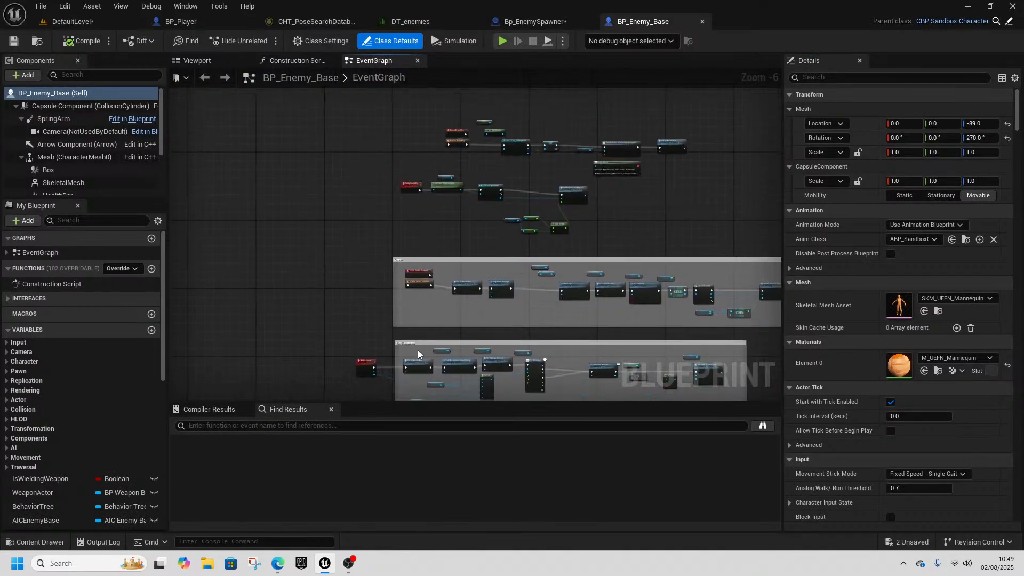
scroll(431, 302, "up", 4)
right_click_drag(485, 306, 352, 222)
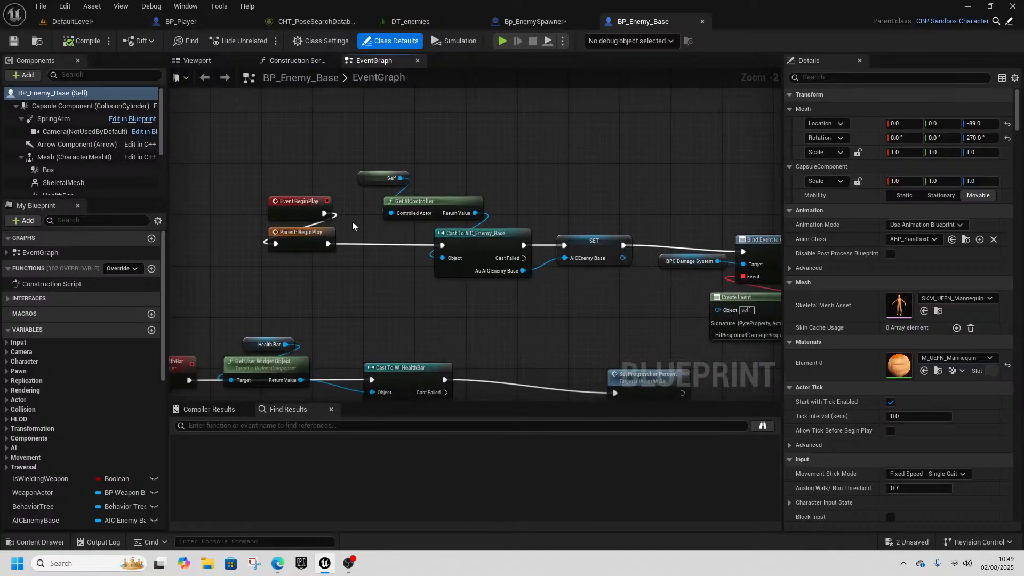
- Nudge the Bind Event to On Damage Response nodes into line with the rest of the BeginPlay chain
left_click(496, 246)
right_click_drag(579, 292, 326, 268)
left_click_drag(562, 309, 562, 310)
left_click_drag(534, 221, 539, 219)
left_click(725, 217)
- Move the Health Bar and Get User Widget Object nodes below the SetUpHealthBar execution line
right_click_drag(471, 188, 657, 150)
right_click_drag(435, 281, 470, 172)
right_click_drag(388, 257, 486, 291)
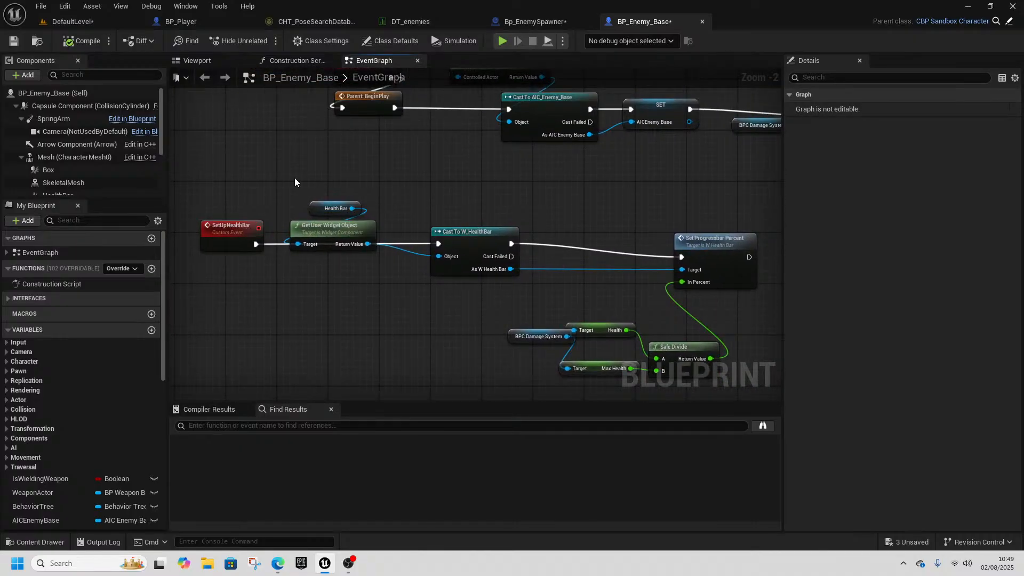
mouse_move(295, 178)
left_mouse_down()
mouse_move(335, 228)
mouse_move(363, 300)
left_mouse_up()
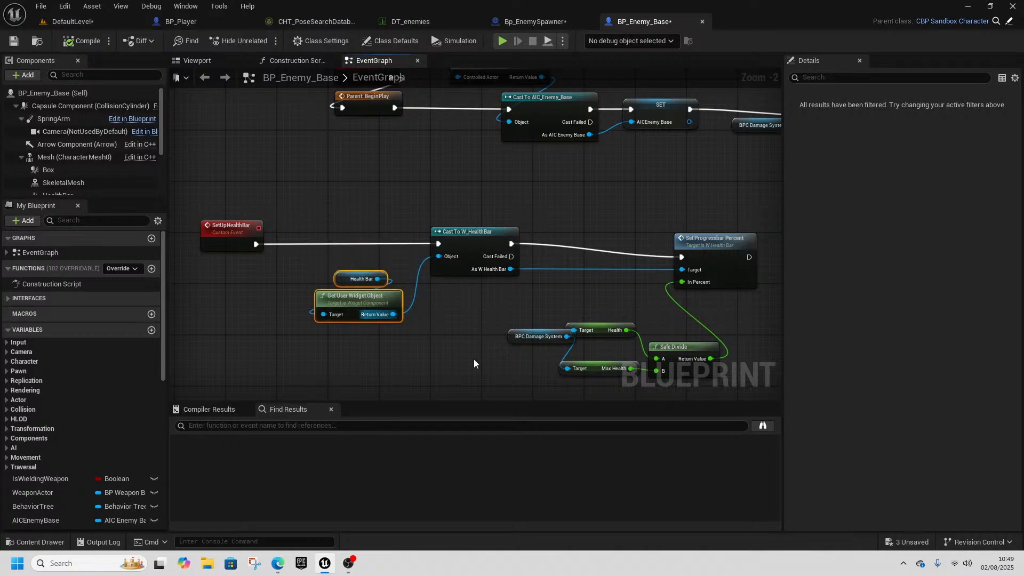
right_click_drag(533, 313, 455, 200)
scroll(401, 292, "down", 1)
right_click_drag(400, 292, 516, 367)
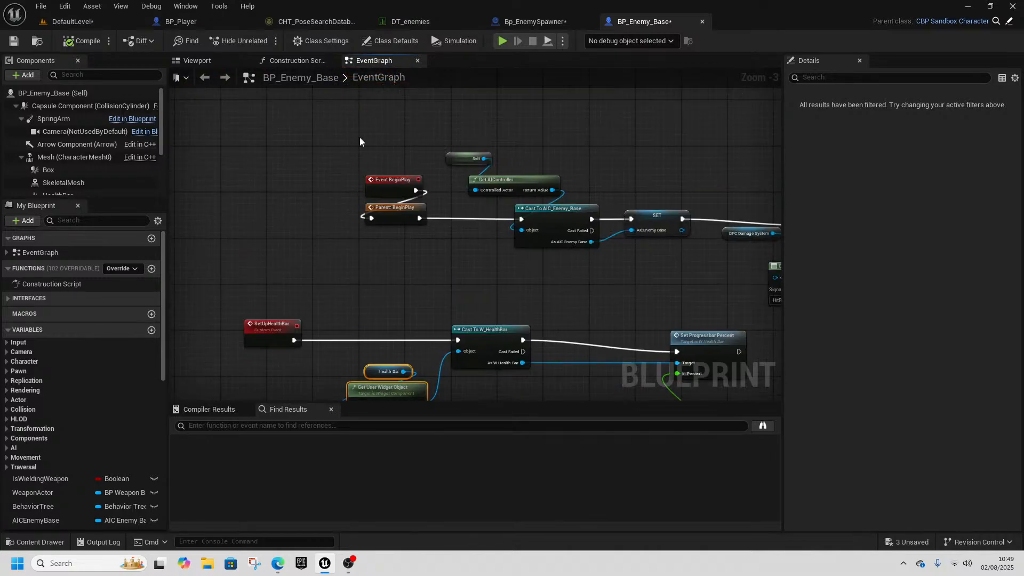
right_click_drag(465, 171, 455, 211)
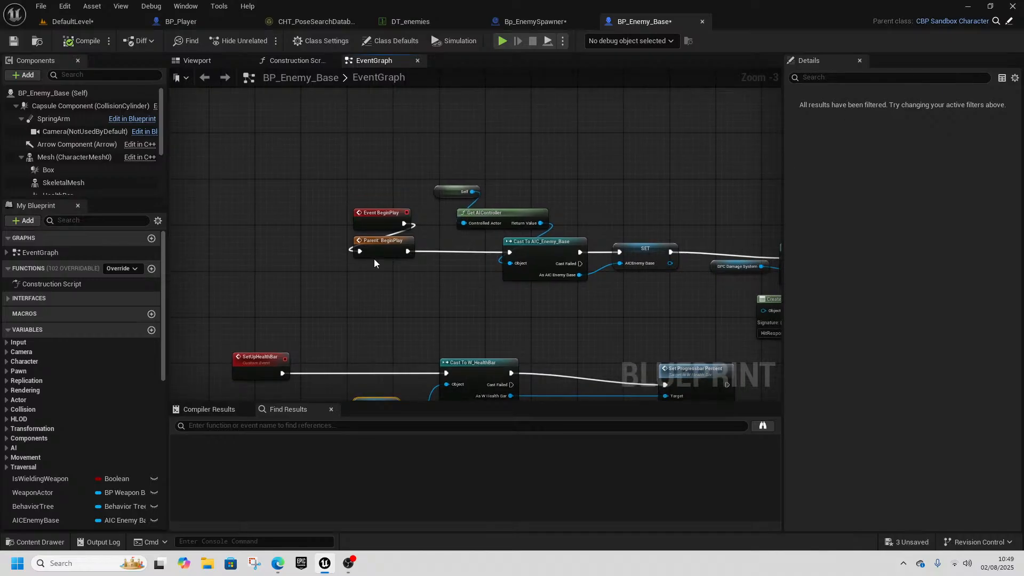
- Open the parent class CBP_SandboxCharacter and move the Event Begin Play comment group up slightly in its event graph
left_click(996, 21)
double_click(532, 336)
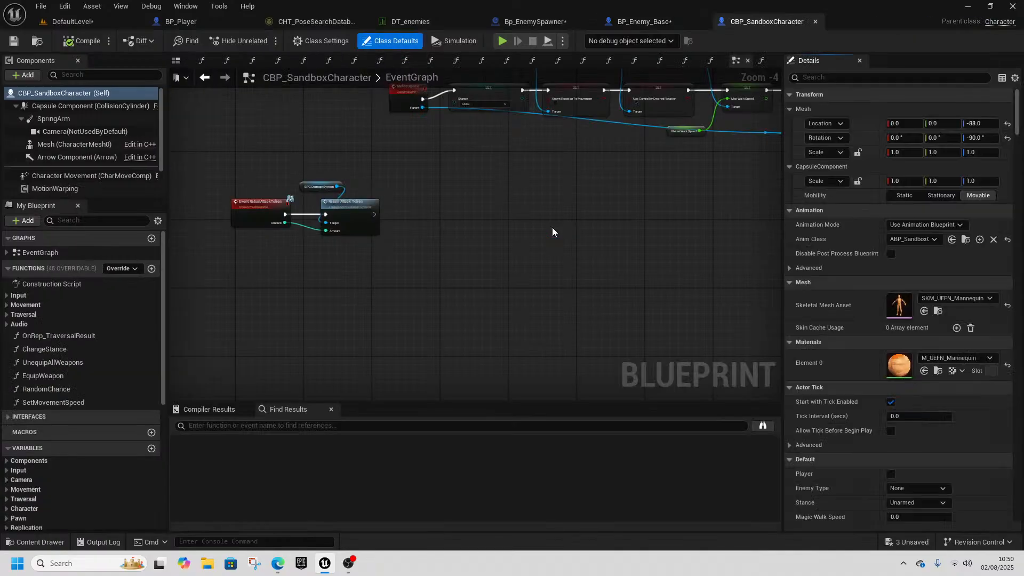
scroll(398, 292, "up", 5)
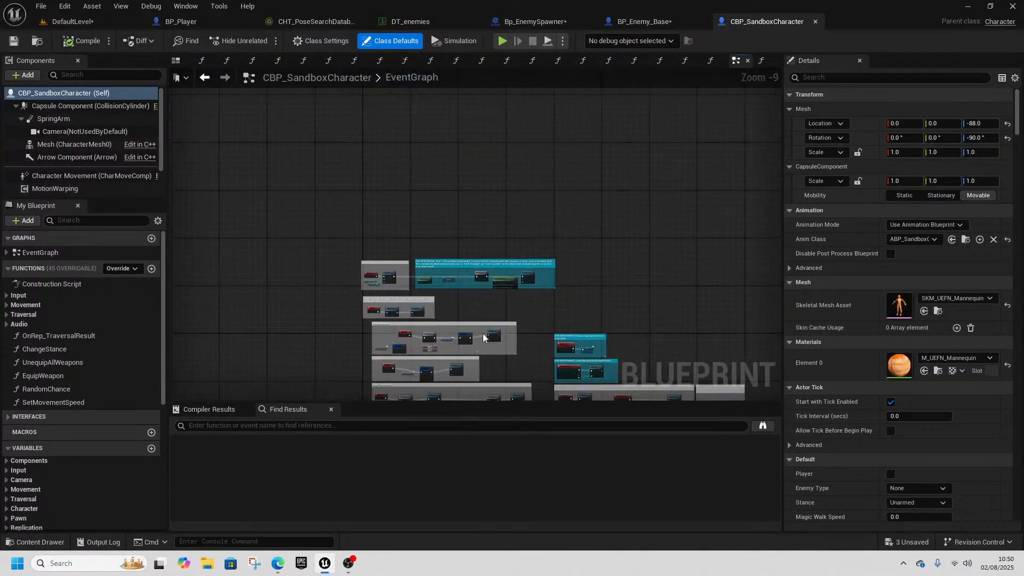
scroll(486, 303, "up", 1)
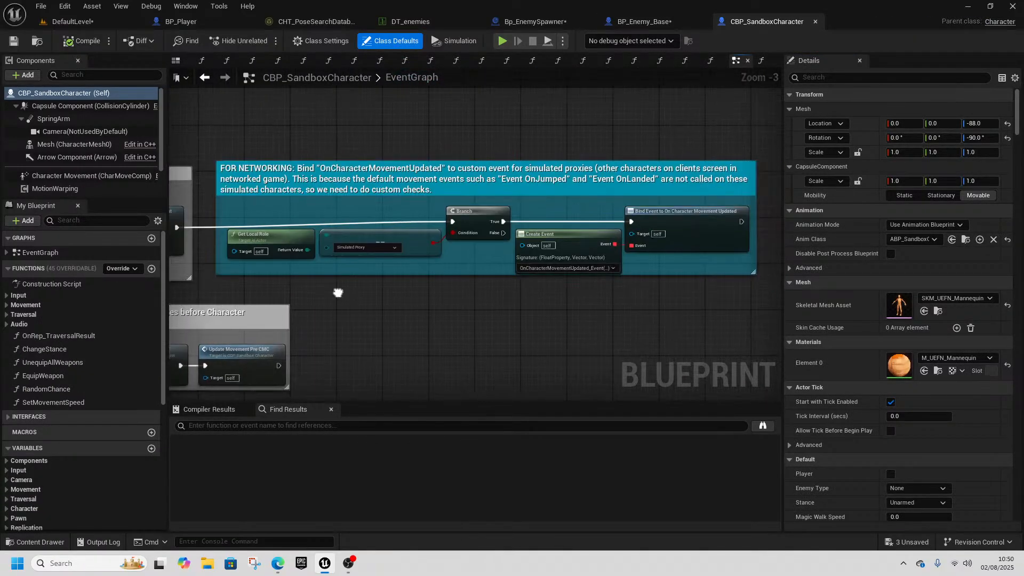
right_click_drag(415, 295, 550, 262)
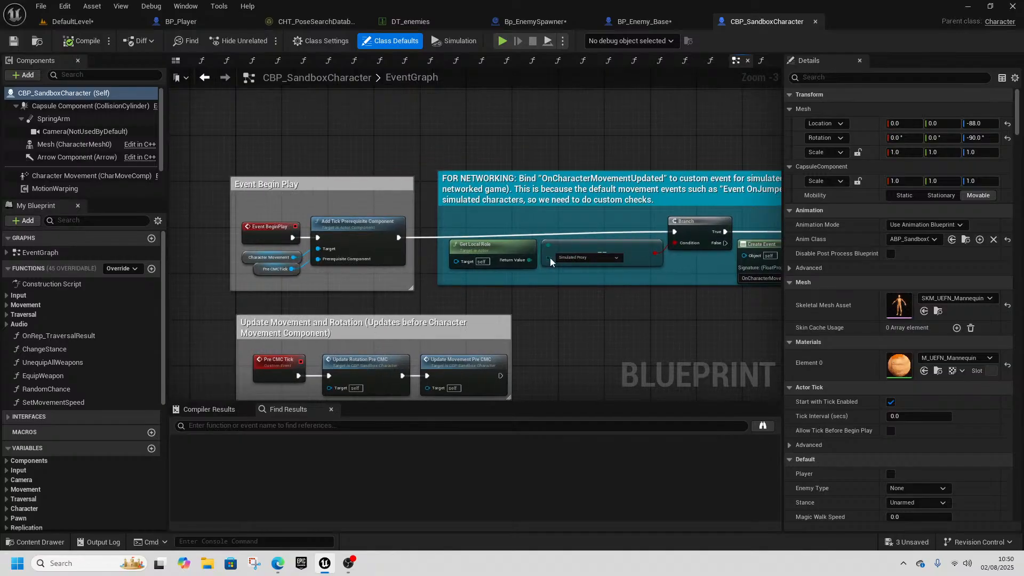
left_click(376, 182)
left_click_drag(382, 176, 382, 174)
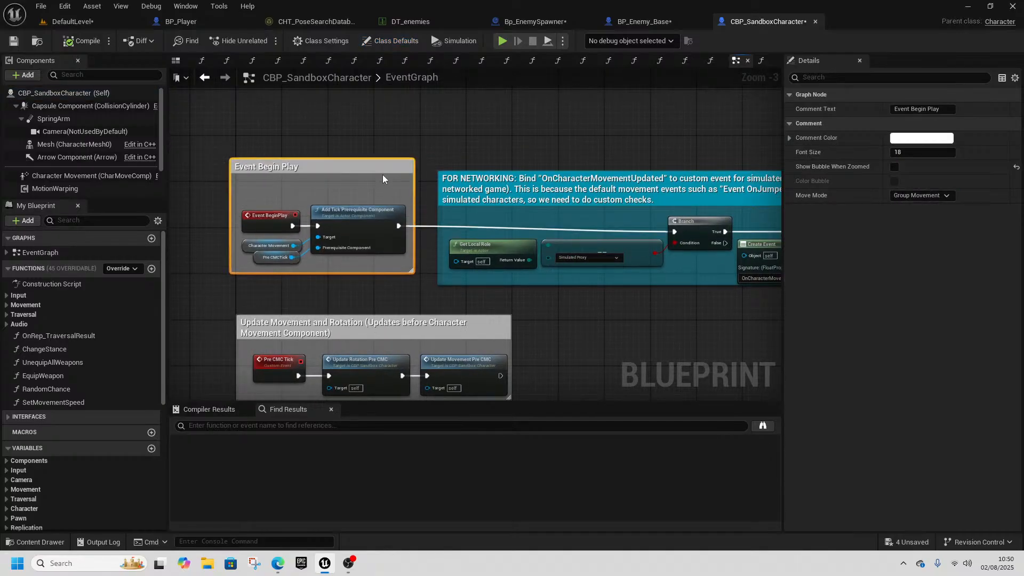
right_click_drag(563, 319, 471, 263)
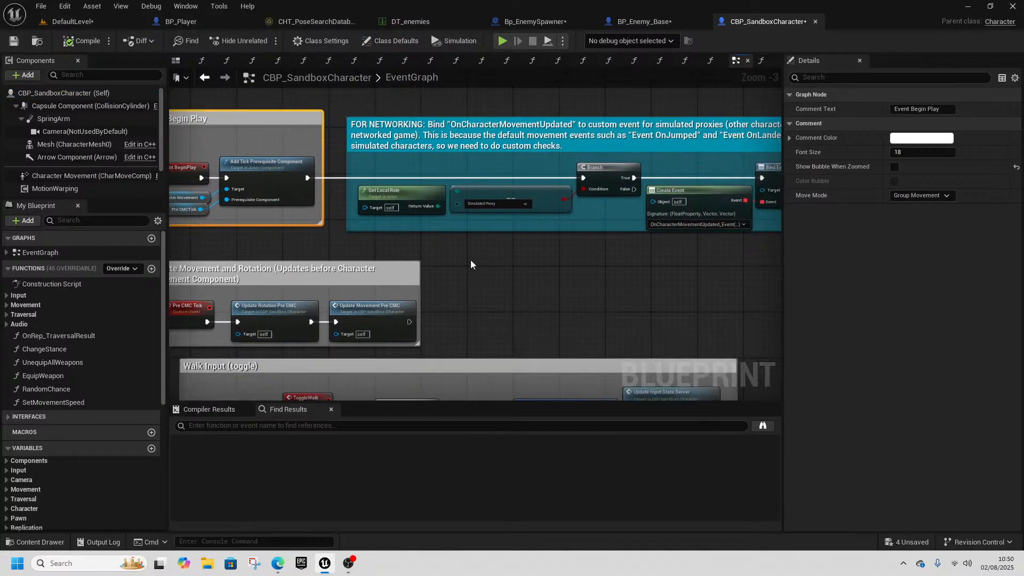
- Review the event graph and Construction Script of BP_Enemy_Base for its startup logic, and return to DefaultLevel
left_click(646, 22)
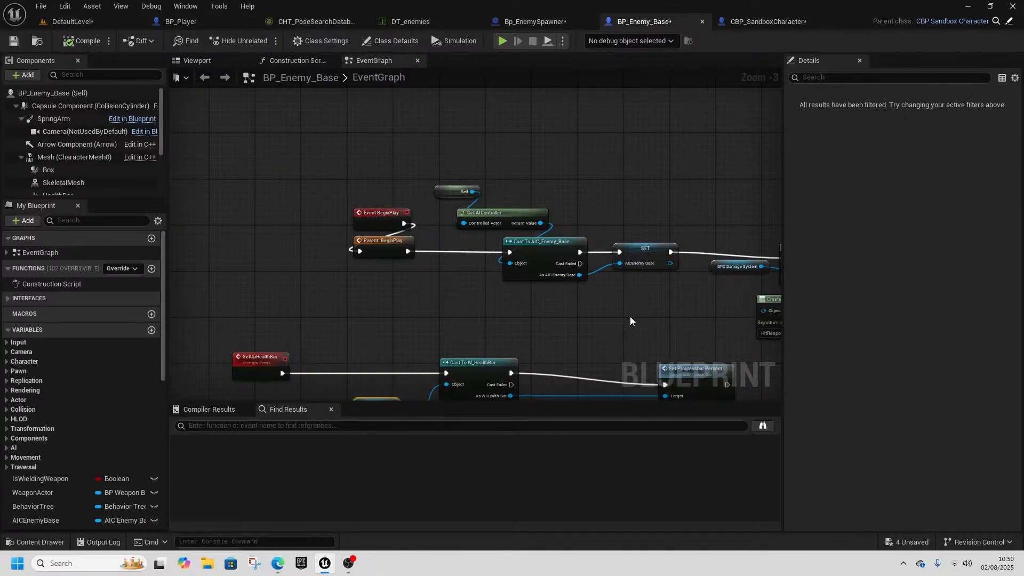
right_click_drag(676, 348, 605, 209)
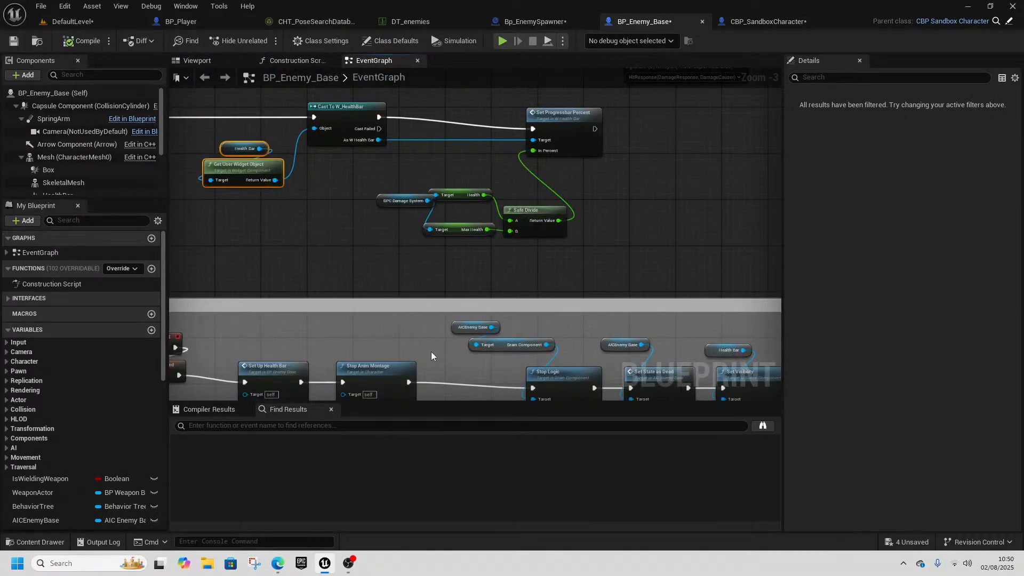
right_click_drag(431, 356, 448, 183)
left_click(294, 60)
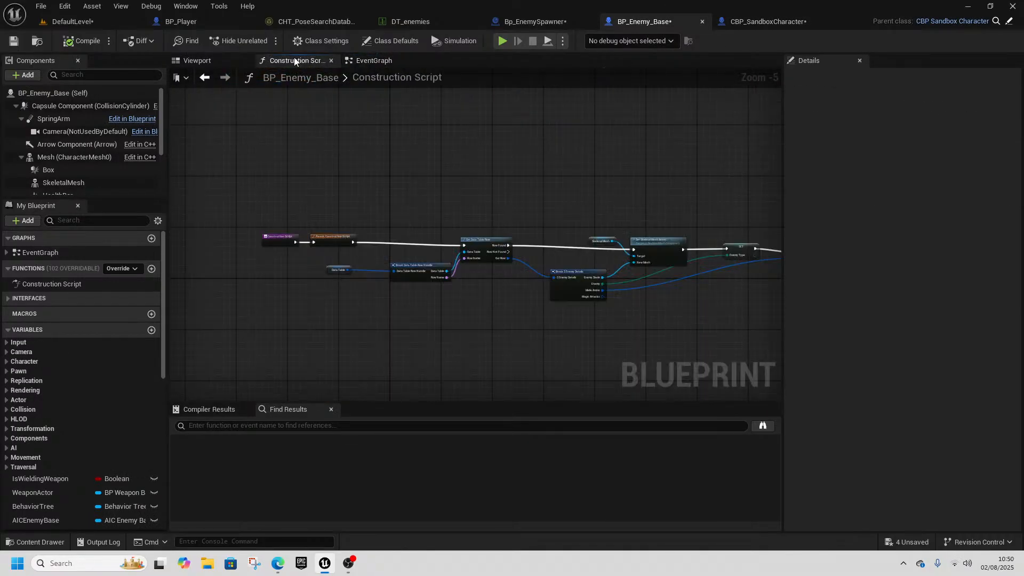
scroll(491, 249, "up", 5)
right_click_drag(456, 304, 362, 305)
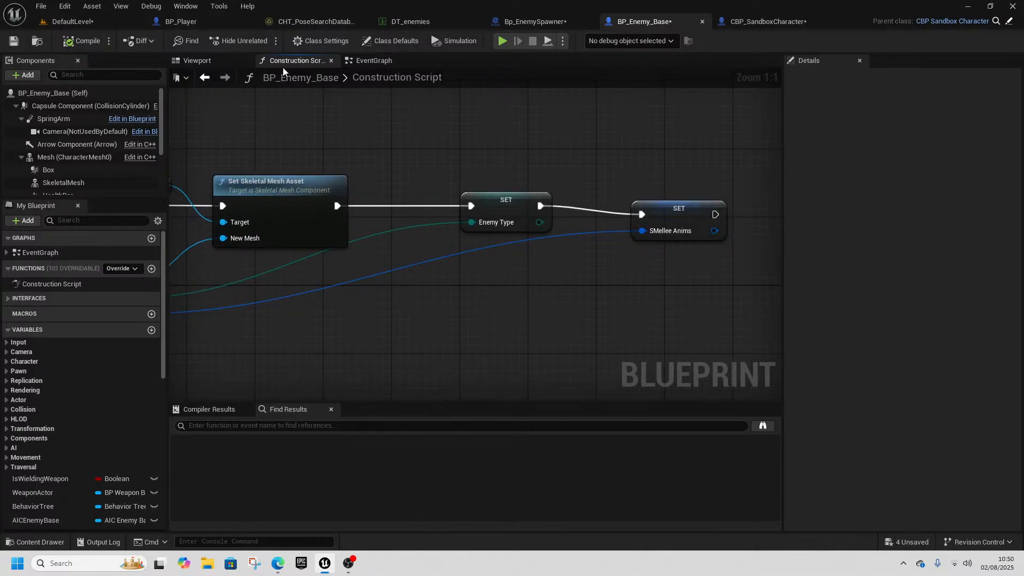
left_click(206, 79)
scroll(380, 215, "down", 2)
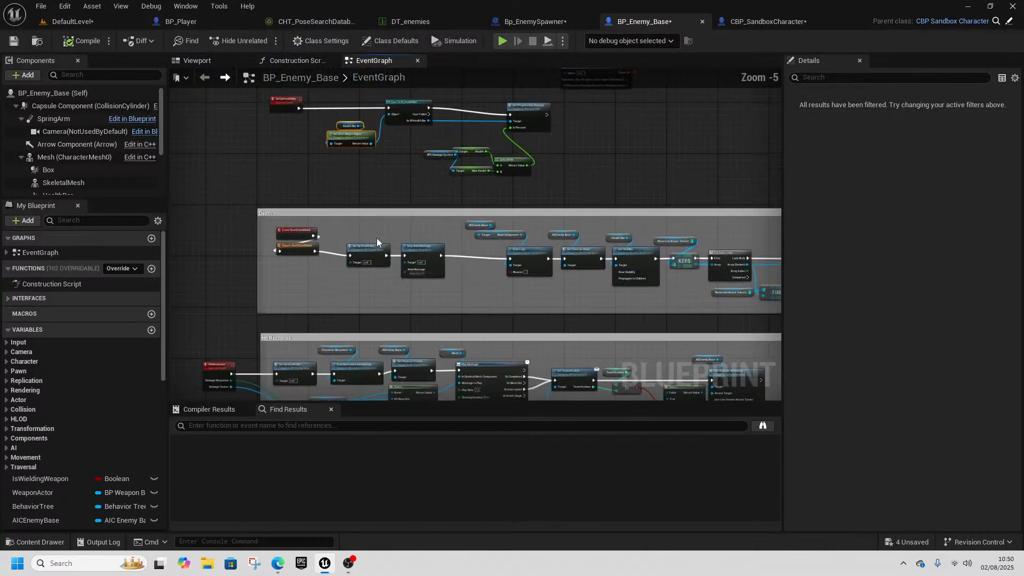
mouse_move(376, 238)
right_mouse_down()
mouse_move(421, 248)
mouse_move(312, 234)
mouse_move(389, 268)
mouse_move(507, 259)
mouse_move(472, 356)
mouse_move(359, 208)
mouse_move(395, 222)
mouse_move(565, 239)
mouse_move(540, 237)
right_mouse_up()
scroll(333, 217, "up", 2)
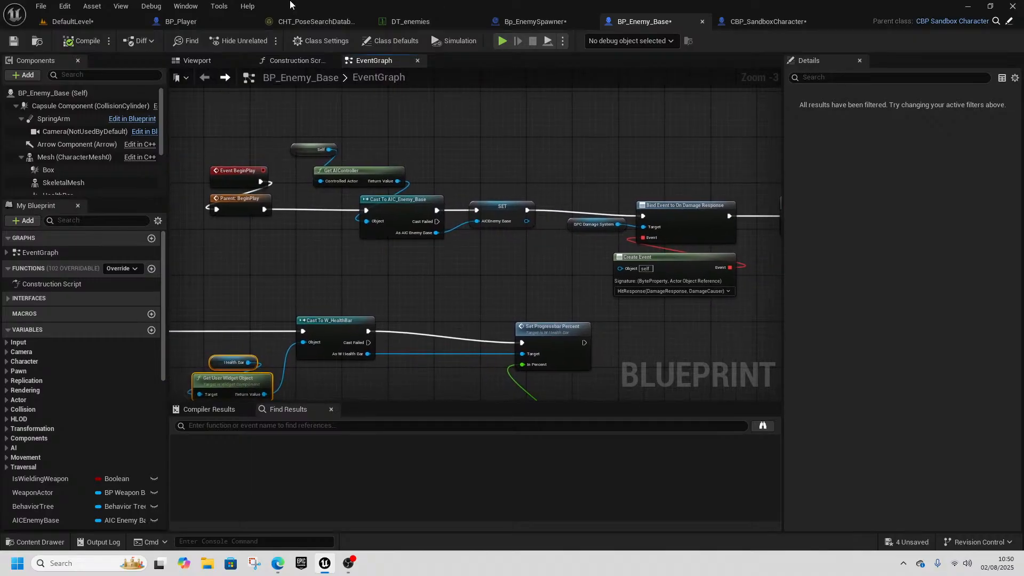
left_click(73, 22)
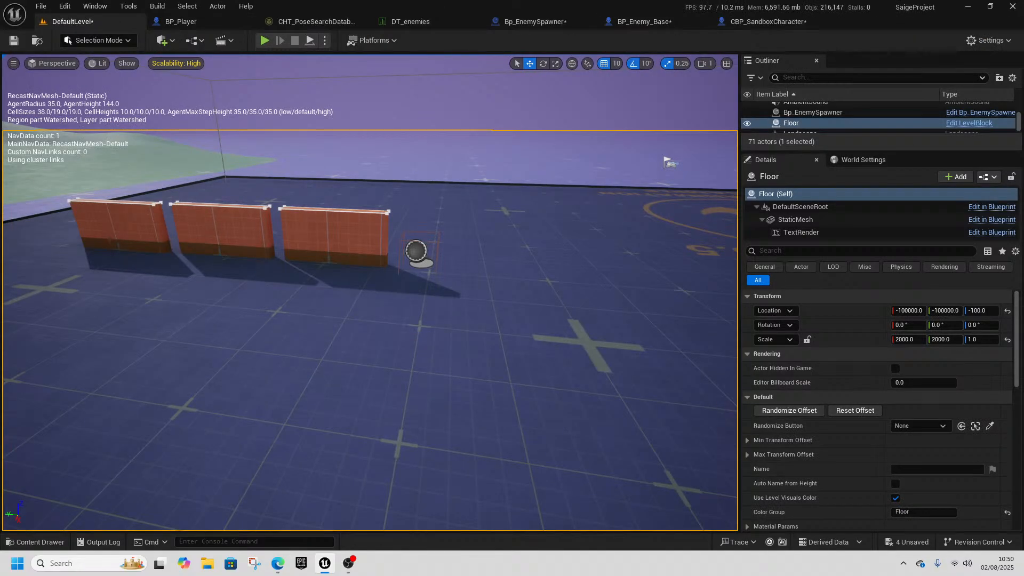
- Set the Class of the placed Bp_EnemySpawner in DefaultLevel to BP_Enemy_Melee
left_click(416, 251)
left_click(916, 368)
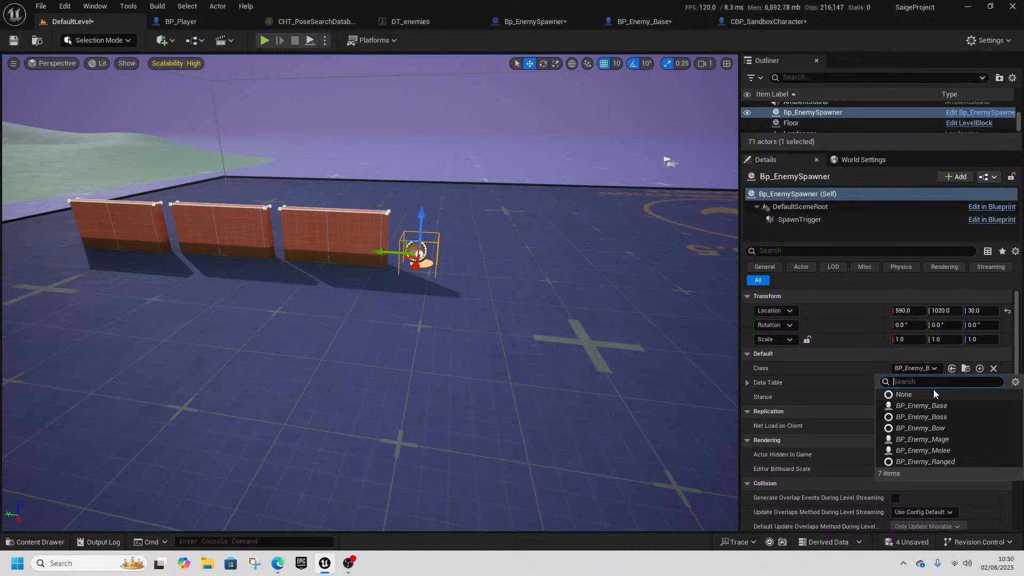
left_click(936, 450)
- Play-test from the floor near the spawner by running the player through its trigger, and return to the BP_Enemy_Base event graph
right_click(429, 377)
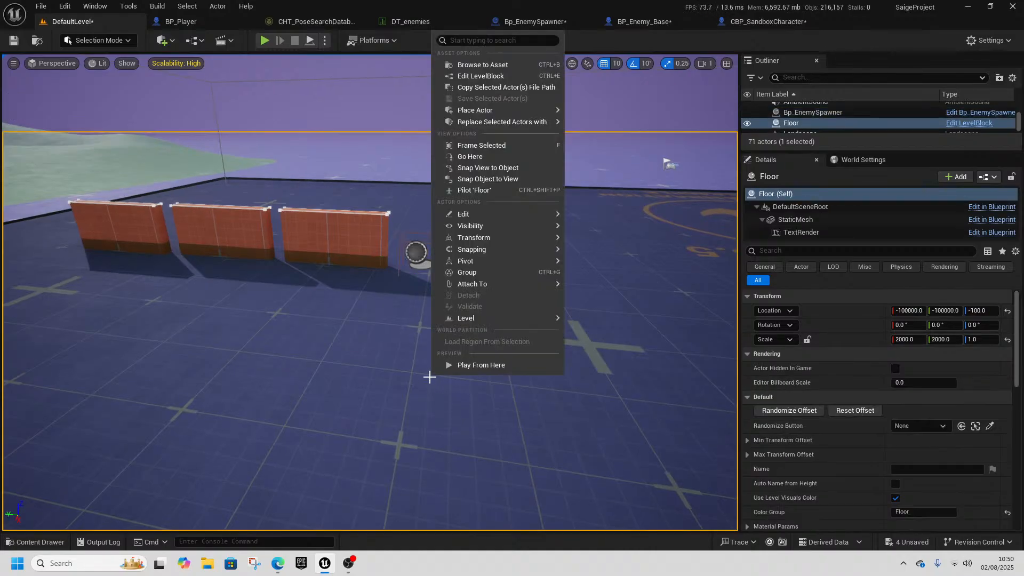
left_click(481, 365)
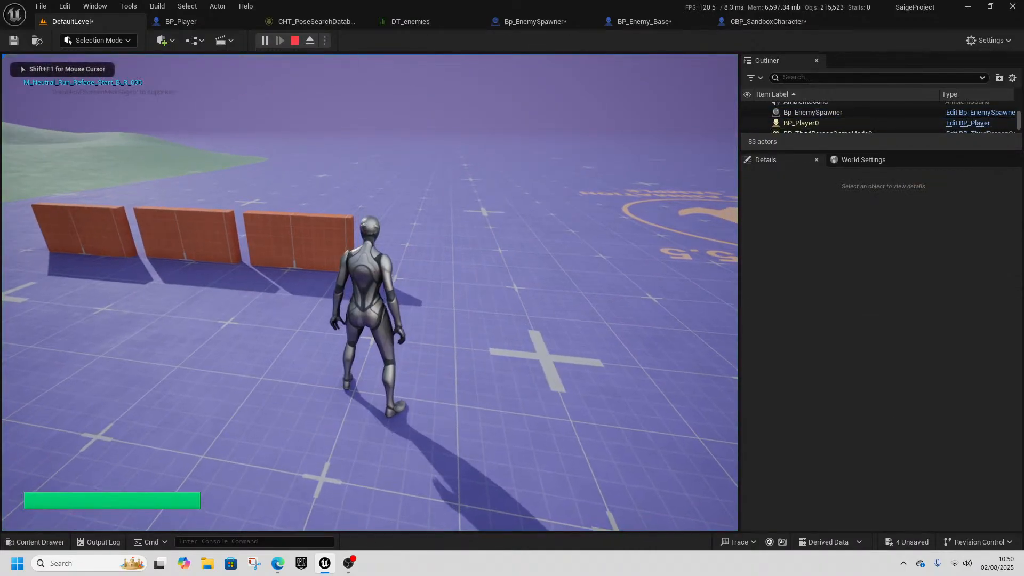
key("w")
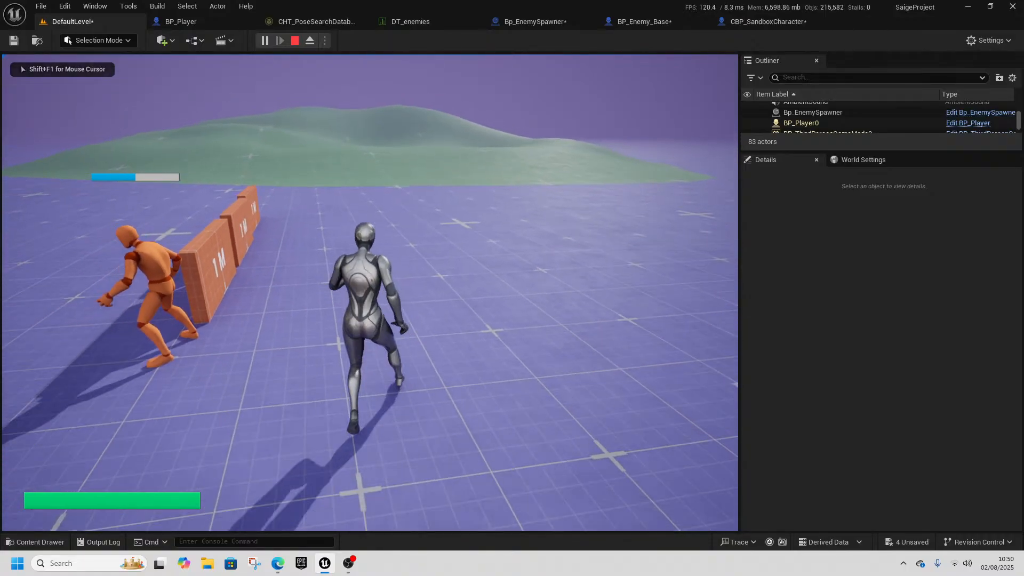
key("w")
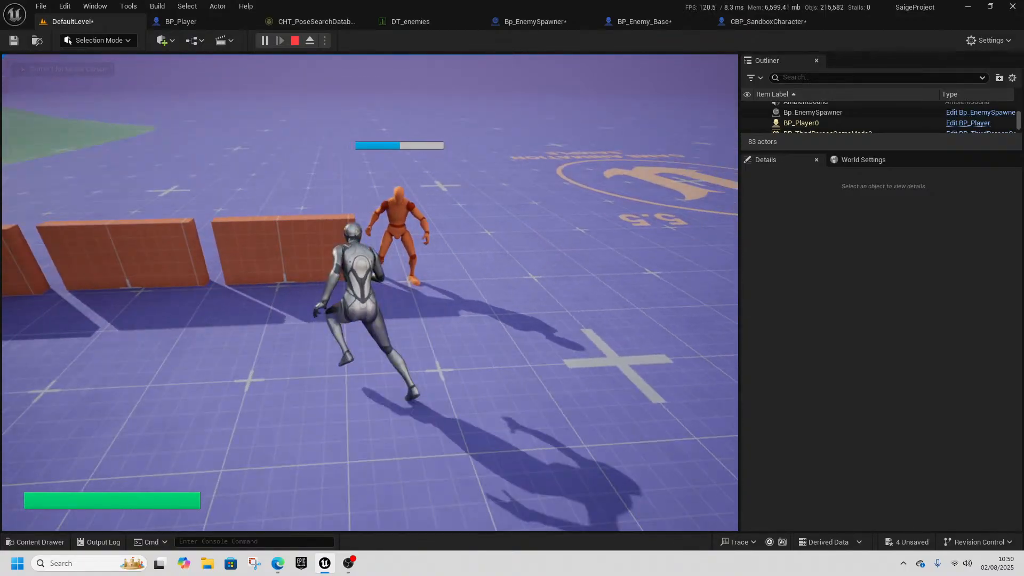
key("w")
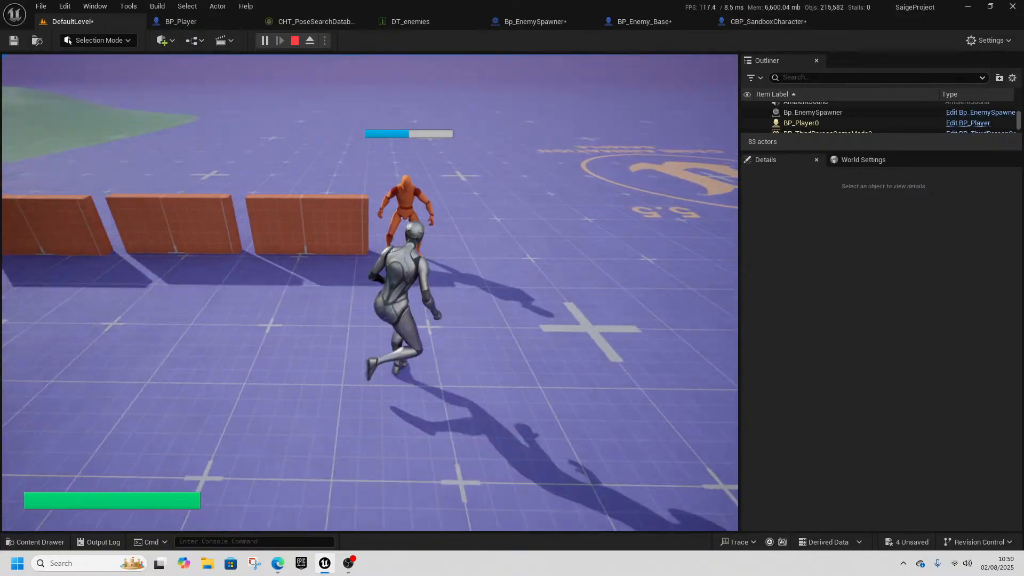
key("shift+F1")
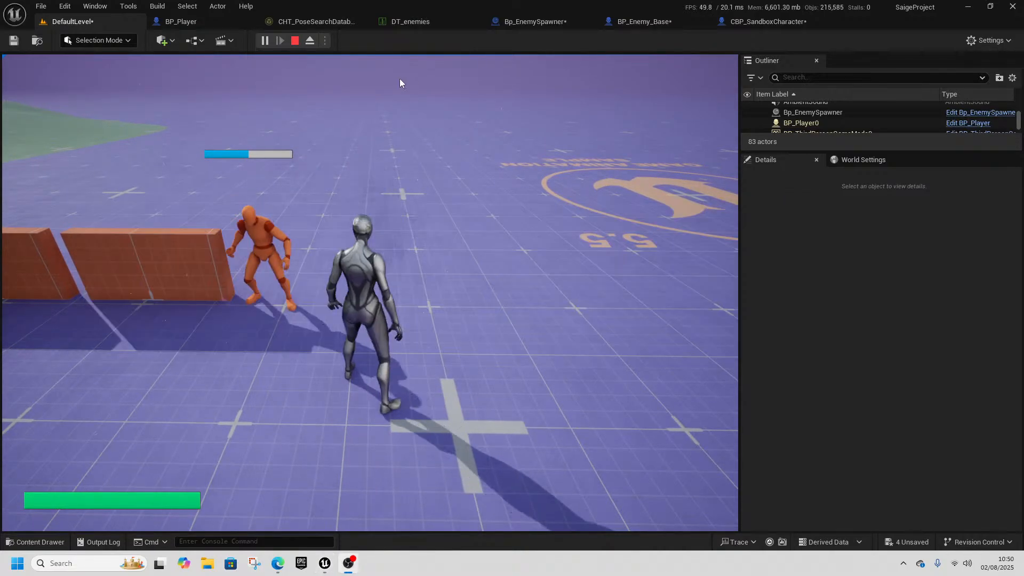
left_click(297, 41)
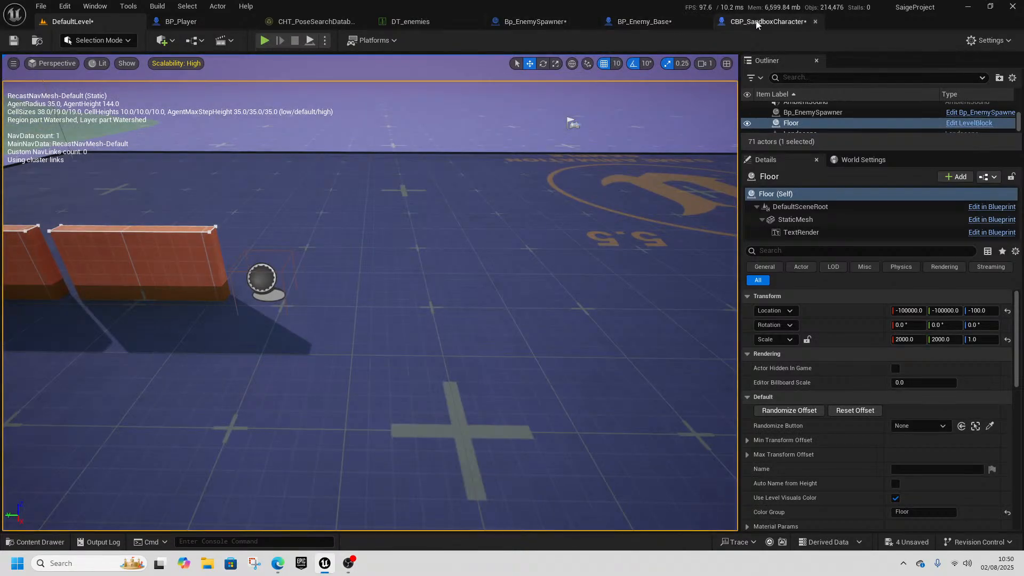
left_click(635, 22)
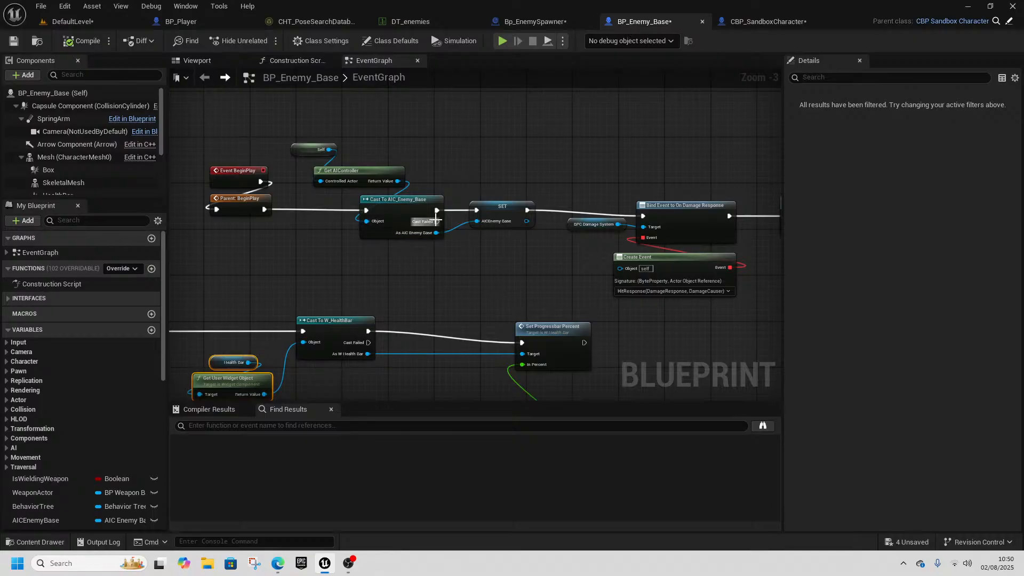
left_click_drag(438, 221, 470, 257)
type("progress")
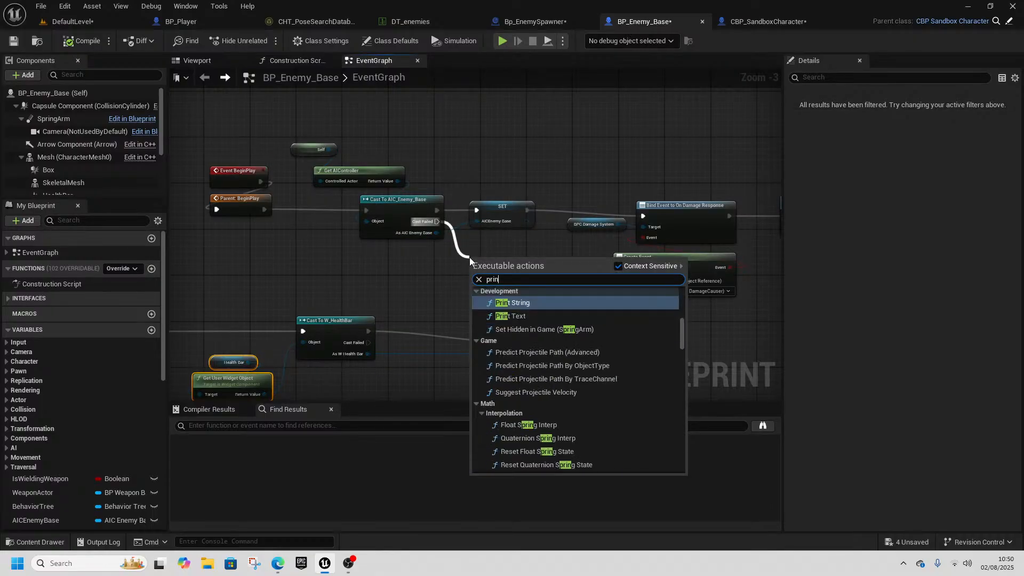
key("Escape")
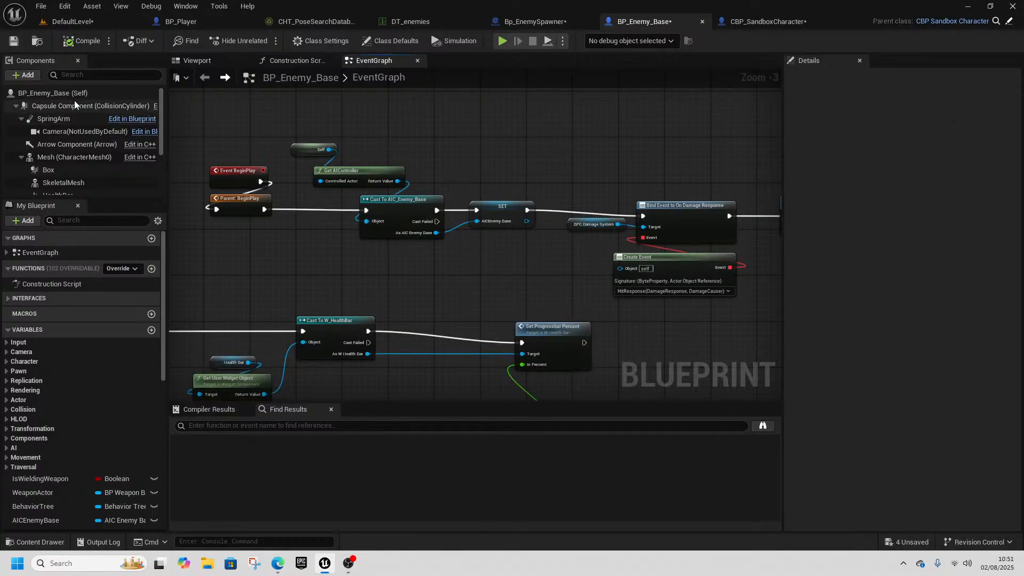
- Set Auto Possess AI to Placed in World or Spawned in the class defaults of BP_Enemy_Base and save the blueprint
left_click(74, 96)
scroll(942, 438, "down", 6)
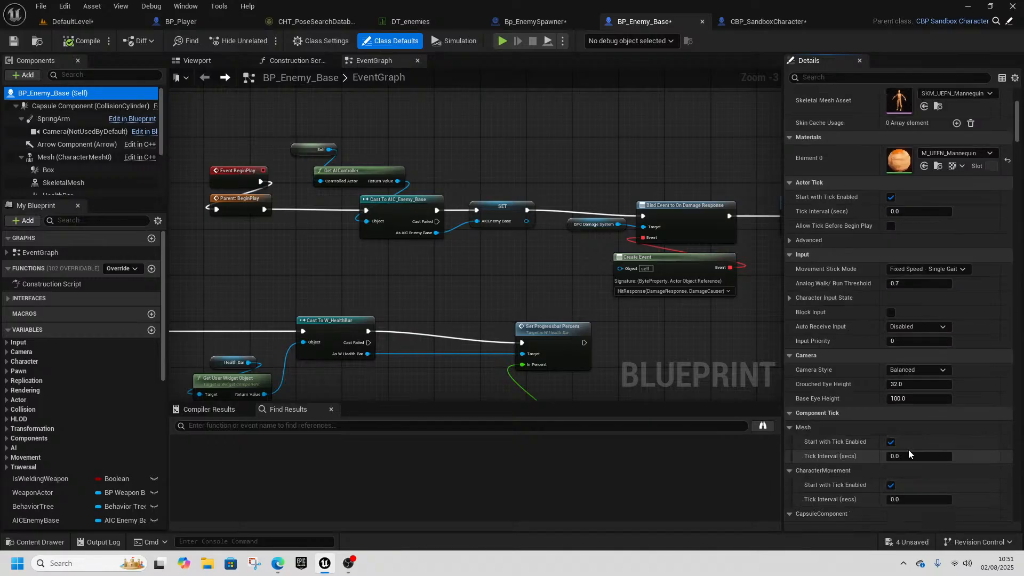
scroll(881, 442, "down", 8)
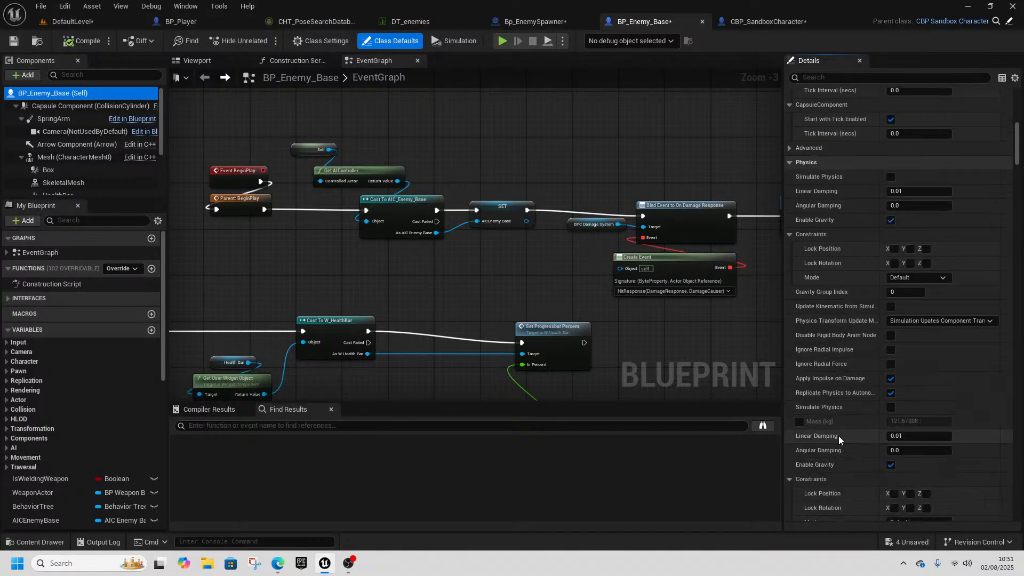
scroll(838, 436, "down", 10)
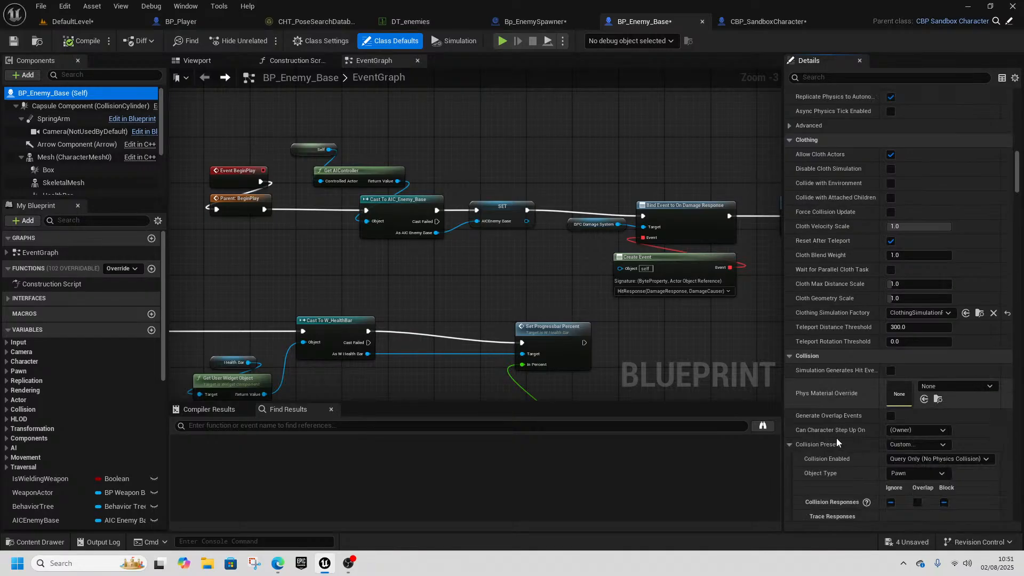
scroll(837, 441, "down", 8)
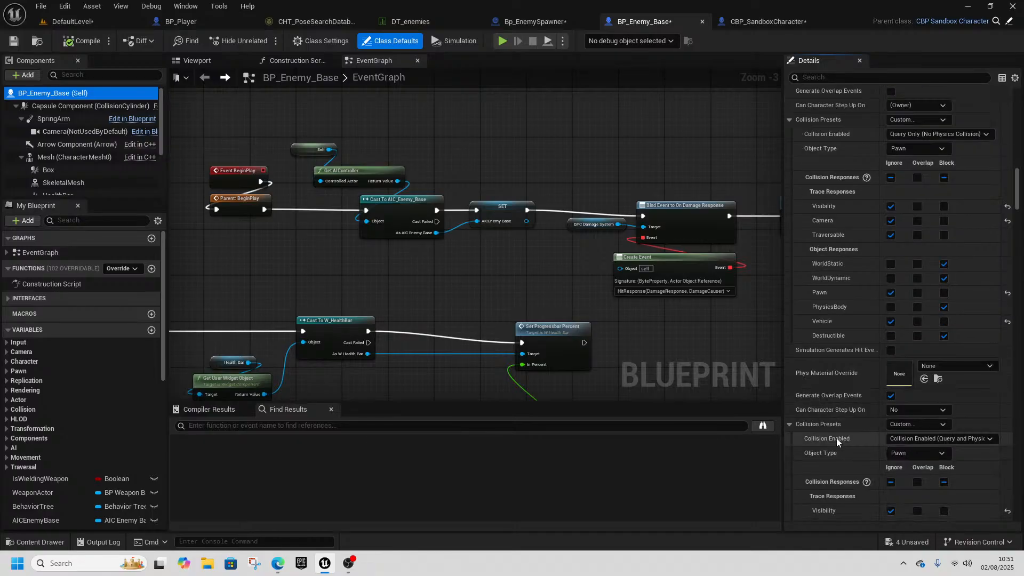
scroll(835, 439, "down", 10)
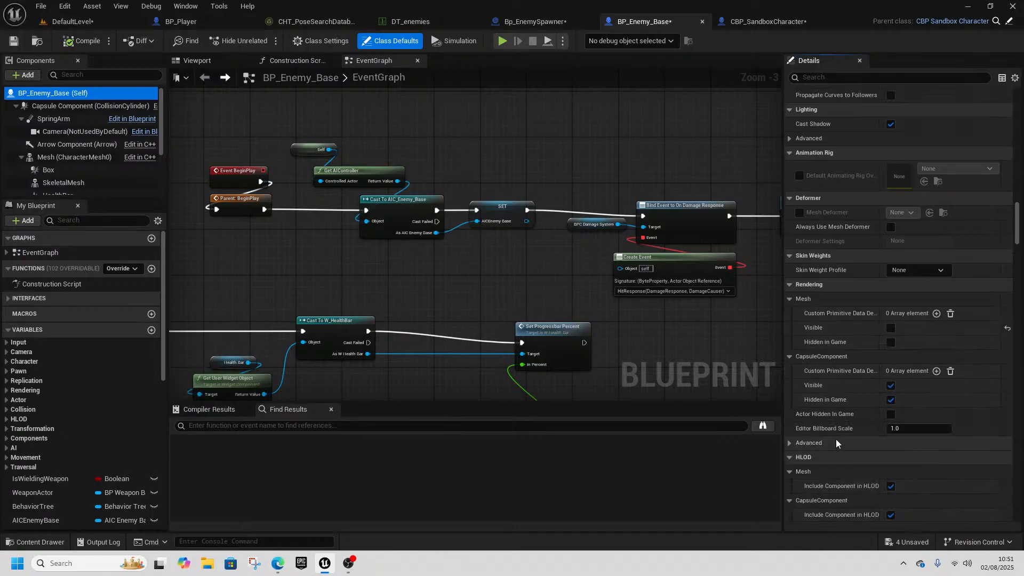
scroll(836, 440, "down", 8)
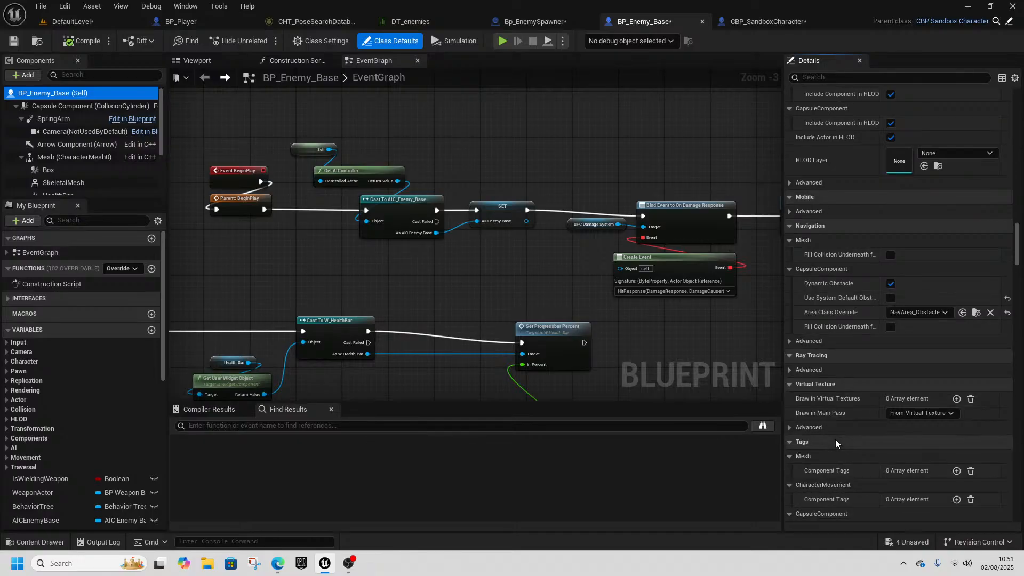
scroll(836, 442, "down", 10)
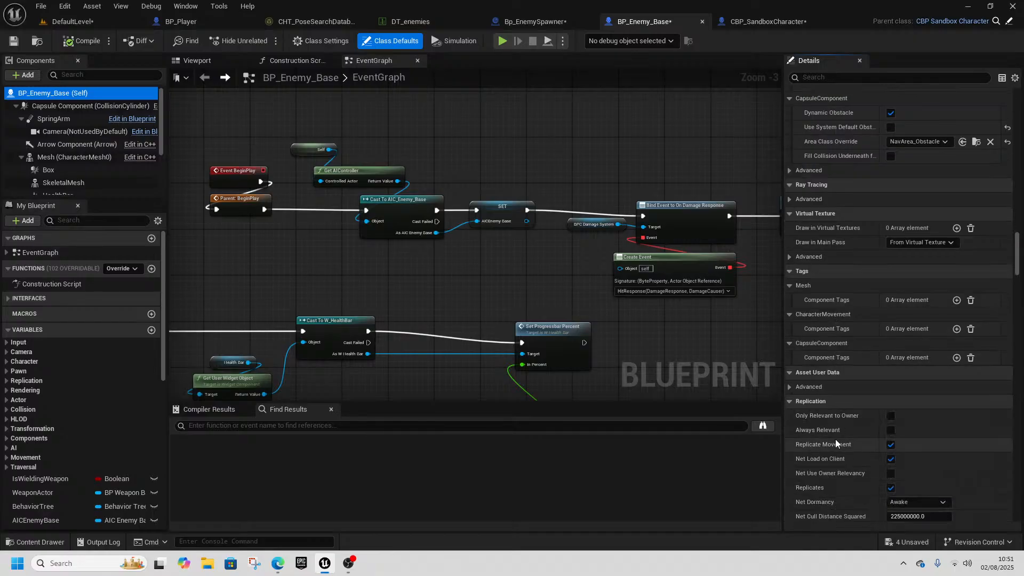
scroll(834, 442, "down", 12)
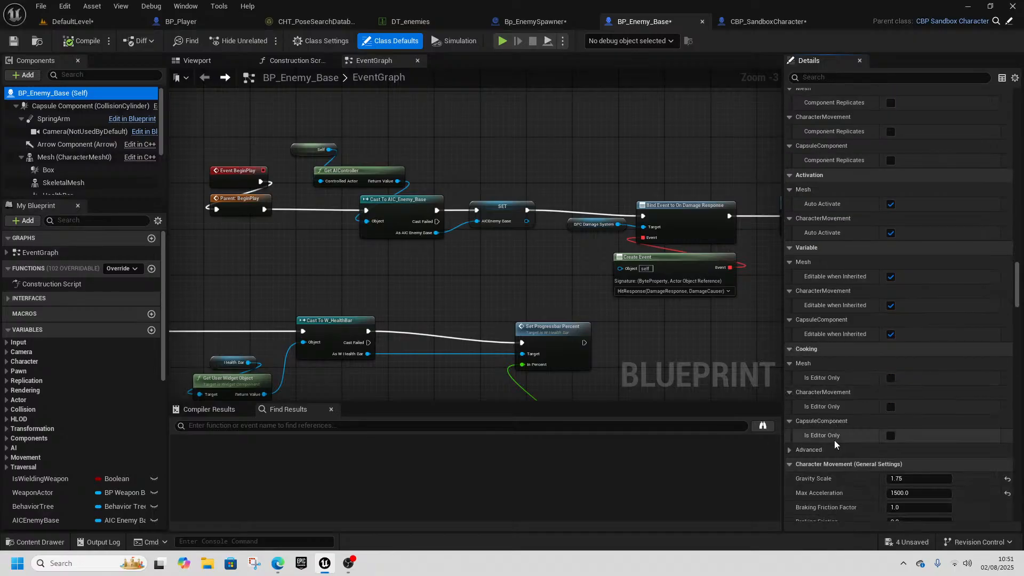
scroll(833, 442, "down", 12)
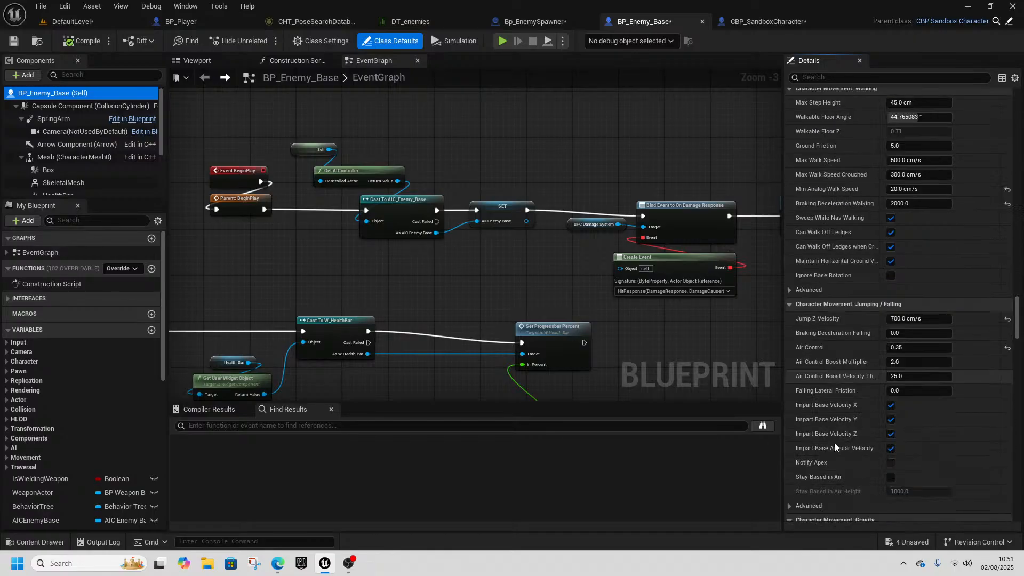
scroll(833, 442, "down", 12)
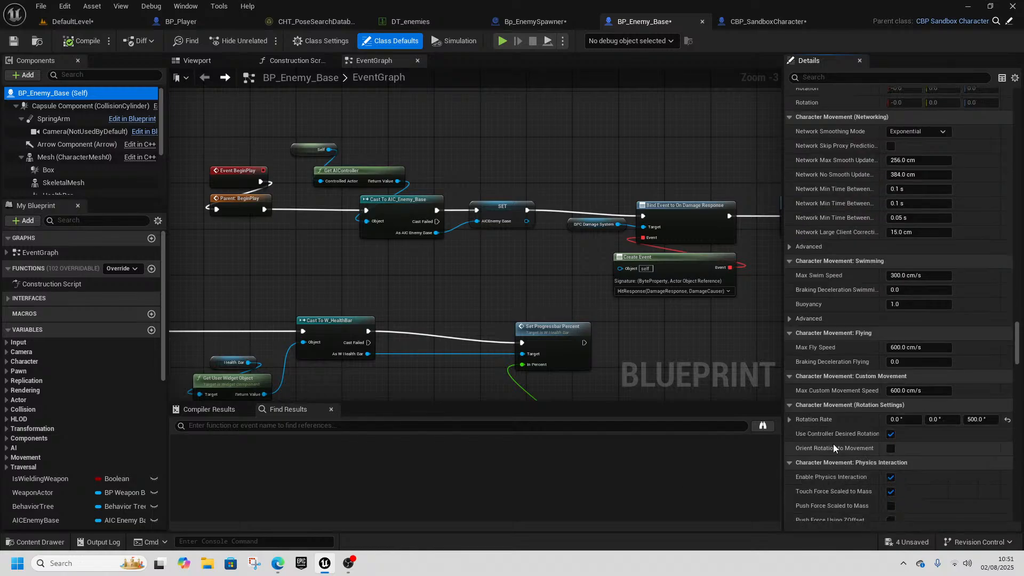
scroll(833, 444, "down", 12)
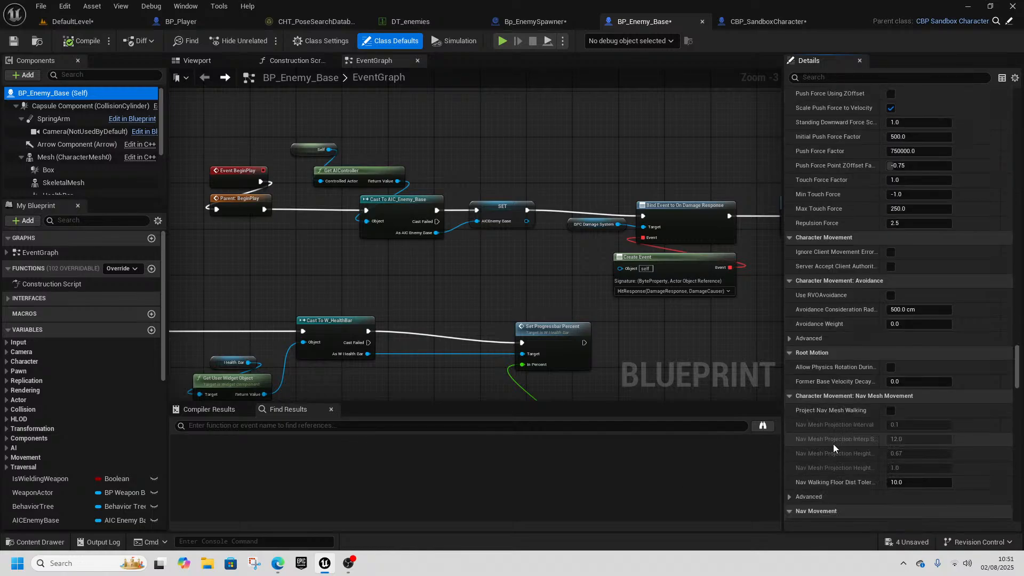
scroll(833, 444, "down", 12)
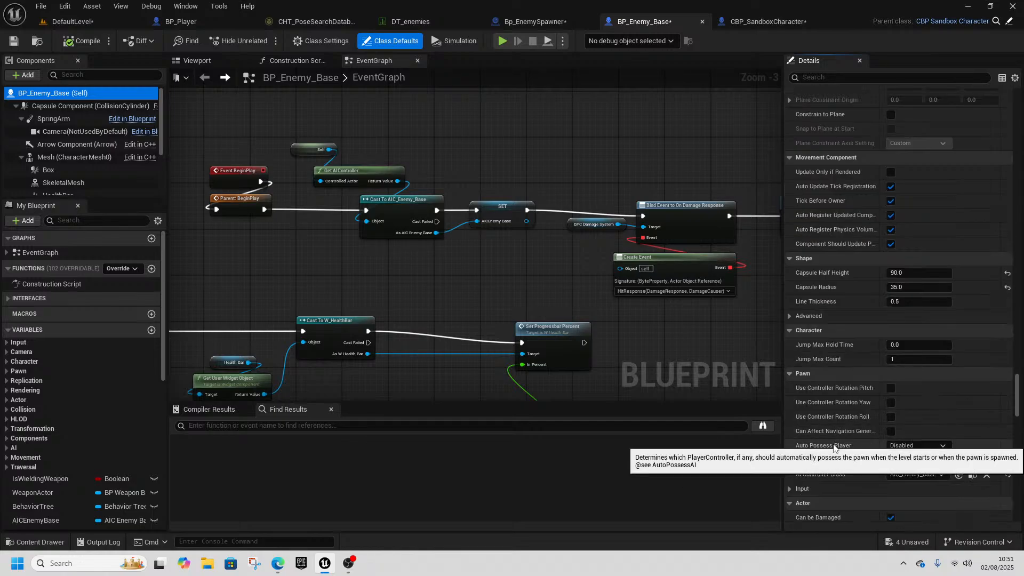
left_click(909, 460)
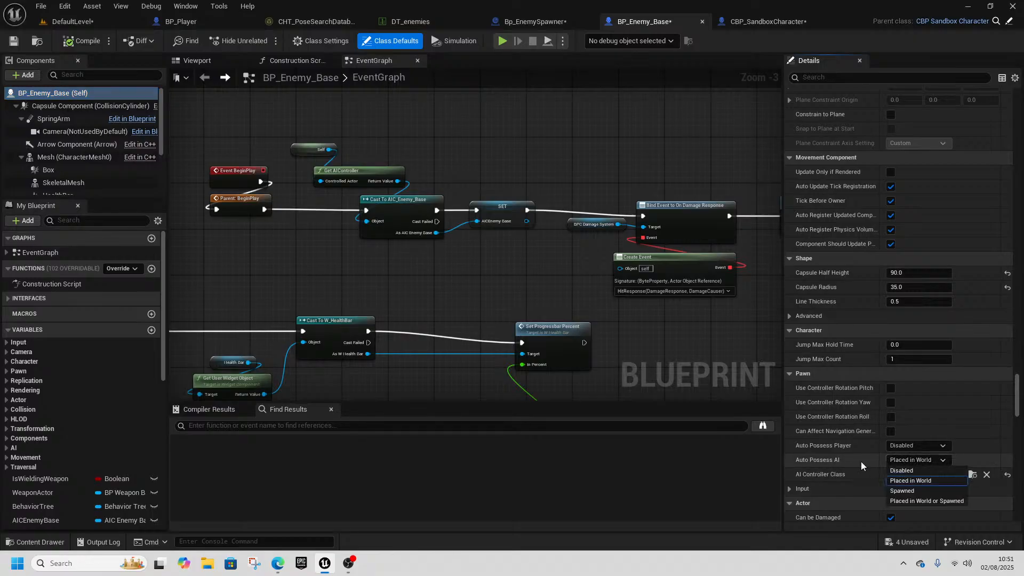
left_click(917, 504)
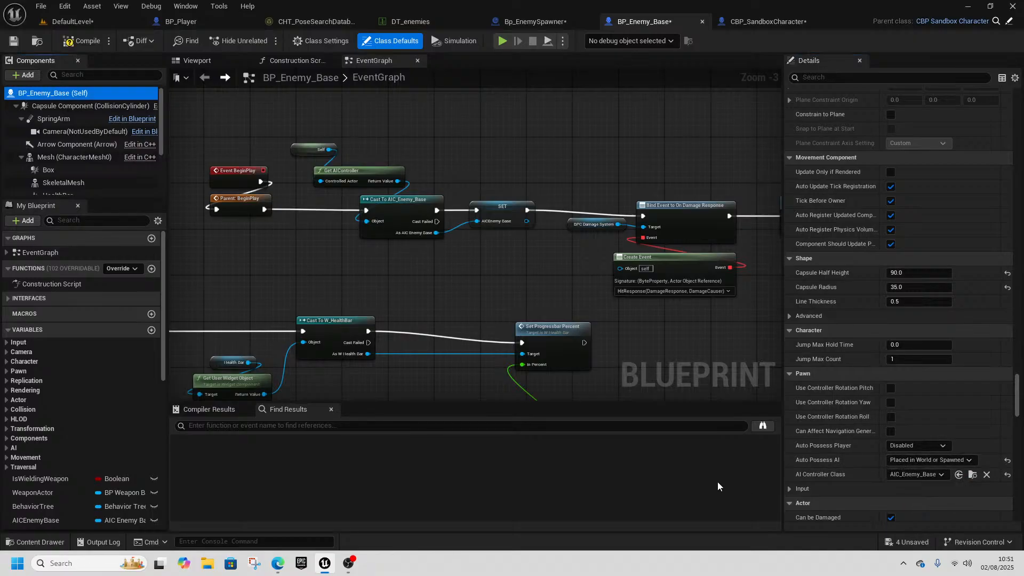
left_click(13, 43)
- Play DefaultLevel from a floor spot beside the spawner and run into SpawnTrigger to test the spawned enemy's AI
left_click(72, 21)
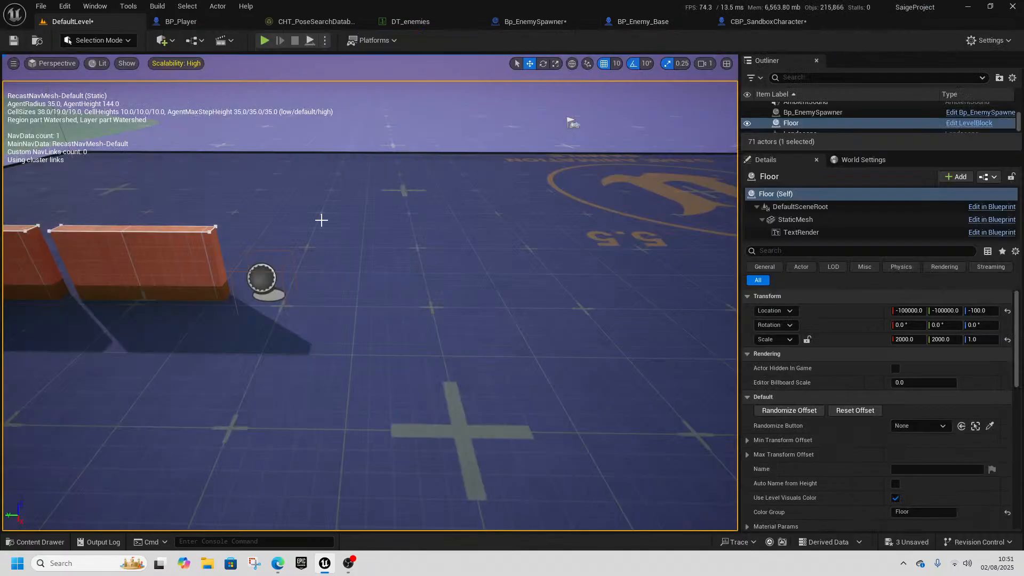
scroll(360, 272, "down", 3)
right_click(327, 335)
left_click(379, 368)
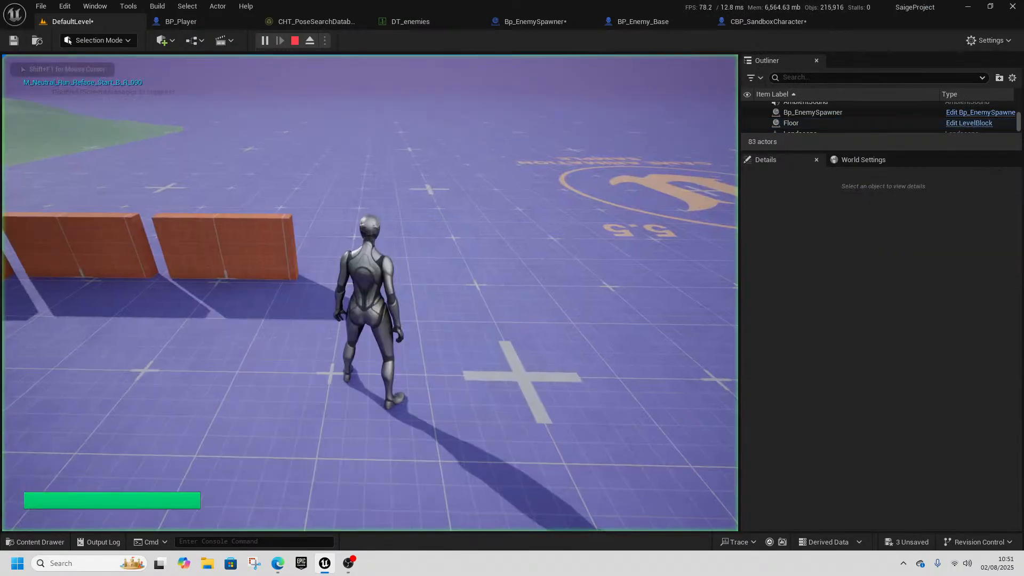
key("w")
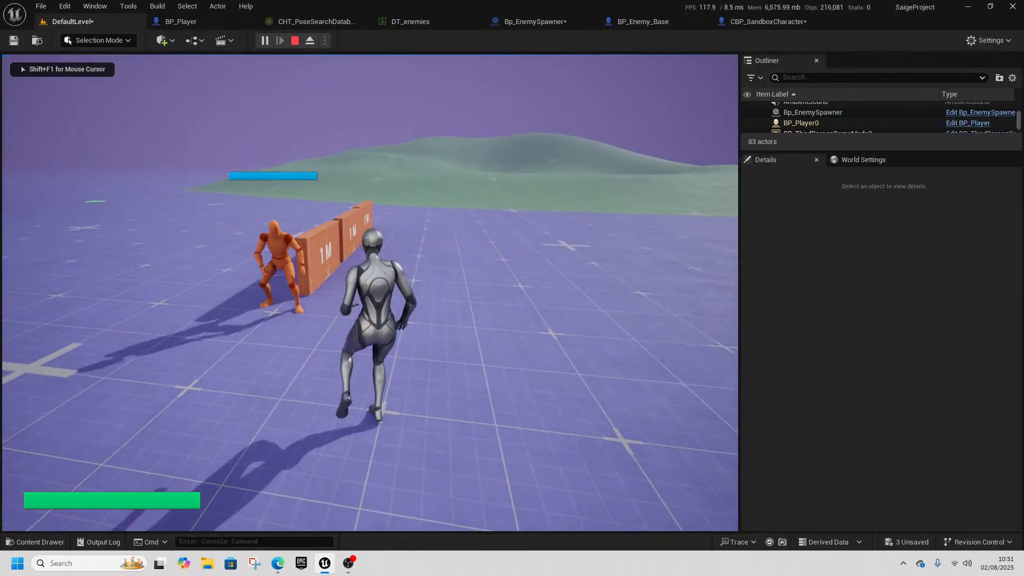